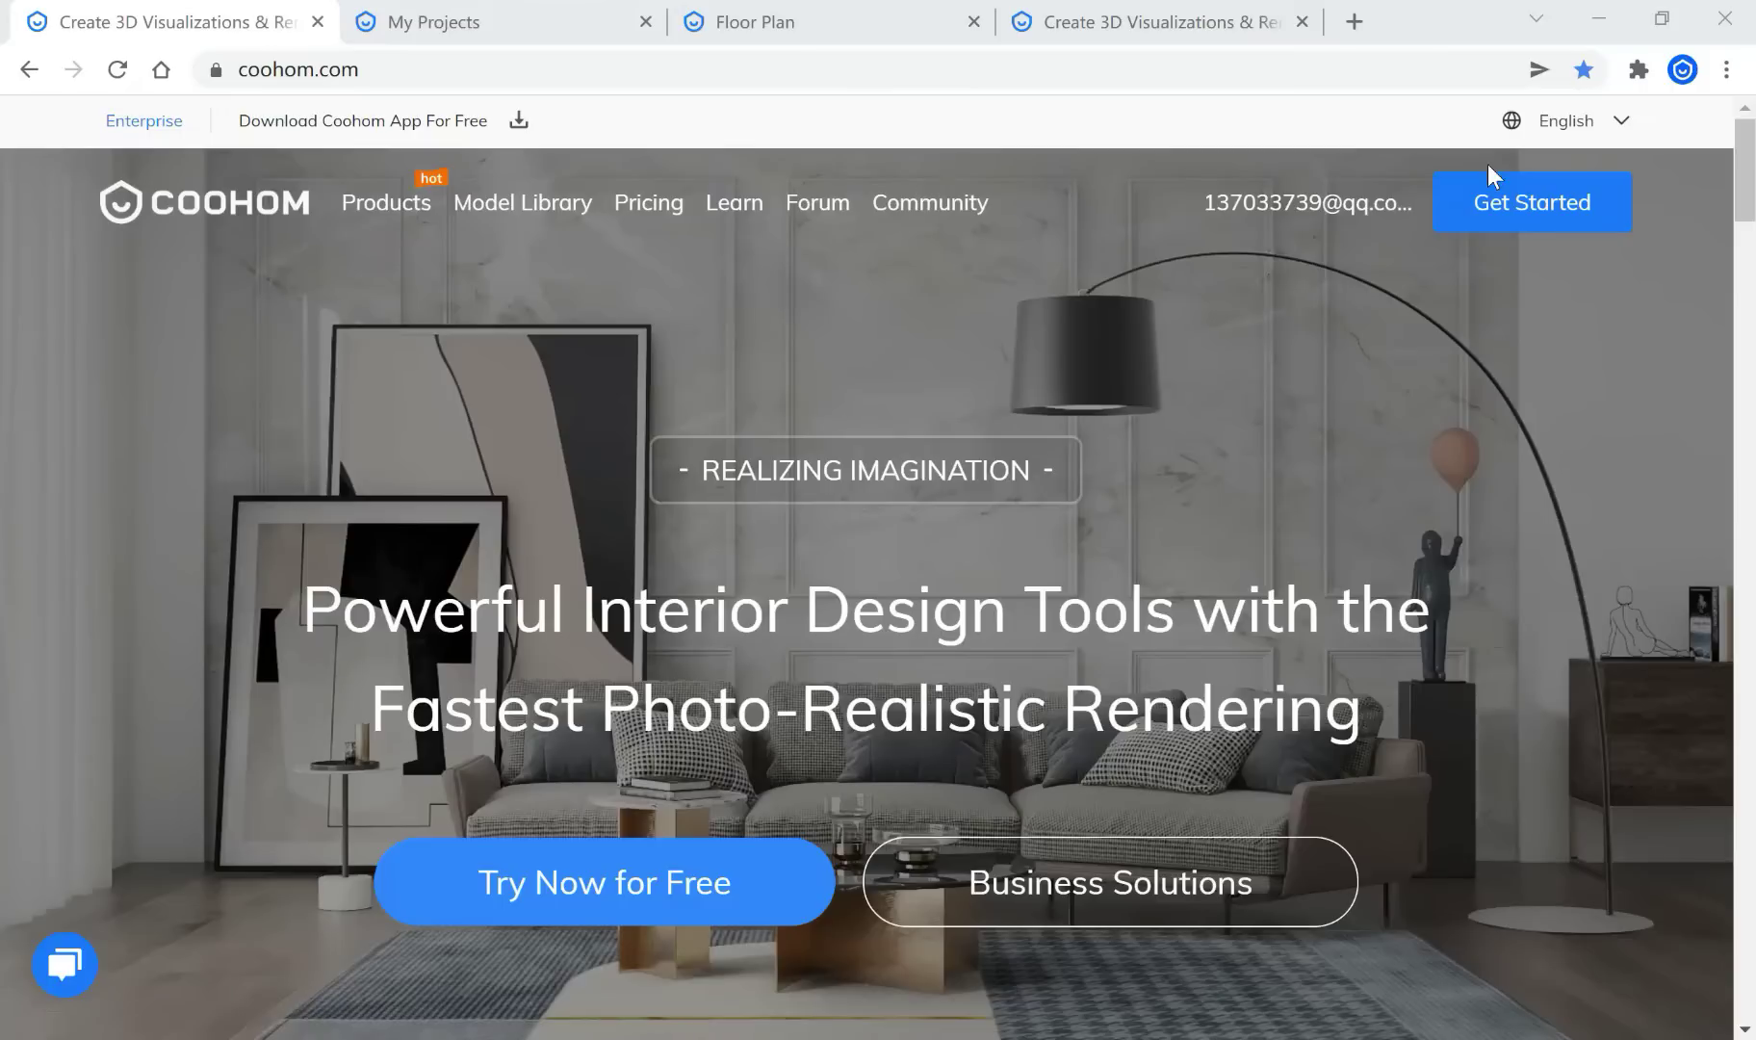
# Look through the projects list, the personal library and the customization settings
pyautogui.click(479, 19)
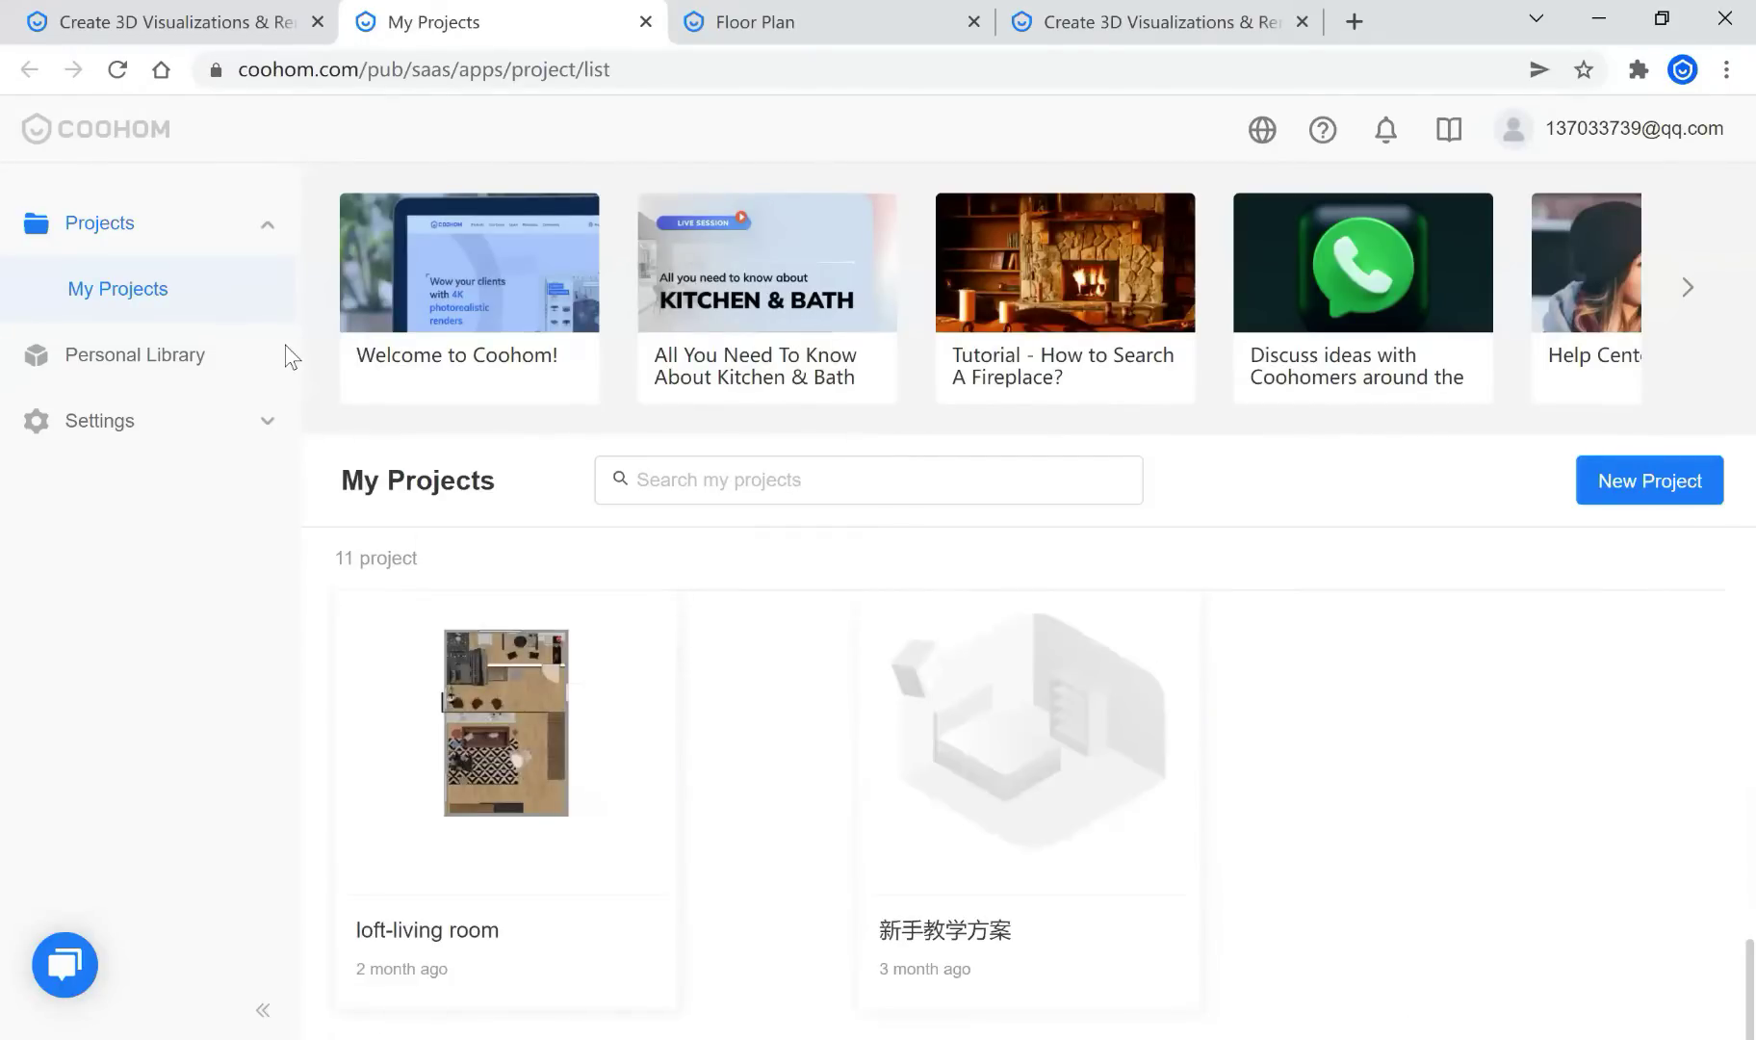
pyautogui.click(125, 354)
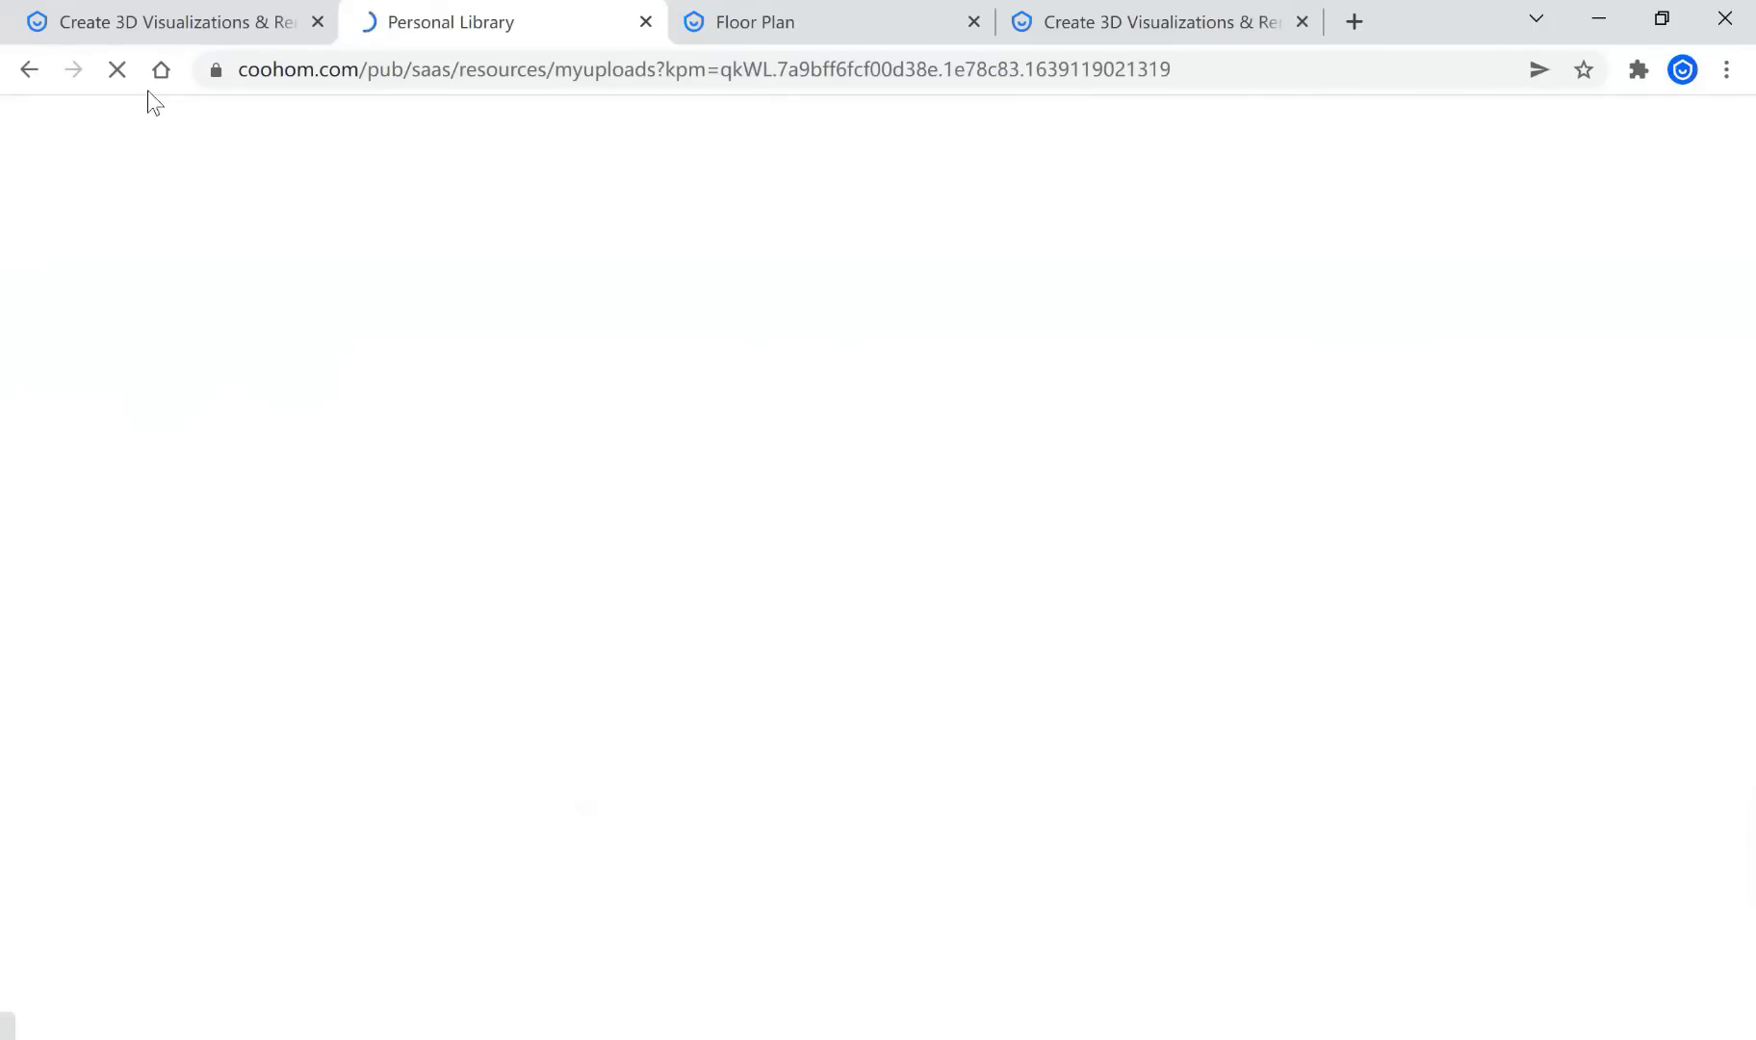
pyautogui.click(28, 72)
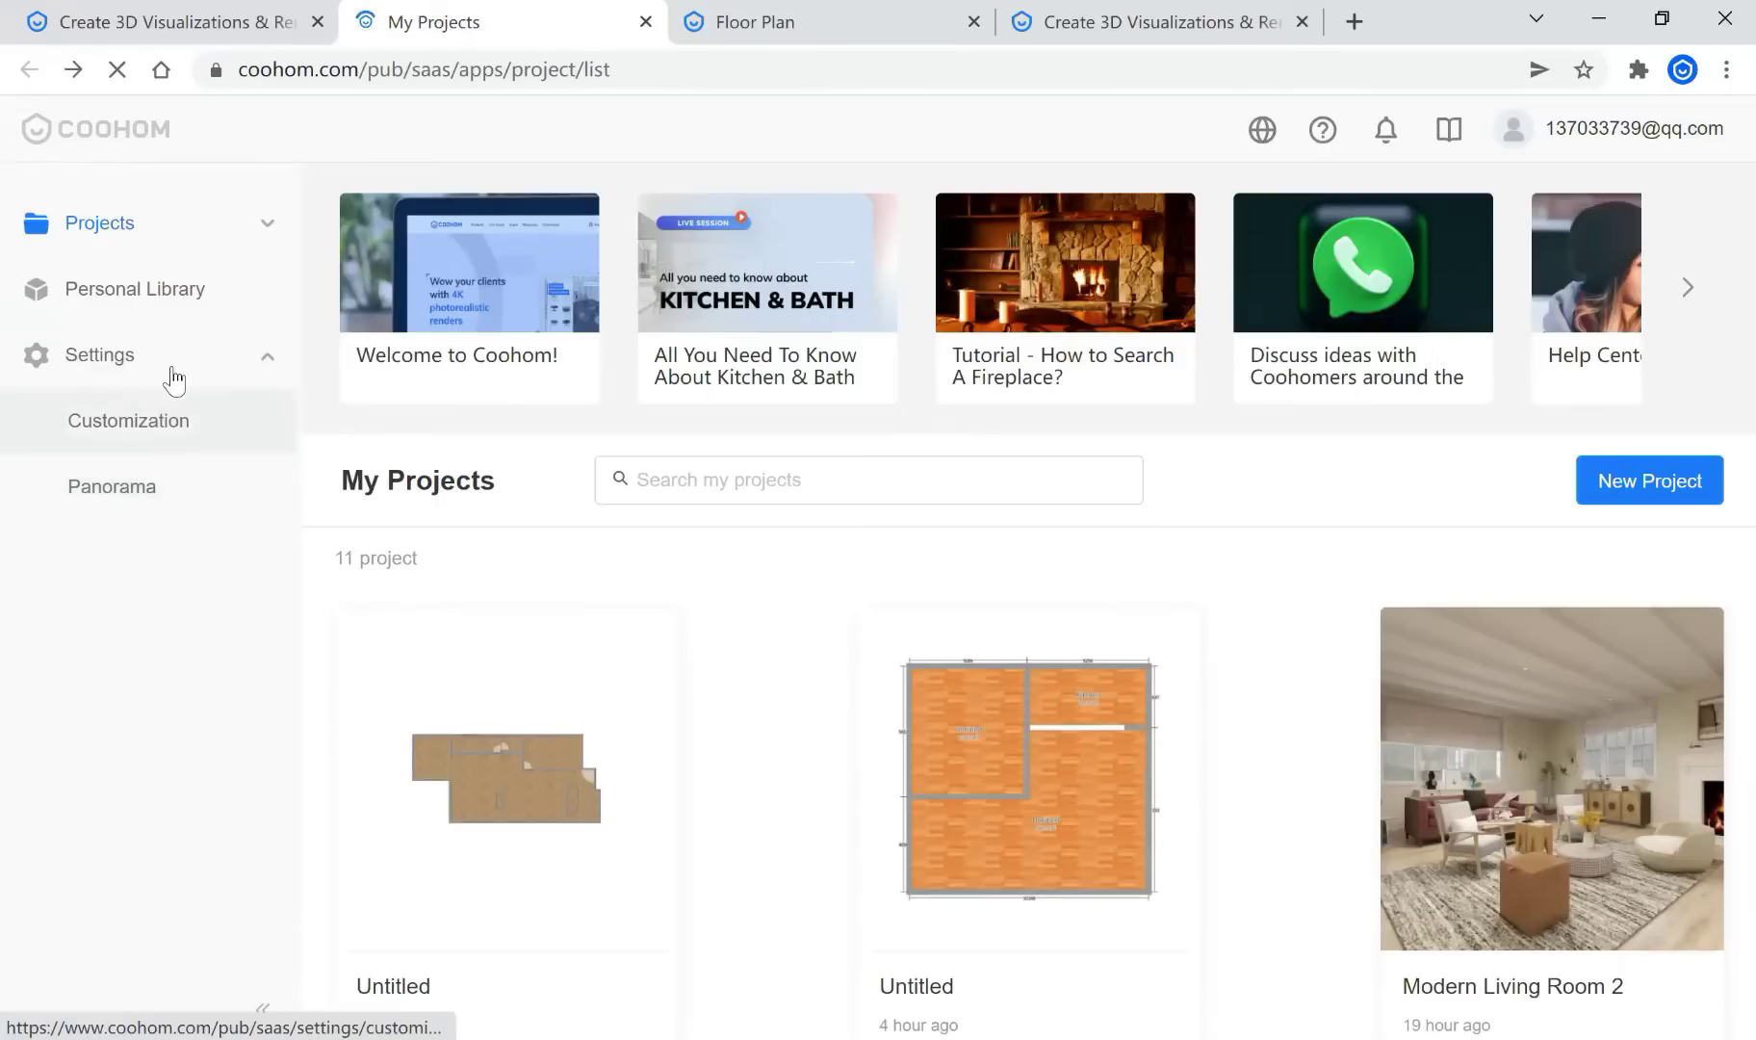
pyautogui.click(241, 368)
pyautogui.click(140, 382)
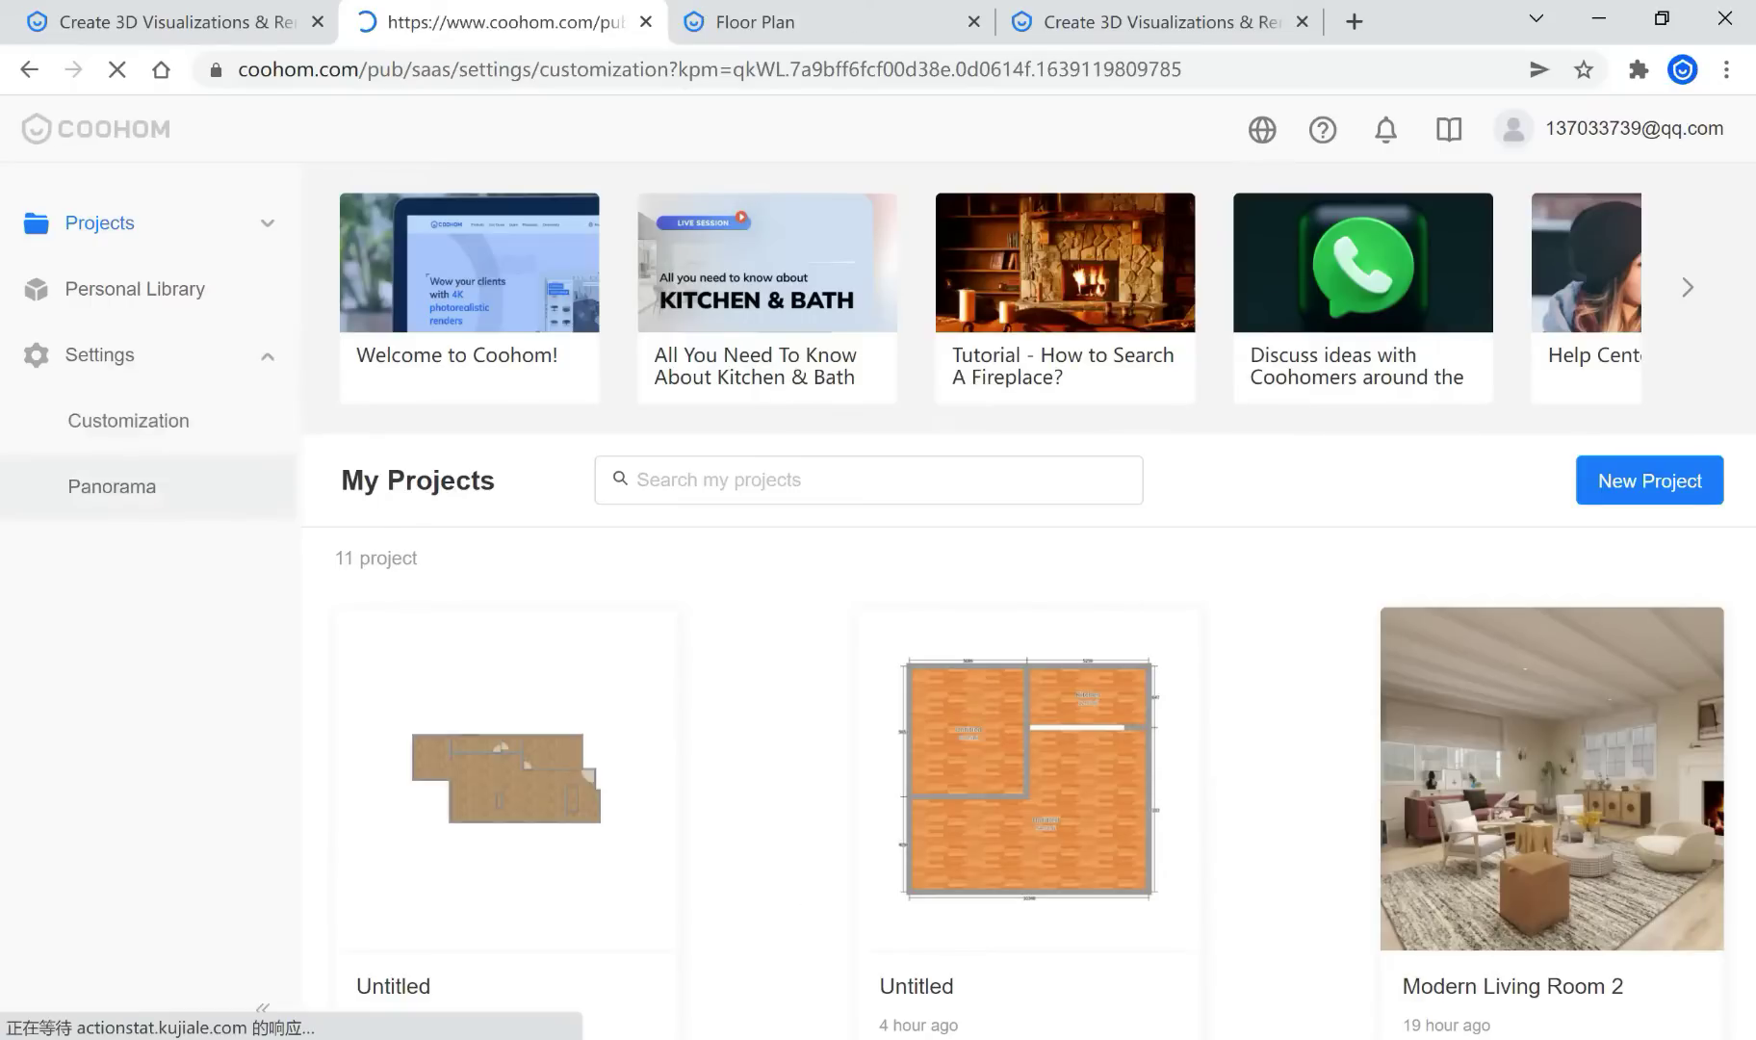
pyautogui.click(741, 13)
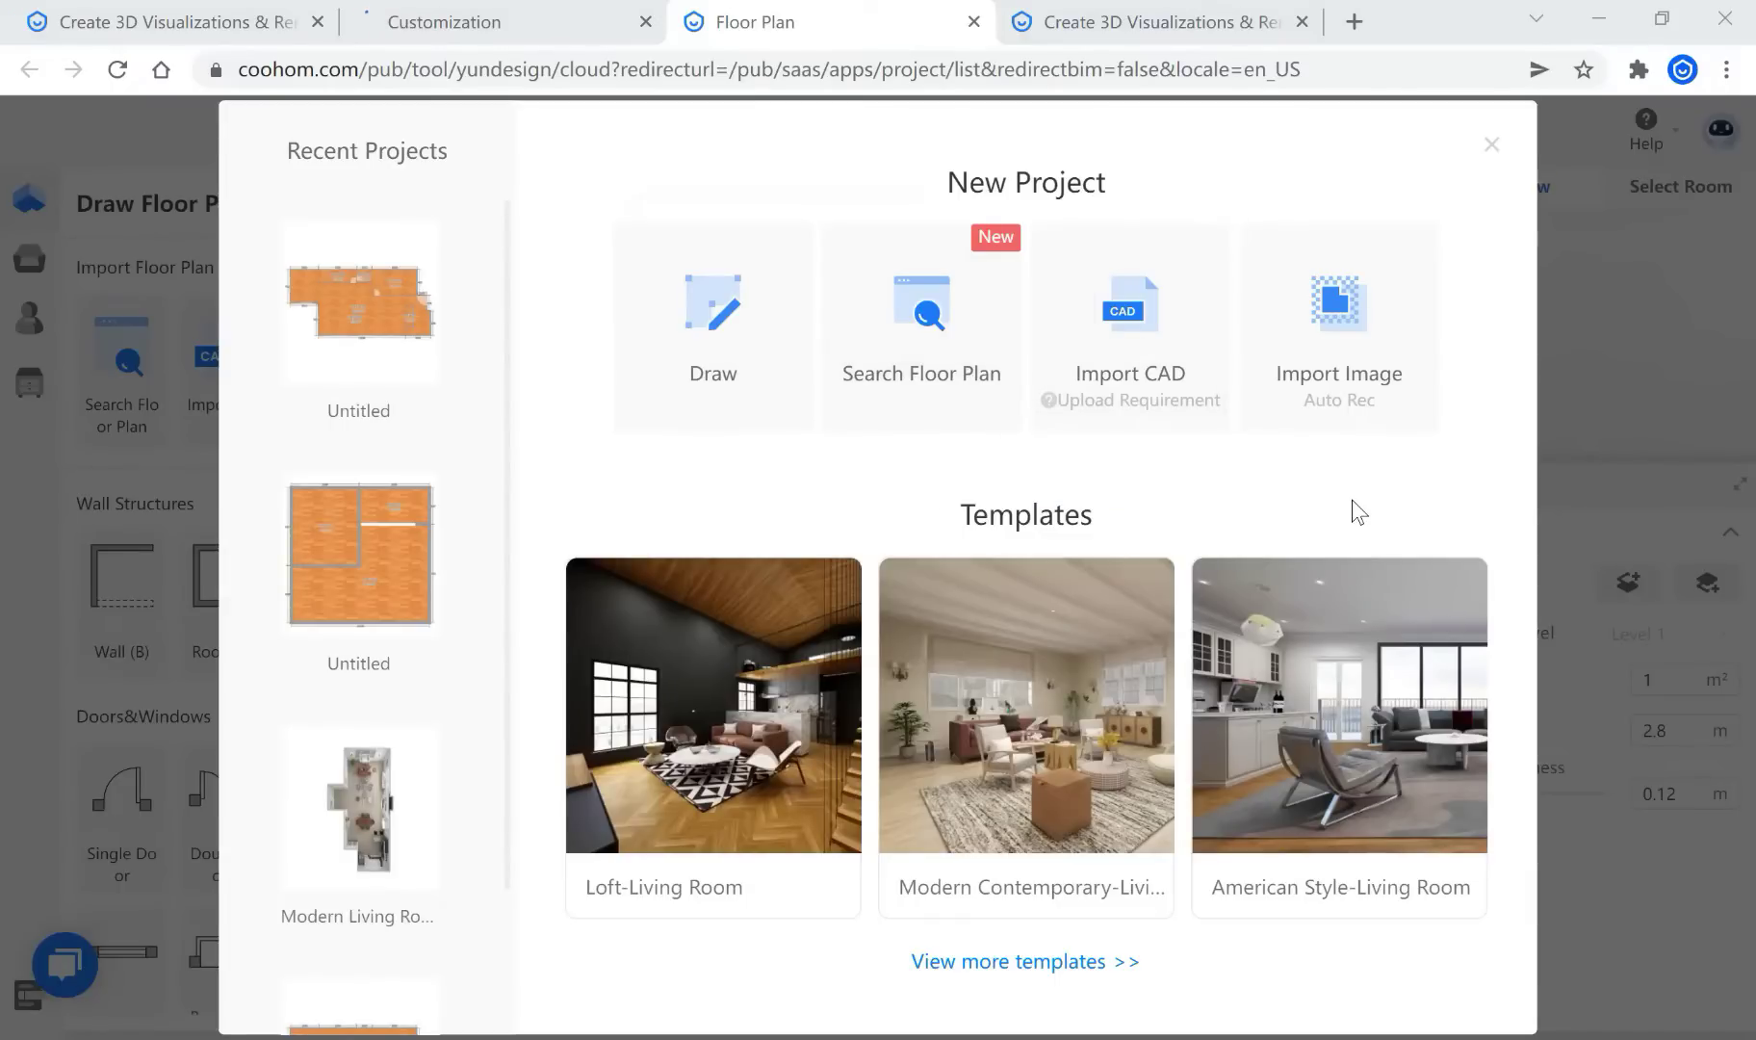
pyautogui.moveTo(1185, 394)
pyautogui.click(1316, 334)
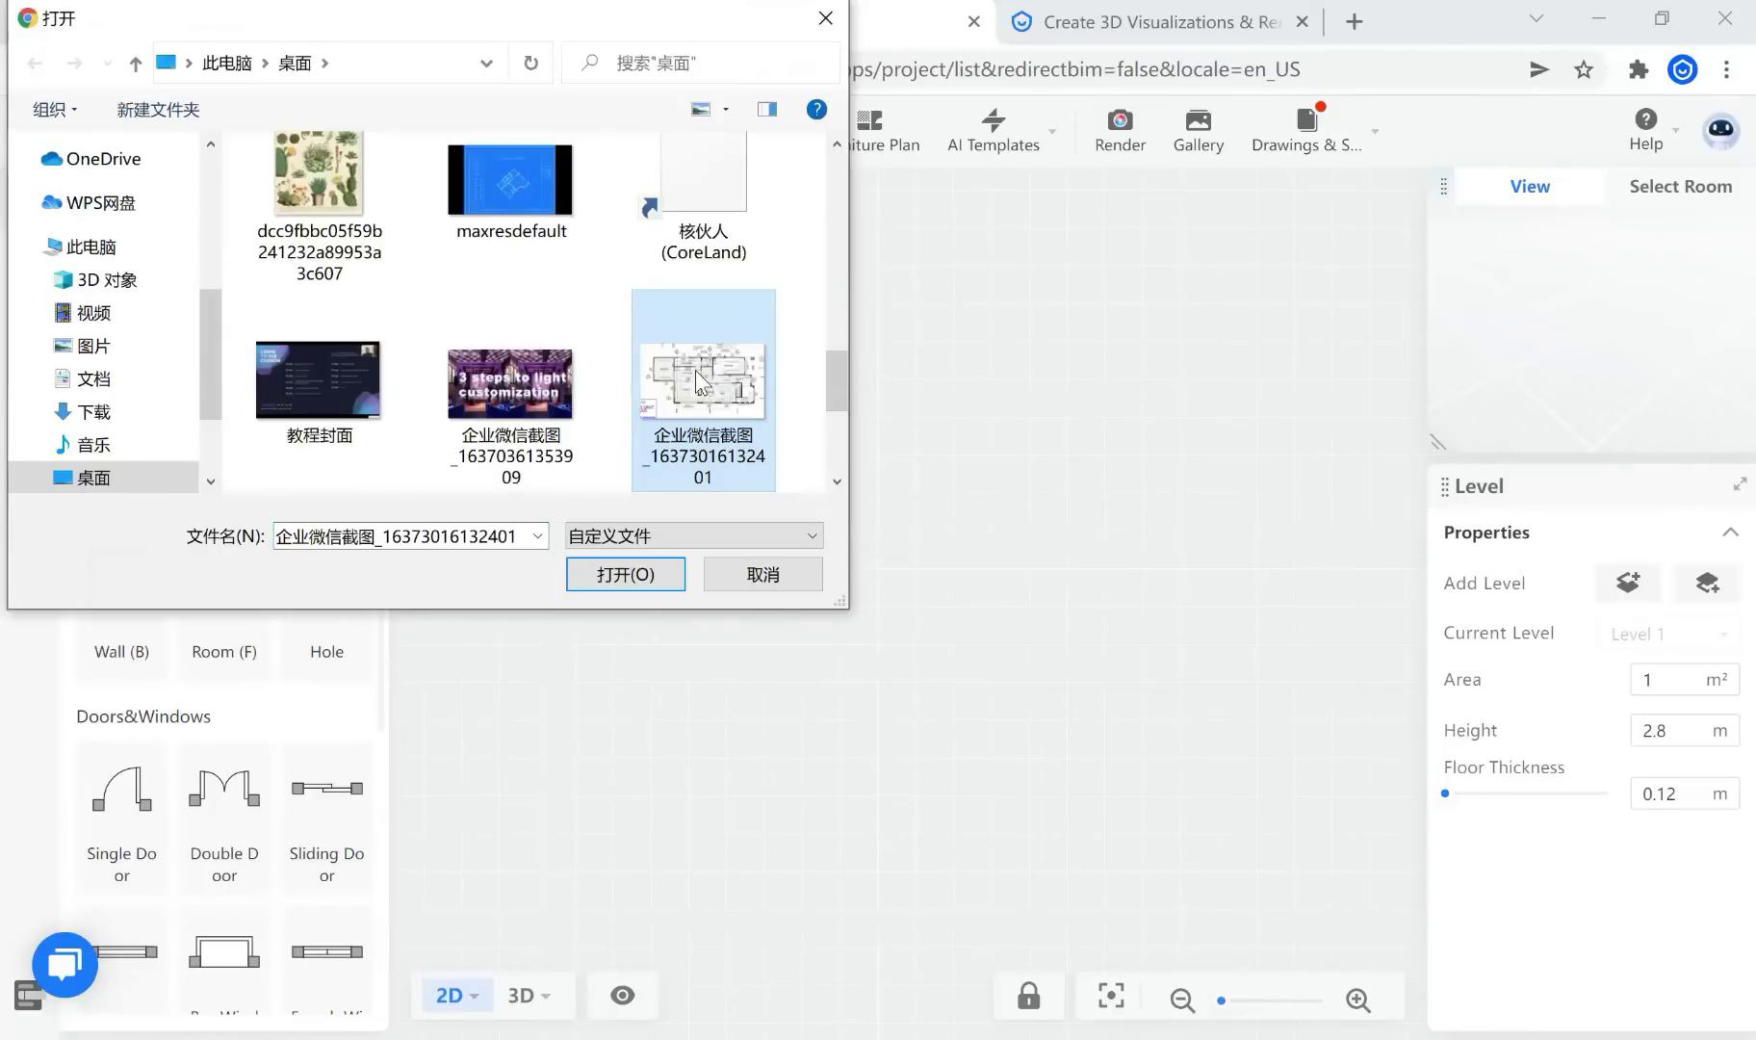
pyautogui.press('Return')
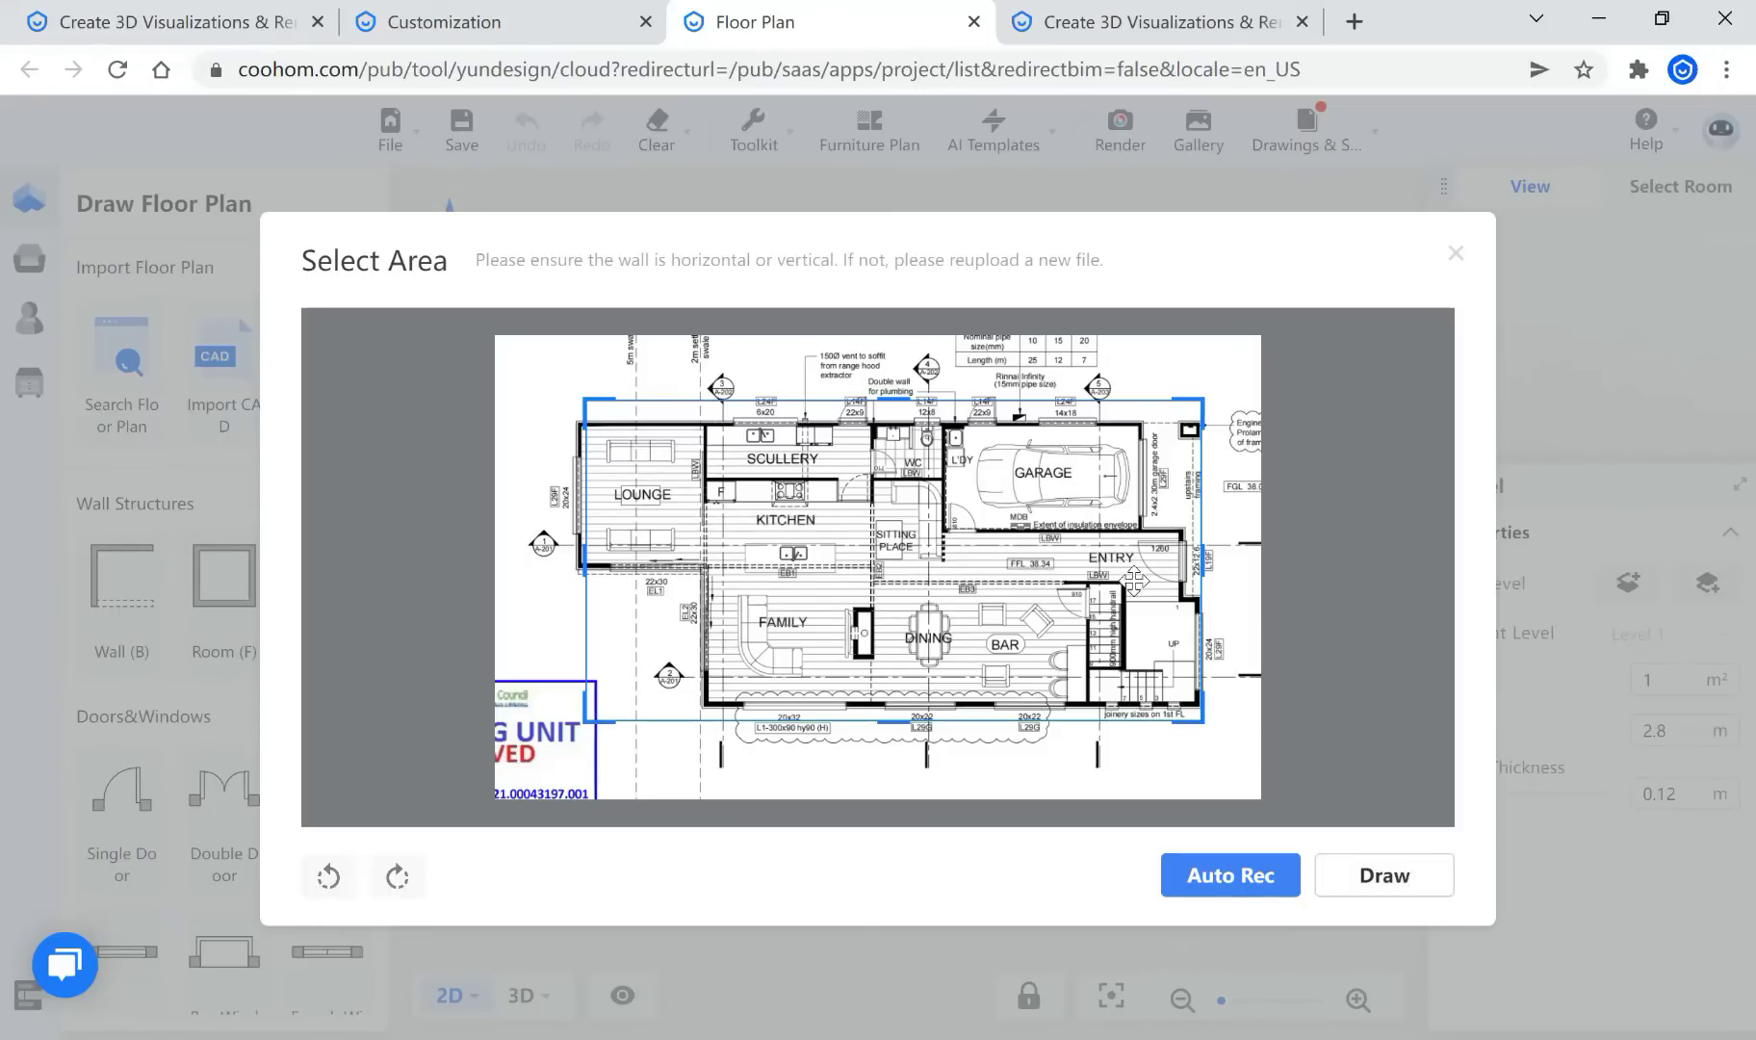
pyautogui.click(1367, 882)
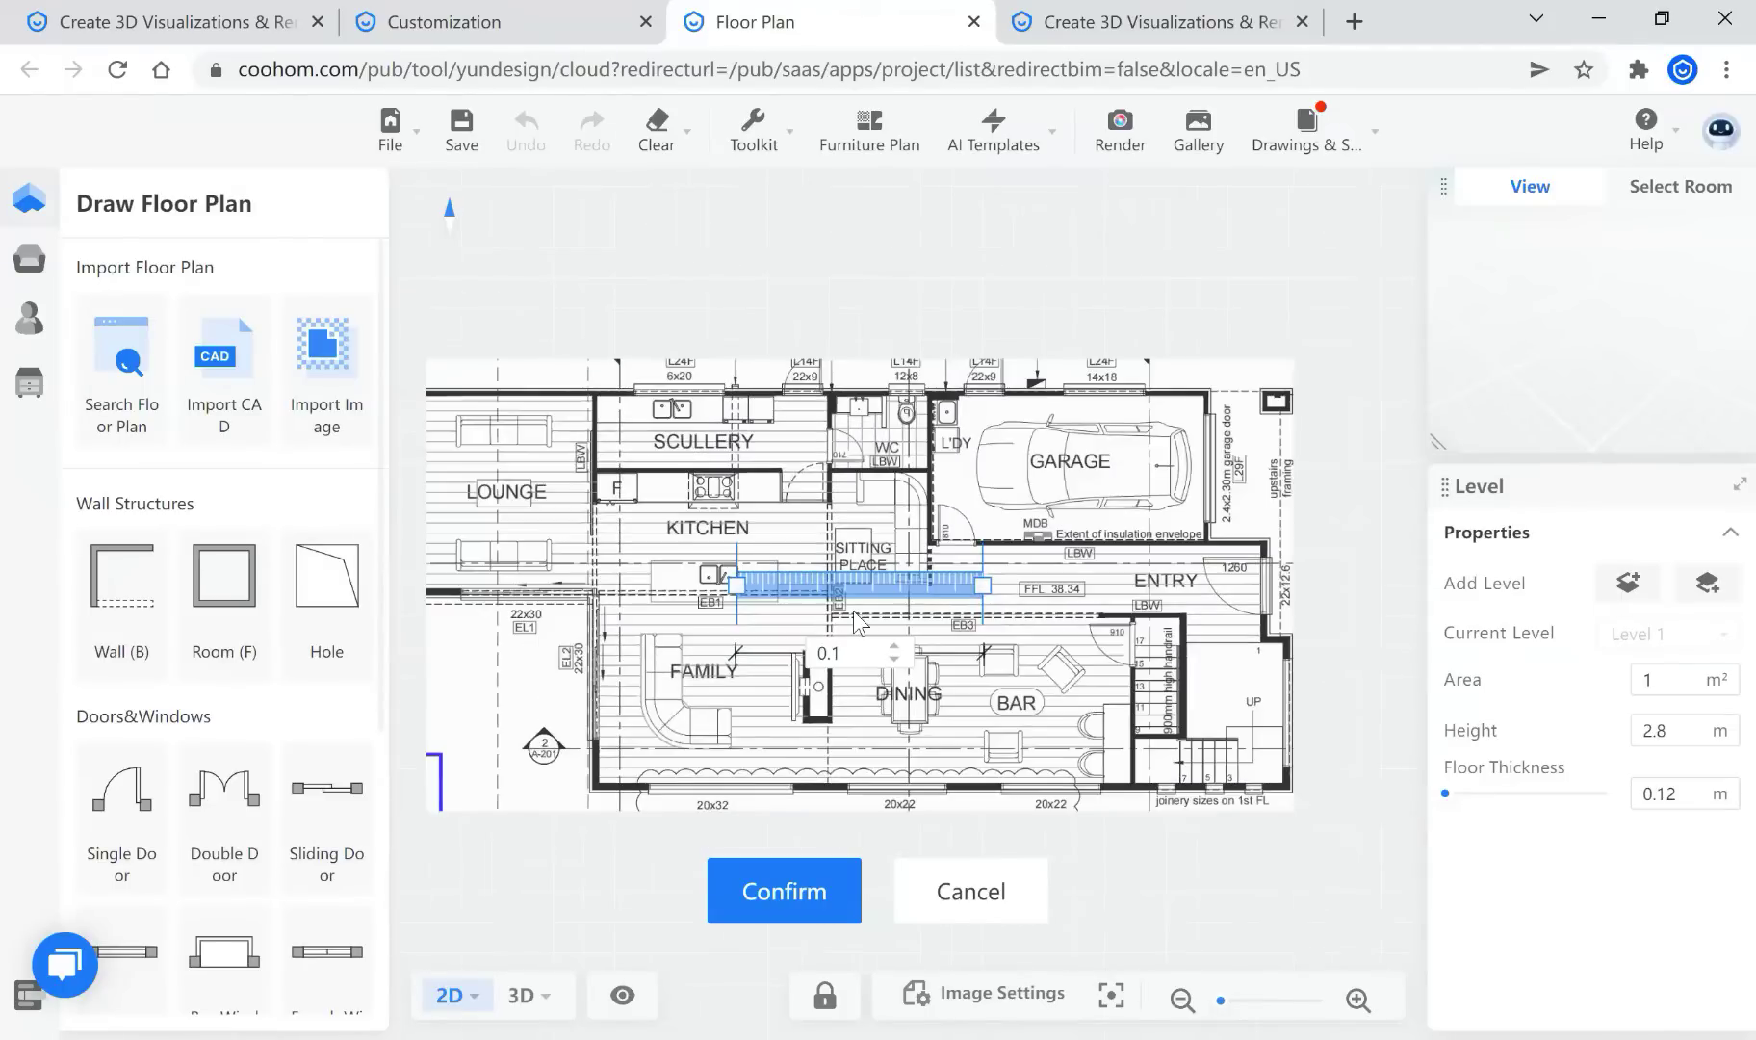
# Calibrate the plan image by spanning the scale ruler along its lower wall and setting the length to 18 m
pyautogui.scroll(-5, 853, 615)
pyautogui.moveTo(834, 600); pyautogui.dragTo(763, 696)
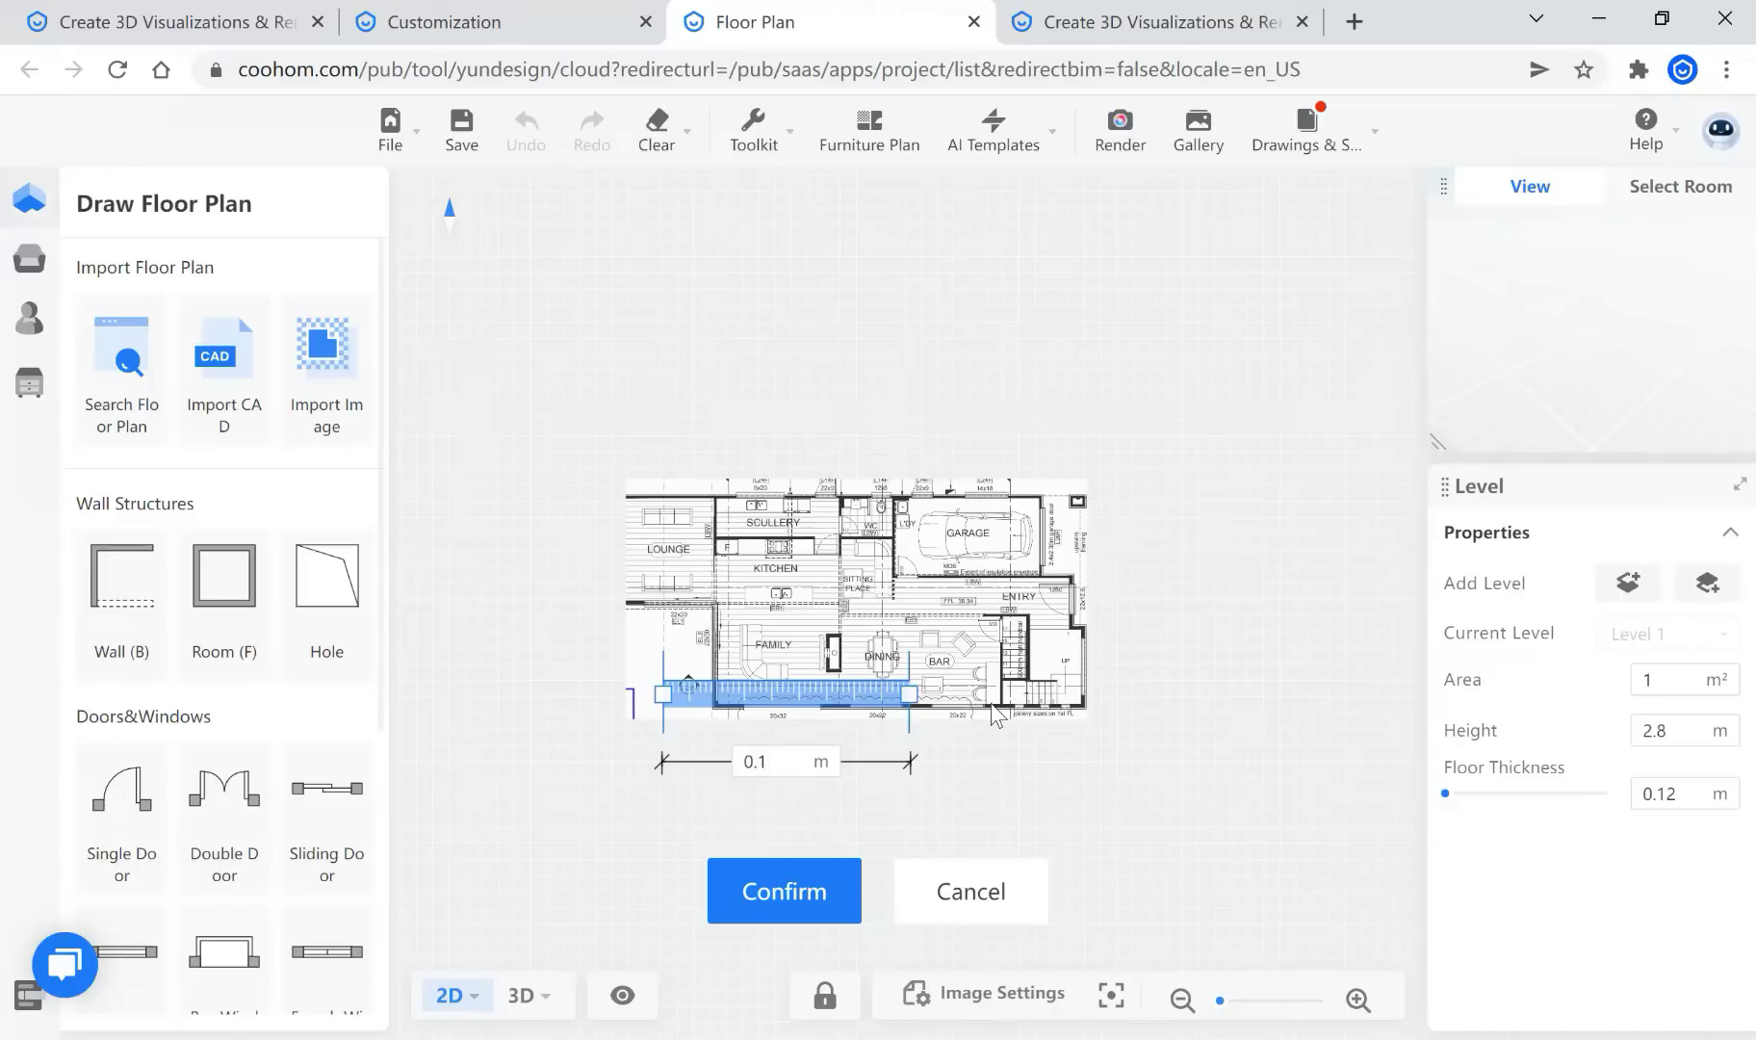
pyautogui.moveTo(909, 692); pyautogui.dragTo(1011, 692)
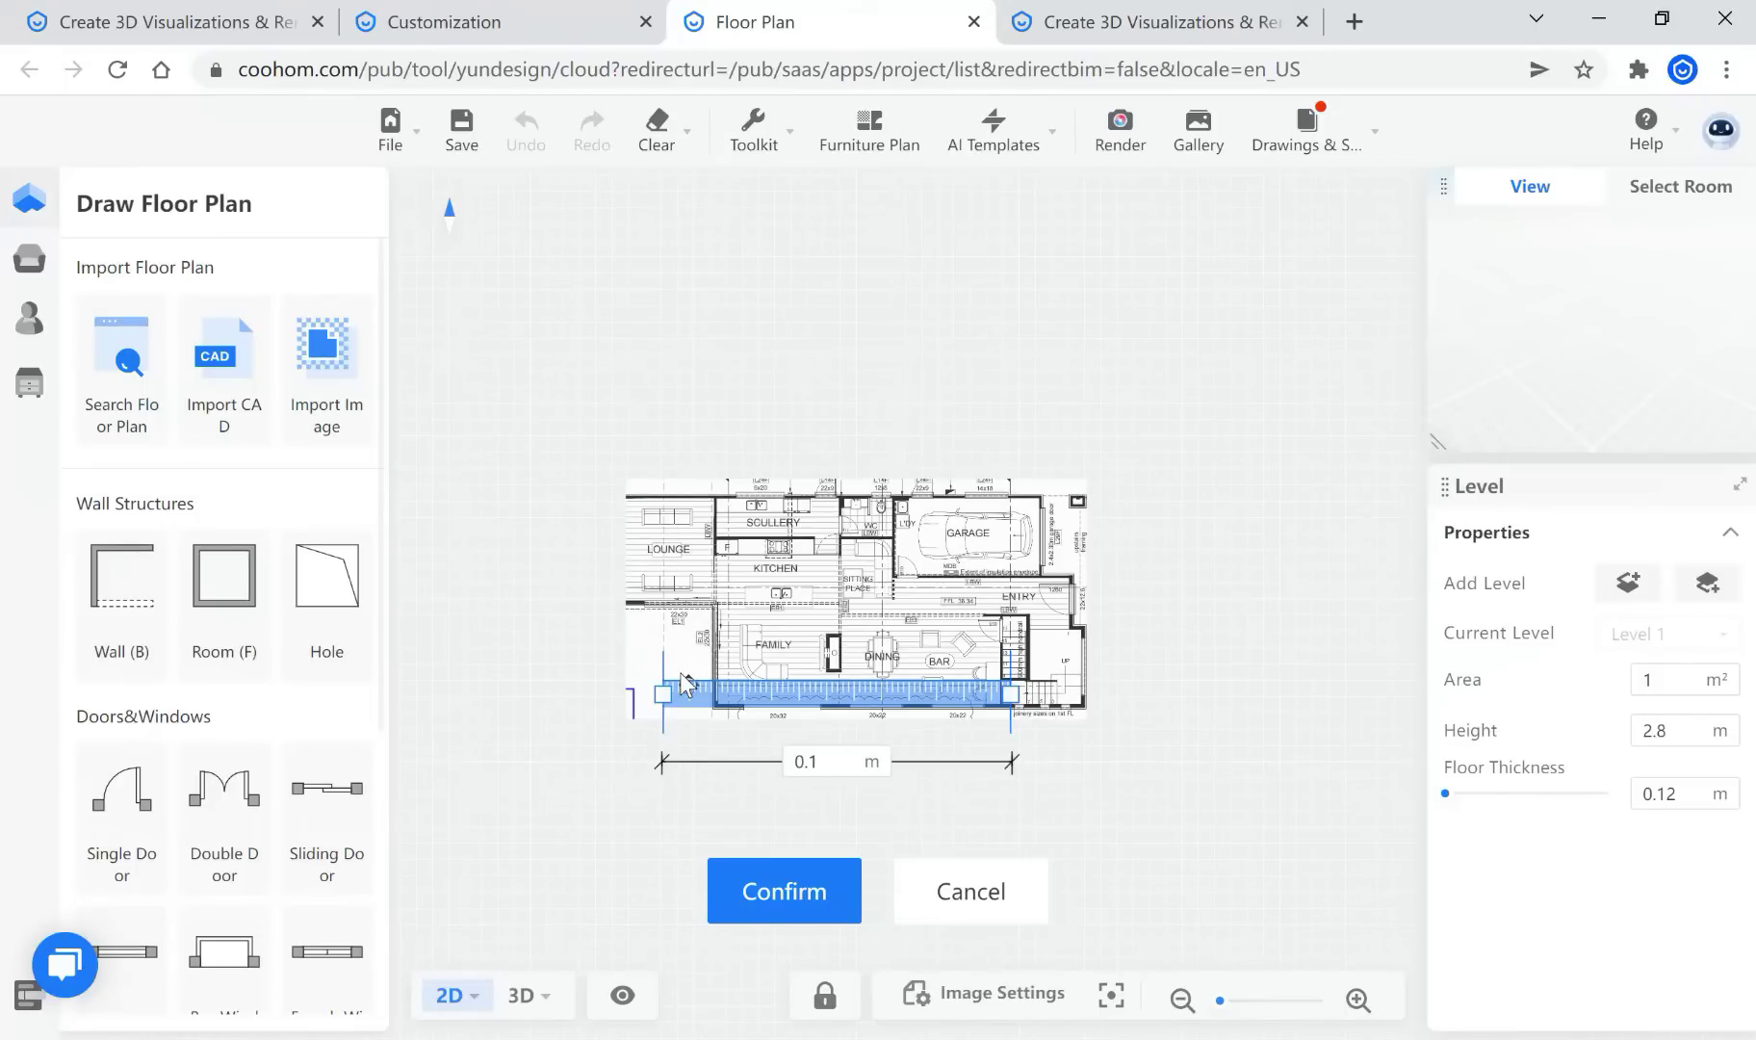
pyautogui.doubleClick(807, 760)
pyautogui.write('18')
pyautogui.press('Return')
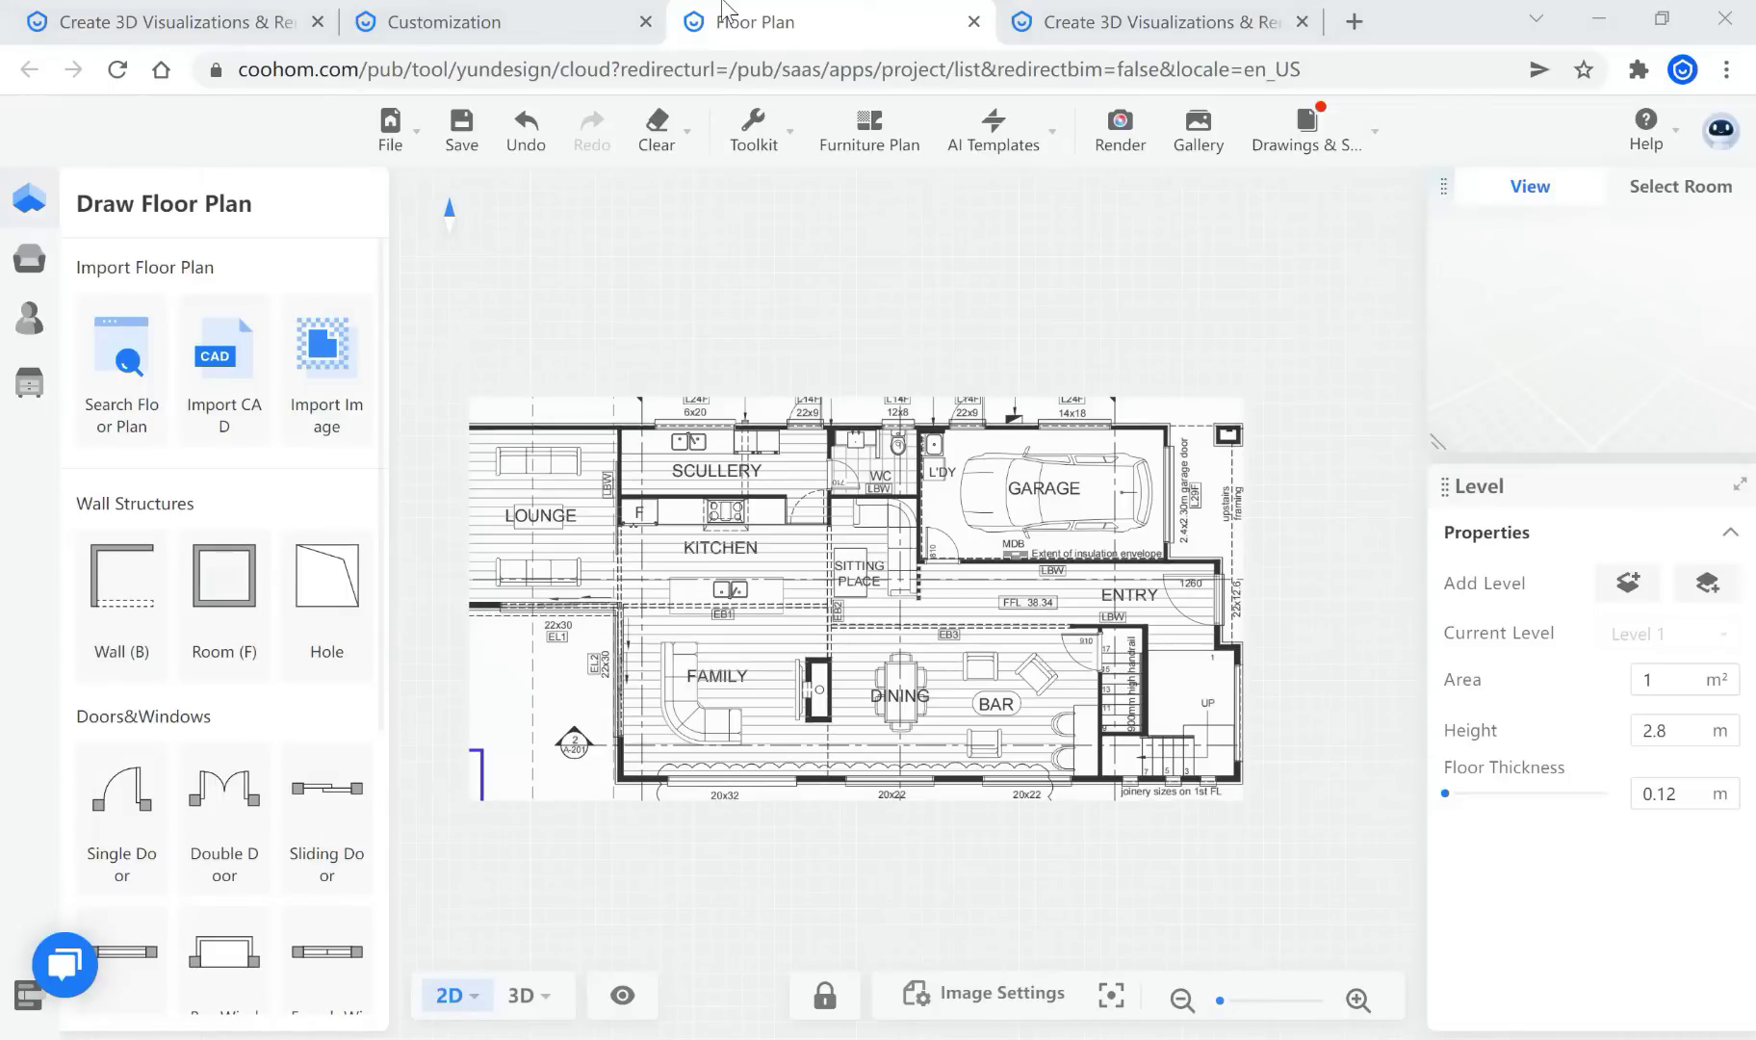
pyautogui.click(121, 621)
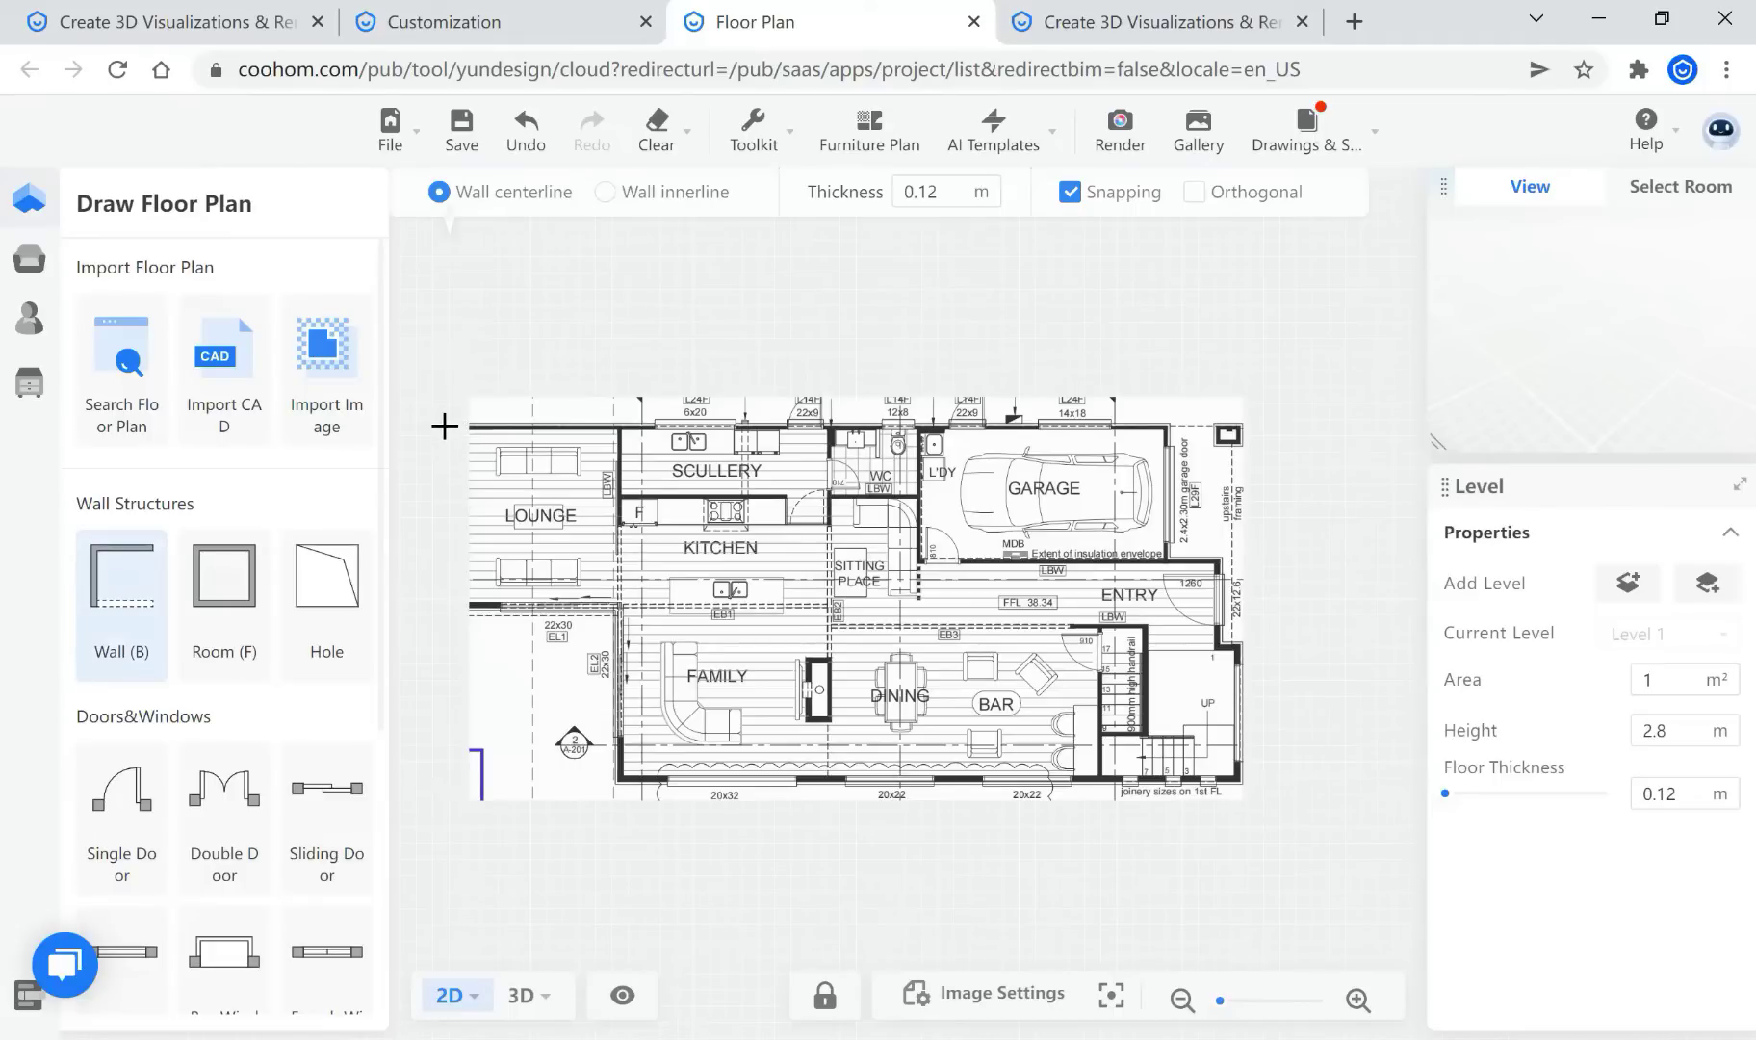
pyautogui.click(444, 426)
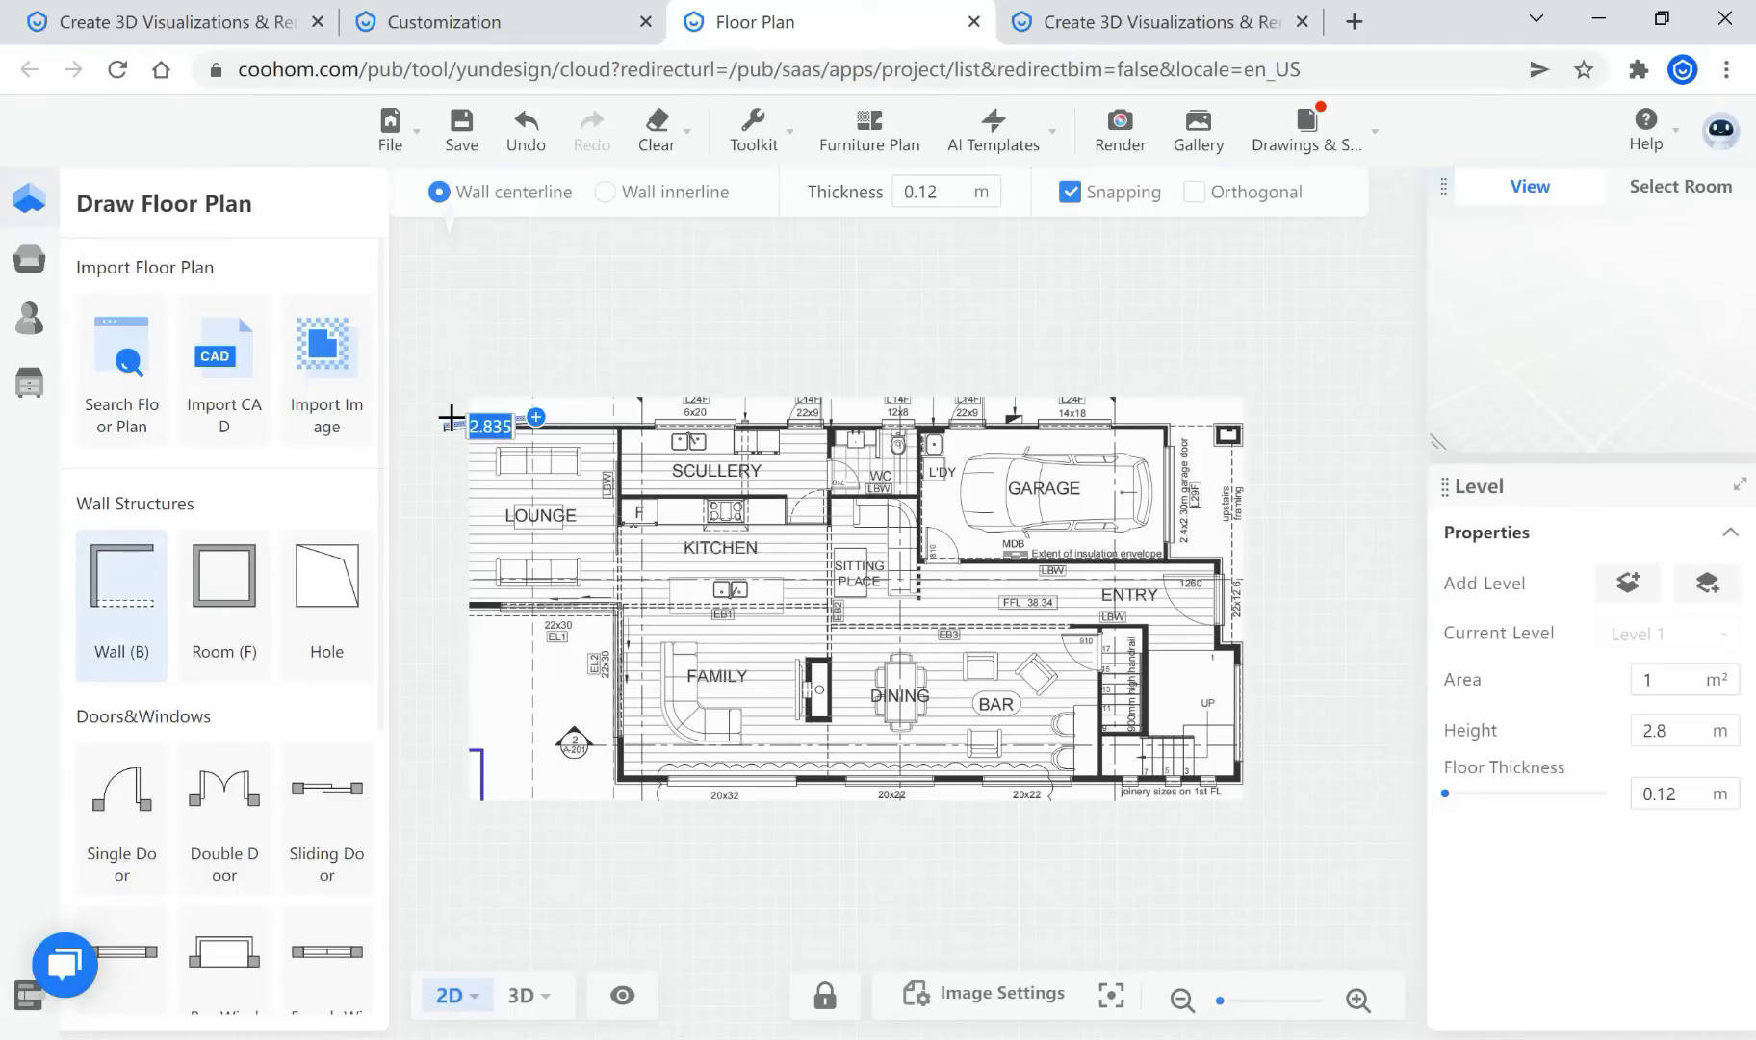
pyautogui.press('Escape')
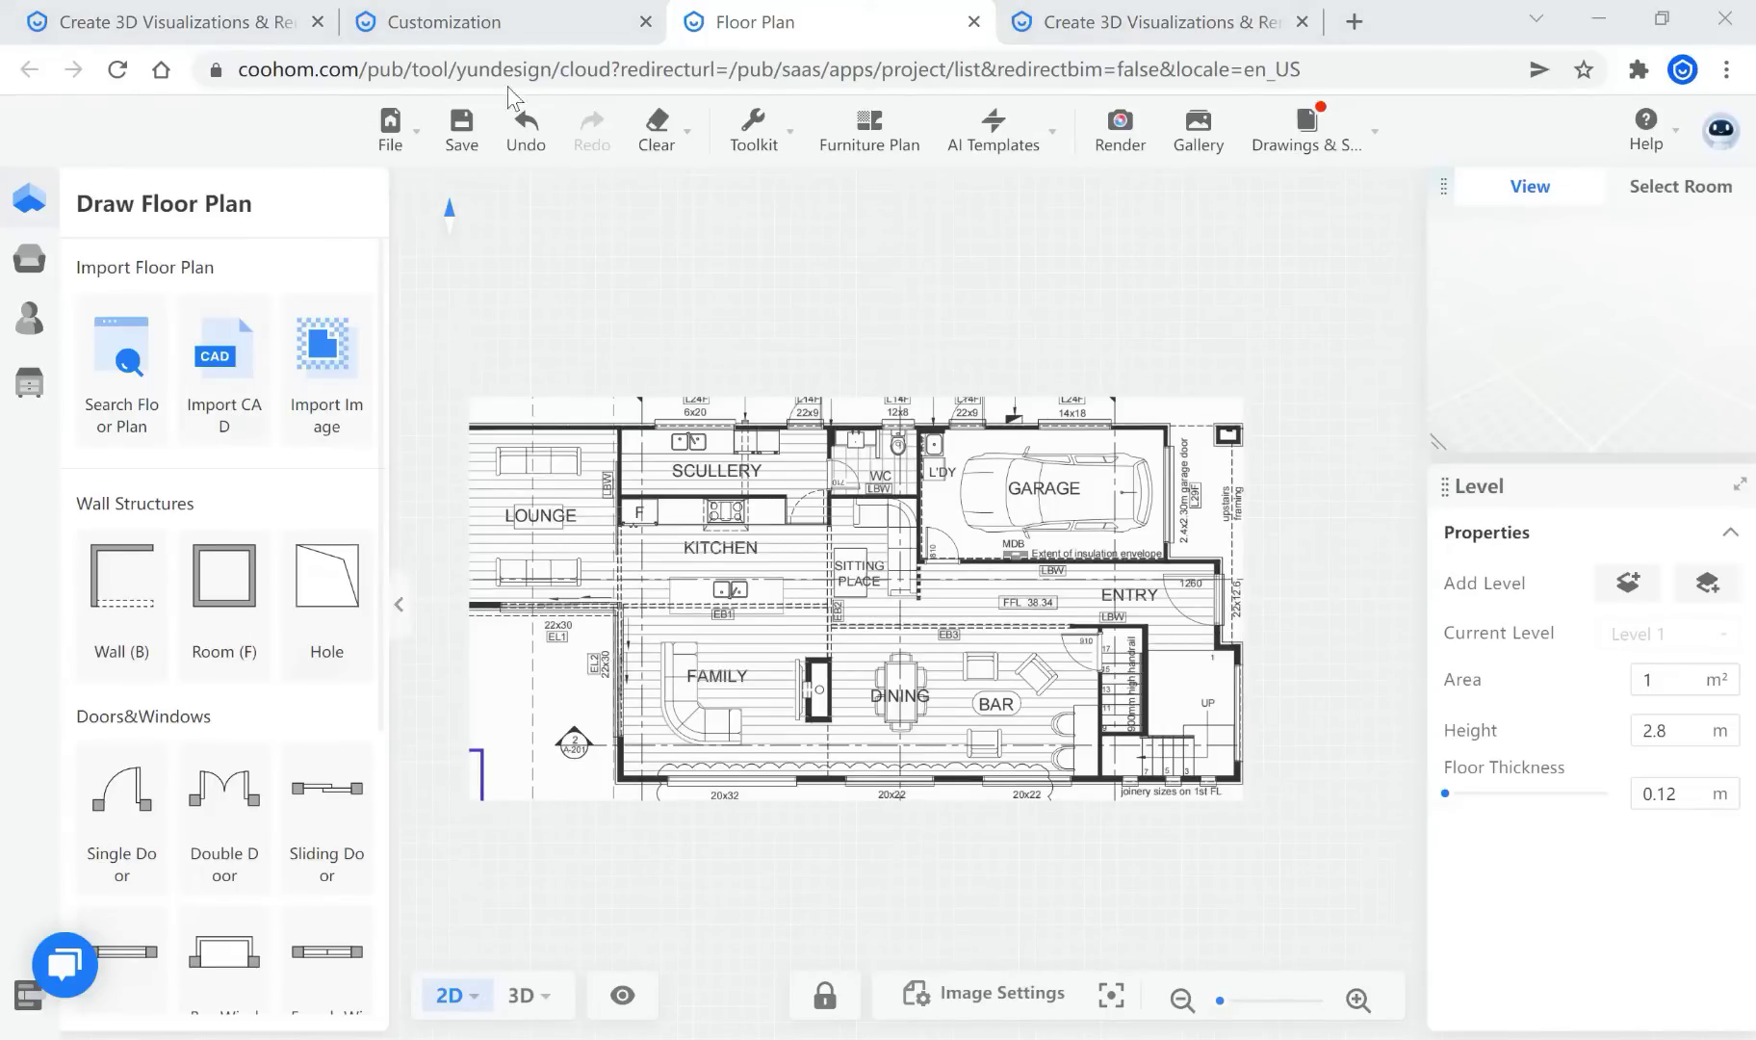
# Look through the public library, account and advanced tool sections and return to the floor plan tools
pyautogui.moveTo(1375, 154)
pyautogui.moveTo(29, 204)
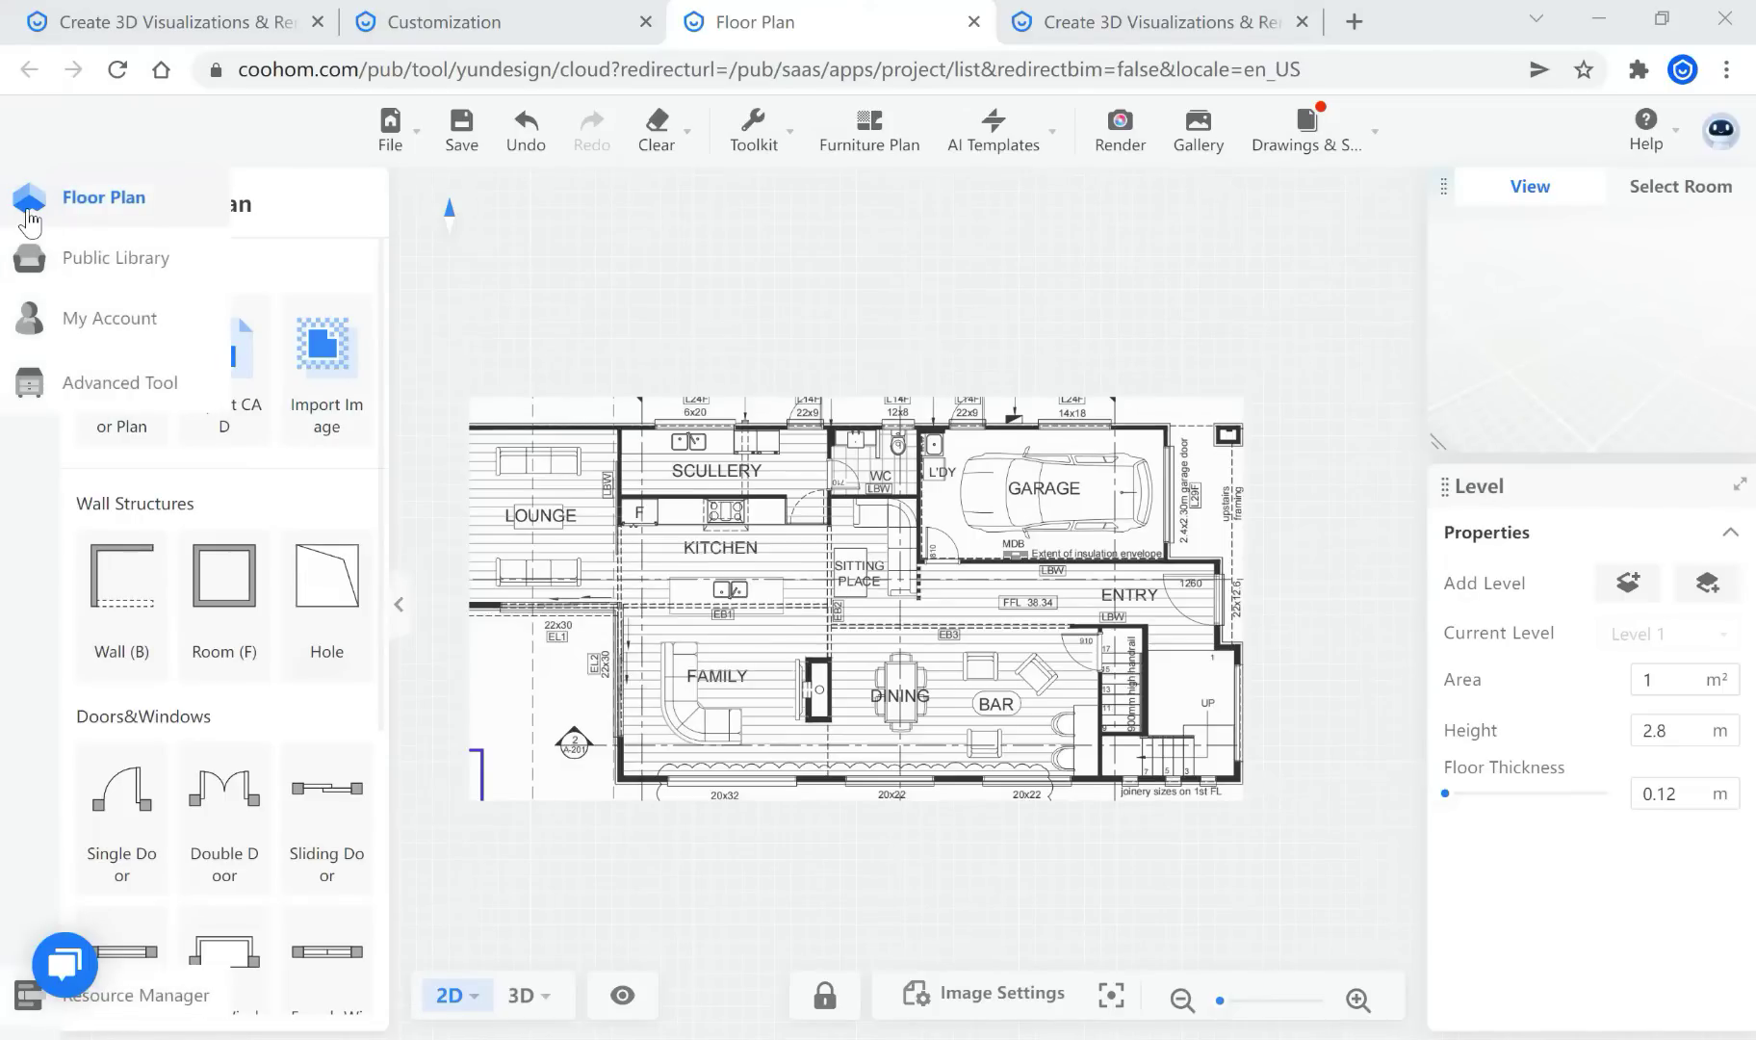
pyautogui.click(29, 257)
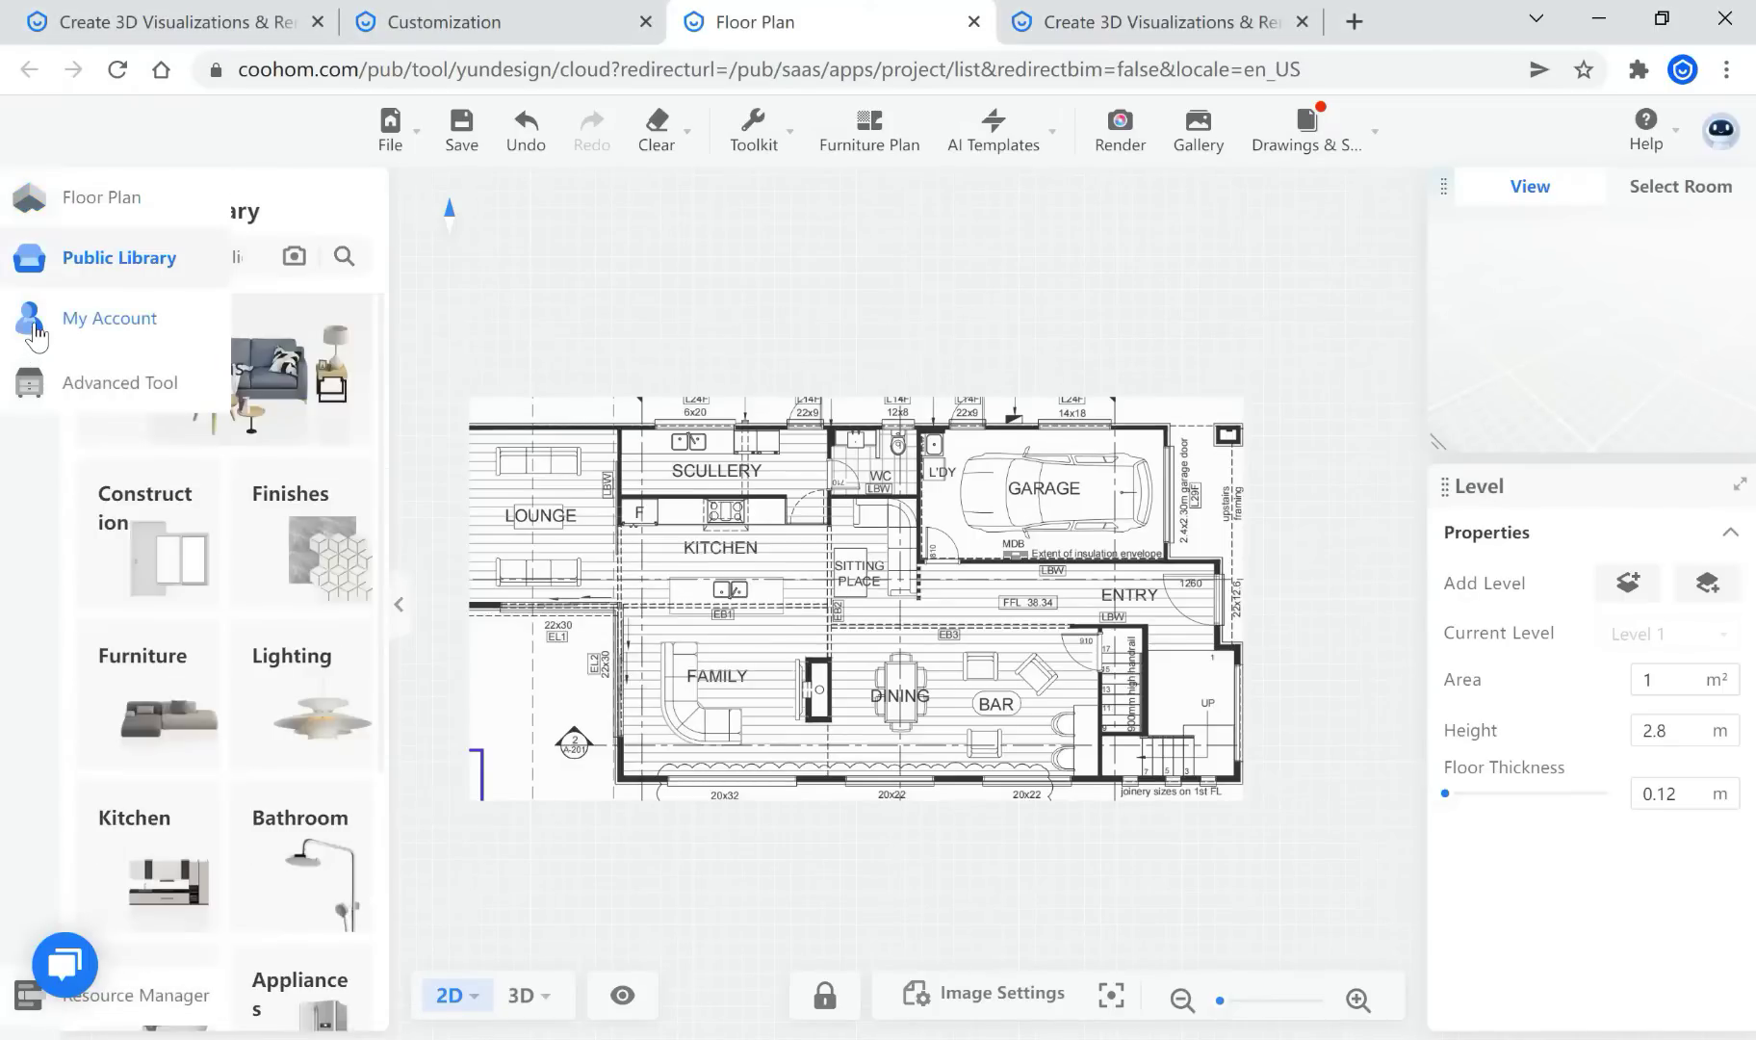
pyautogui.click(34, 327)
pyautogui.click(29, 390)
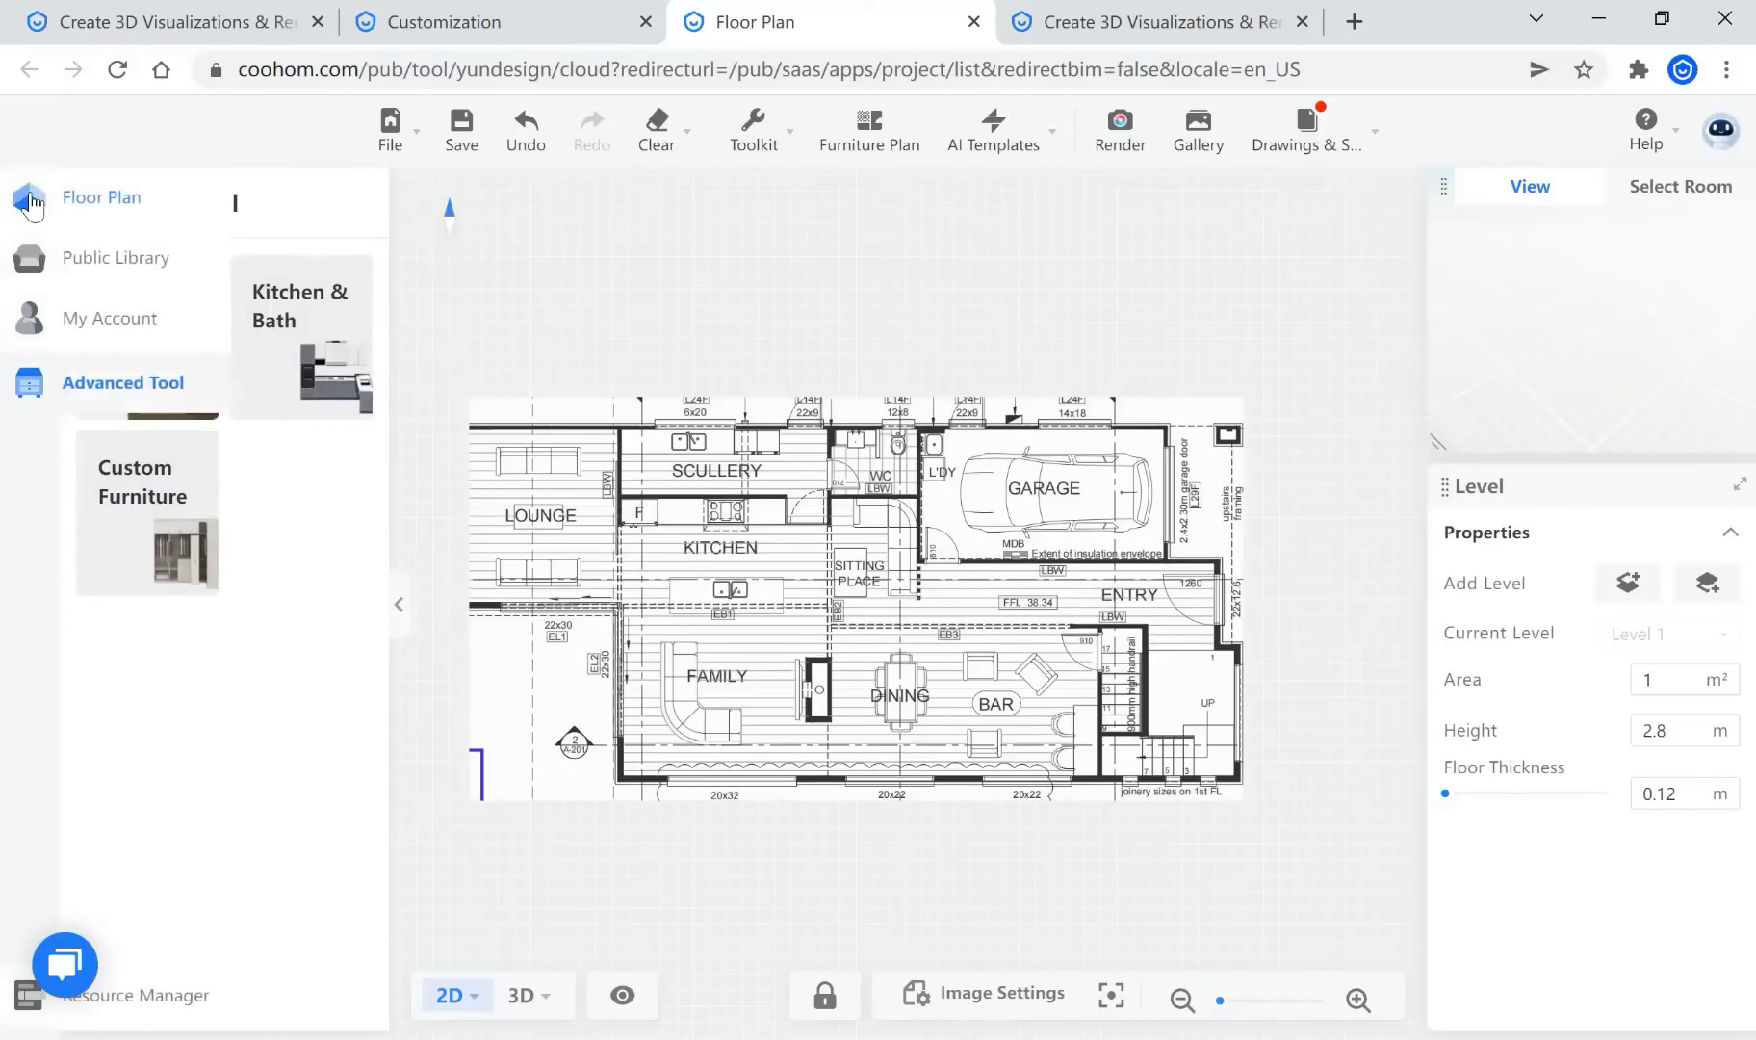
pyautogui.click(204, 224)
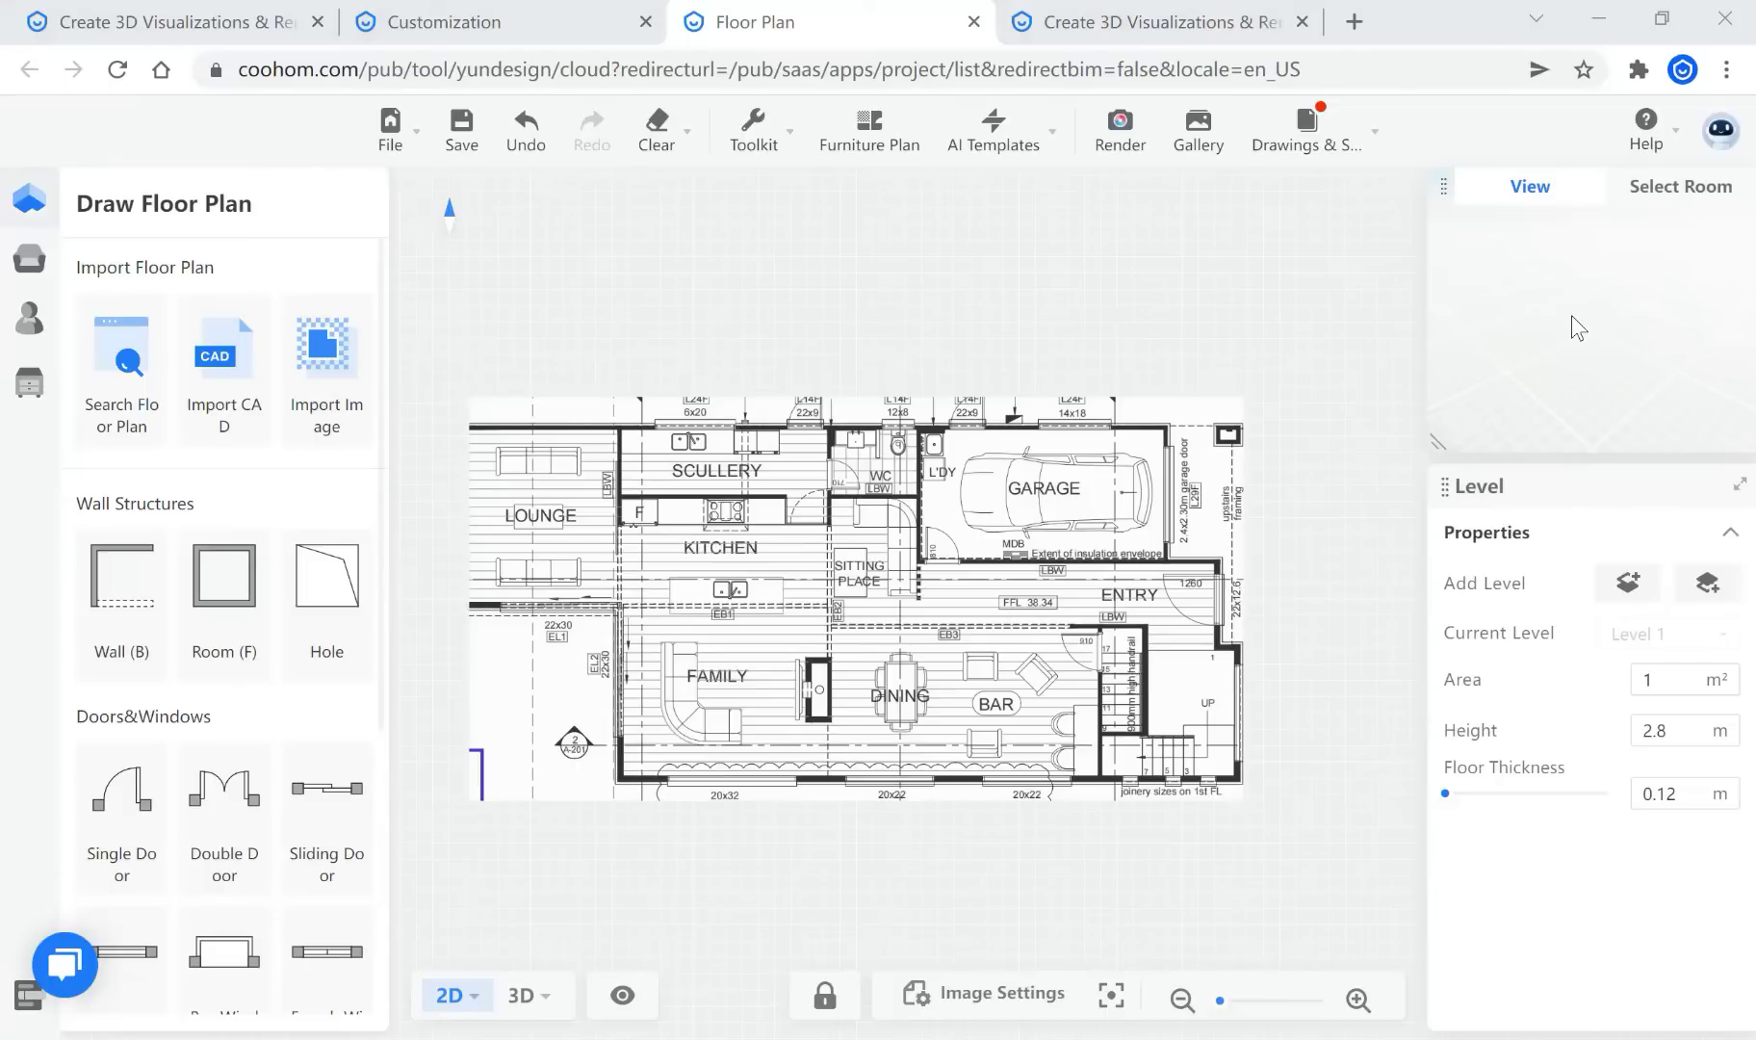
# Trace outer walls about 22.1 m along the plan's upper edge, 4 m down the garage side and 1.5 m across to the entry
pyautogui.click(119, 599)
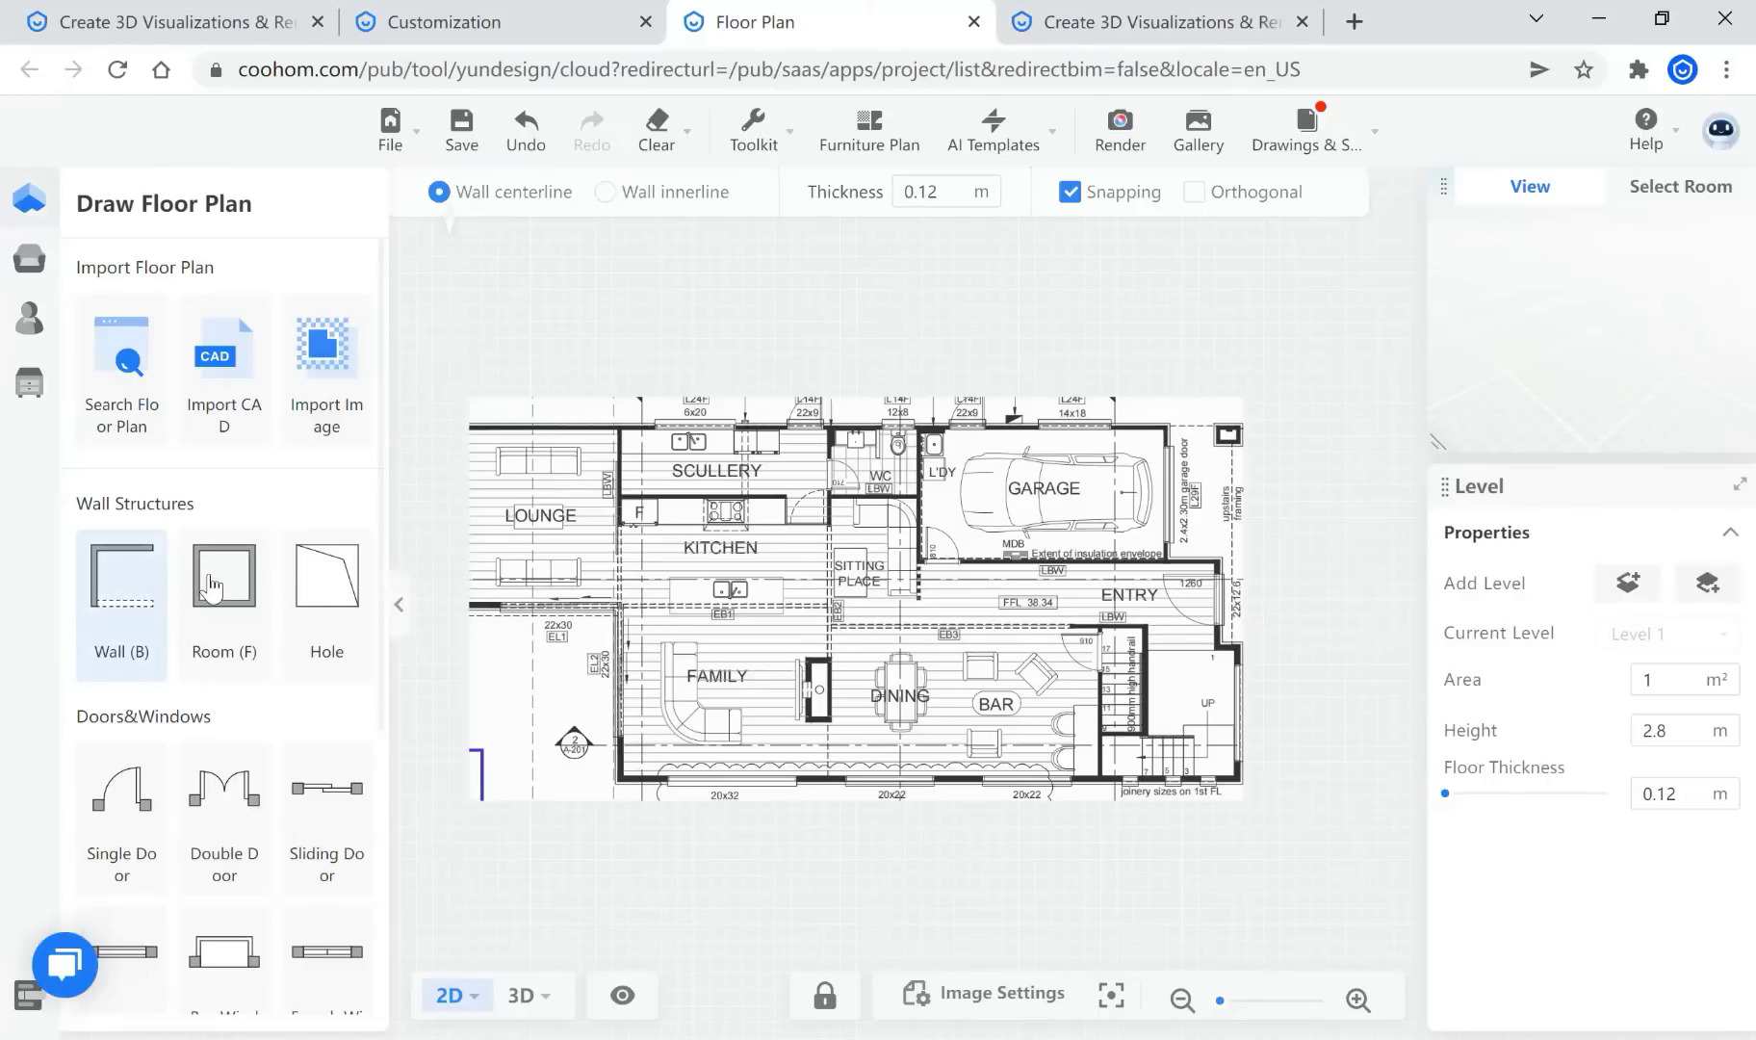
pyautogui.click(447, 426)
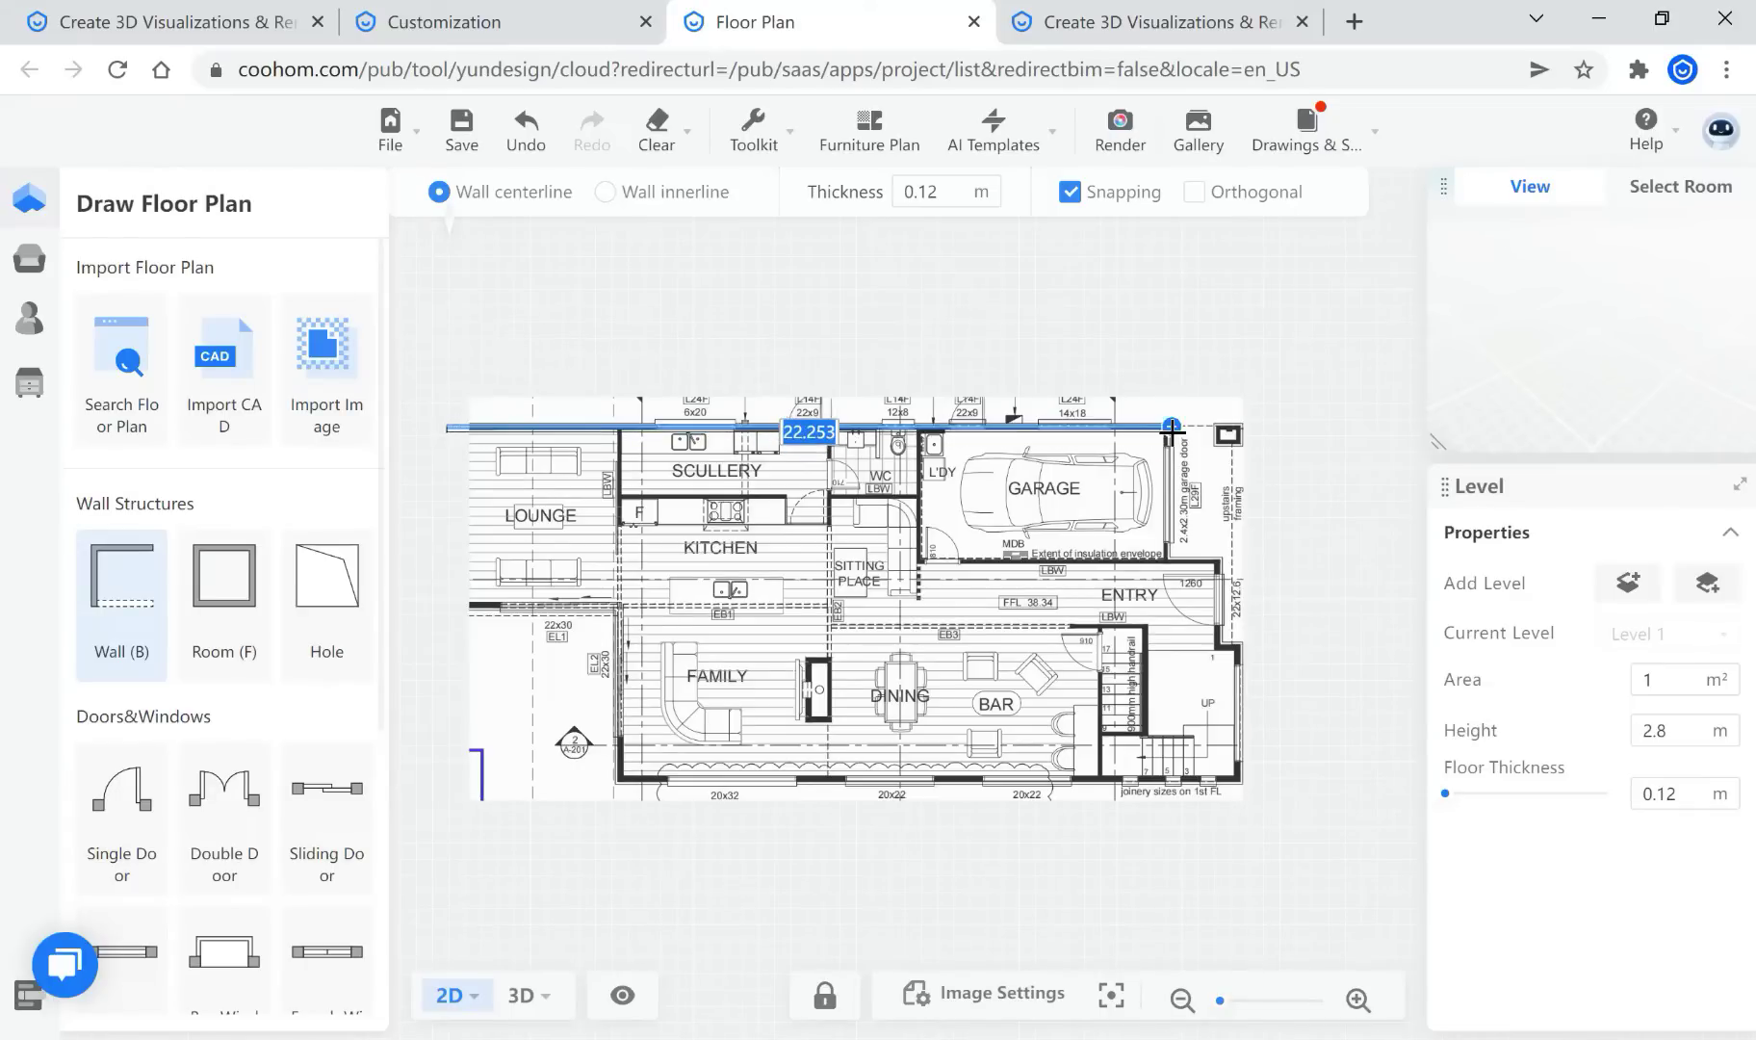
pyautogui.click(1165, 424)
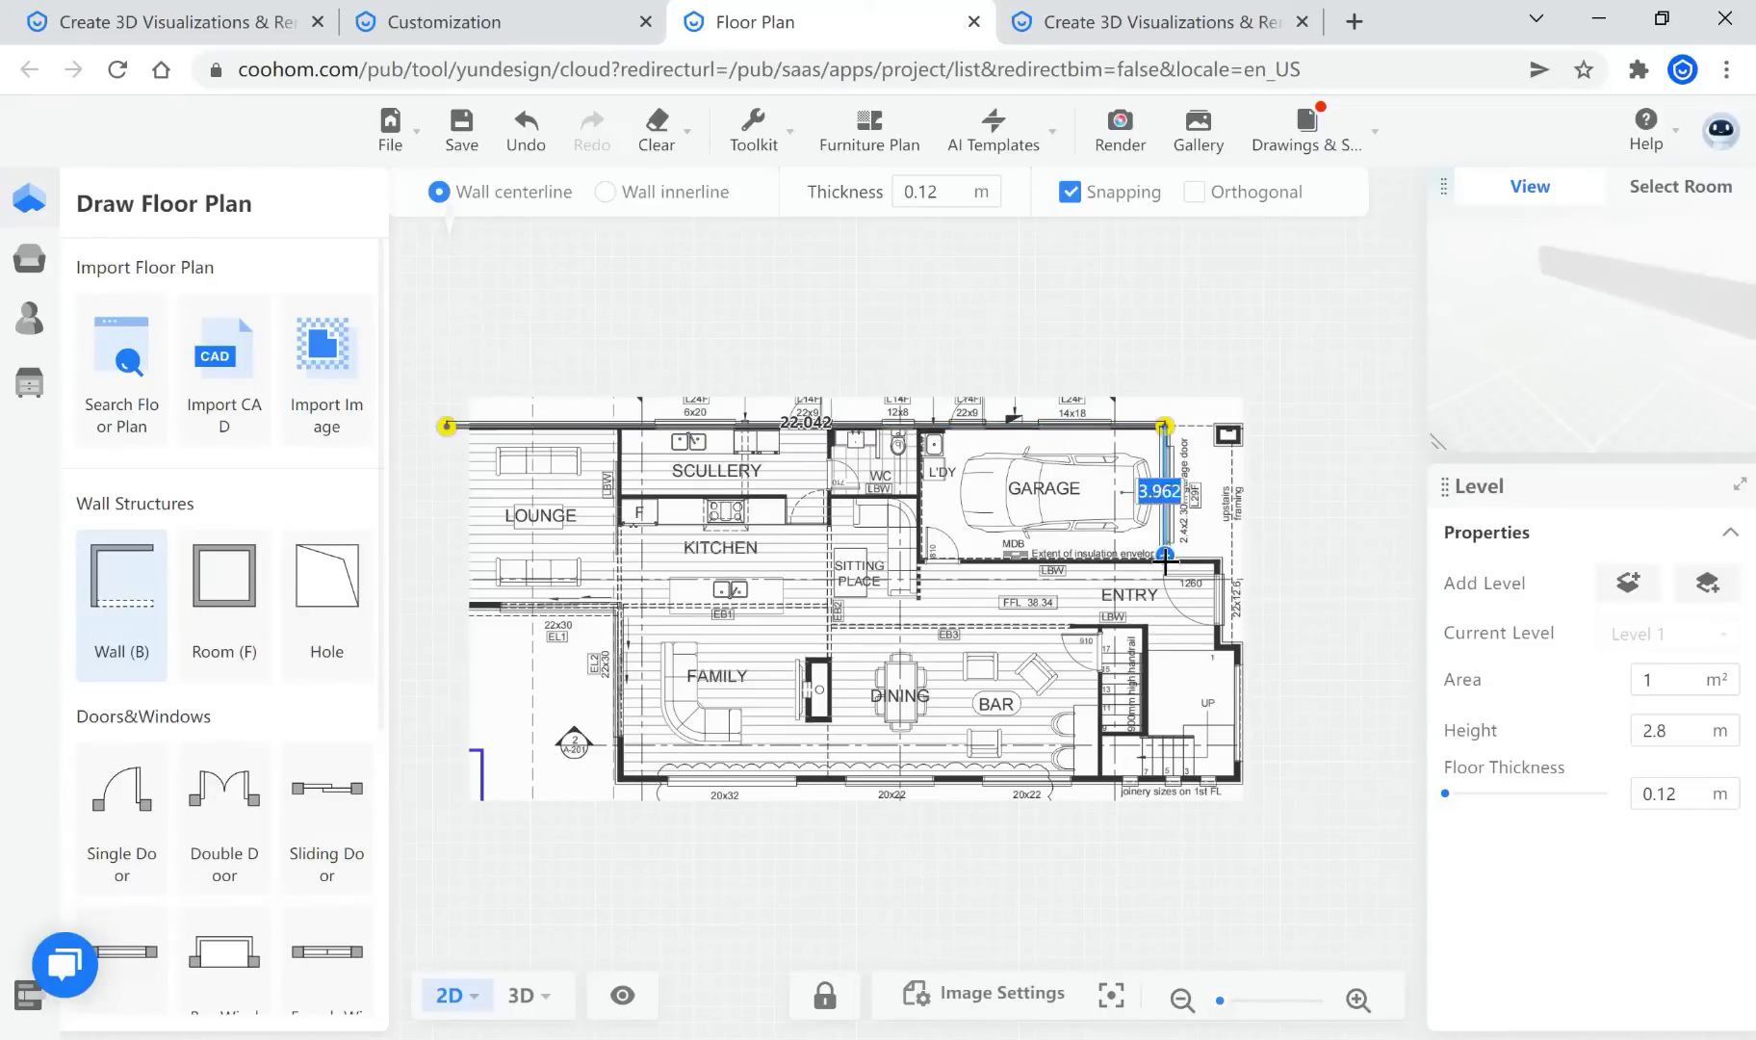
pyautogui.click(1165, 557)
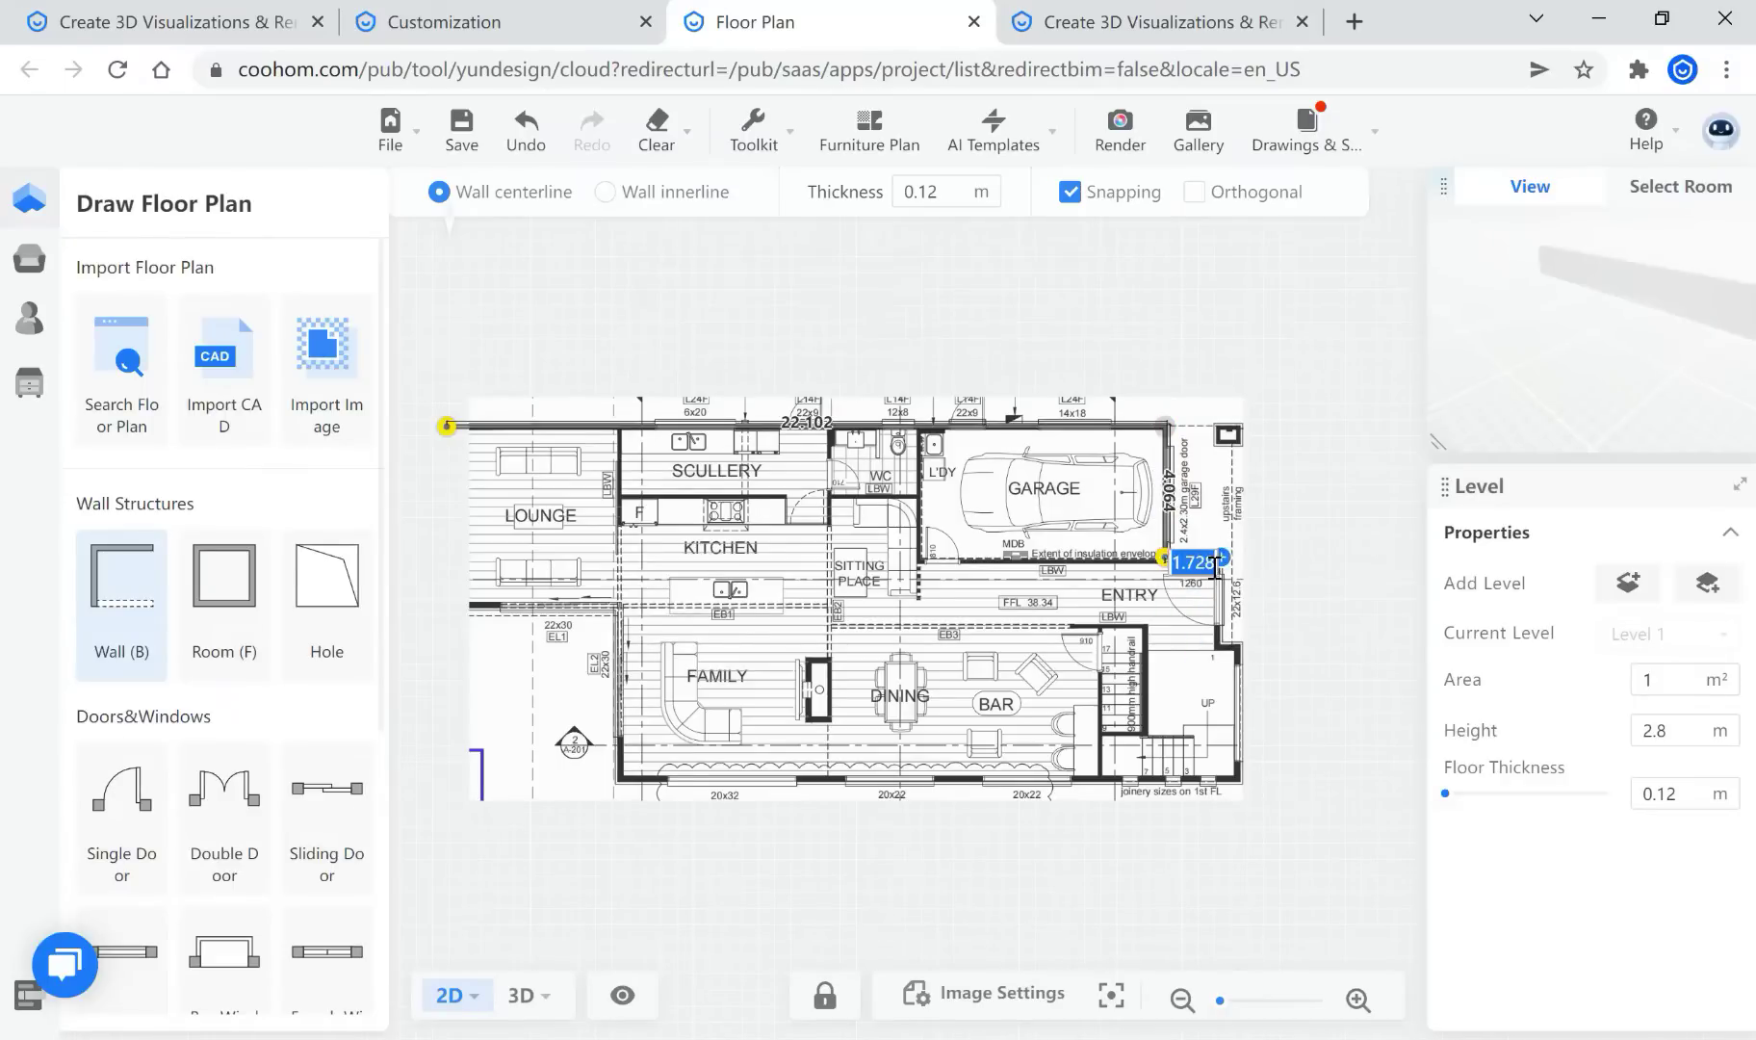
pyautogui.scroll(5, 1161, 568)
pyautogui.scroll(-5, 1162, 568)
pyautogui.click(1163, 566)
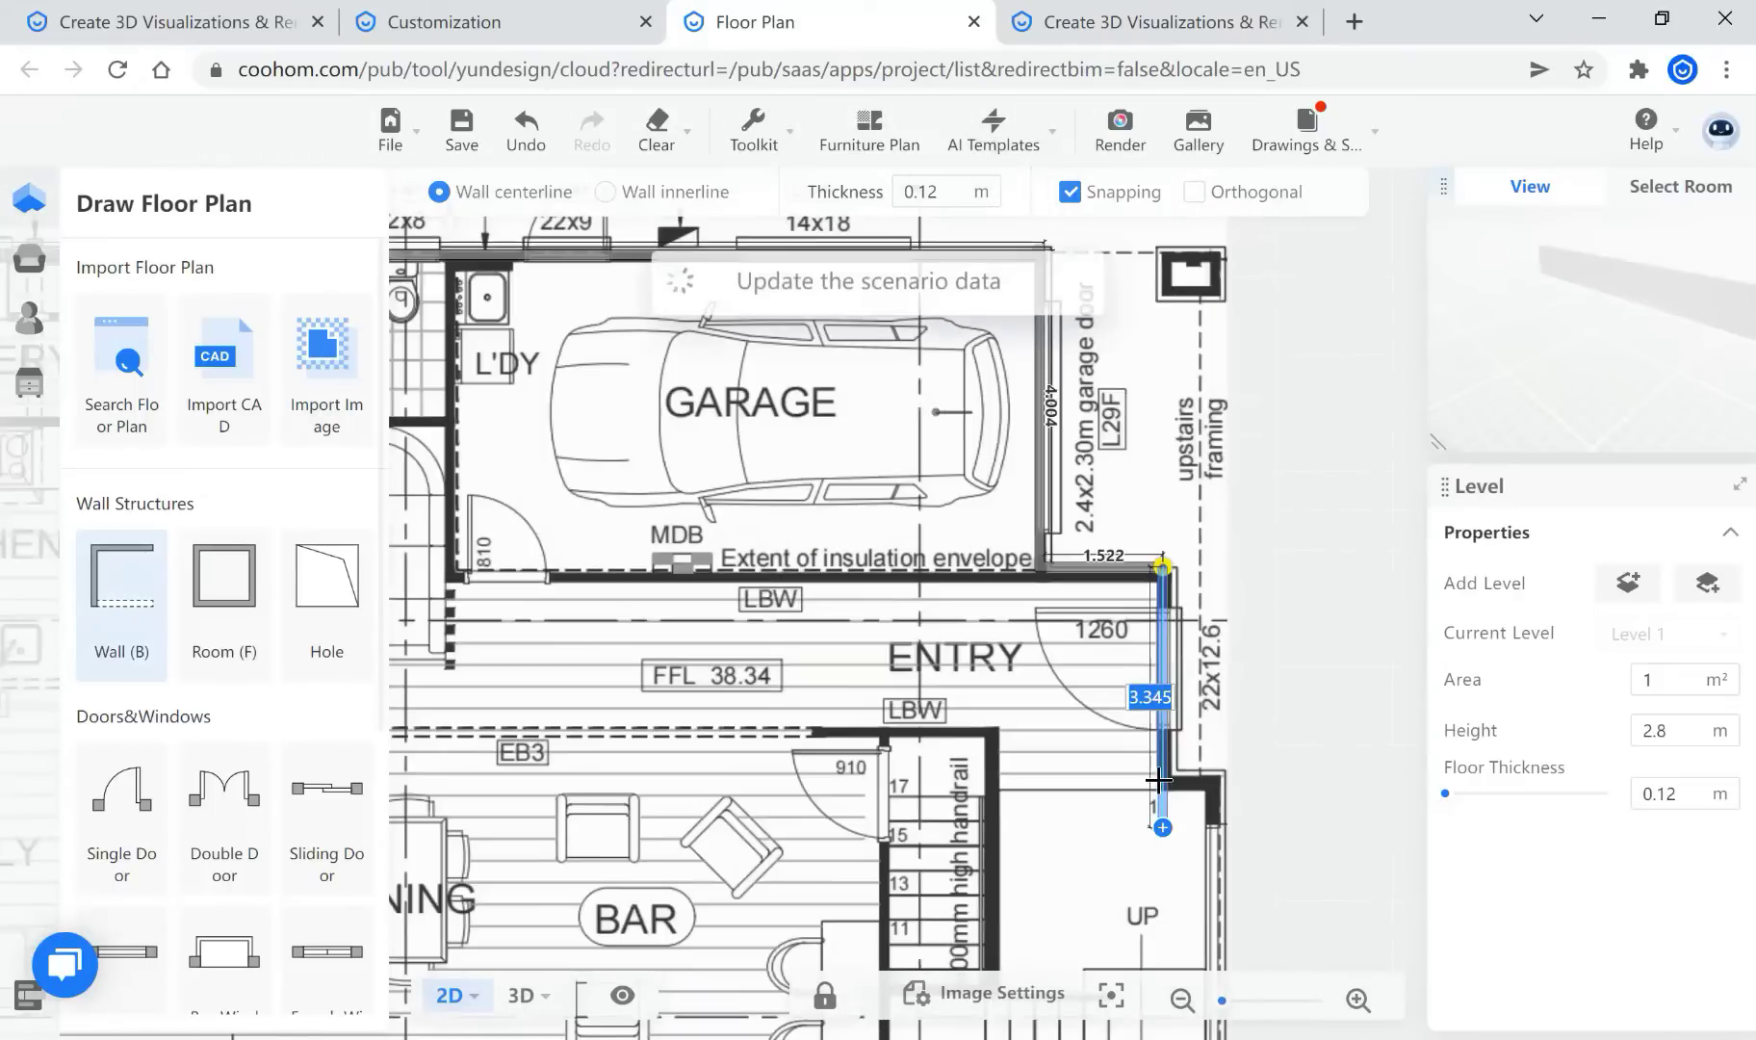
# Close the outer wall outline past the entry and stairs, along the lower edge, and around the family room and lounge
pyautogui.click(1215, 778)
pyautogui.scroll(-3, 1205, 751)
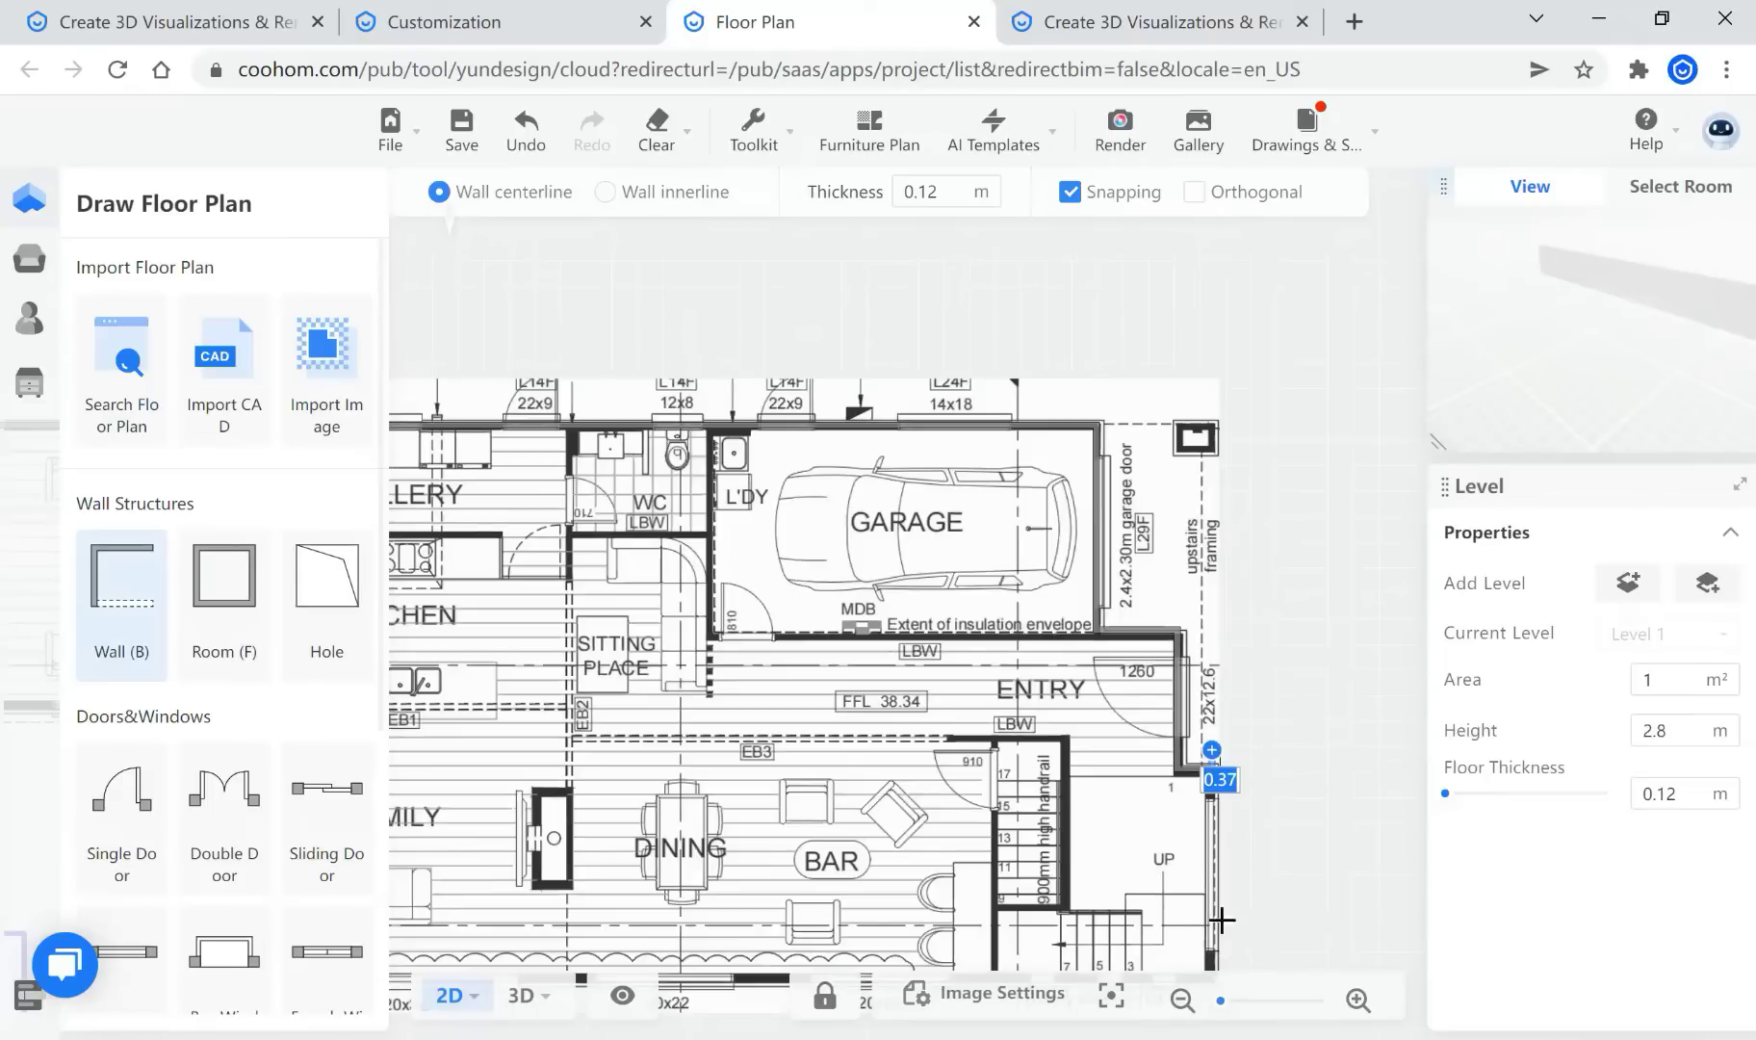
pyautogui.click(643, 922)
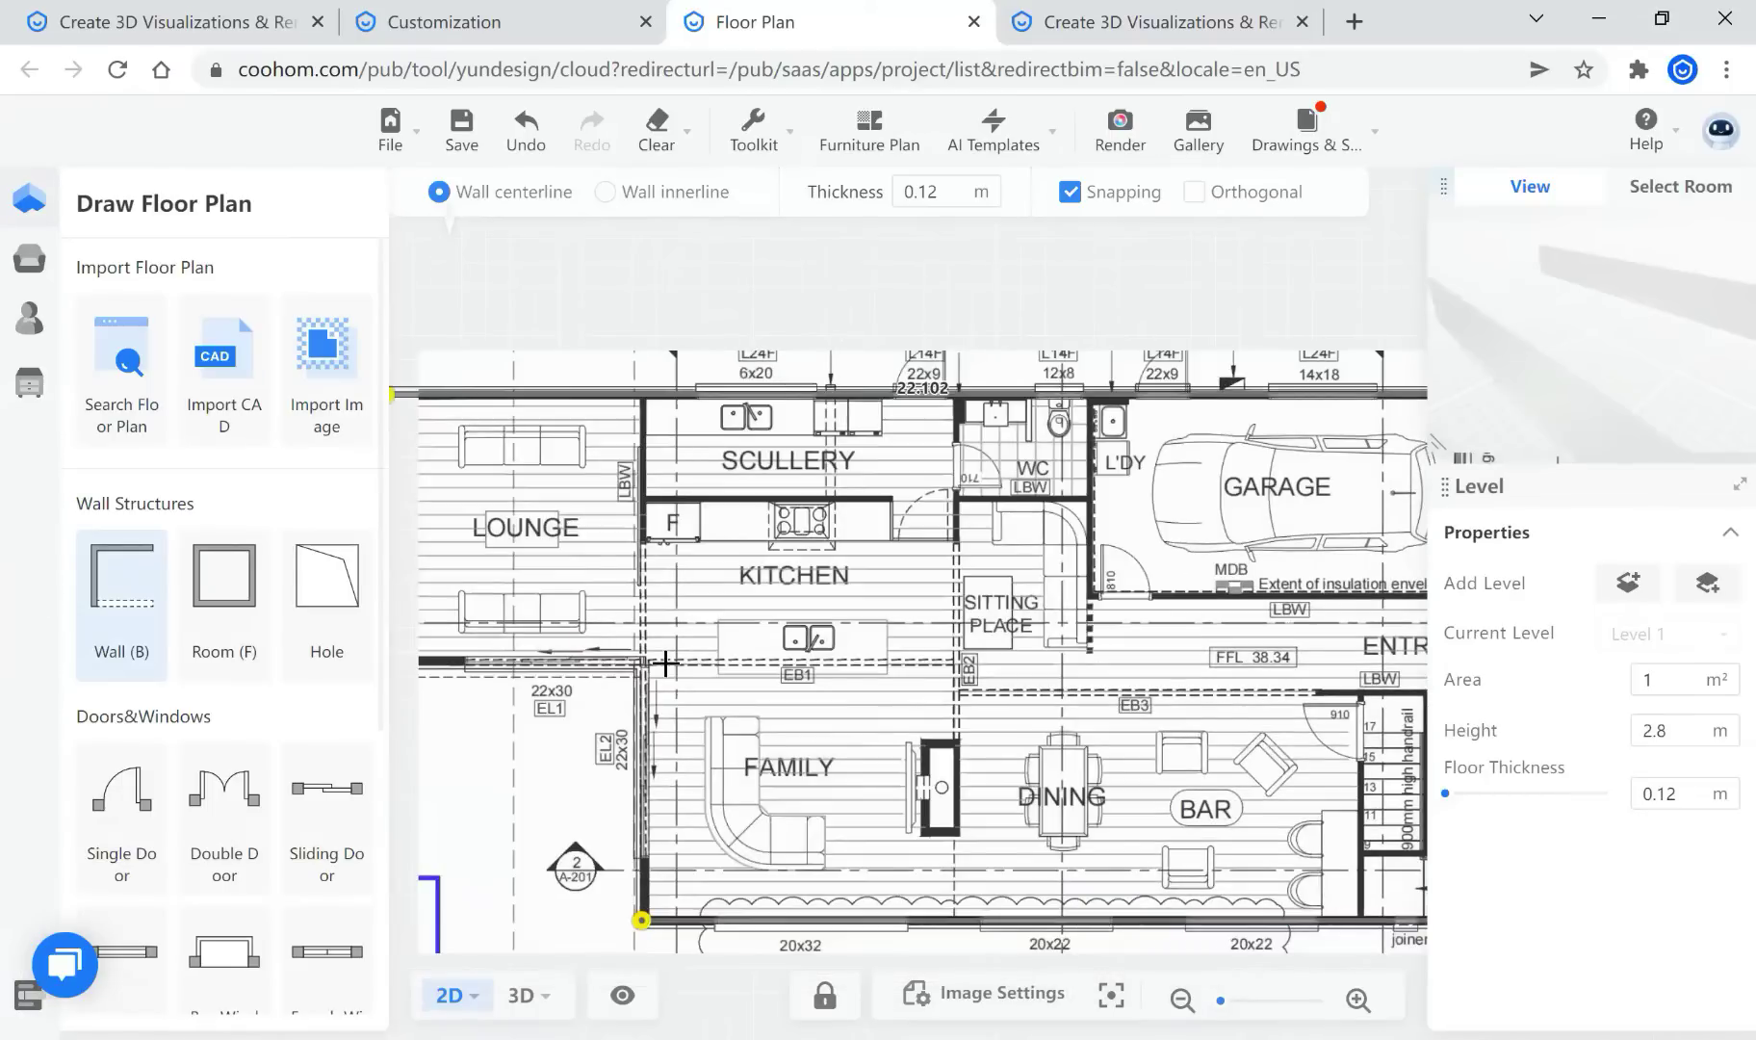
pyautogui.click(643, 666)
pyautogui.scroll(-4, 787, 652)
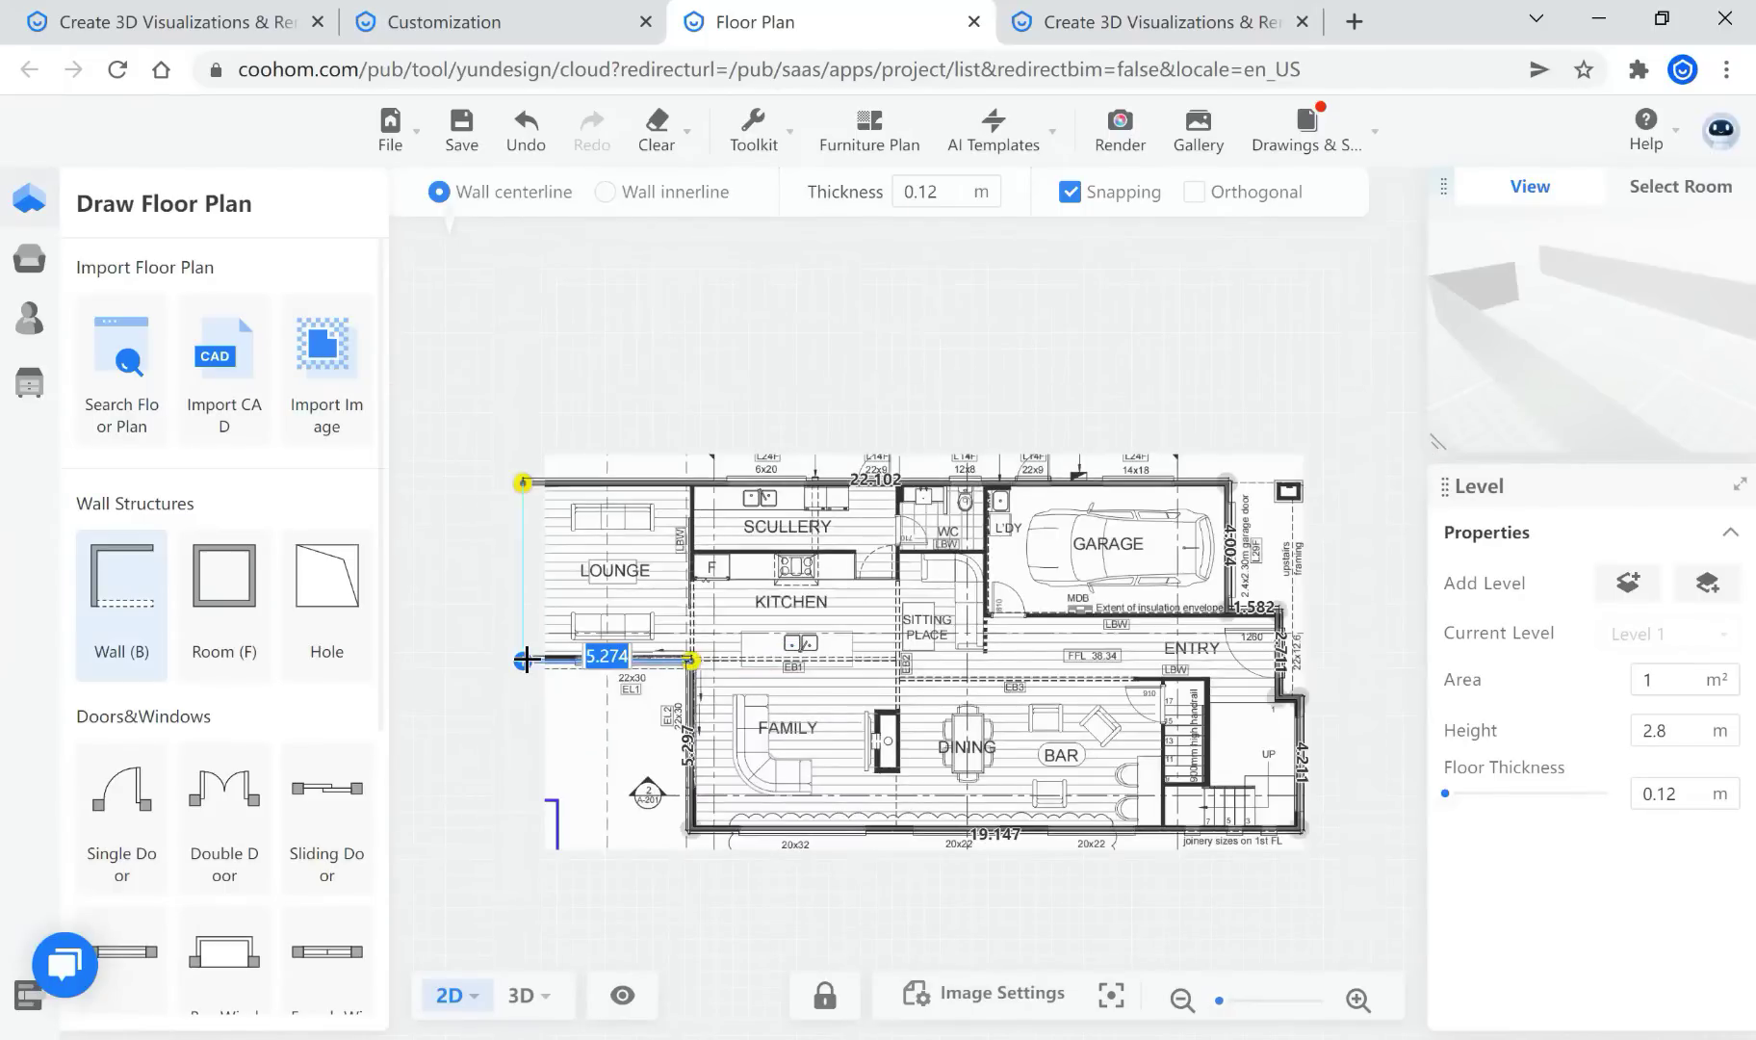
pyautogui.click(523, 660)
pyautogui.scroll(2, 520, 480)
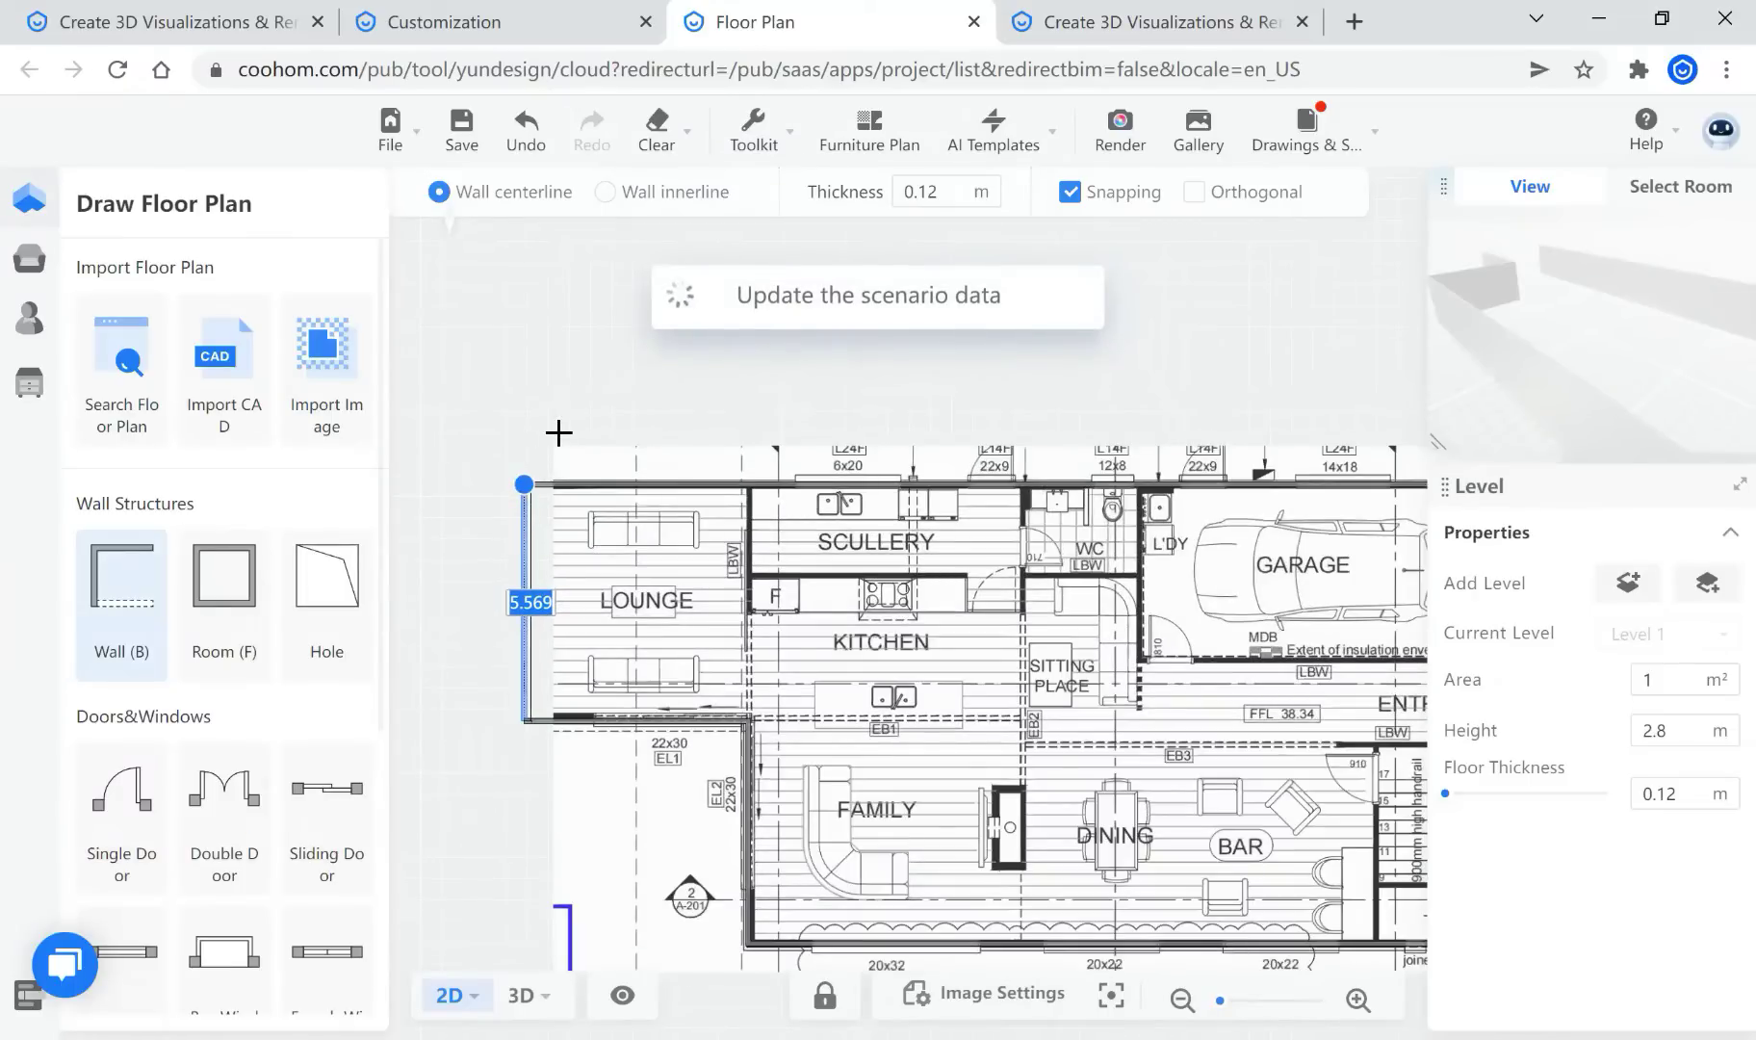
pyautogui.click(572, 460)
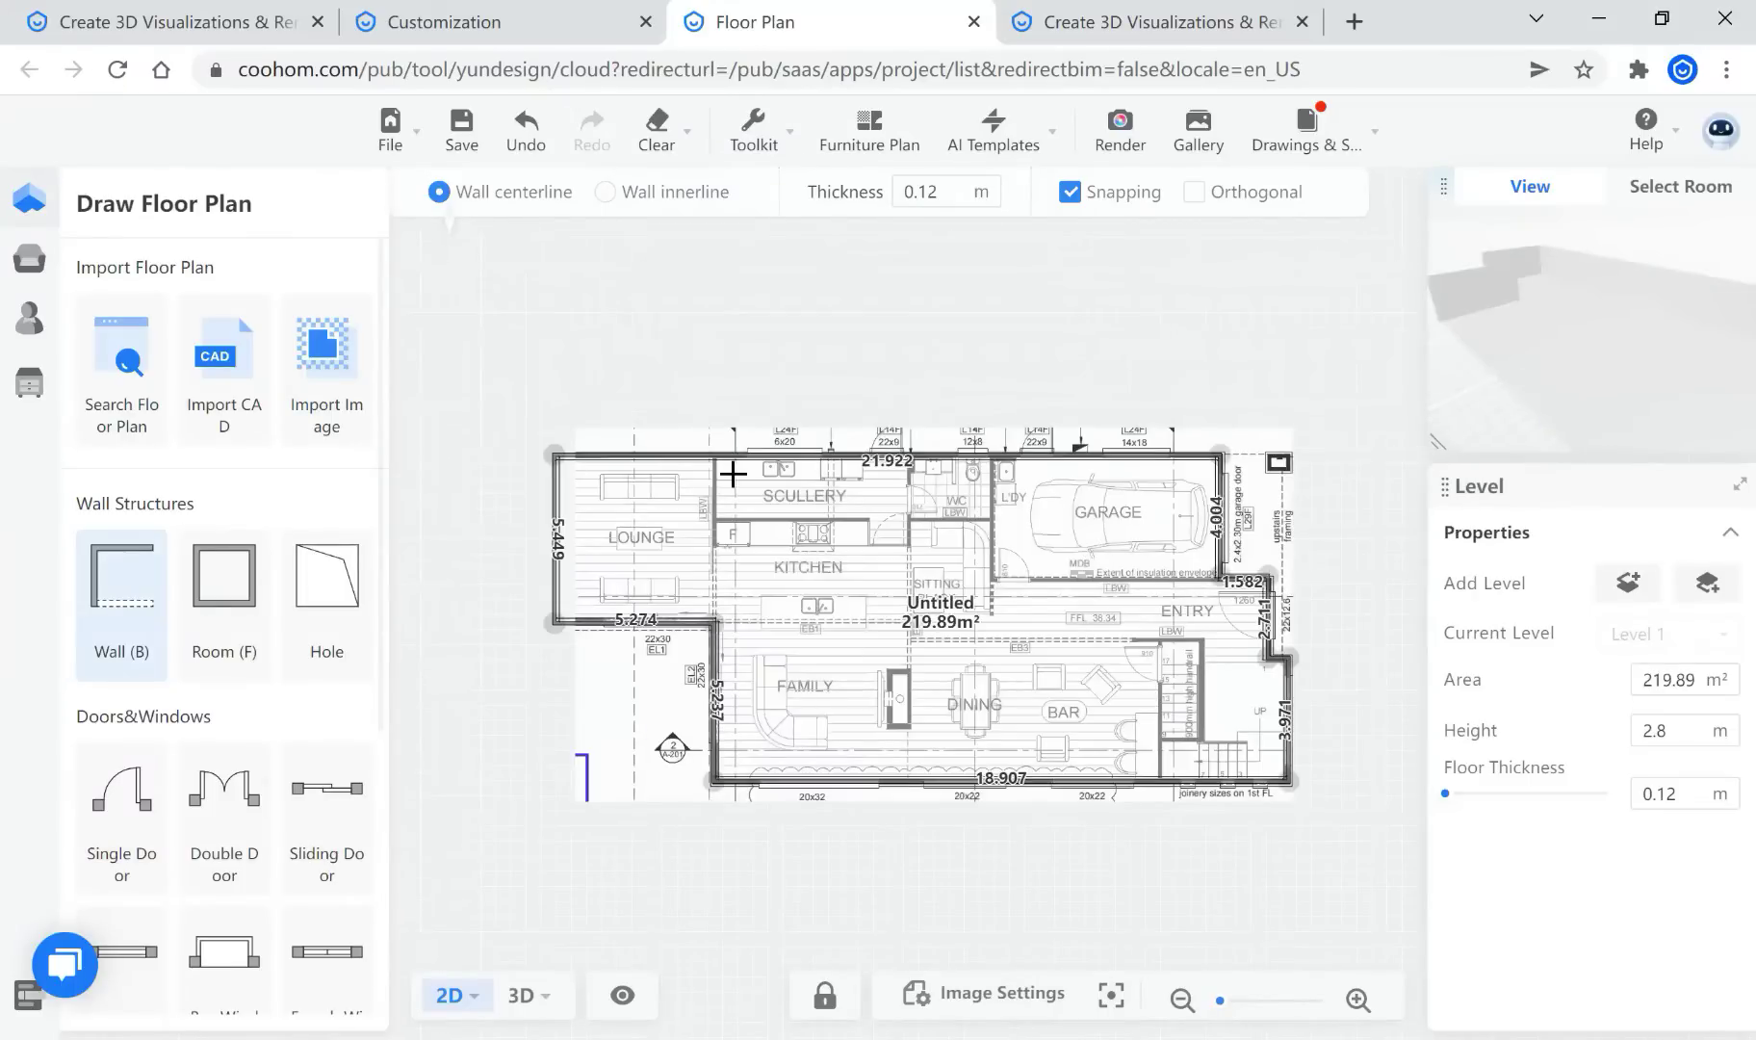
# Draw the inner wall between the lounge and scullery, about 2.1 m down from the upper outer wall
pyautogui.scroll(1, 722, 467)
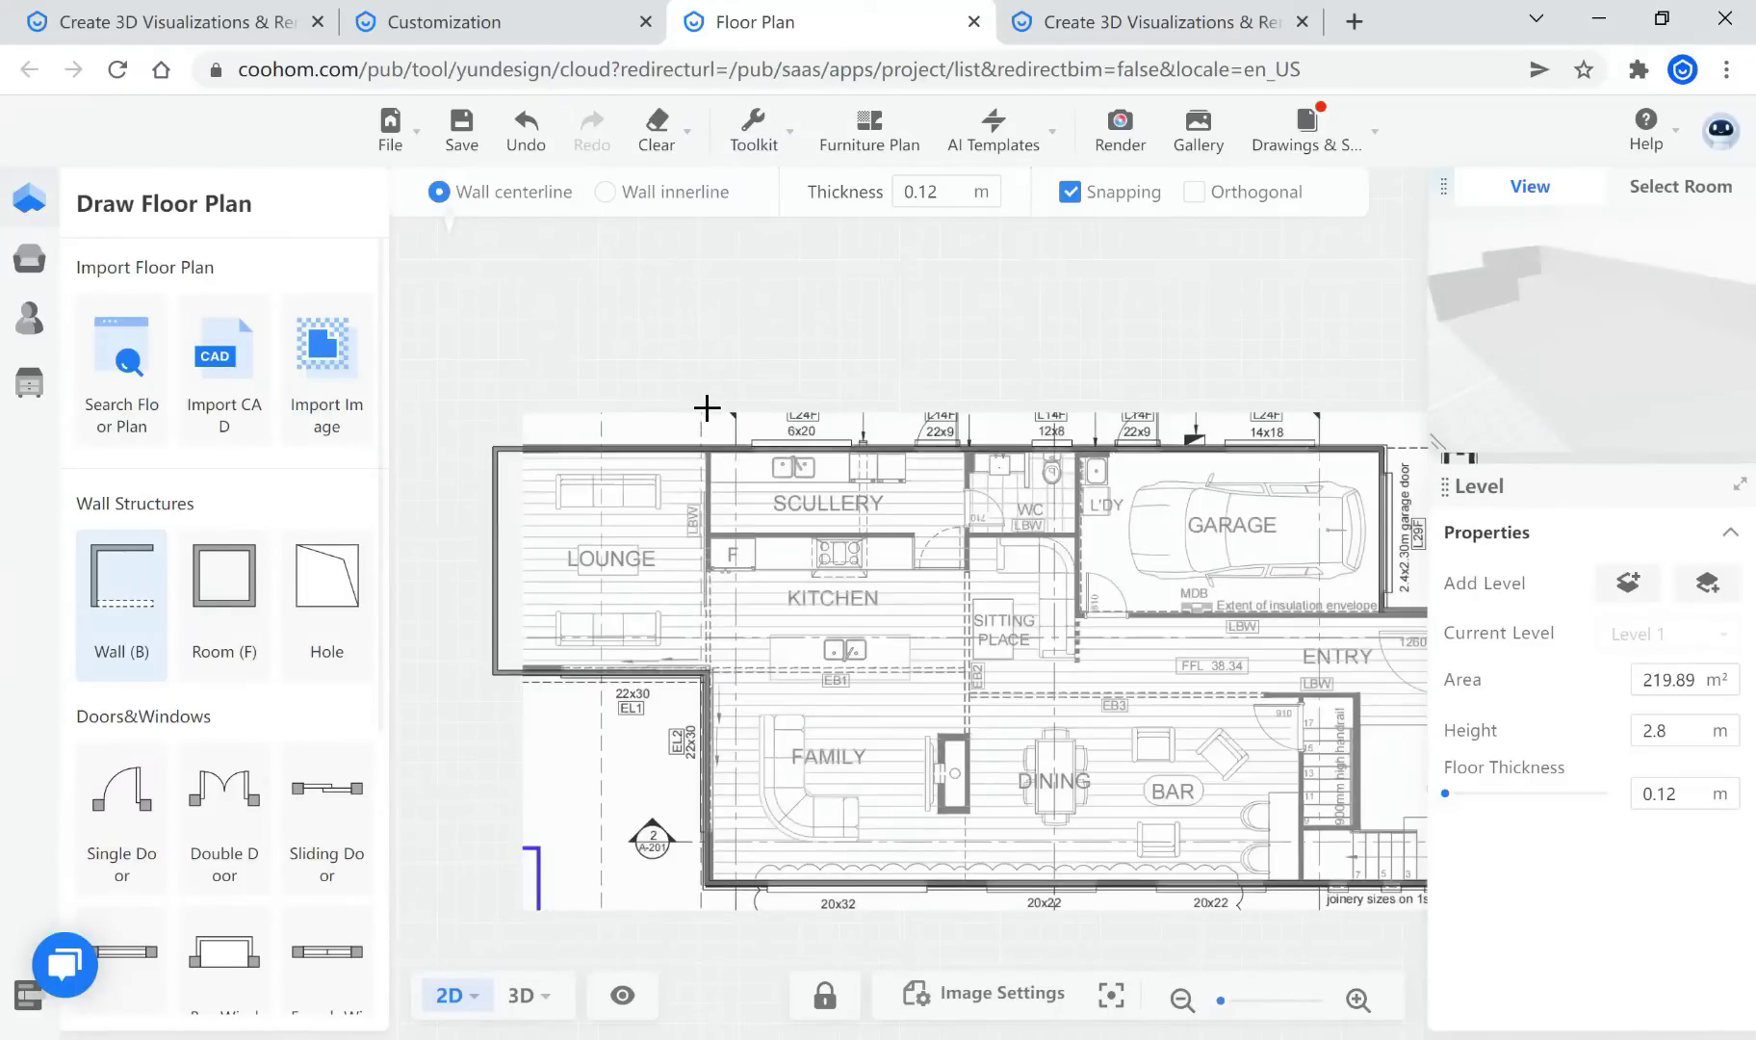
pyautogui.click(697, 449)
pyautogui.scroll(3, 697, 449)
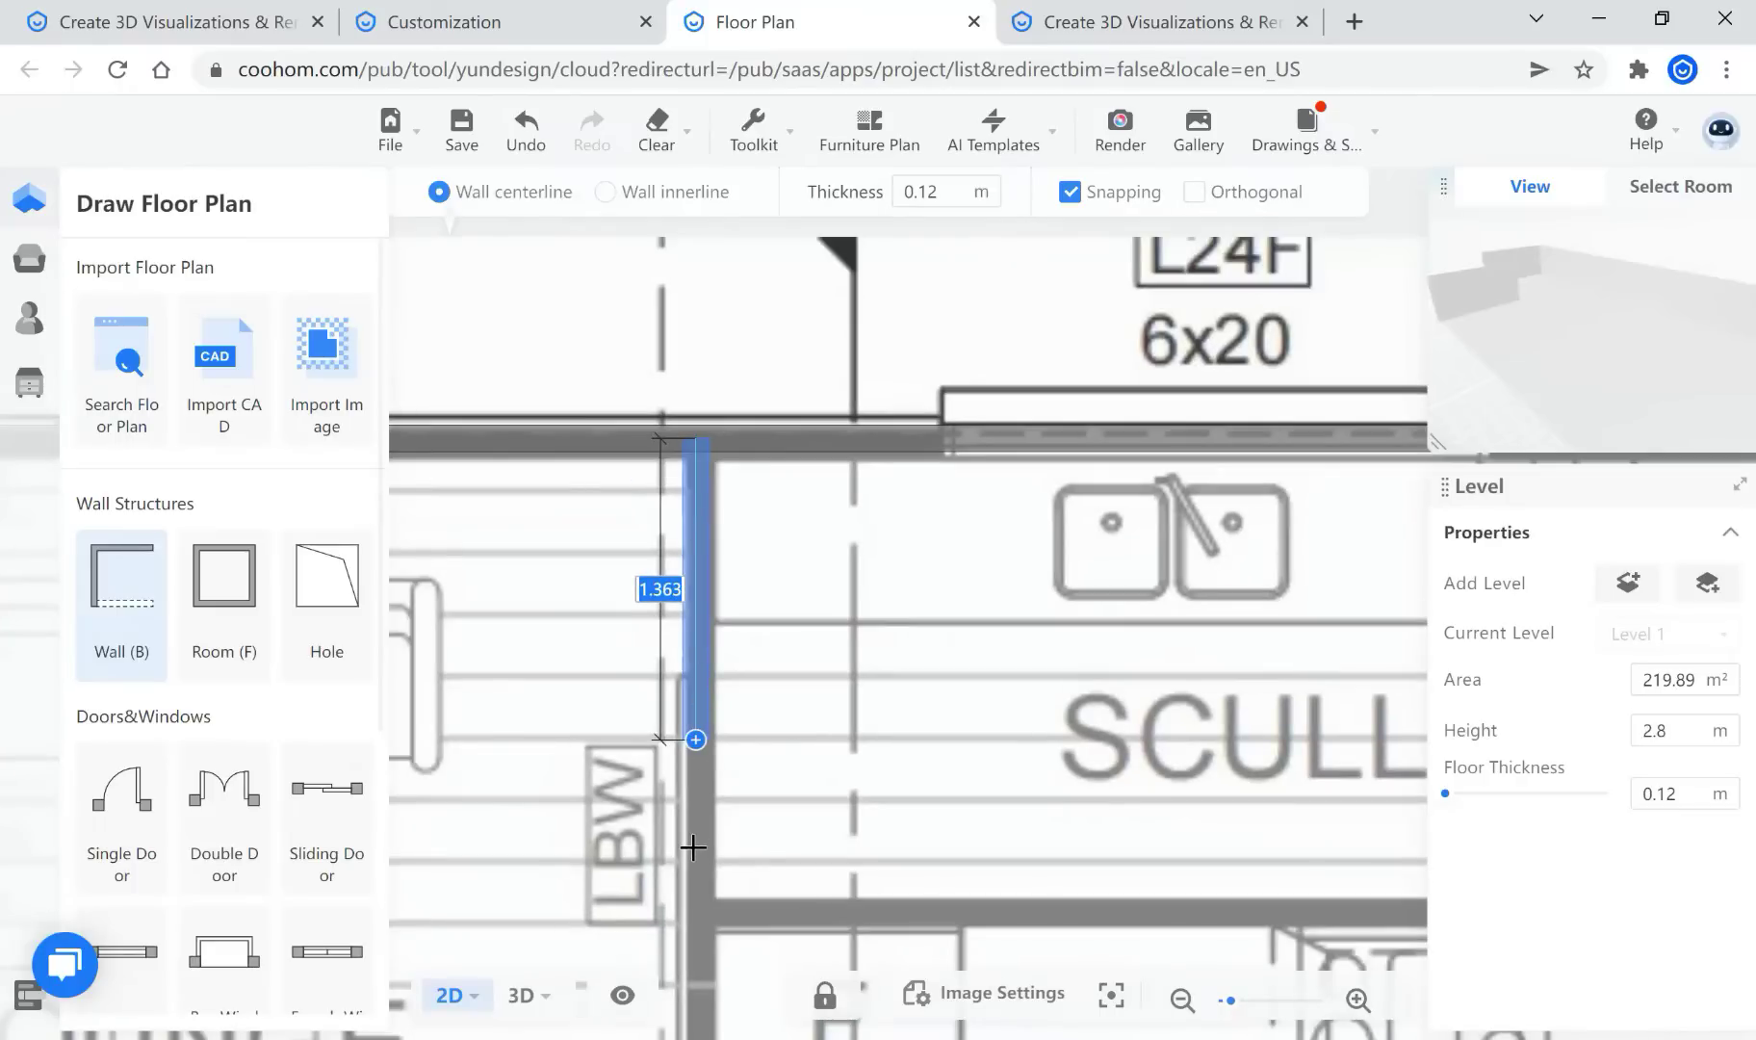
pyautogui.scroll(-1, 705, 842)
pyautogui.click(705, 843)
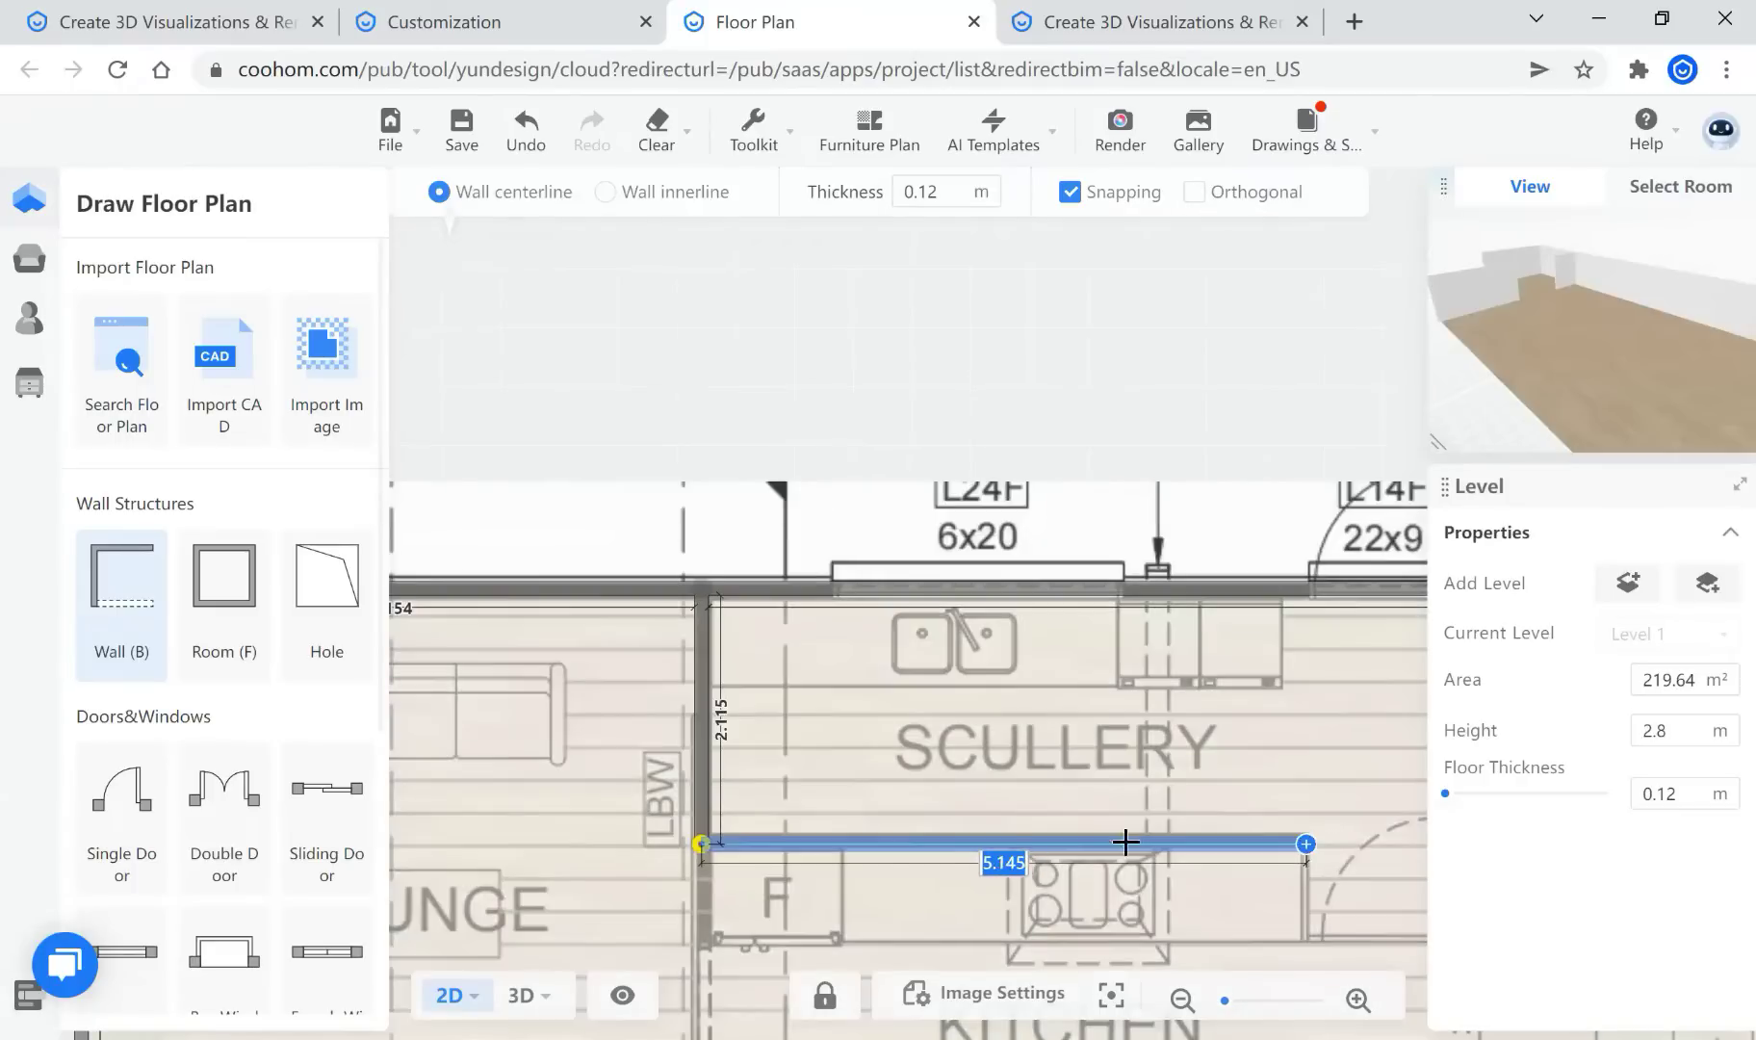
# Continue the wall between scullery and kitchen about 5.1 m across, 0.8 m down and 1.3 m across beneath the doorway
pyautogui.scroll(-1, 1011, 836)
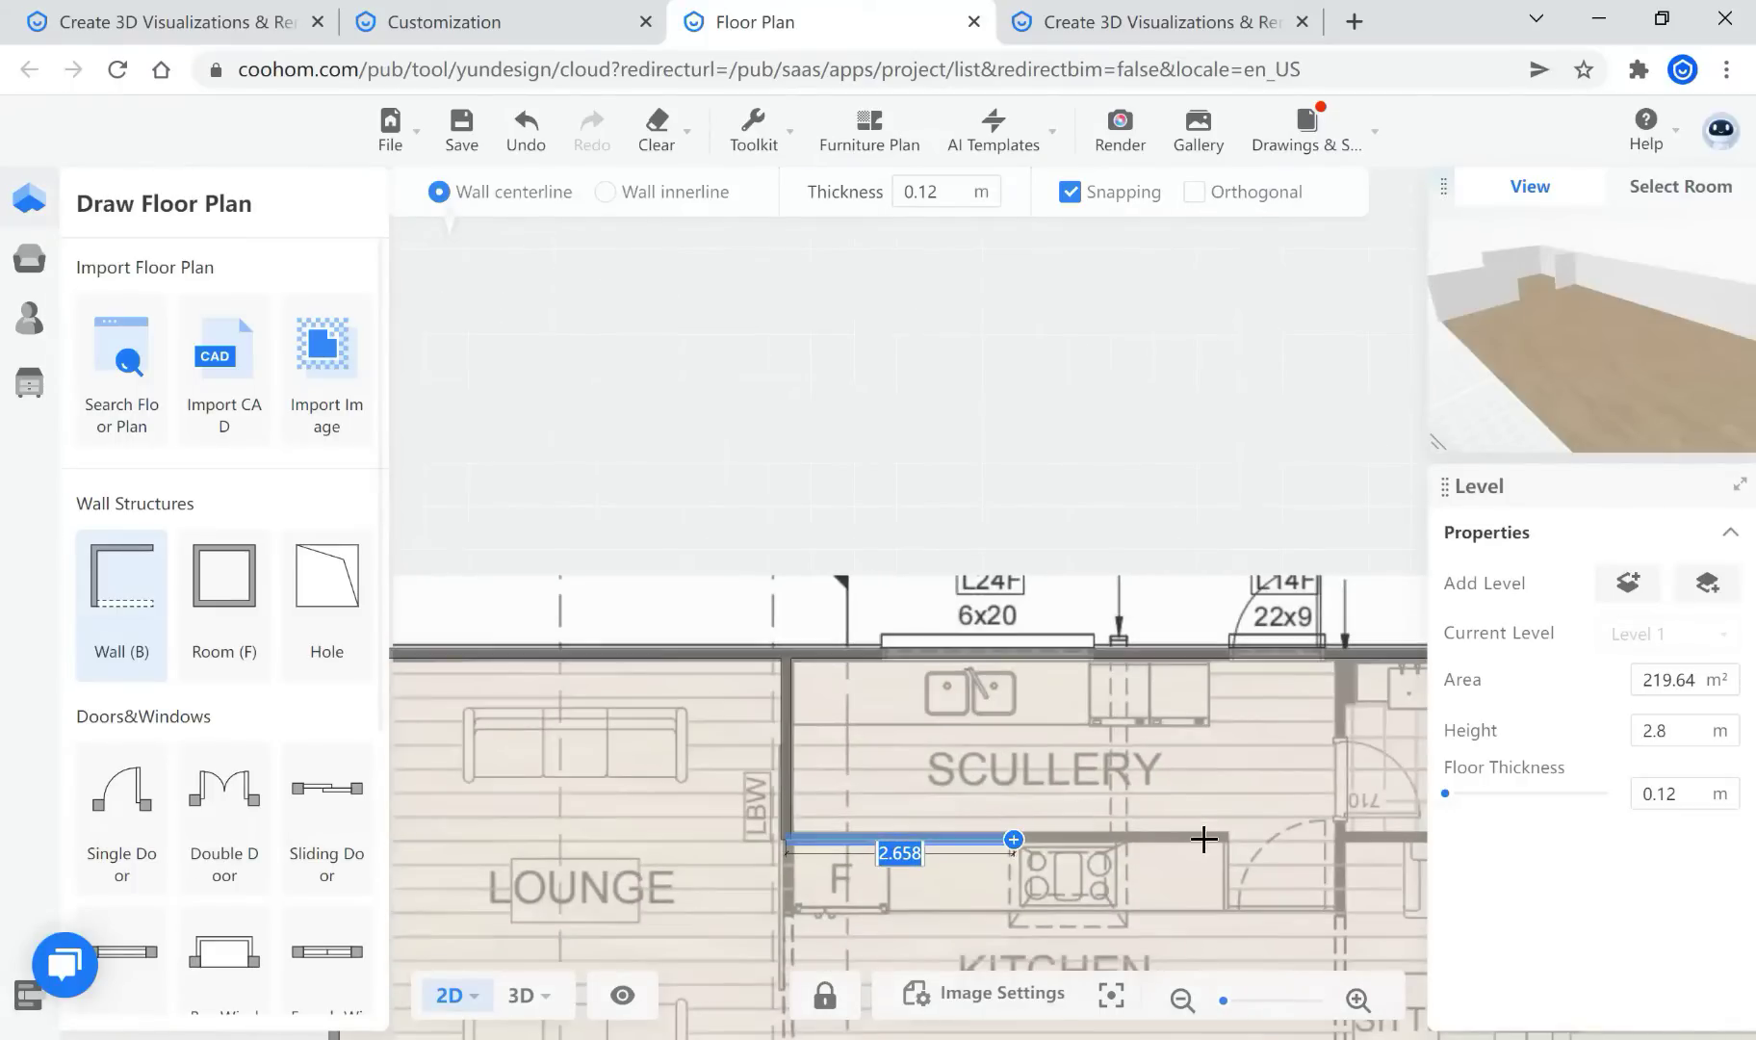
pyautogui.click(1203, 839)
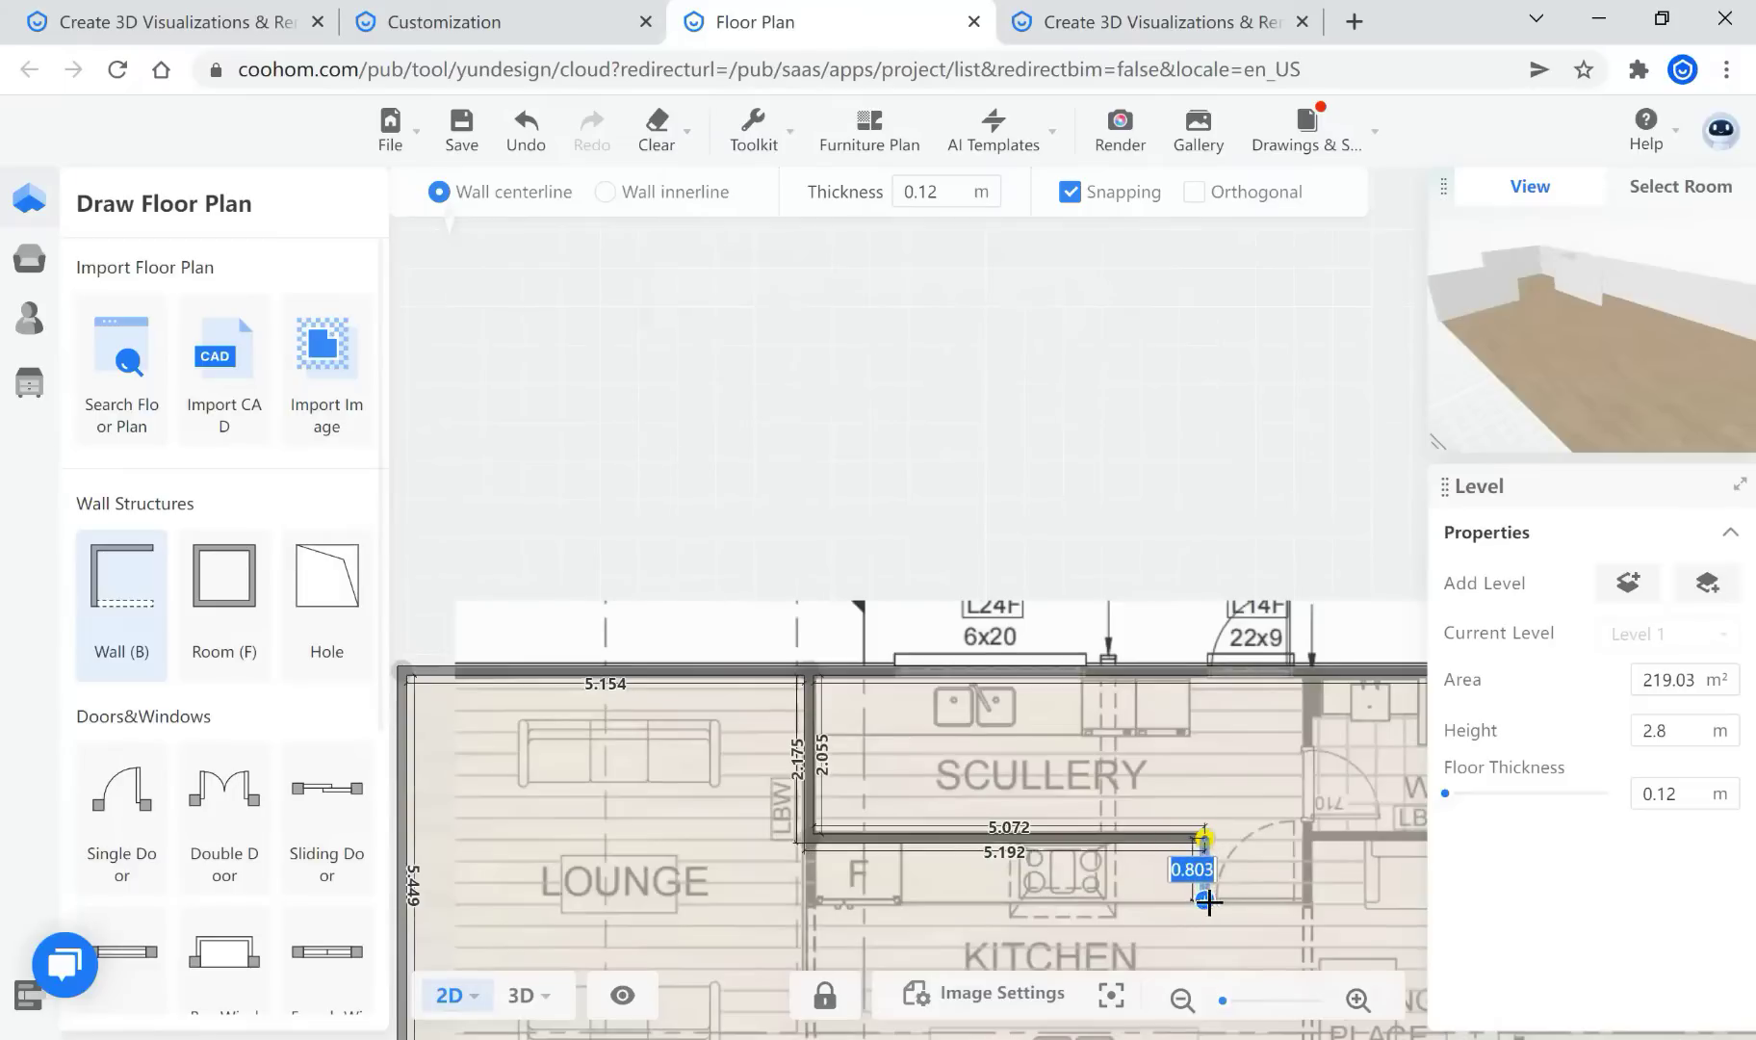
pyautogui.click(1207, 900)
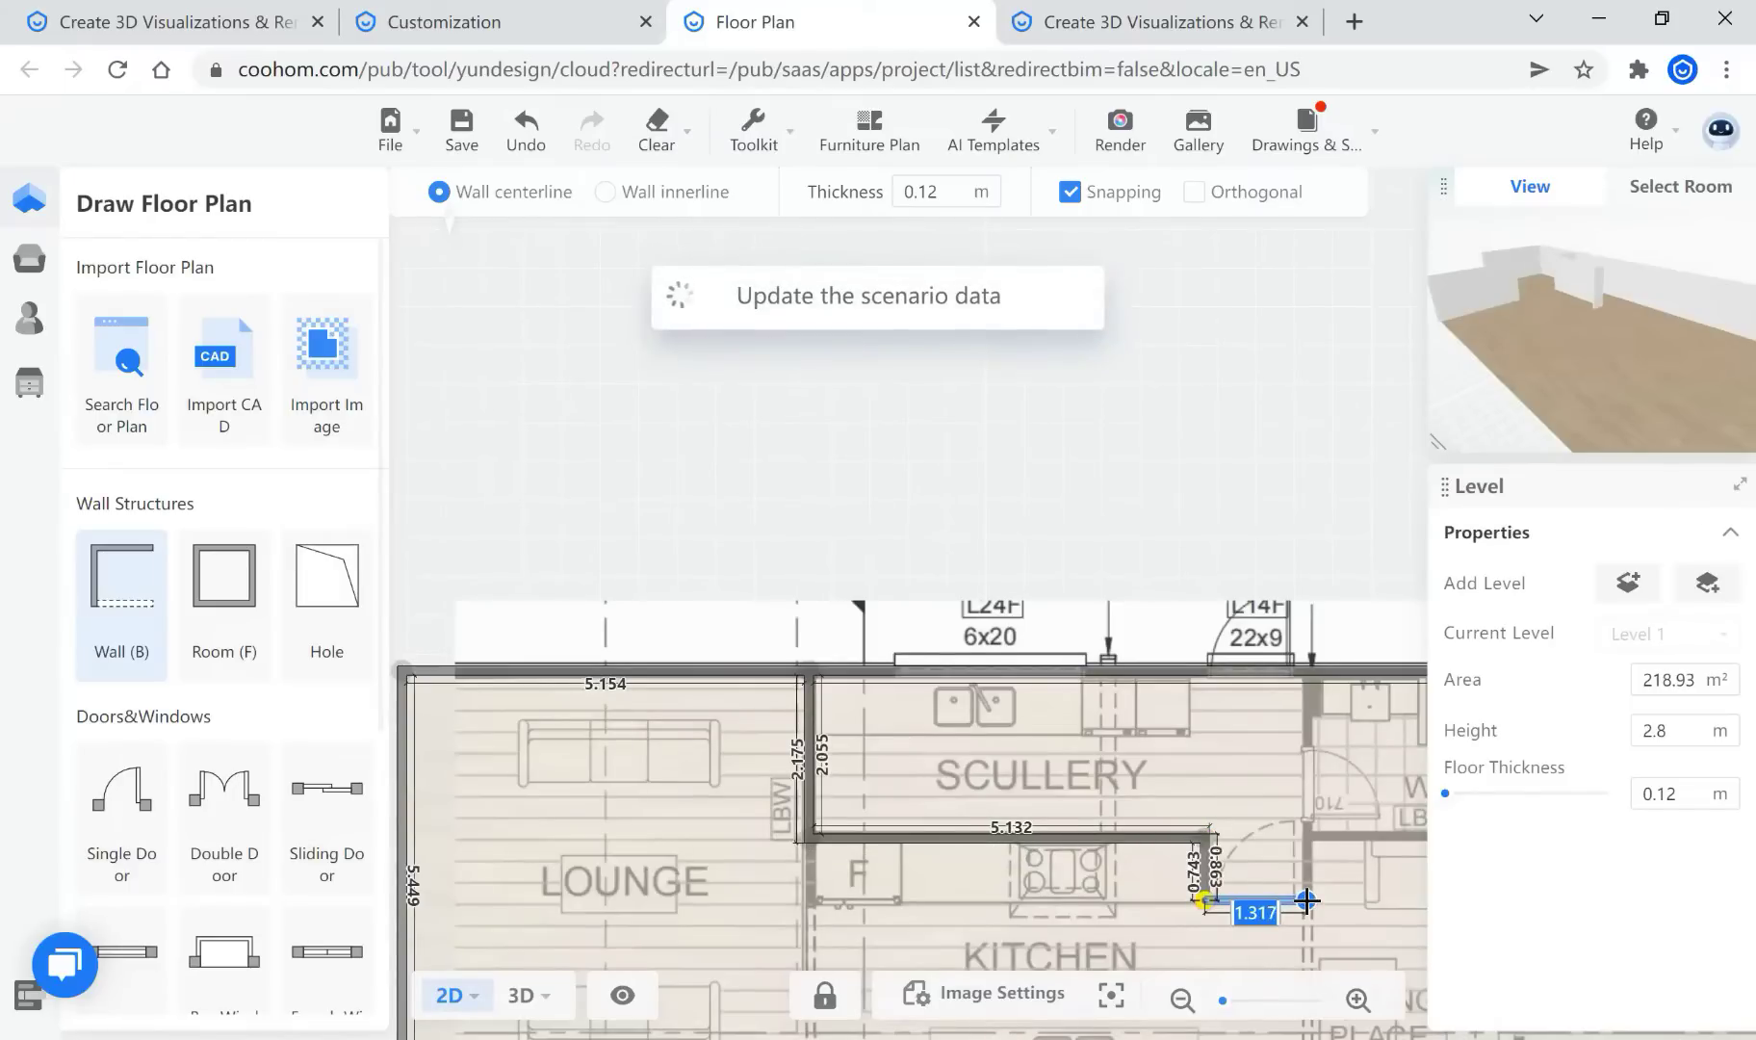
pyautogui.click(1306, 900)
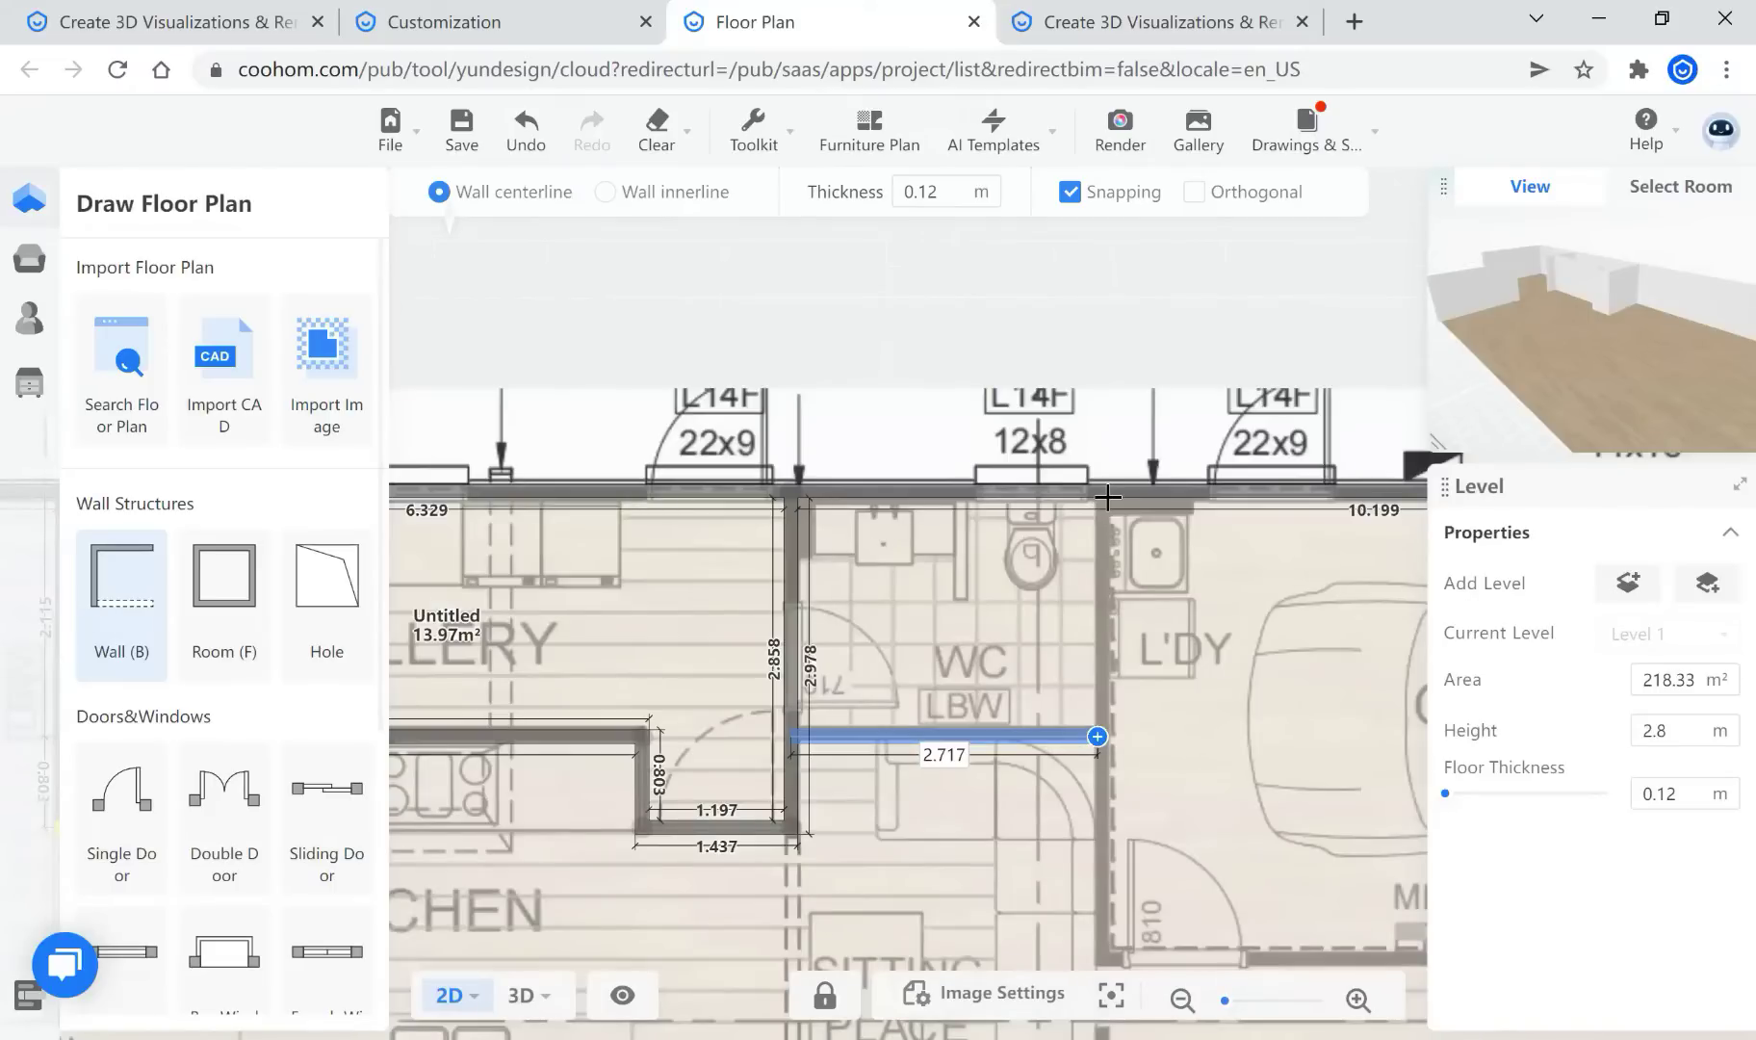
# Draw the WC's lower wall about 2.7 m across and the wall between WC and garage down to the garage's lower corner
pyautogui.click(1098, 736)
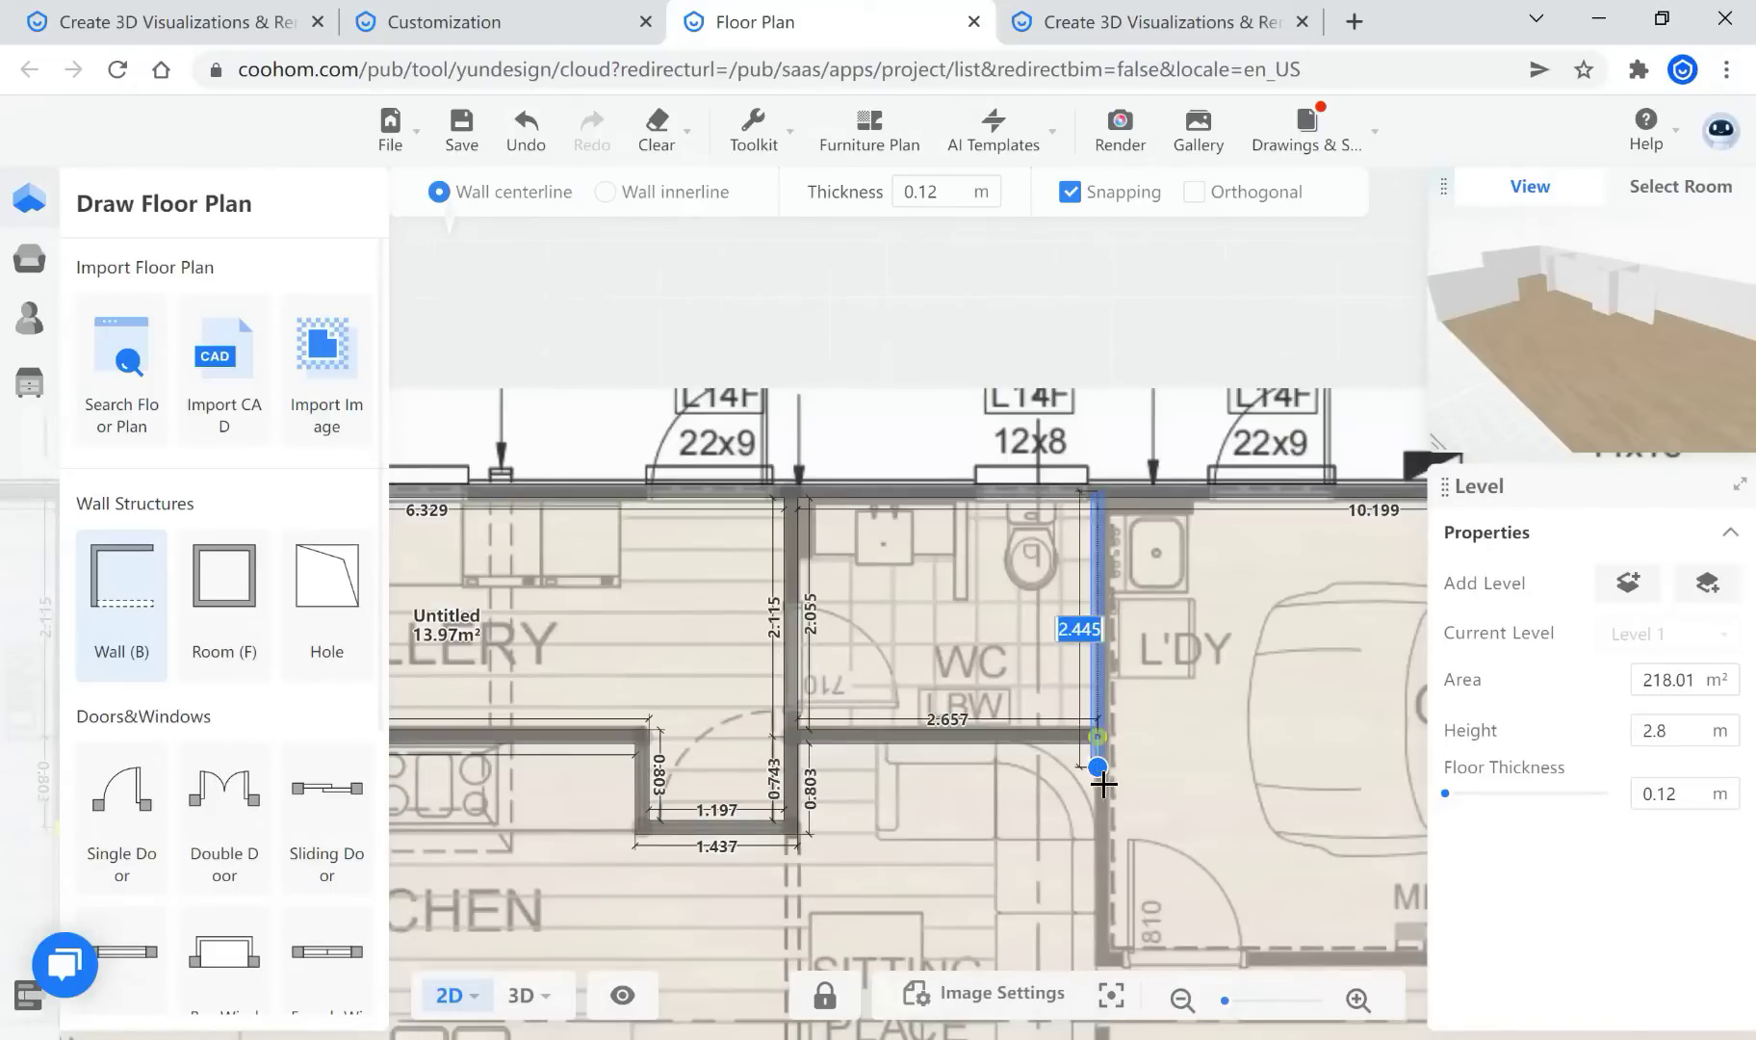
pyautogui.scroll(-2, 1099, 874)
pyautogui.click(1089, 851)
# Close off the garage with a lower wall about 7.6 m long between the outer wall corner and the sitting place wall
pyautogui.scroll(-2, 894, 839)
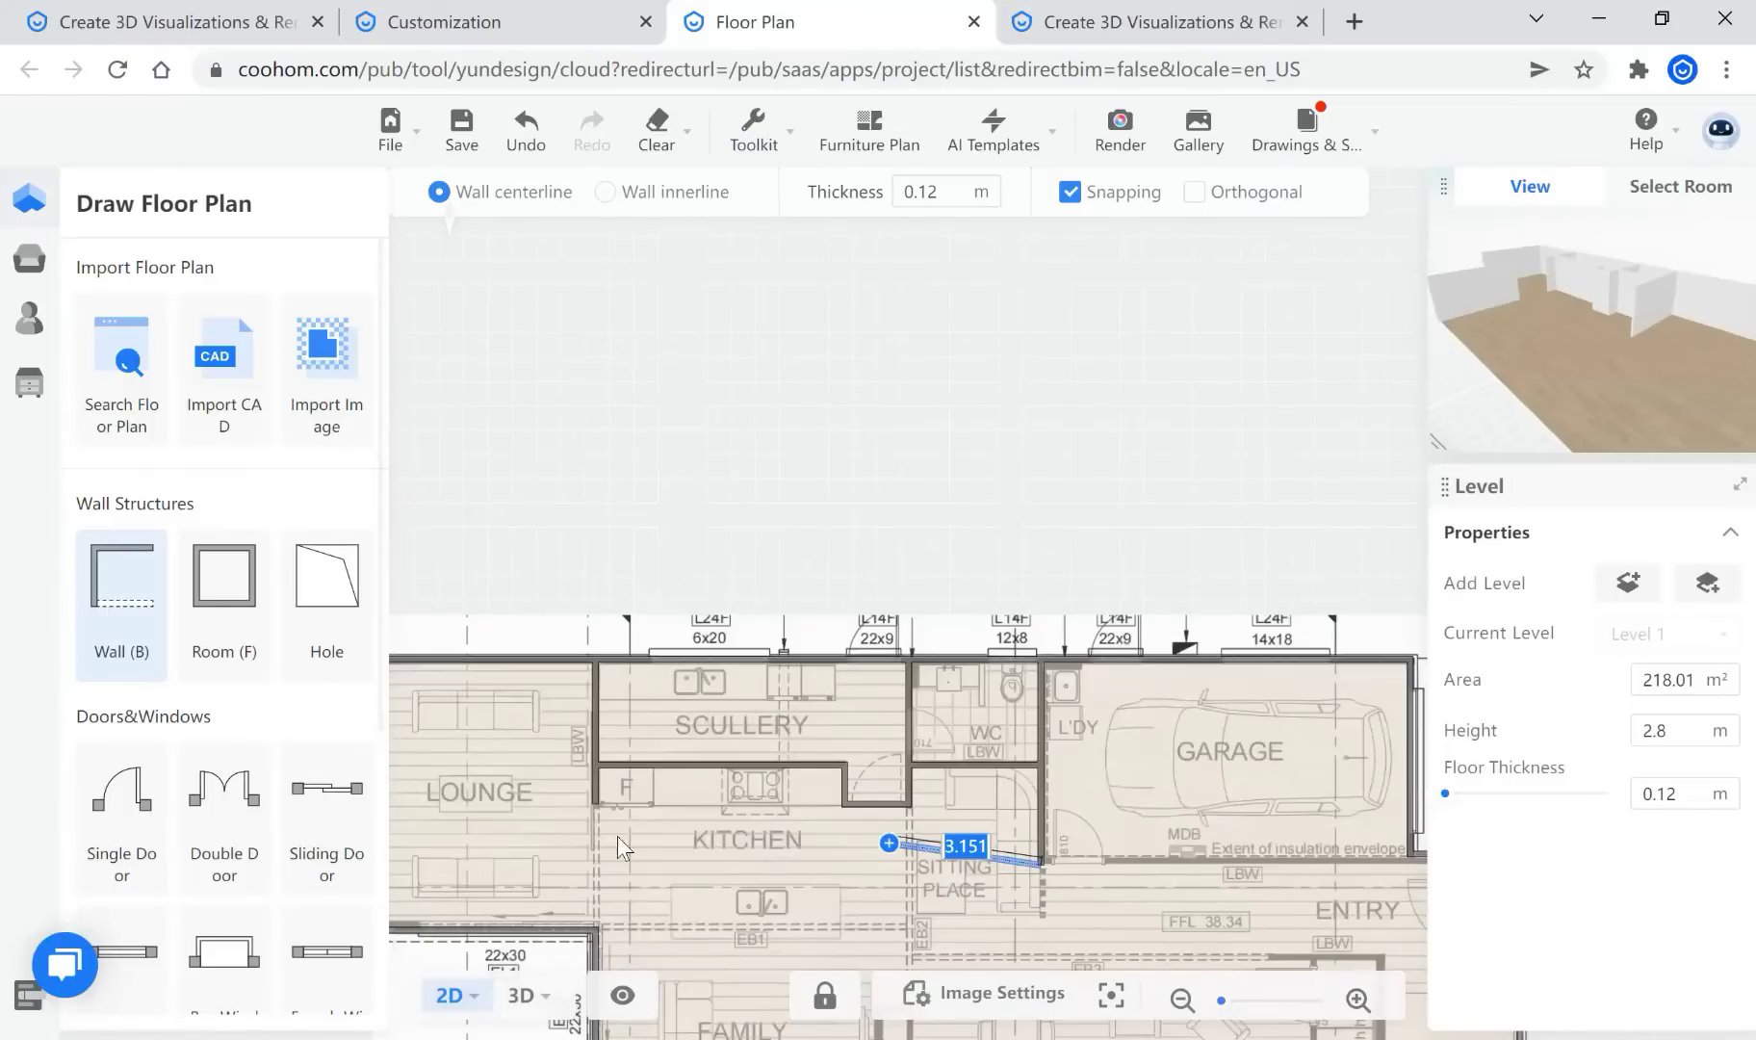
pyautogui.scroll(2, 1337, 852)
pyautogui.click(1410, 853)
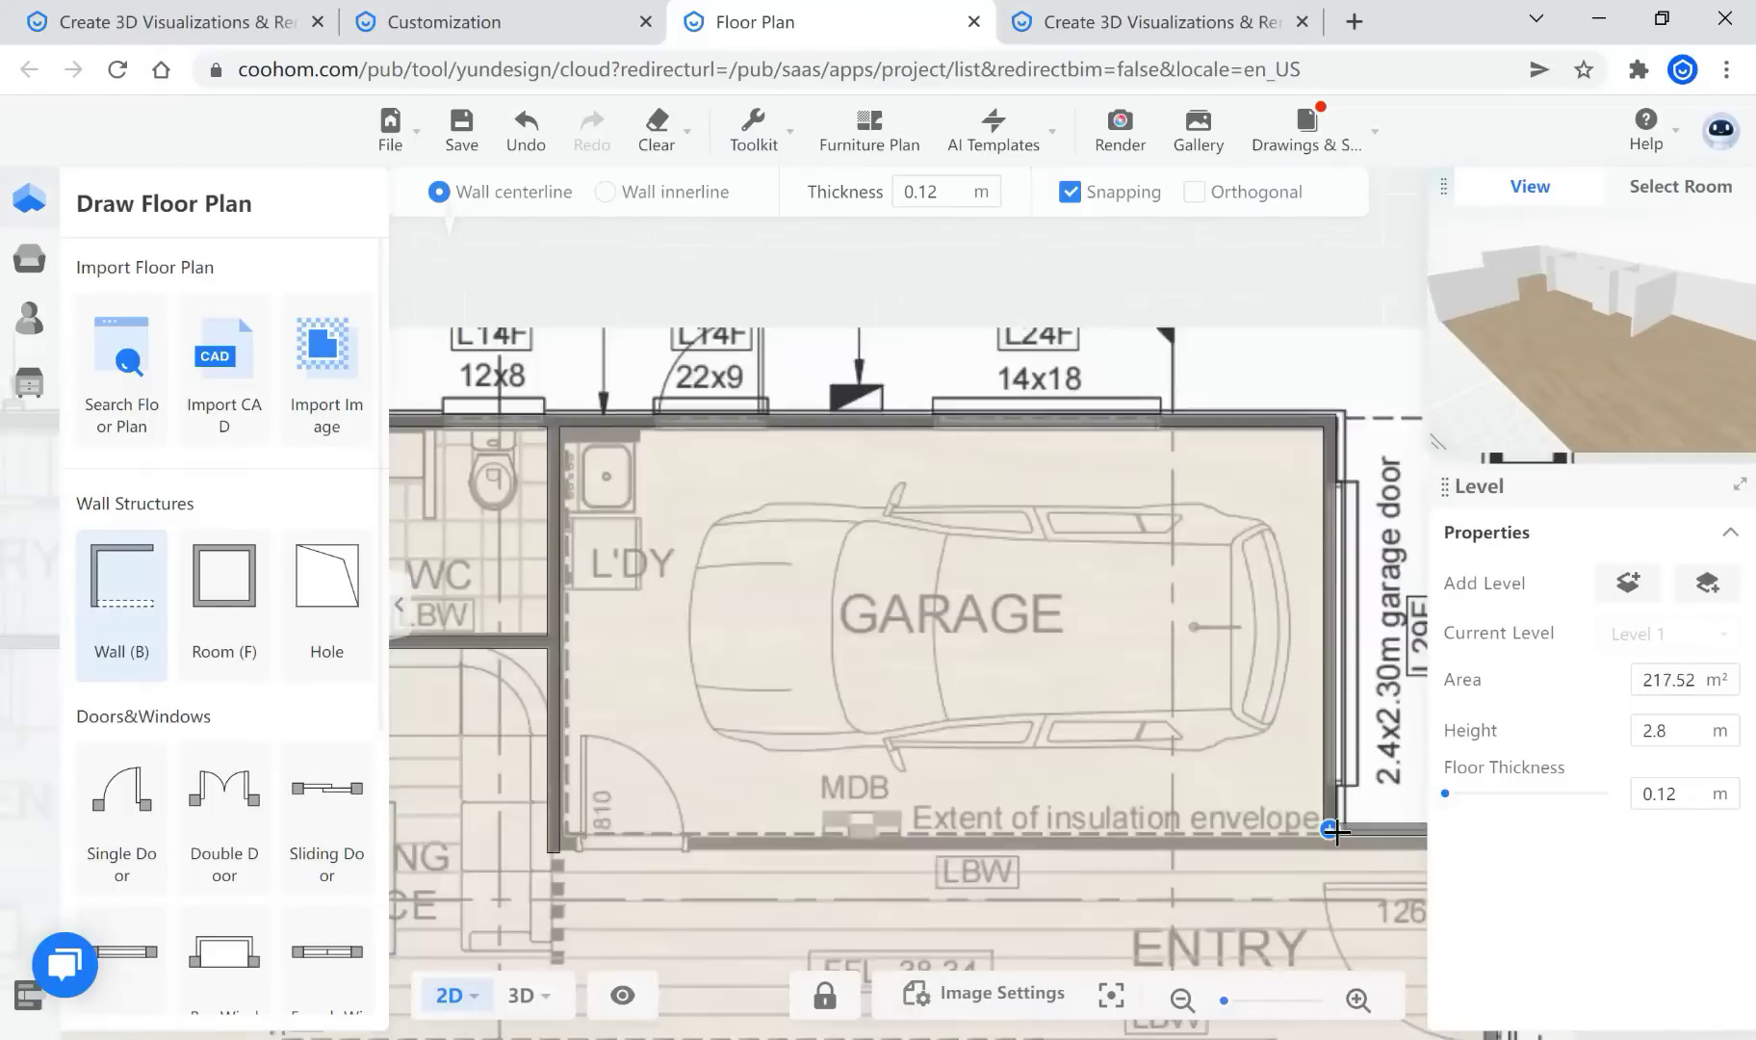
pyautogui.scroll(-2, 818, 799)
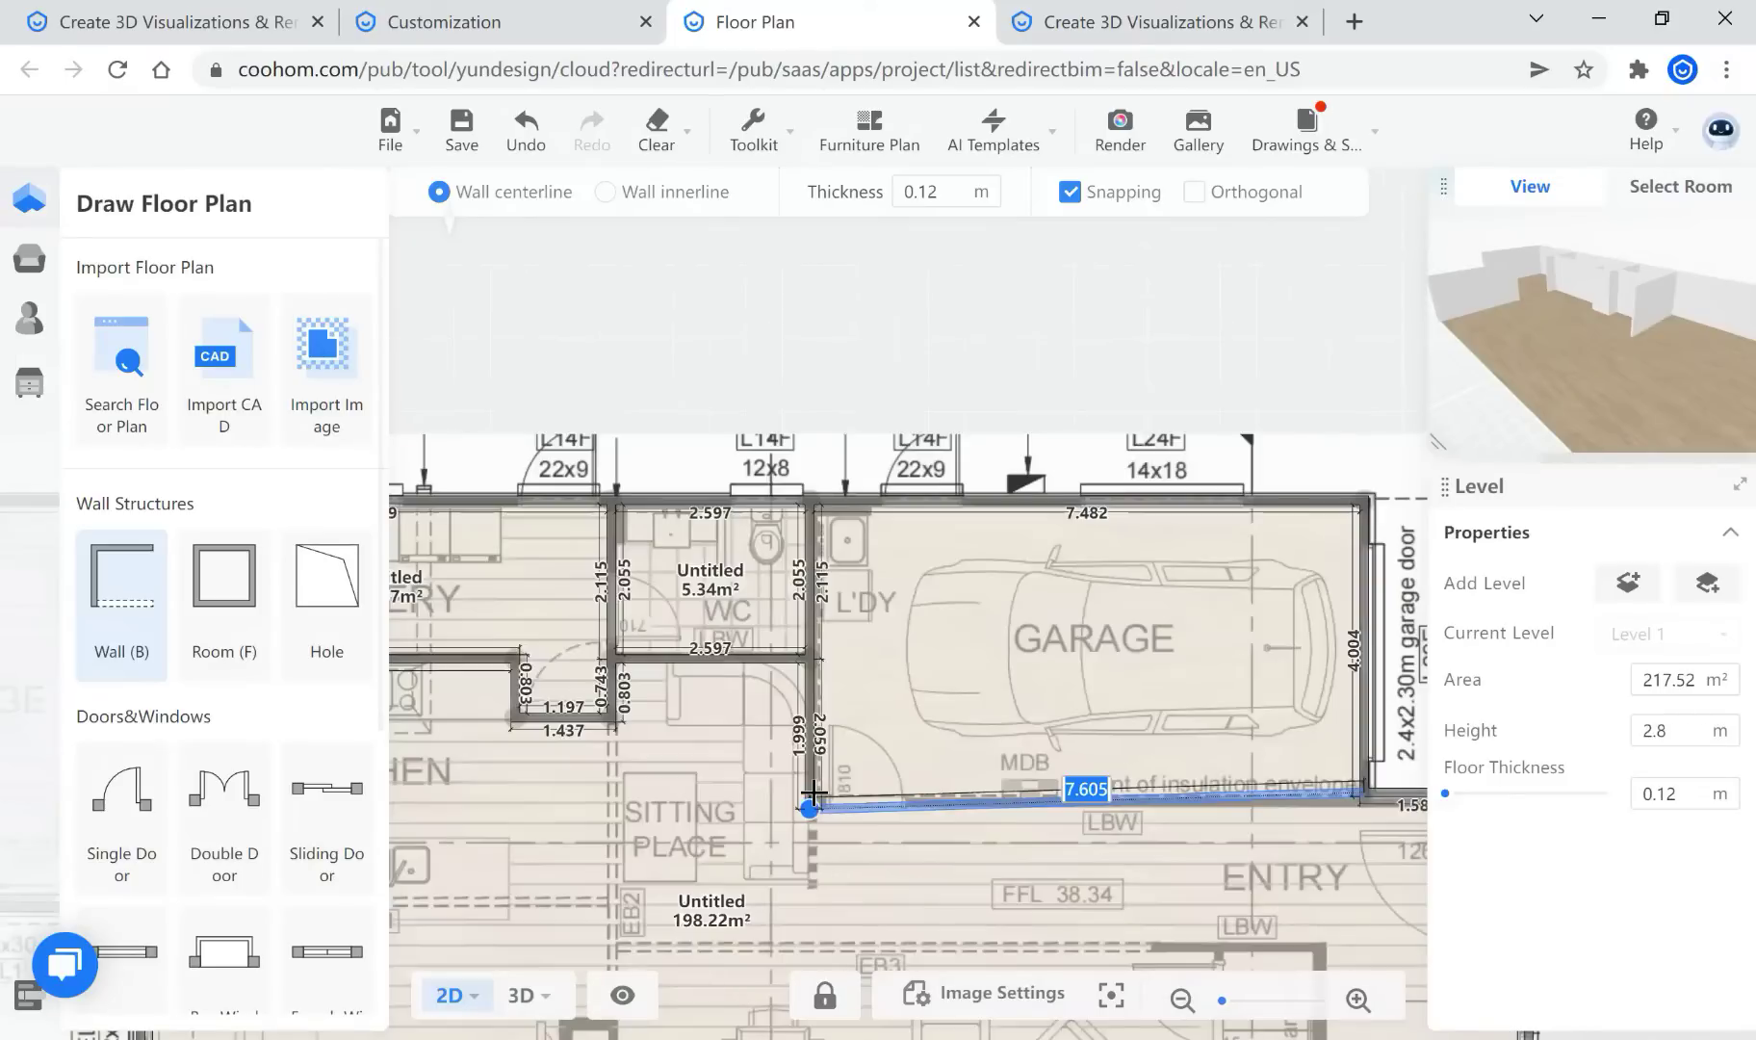
pyautogui.click(811, 799)
pyautogui.rightClick(808, 802)
pyautogui.scroll(3, 810, 807)
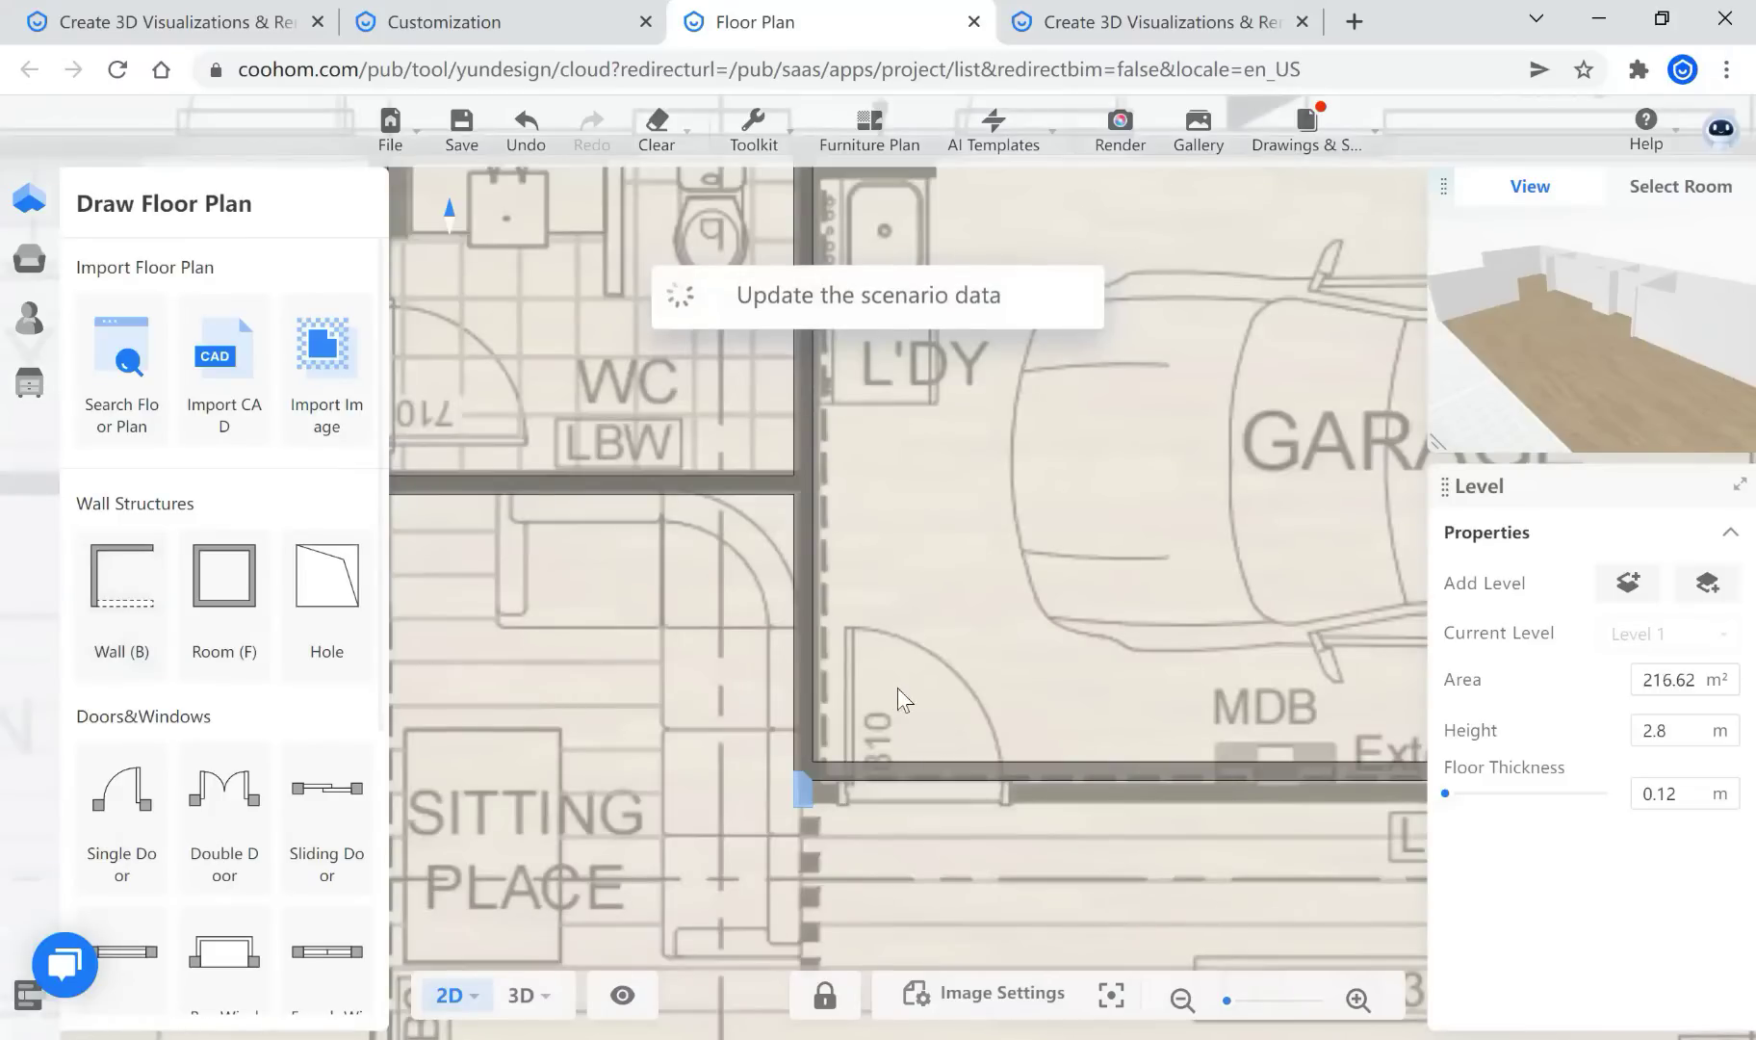
pyautogui.scroll(-4, 898, 687)
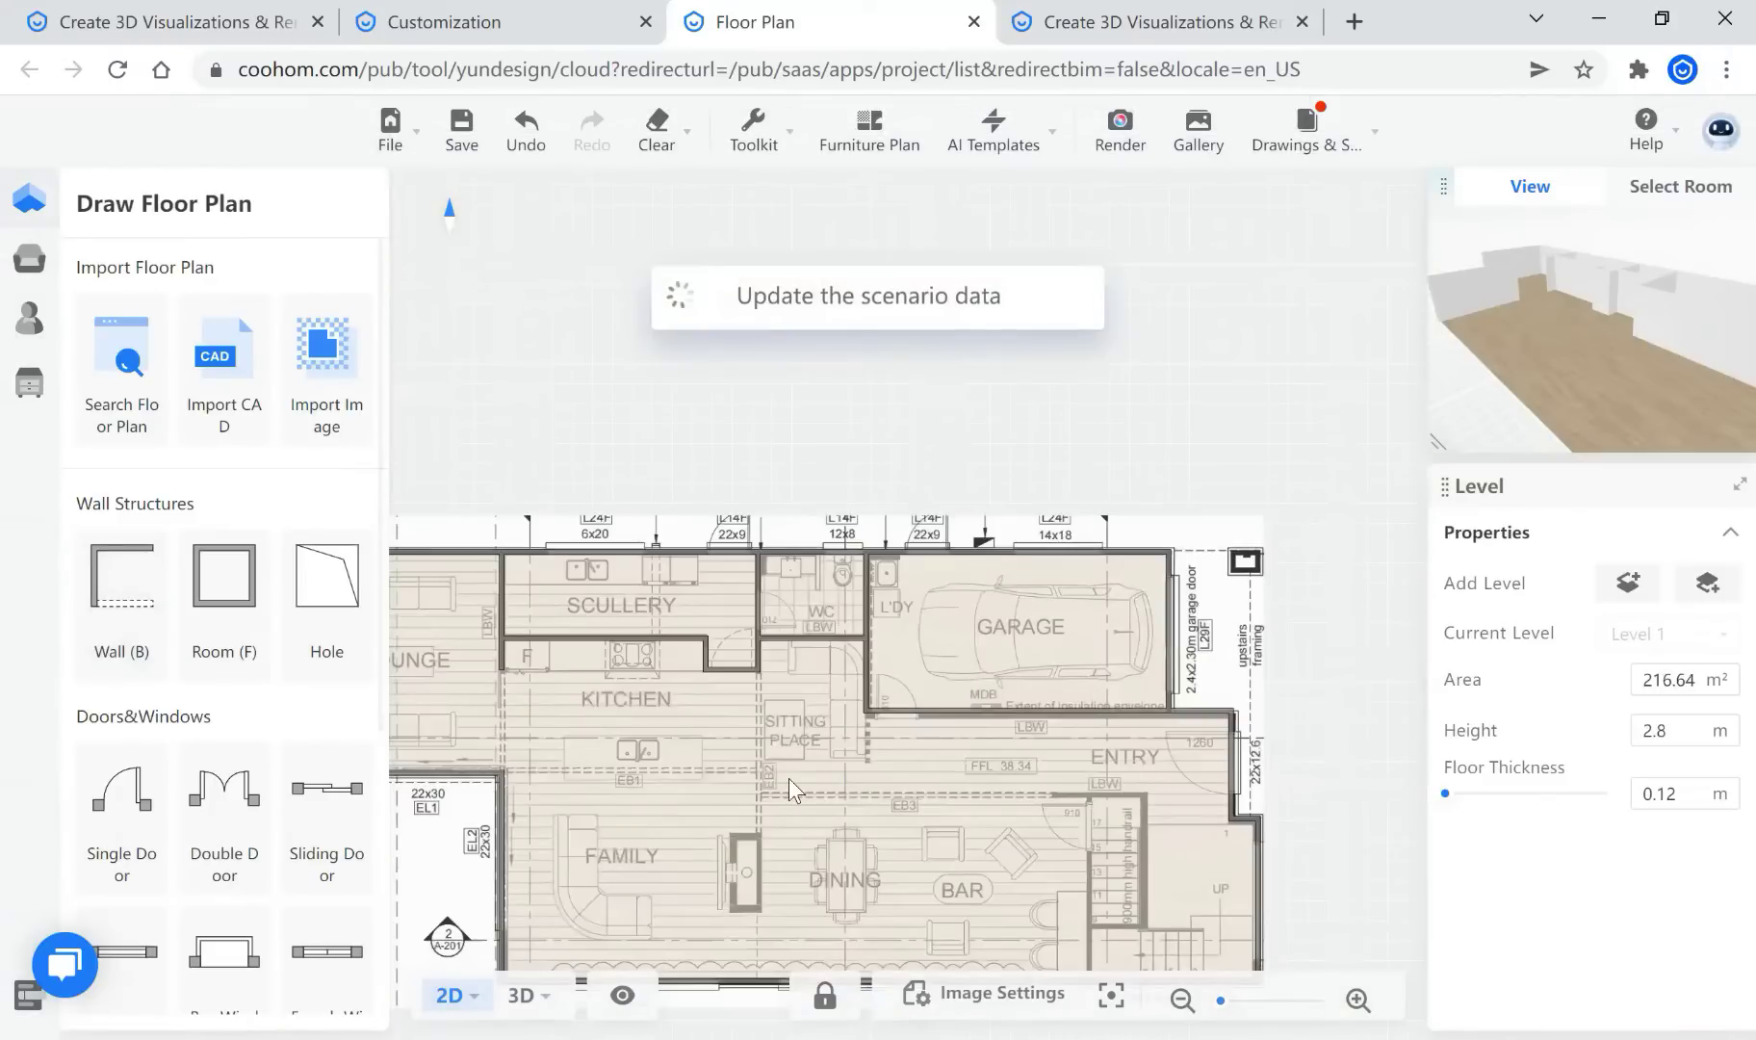
# Place a single door in the doorway between scullery and kitchen and set its length to 0.9 m
pyautogui.click(202, 548)
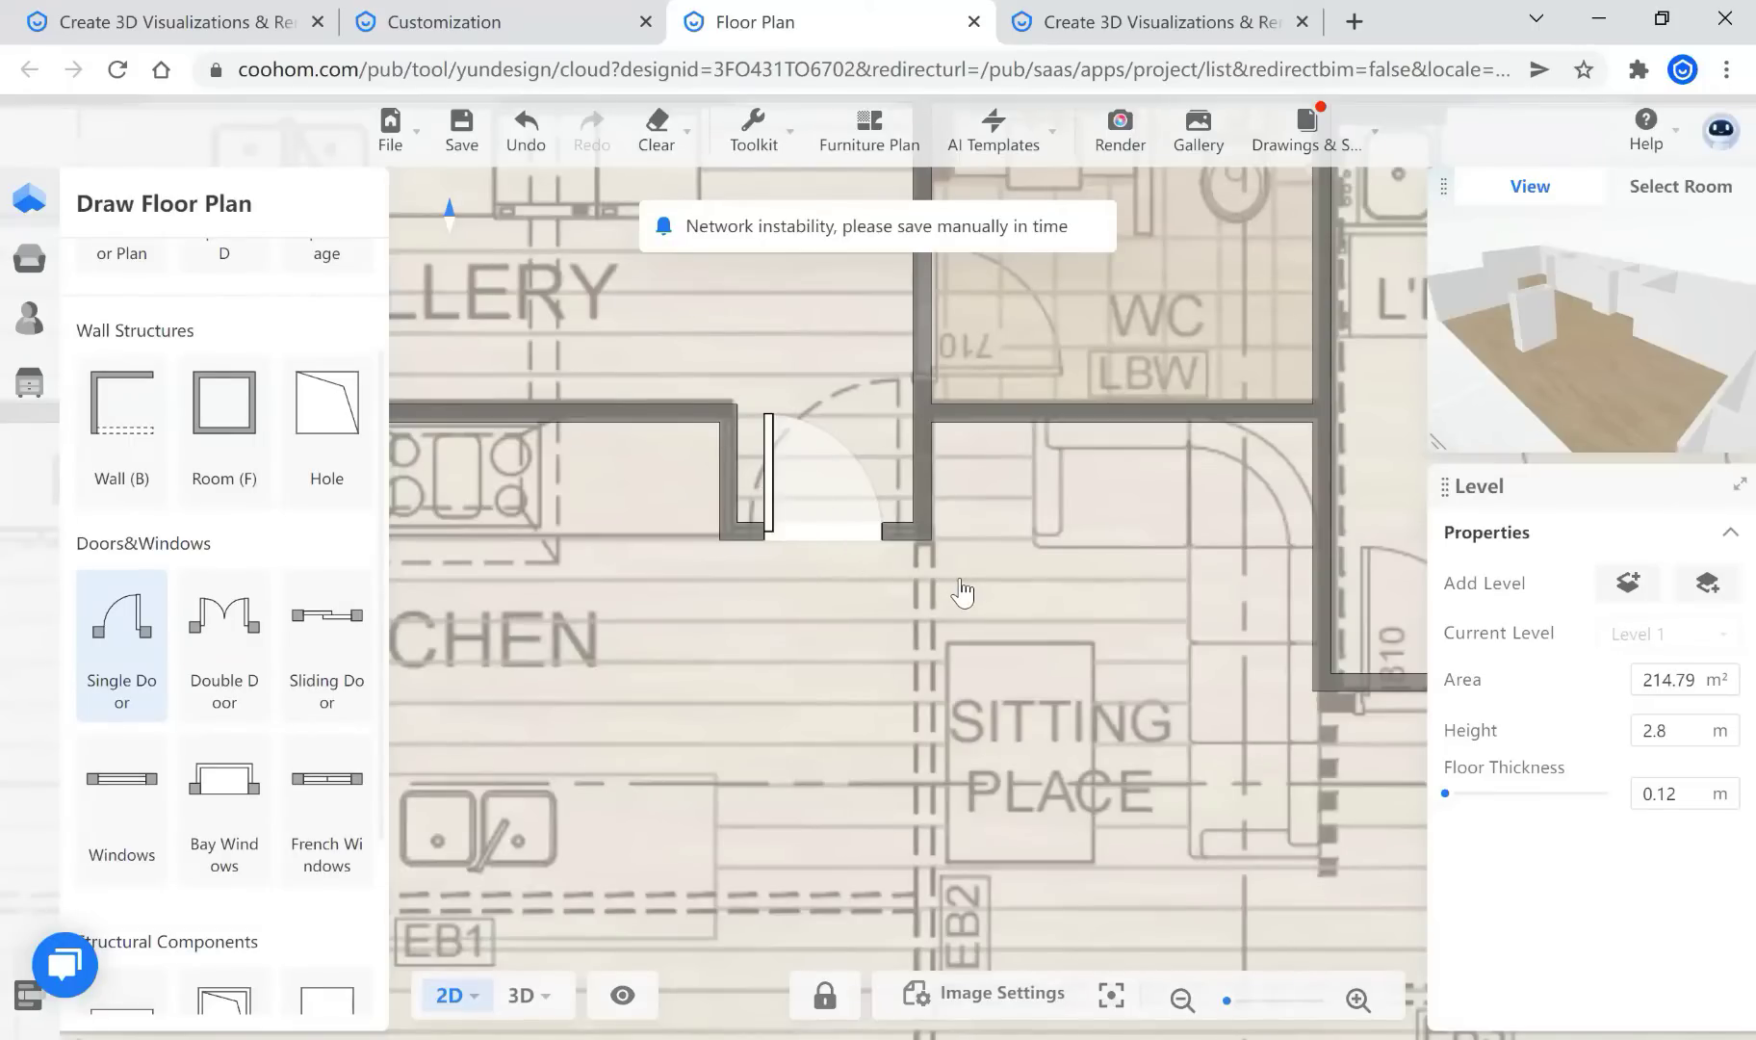
pyautogui.click(867, 502)
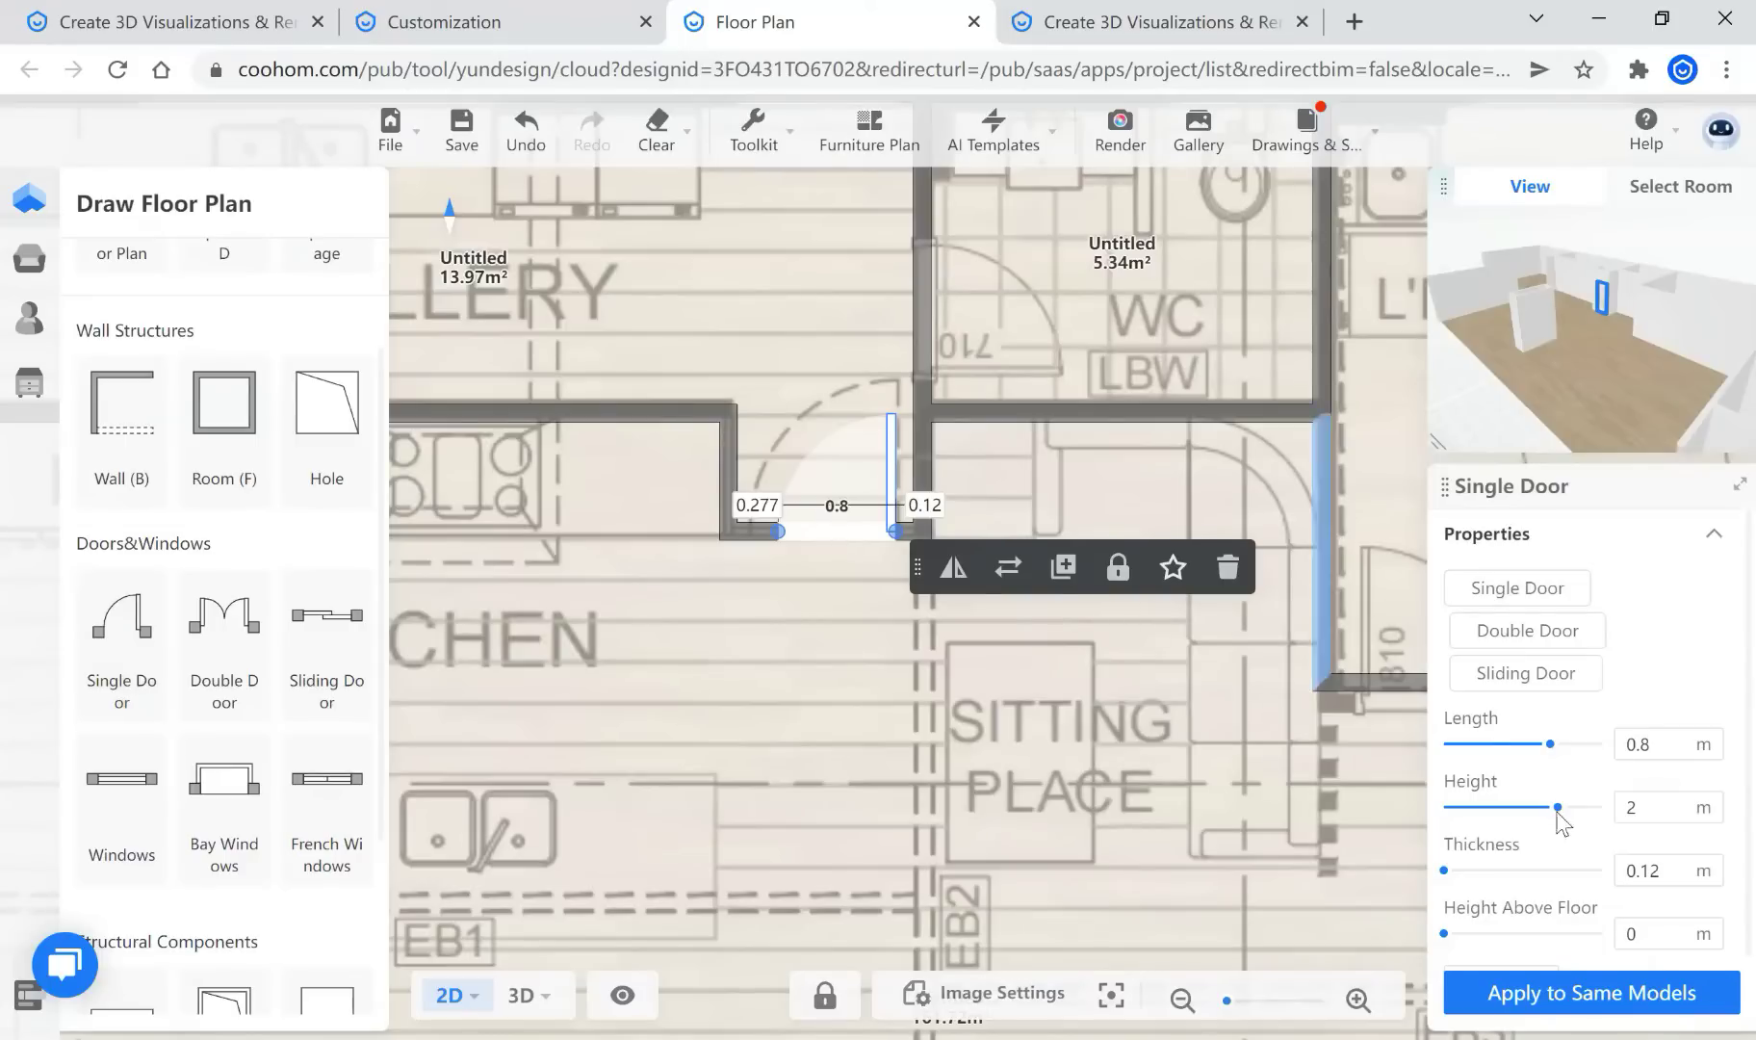
pyautogui.click(1623, 746)
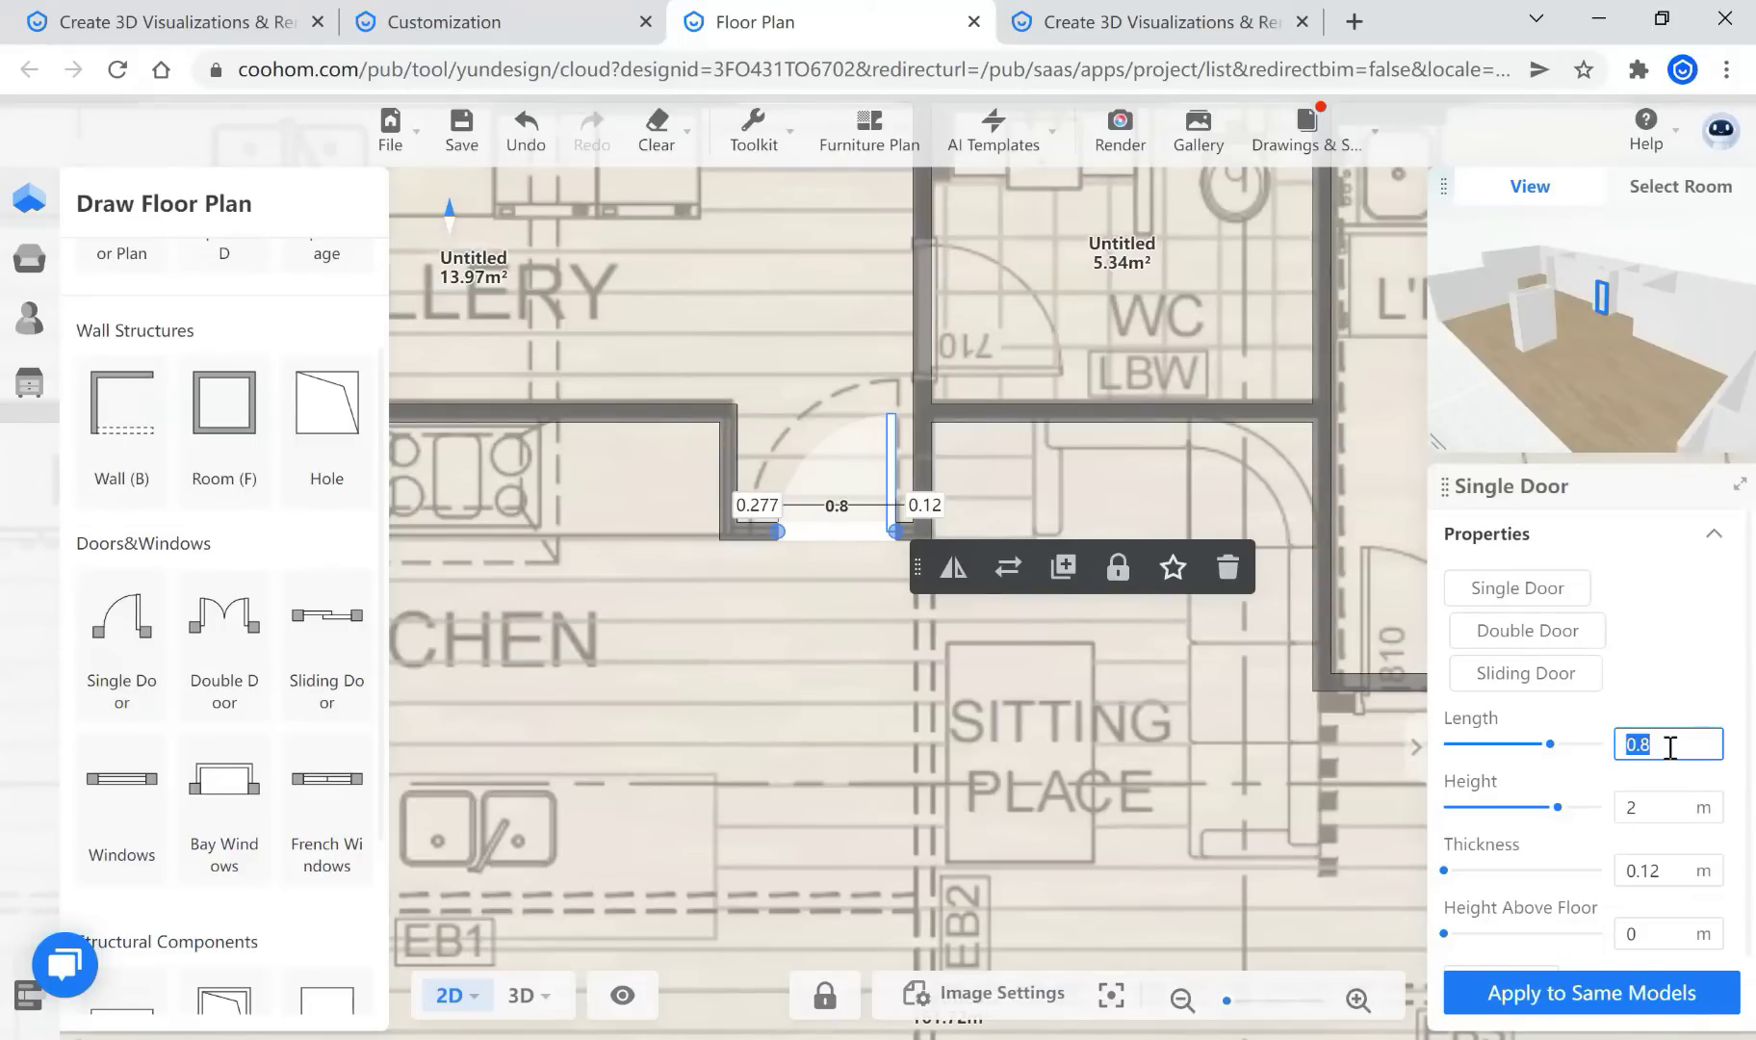
pyautogui.write('0.9')
pyautogui.press('Return')
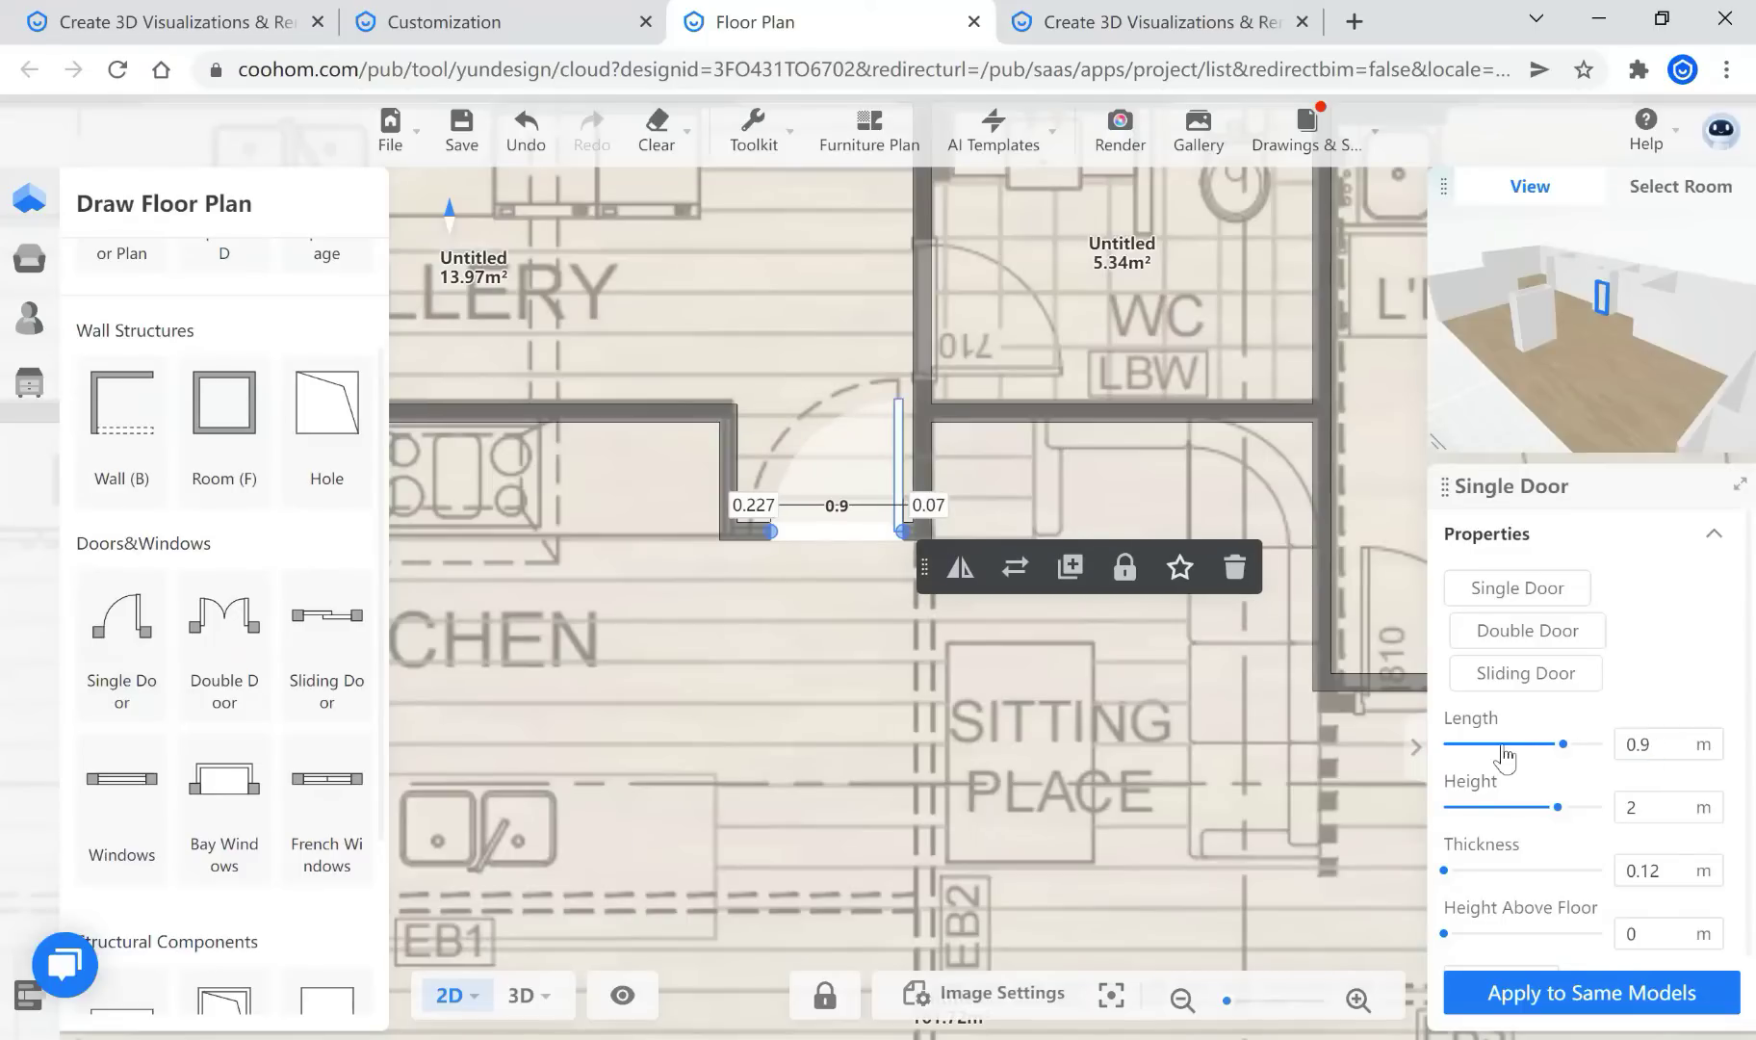
# Duplicate the scullery door into the wall between scullery and WC, flipping it to match the plan's door swing
pyautogui.click(1072, 570)
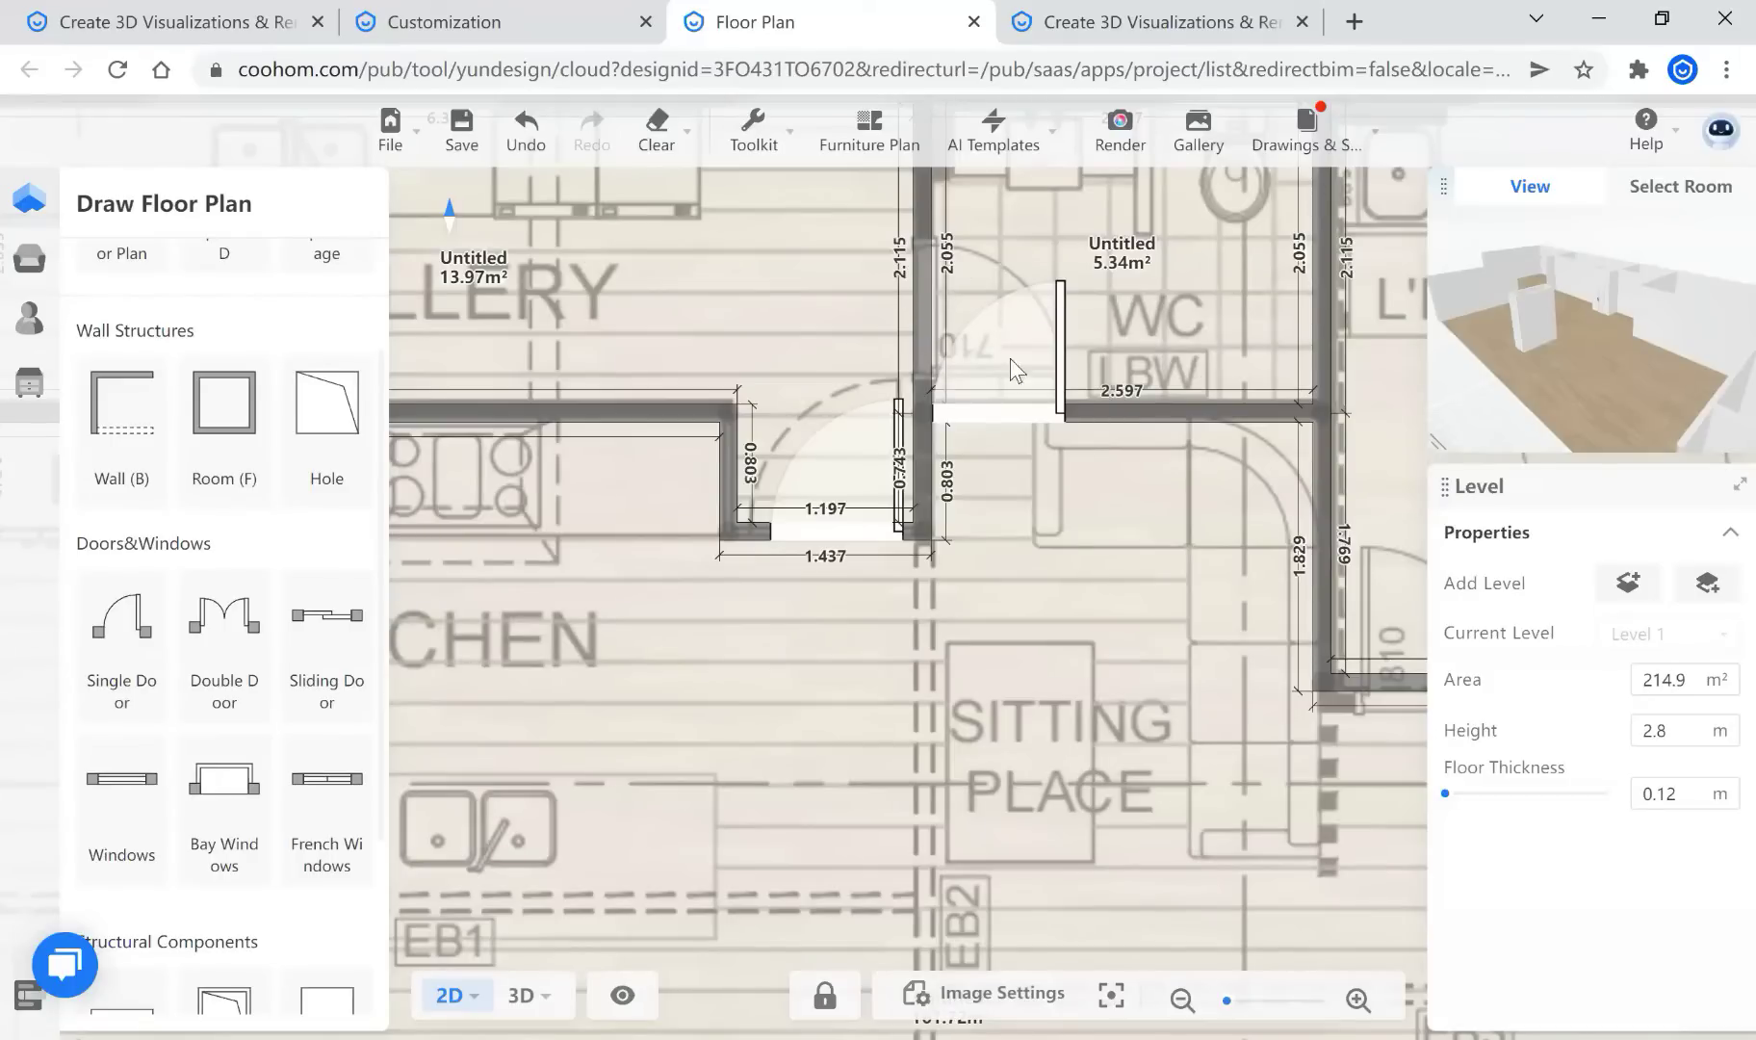
pyautogui.click(614, 219)
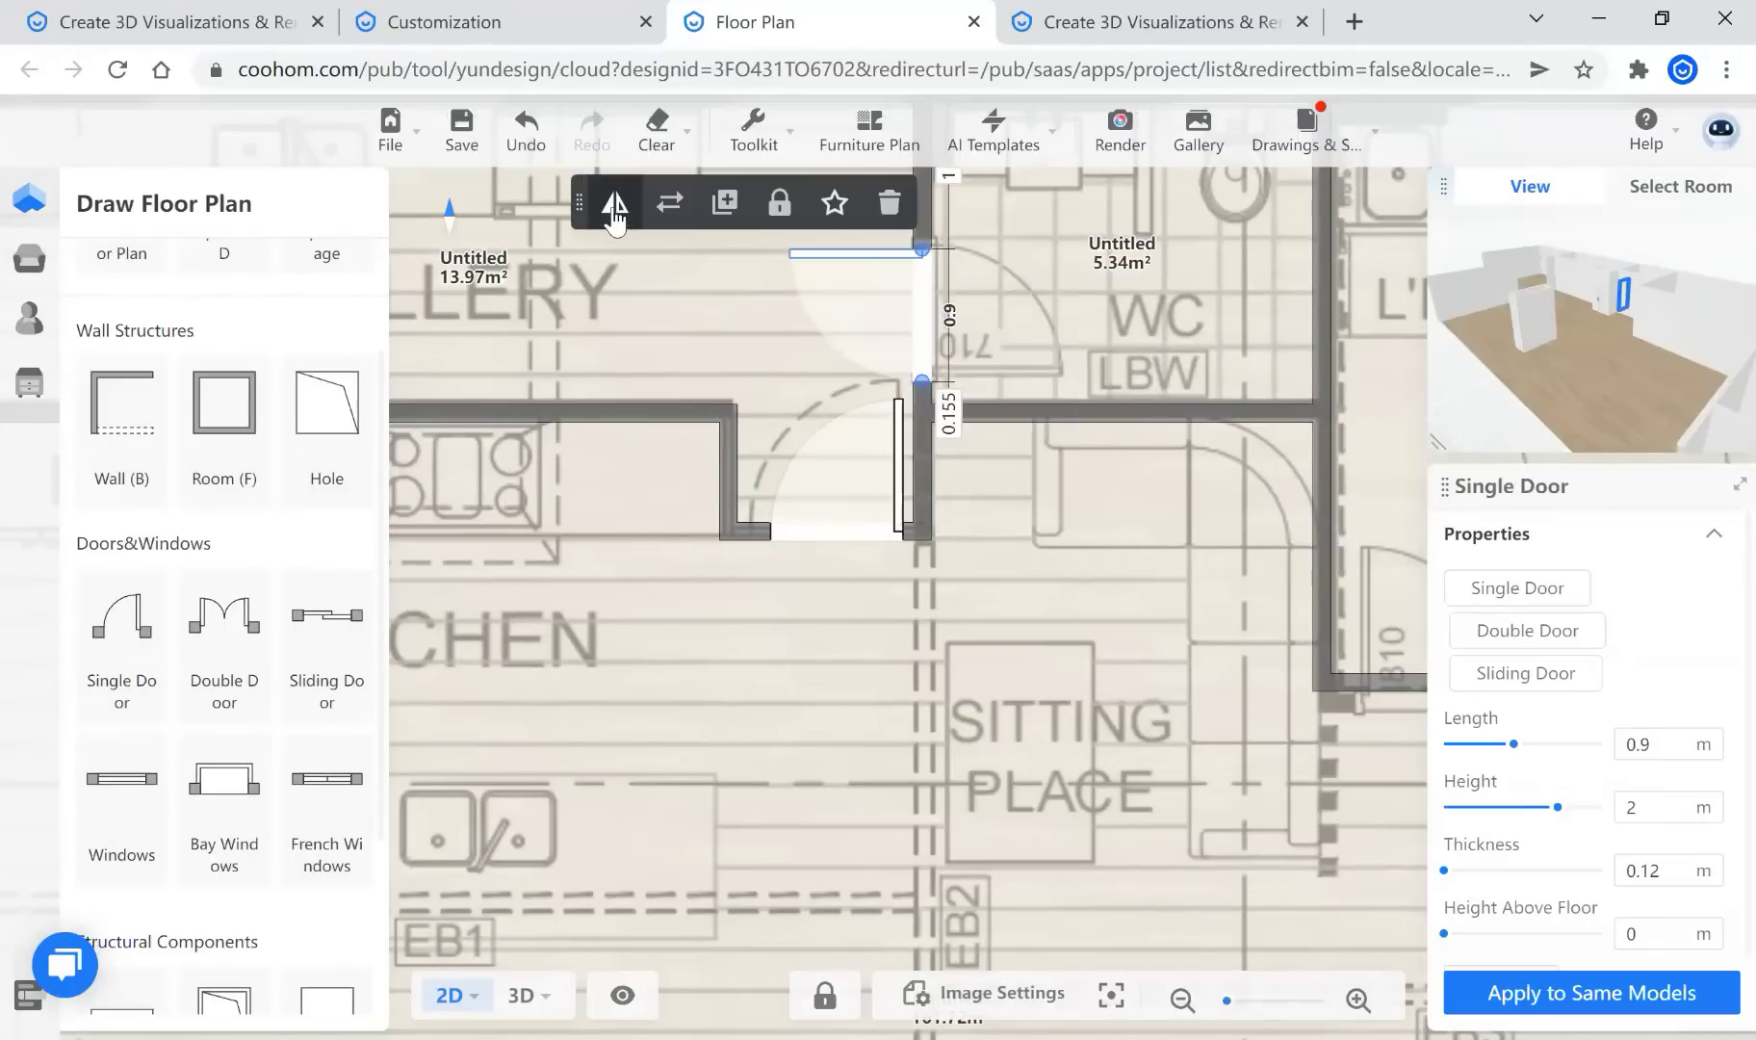
pyautogui.click(614, 219)
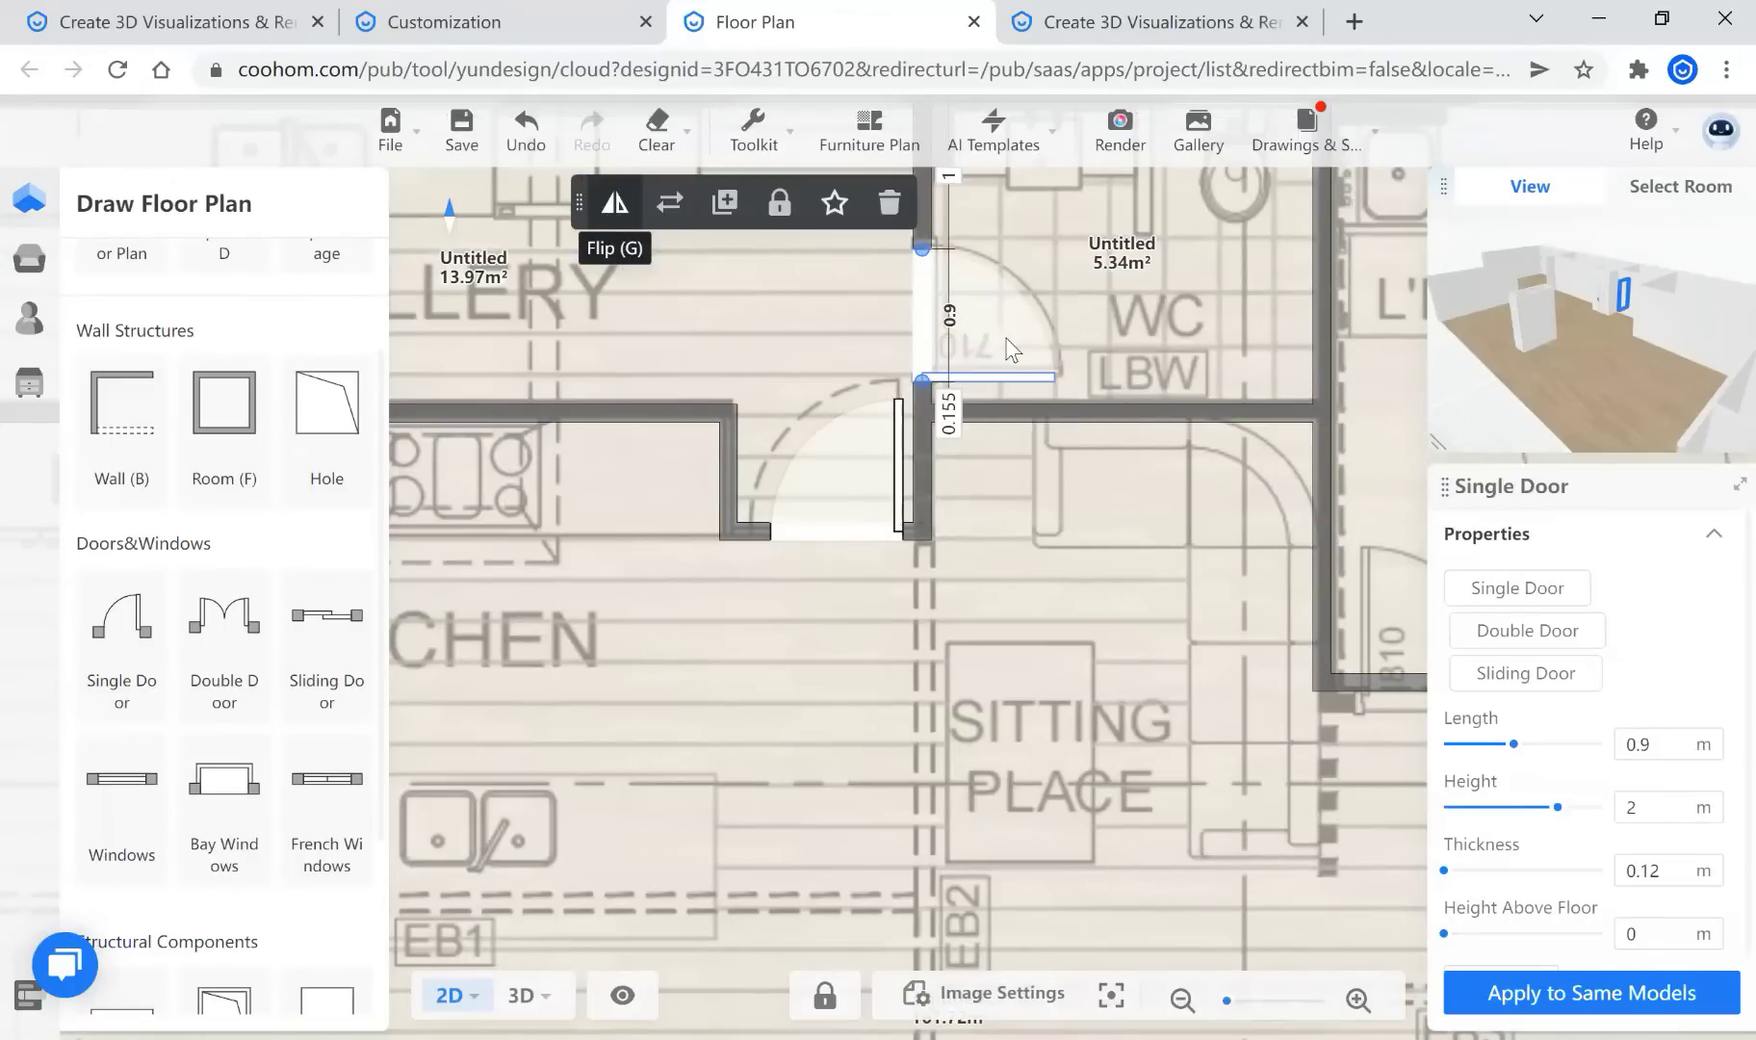
pyautogui.scroll(-2, 1076, 458)
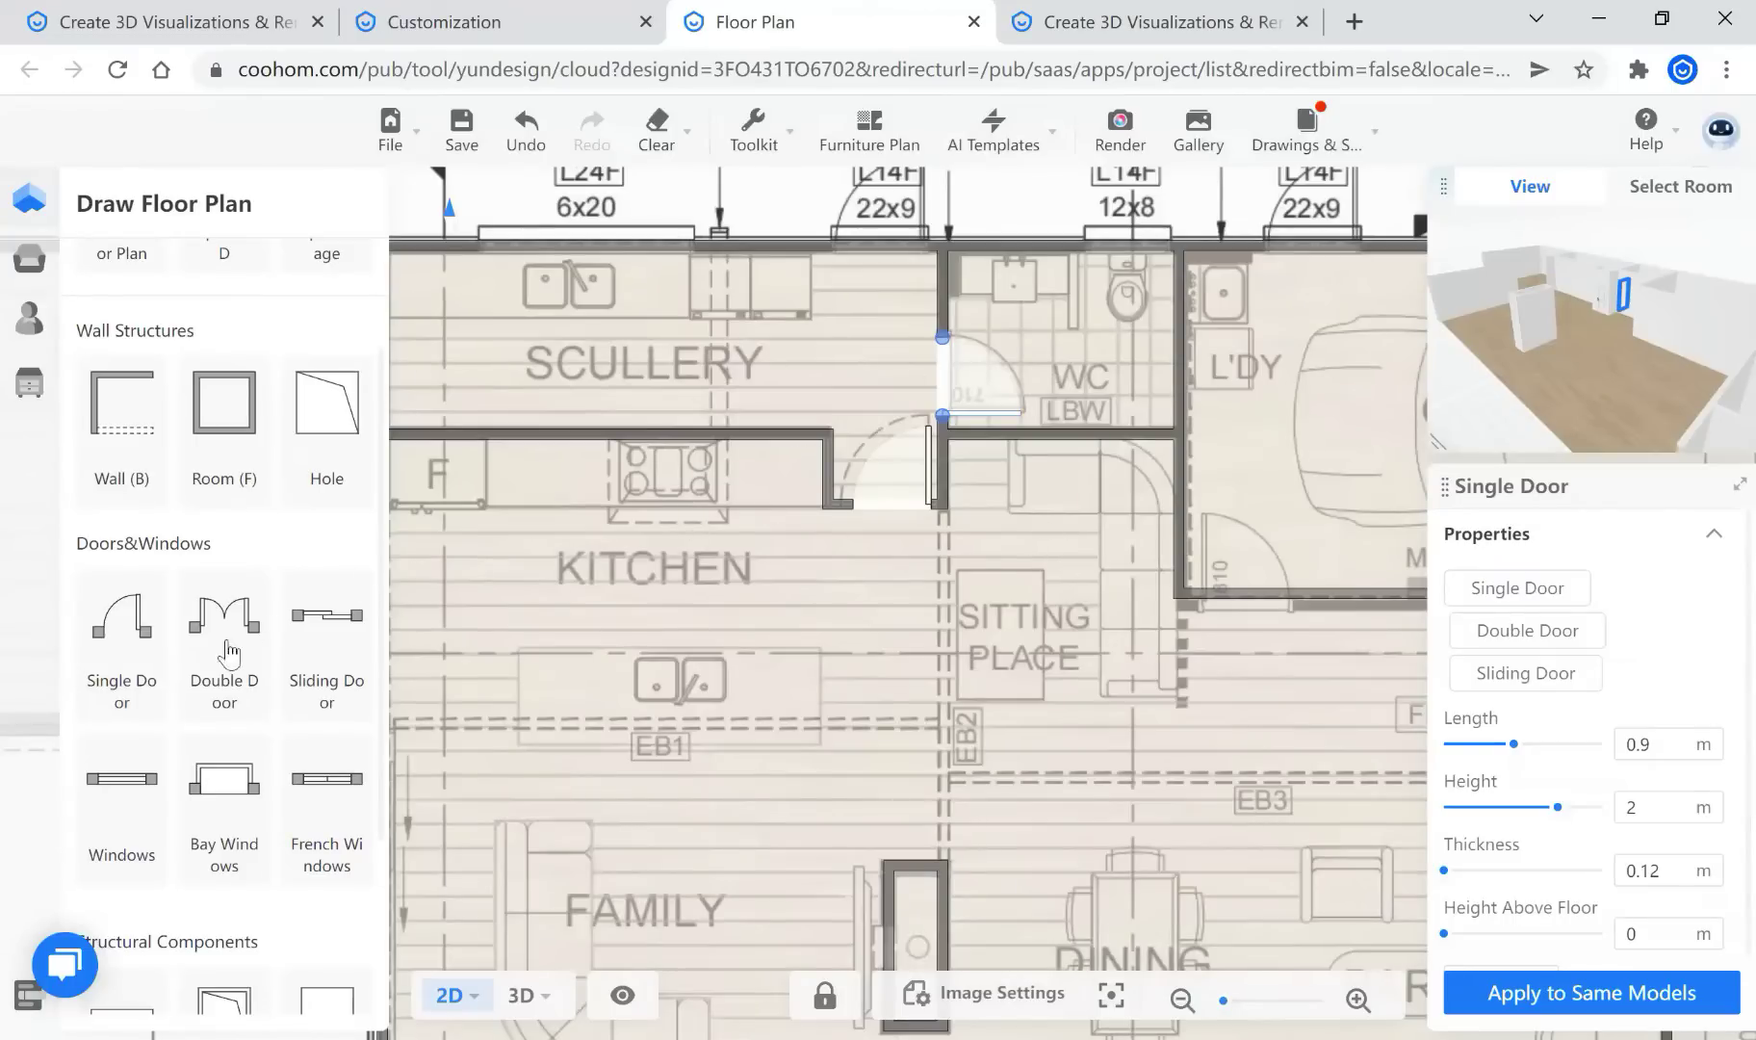
# Copy the scullery door into the garage's lower wall and flip it to open into the garage
pyautogui.scroll(-2, 969, 491)
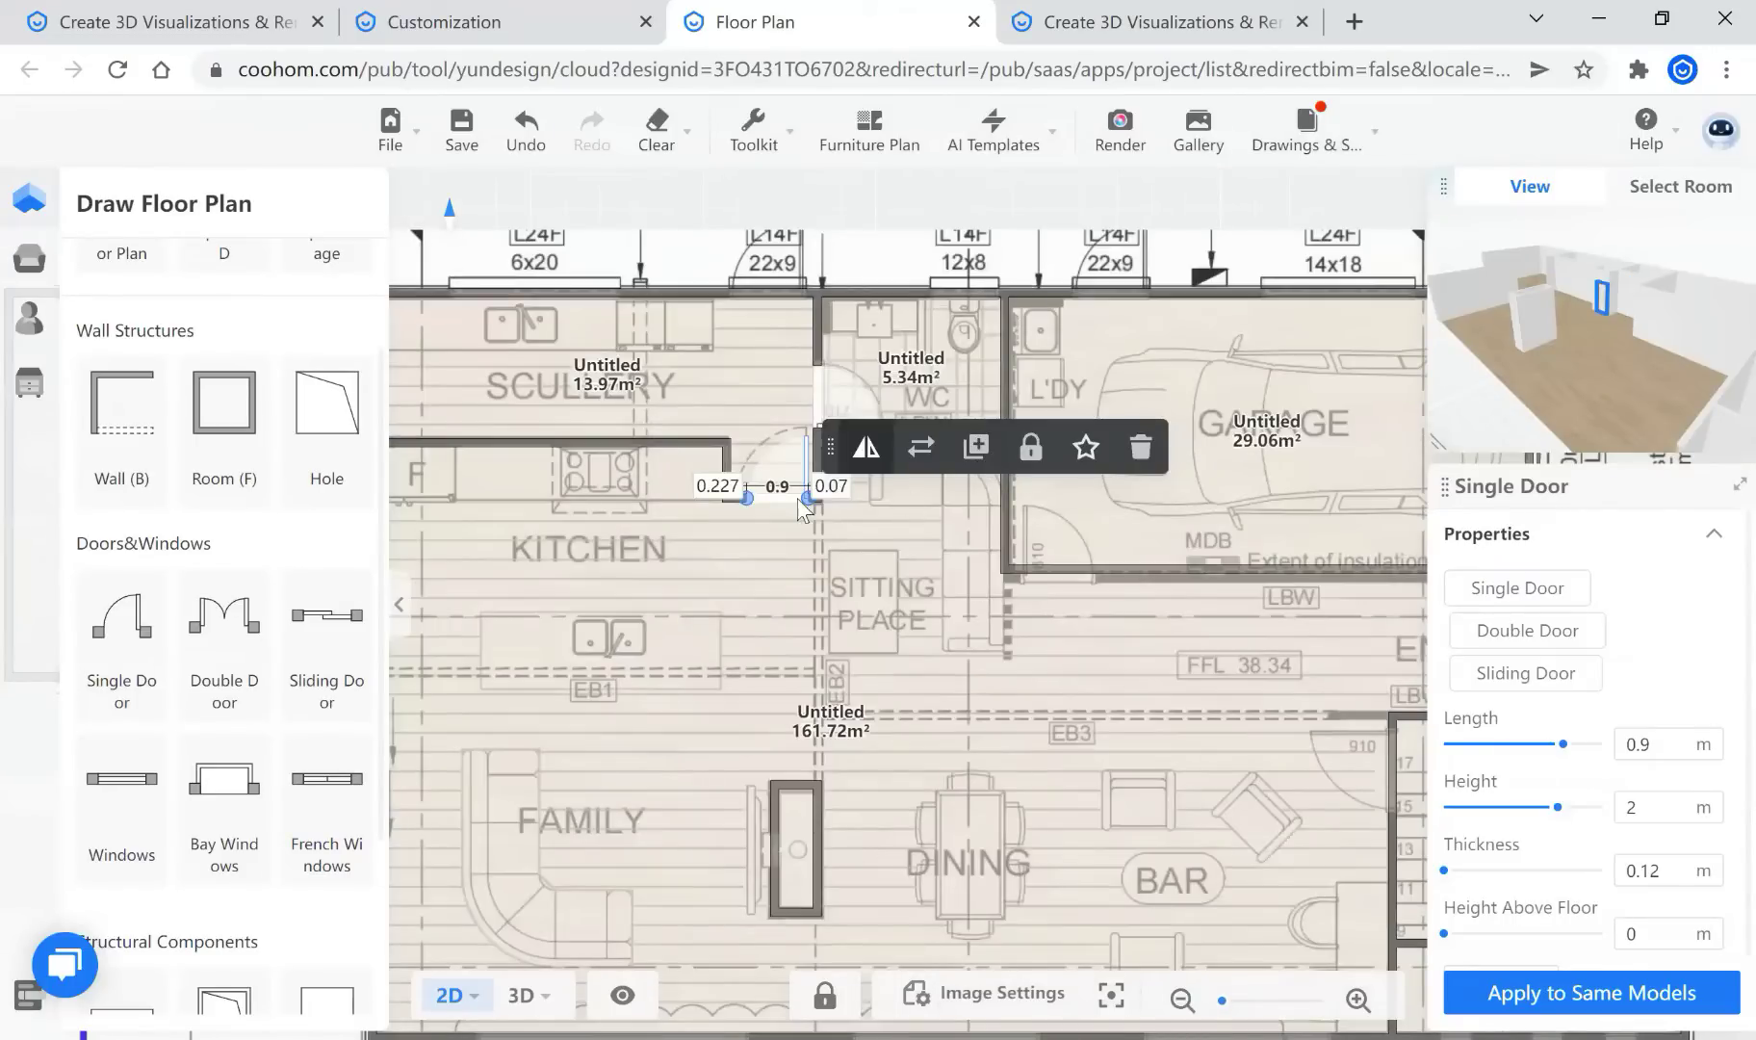
pyautogui.hotkey('ctrl', 'v')
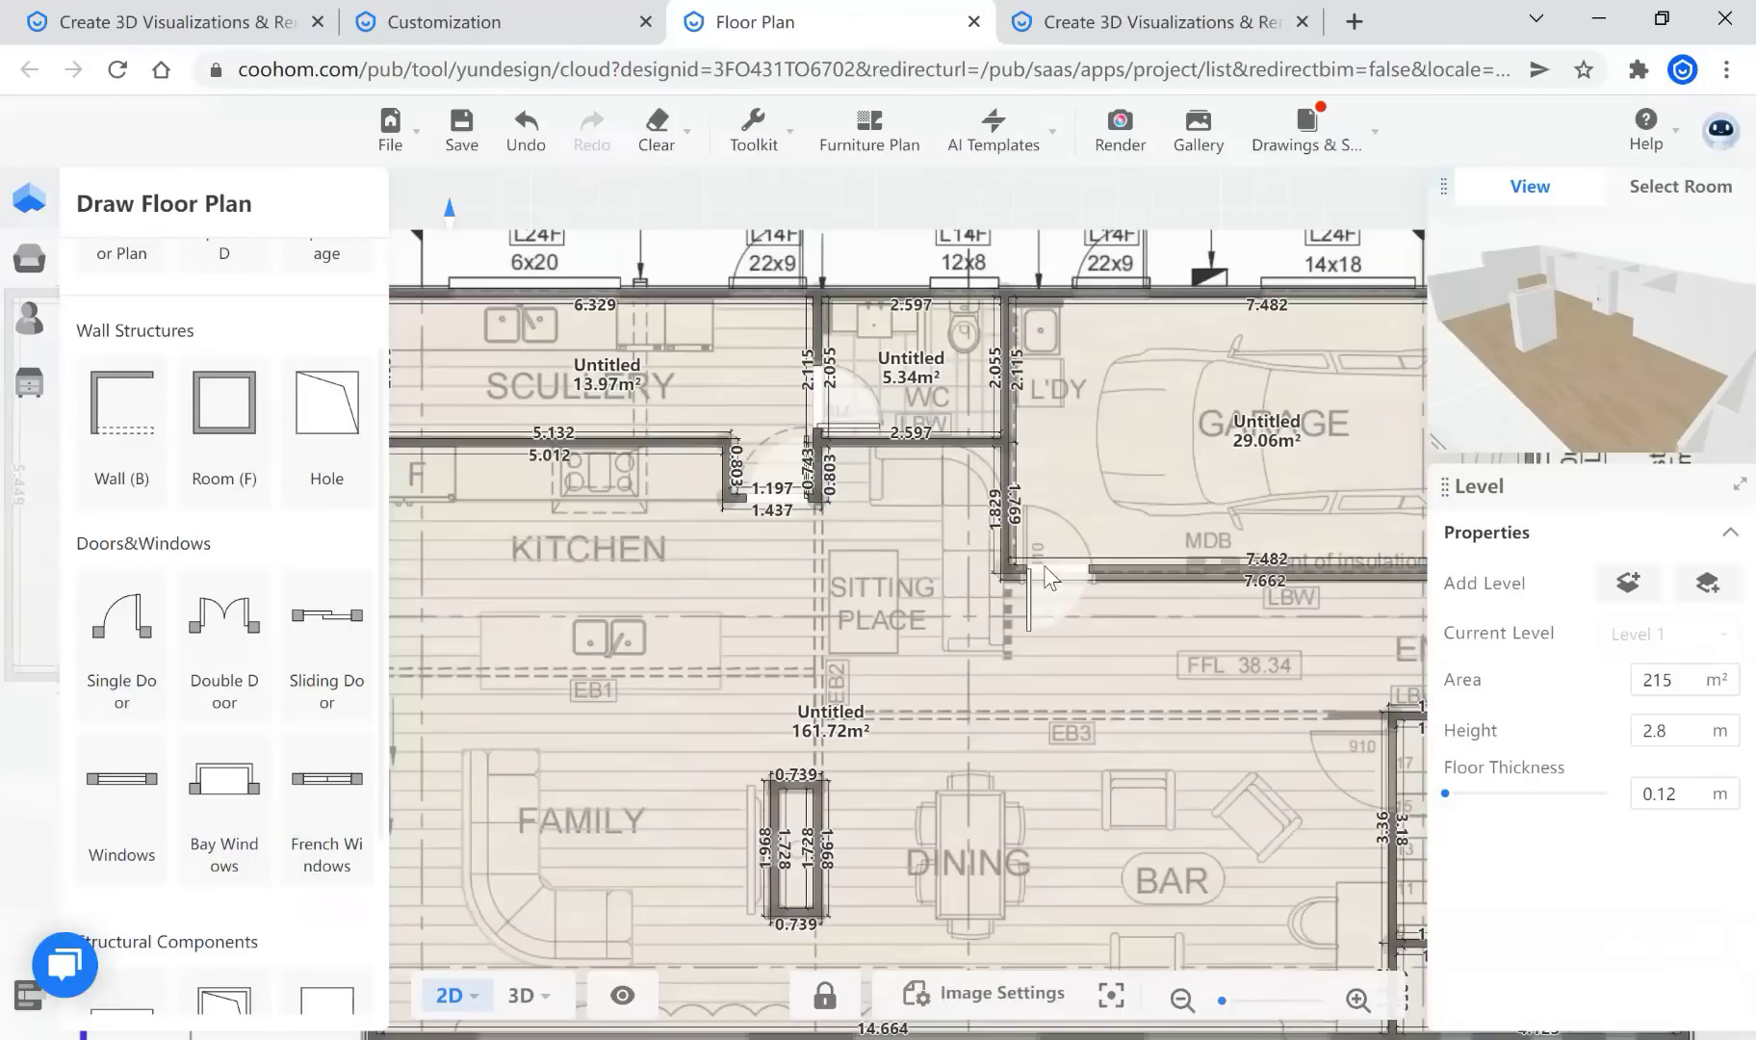
pyautogui.click(1080, 575)
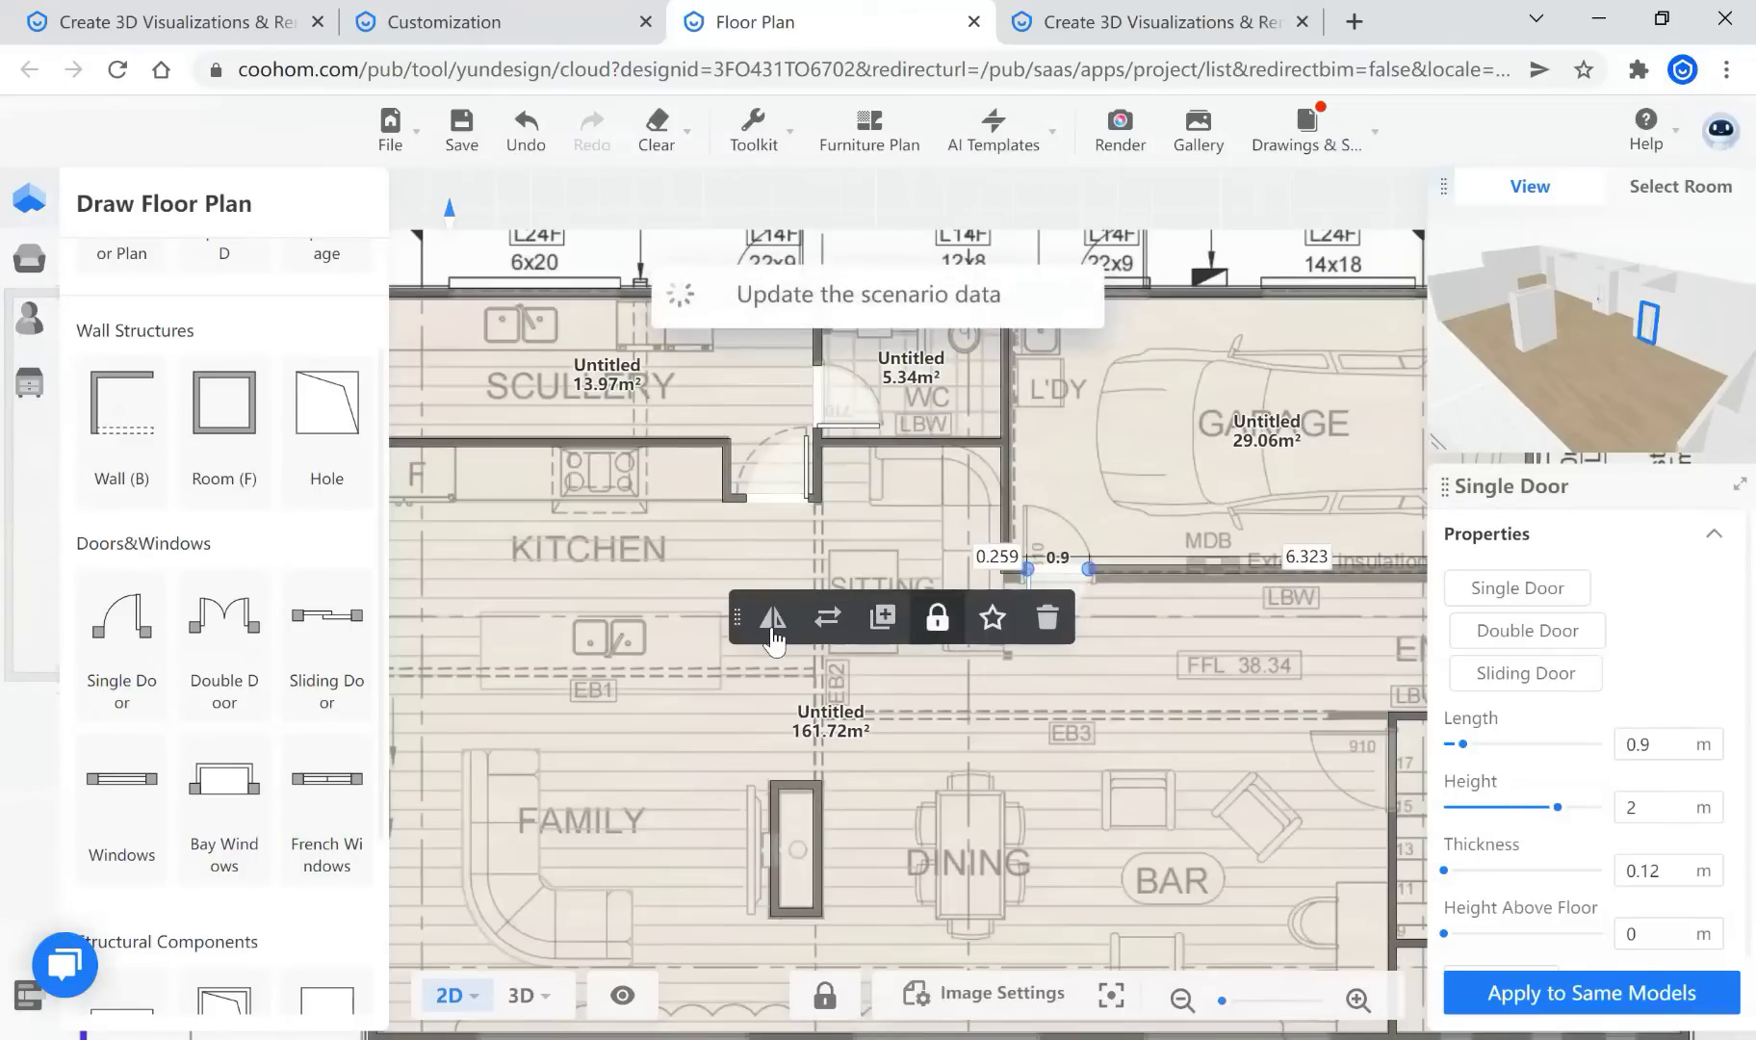
pyautogui.scroll(-1, 920, 273)
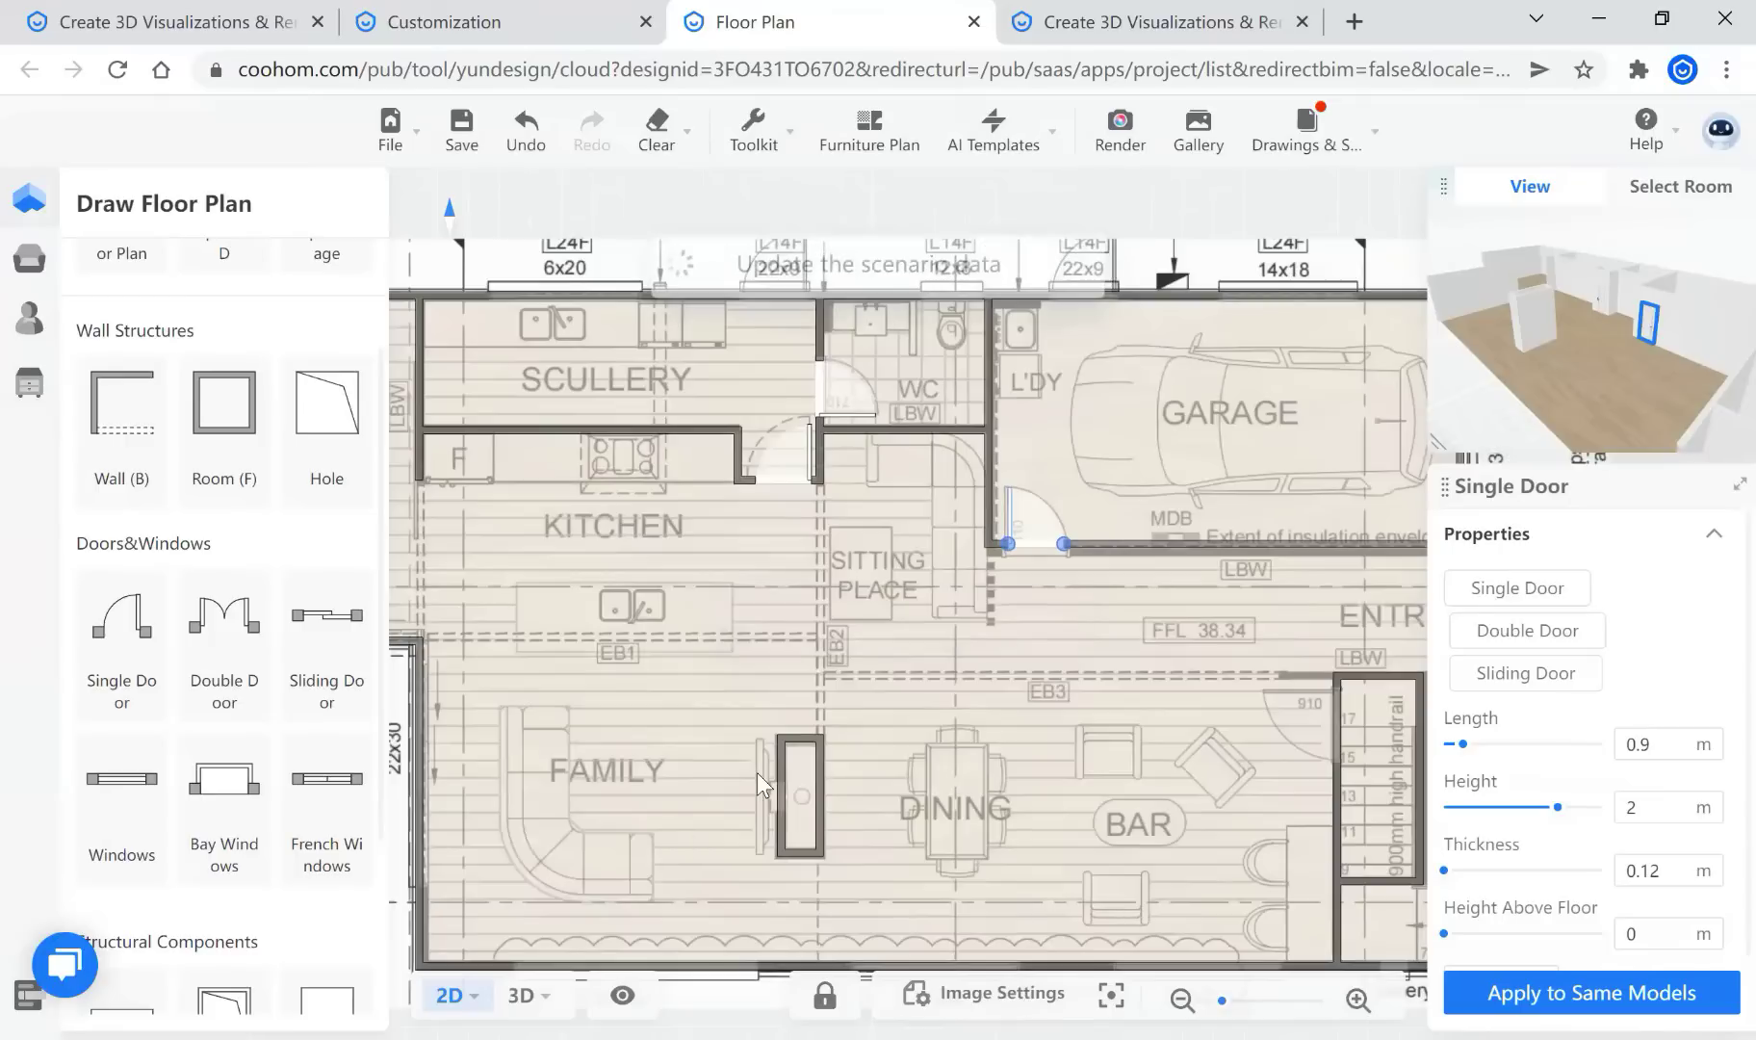
# Add a door opening to the family-side wall of the small enclosure beside the dining area, stretched to about 1.73 m long
pyautogui.scroll(10, 758, 773)
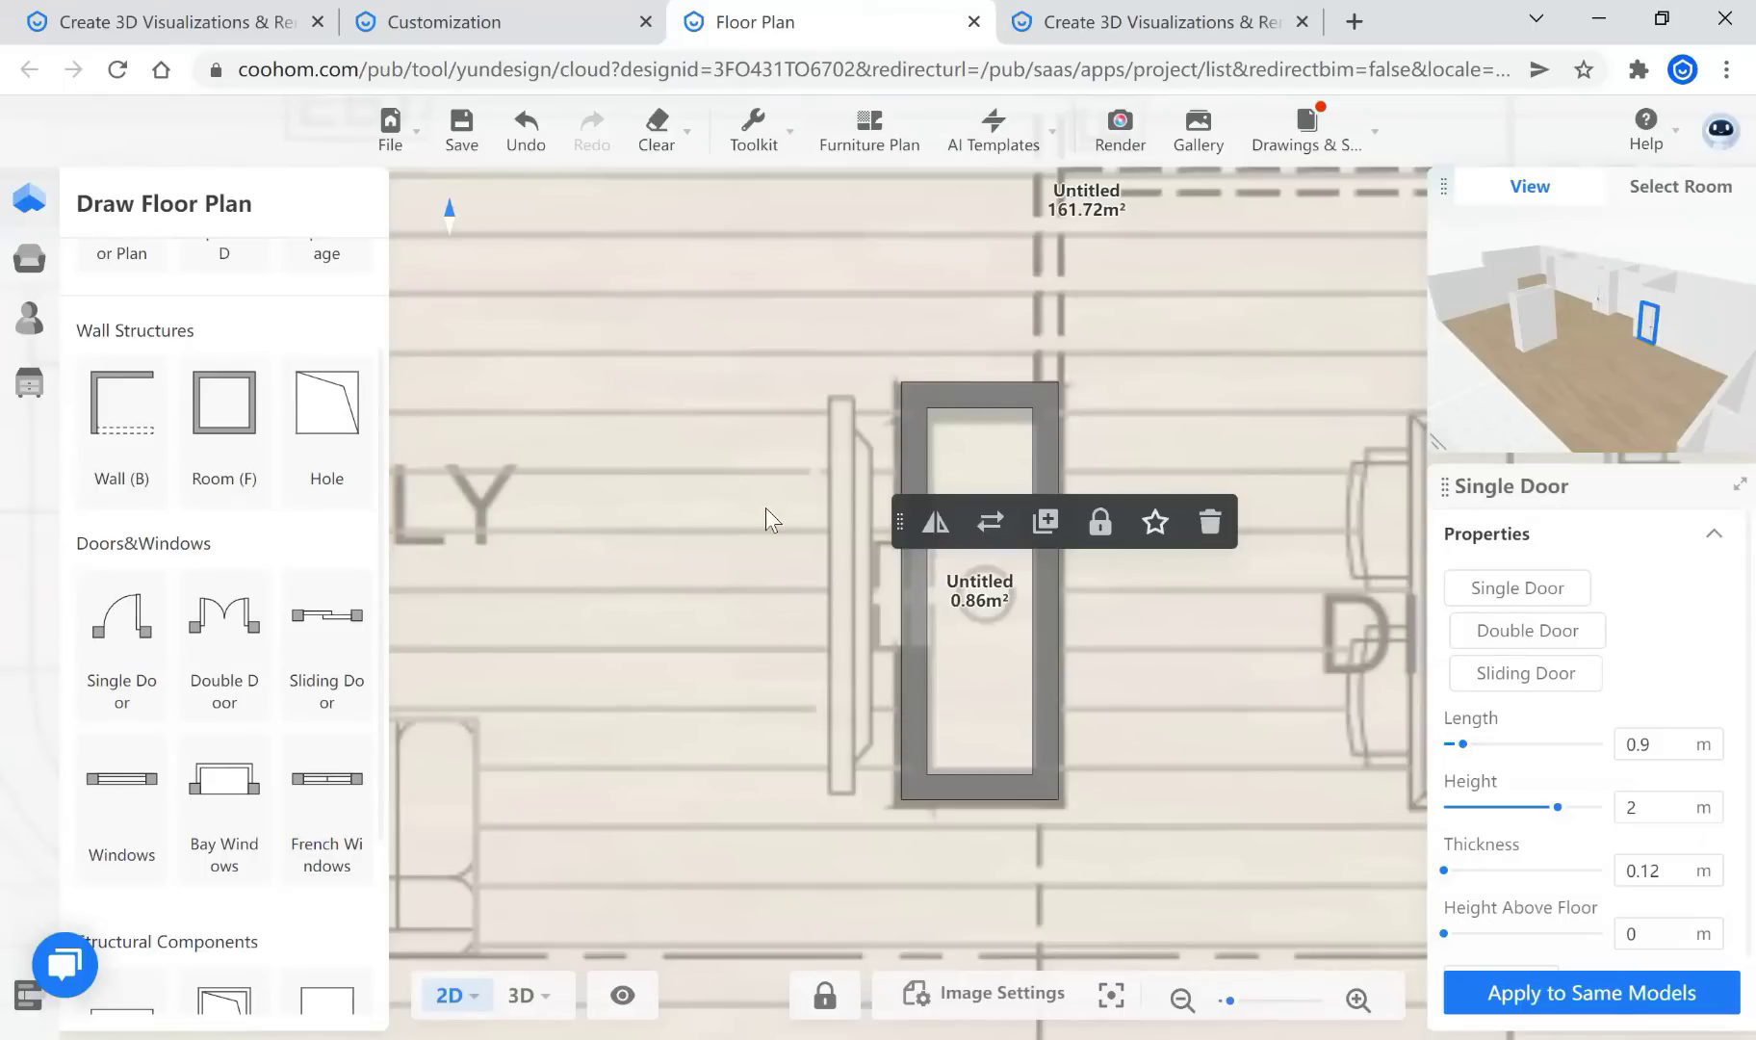
pyautogui.scroll(-3, 144, 770)
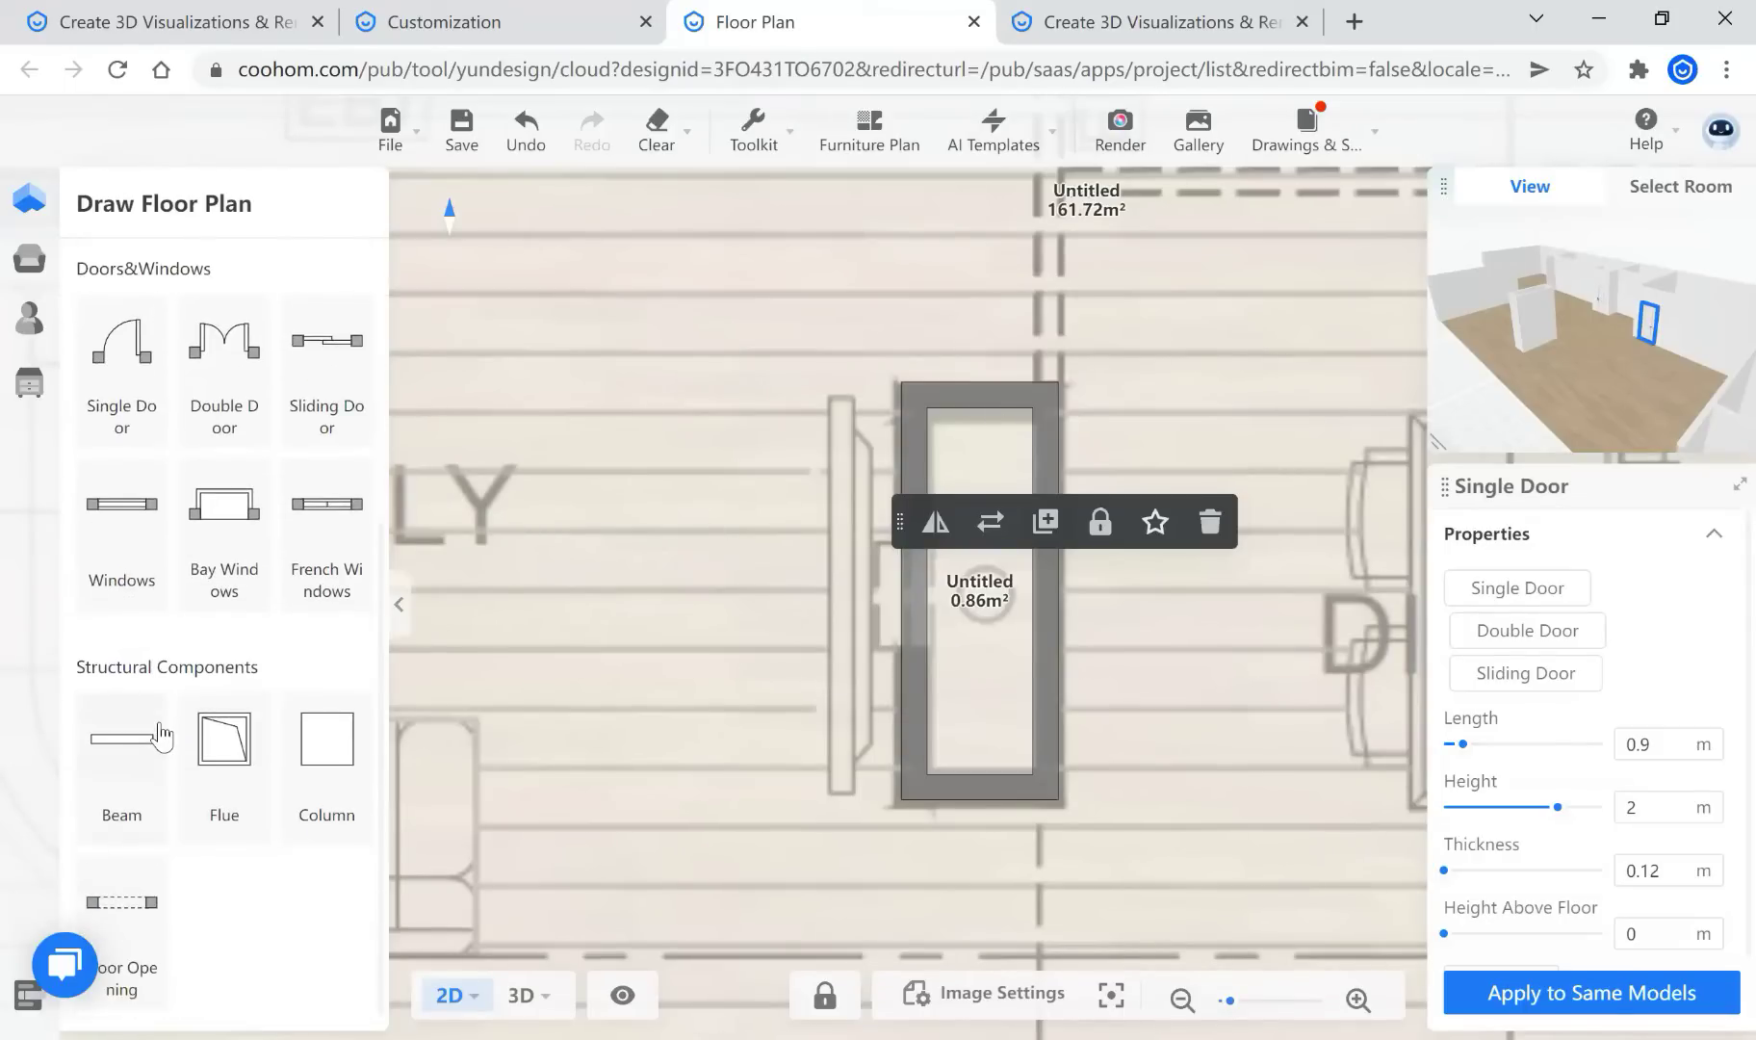
pyautogui.click(130, 924)
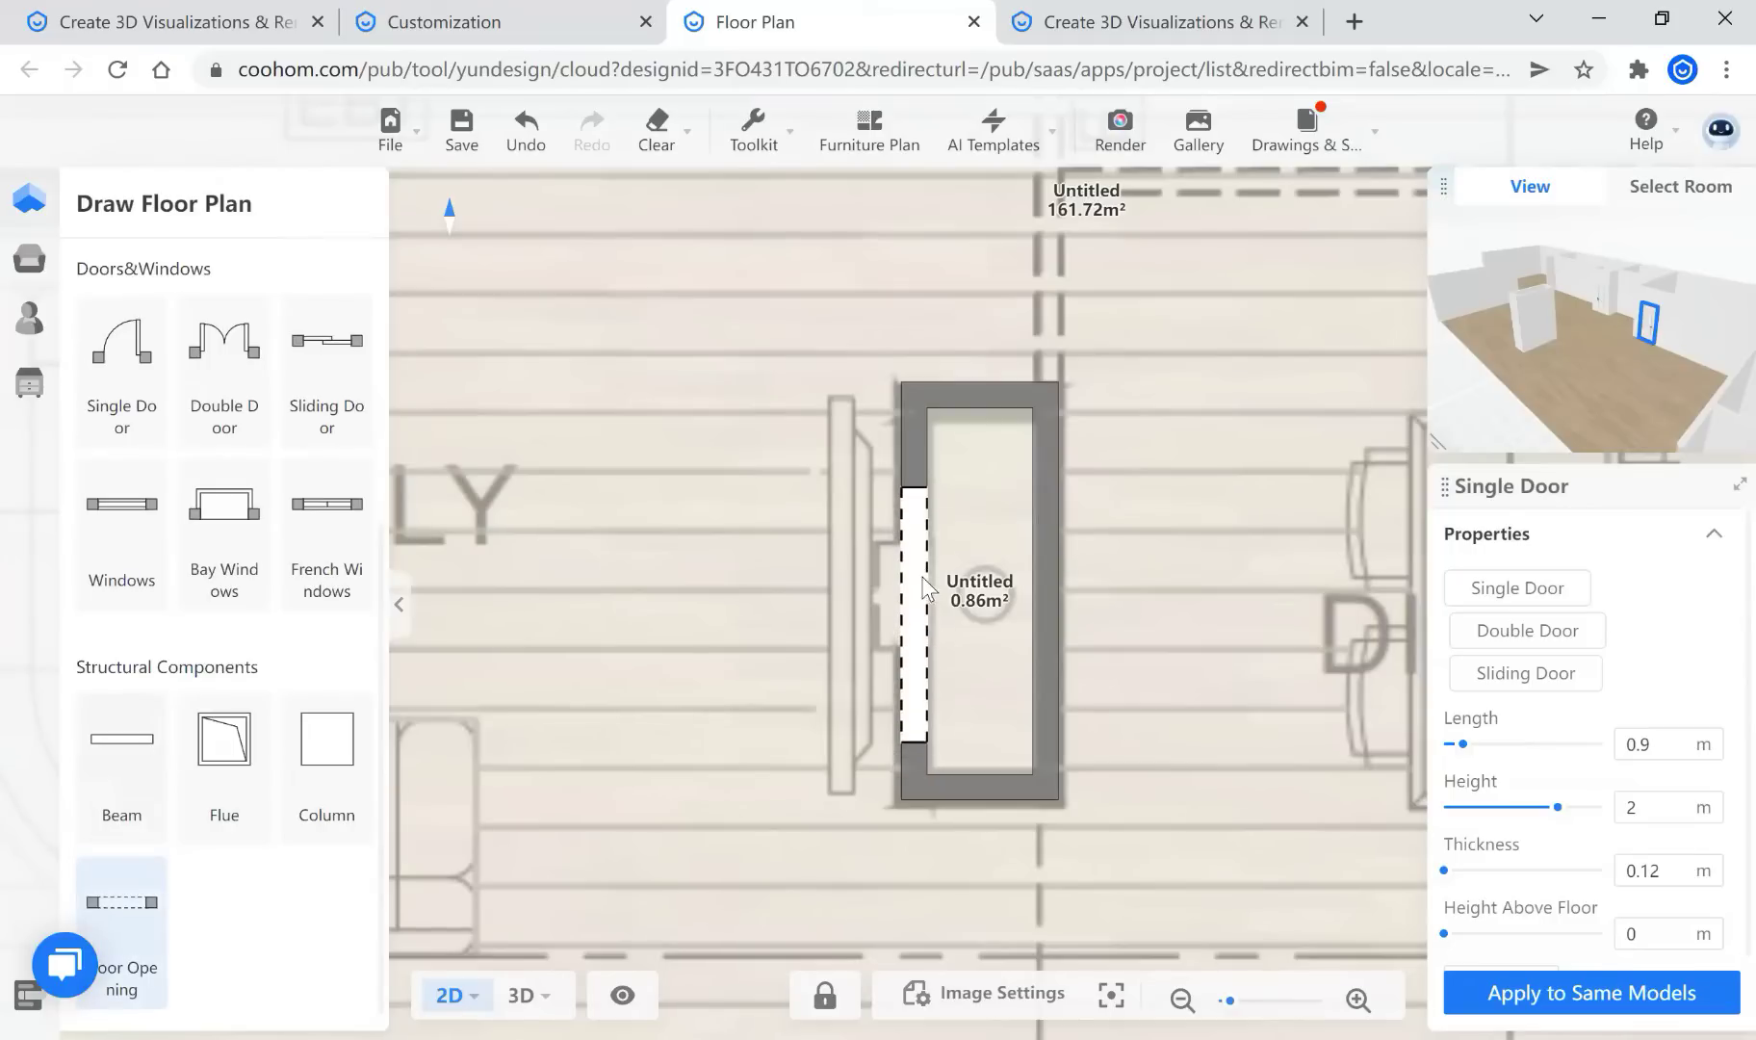
pyautogui.click(933, 536)
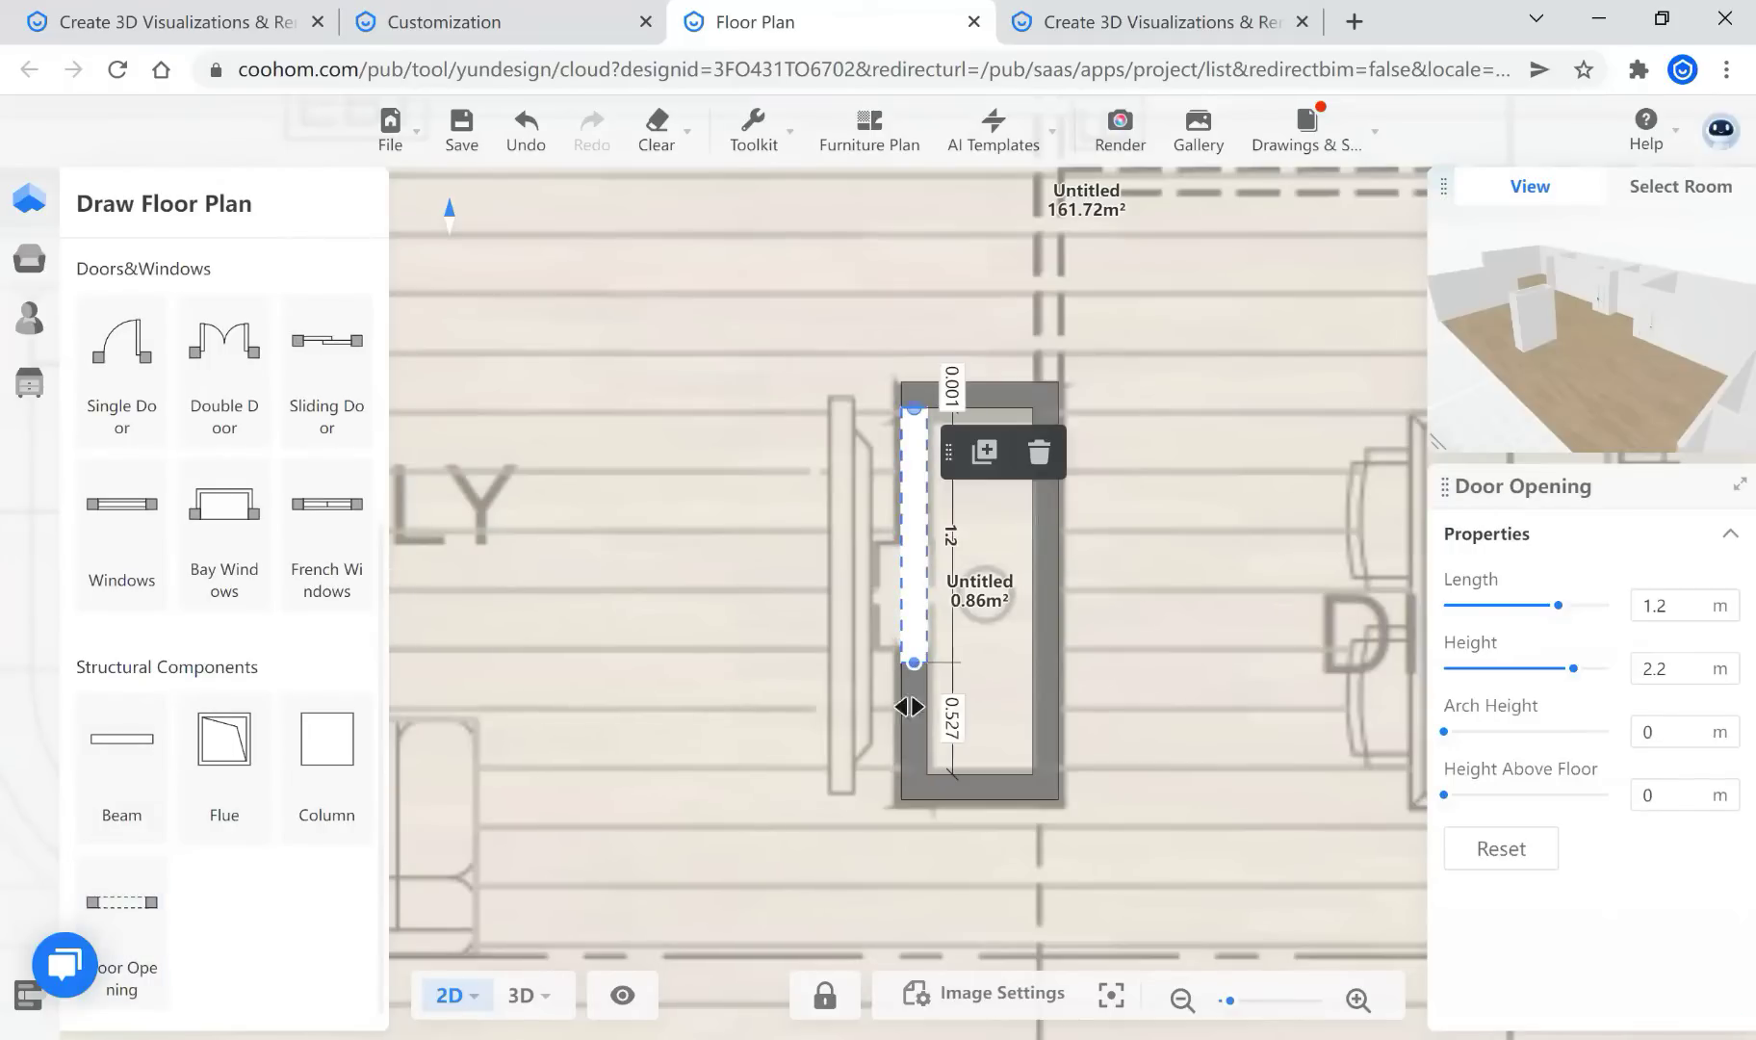
pyautogui.moveTo(909, 706); pyautogui.dragTo(917, 778)
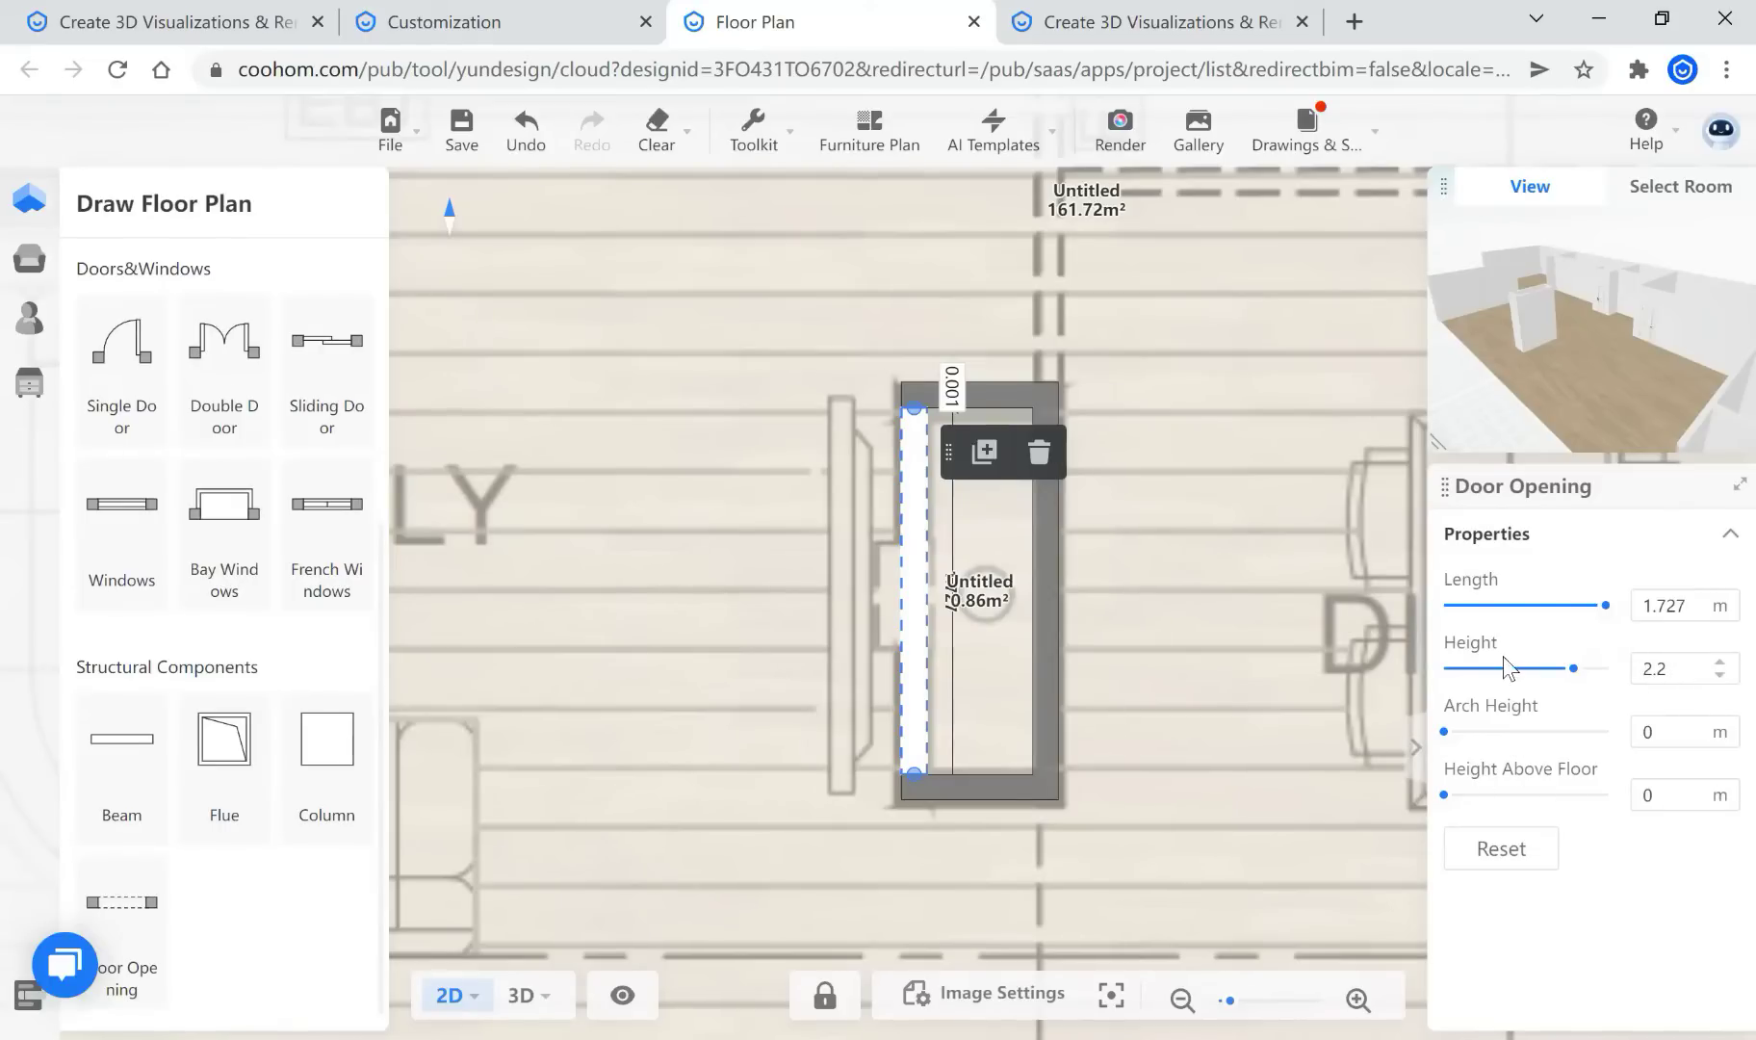
# Set the door opening's height to 0.5 m and deselect it
pyautogui.doubleClick(1687, 672)
pyautogui.write('0.5')
pyautogui.press('Return')
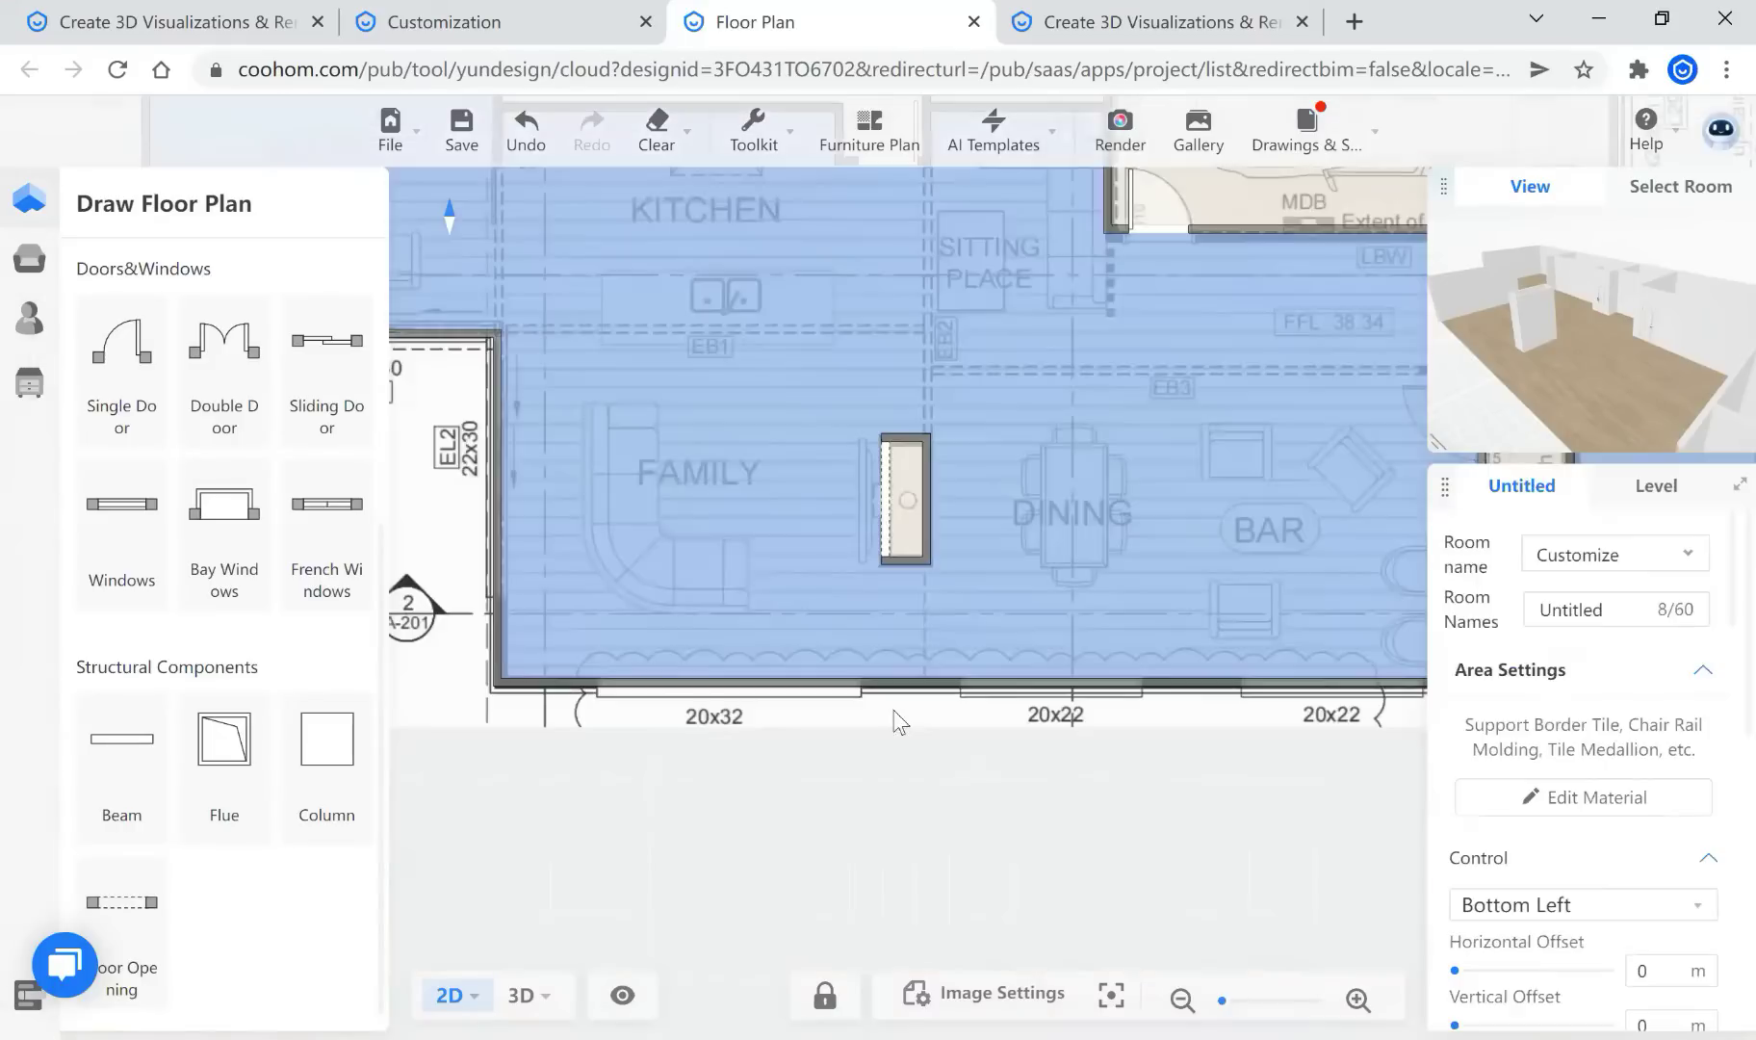
pyautogui.click(868, 843)
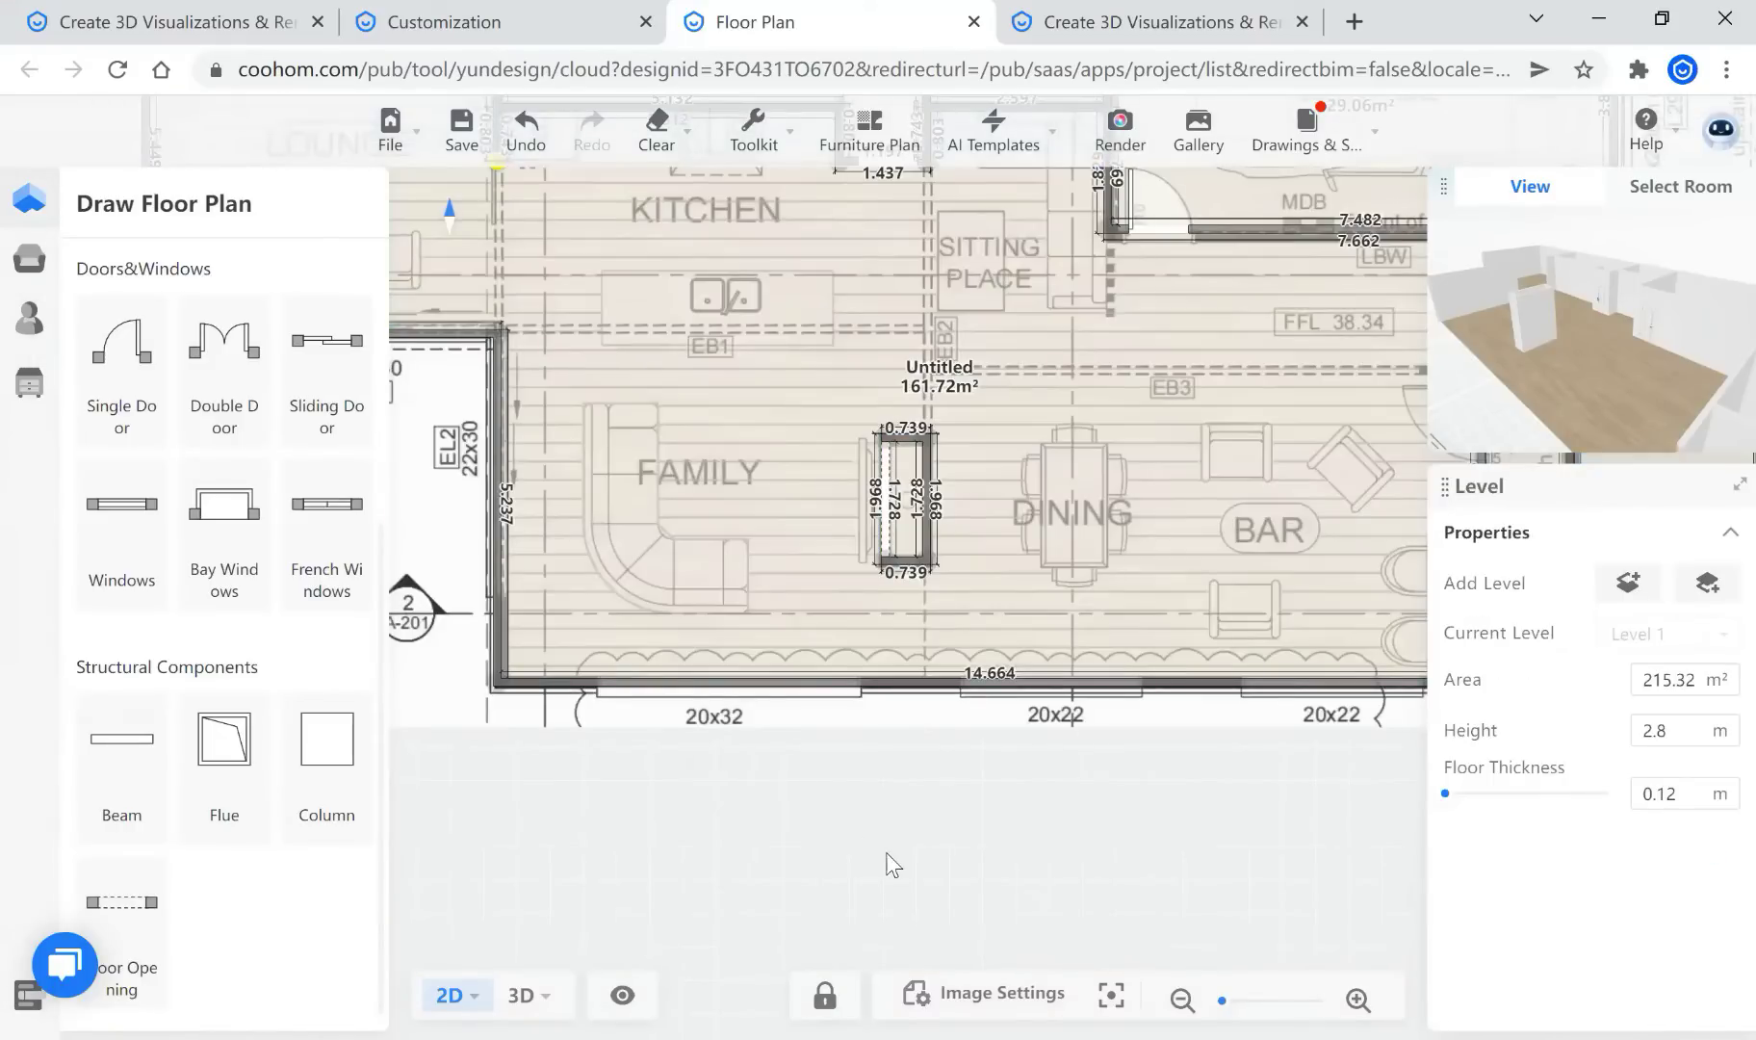
# Place a window about 3.9 m long in the family room's lower outer wall at the 20x32 mark
pyautogui.scroll(-3, 848, 861)
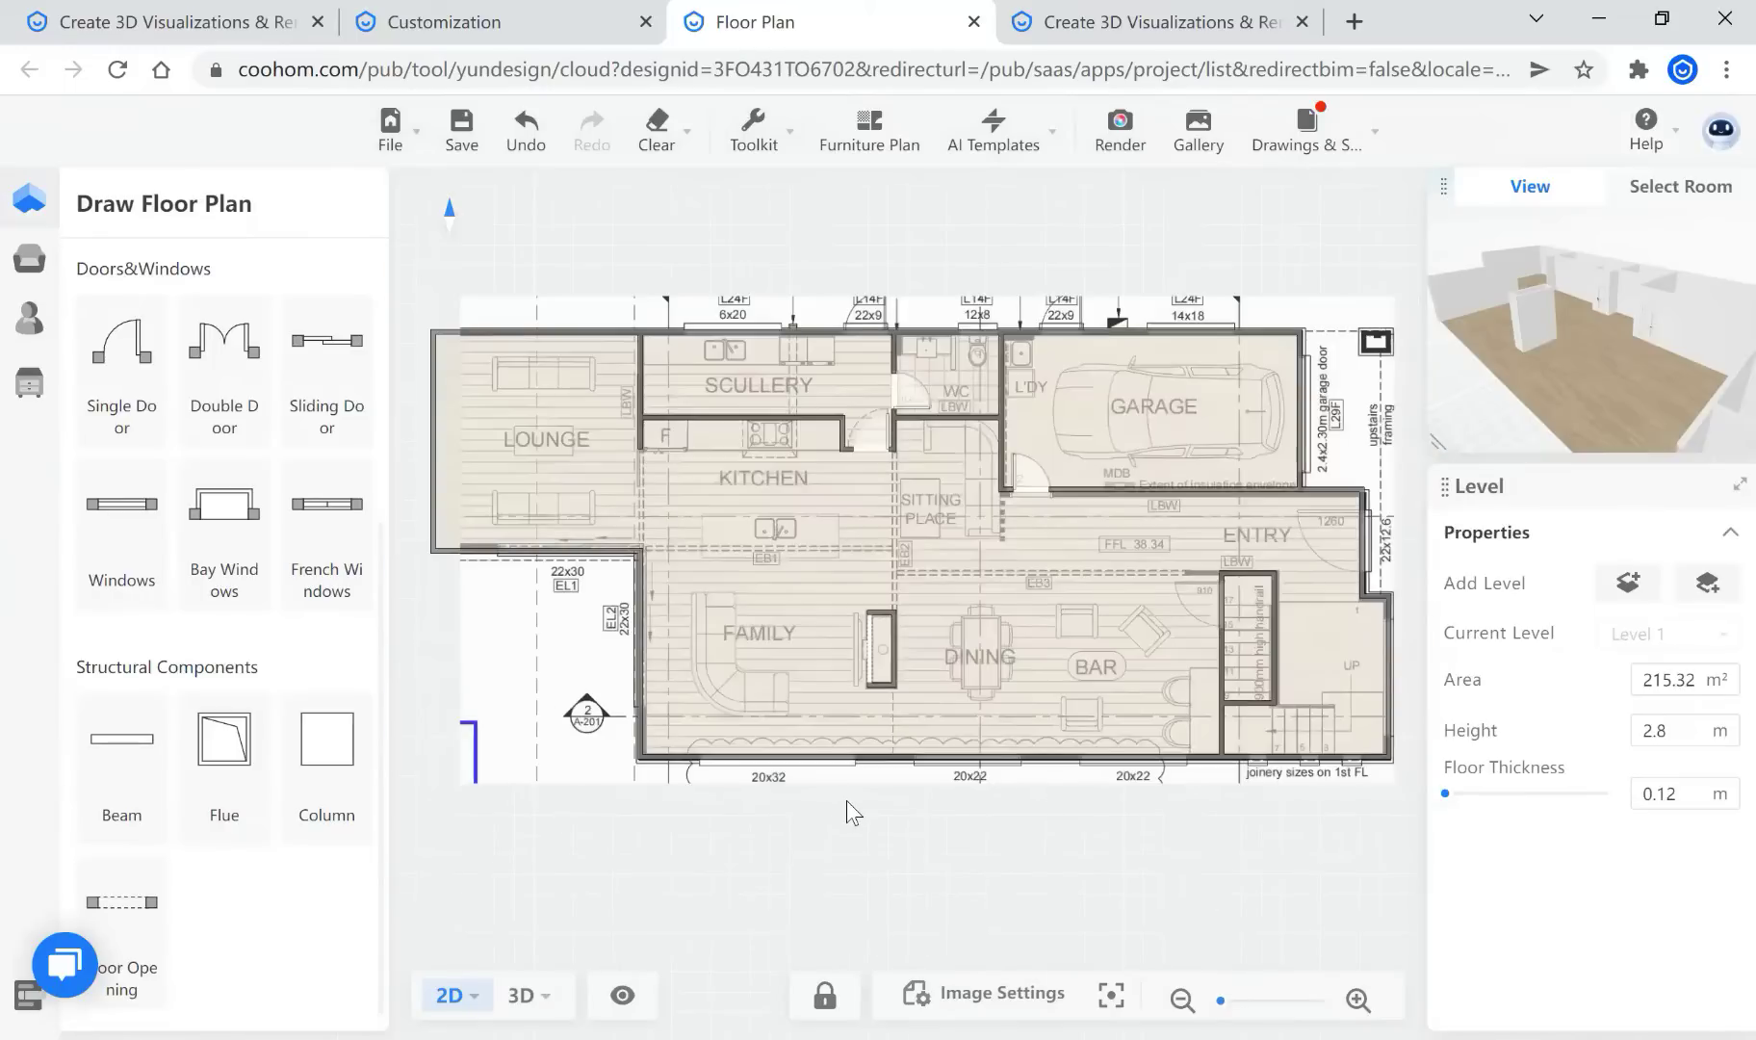
pyautogui.scroll(1, 846, 801)
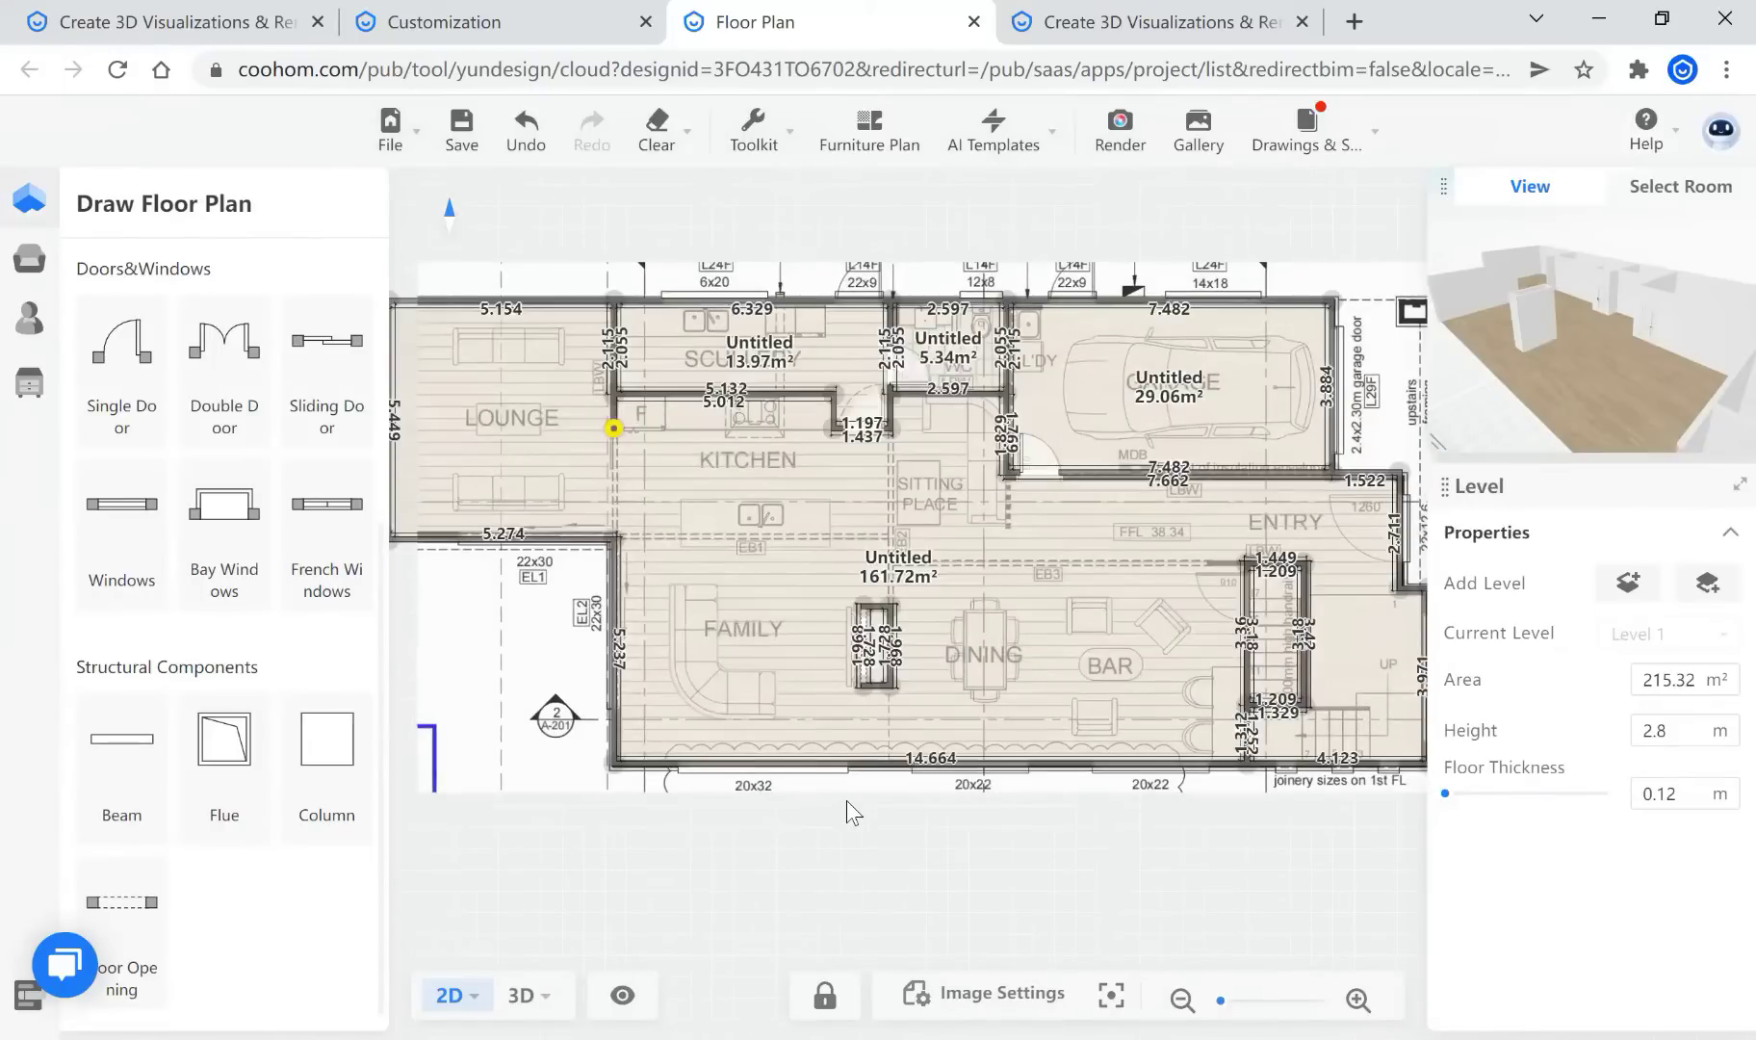
pyautogui.scroll(3, 188, 799)
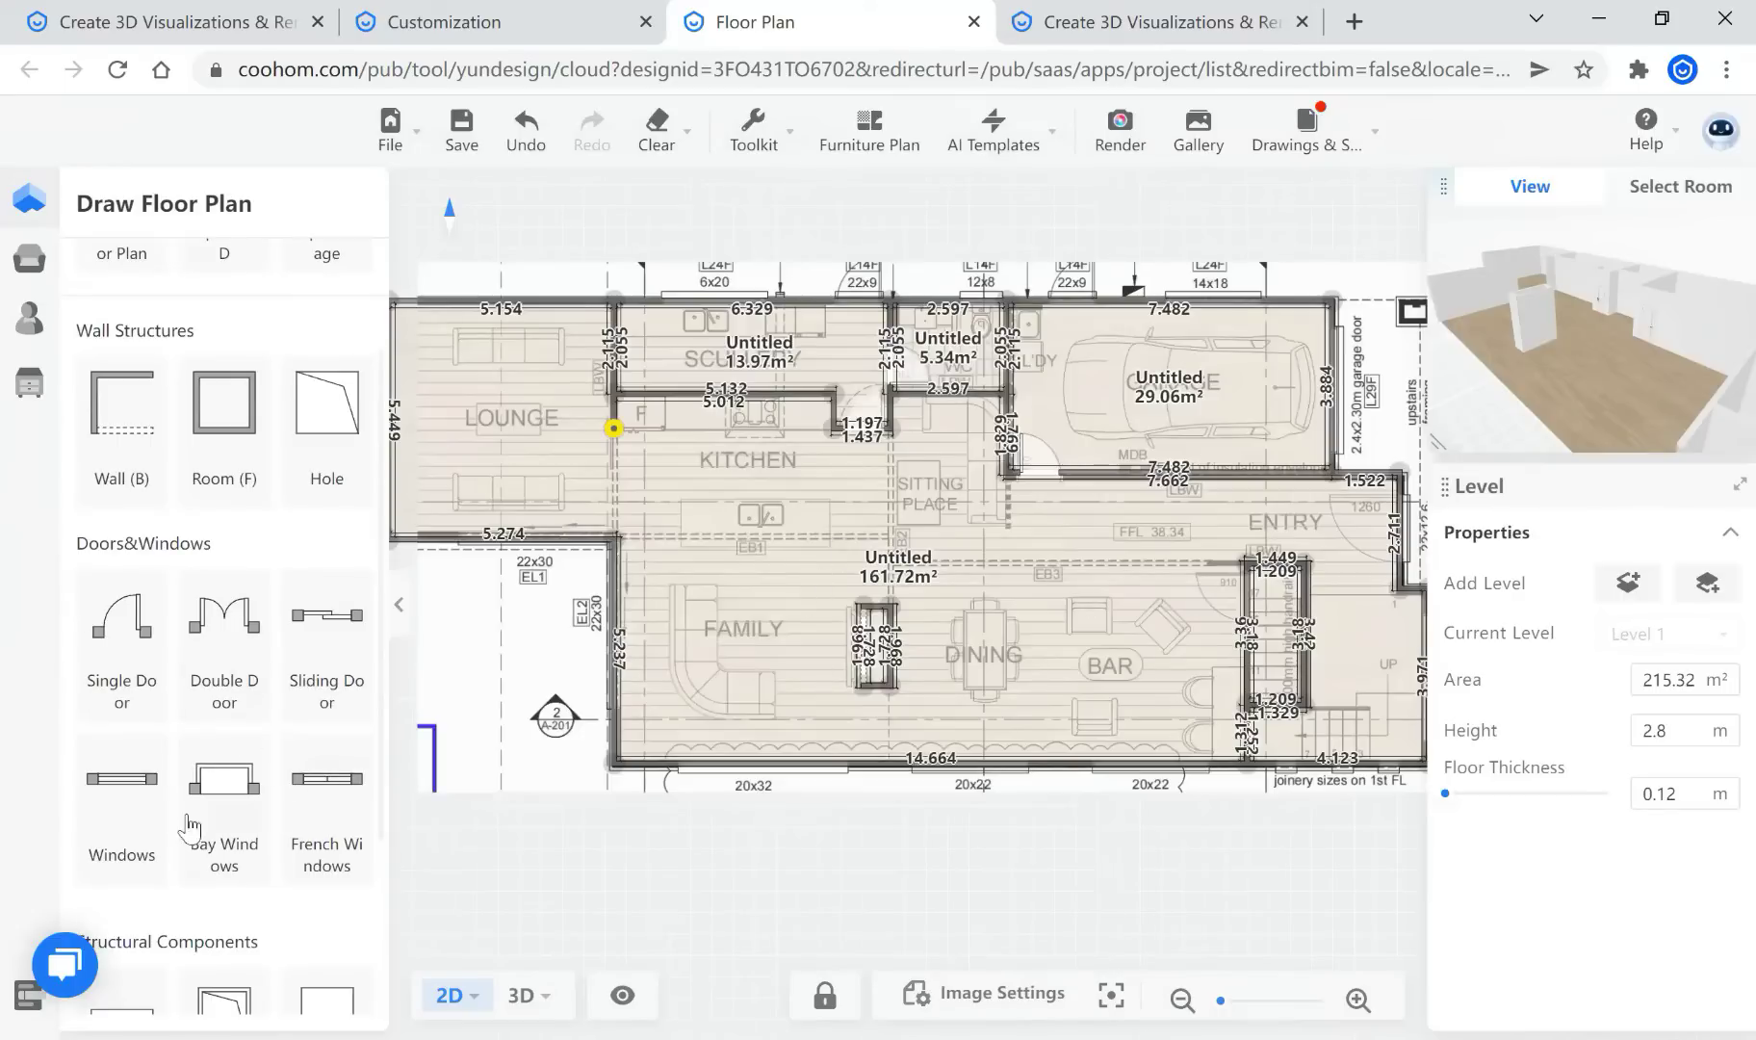
pyautogui.click(125, 787)
pyautogui.scroll(1, 795, 804)
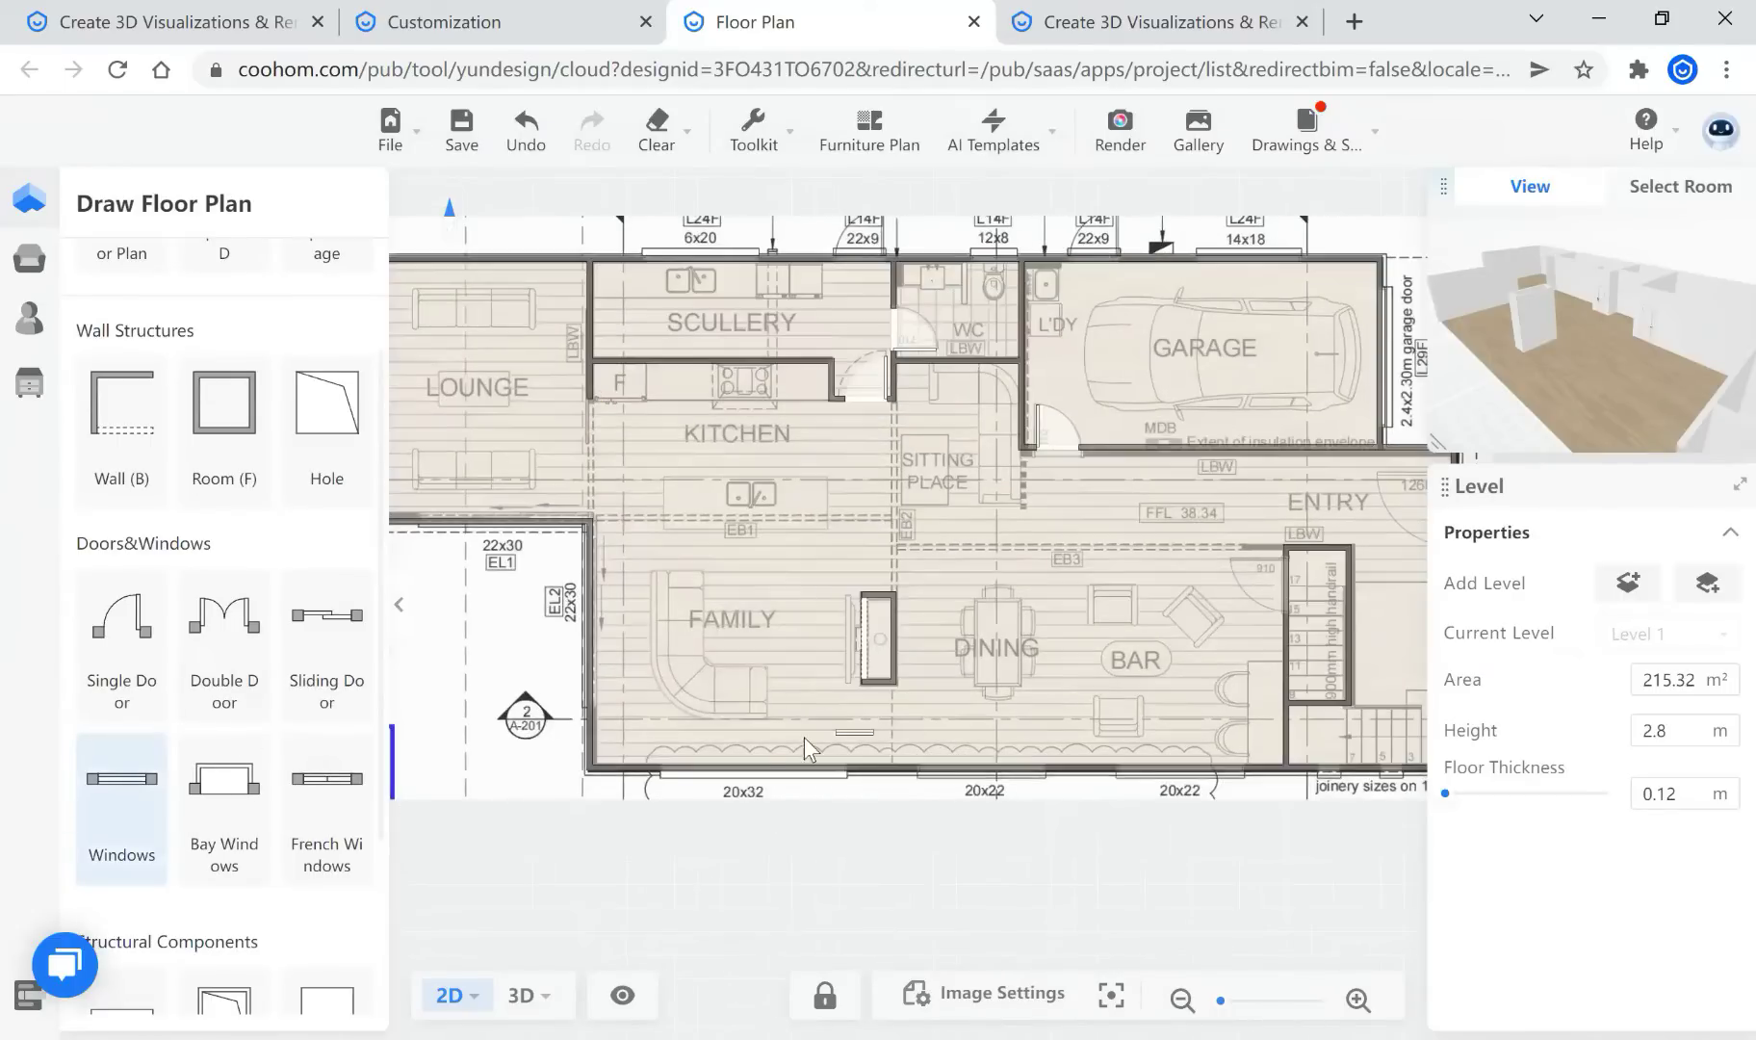
pyautogui.scroll(2, 610, 782)
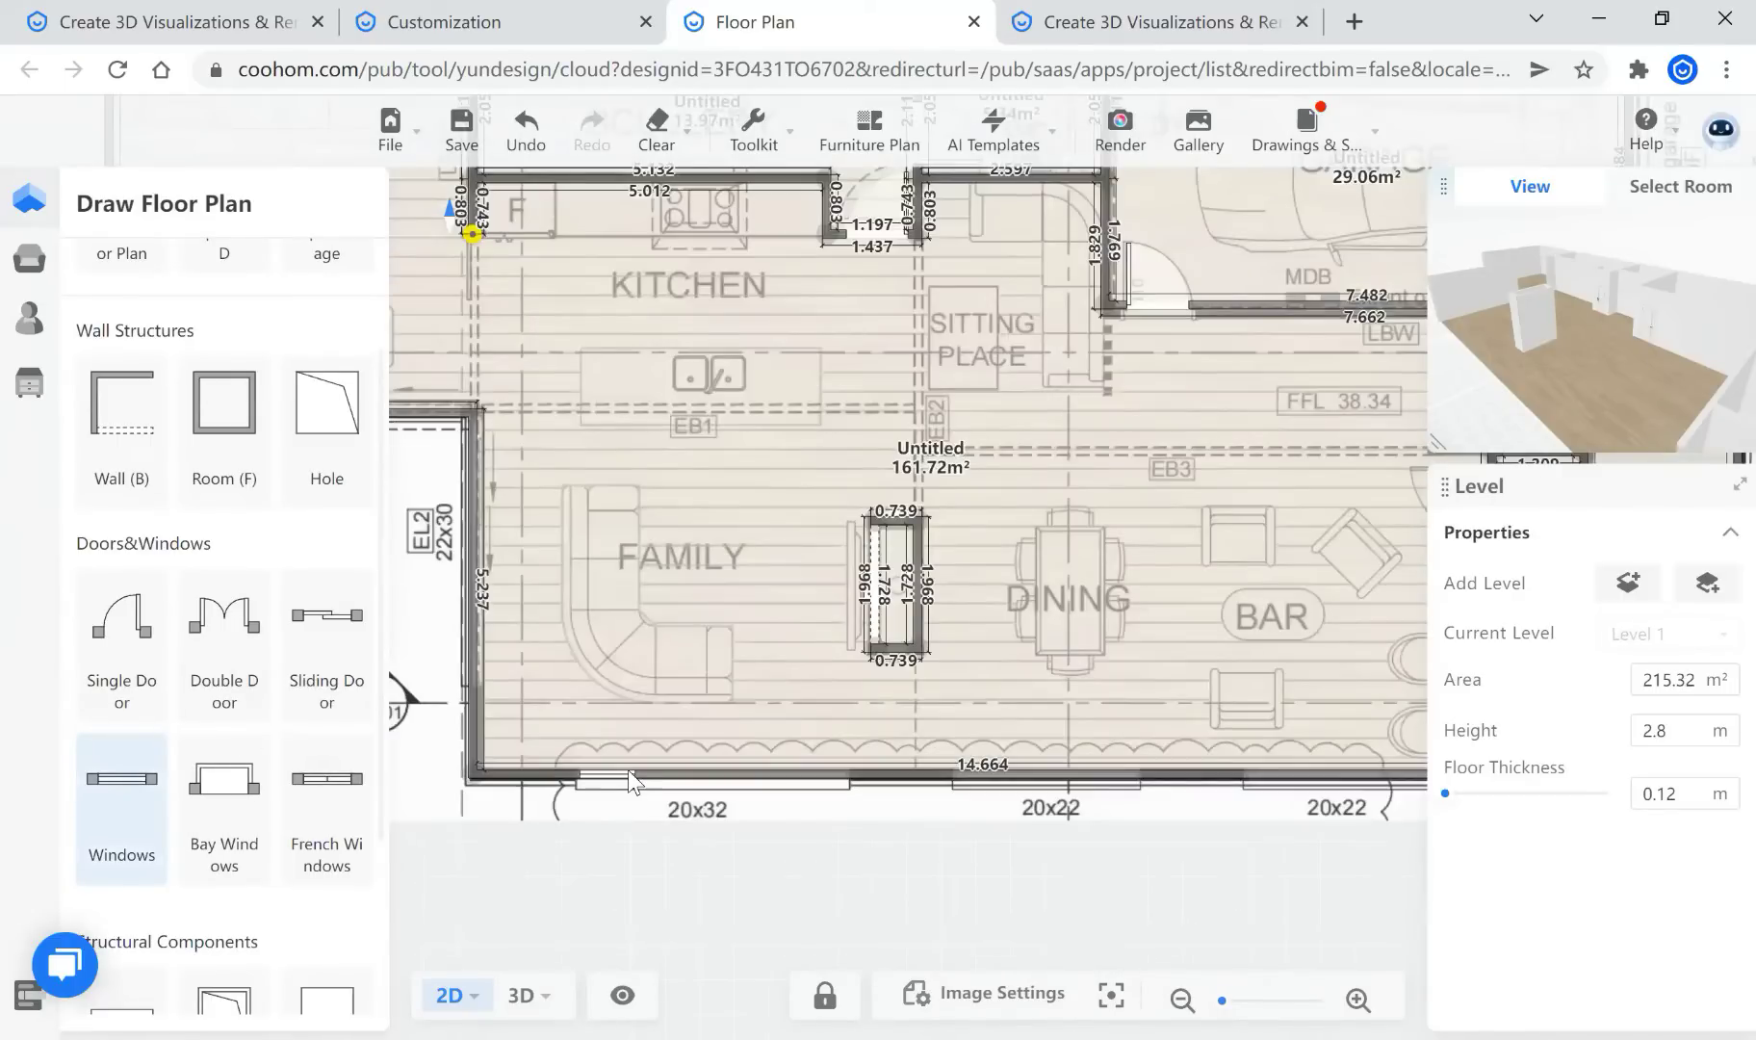
pyautogui.moveTo(632, 771); pyautogui.dragTo(848, 779)
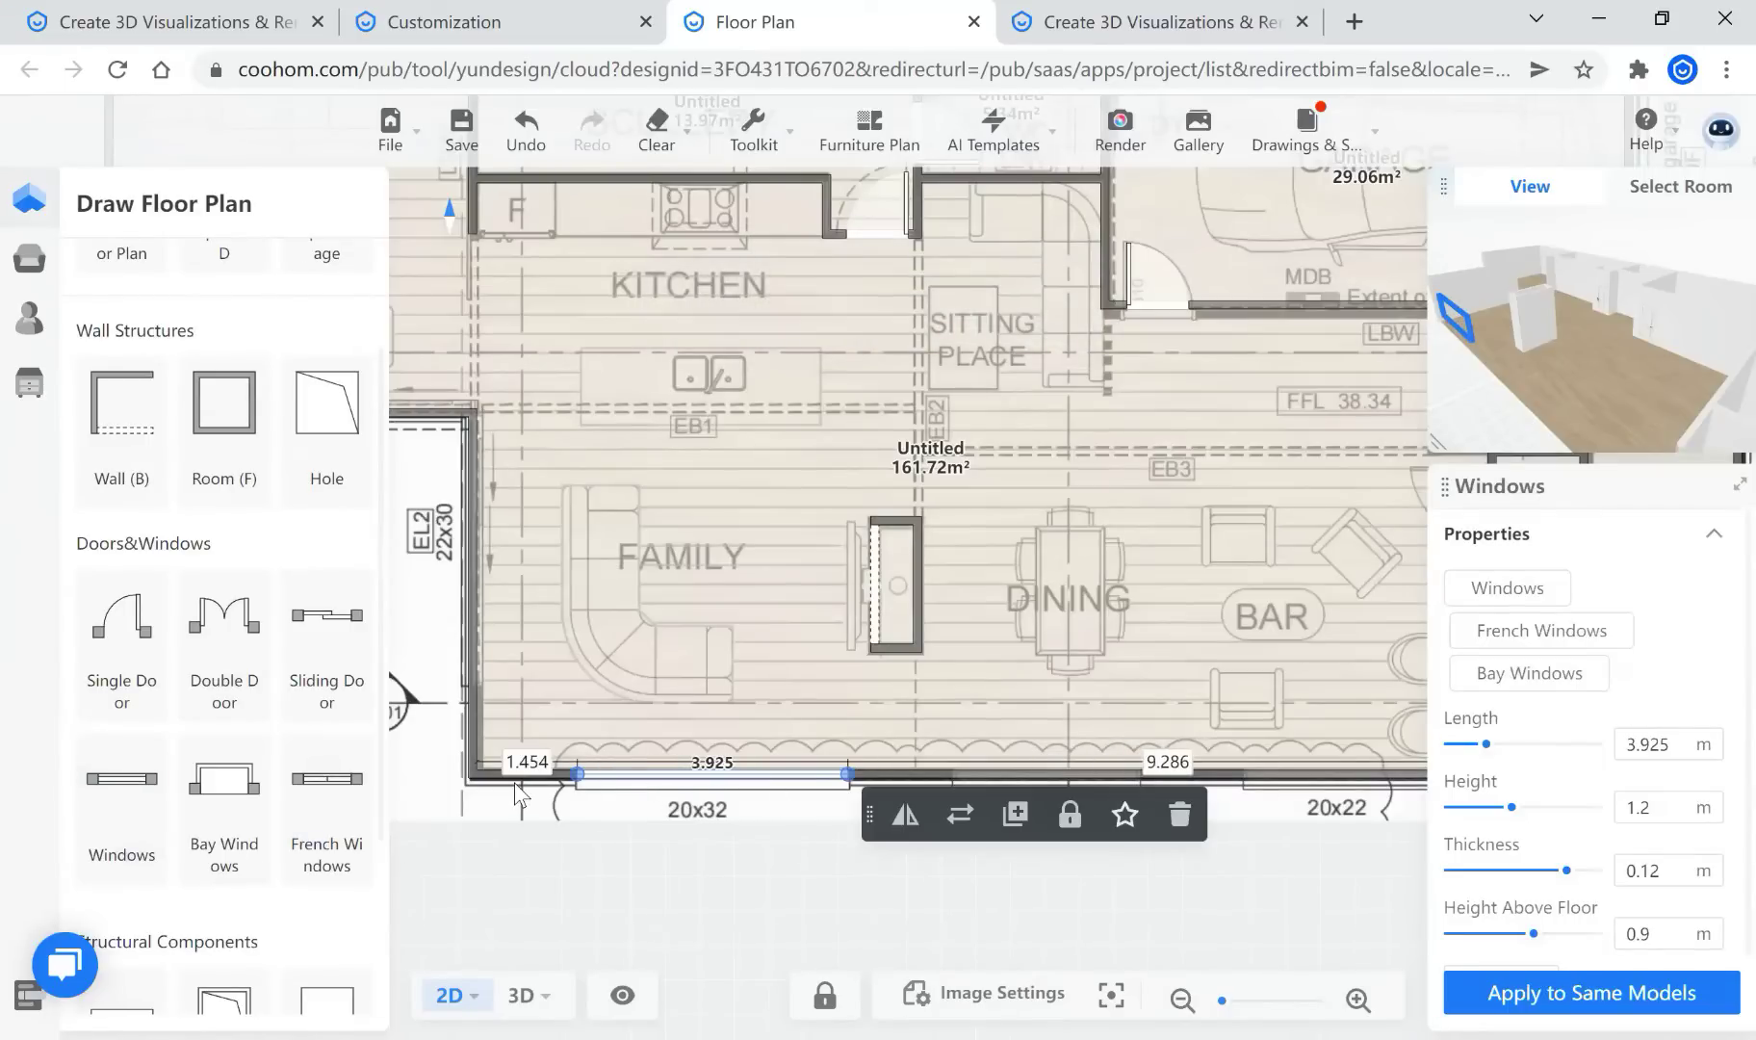
# Set the family room window's length to 4 m
pyautogui.moveTo(1679, 747); pyautogui.dragTo(1521, 744)
pyautogui.write('4')
pyautogui.press('Return')
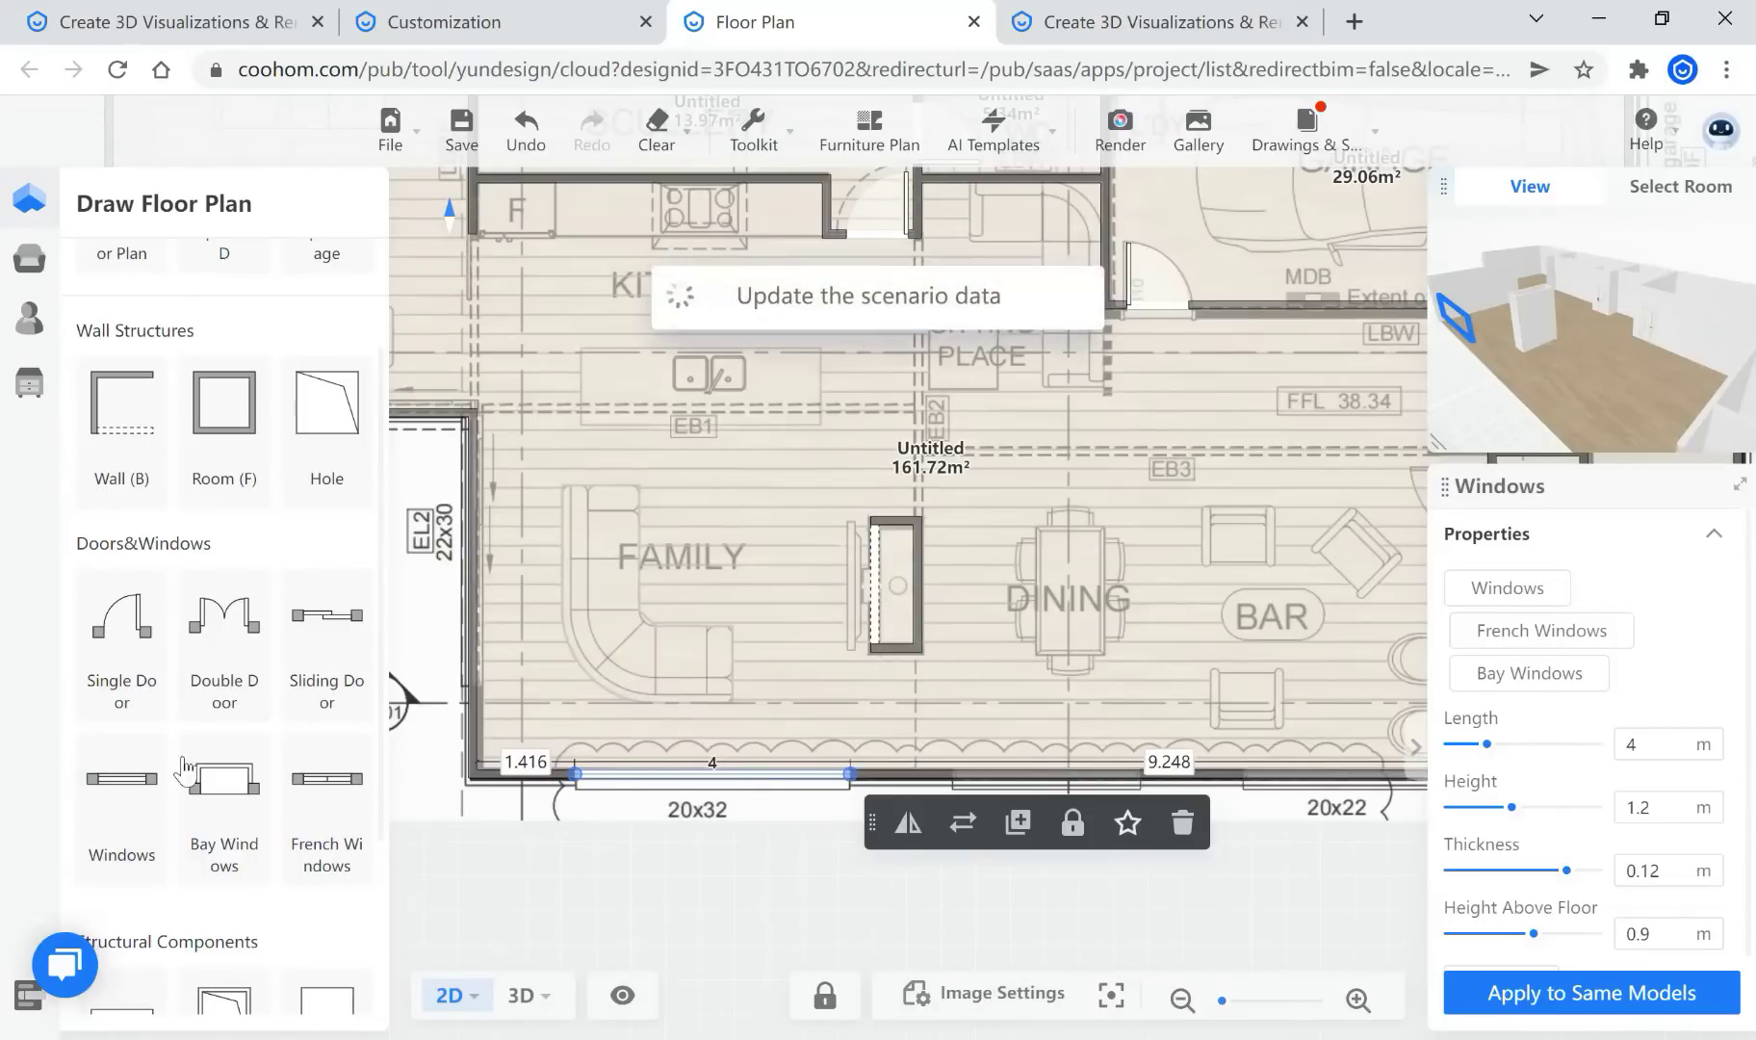
# Place a window about 2.9 m long in the lower outer wall below the dining area at the 20x22 mark
pyautogui.click(125, 818)
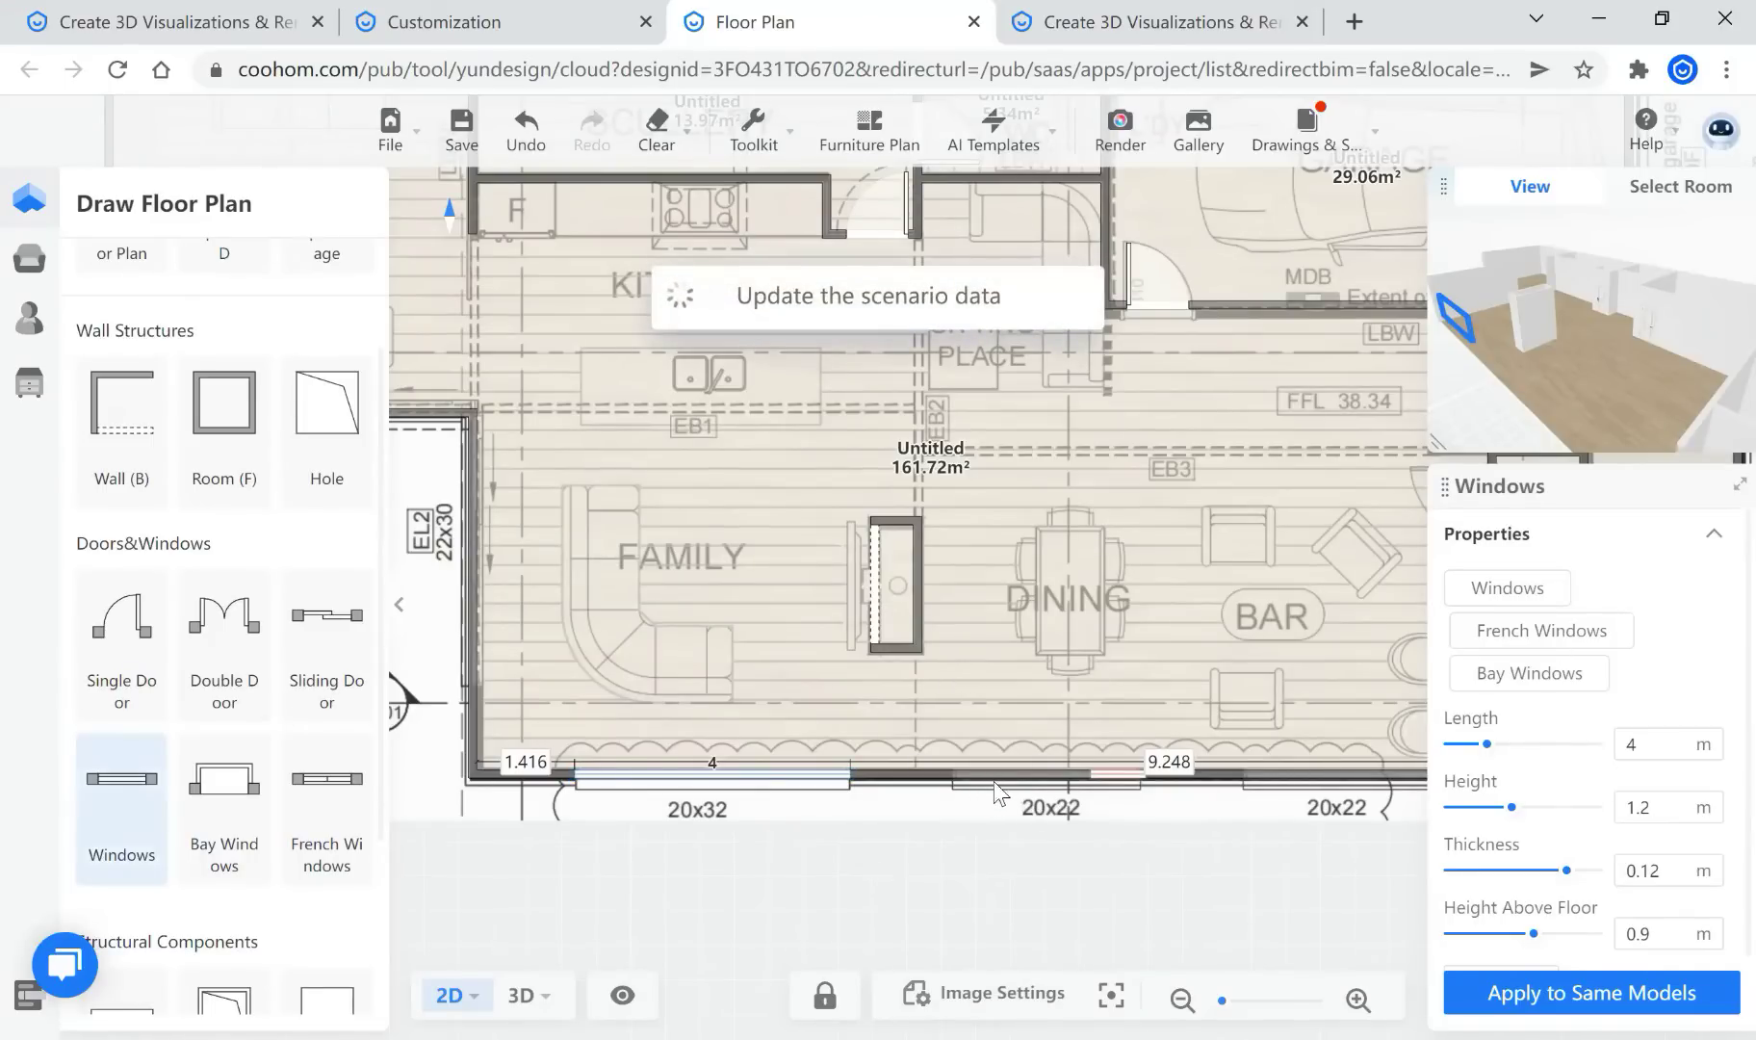
pyautogui.scroll(1, 993, 782)
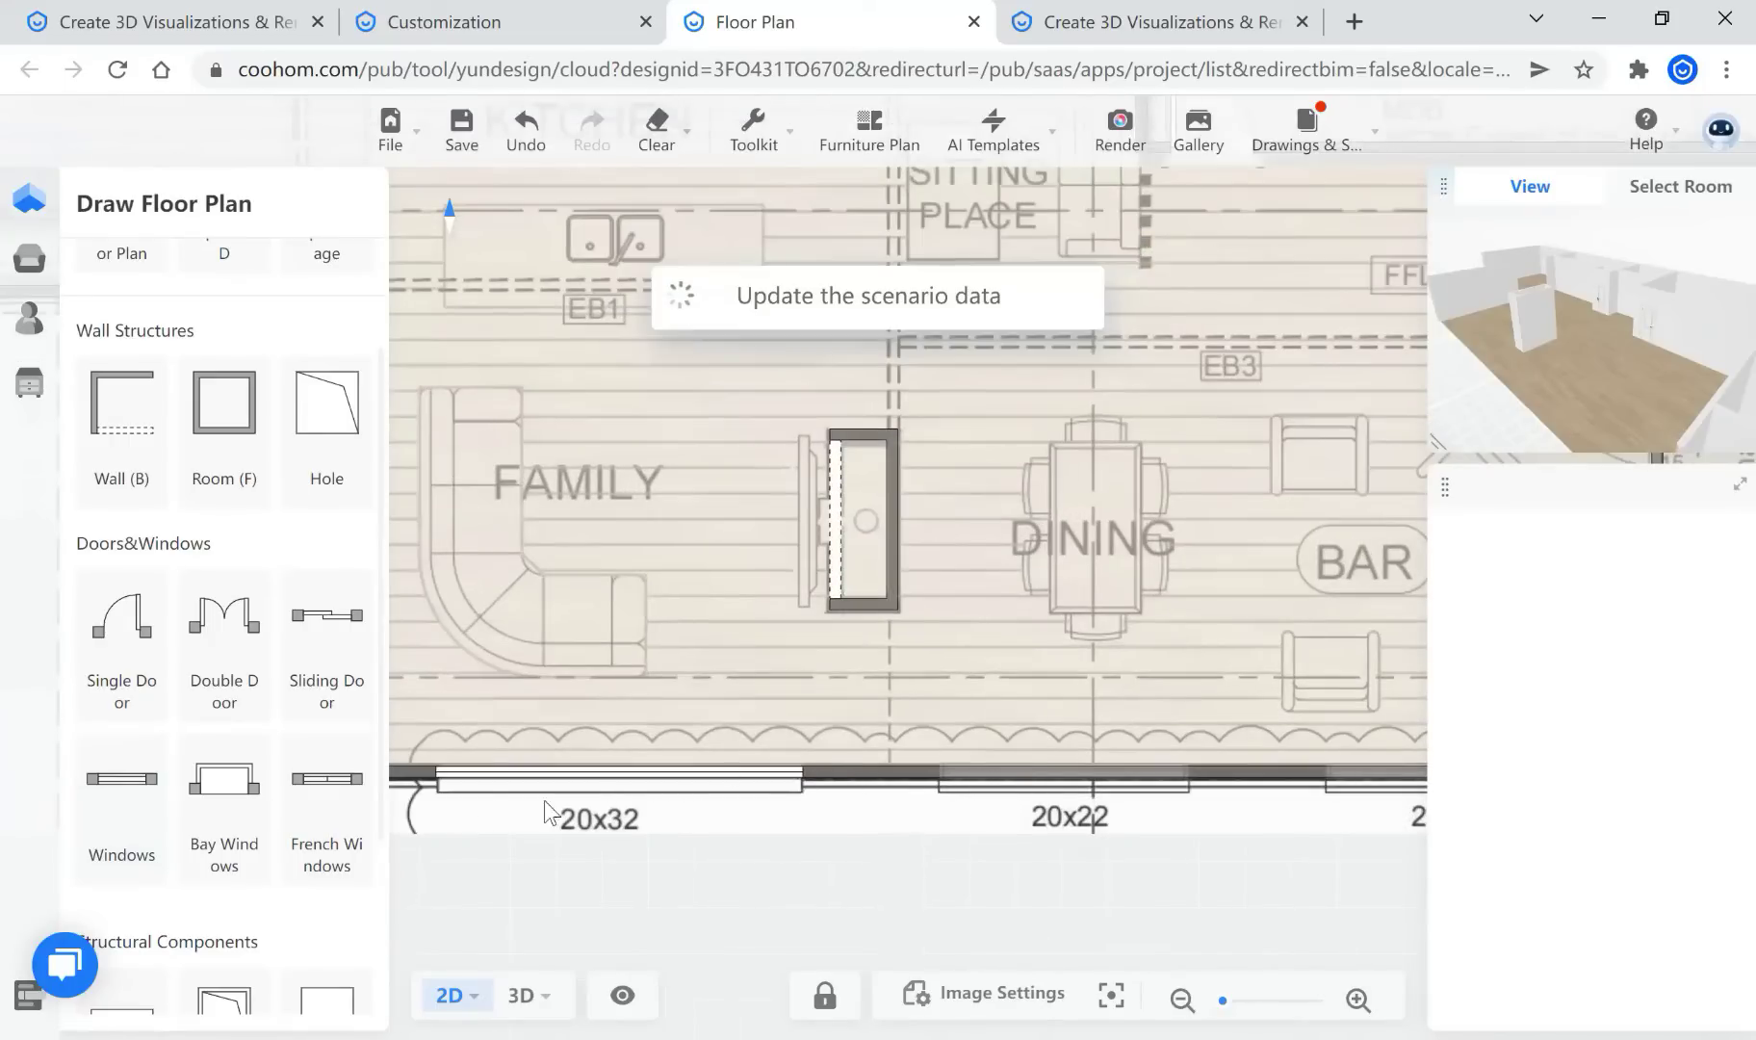
pyautogui.scroll(-1, 559, 781)
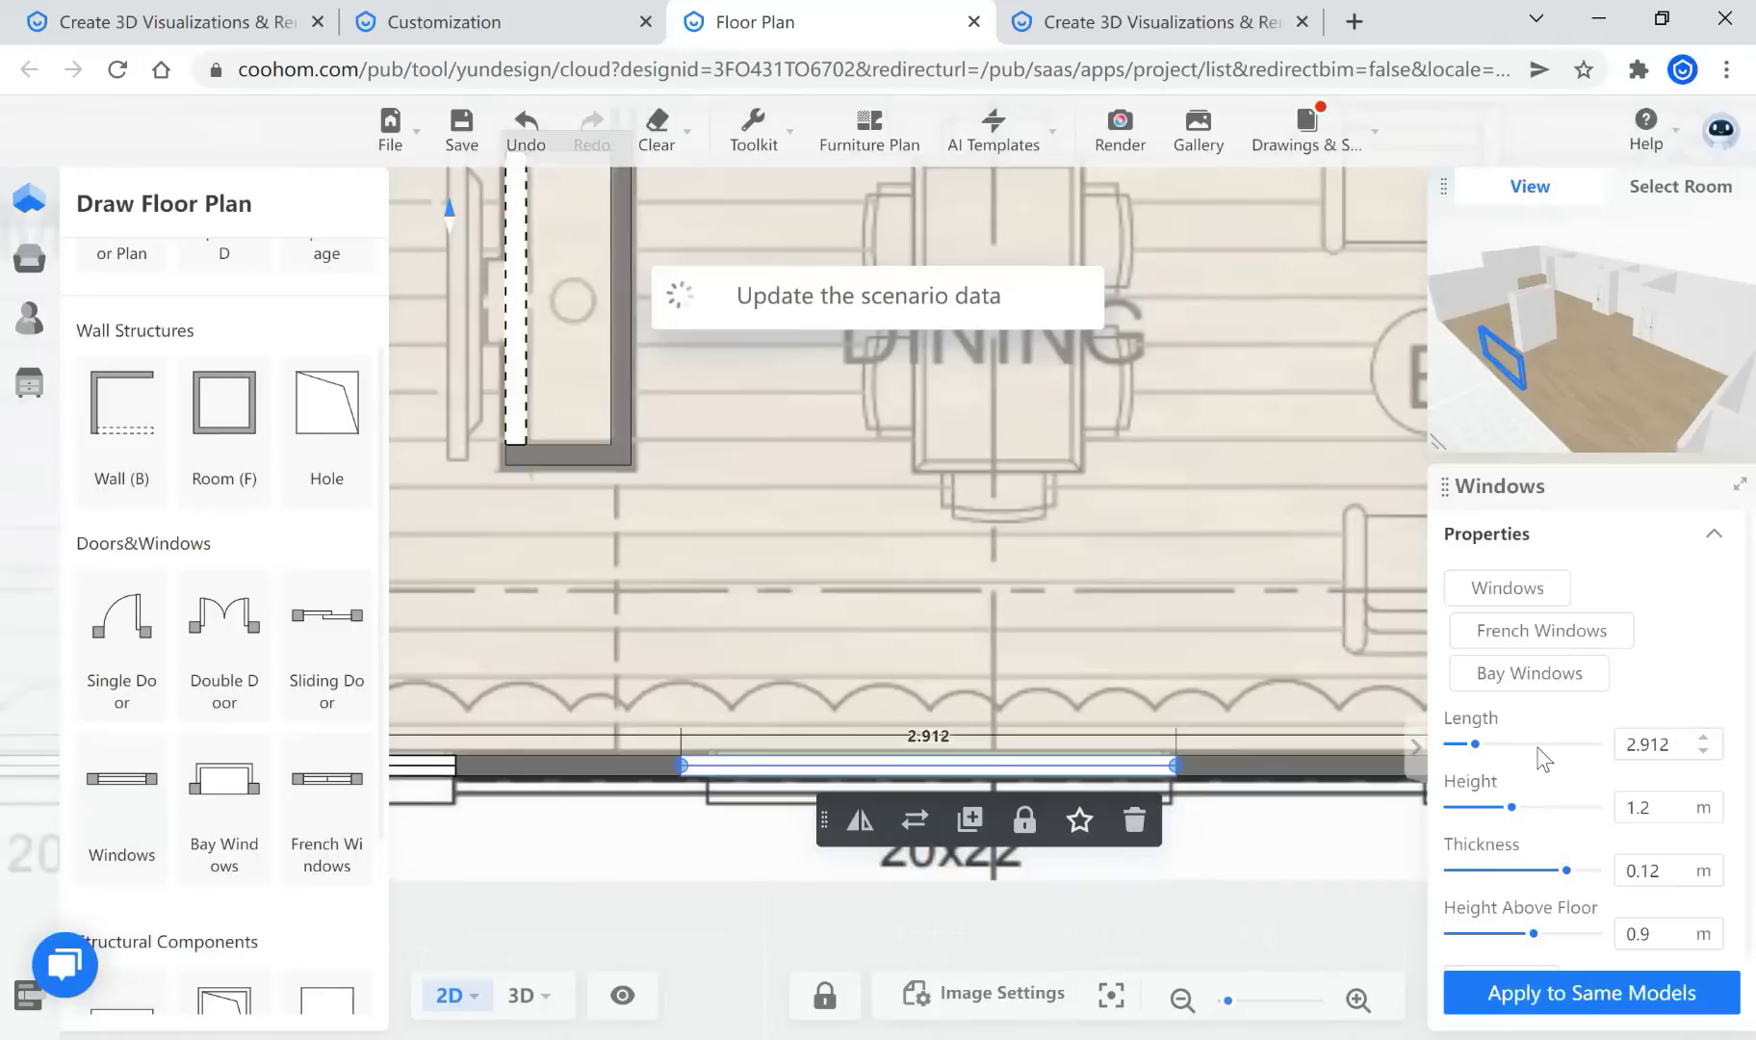
# Set the length of the window in the lower outer wall below the dining area to 2.8 m
pyautogui.hotkey('ctrl', 'a')
pyautogui.write('2.8')
pyautogui.press('Return')
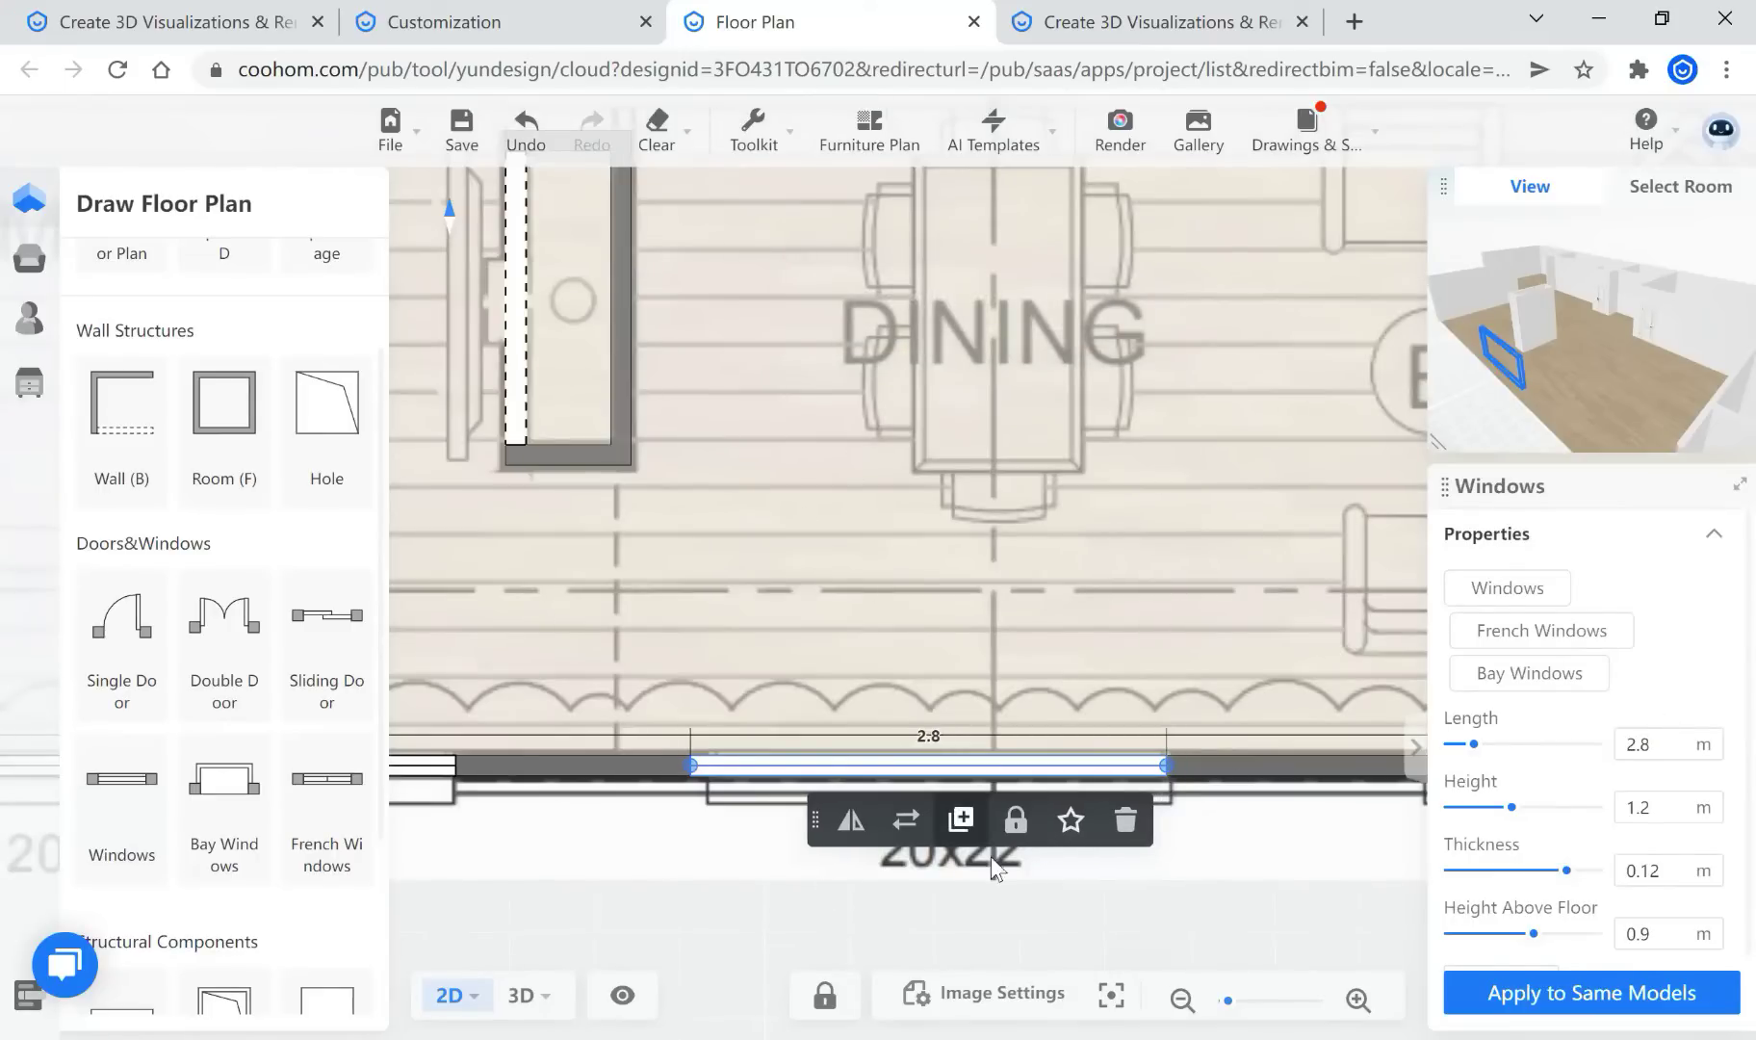
# Duplicate the dining area's 2.8 m window to the 20x22 mark in the lower outer wall below the bar, then deselect it
pyautogui.scroll(-3, 1283, 734)
pyautogui.click(1282, 737)
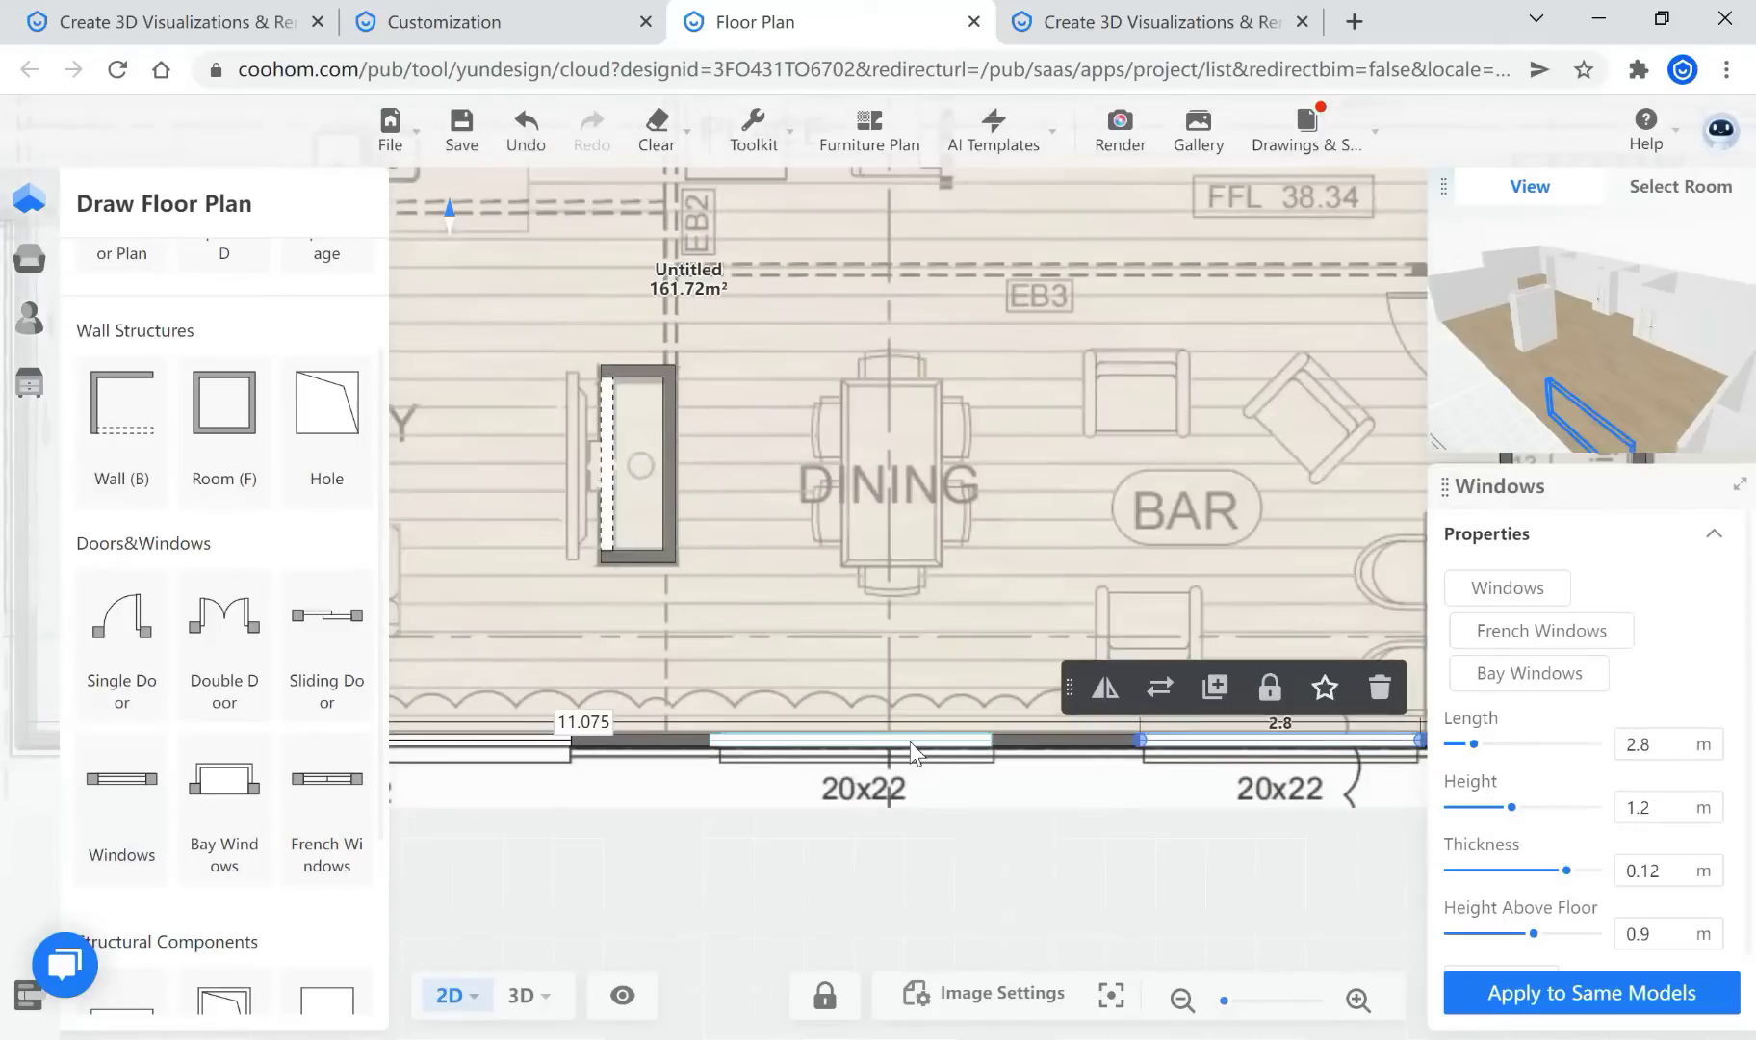
pyautogui.click(913, 753)
pyautogui.click(1244, 741)
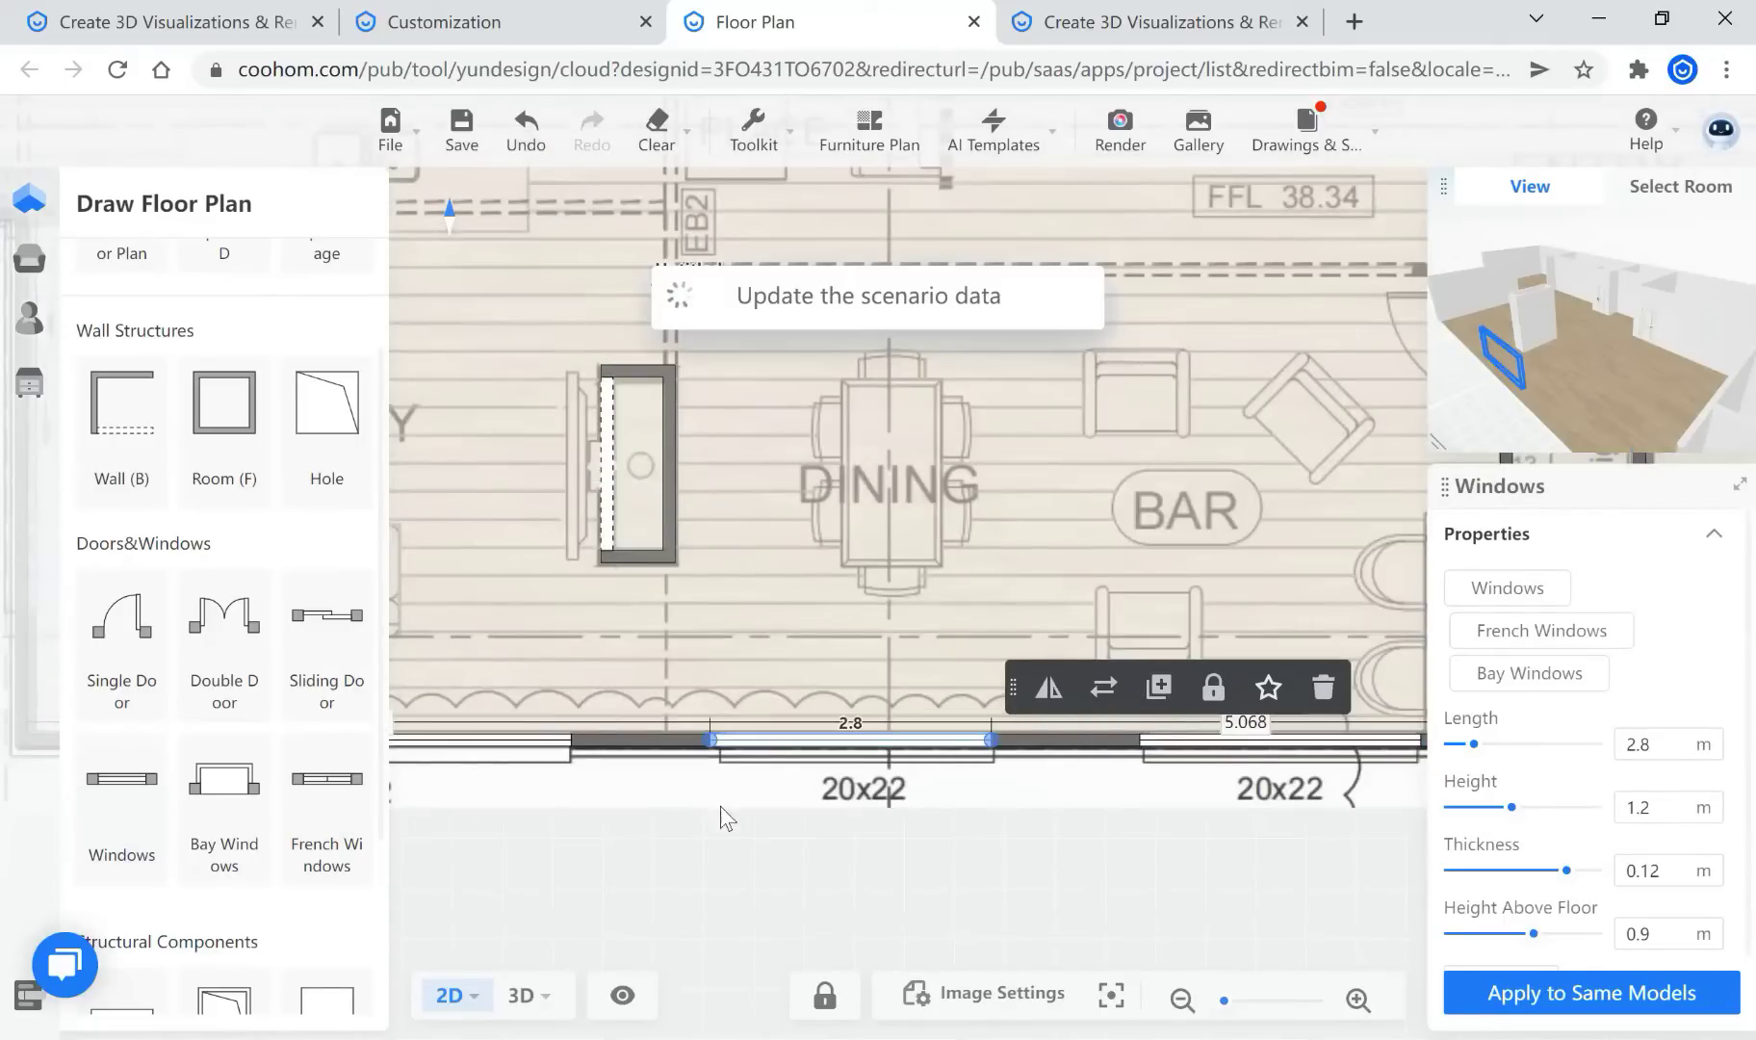
pyautogui.scroll(-3, 718, 804)
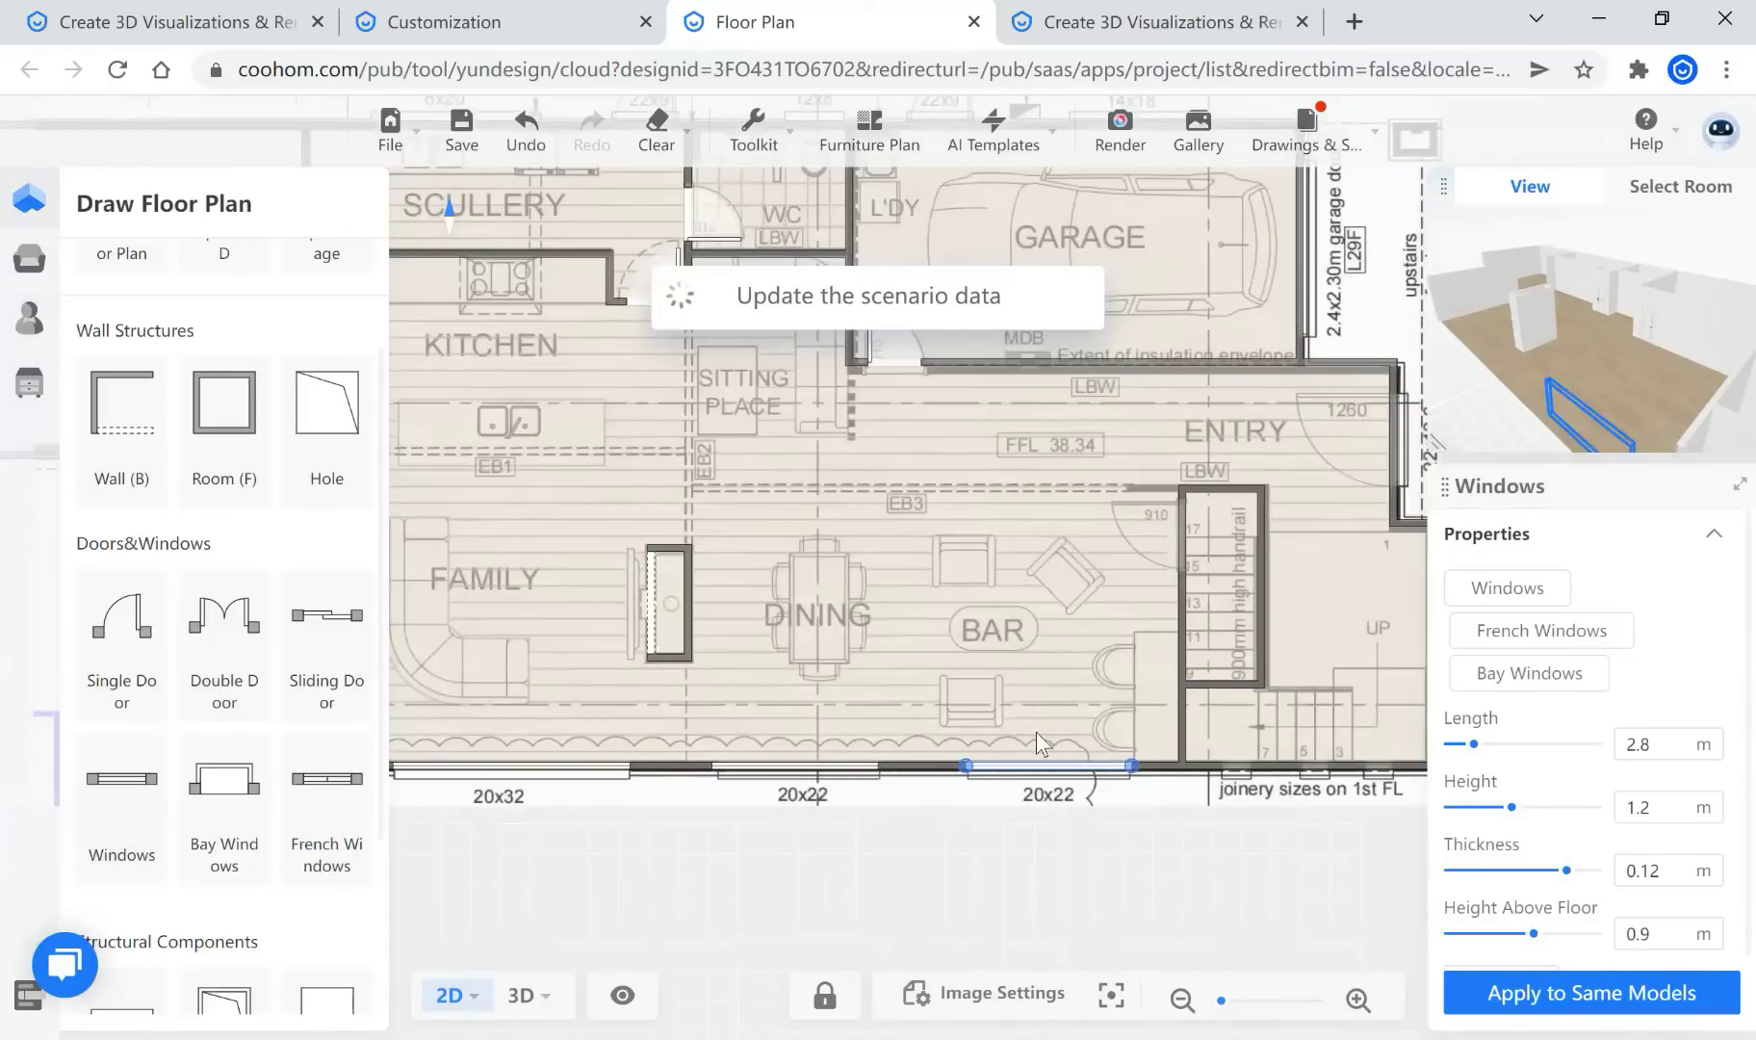
pyautogui.click(976, 930)
# Place a window about 3.6 m long in the lounge's lower outer wall at the 22x30 EL1 mark
pyautogui.scroll(-2, 975, 930)
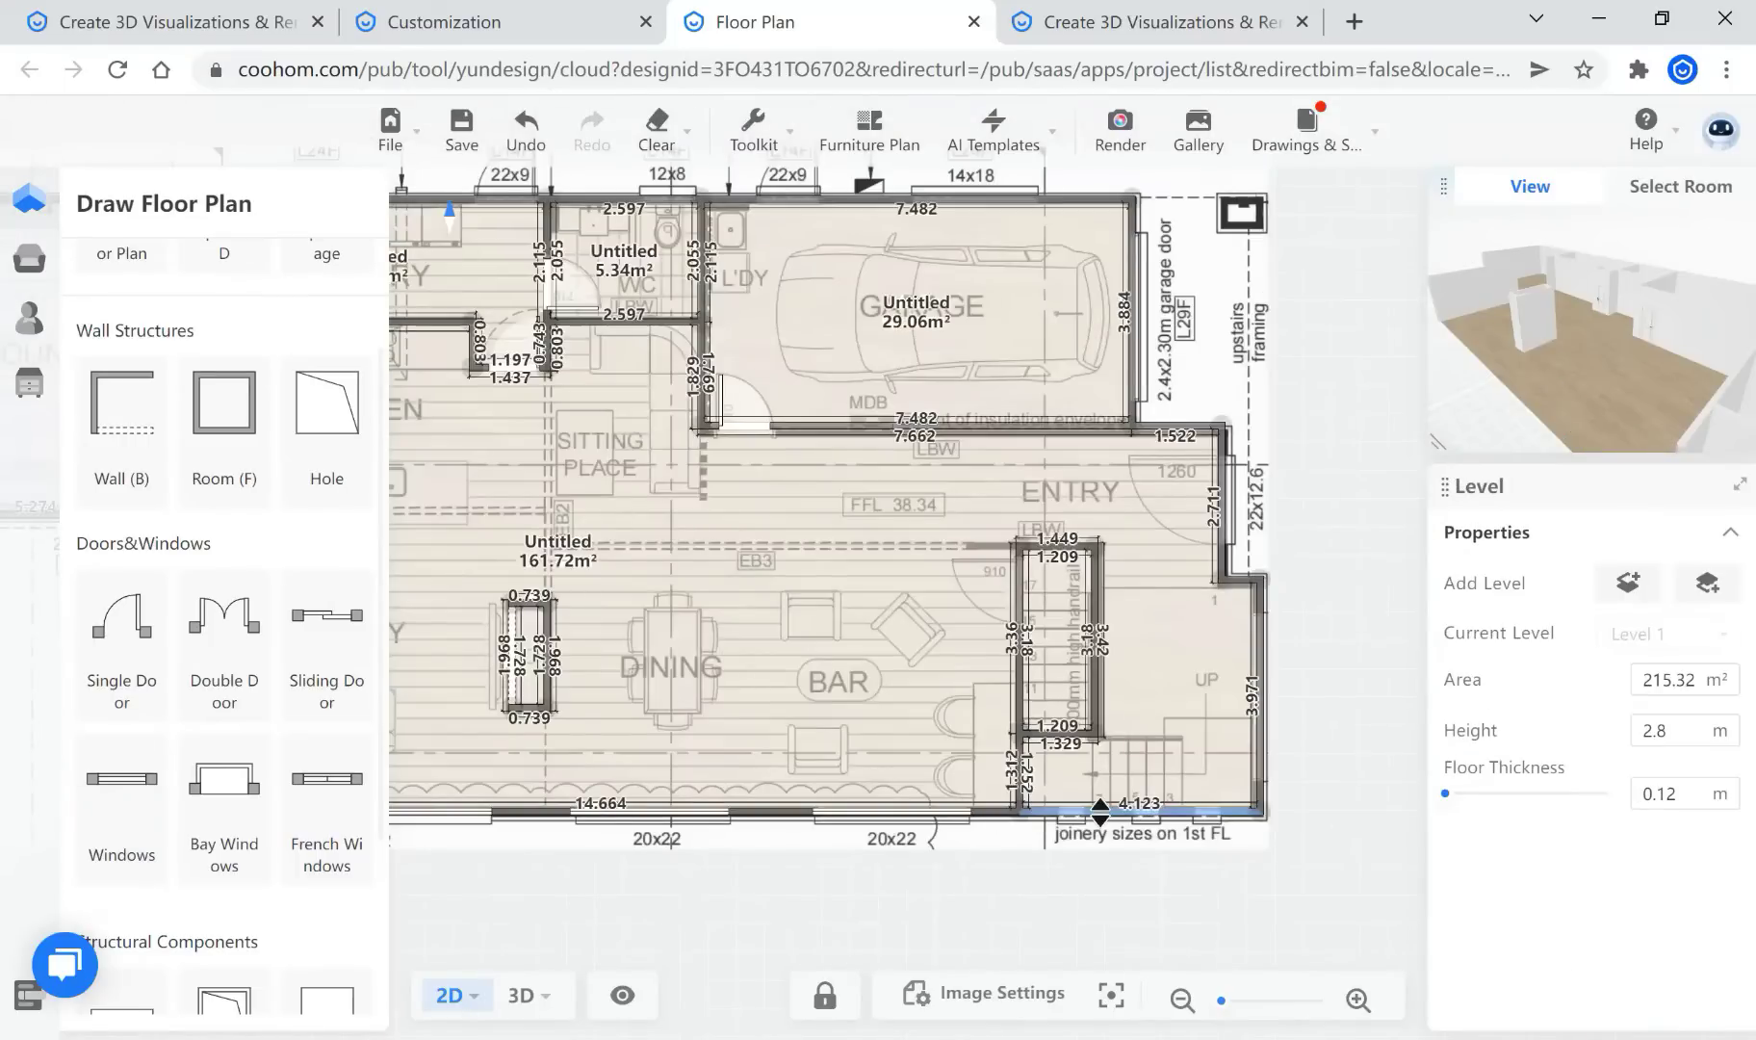
pyautogui.scroll(-2, 1037, 838)
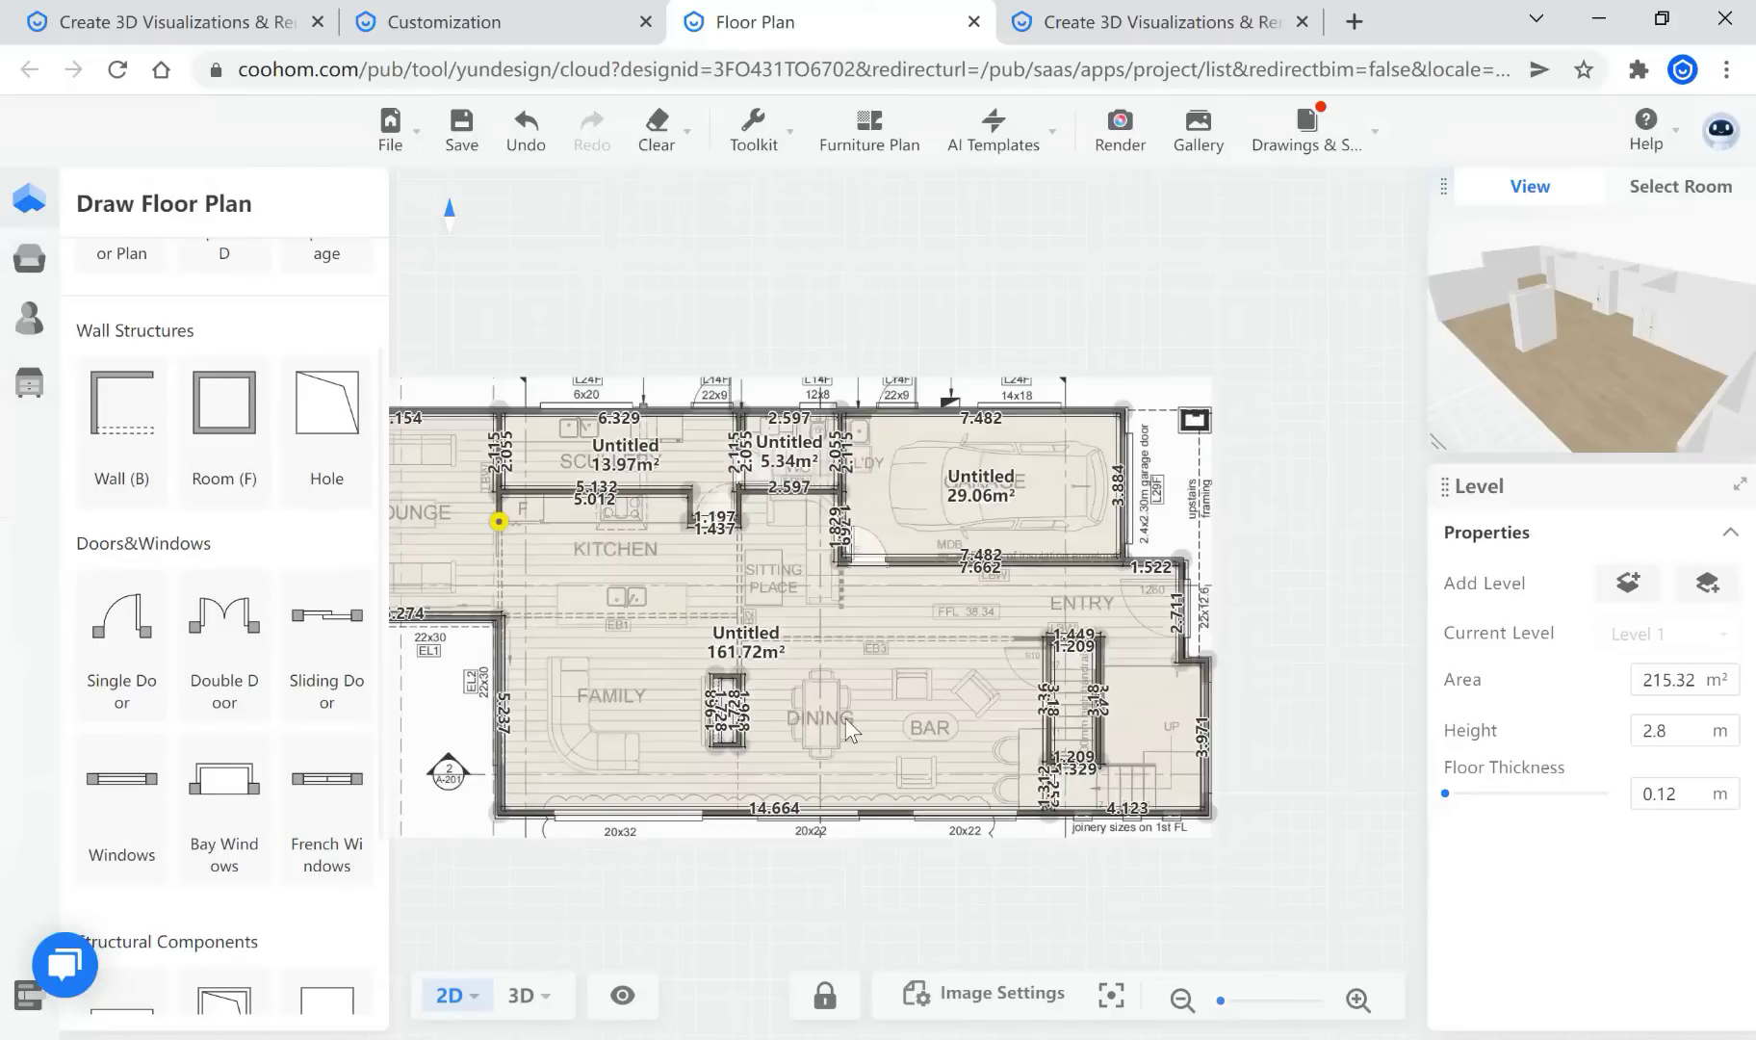
pyautogui.scroll(-2, 768, 530)
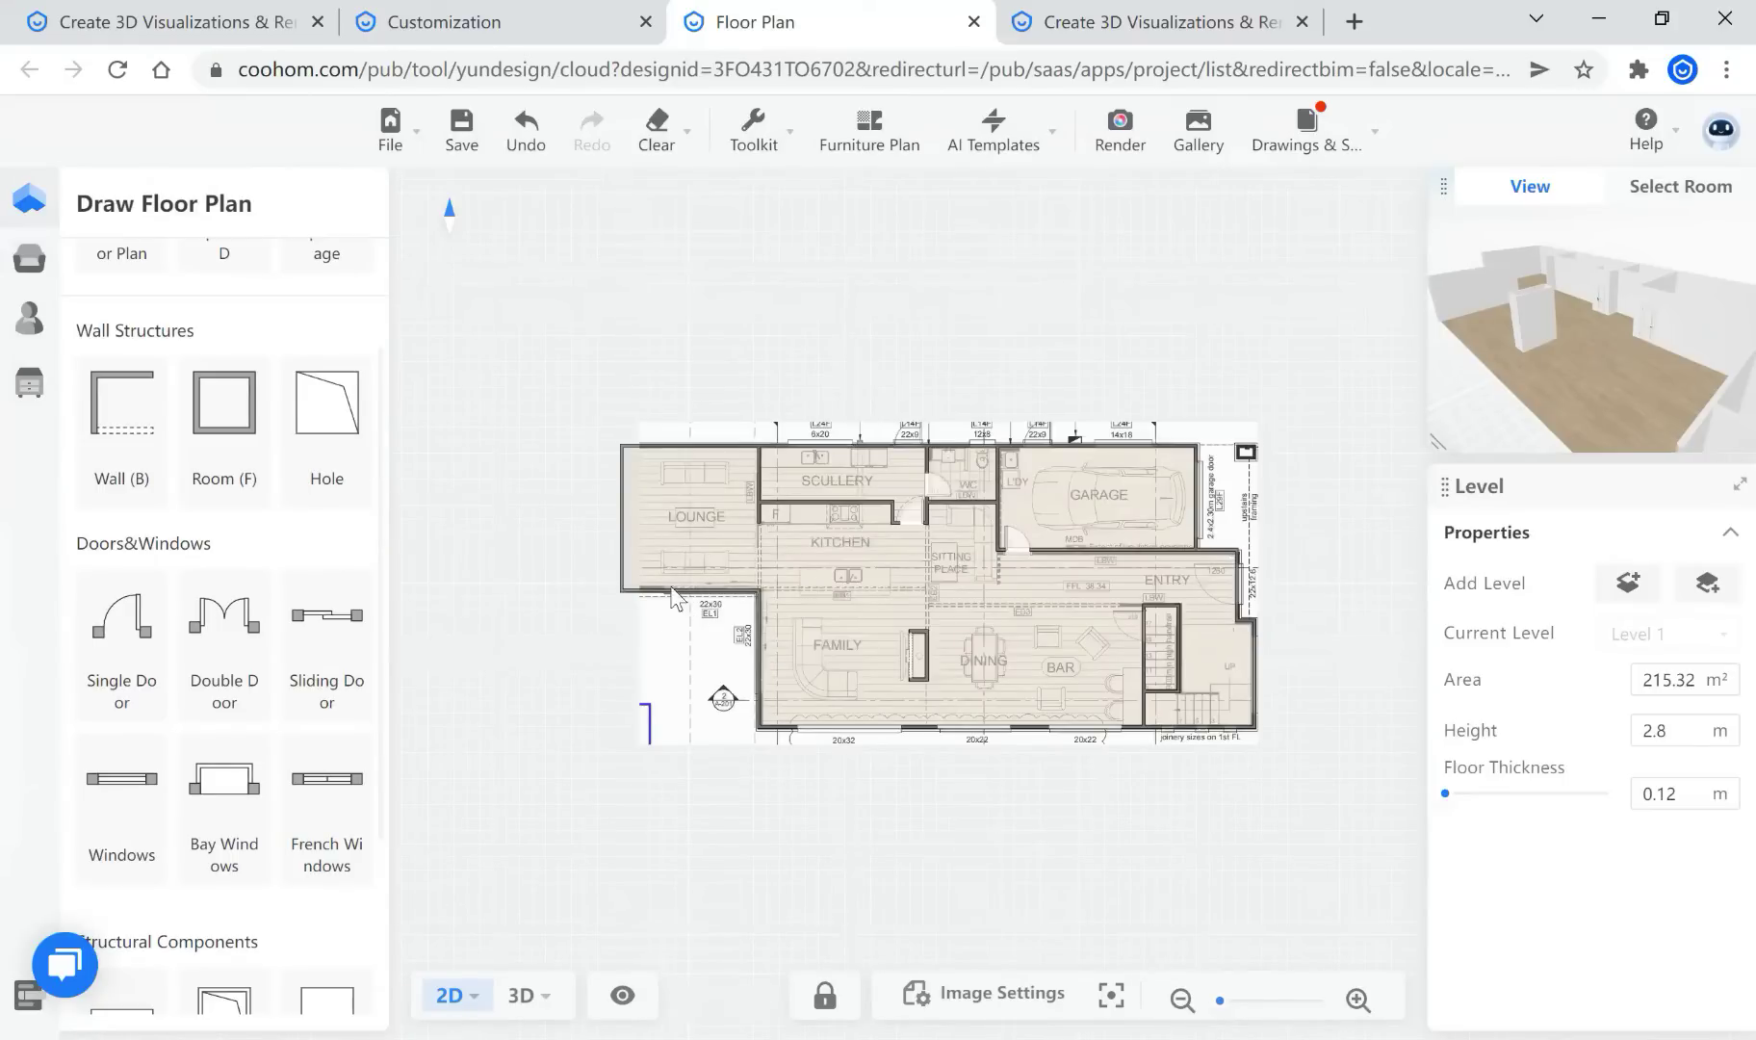
pyautogui.scroll(4, 711, 581)
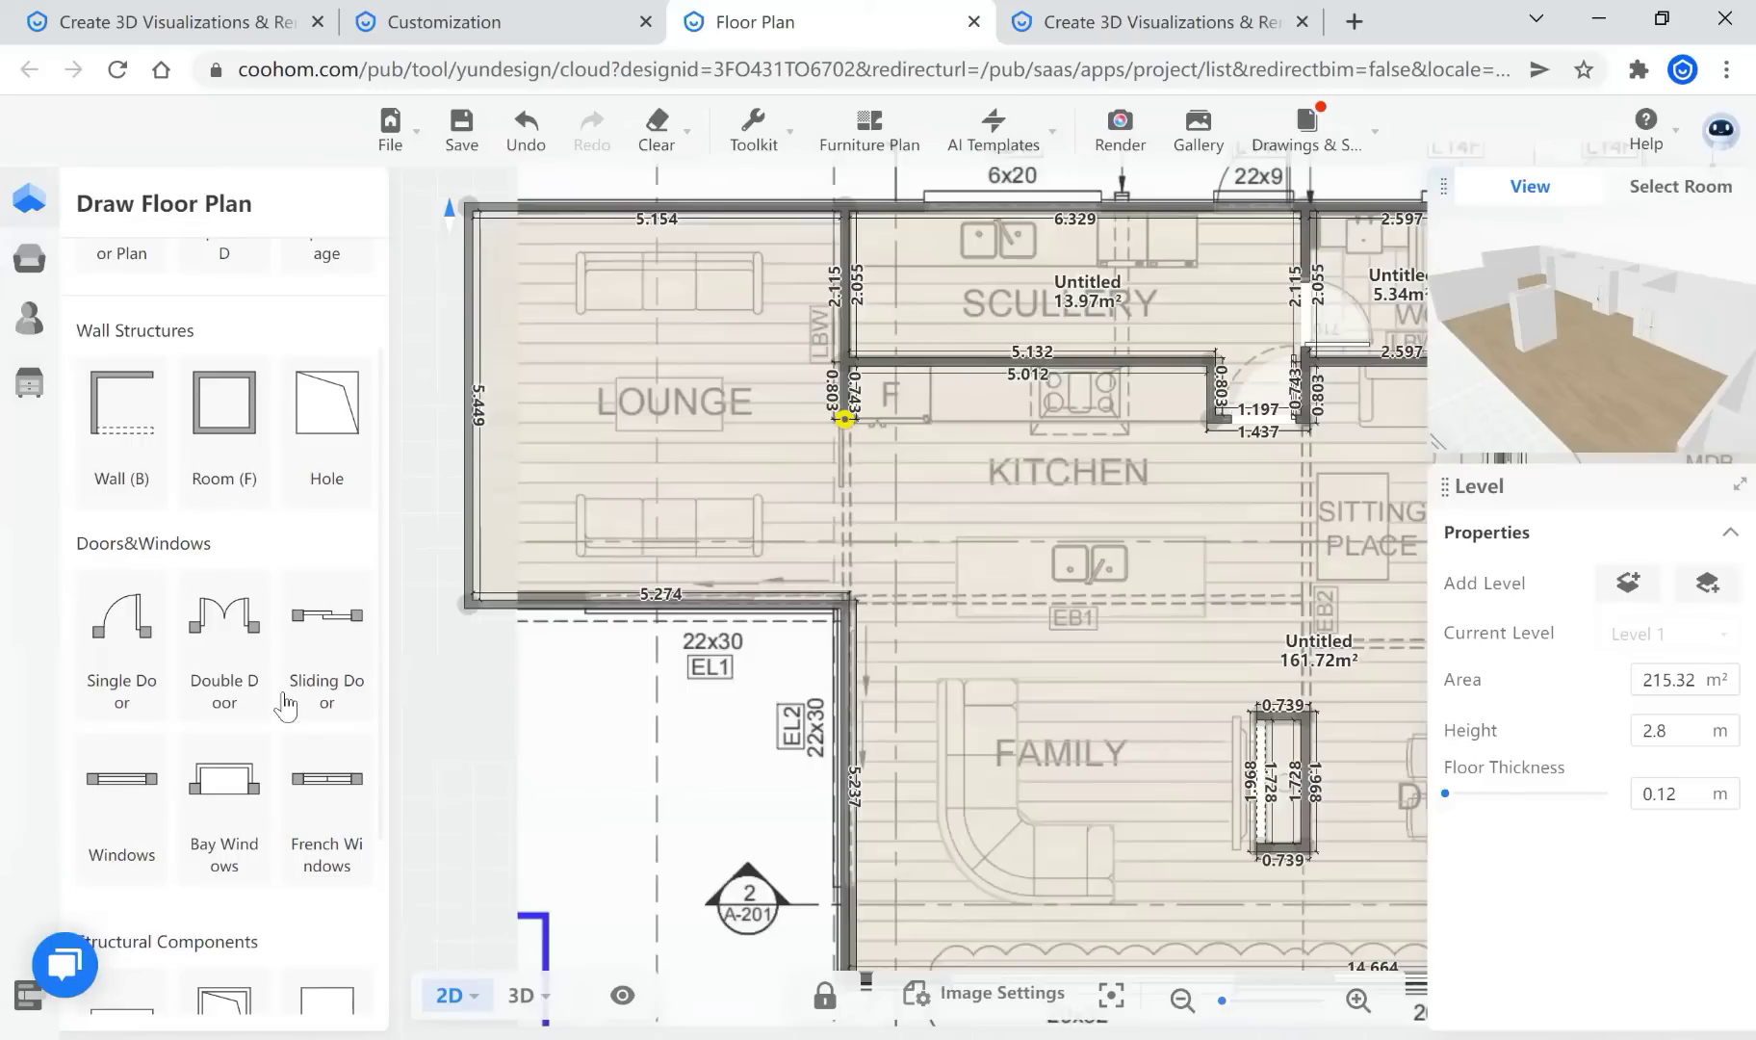
pyautogui.scroll(2, 595, 589)
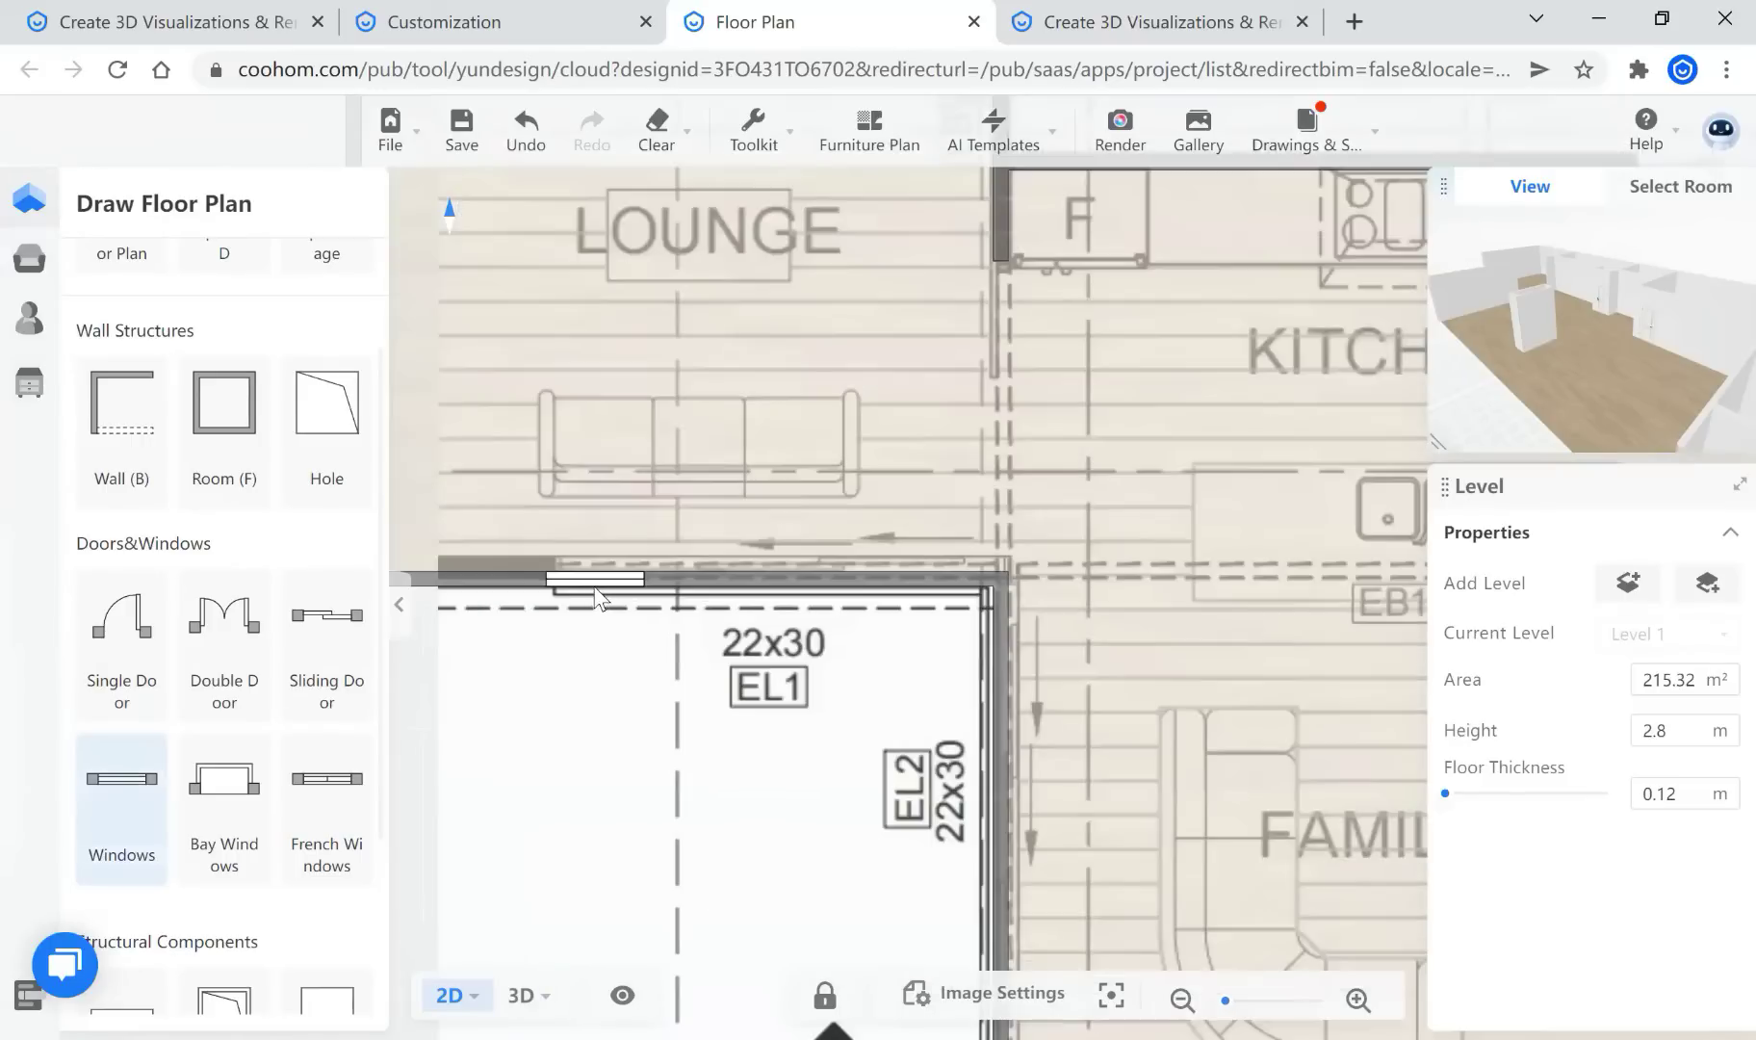
pyautogui.click(606, 586)
pyautogui.moveTo(656, 580); pyautogui.dragTo(994, 578)
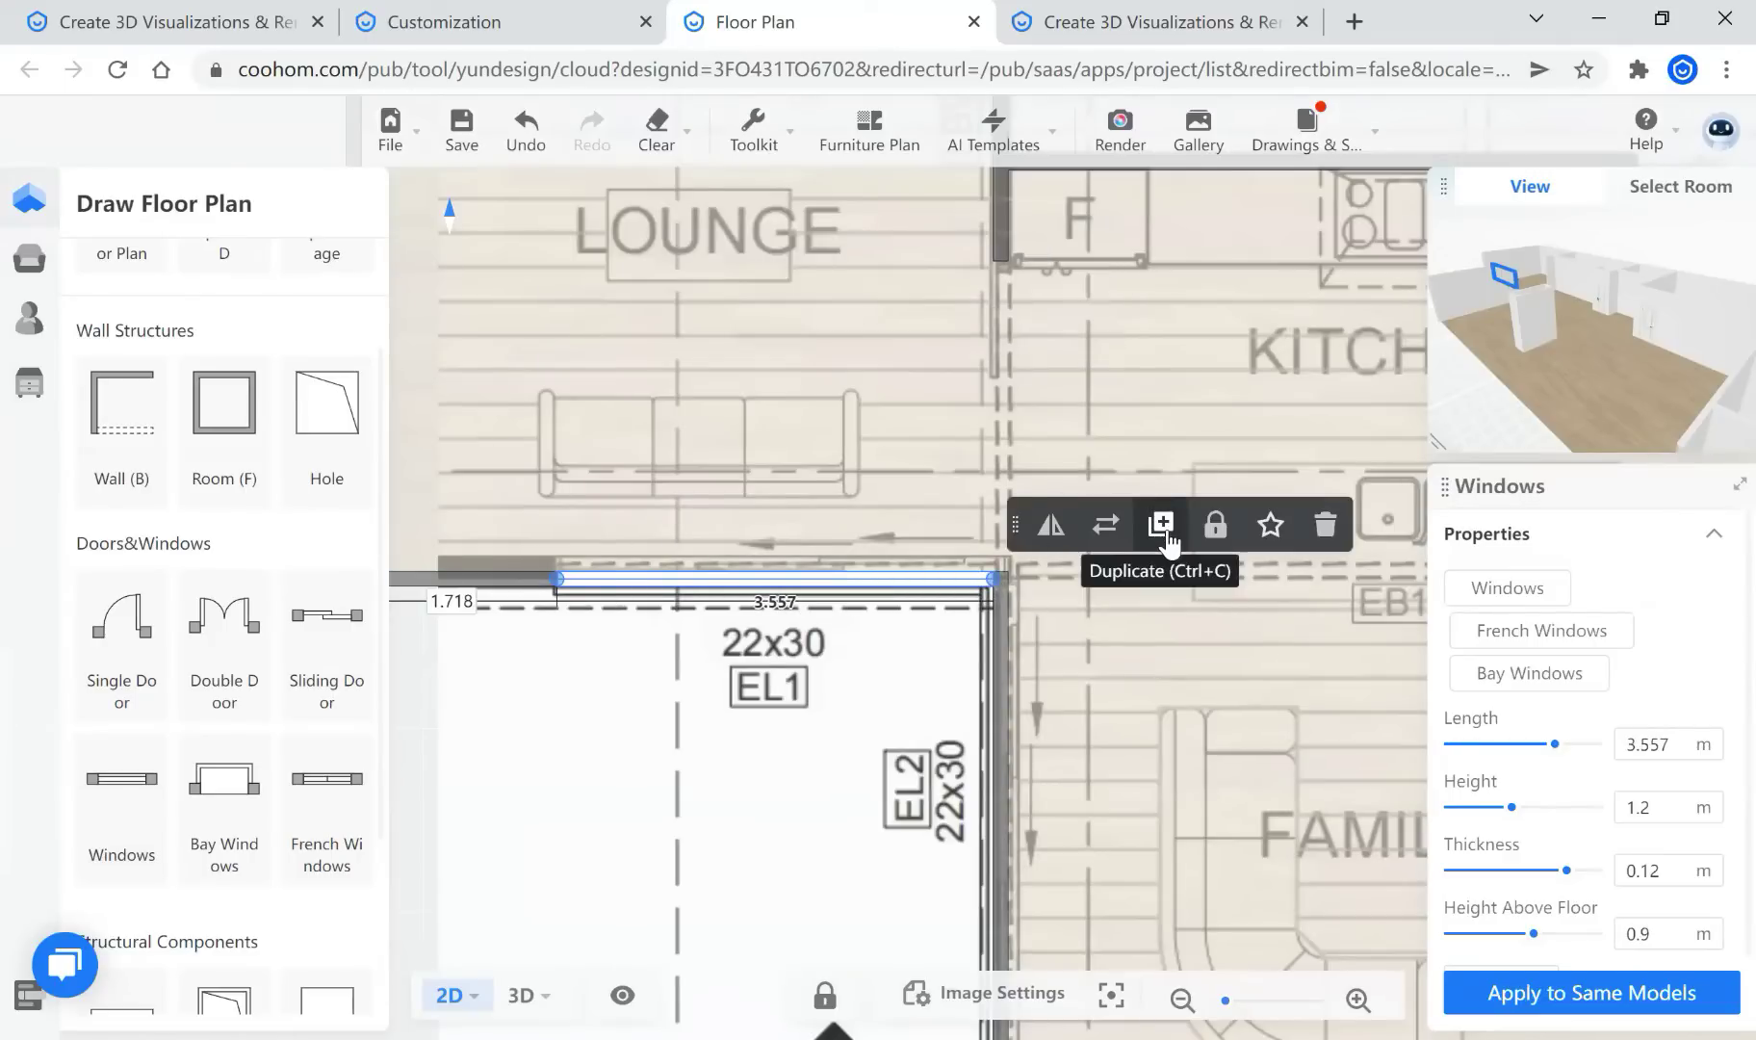
# Duplicate the lounge window onto the family room's left outer wall at the 22x30 EL2 mark
pyautogui.click(1013, 680)
pyautogui.click(1011, 675)
pyautogui.scroll(-3, 844, 569)
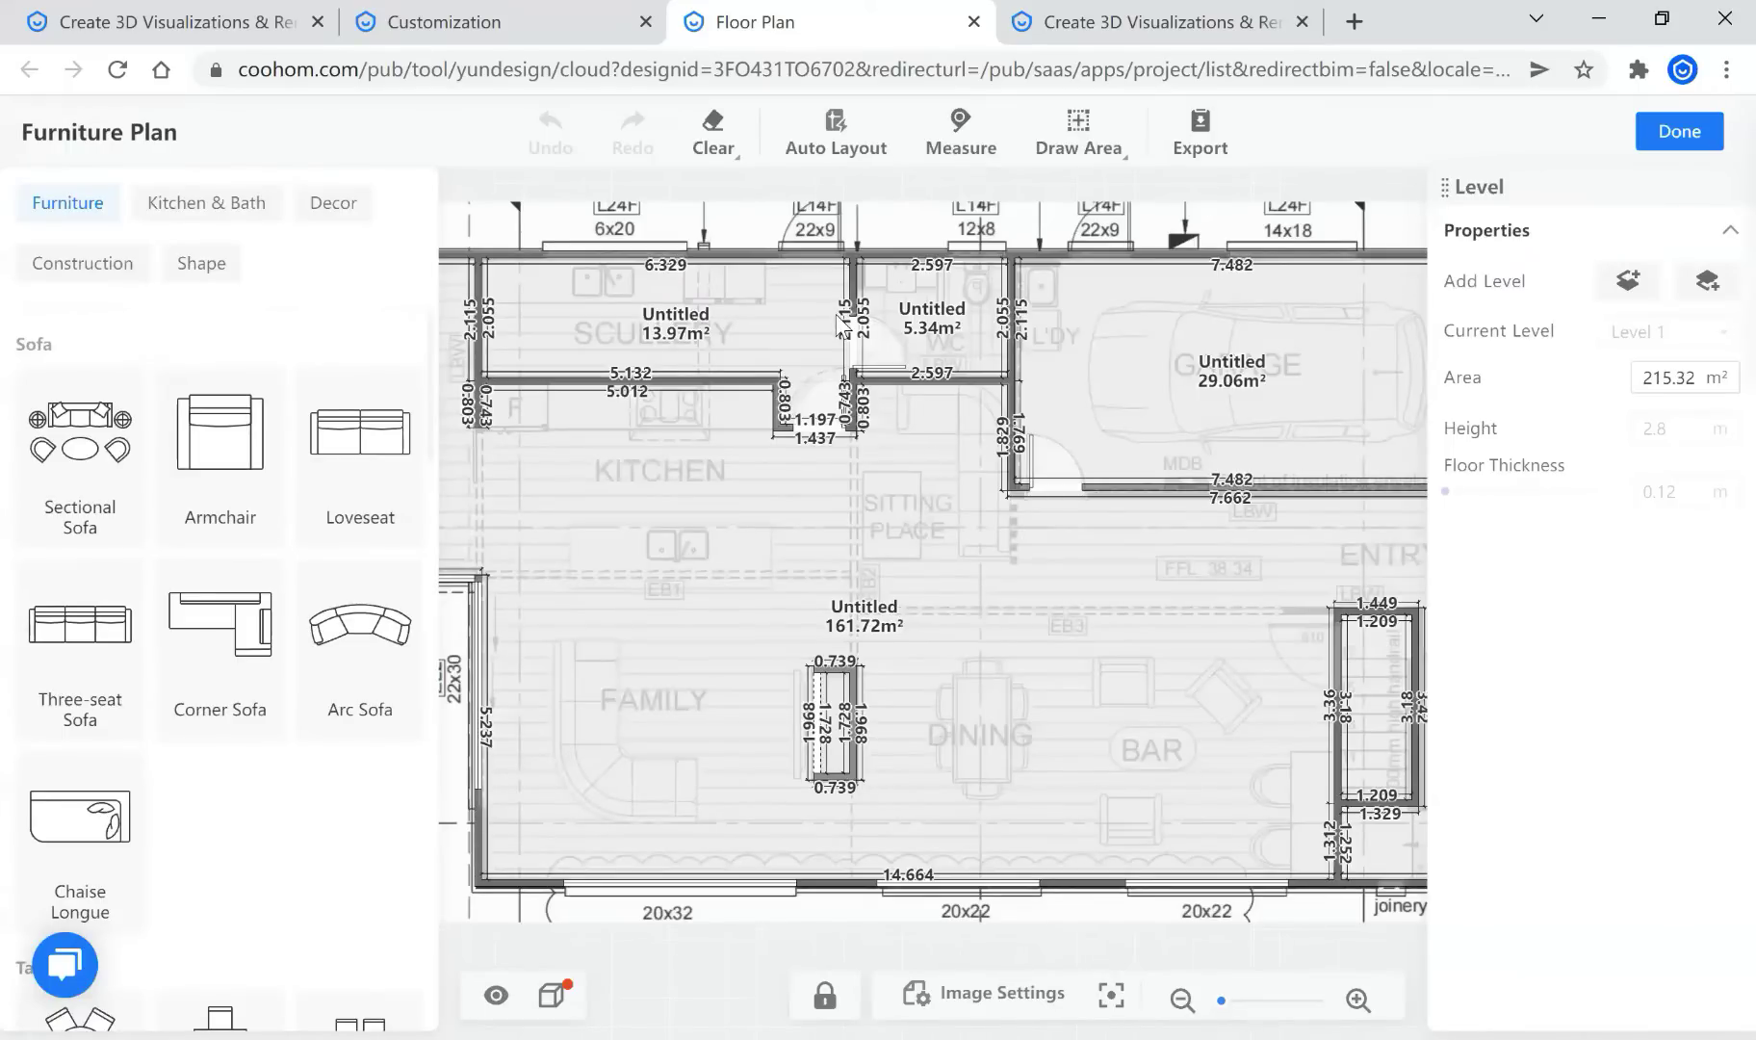
# Place a sectional sofa set at 90° near the lounge's left wall and a side table below its oval coffee table
pyautogui.scroll(-1, 837, 315)
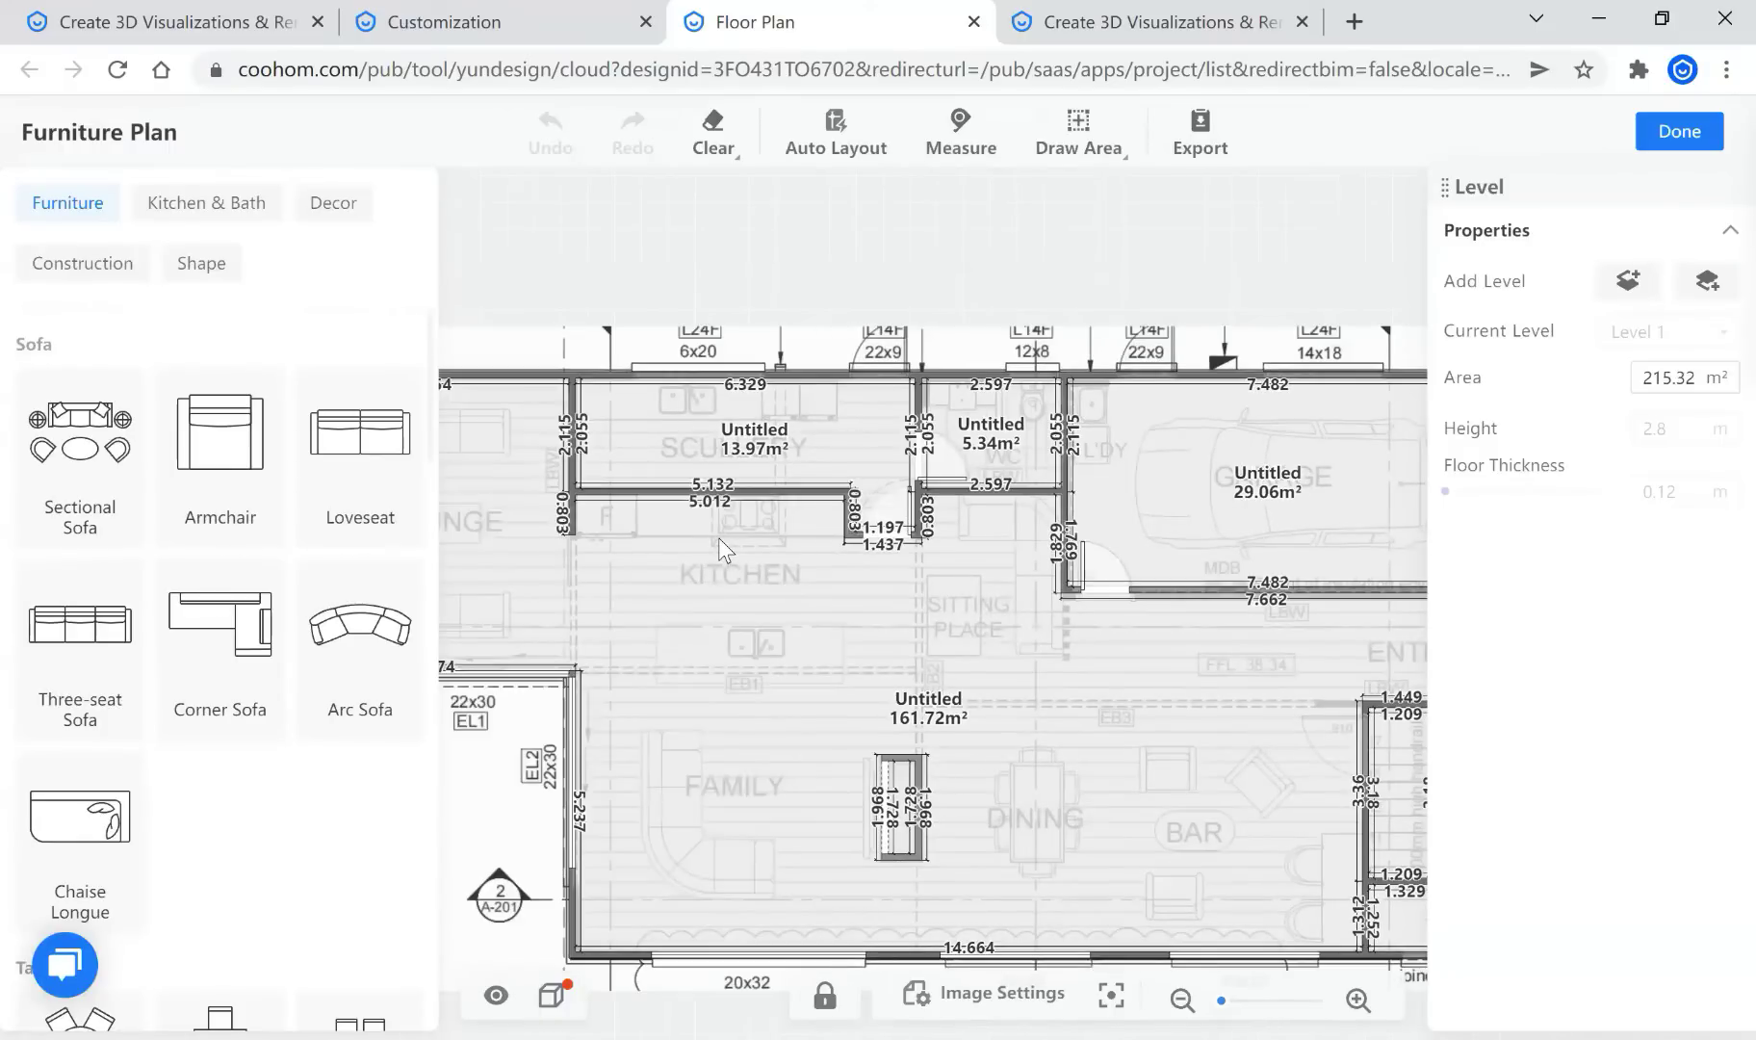
pyautogui.scroll(-2, 674, 553)
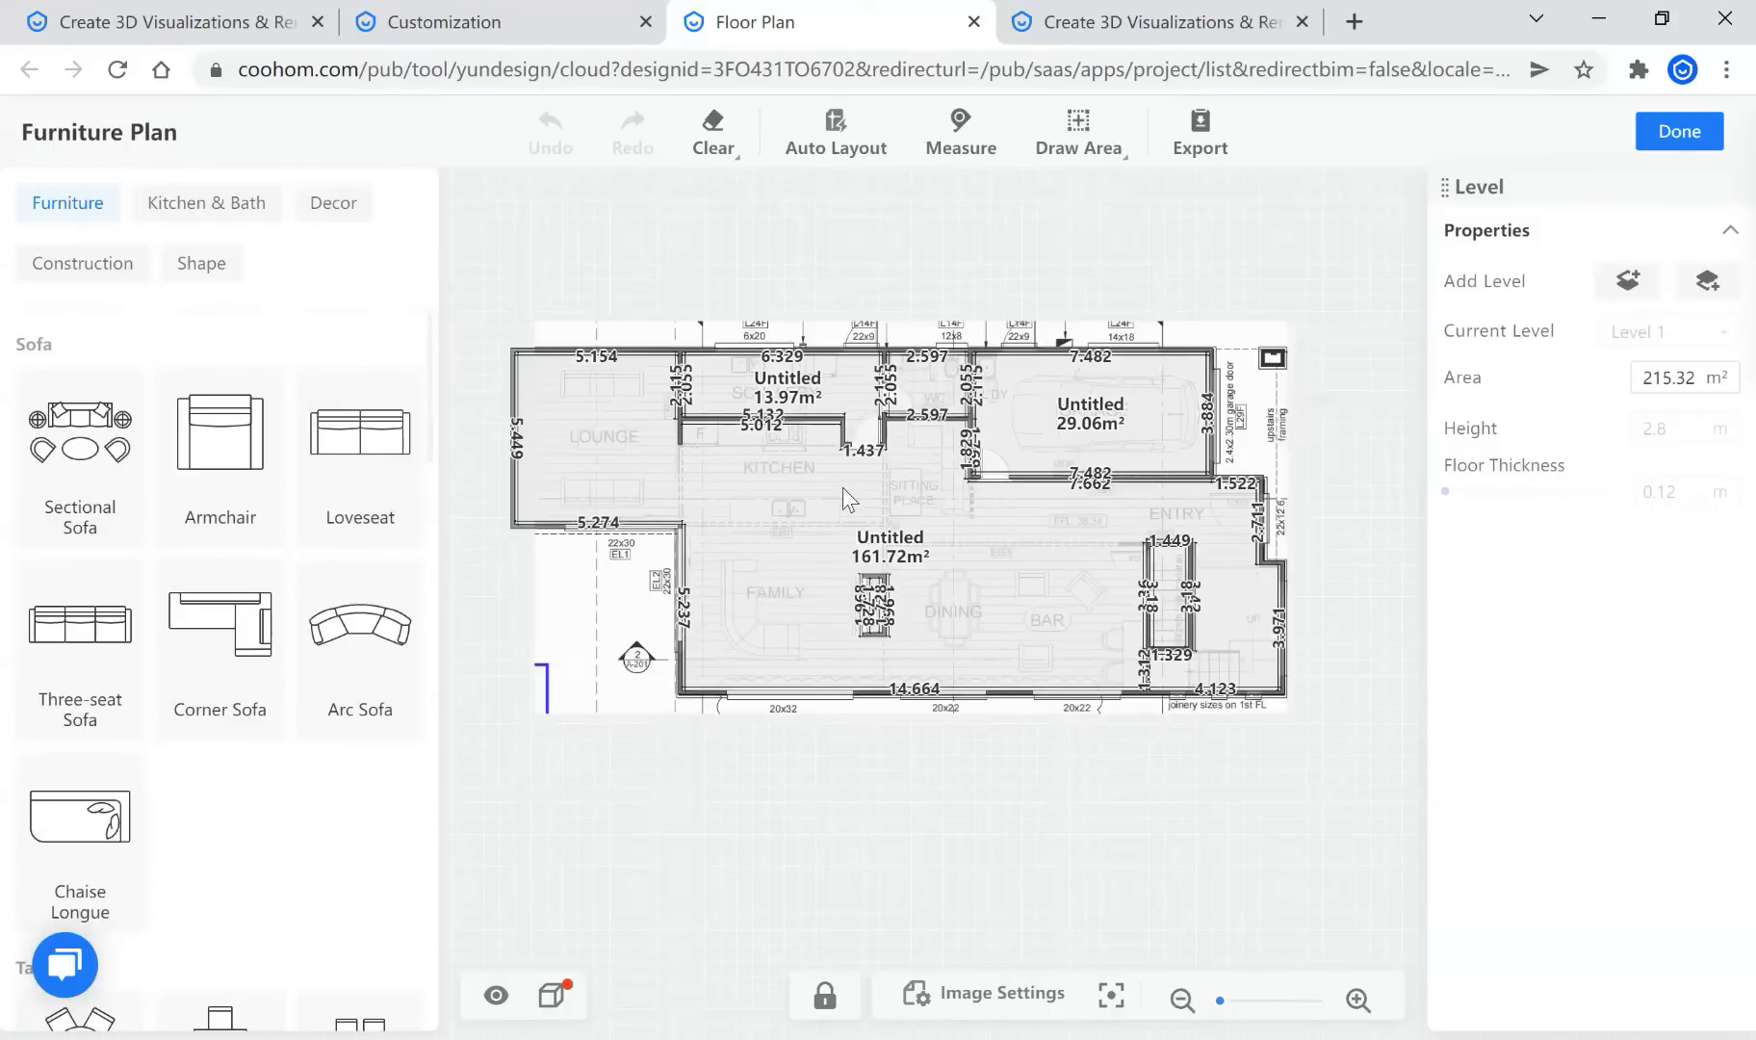
pyautogui.scroll(3, 842, 487)
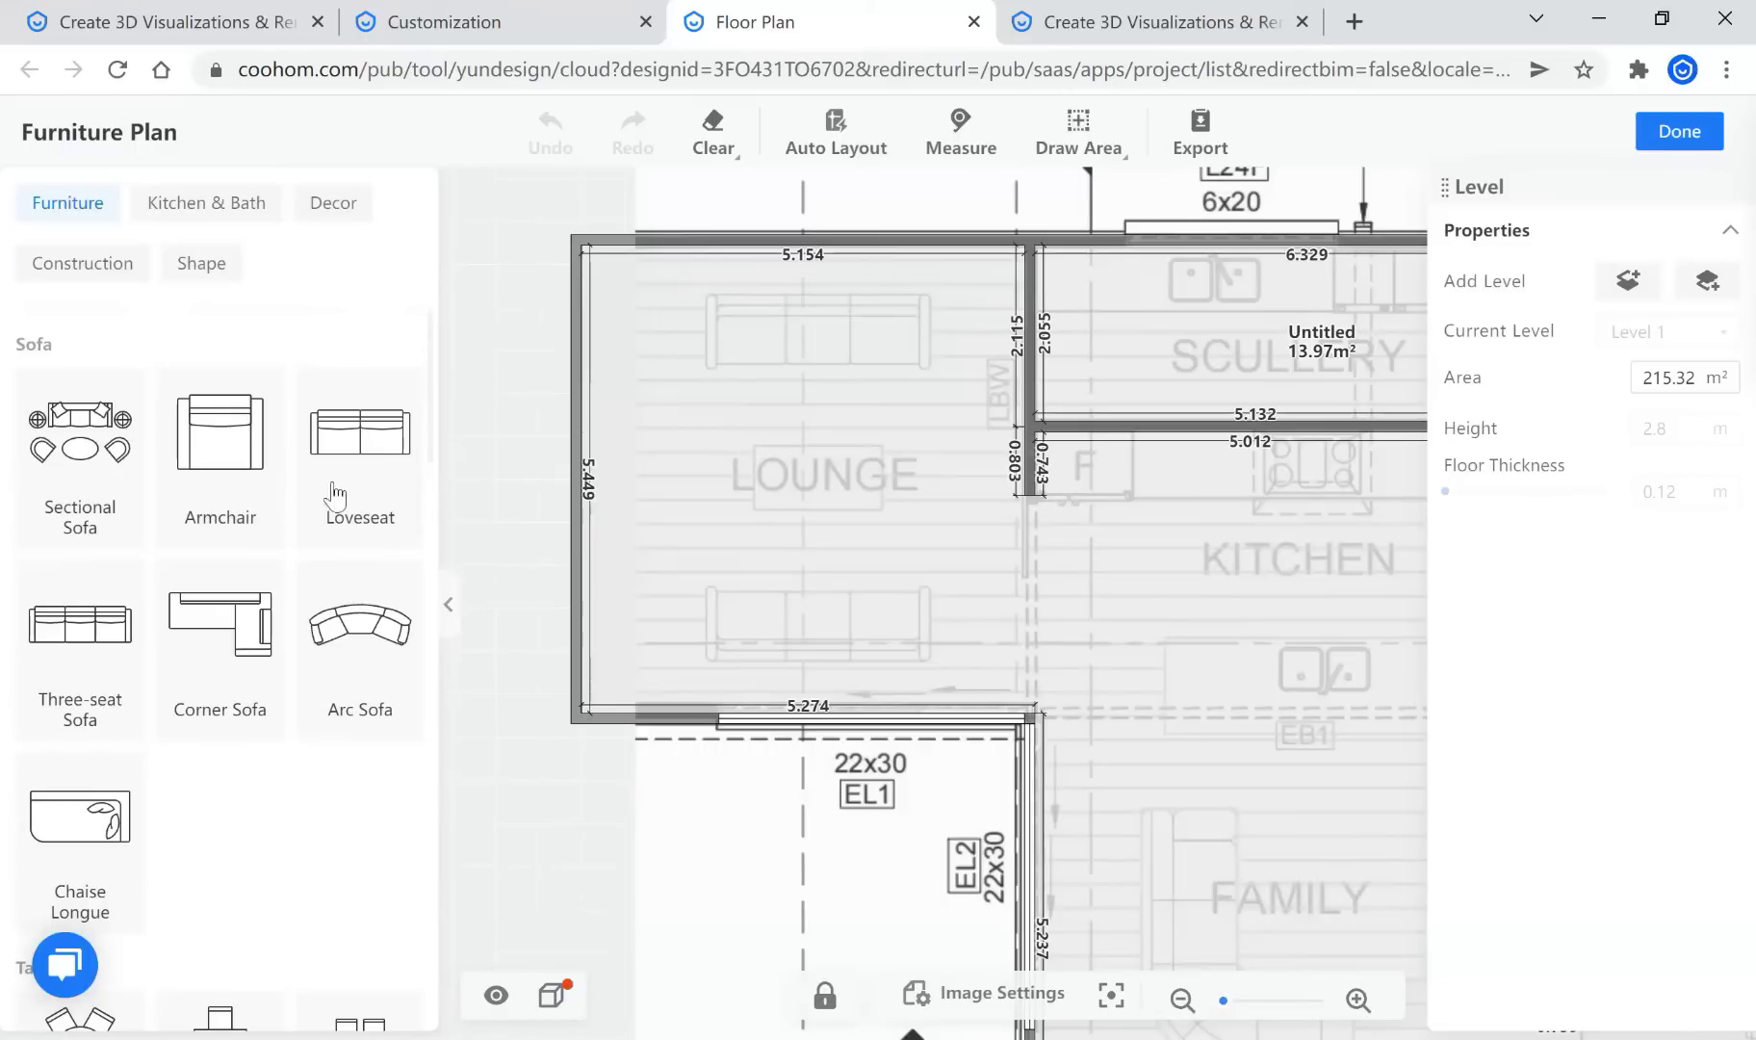
pyautogui.click(80, 452)
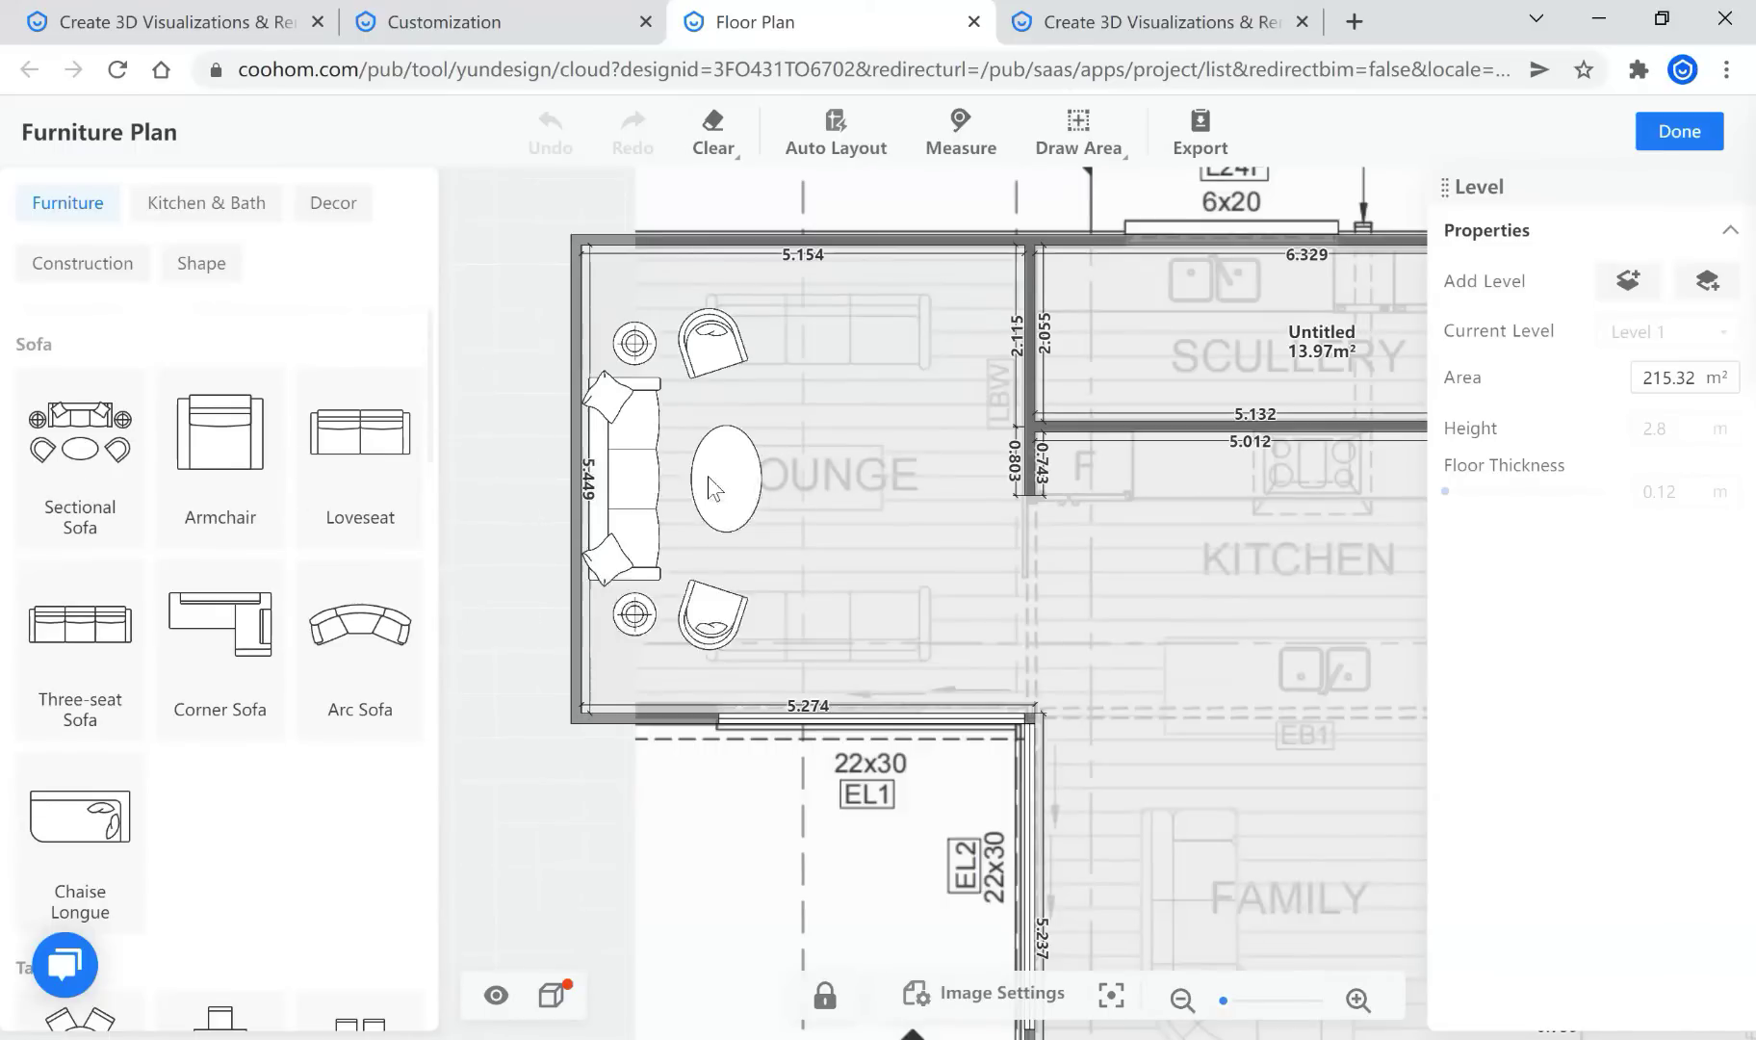
pyautogui.click(695, 495)
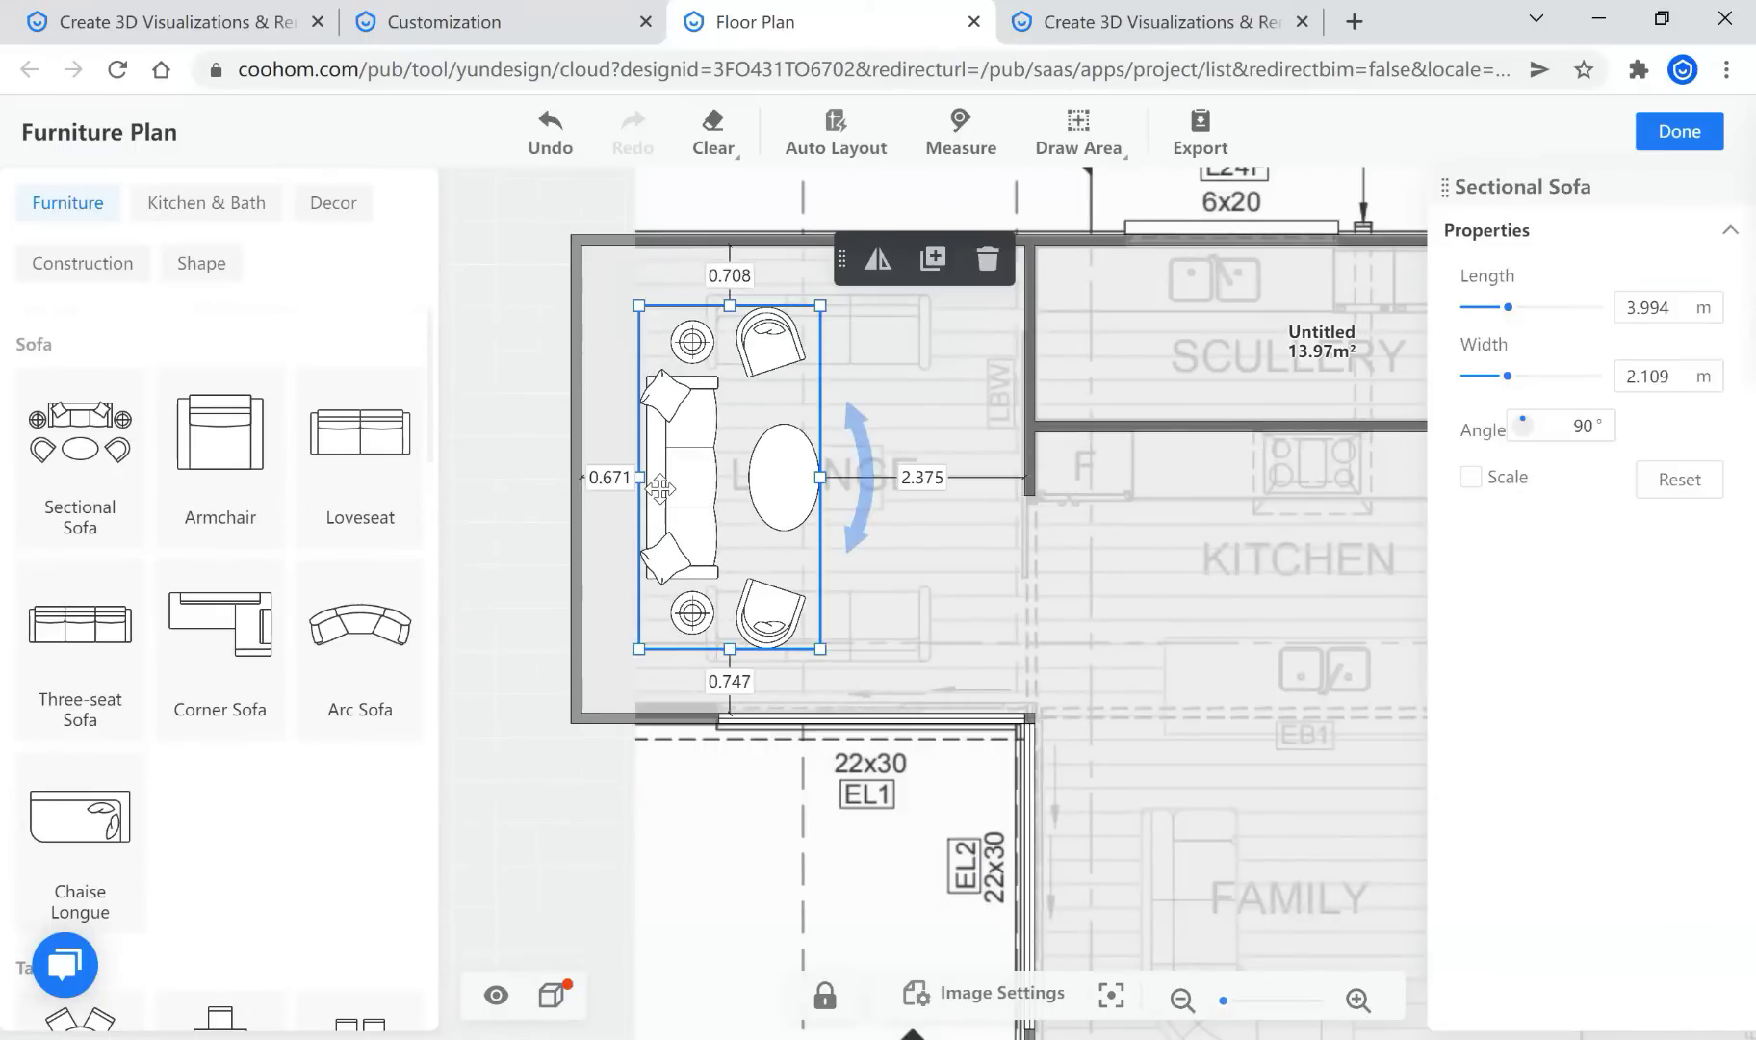
pyautogui.scroll(-1, 701, 497)
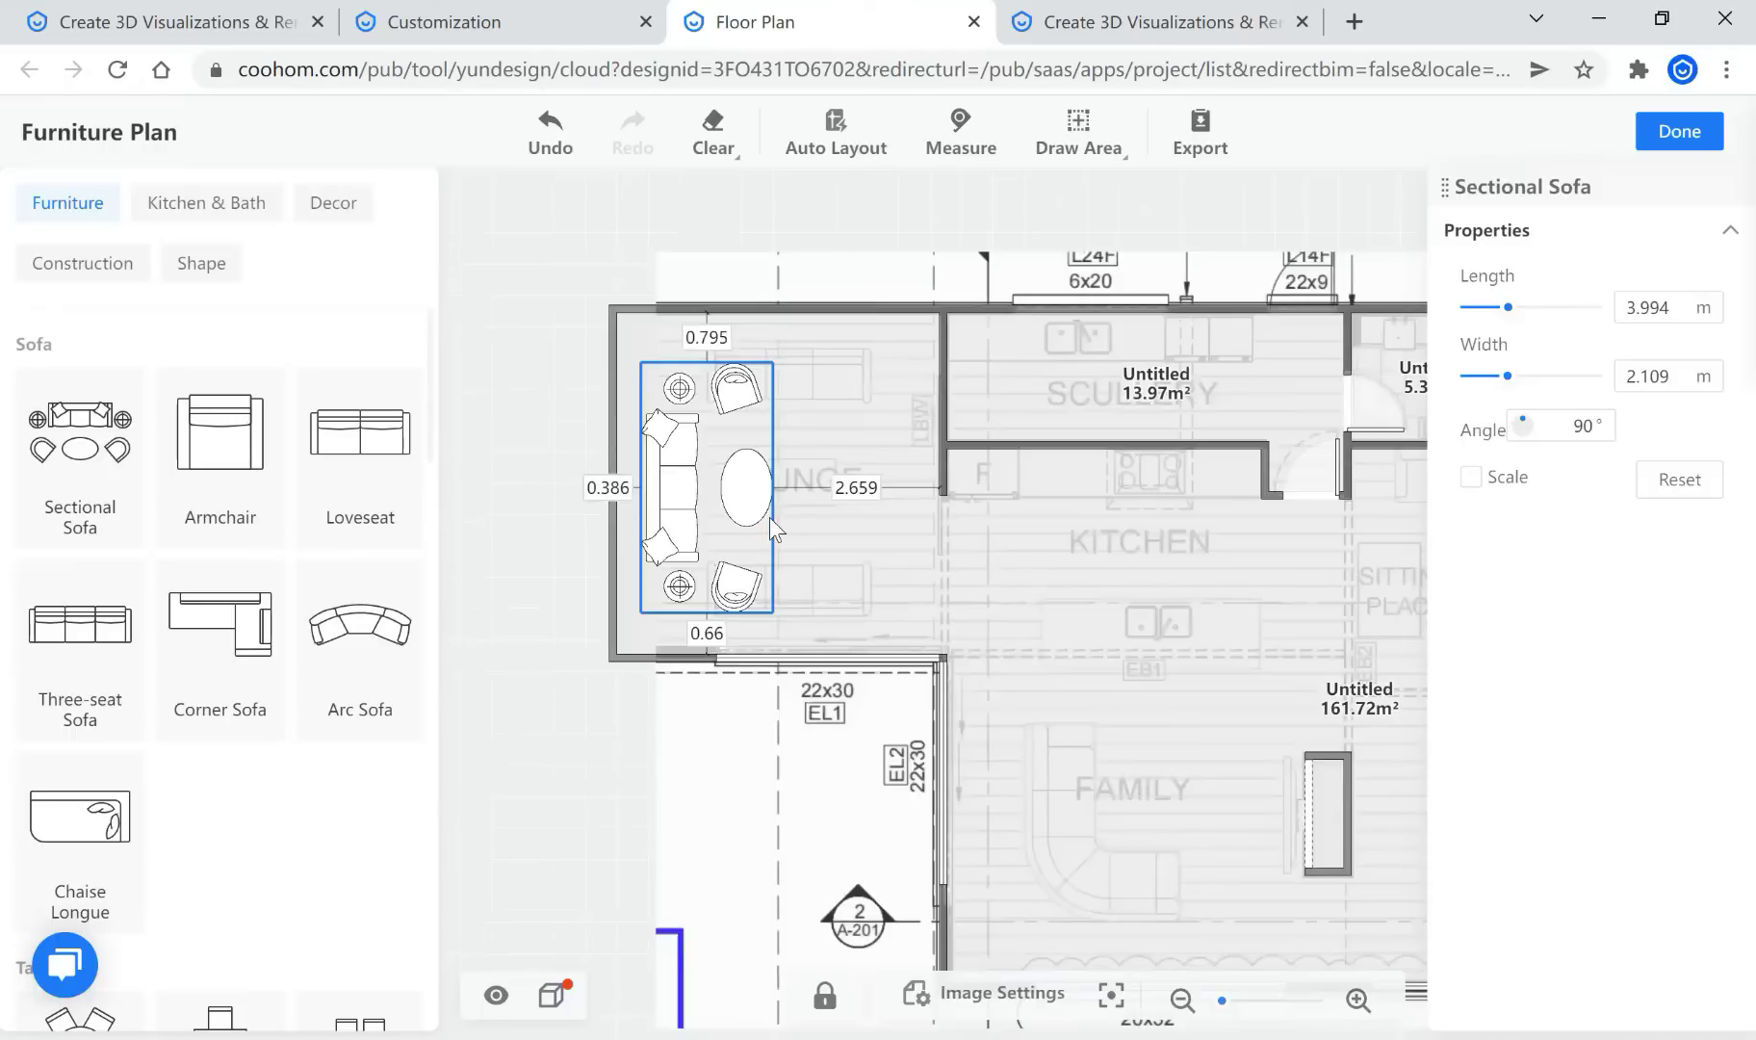
pyautogui.click(617, 602)
pyautogui.scroll(-5, 617, 601)
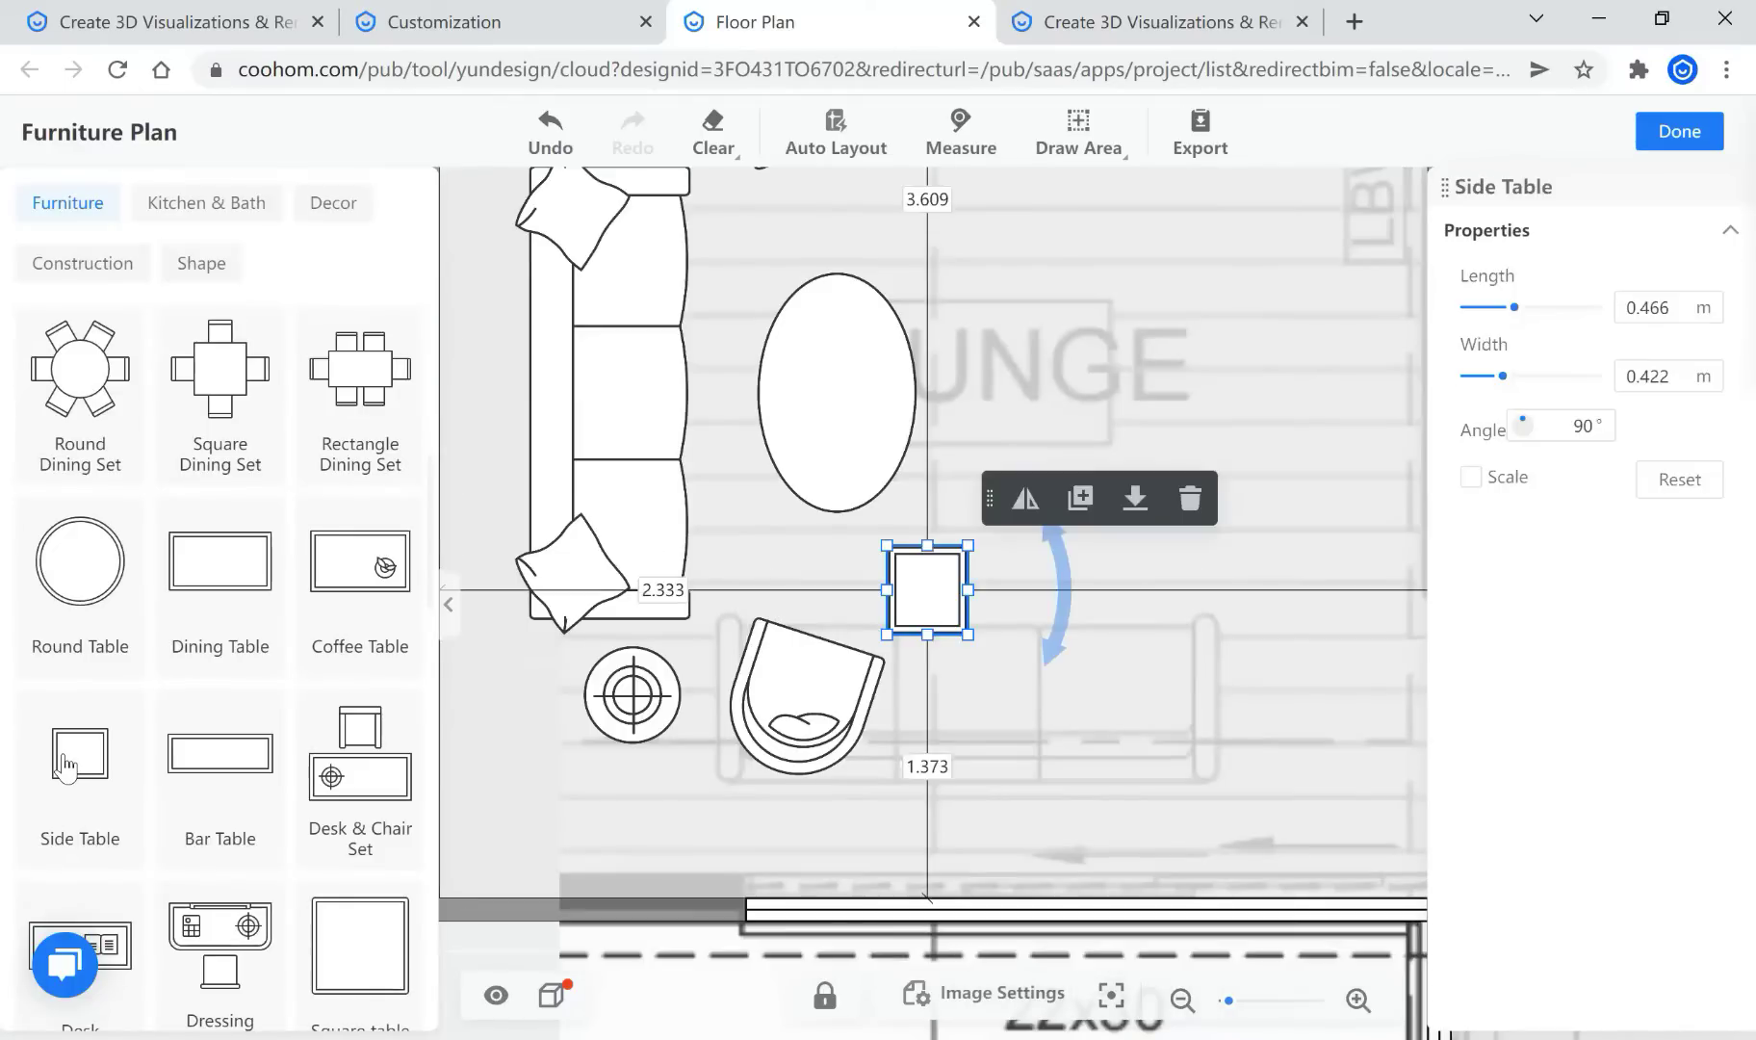
# Place a shelving unit in the lounge opposite the sofa and rotate it to -90°
pyautogui.scroll(-5, 222, 674)
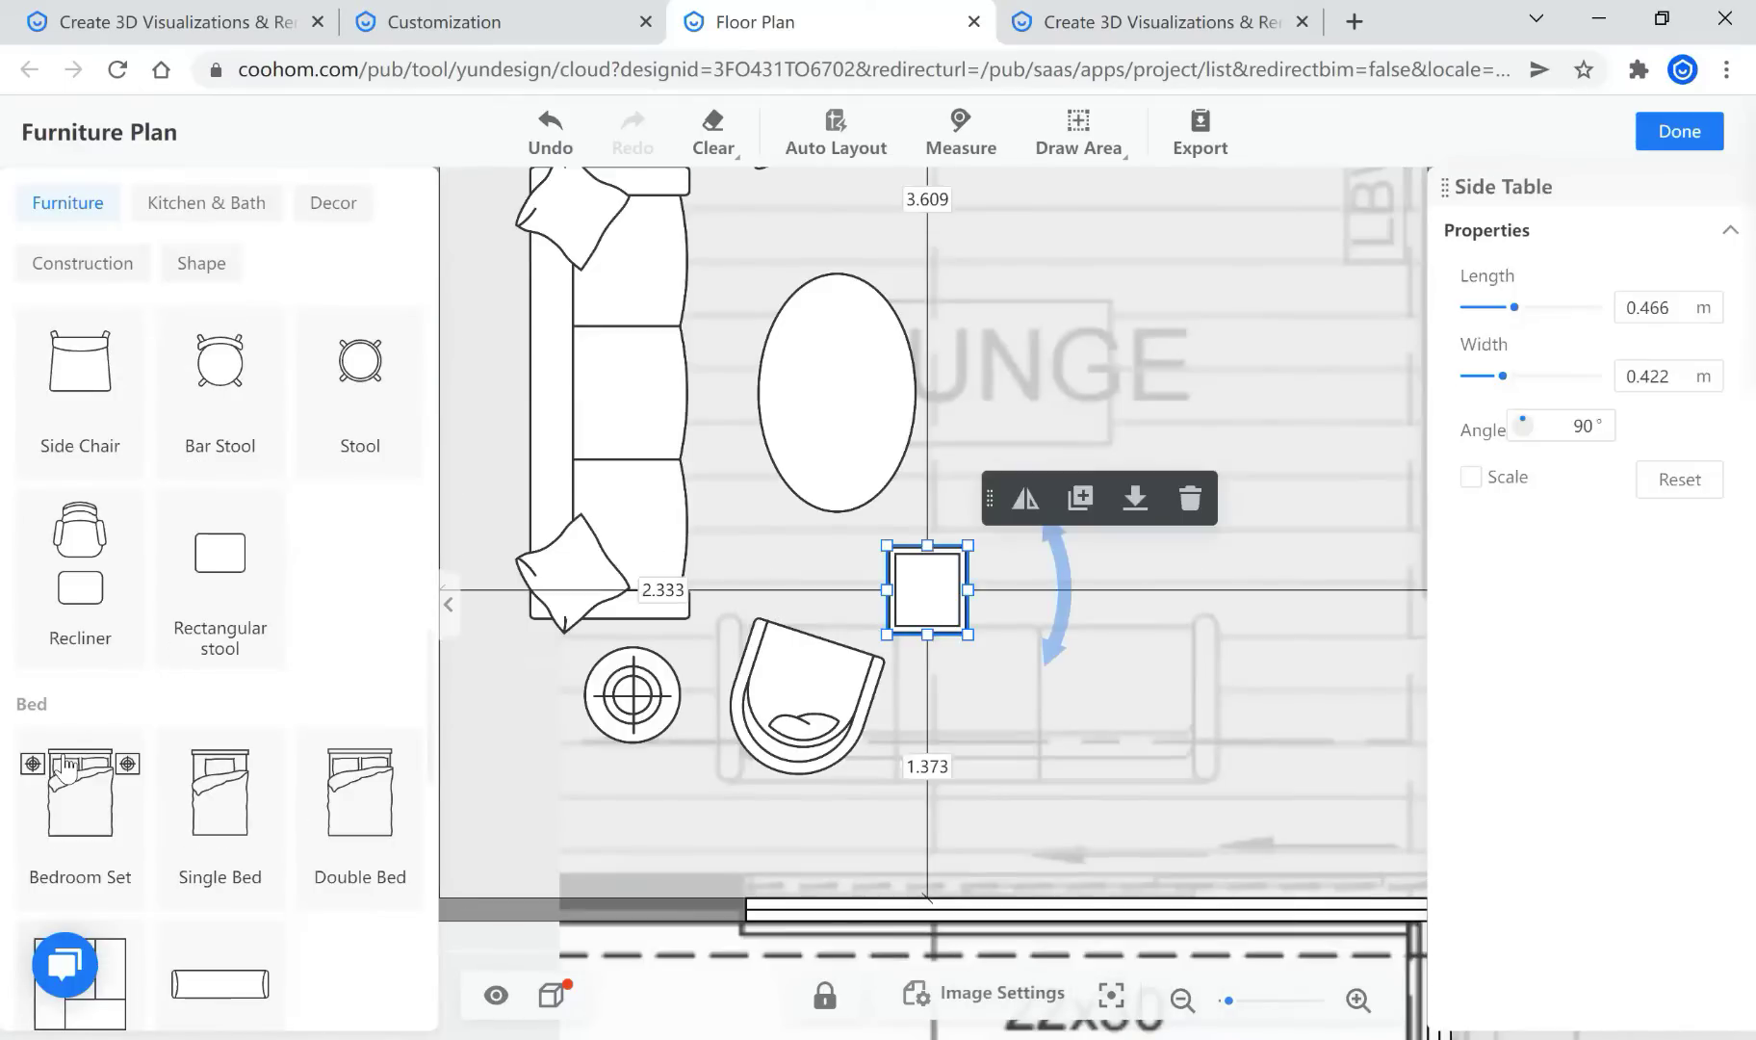
pyautogui.scroll(-3, 86, 723)
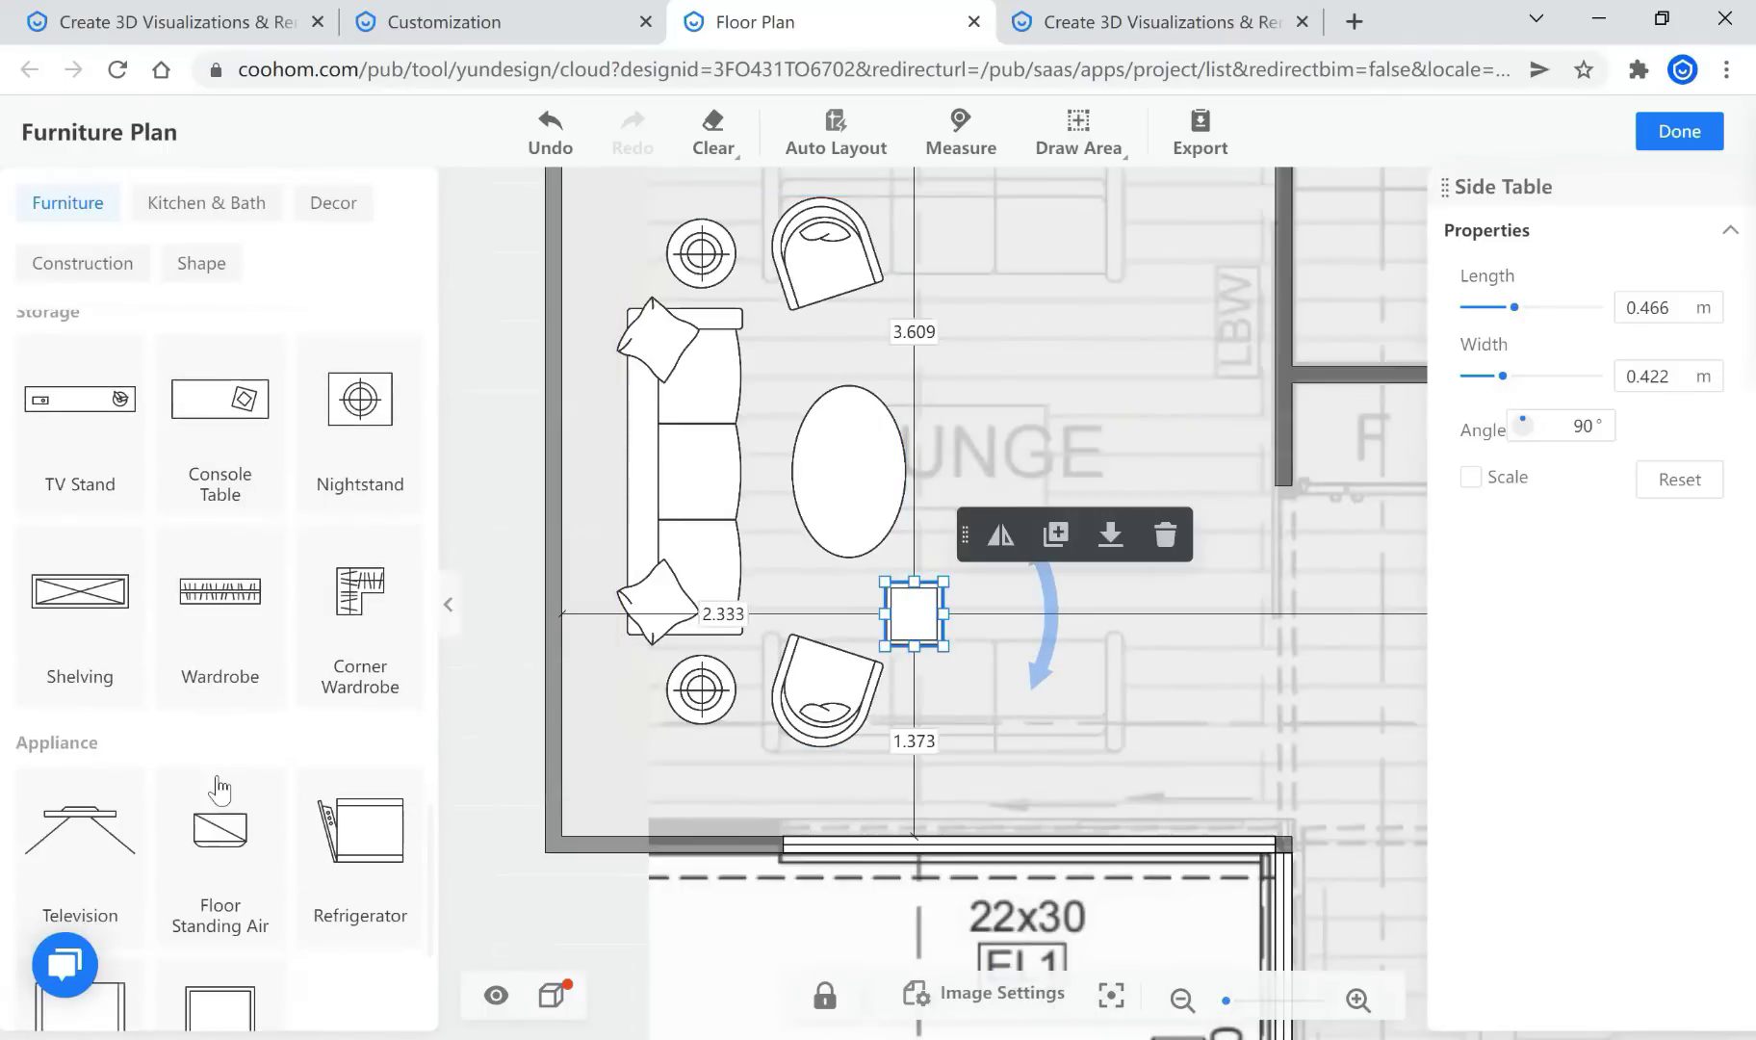
pyautogui.scroll(-3, 221, 766)
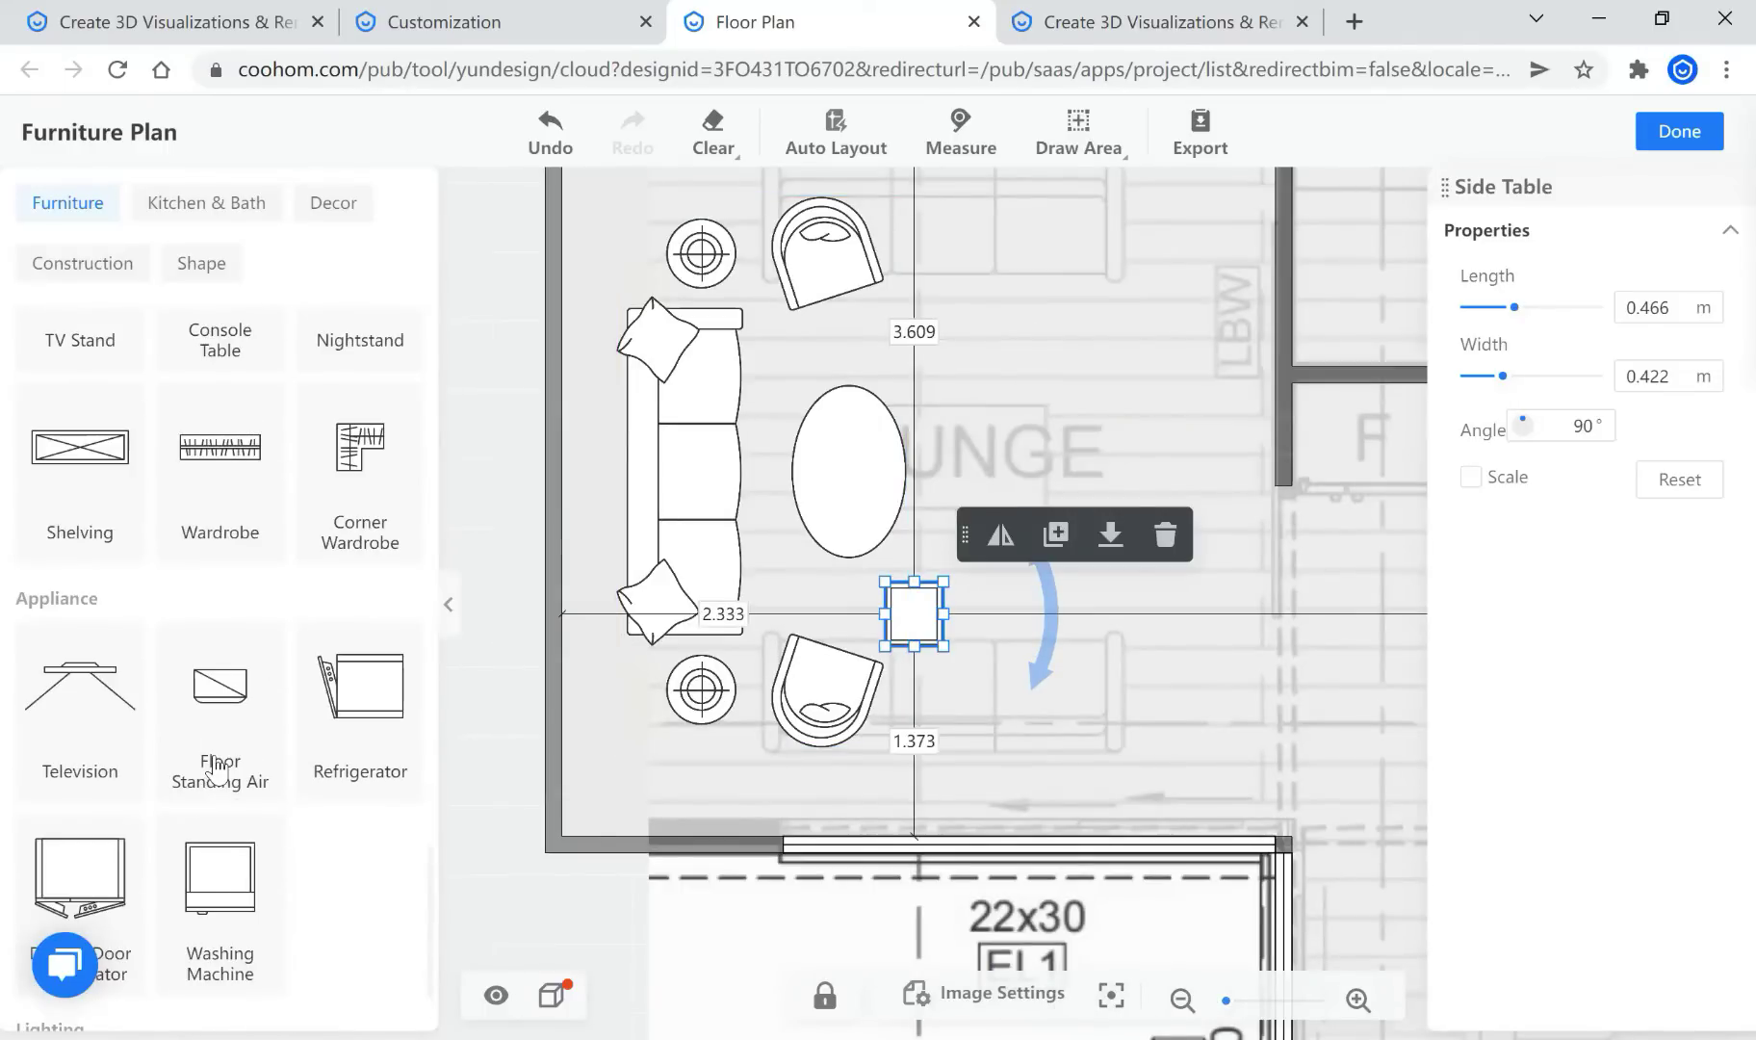
pyautogui.scroll(4, 317, 743)
pyautogui.scroll(-1, 318, 743)
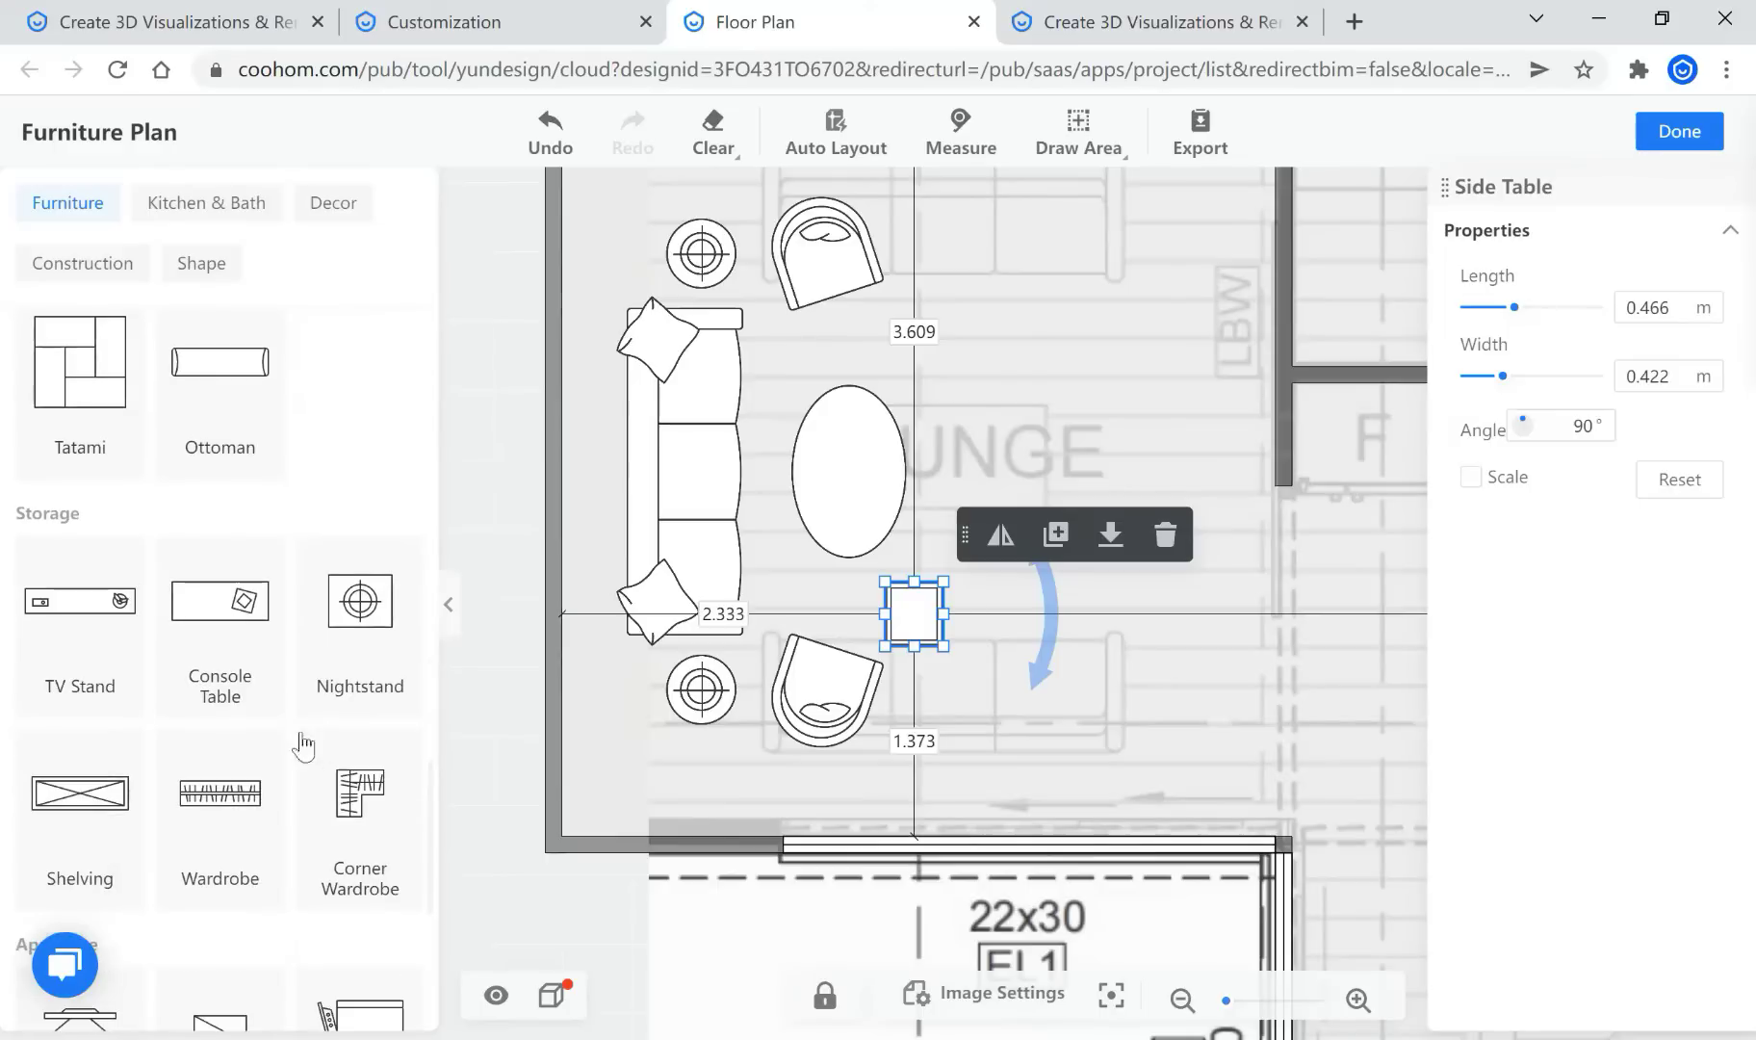
pyautogui.scroll(-5, 97, 797)
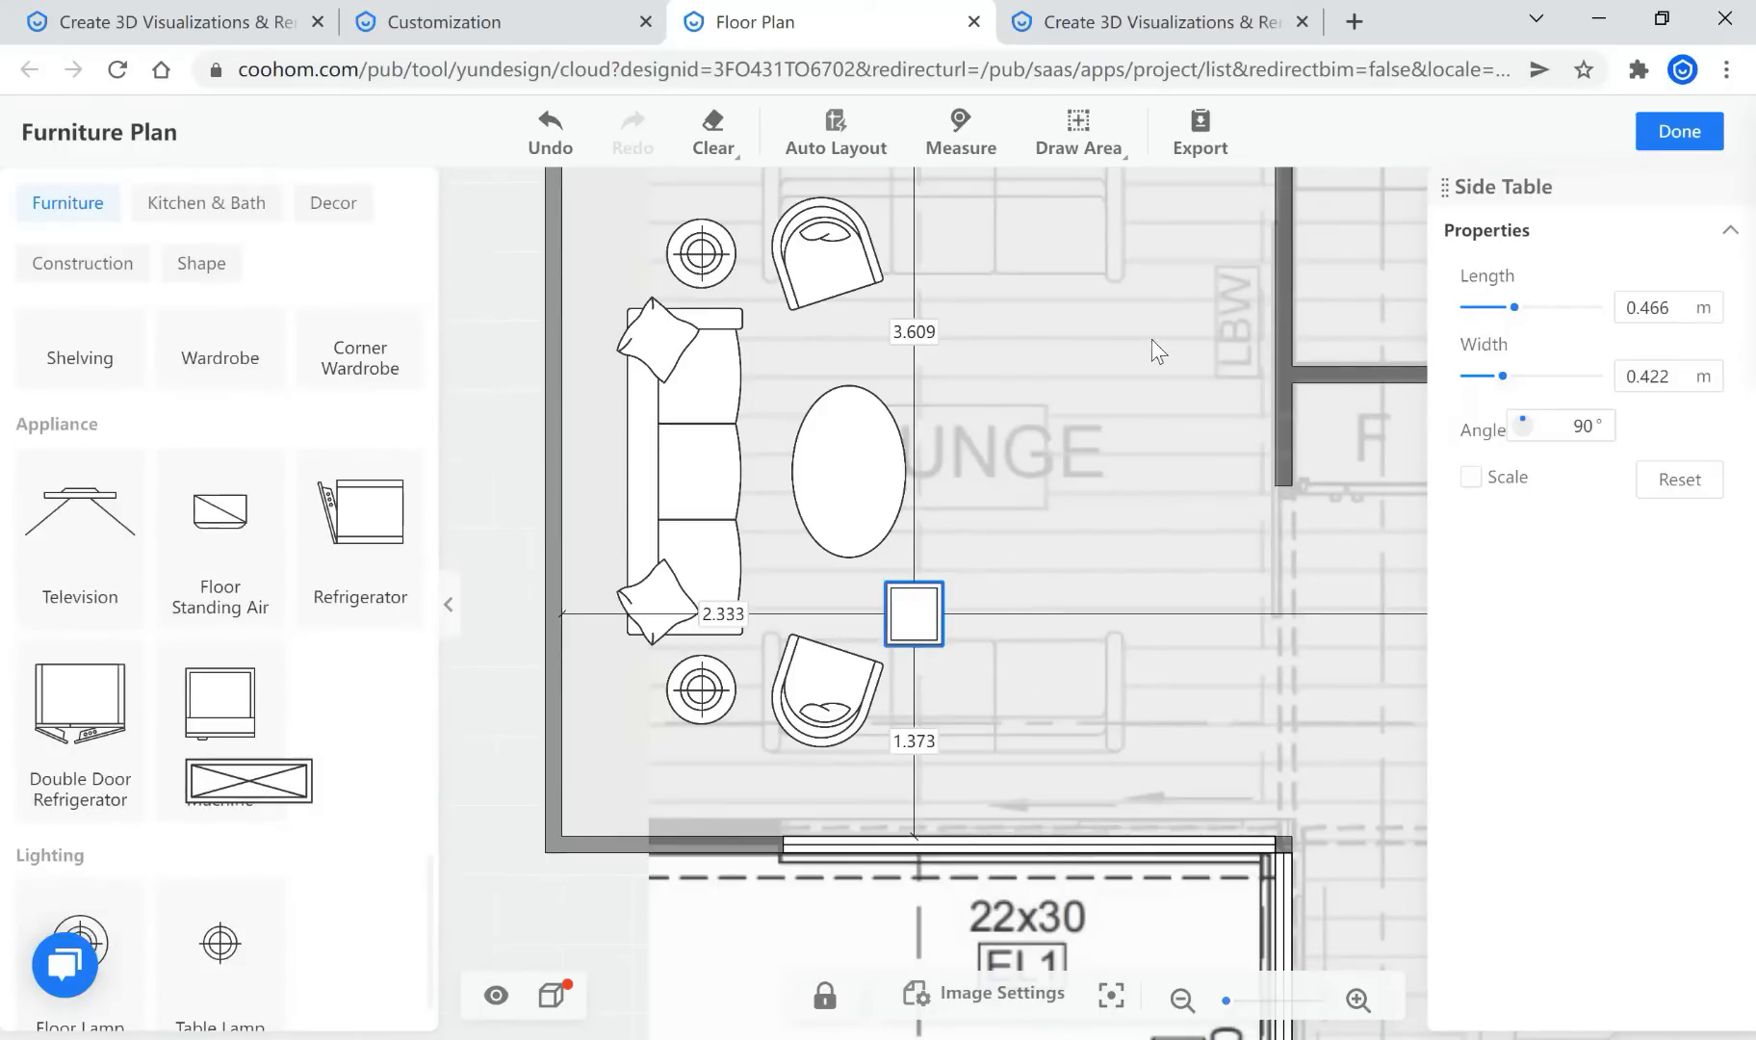
pyautogui.scroll(-3, 1160, 332)
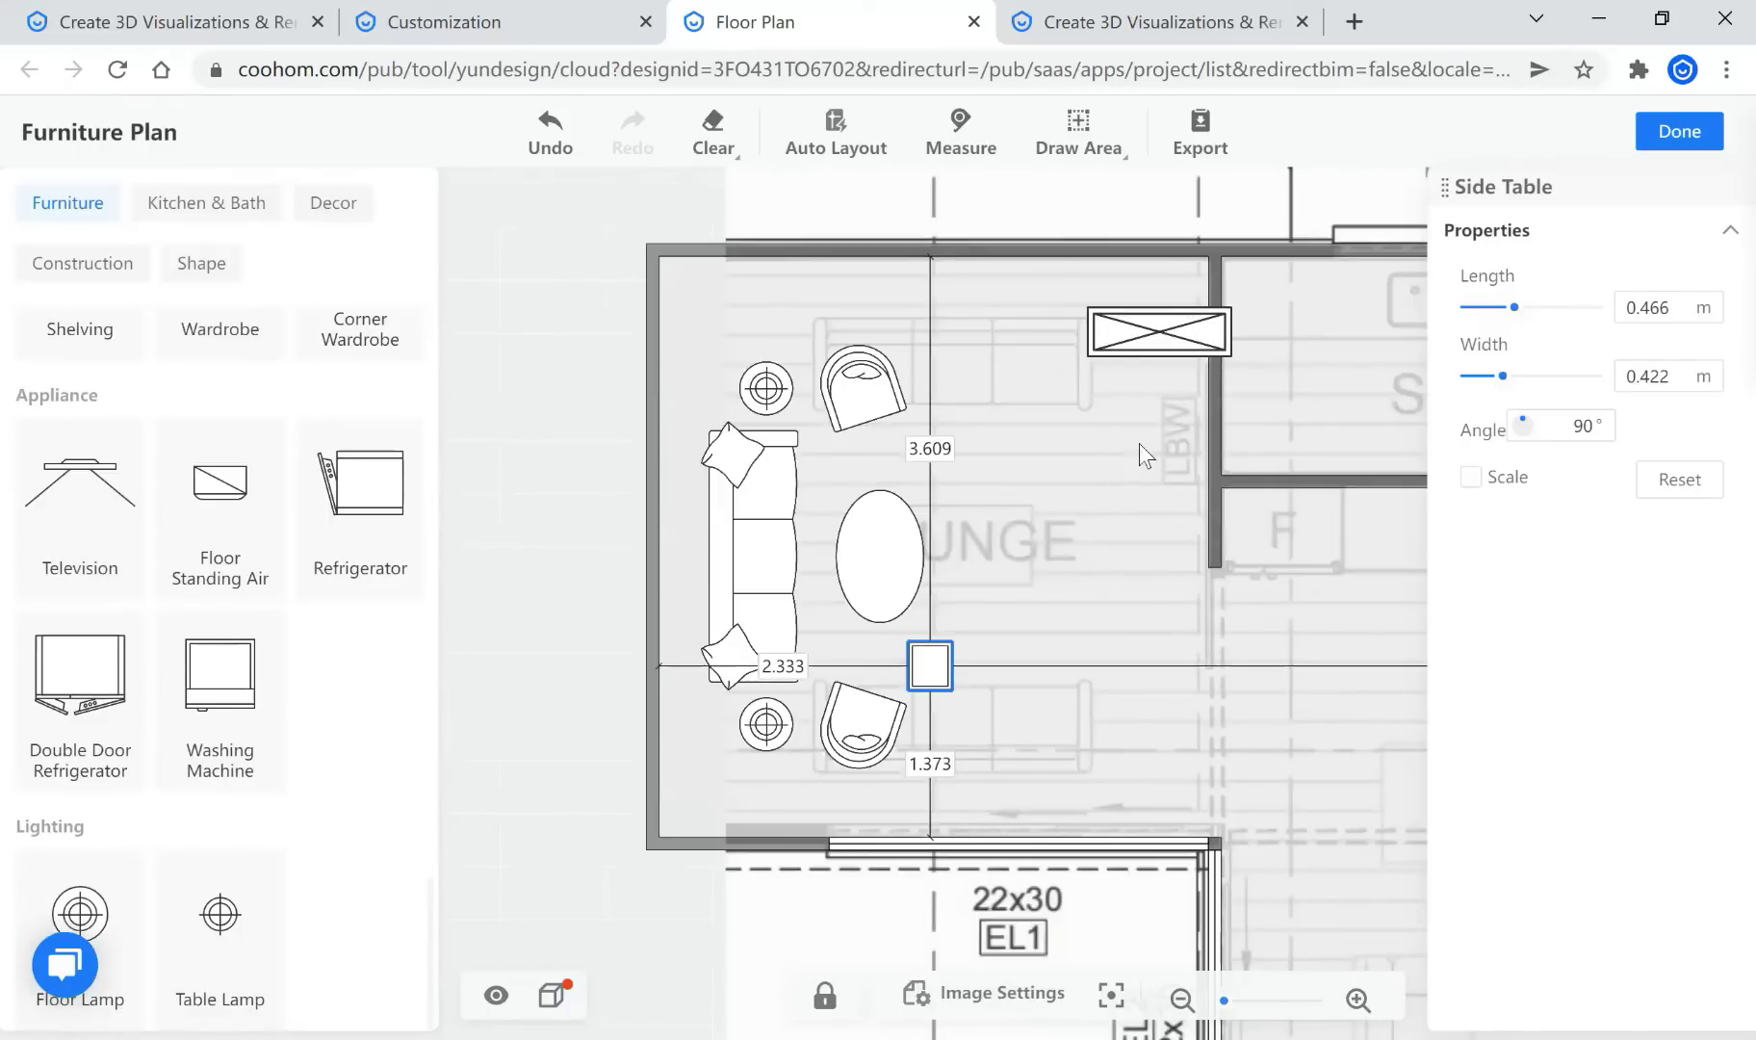
pyautogui.click(1107, 412)
pyautogui.moveTo(996, 503); pyautogui.dragTo(984, 453)
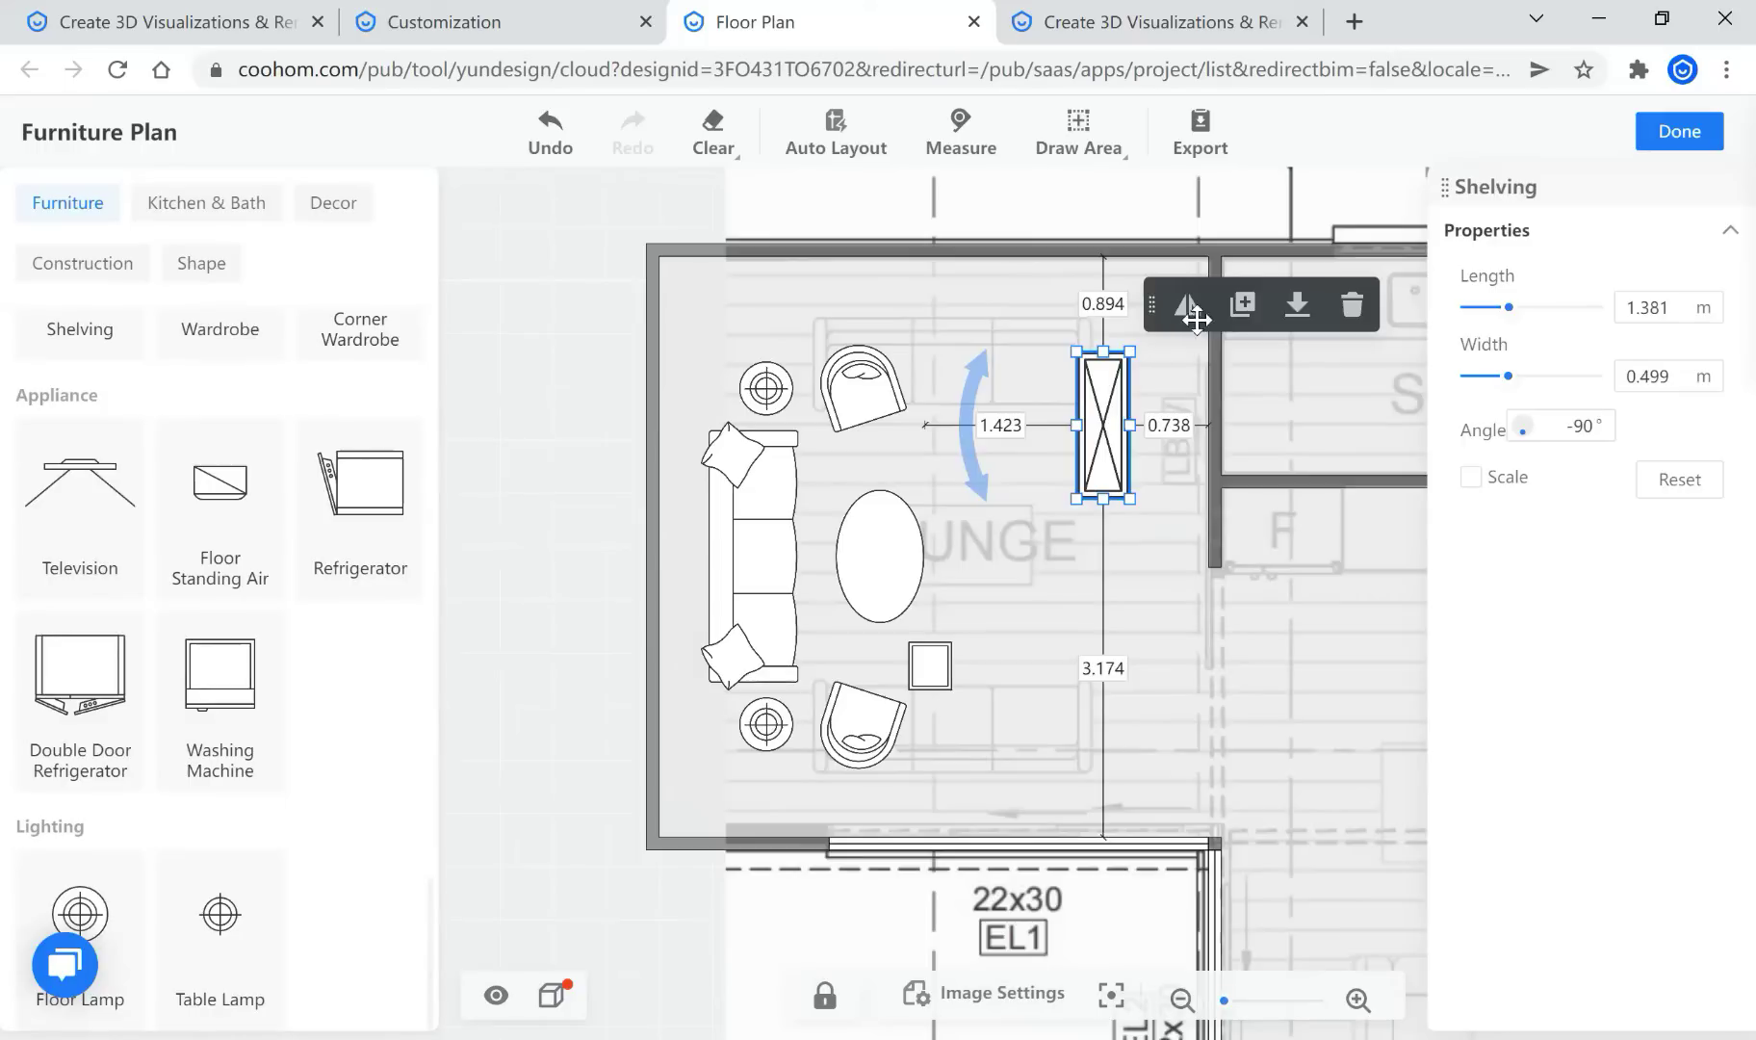
# Move the shelving unit against the wall shared with the scullery, lengthen it to about 2.76 m and deselect it
pyautogui.moveTo(1109, 481); pyautogui.dragTo(1180, 553)
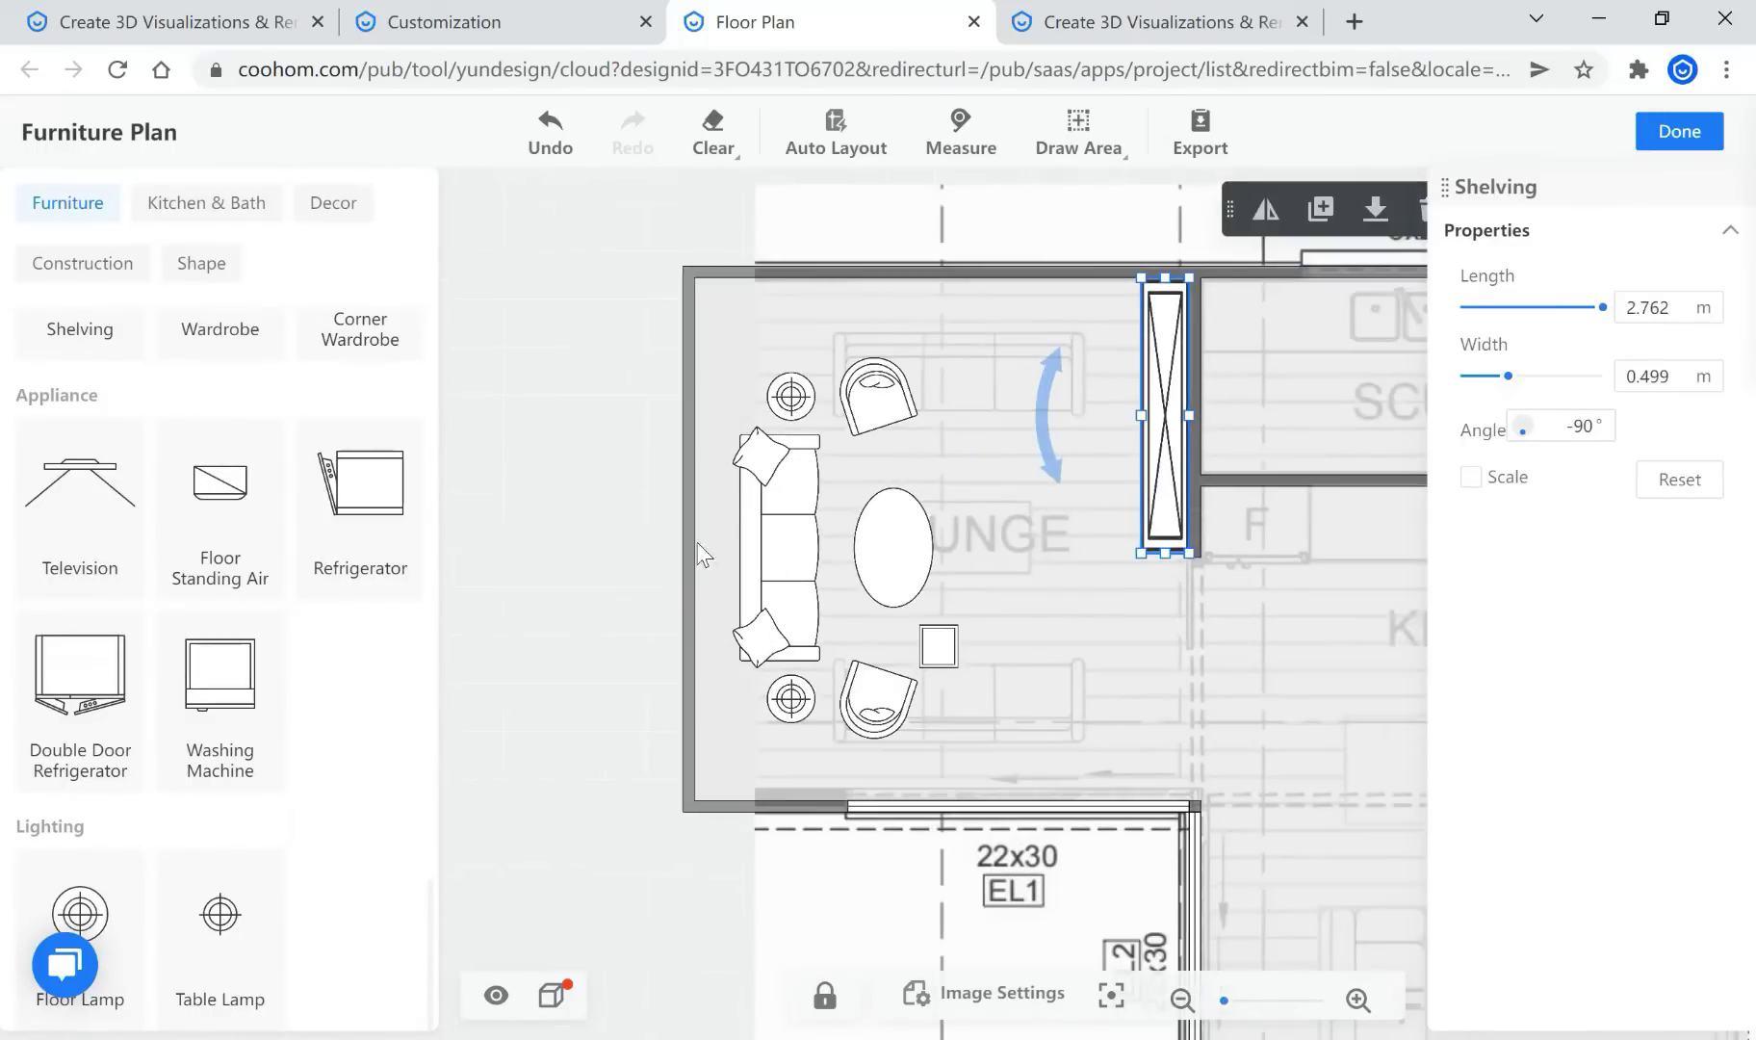
pyautogui.click(639, 596)
# Look through the furniture library's chair, bed, storage, appliance and lighting models
pyautogui.scroll(-5, 639, 596)
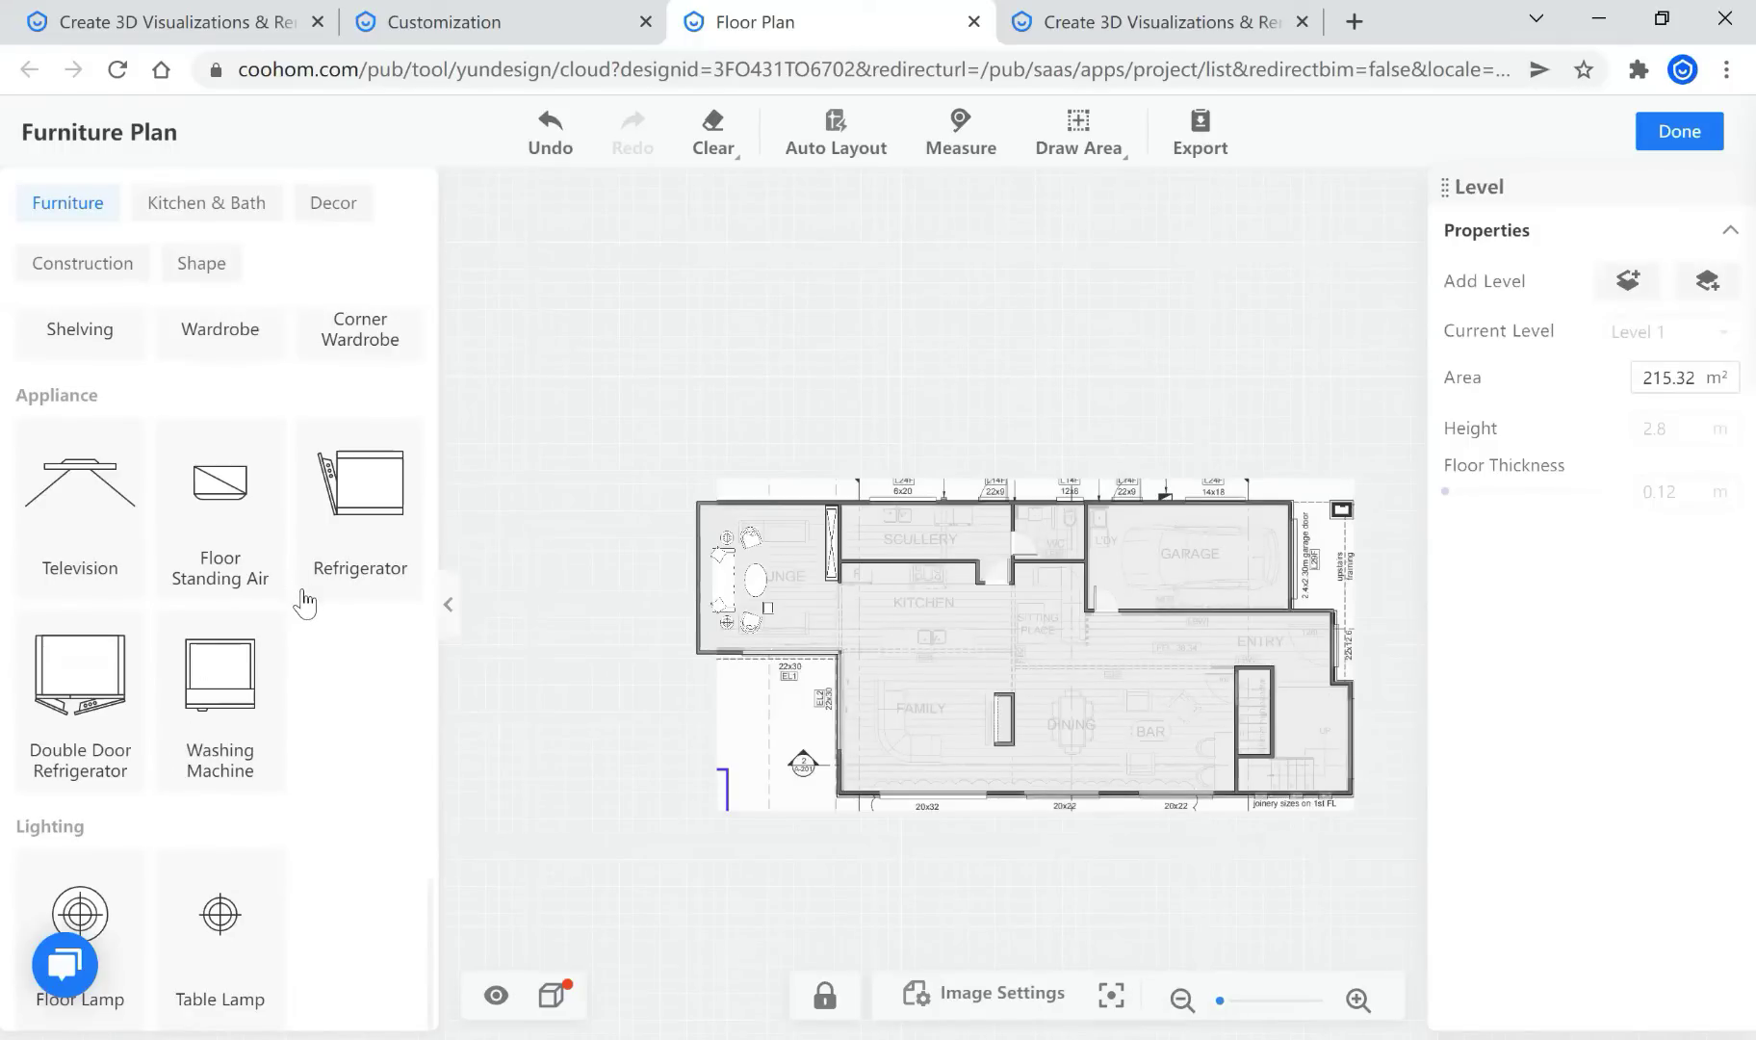
pyautogui.scroll(10, 307, 602)
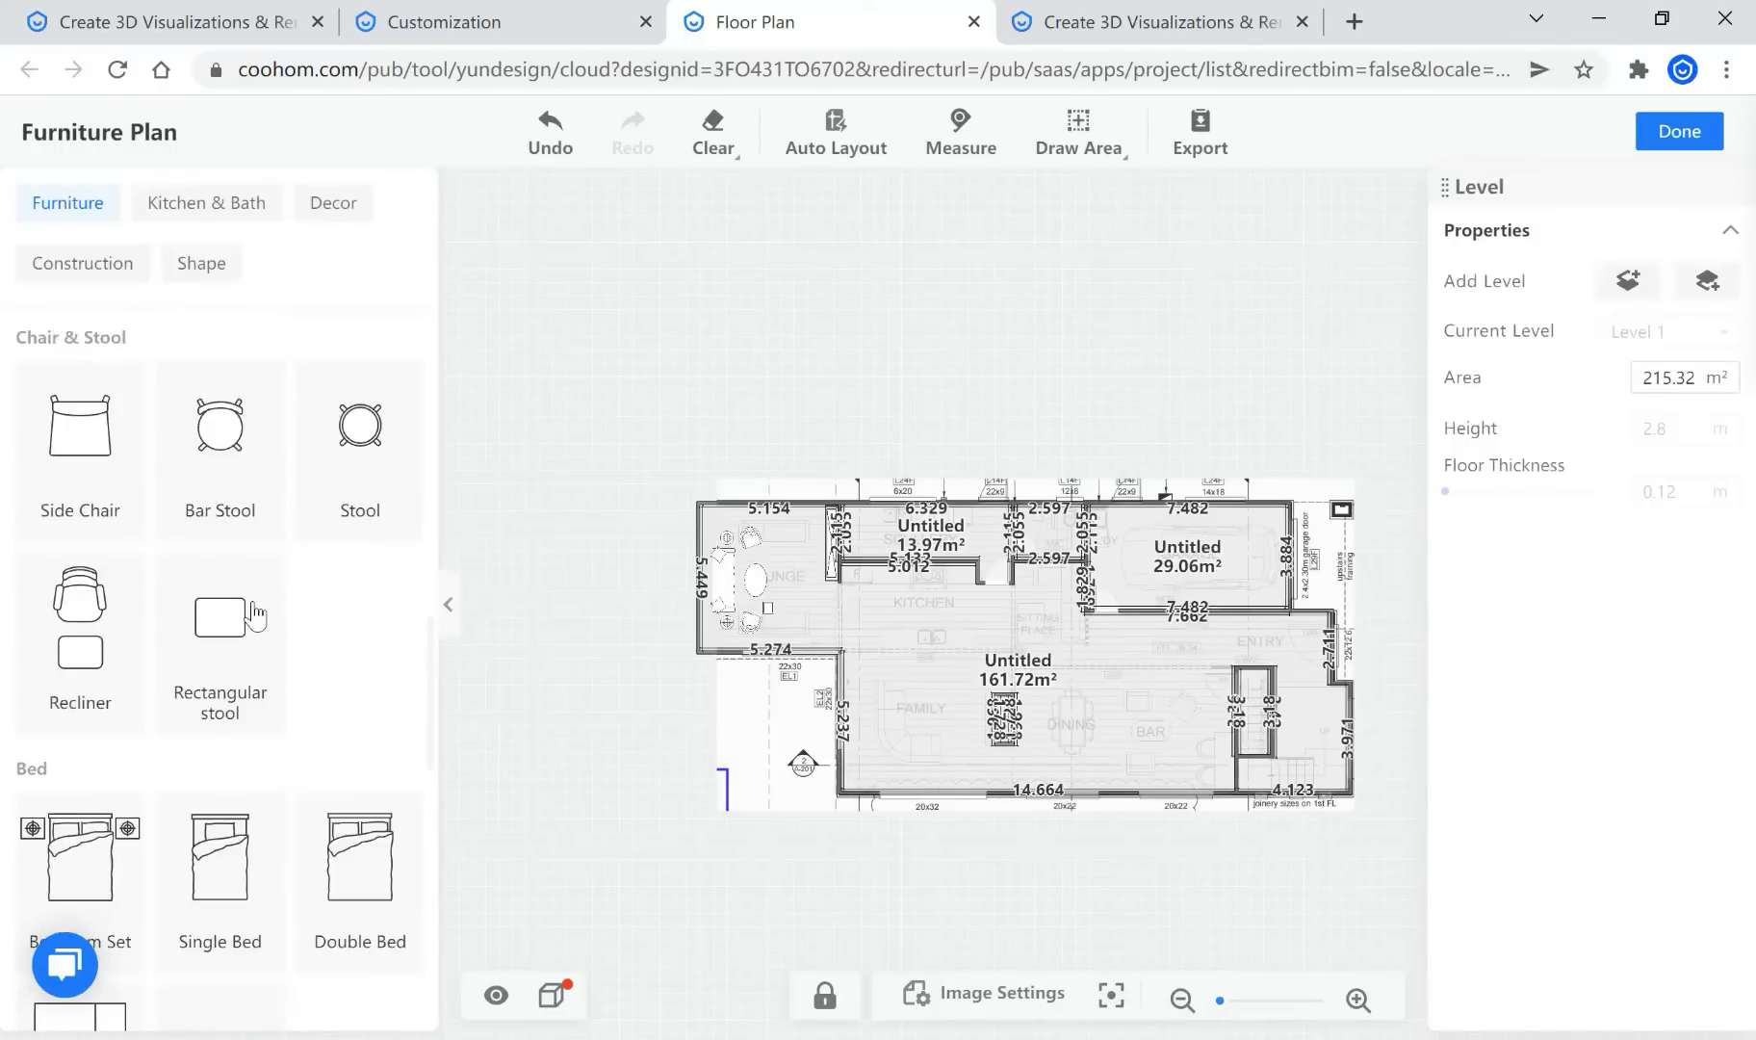
pyautogui.scroll(-4, 241, 624)
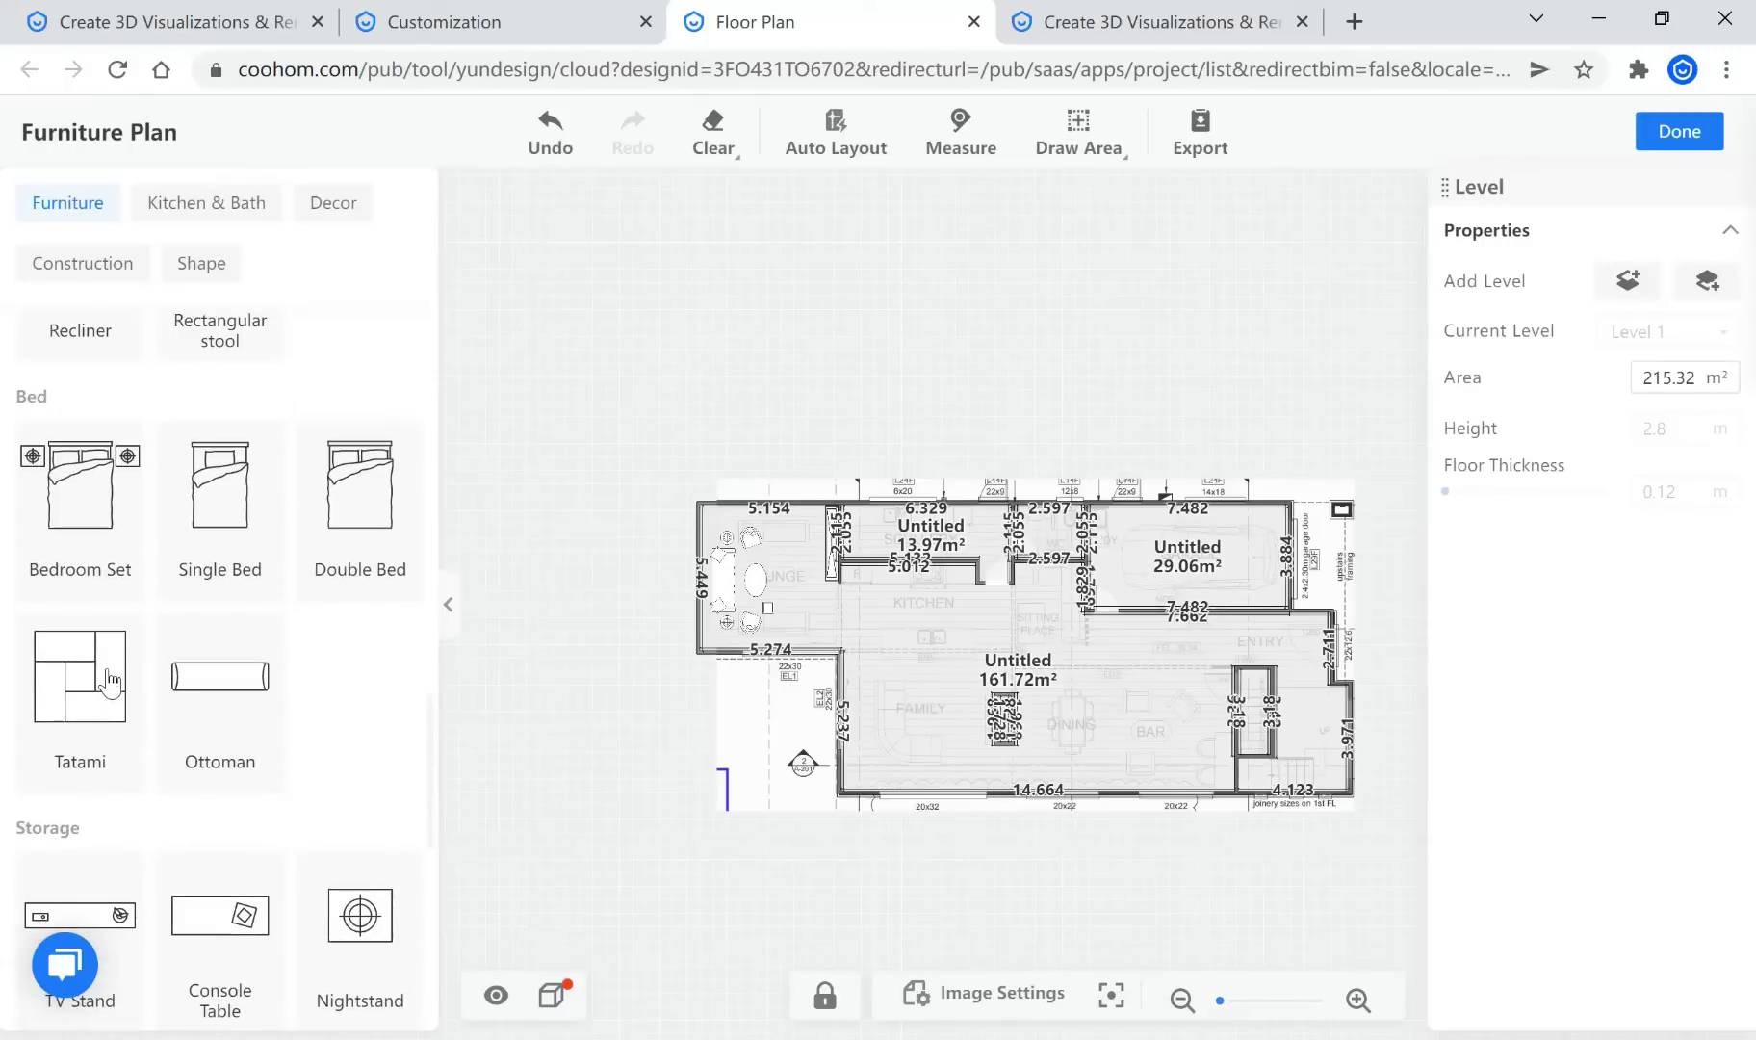
pyautogui.scroll(-5, 174, 663)
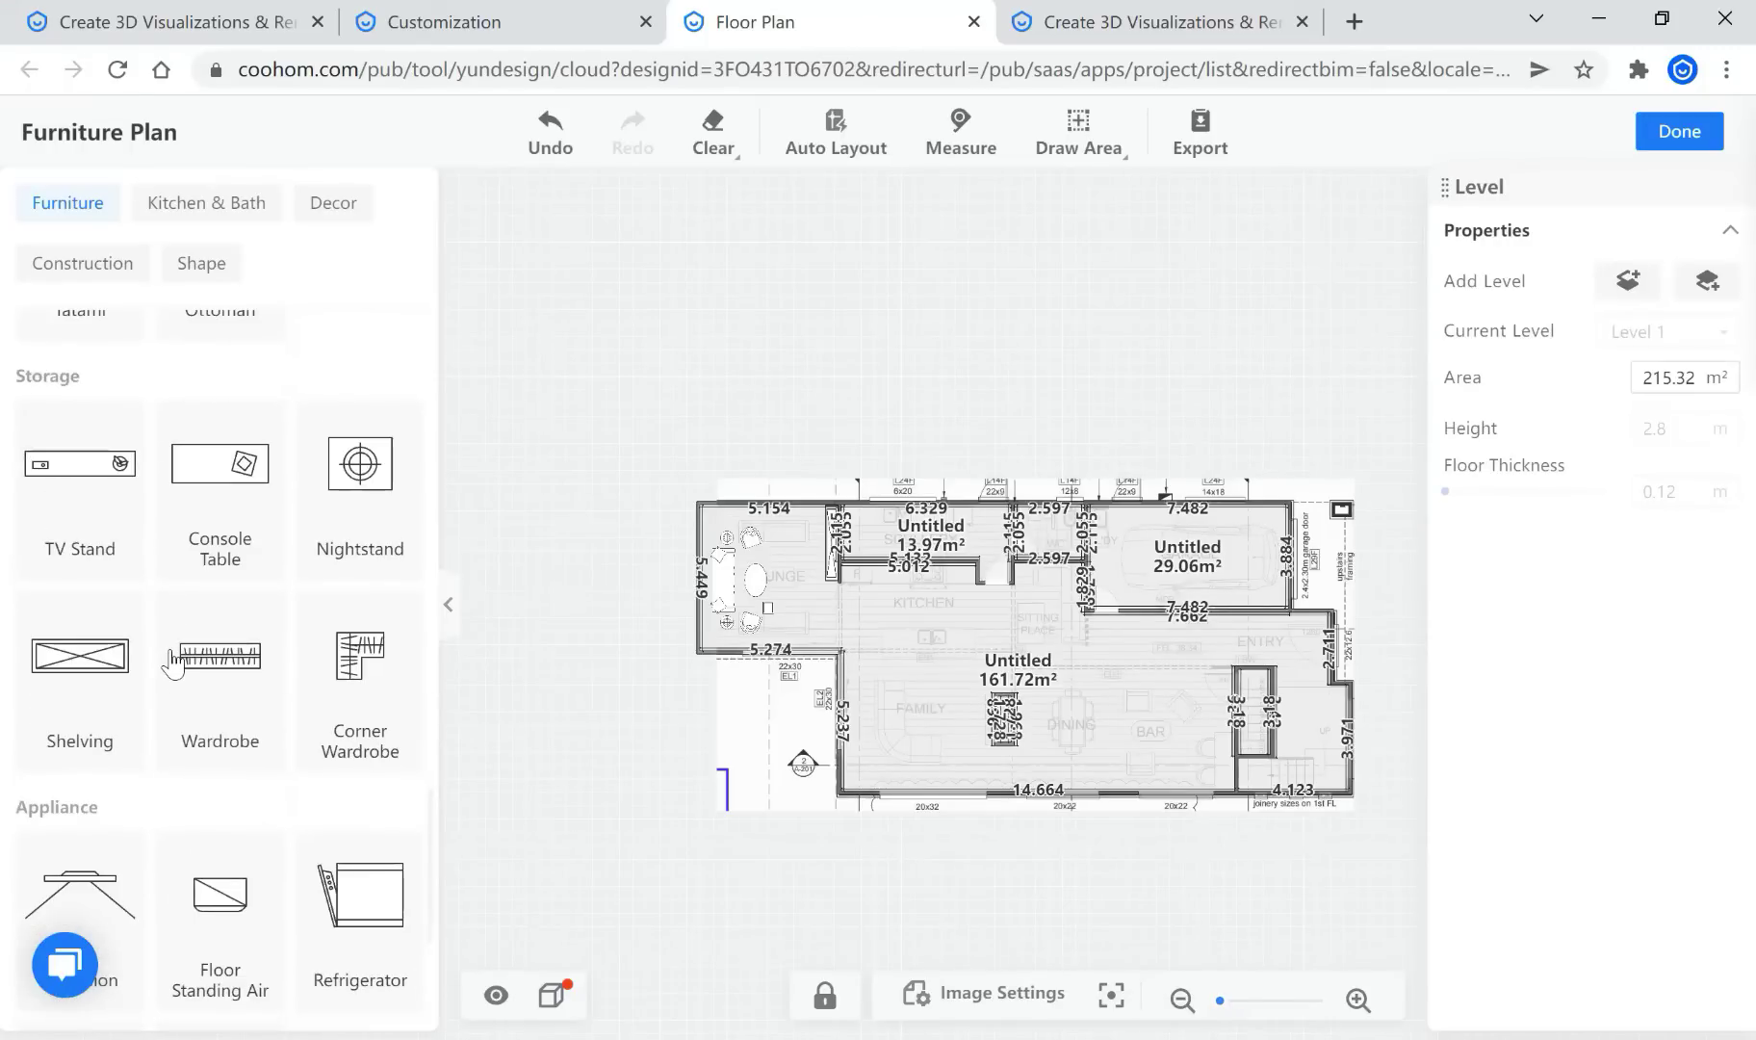
pyautogui.scroll(-3, 270, 683)
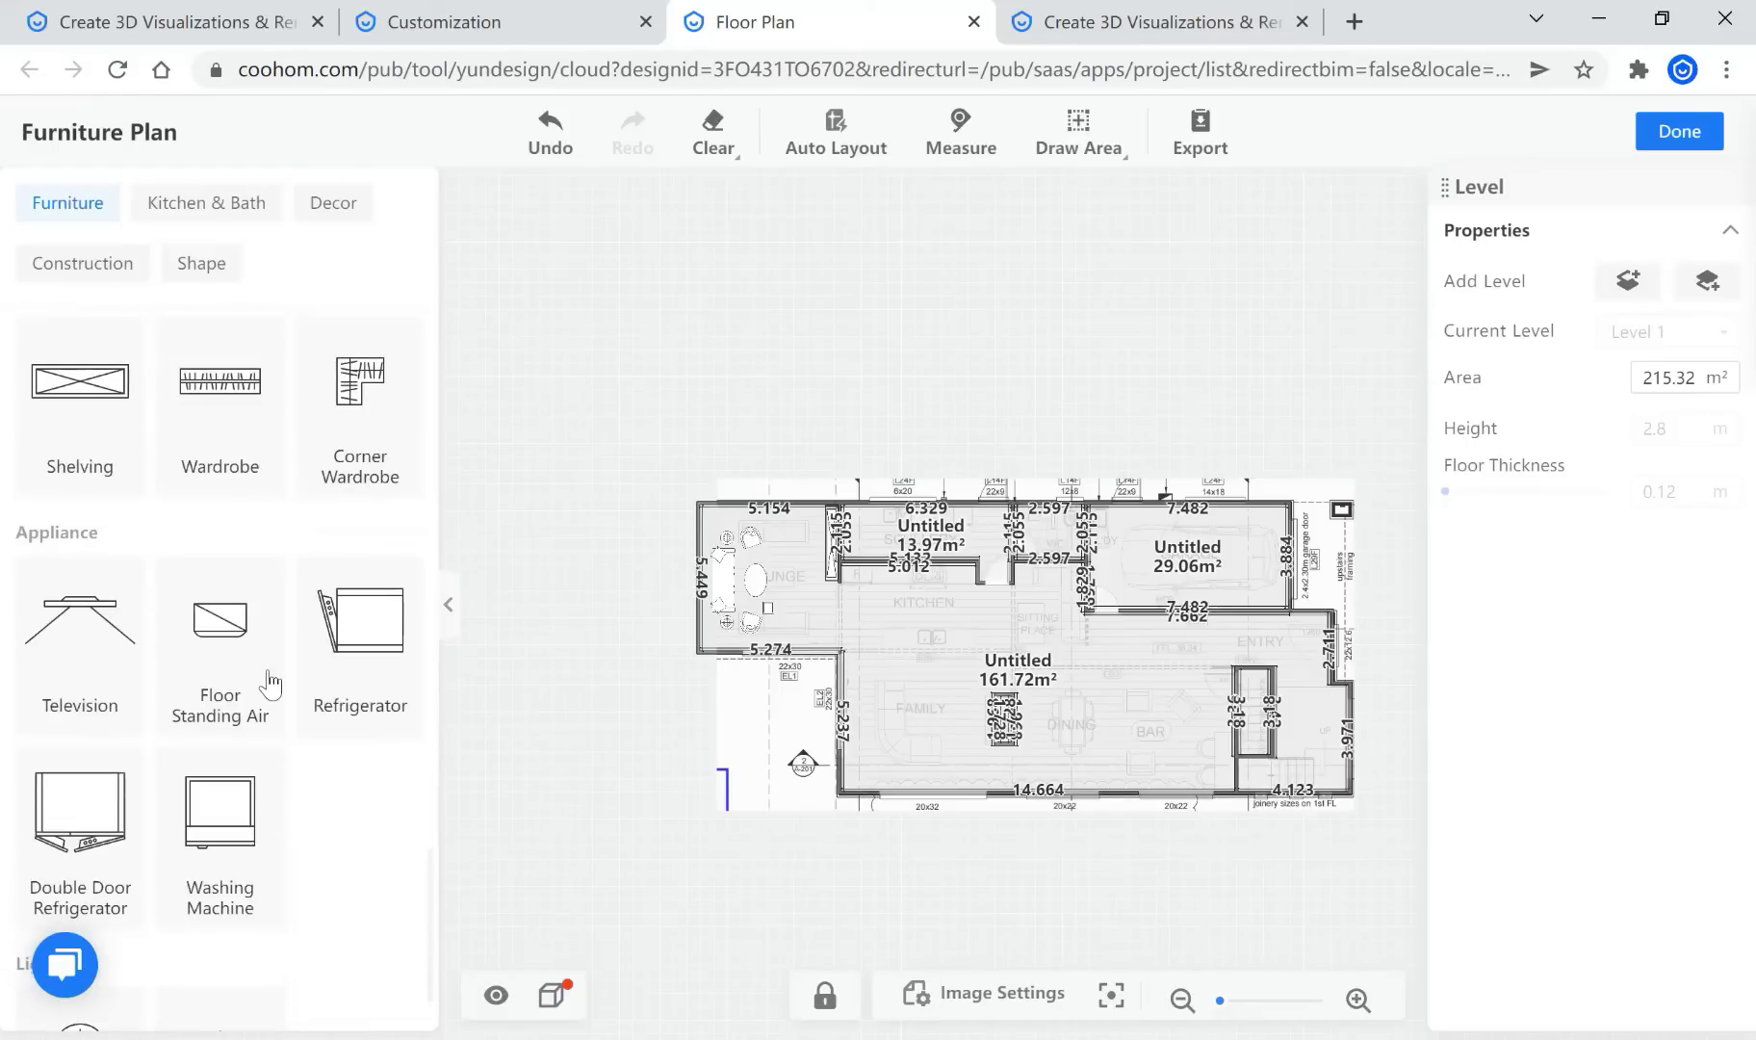
pyautogui.scroll(-2, 270, 684)
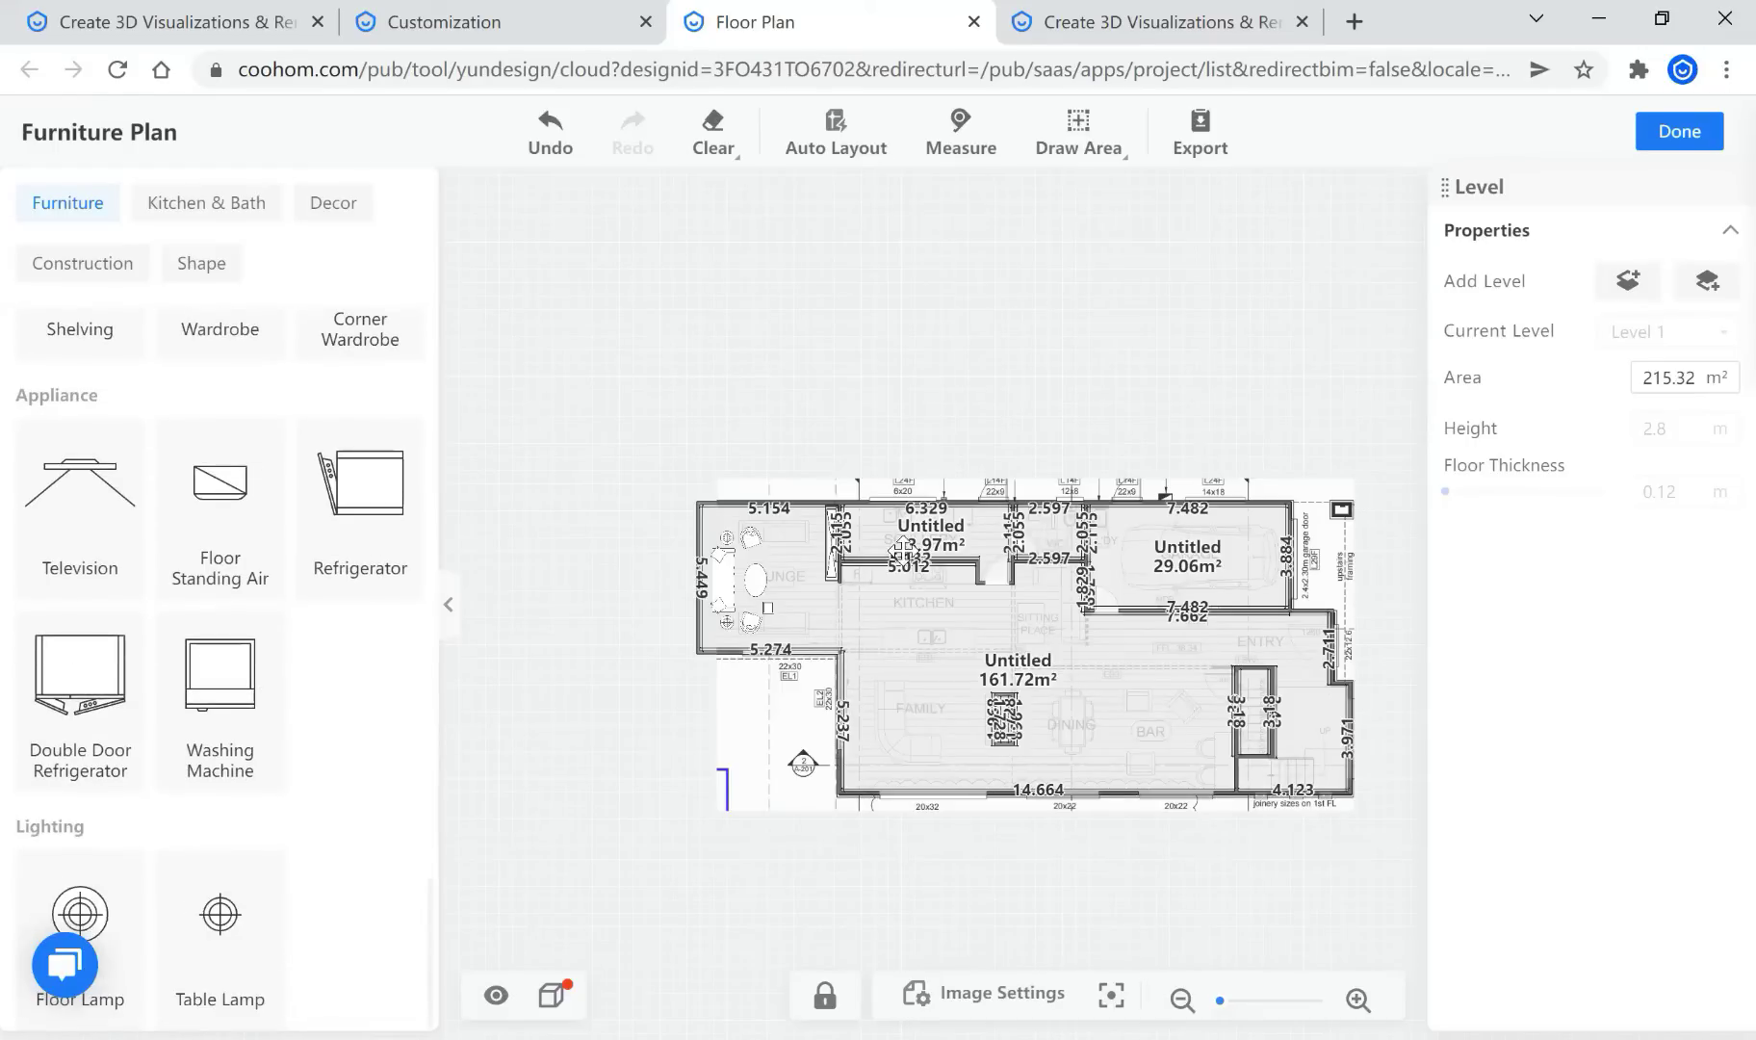
# Shorten the lounge shelving unit to about 2.18 m, keeping it against the scullery wall
pyautogui.scroll(3, 908, 665)
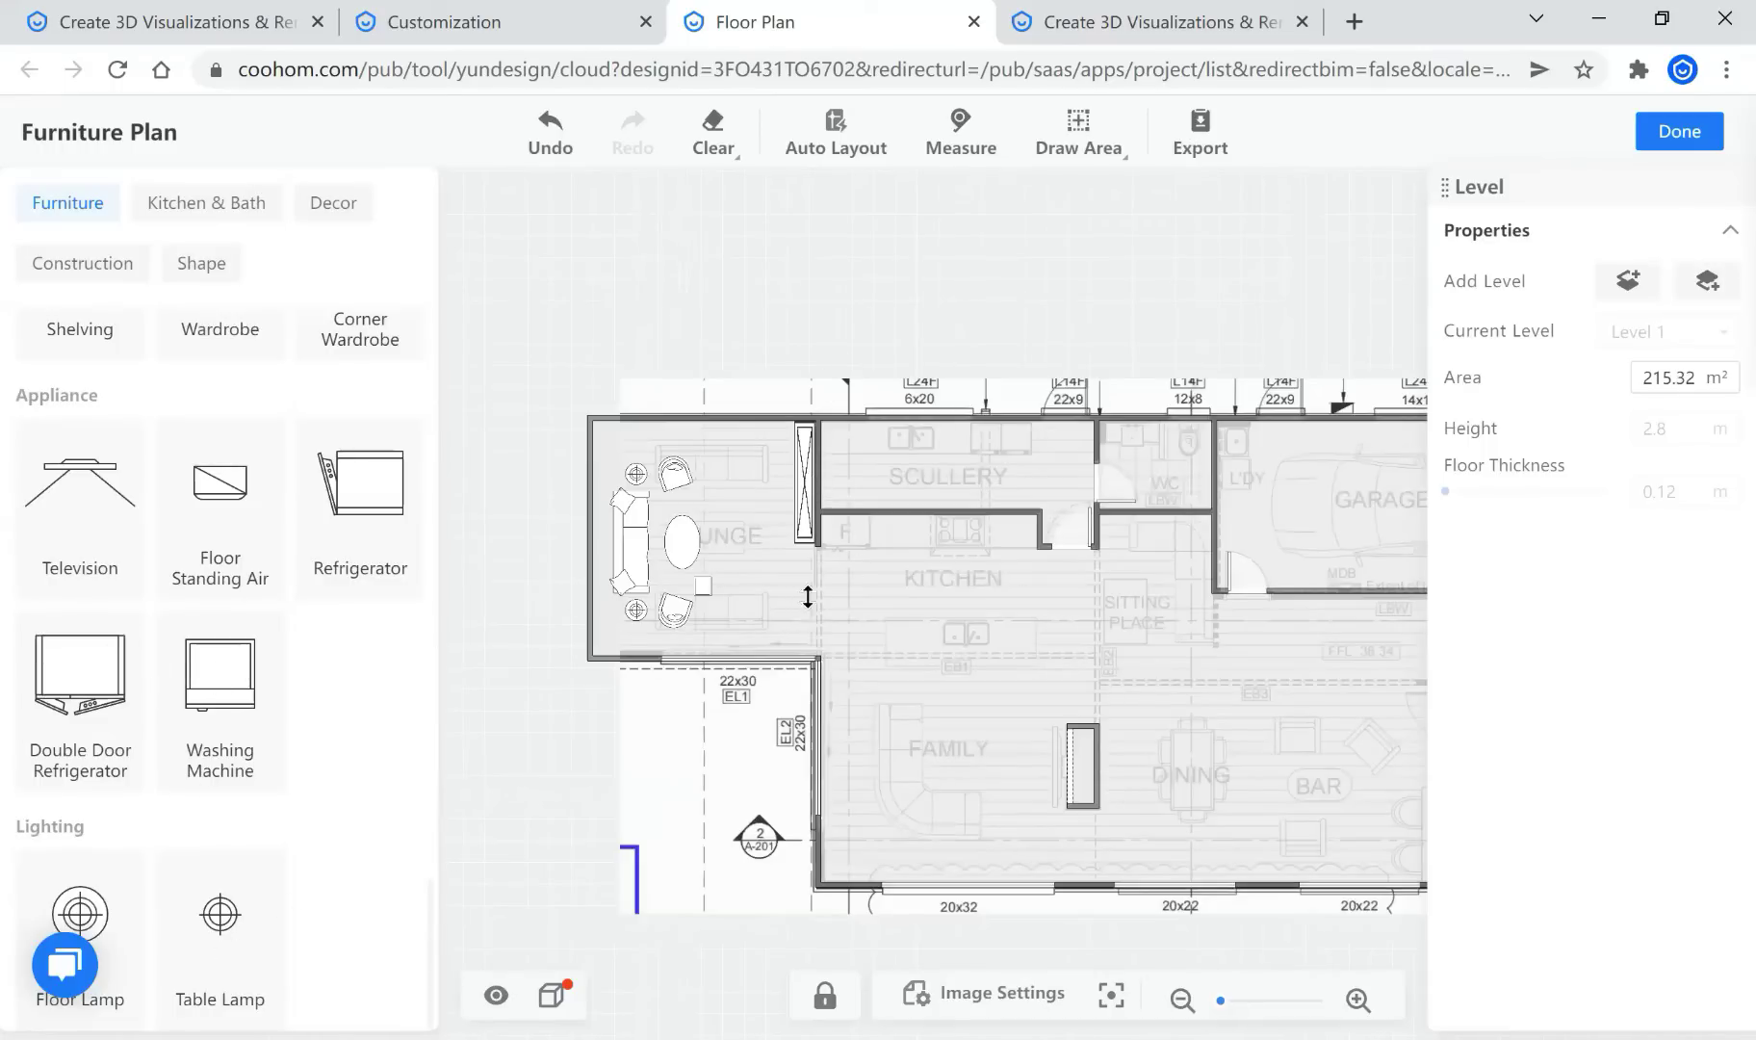
pyautogui.click(811, 512)
pyautogui.scroll(3, 811, 512)
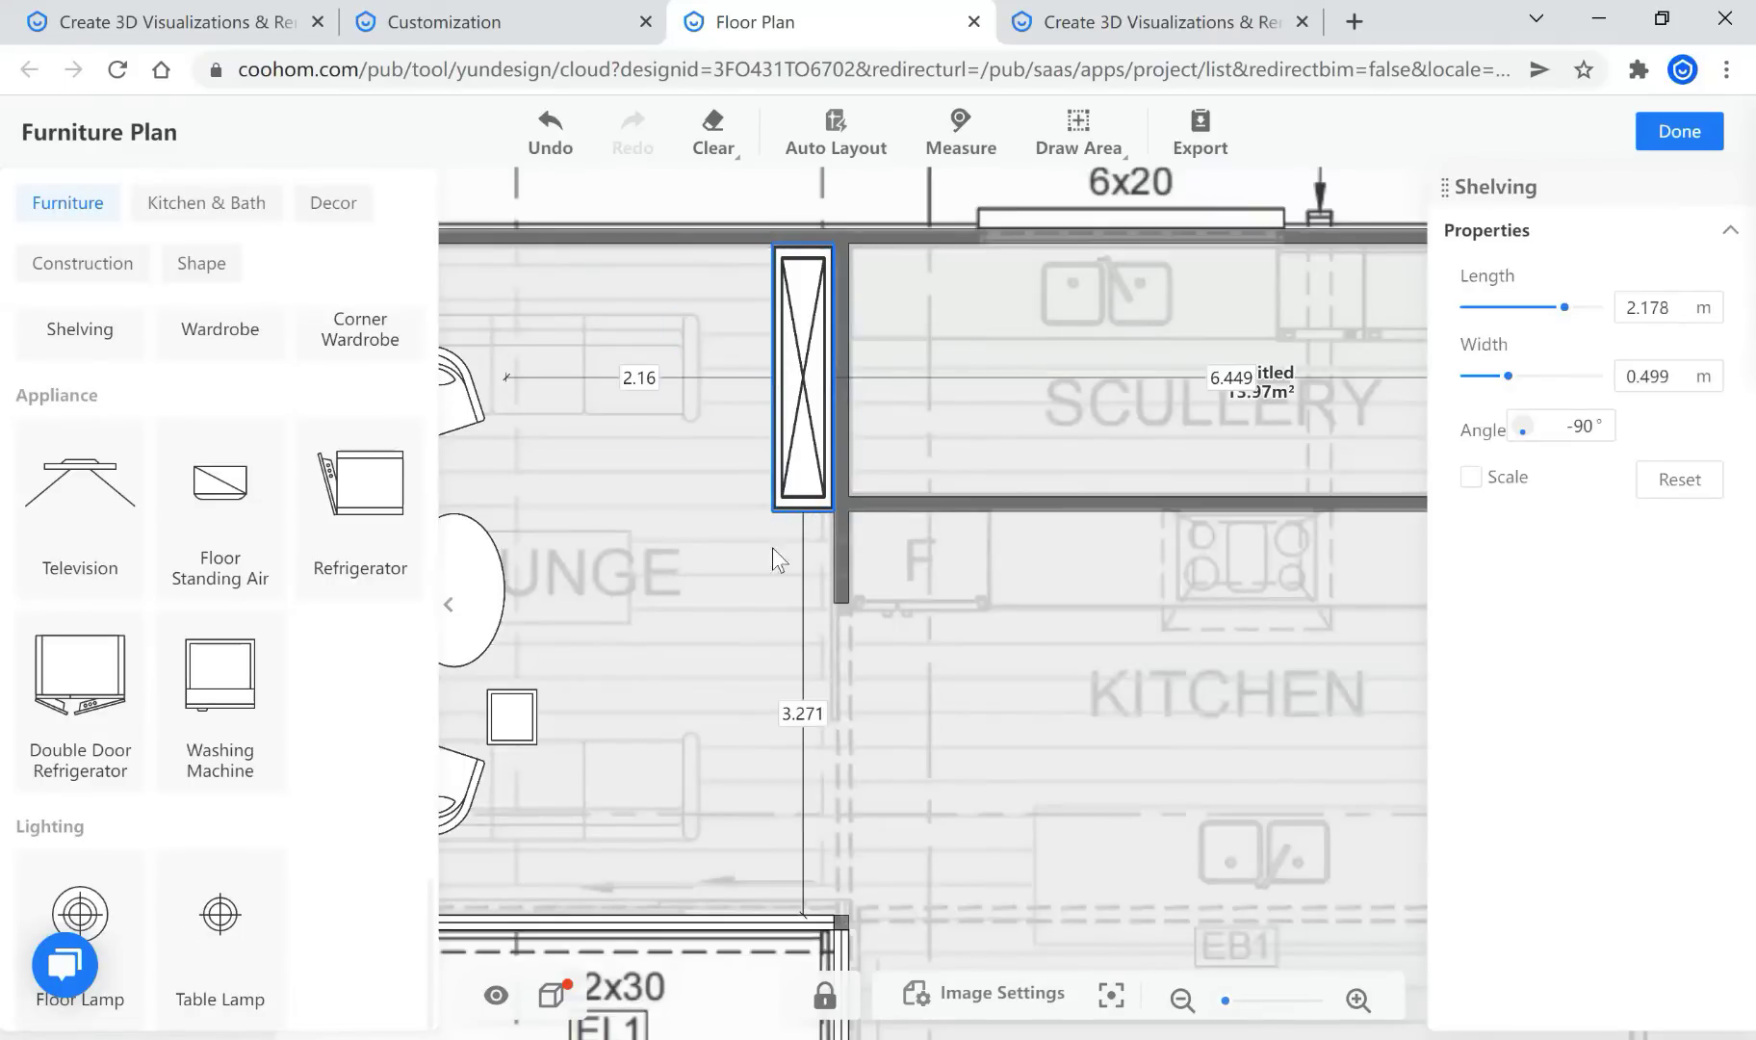
# Place a floor lamp in the lounge just above and beside the side table
pyautogui.moveTo(79, 912); pyautogui.dragTo(569, 657)
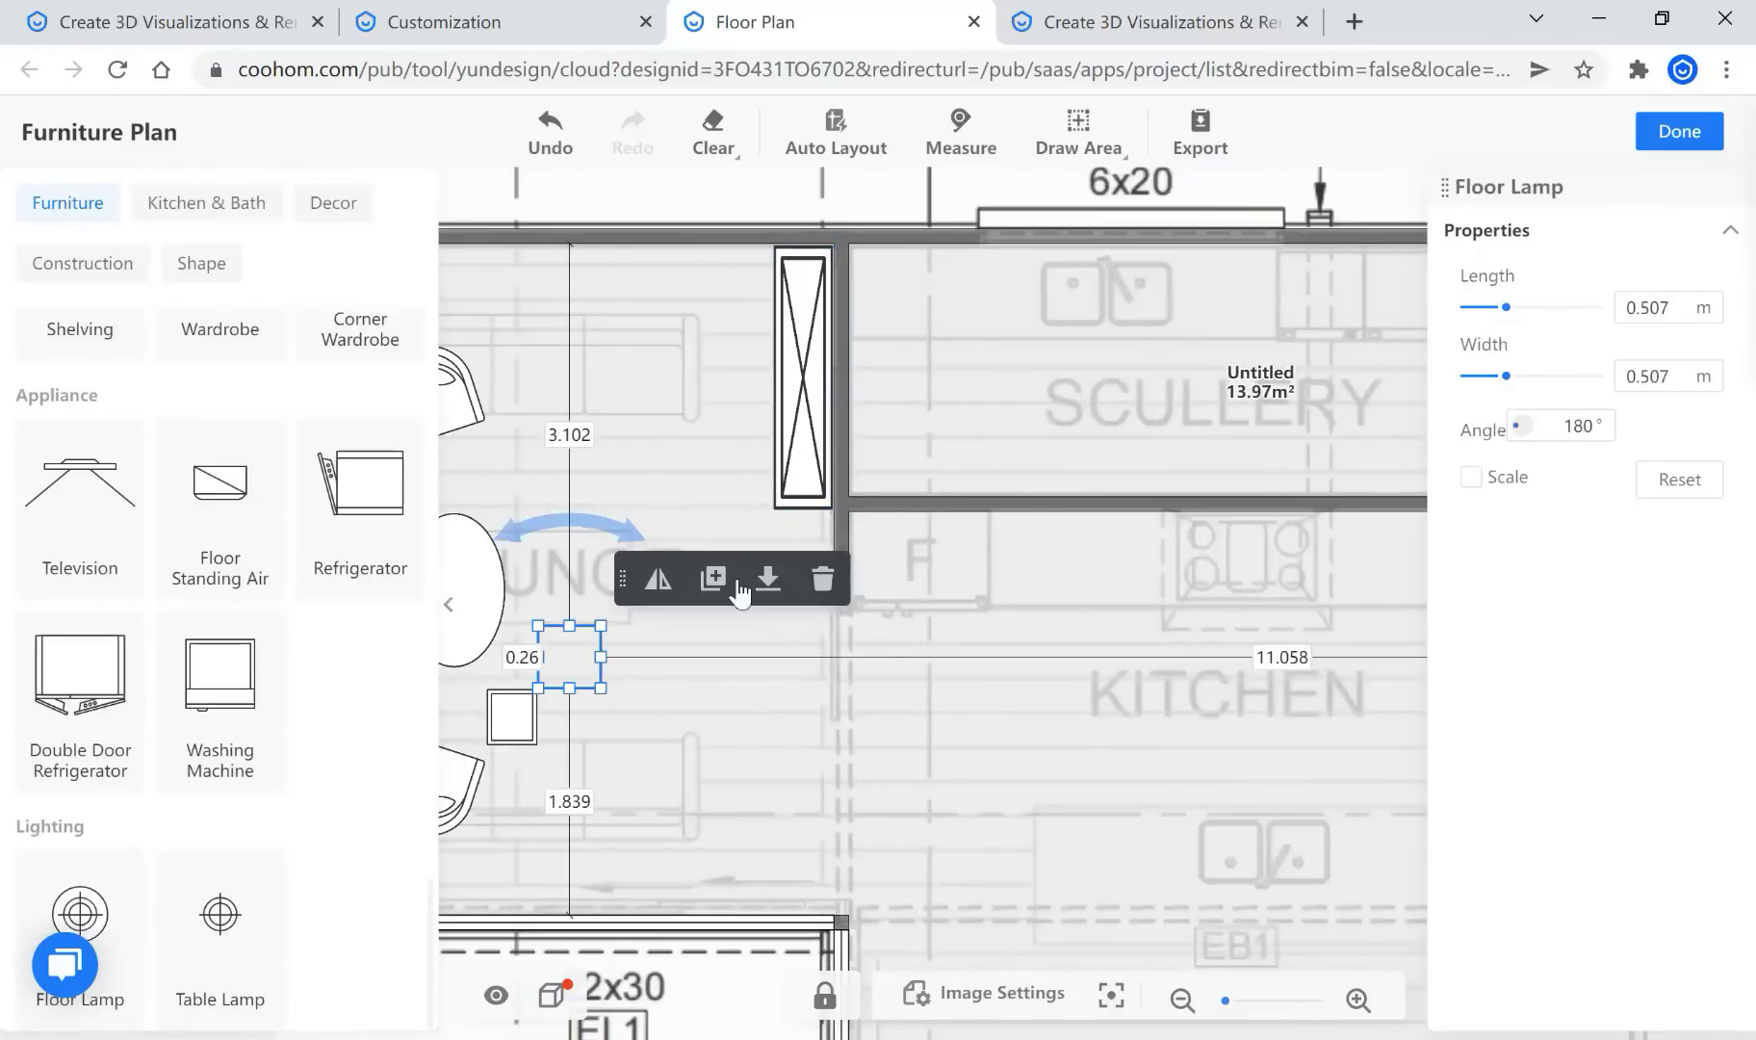
# Move the floor lamp to the lounge wall just below the shelving unit and finish the furniture plan
pyautogui.moveTo(585, 662); pyautogui.dragTo(757, 628, button='right')
pyautogui.scroll(1, 734, 637)
pyautogui.moveTo(737, 621); pyautogui.dragTo(1019, 515)
pyautogui.scroll(-1, 804, 694)
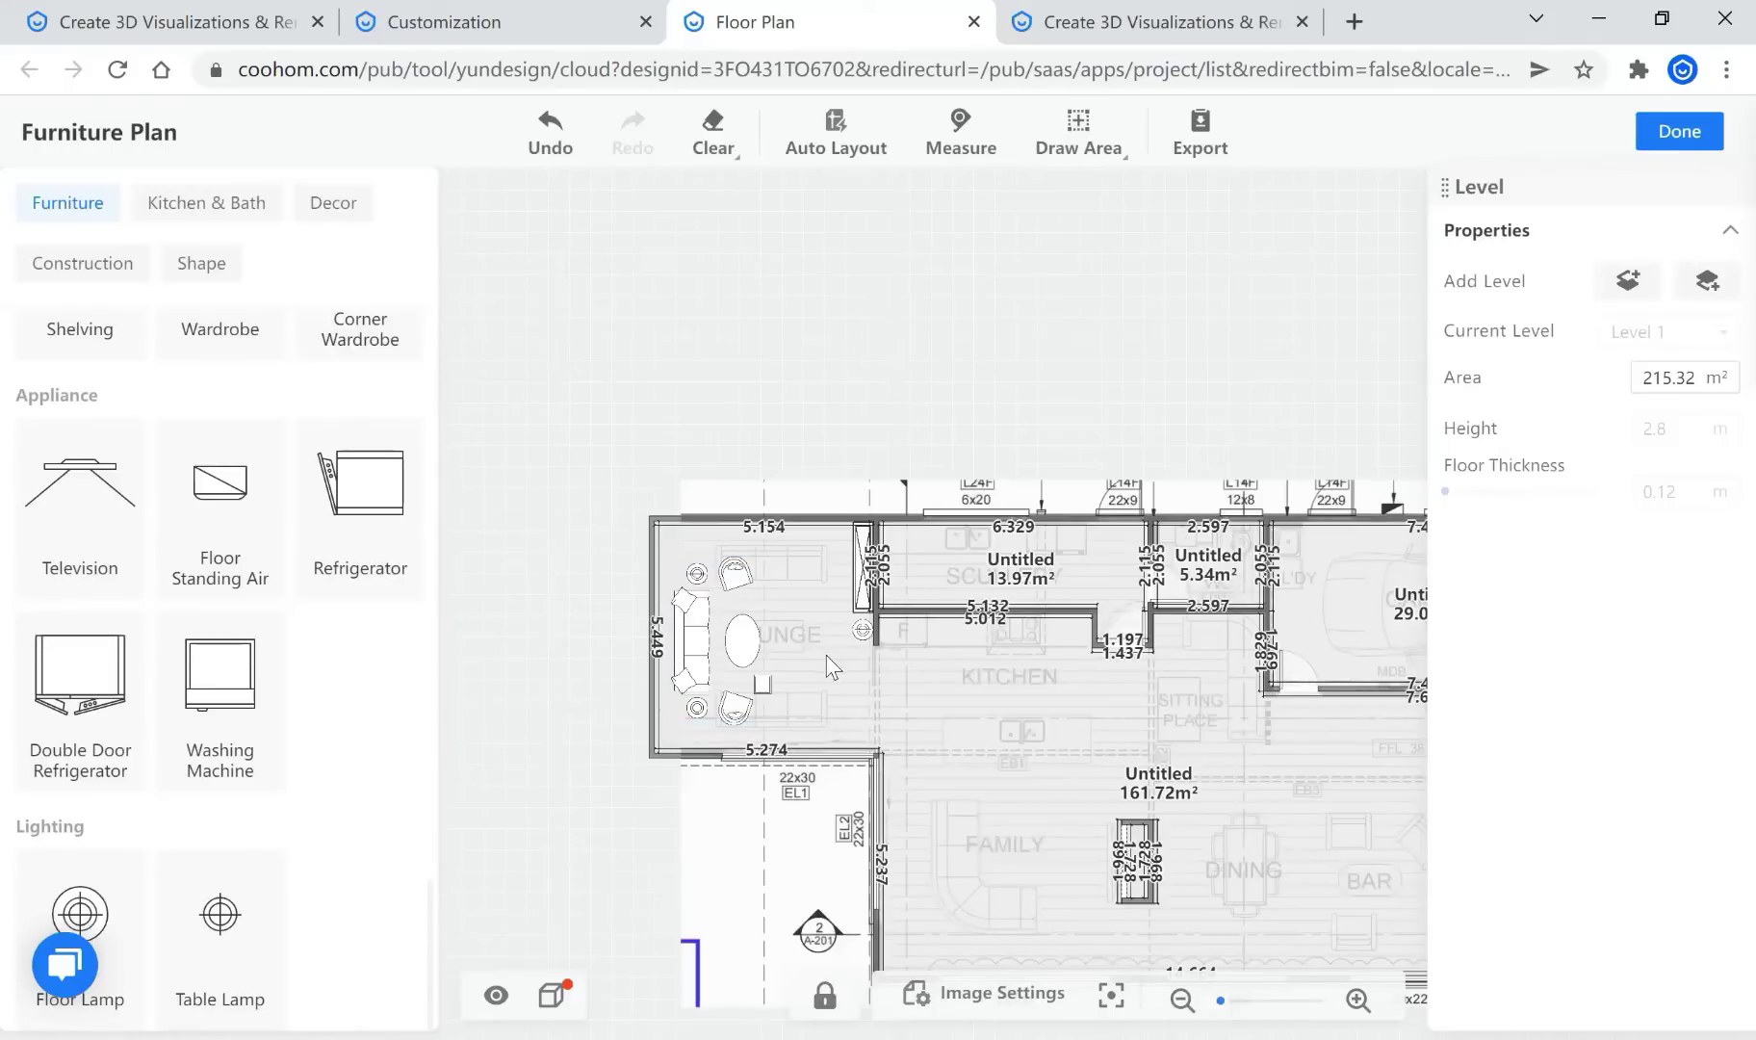
pyautogui.scroll(1, 826, 655)
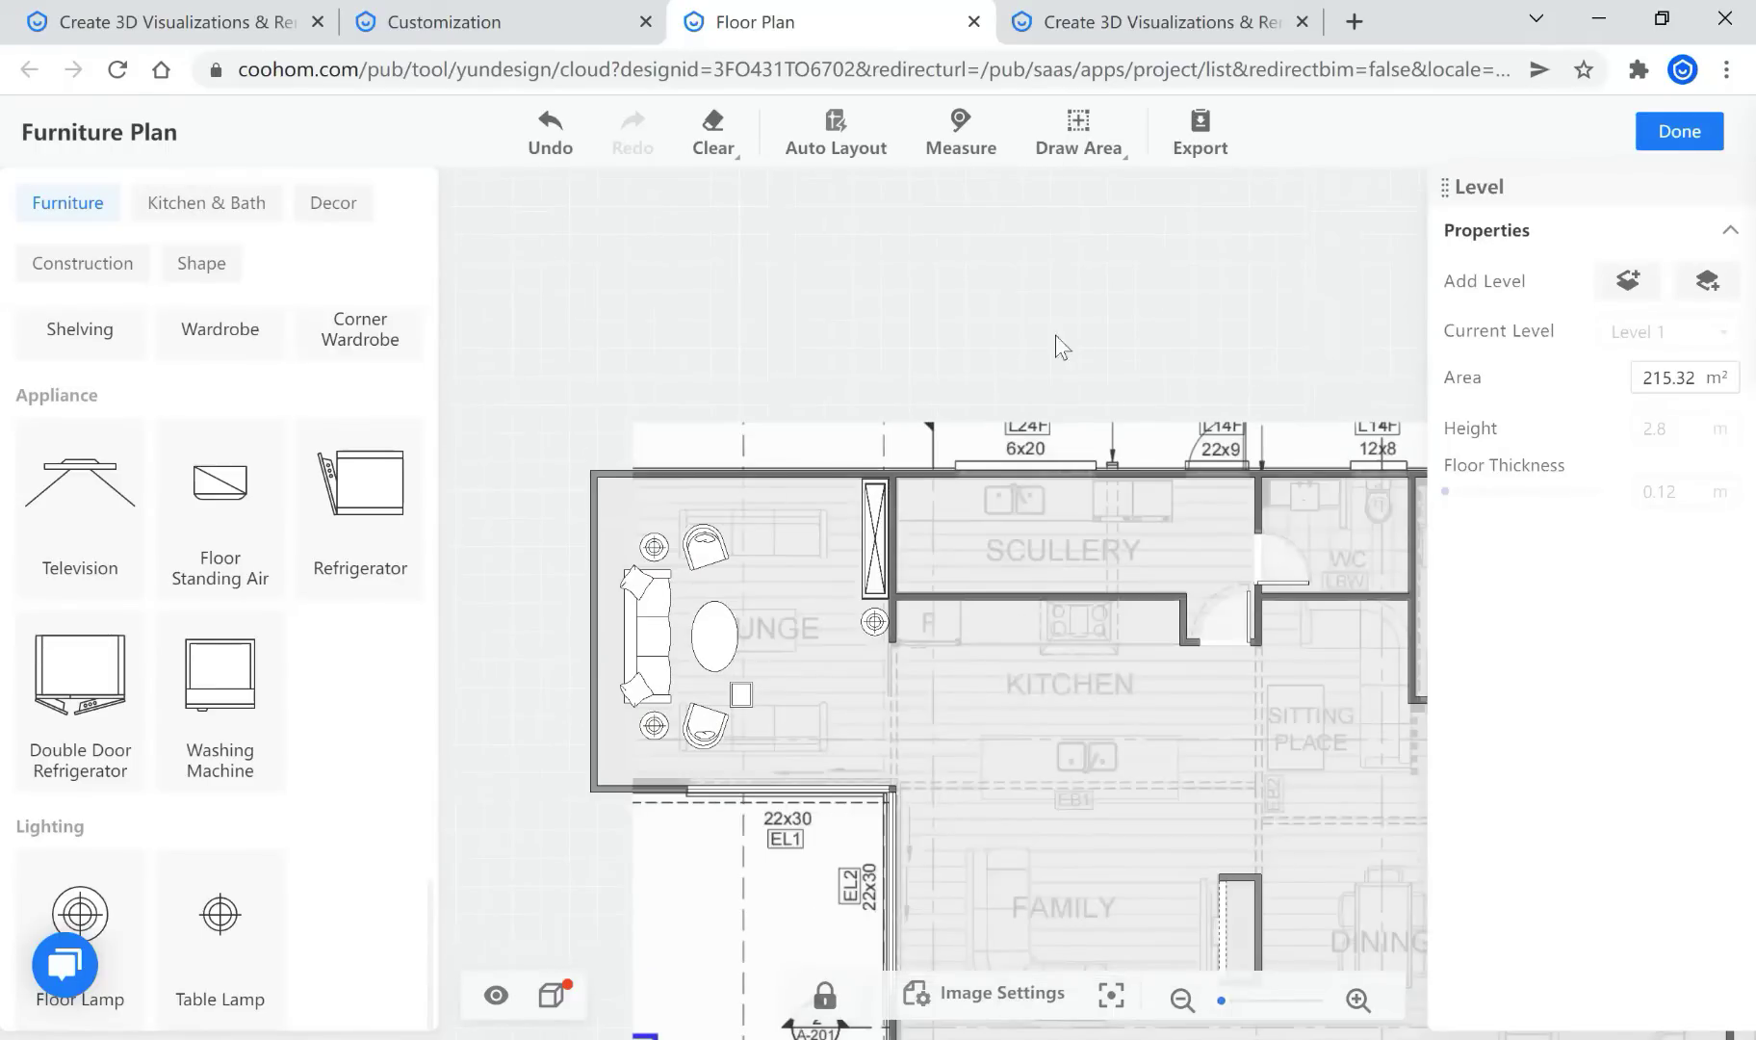
pyautogui.click(1678, 131)
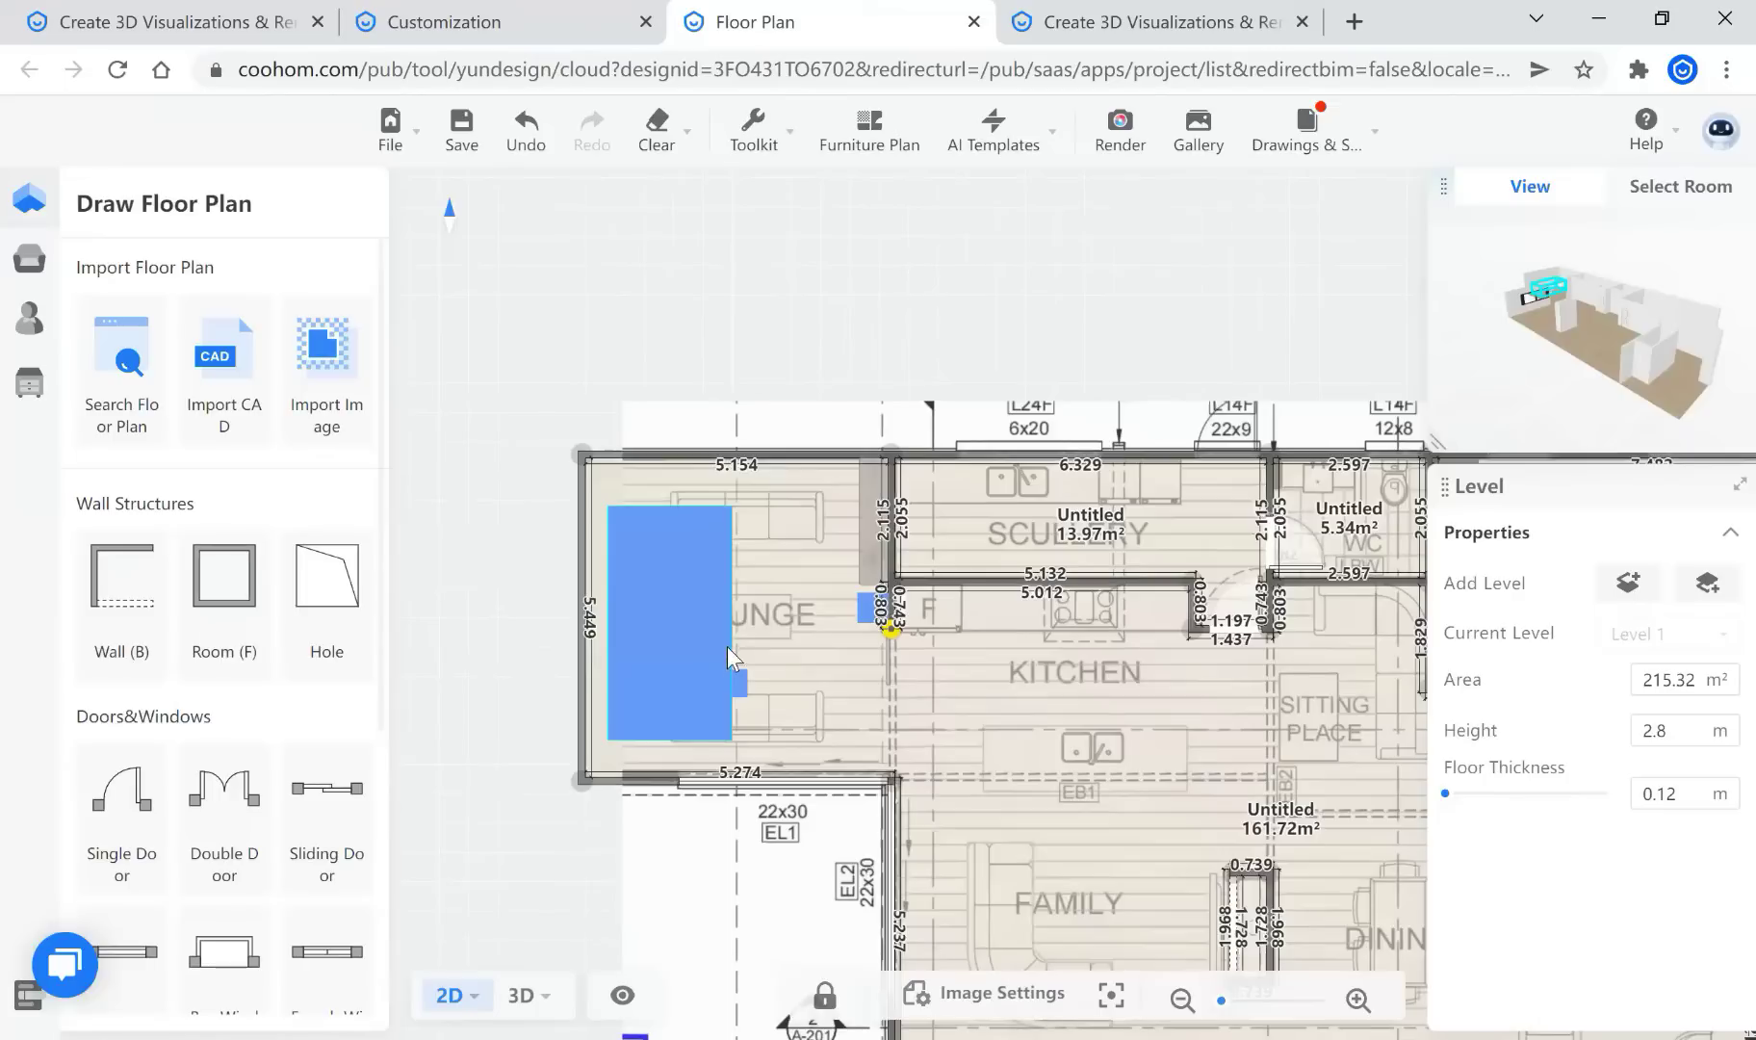
# Inspect the furnished floor plan in 3D from several angles and return to the 2D floor view
pyautogui.click(503, 1001)
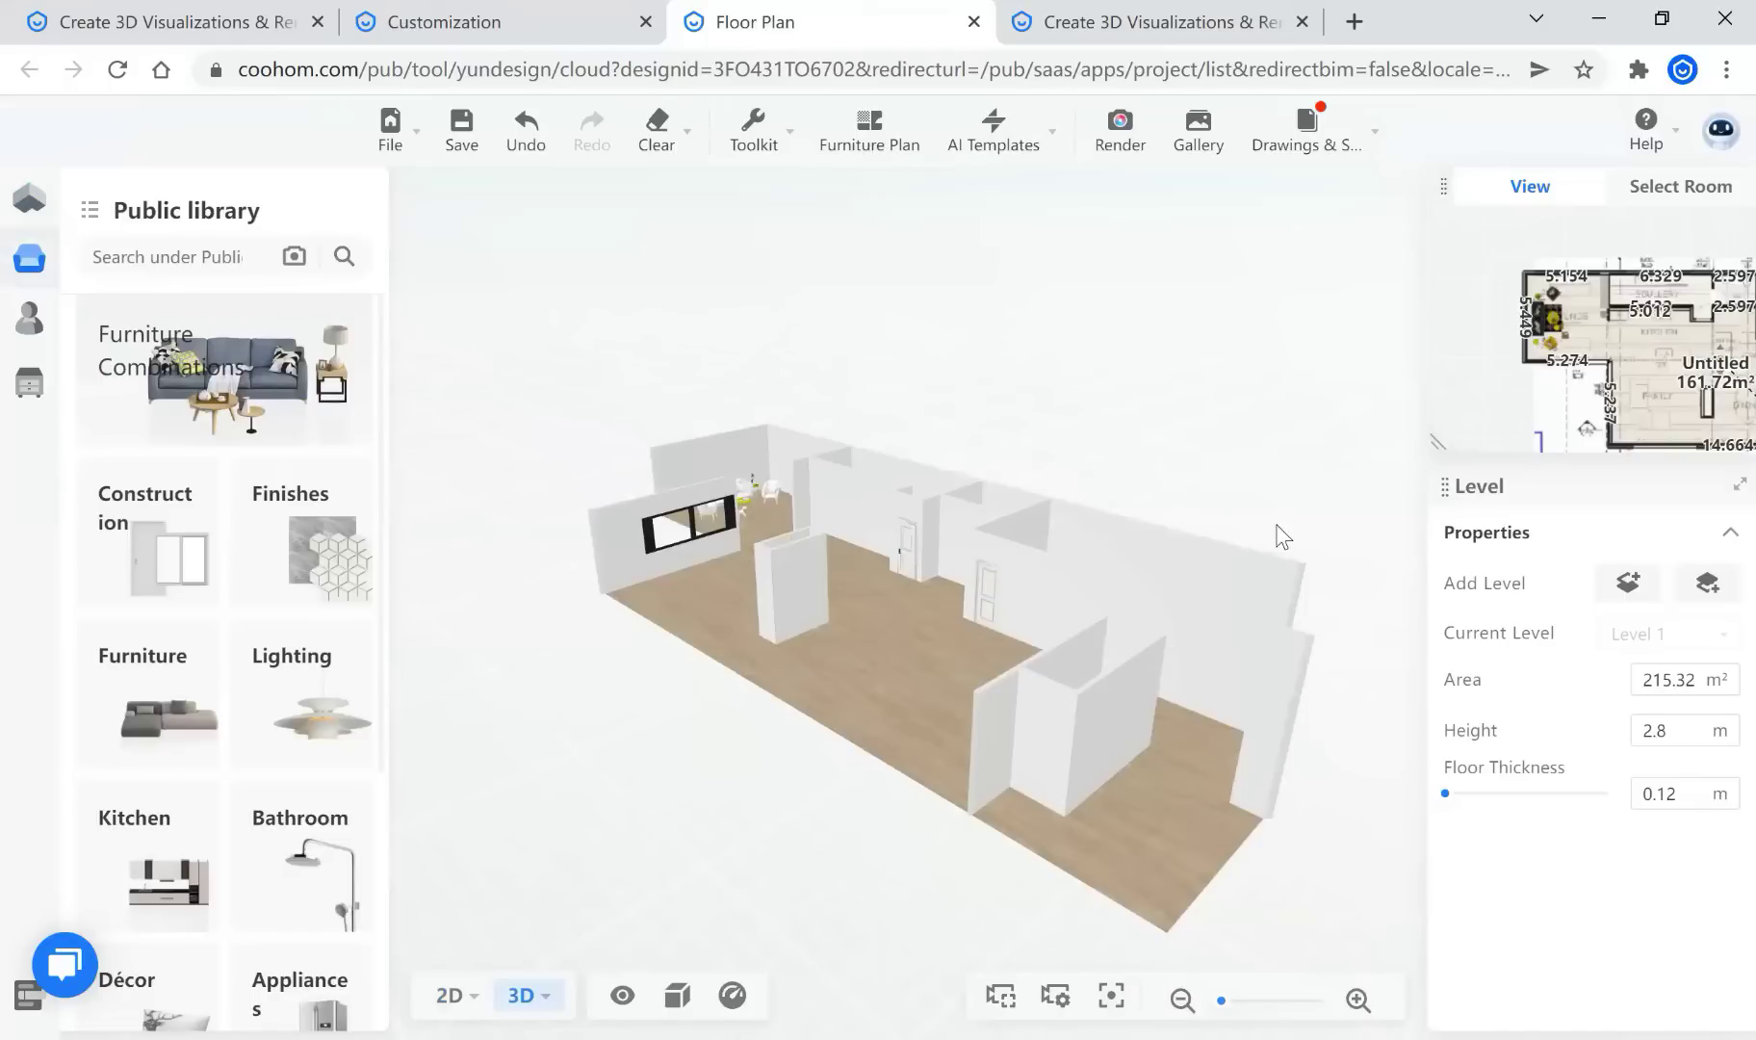
pyautogui.moveTo(1256, 532); pyautogui.dragTo(1193, 559)
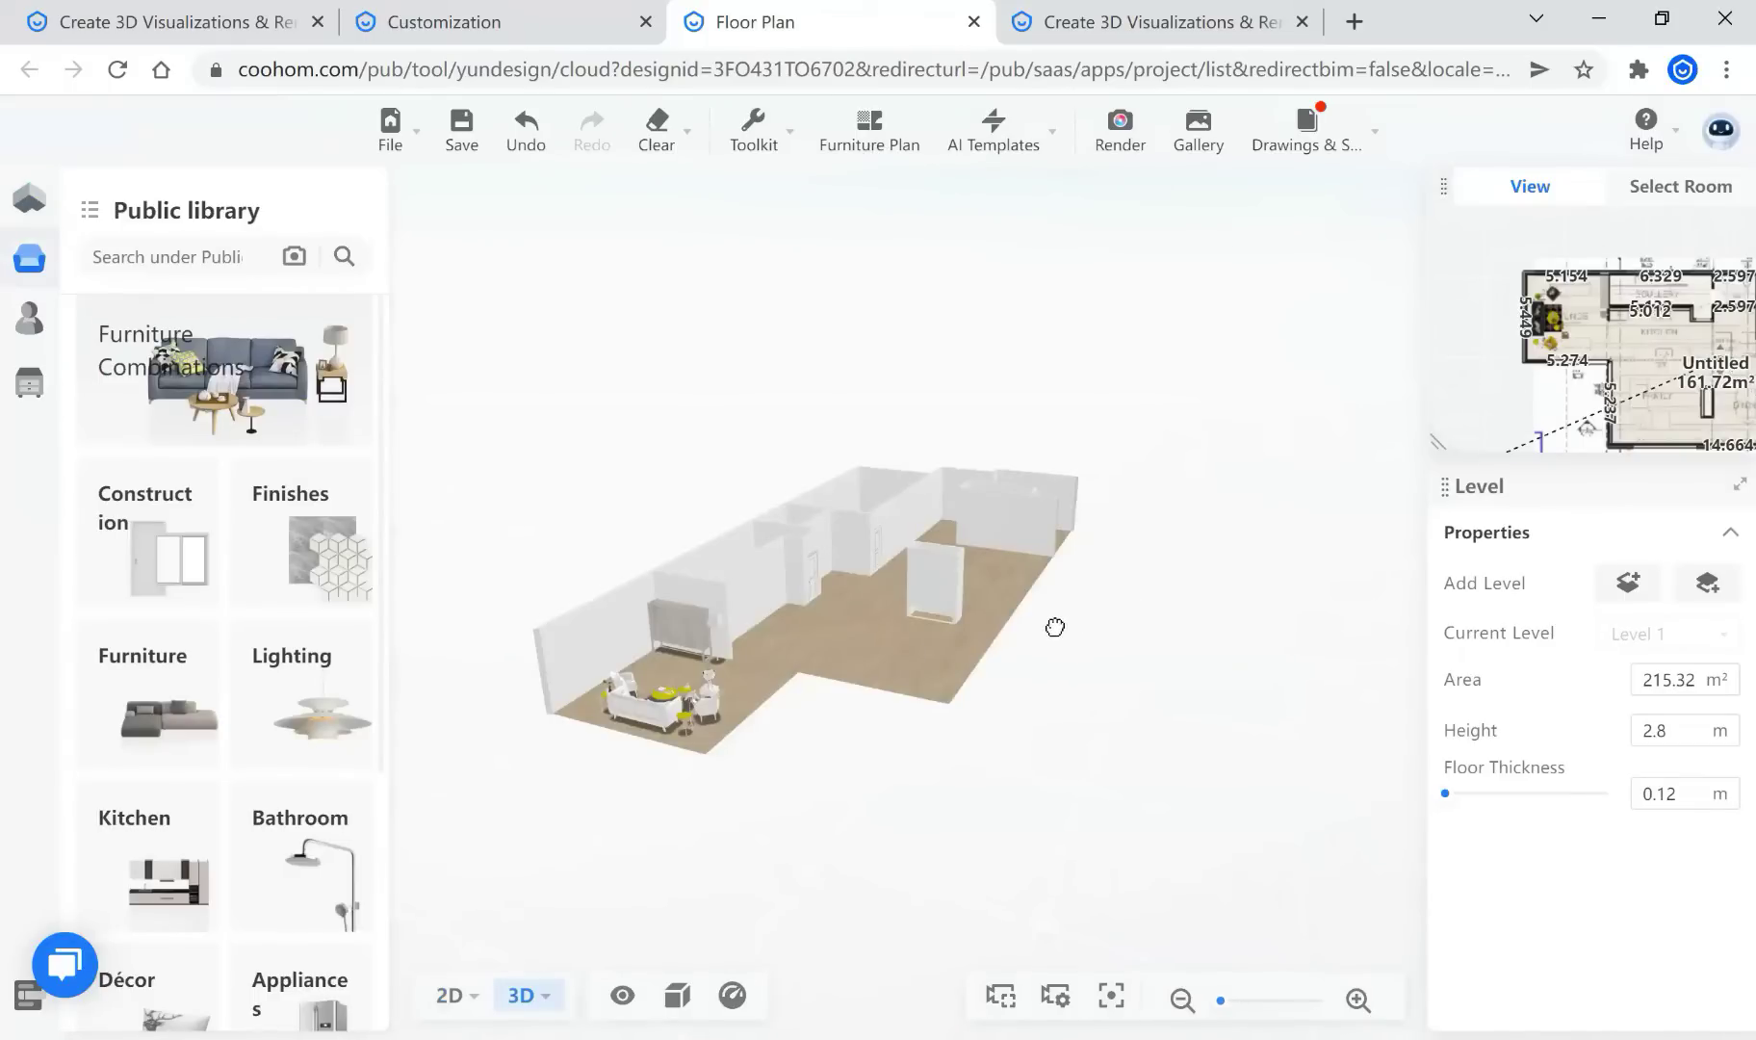
pyautogui.scroll(2, 1055, 627)
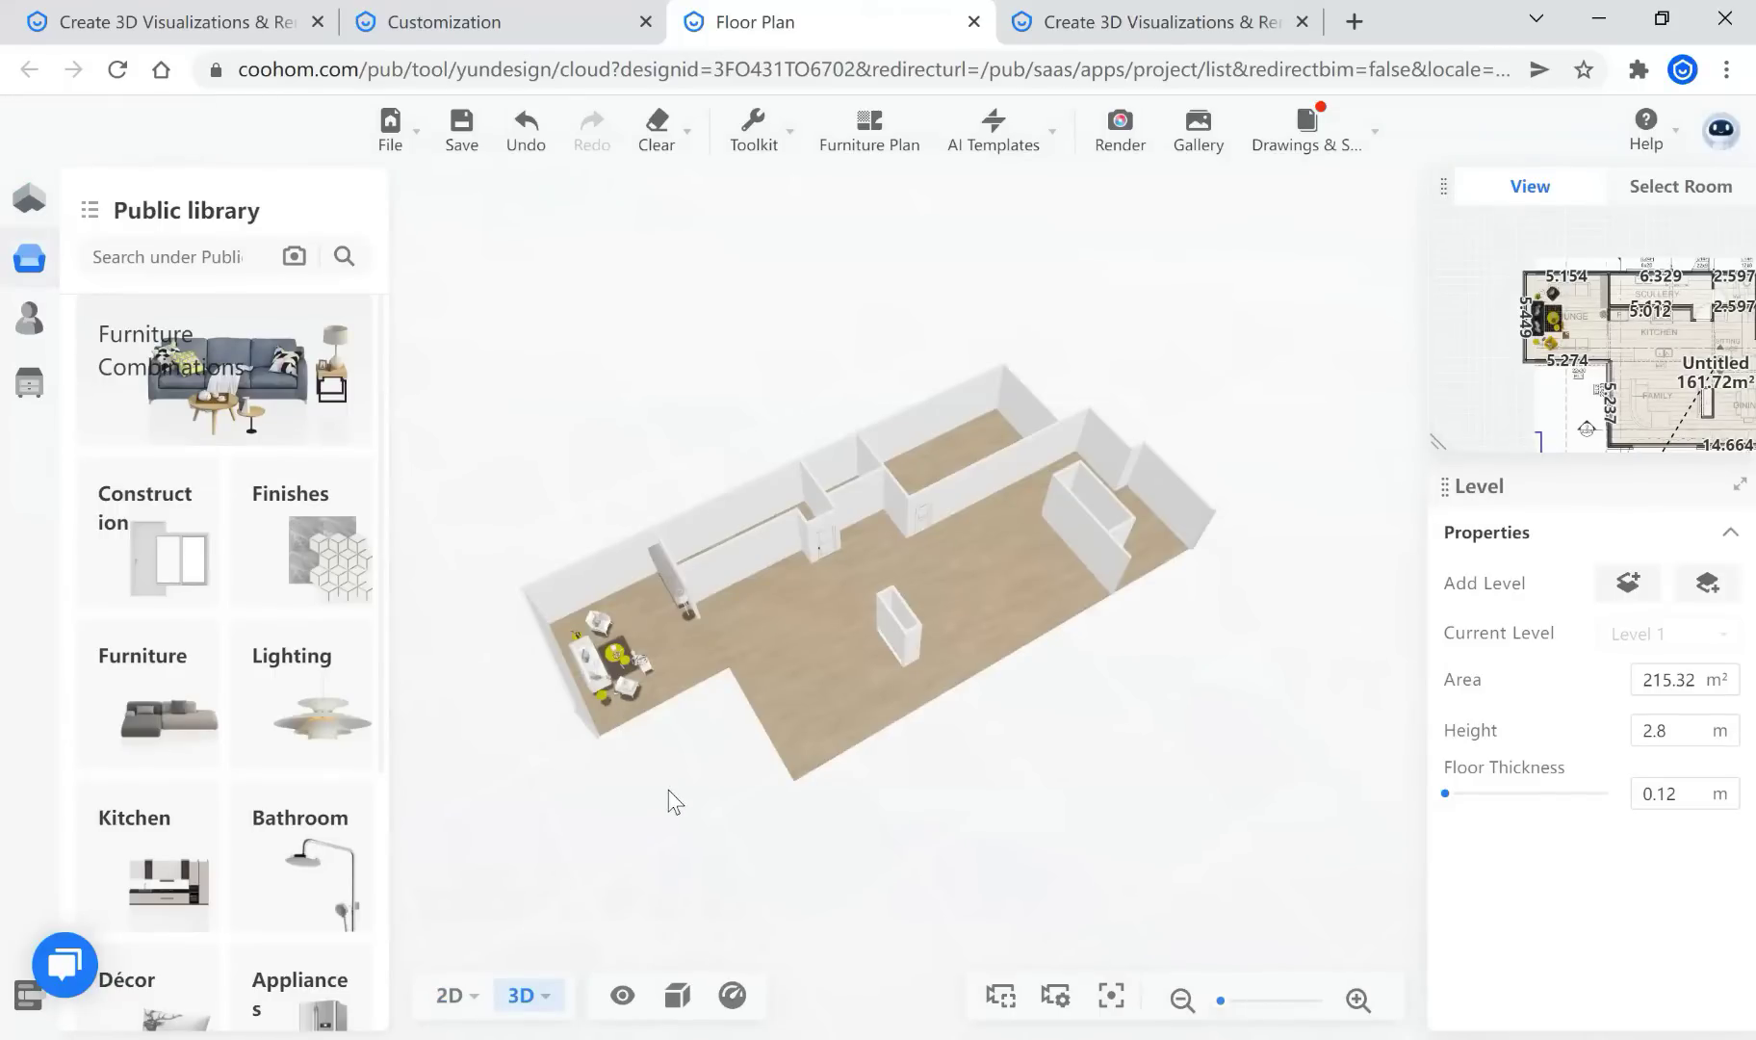
pyautogui.scroll(4, 669, 789)
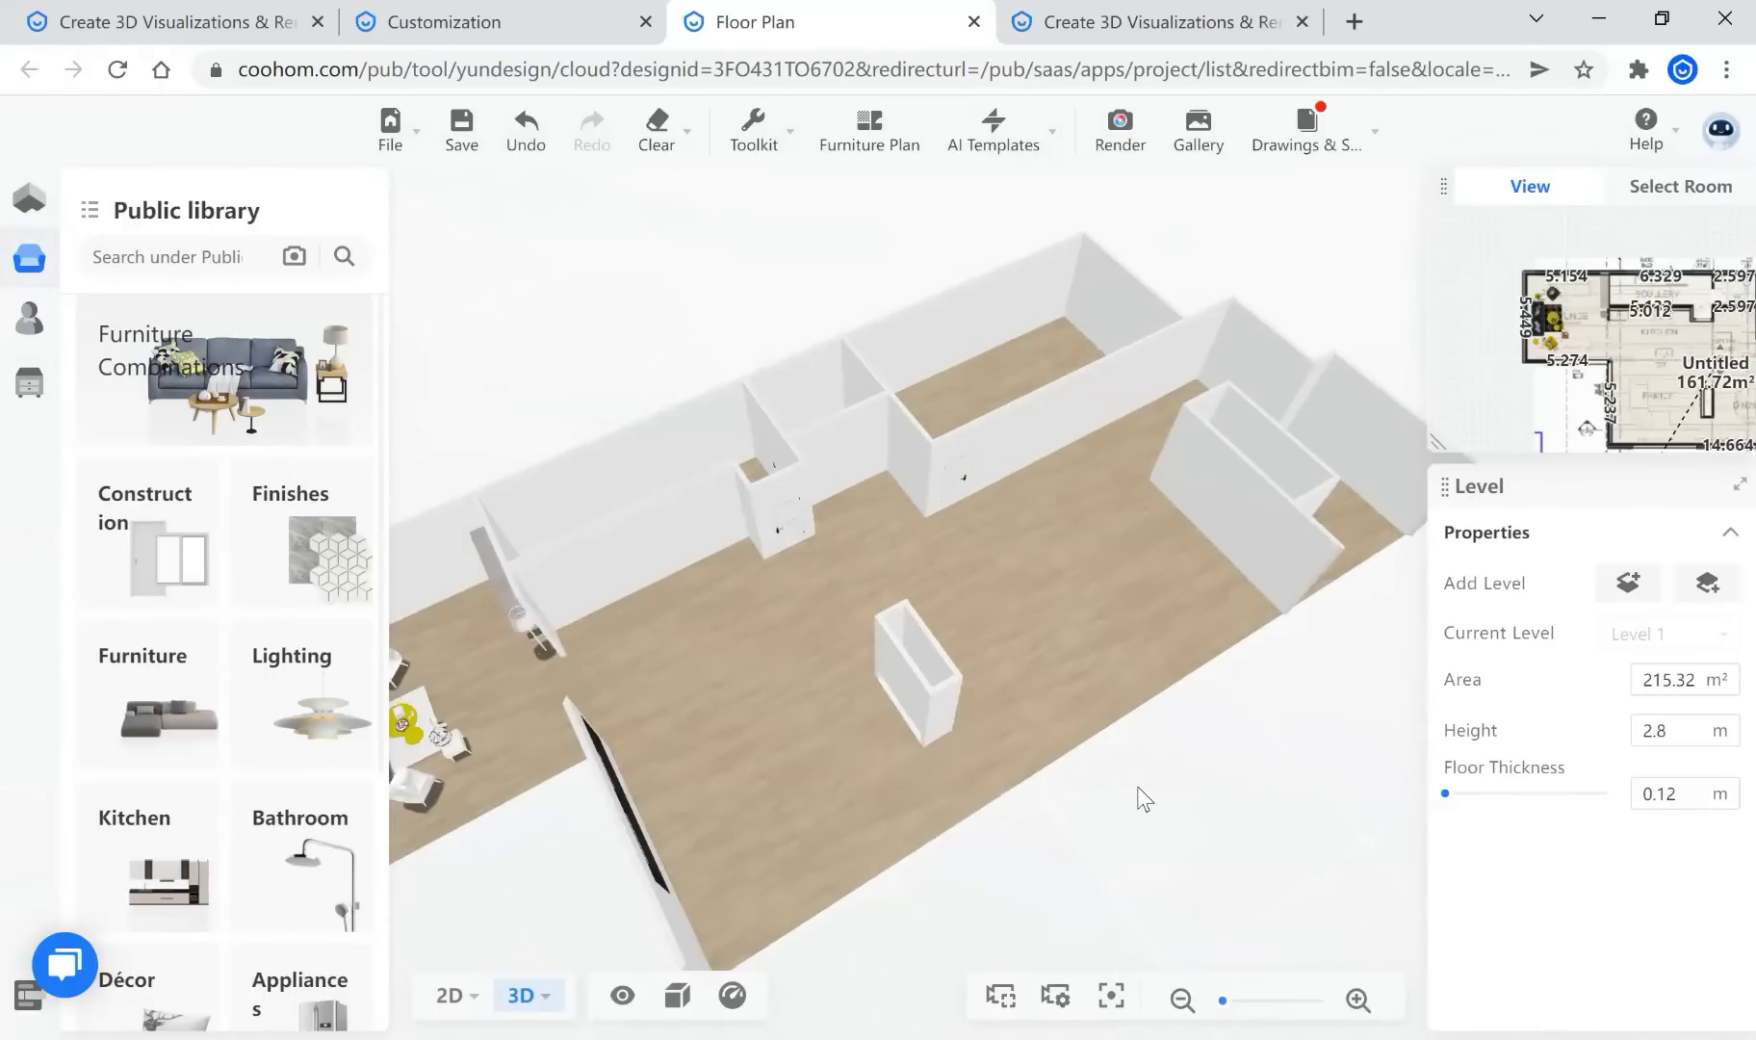
pyautogui.scroll(-5, 1142, 799)
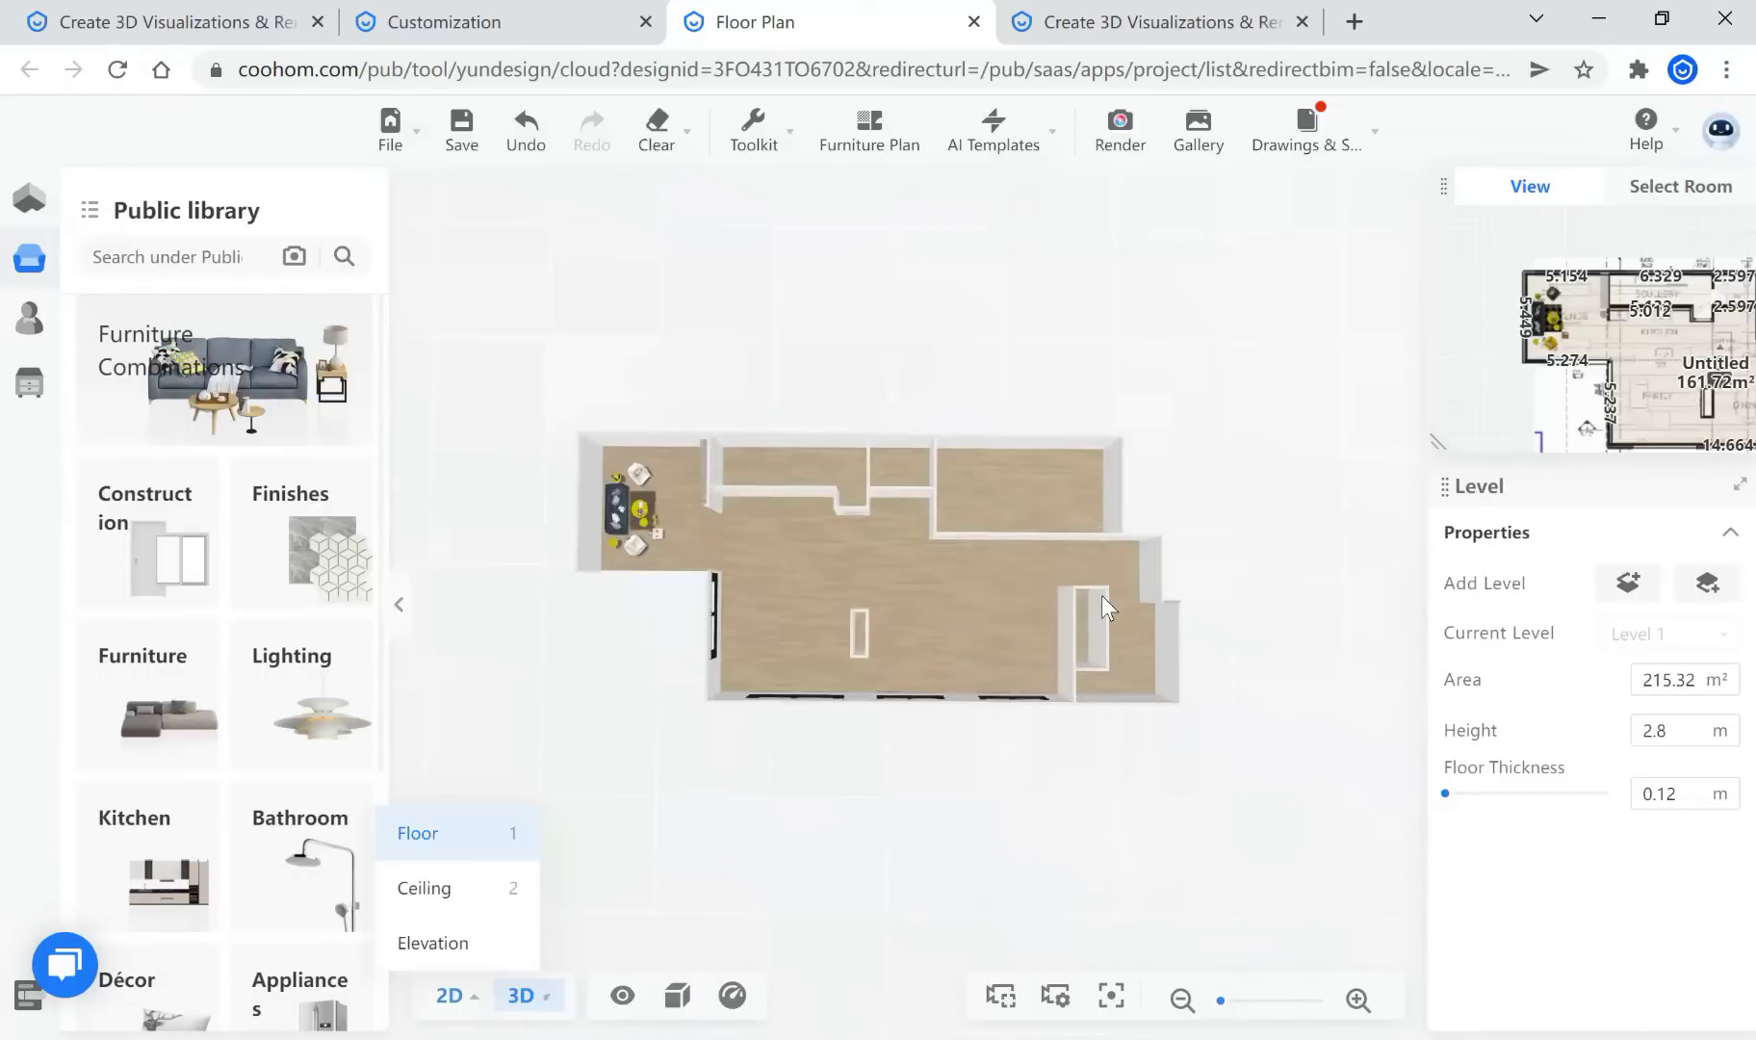
pyautogui.click(456, 1007)
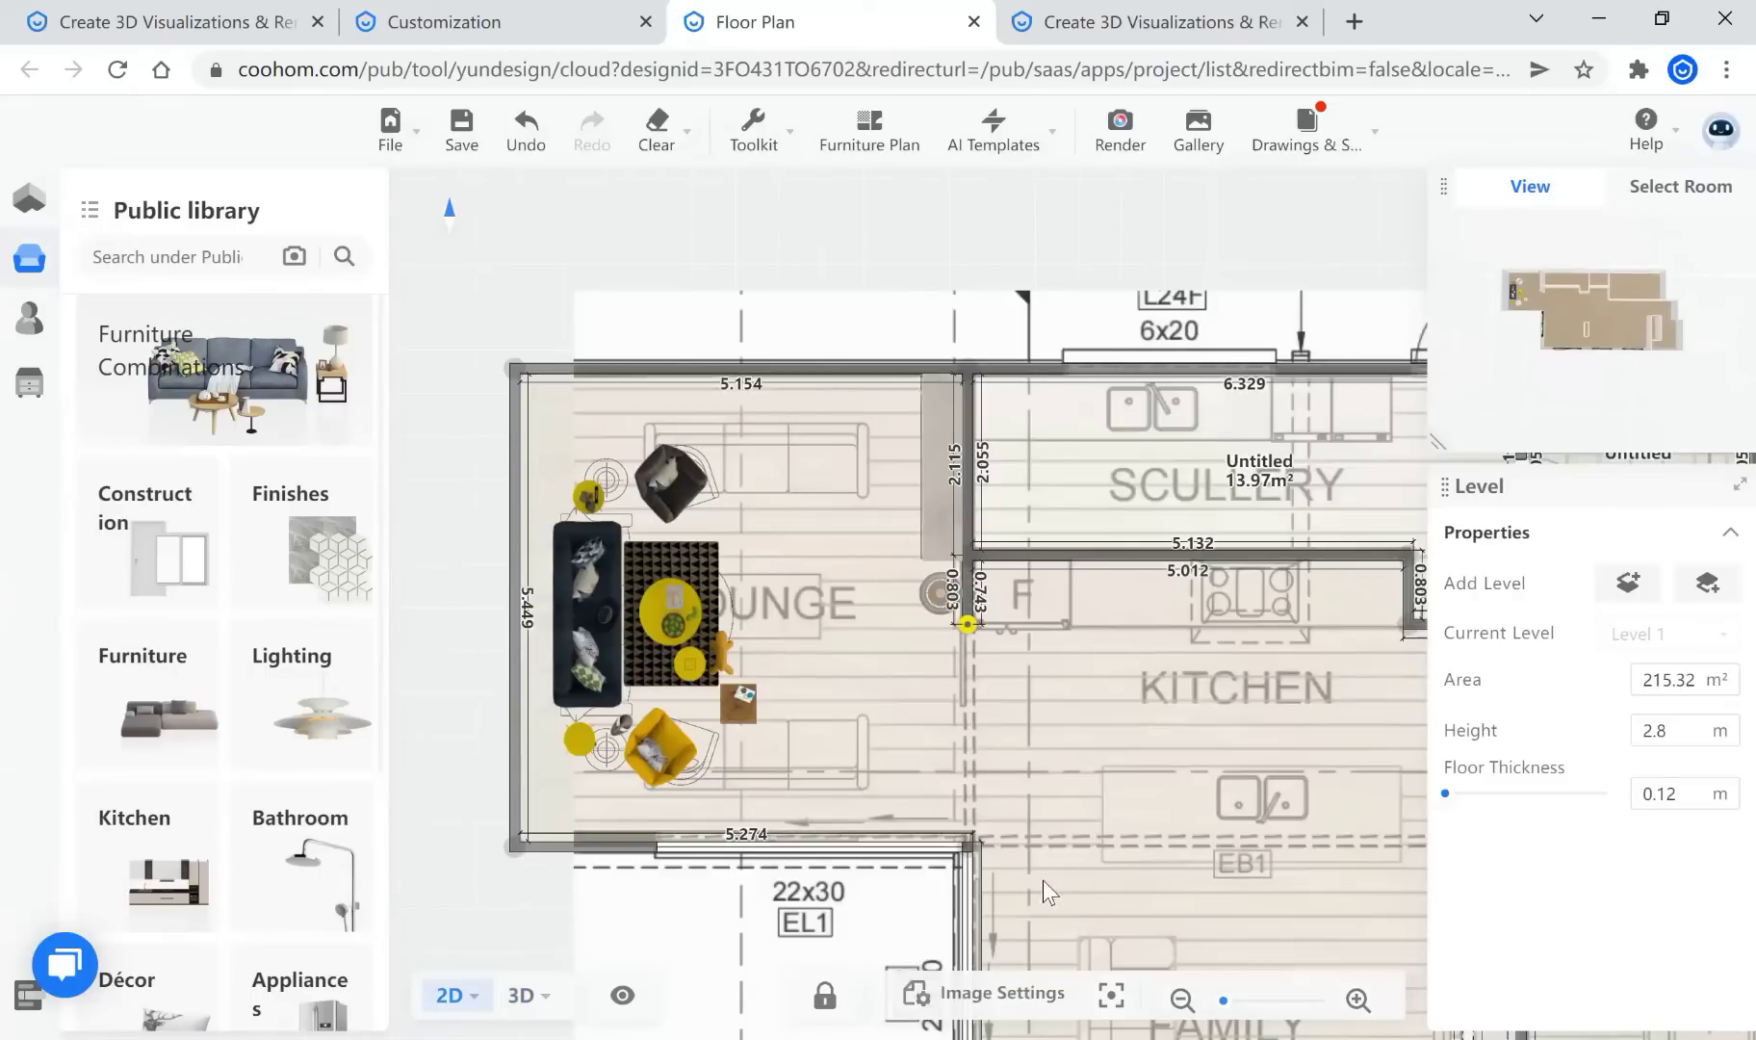
pyautogui.scroll(-5, 956, 857)
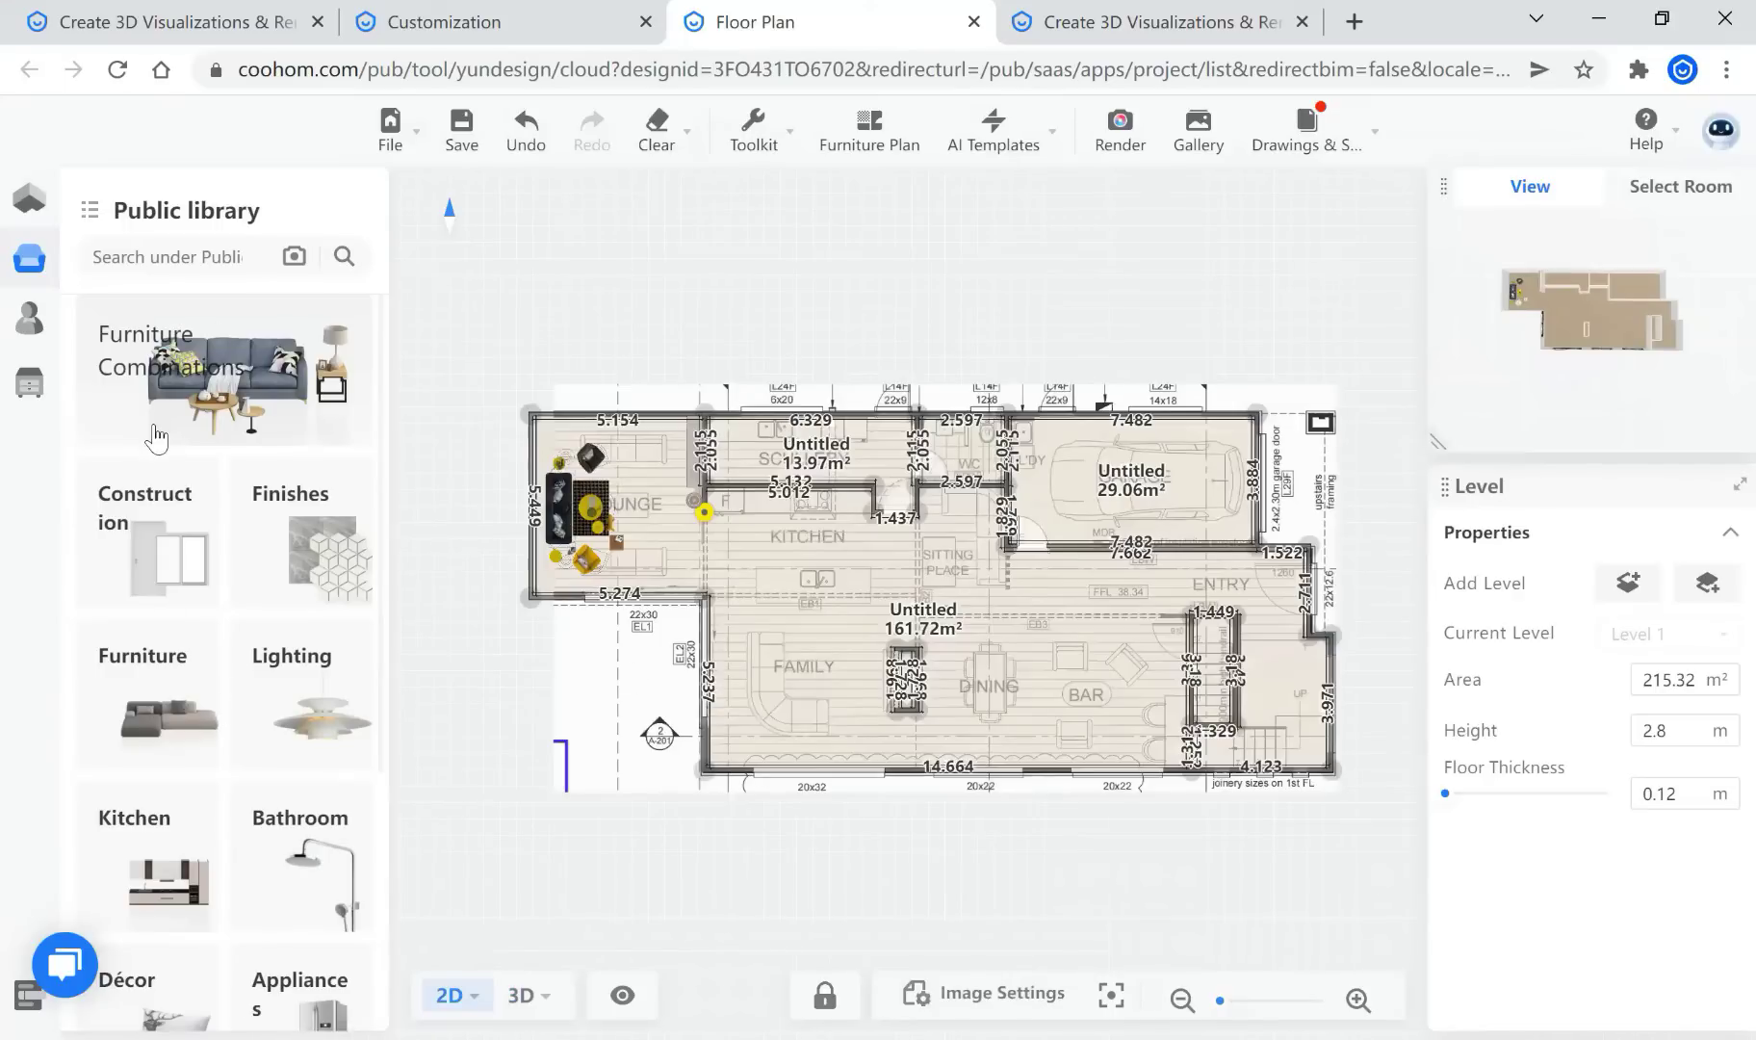
# Look through the public library's furniture category, including the bed models and their filter options
pyautogui.scroll(-3, 156, 438)
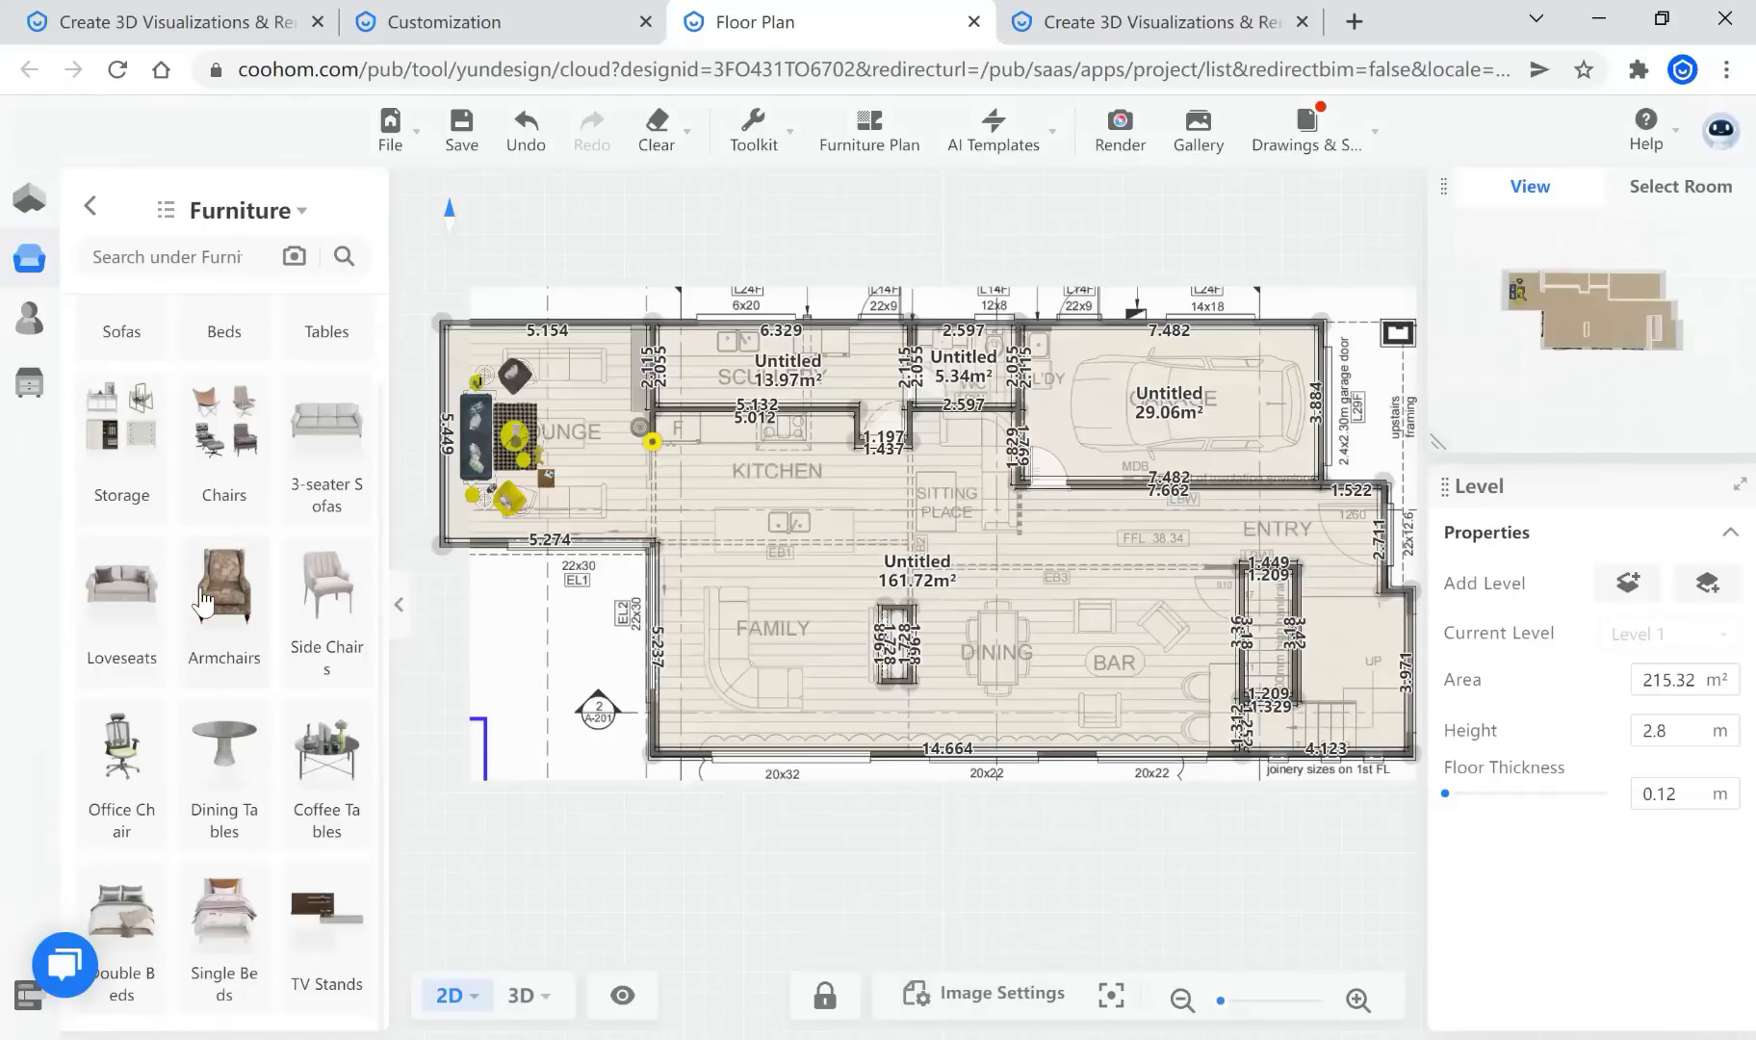
pyautogui.click(237, 358)
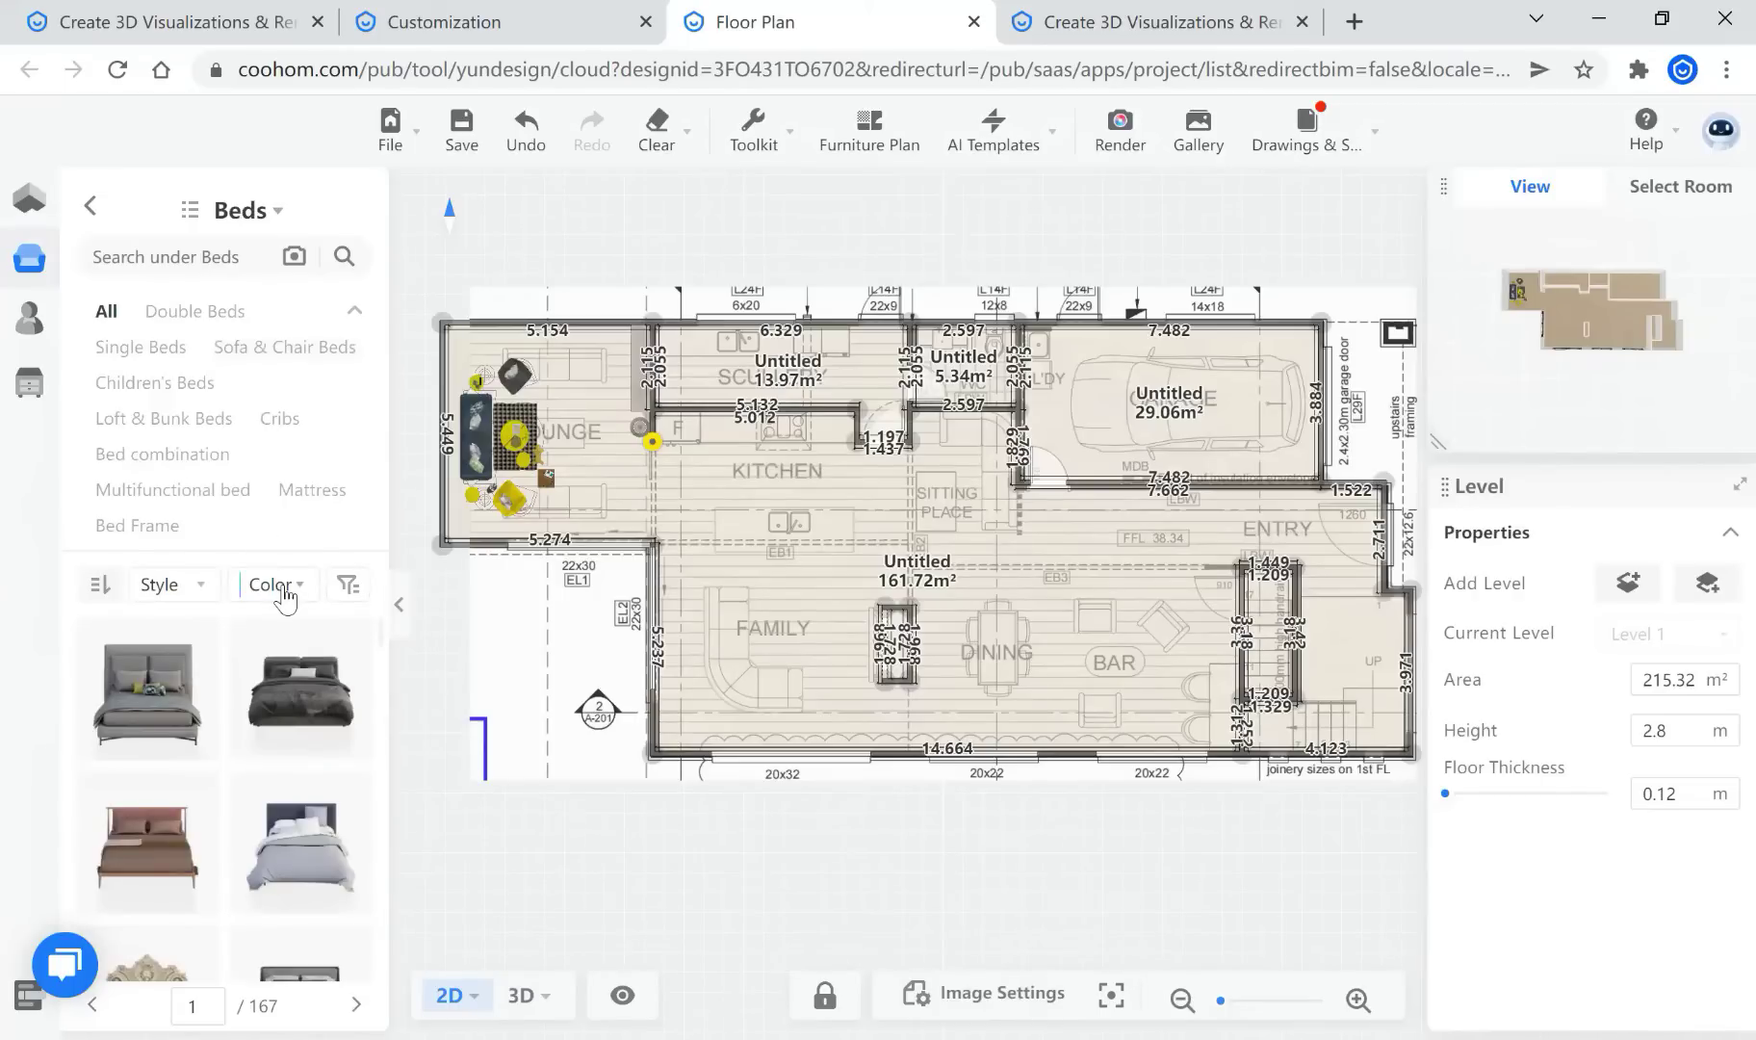
pyautogui.scroll(-3, 231, 520)
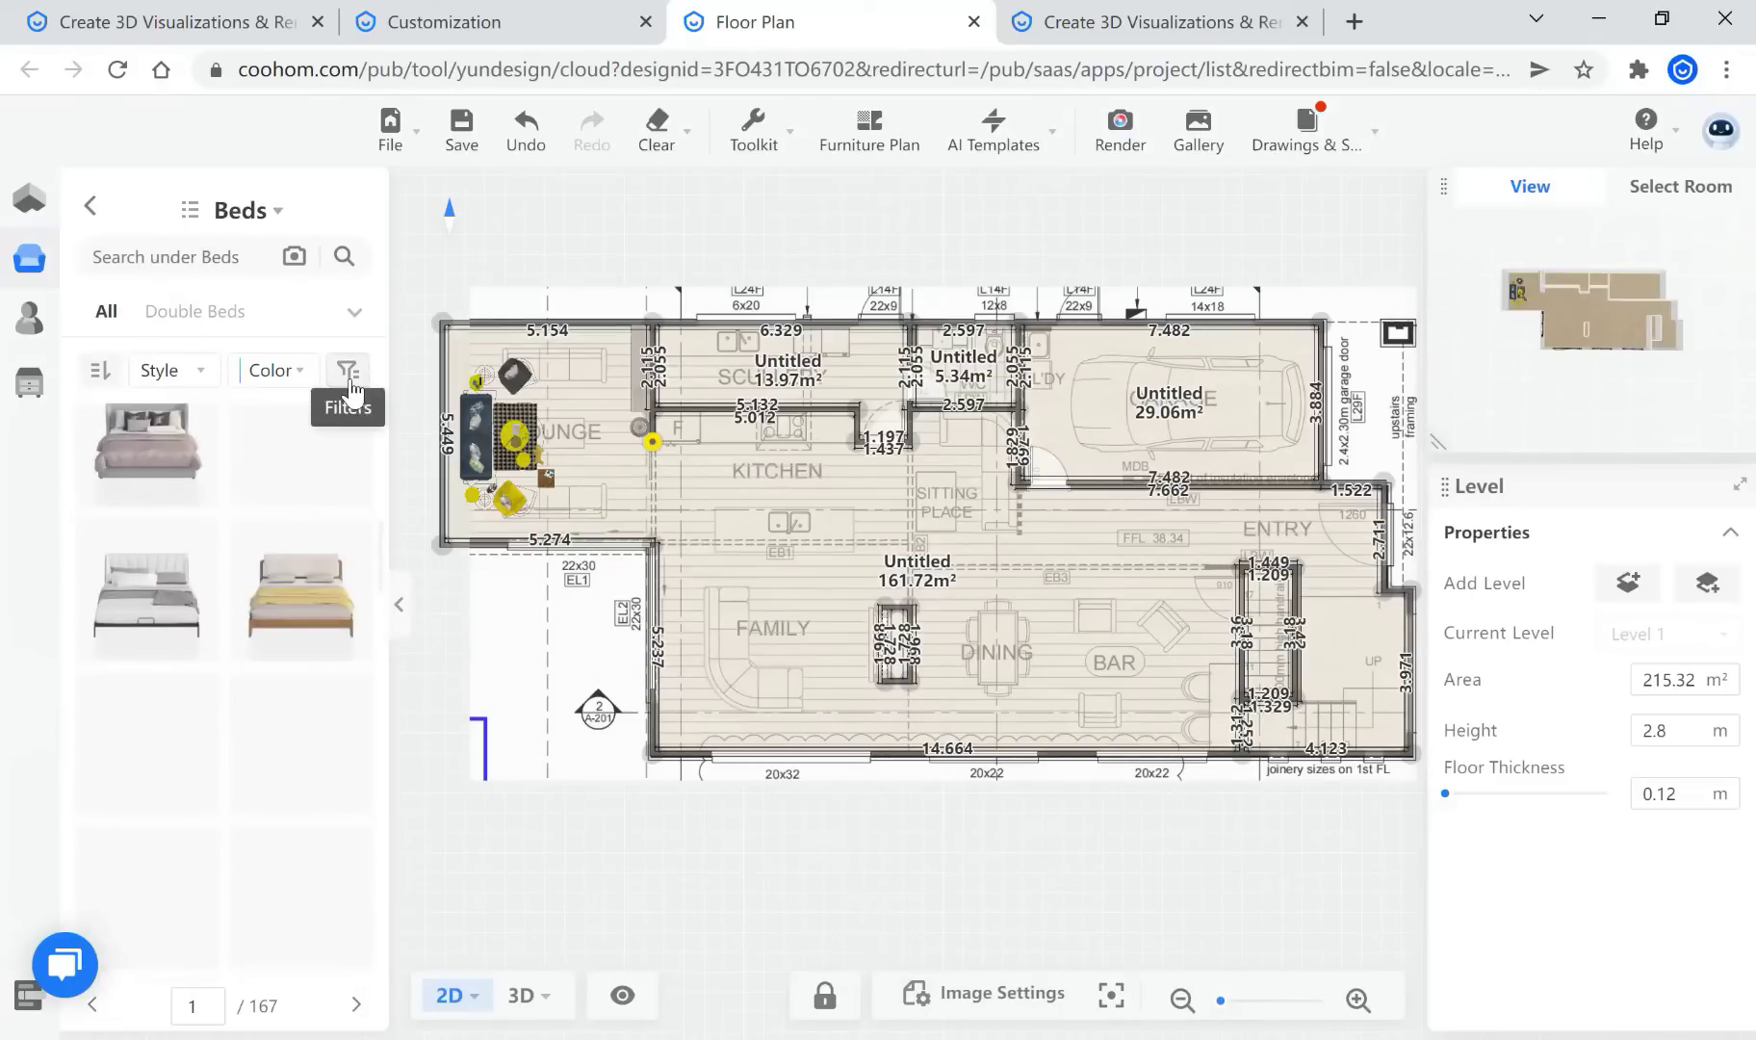
pyautogui.click(349, 381)
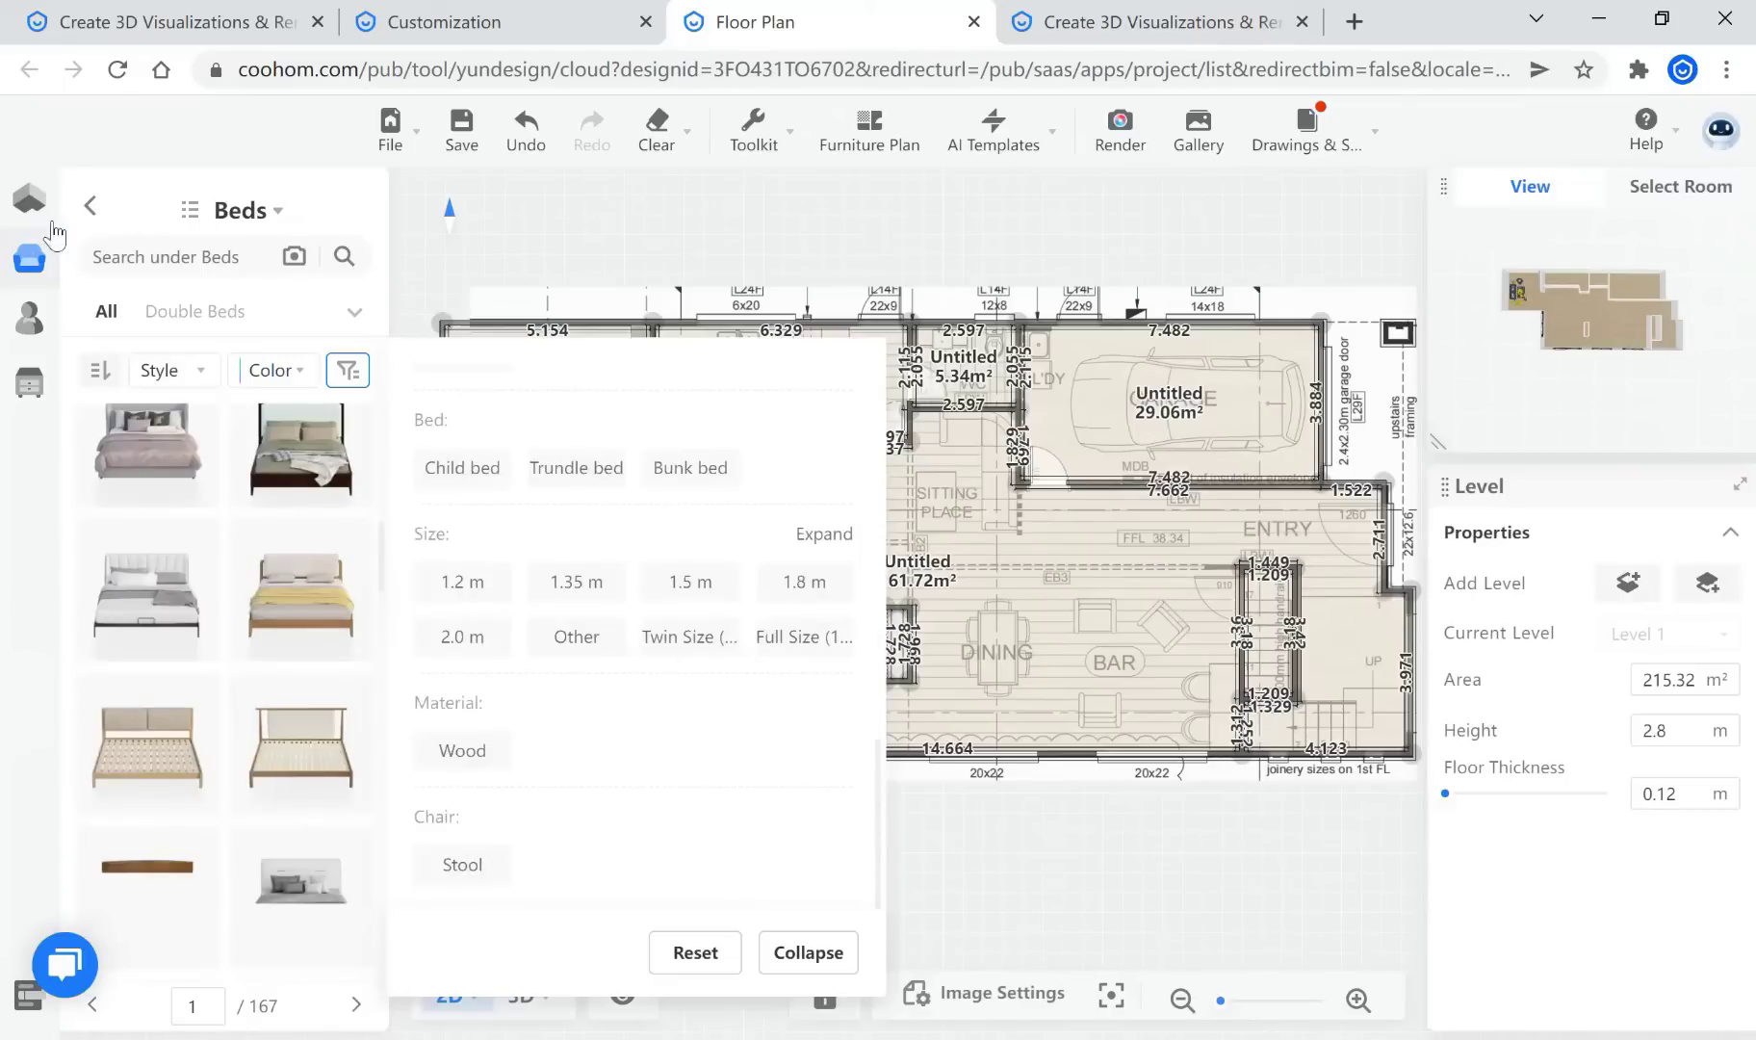
pyautogui.click(93, 206)
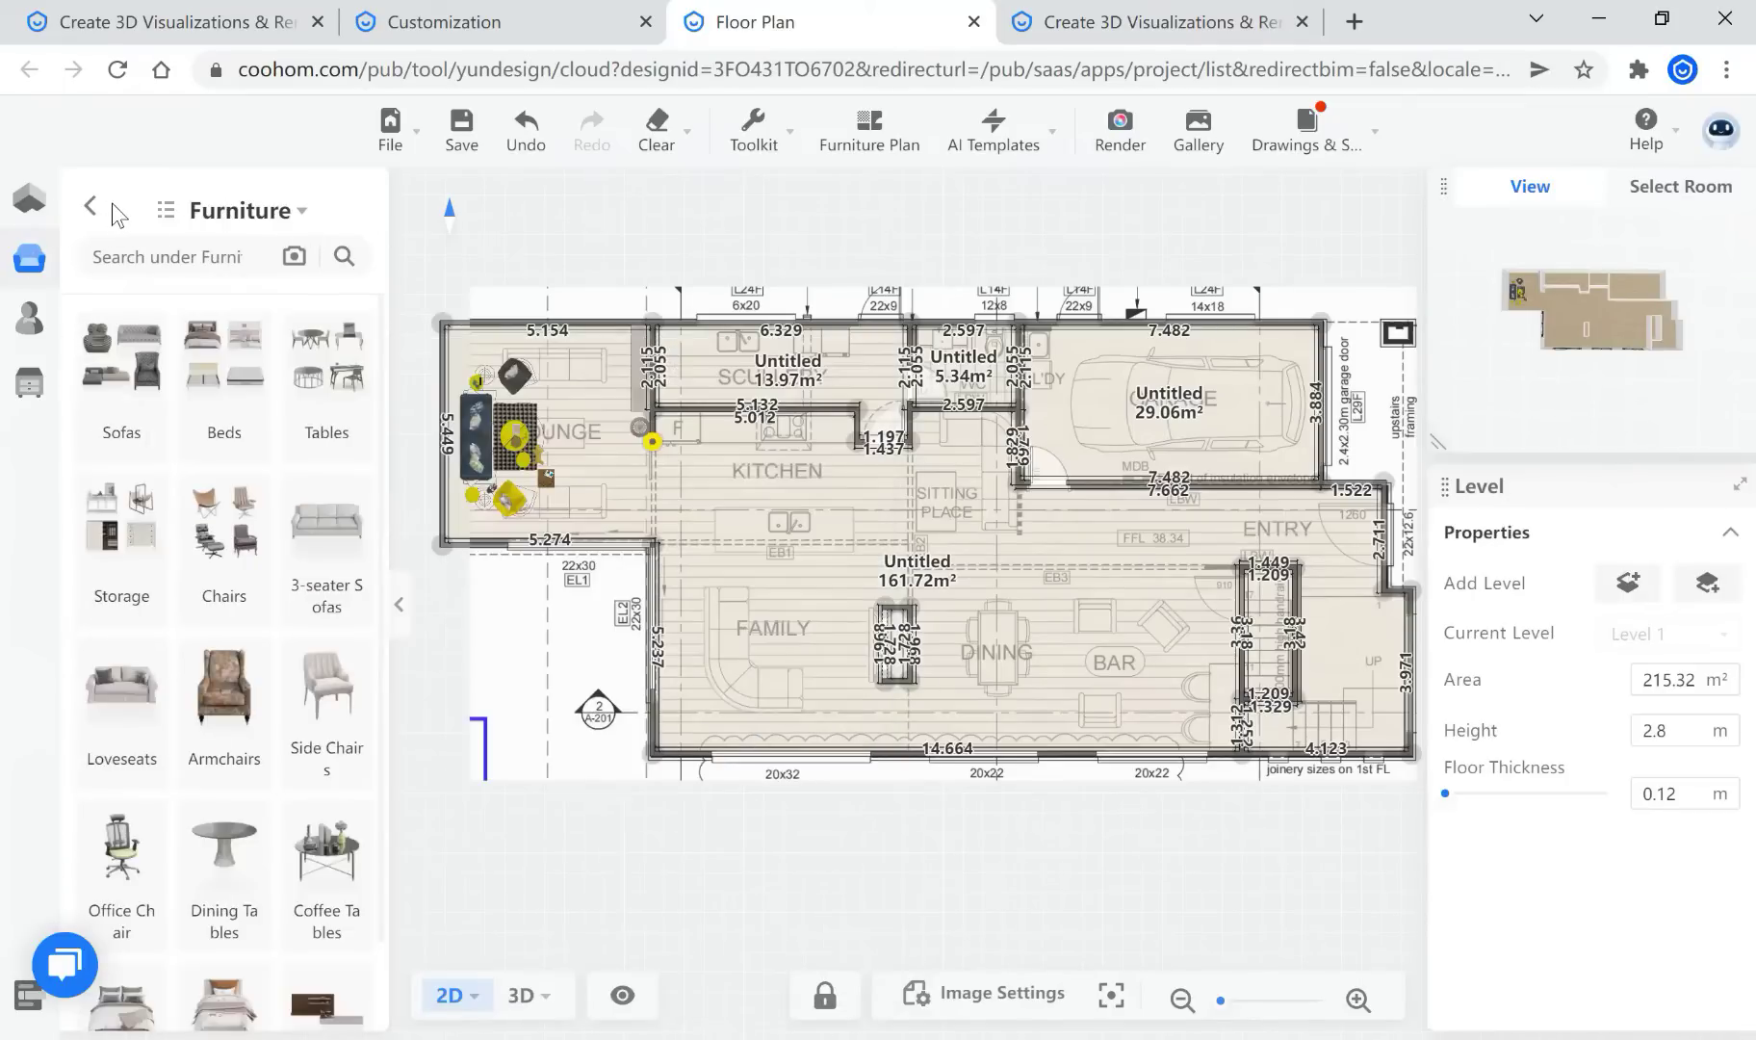
pyautogui.scroll(-1, 211, 597)
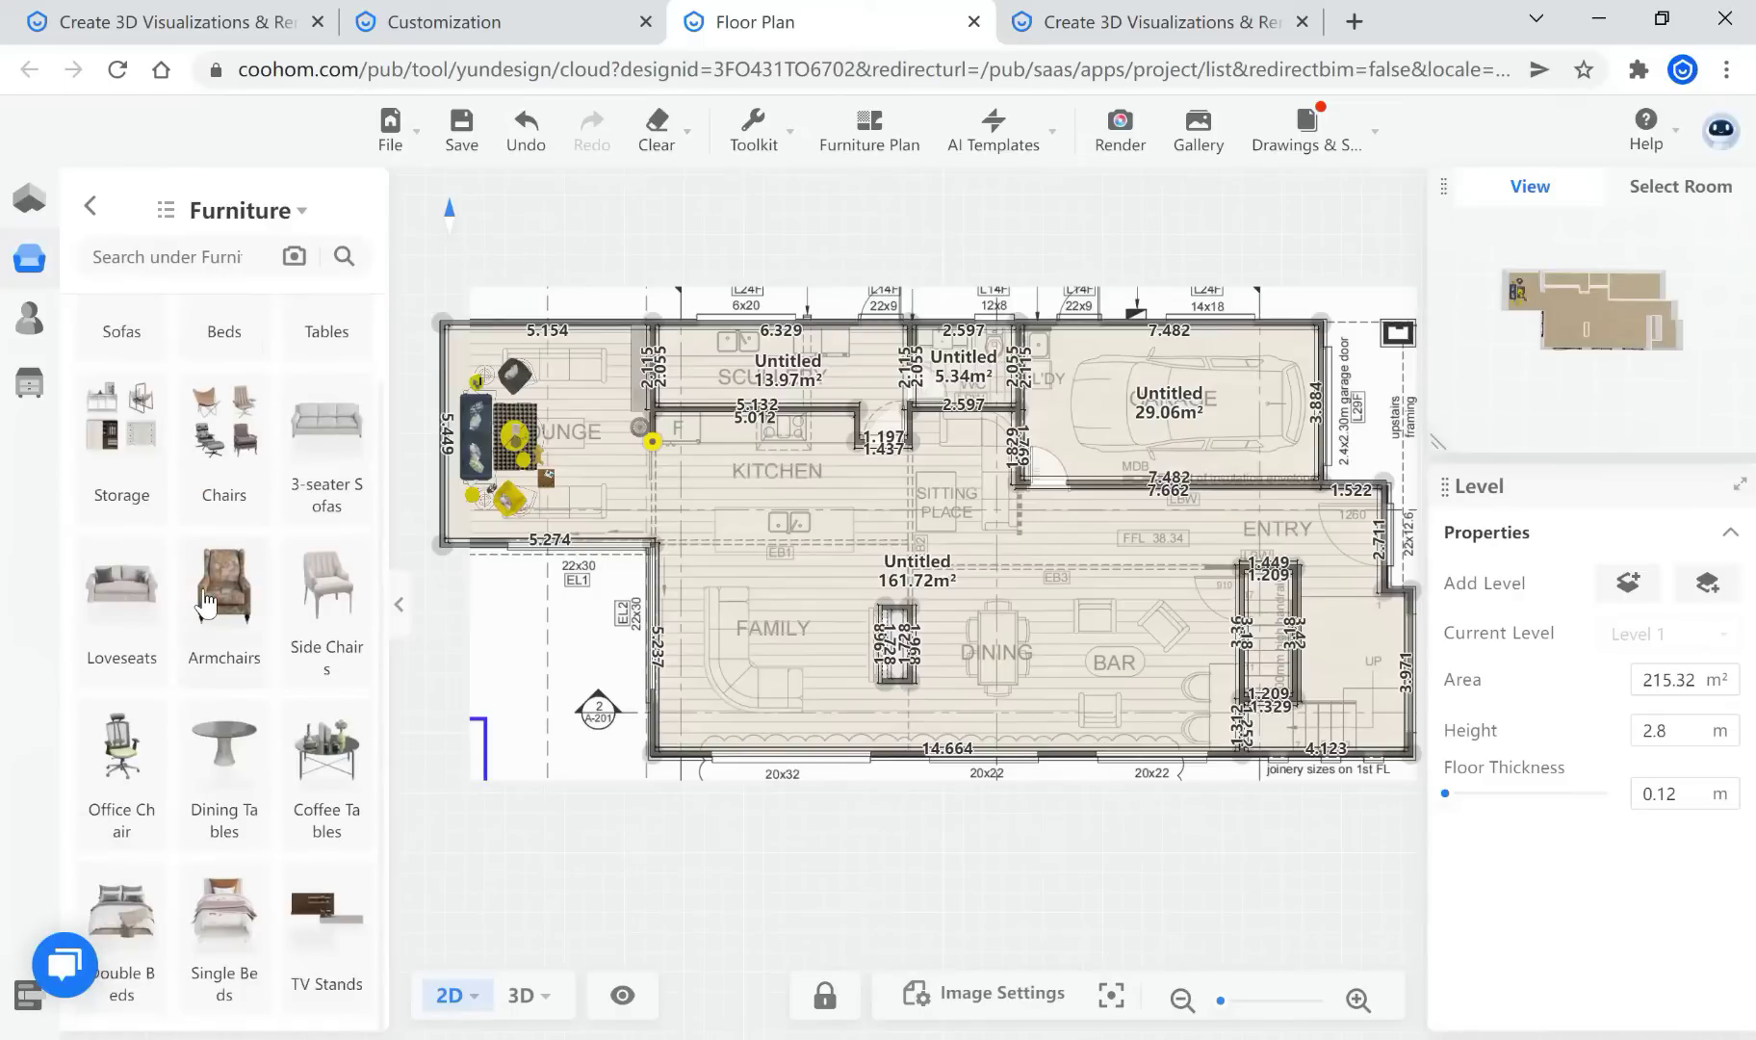
# Return to the public library overview and look through its main model categories
pyautogui.click(91, 205)
pyautogui.scroll(-1, 281, 674)
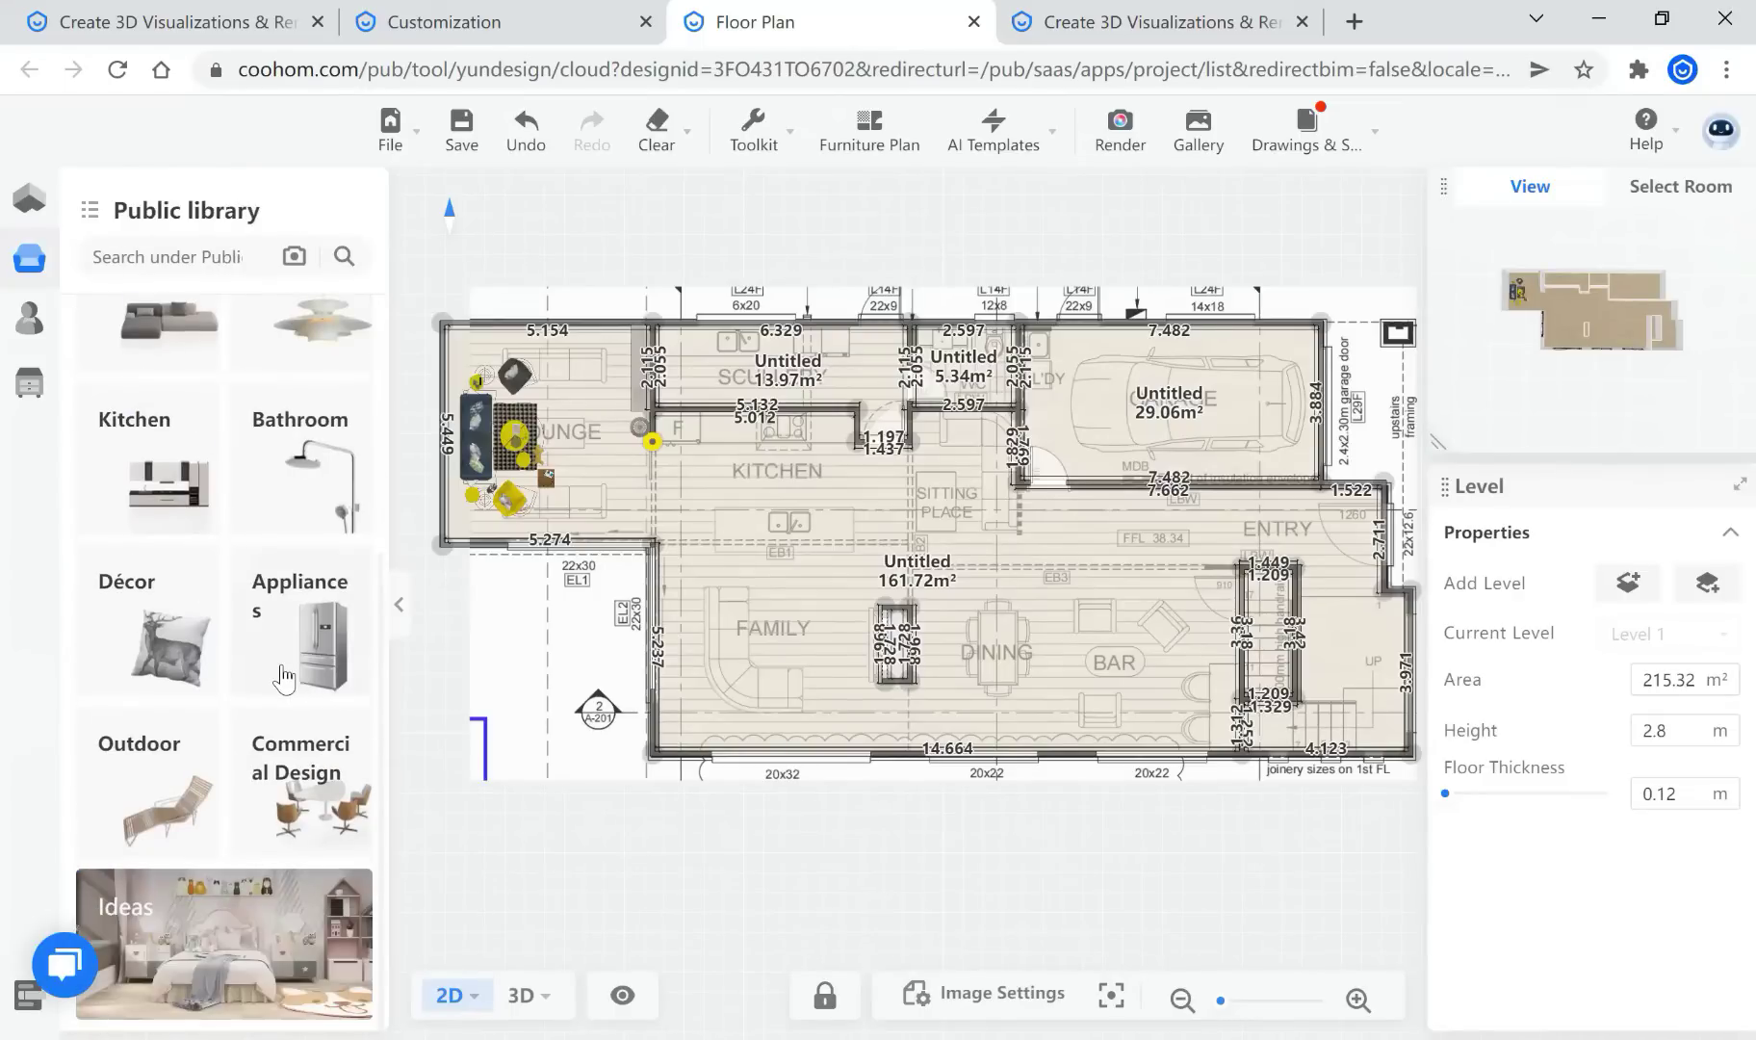
pyautogui.scroll(1, 287, 643)
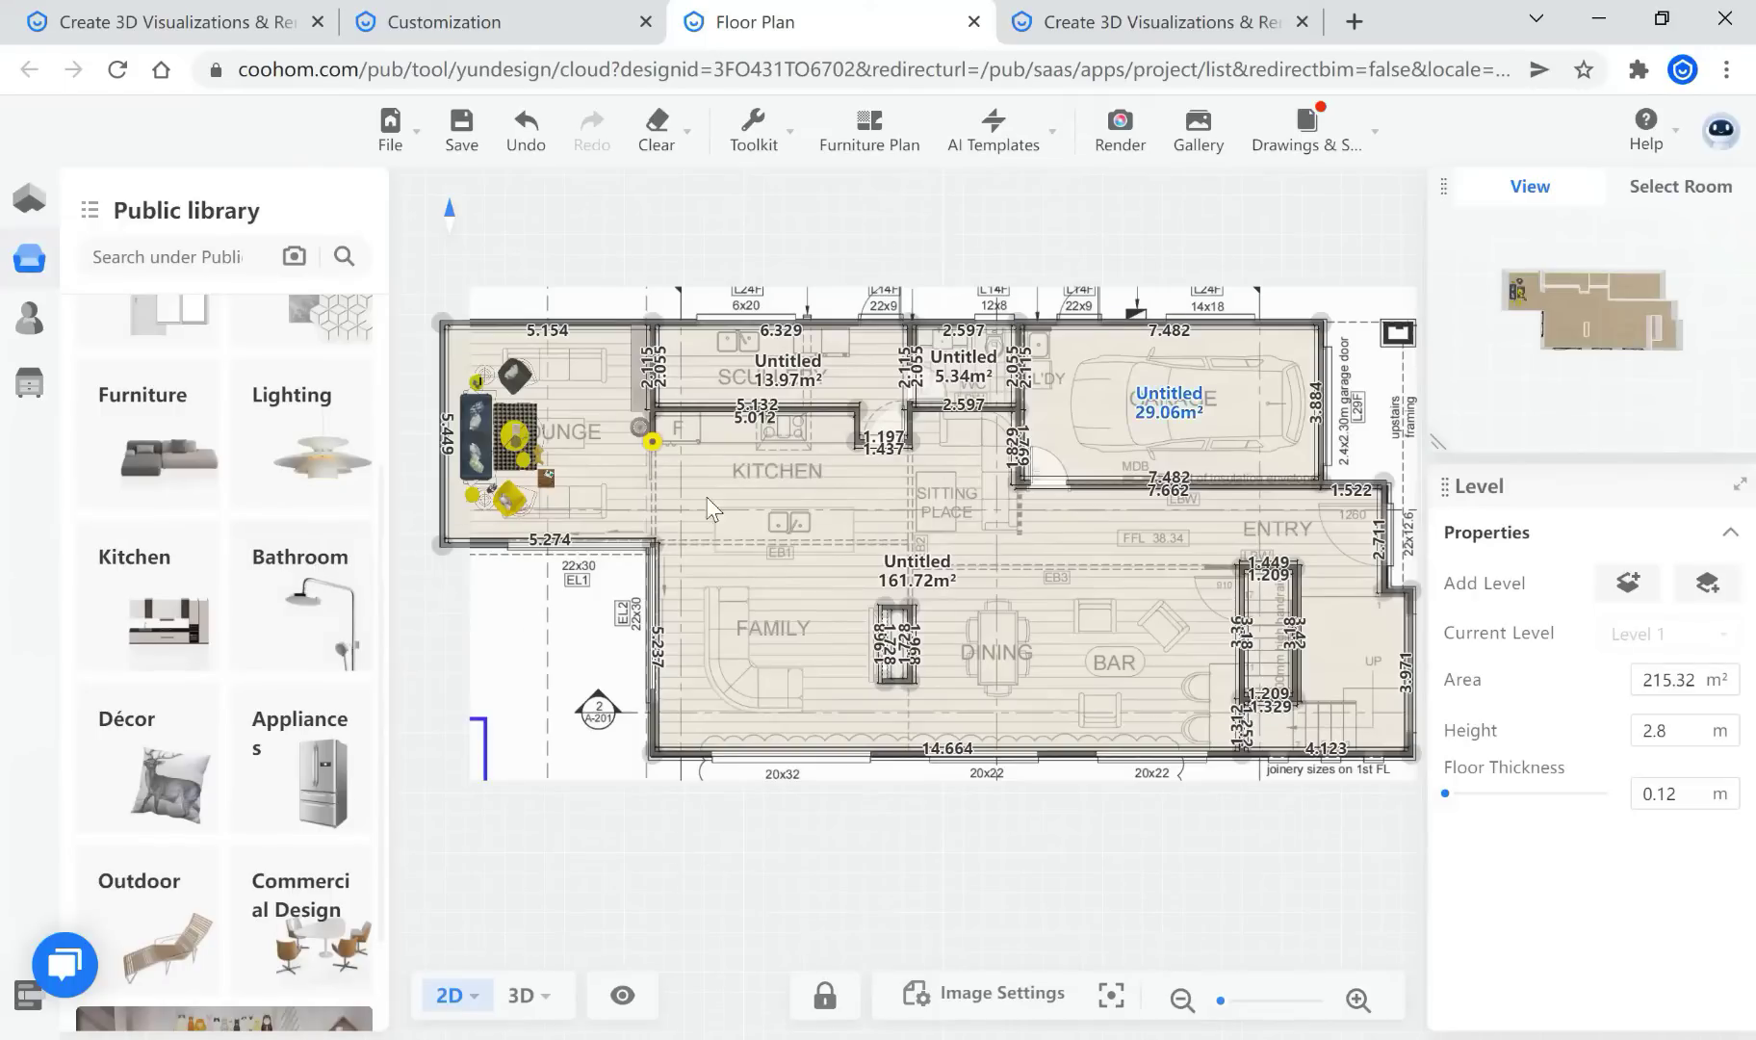
pyautogui.scroll(-1, 248, 871)
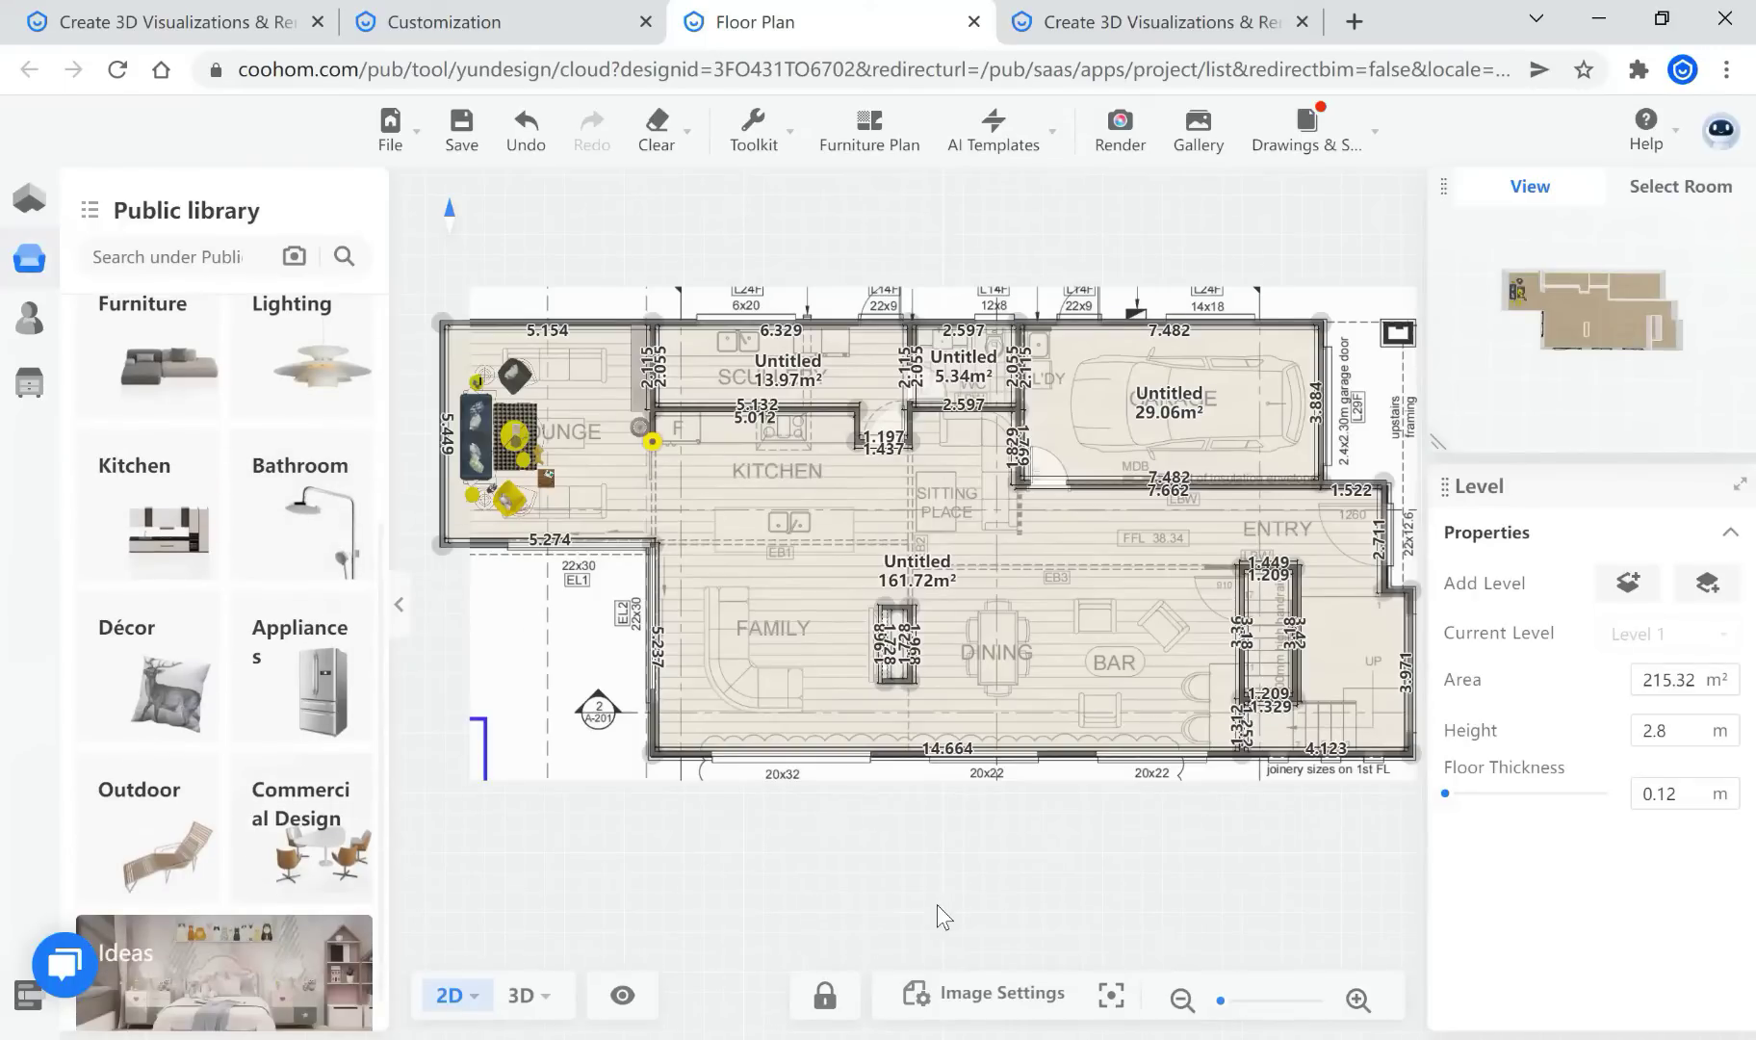
pyautogui.scroll(-1, 937, 905)
pyautogui.scroll(-1, 384, 814)
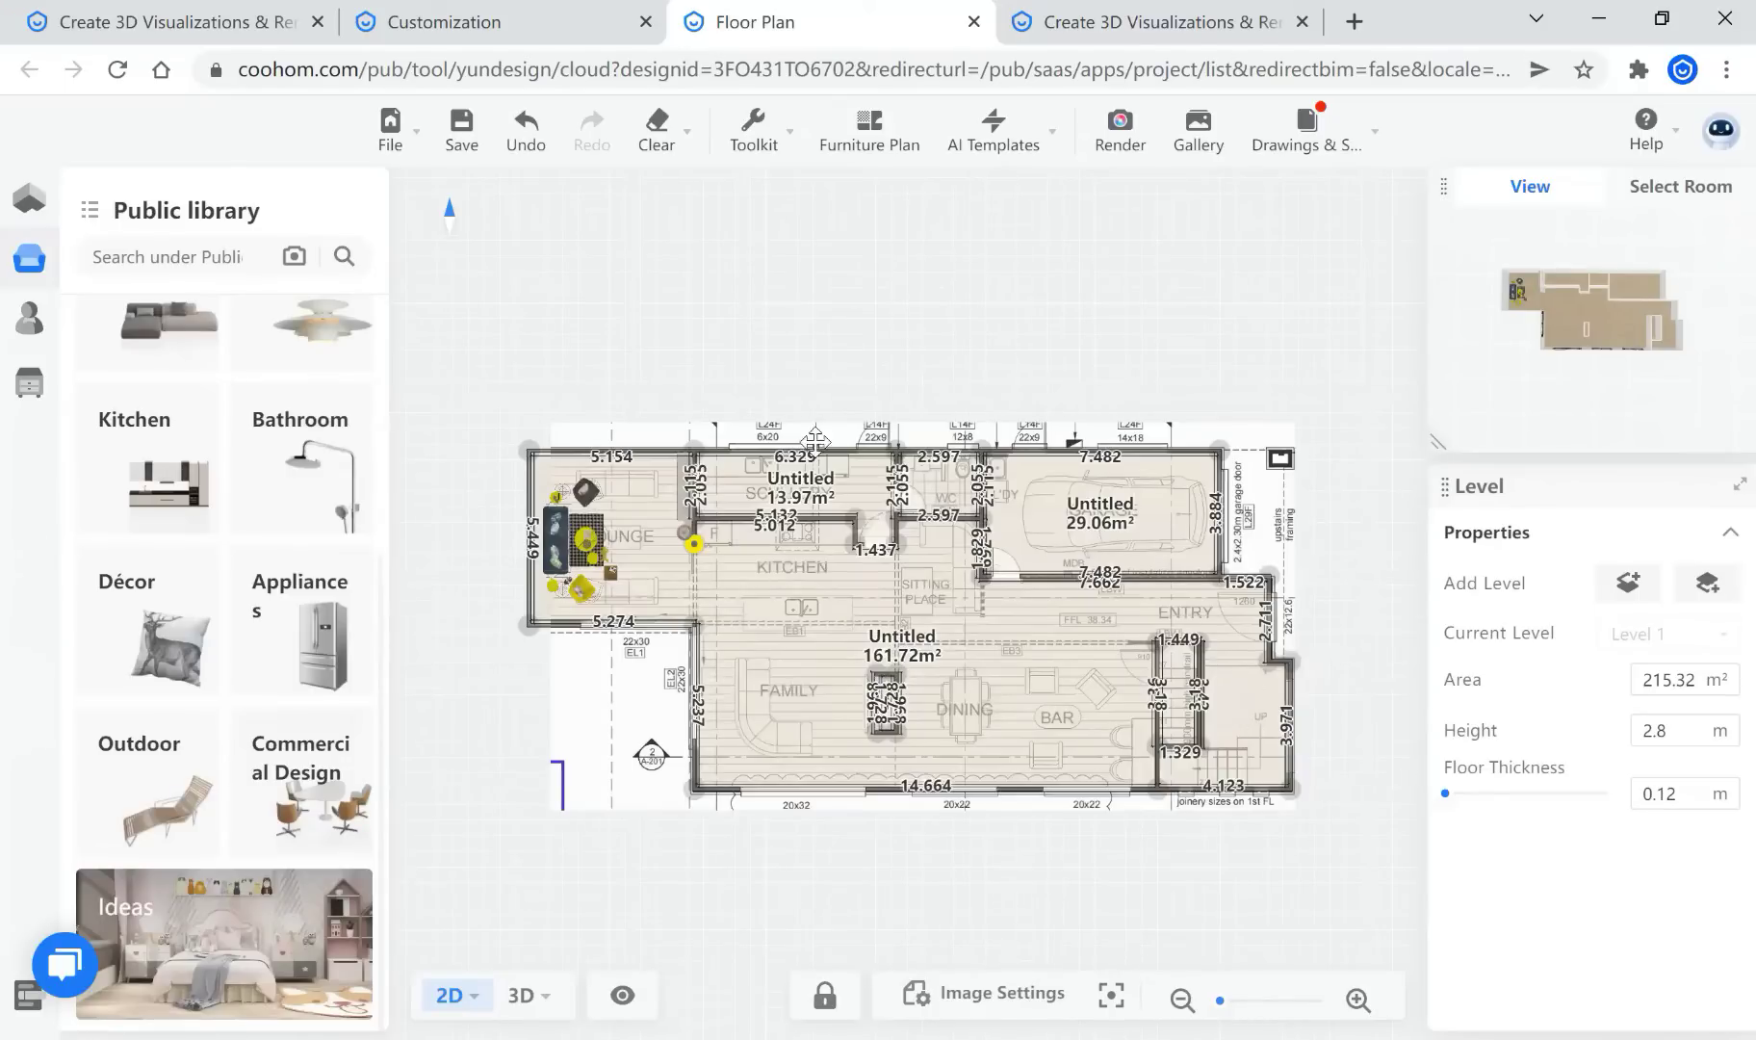
pyautogui.click(591, 578)
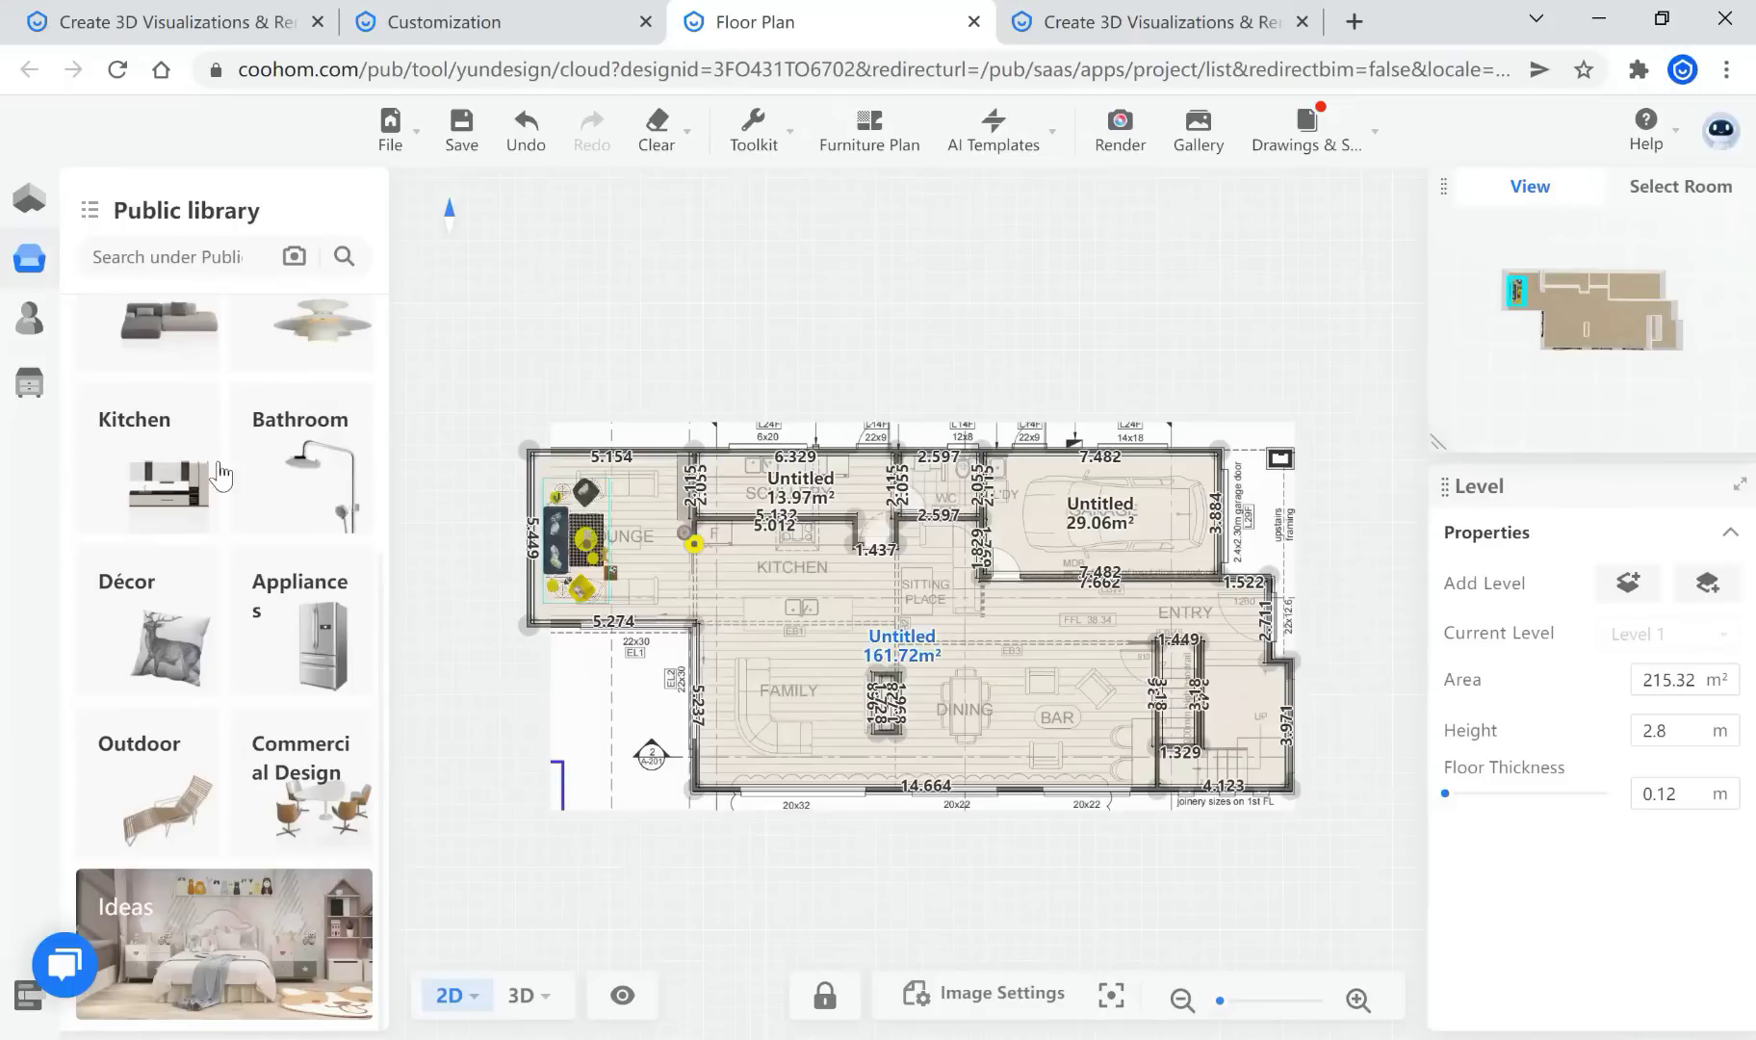
pyautogui.scroll(4, 248, 493)
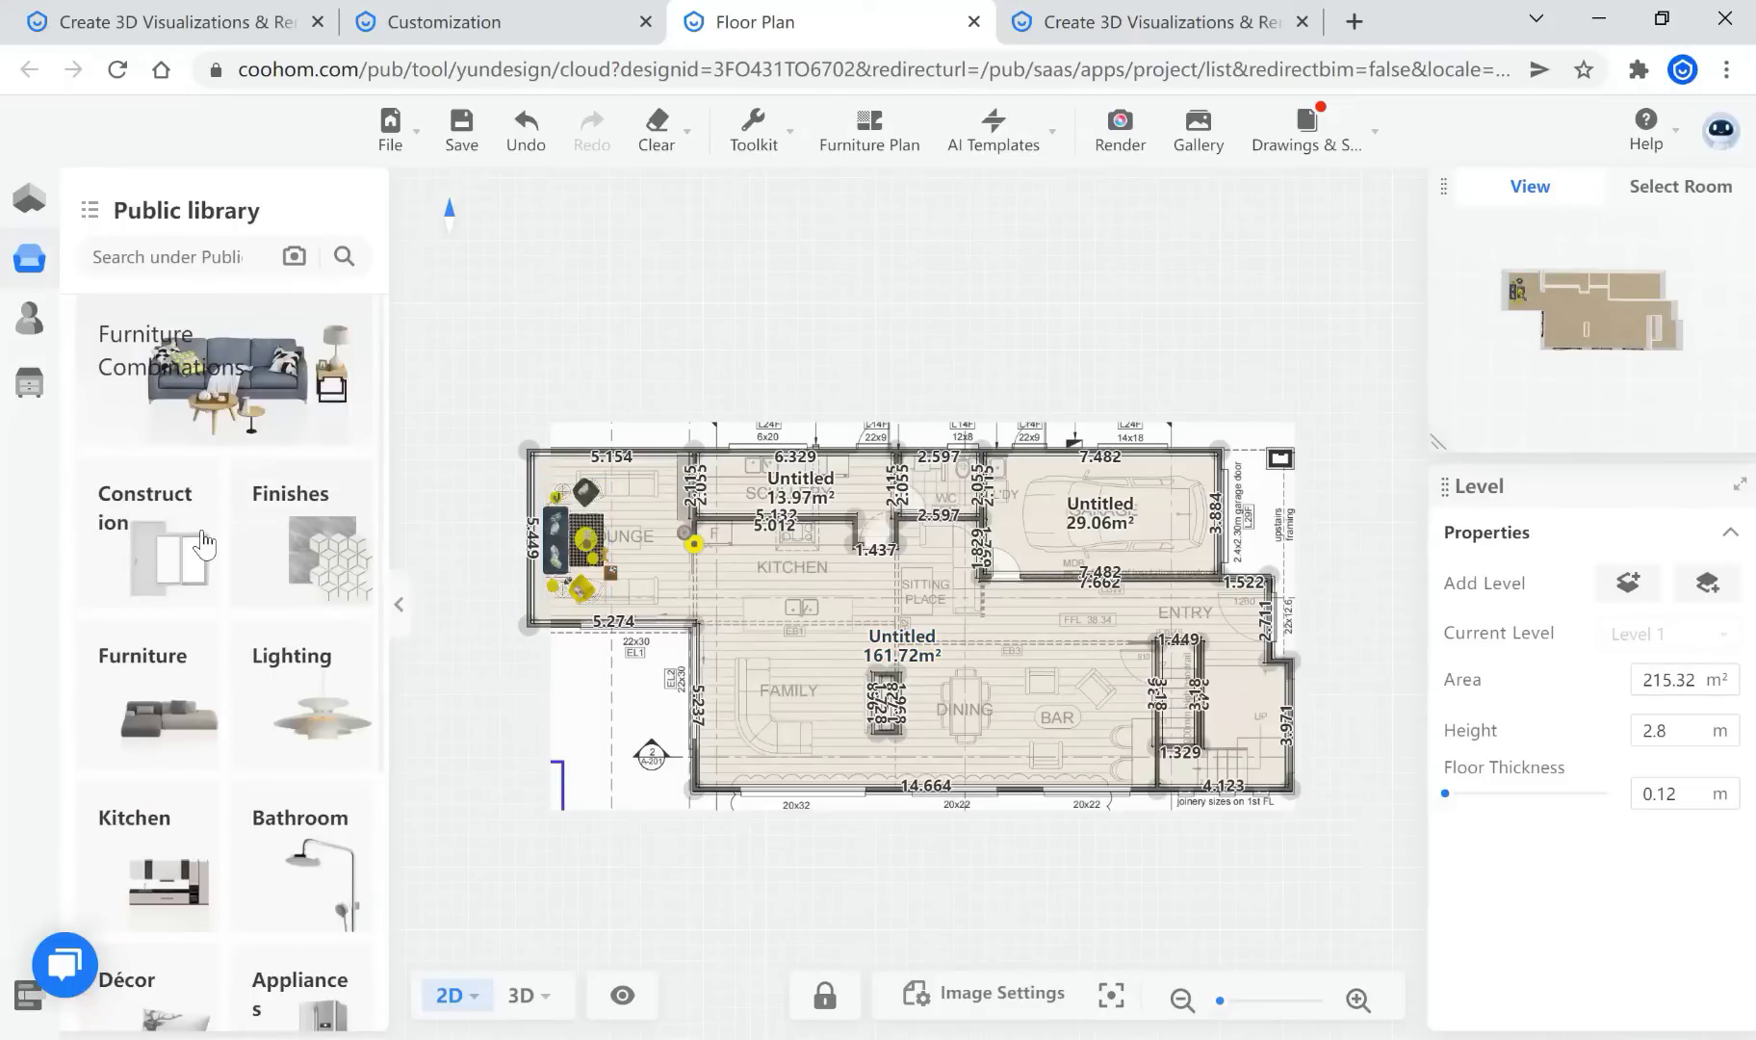
pyautogui.scroll(-4, 287, 545)
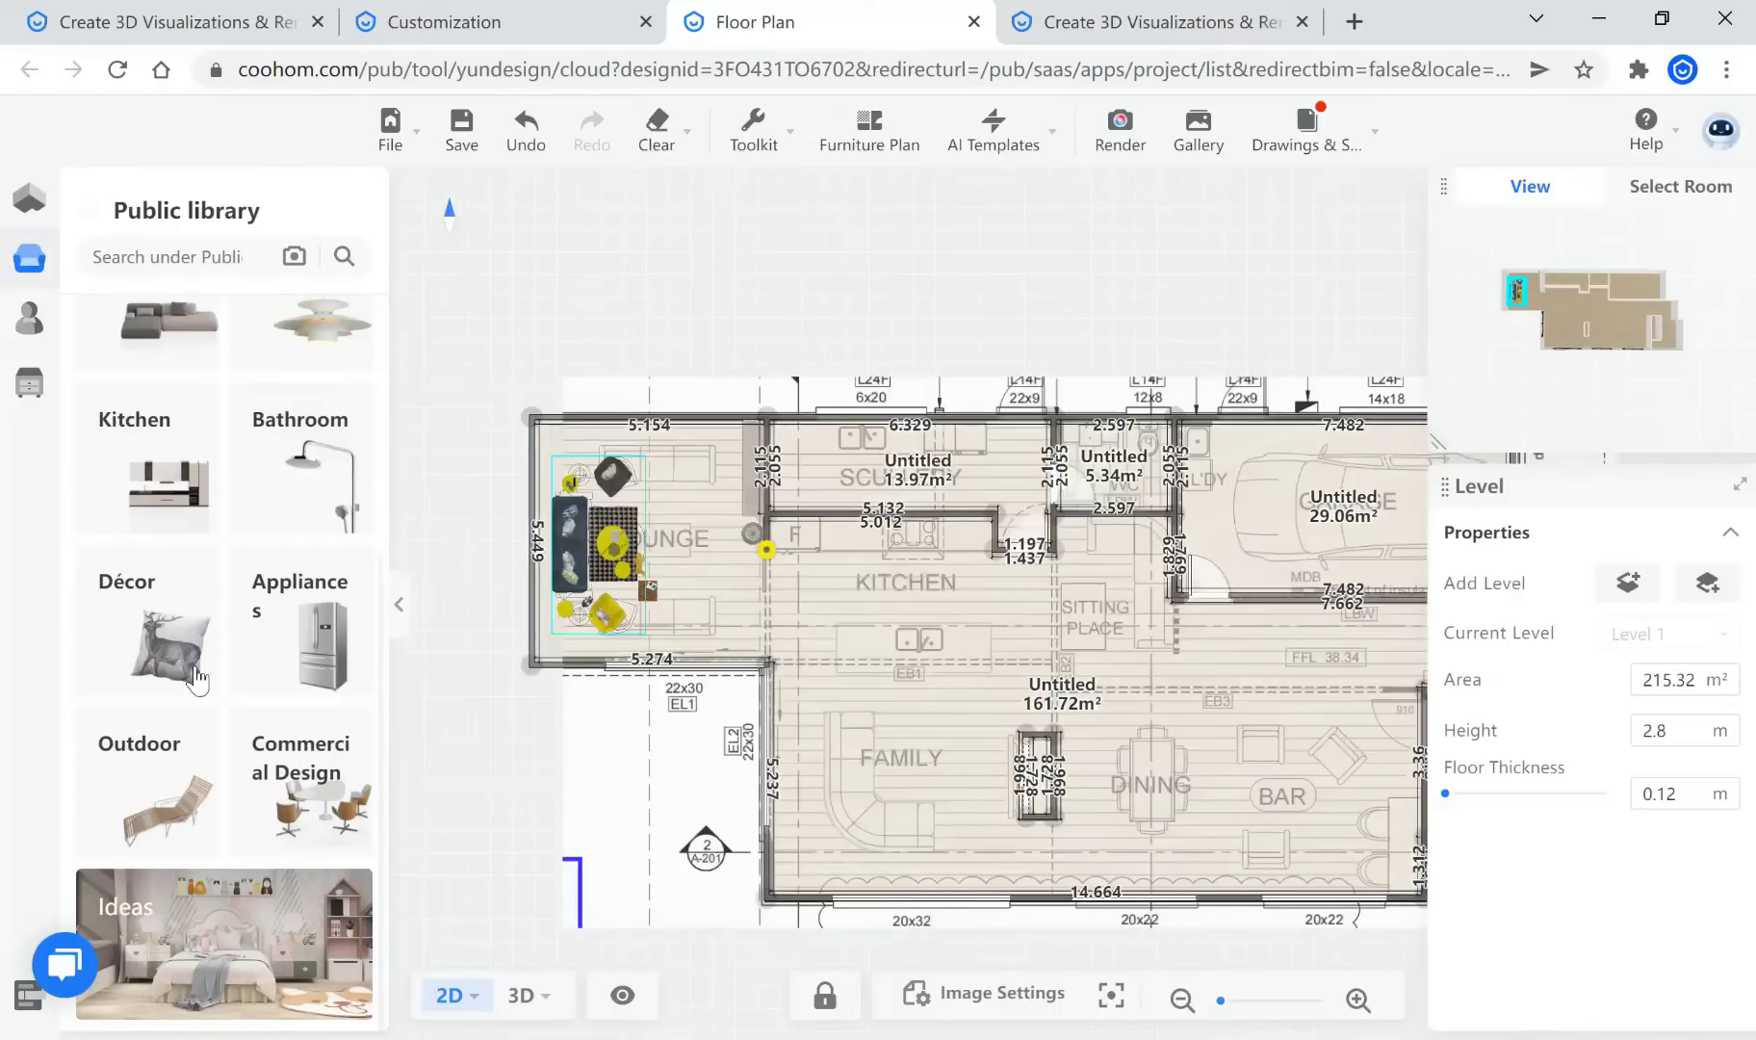
# Examine the subcategories of the public library's Décor and Construction sections
pyautogui.click(157, 621)
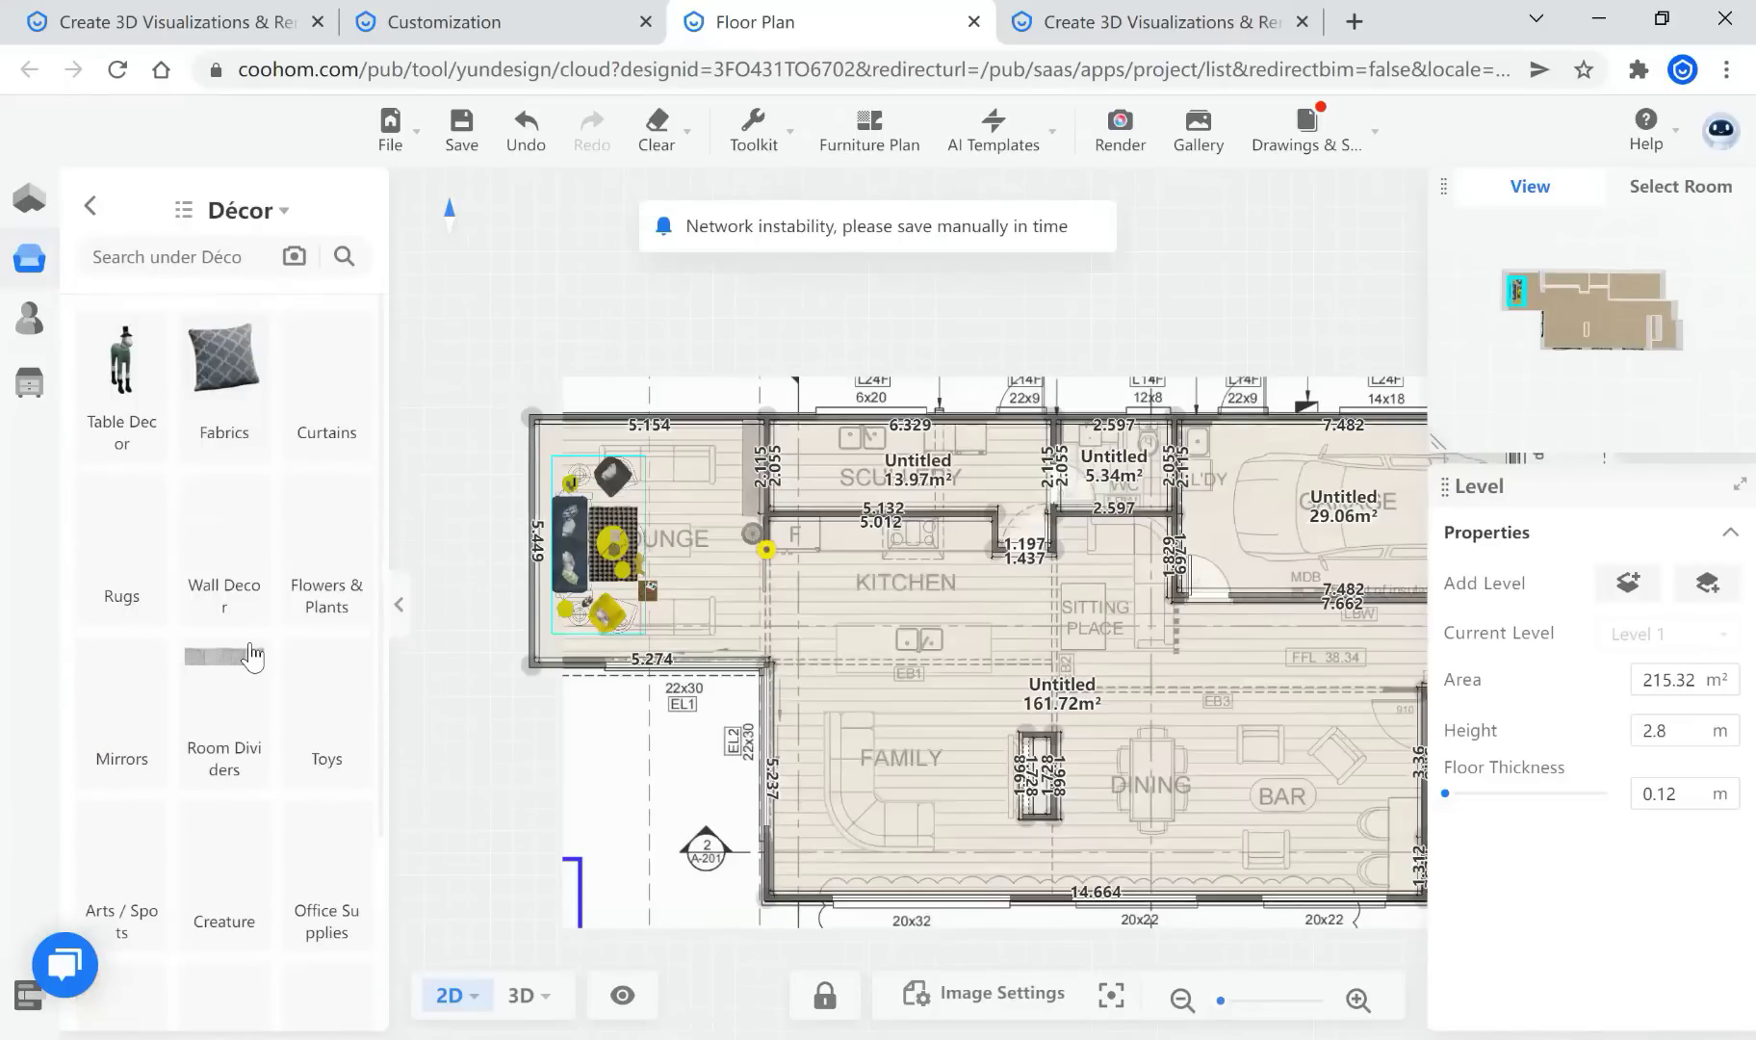
pyautogui.scroll(3, 159, 785)
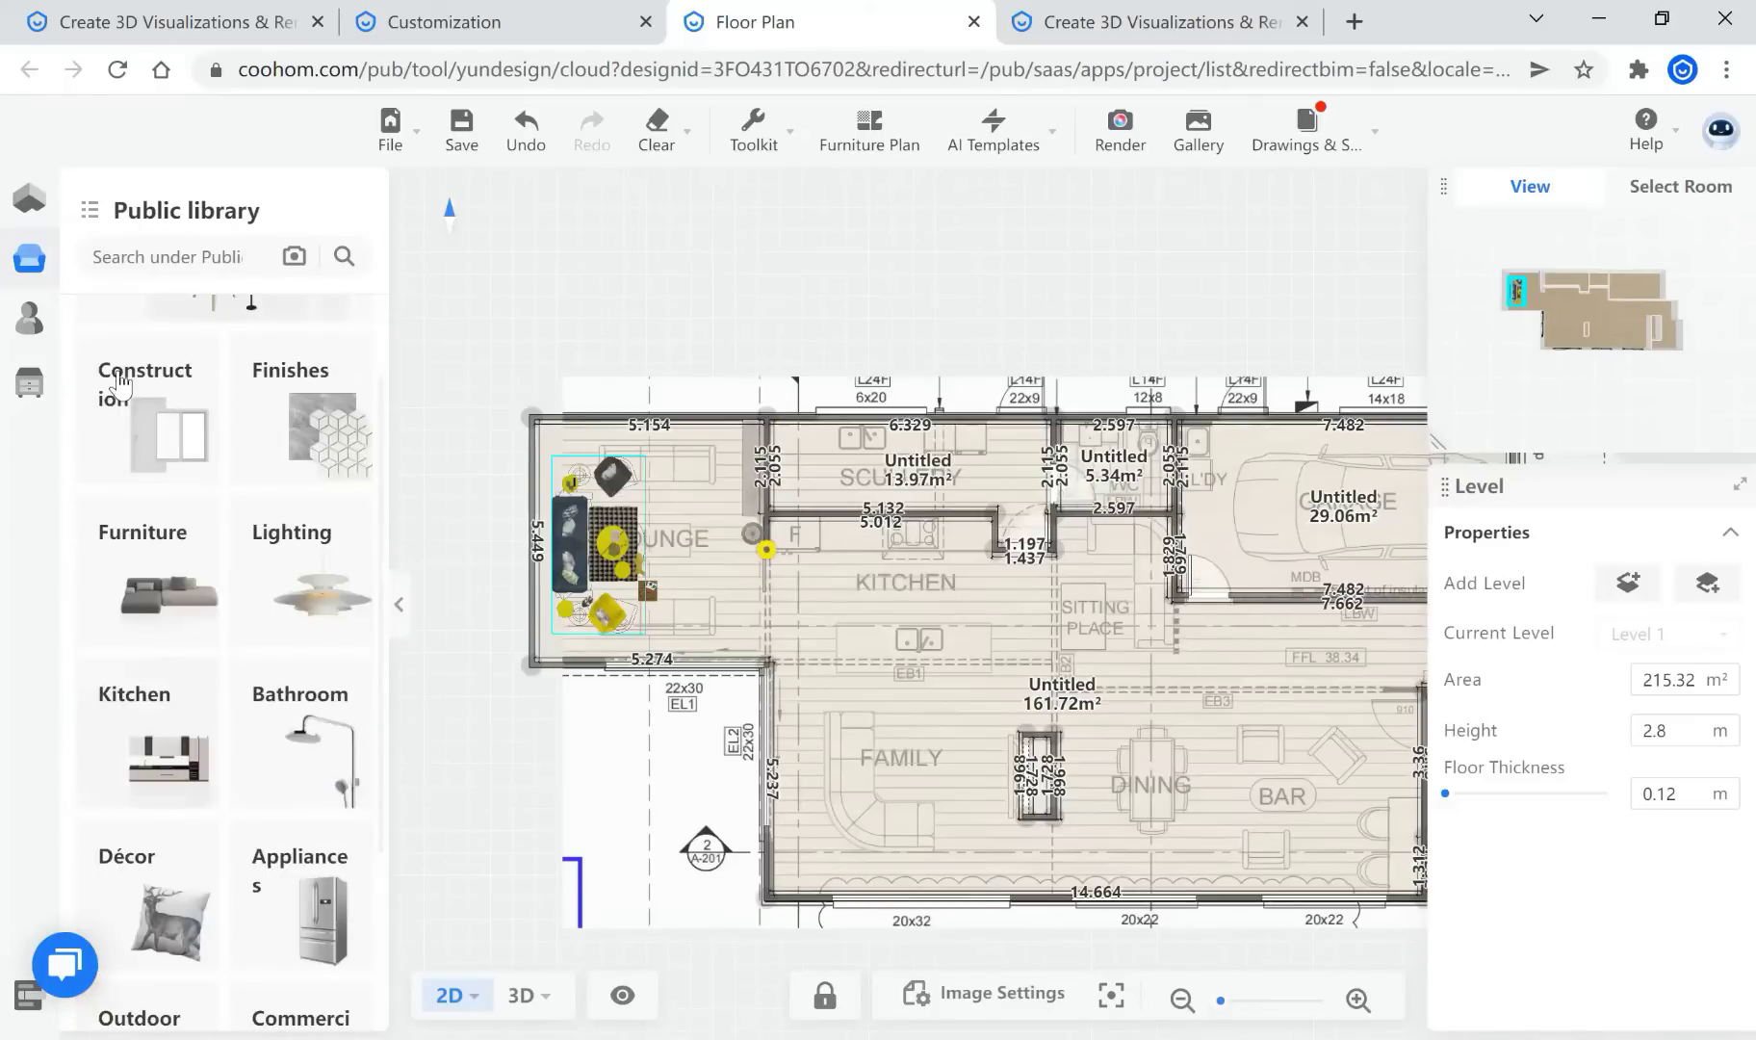
pyautogui.scroll(1, 94, 367)
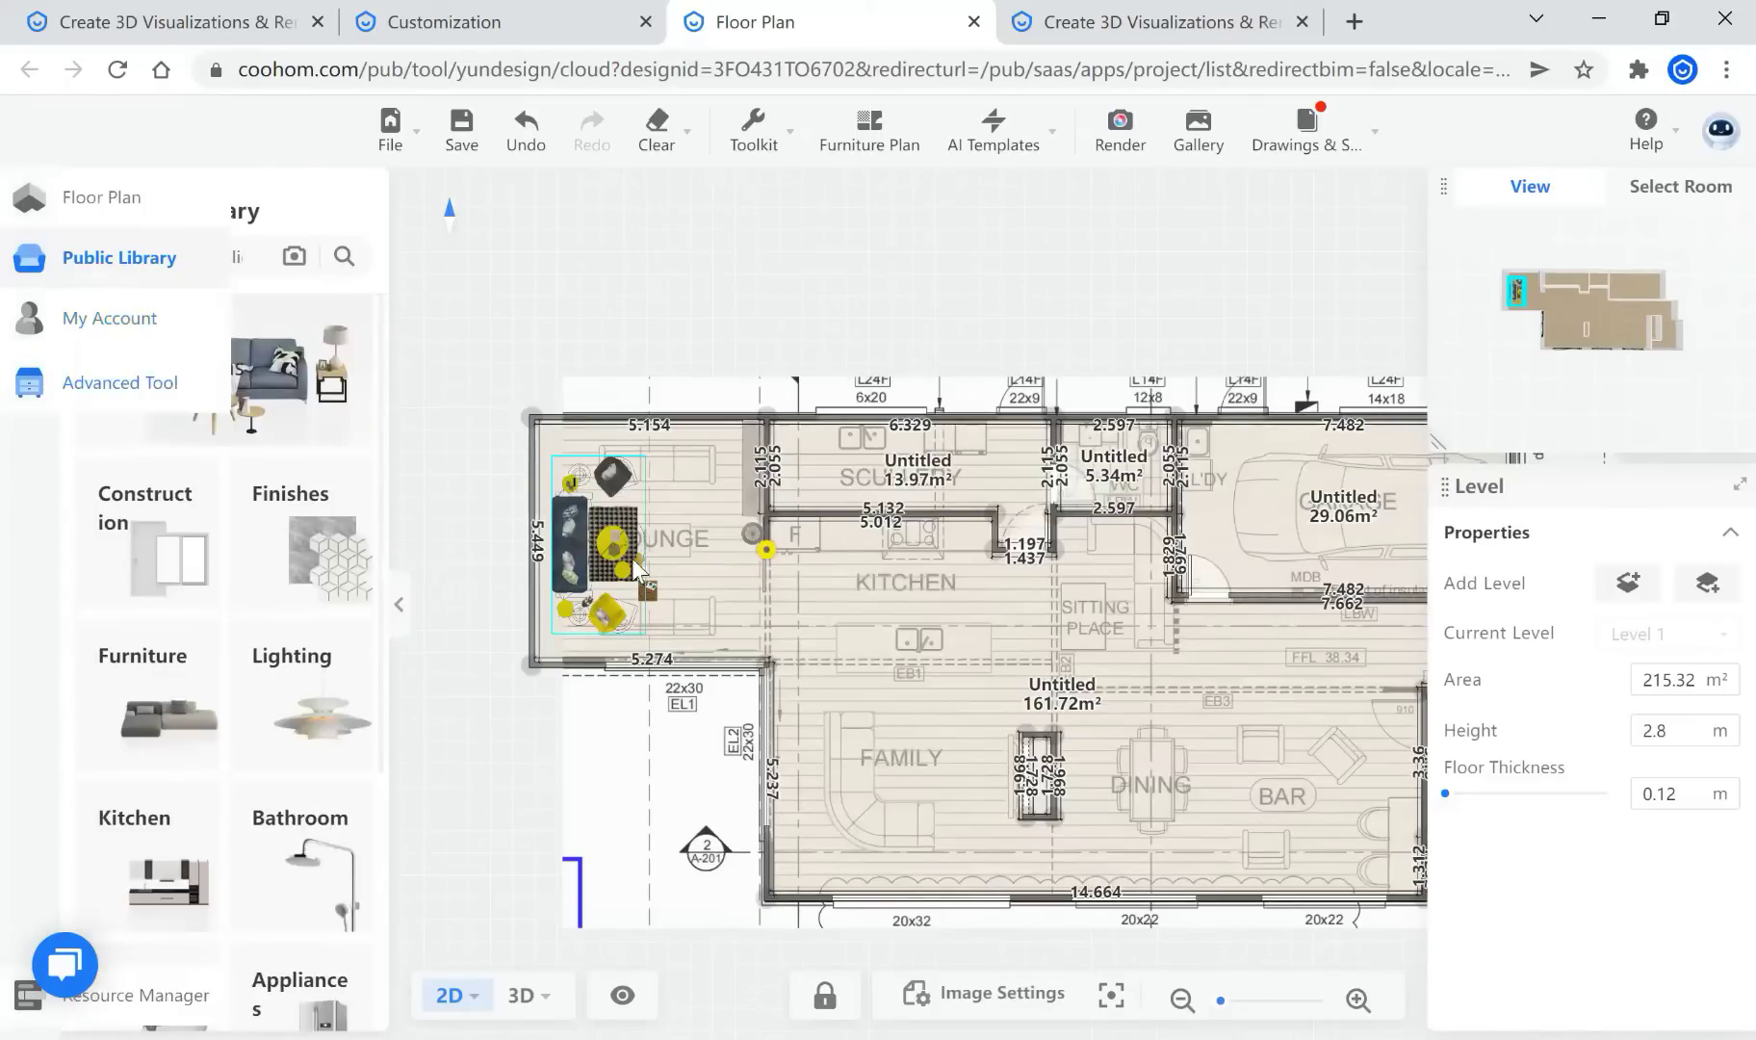
pyautogui.click(159, 539)
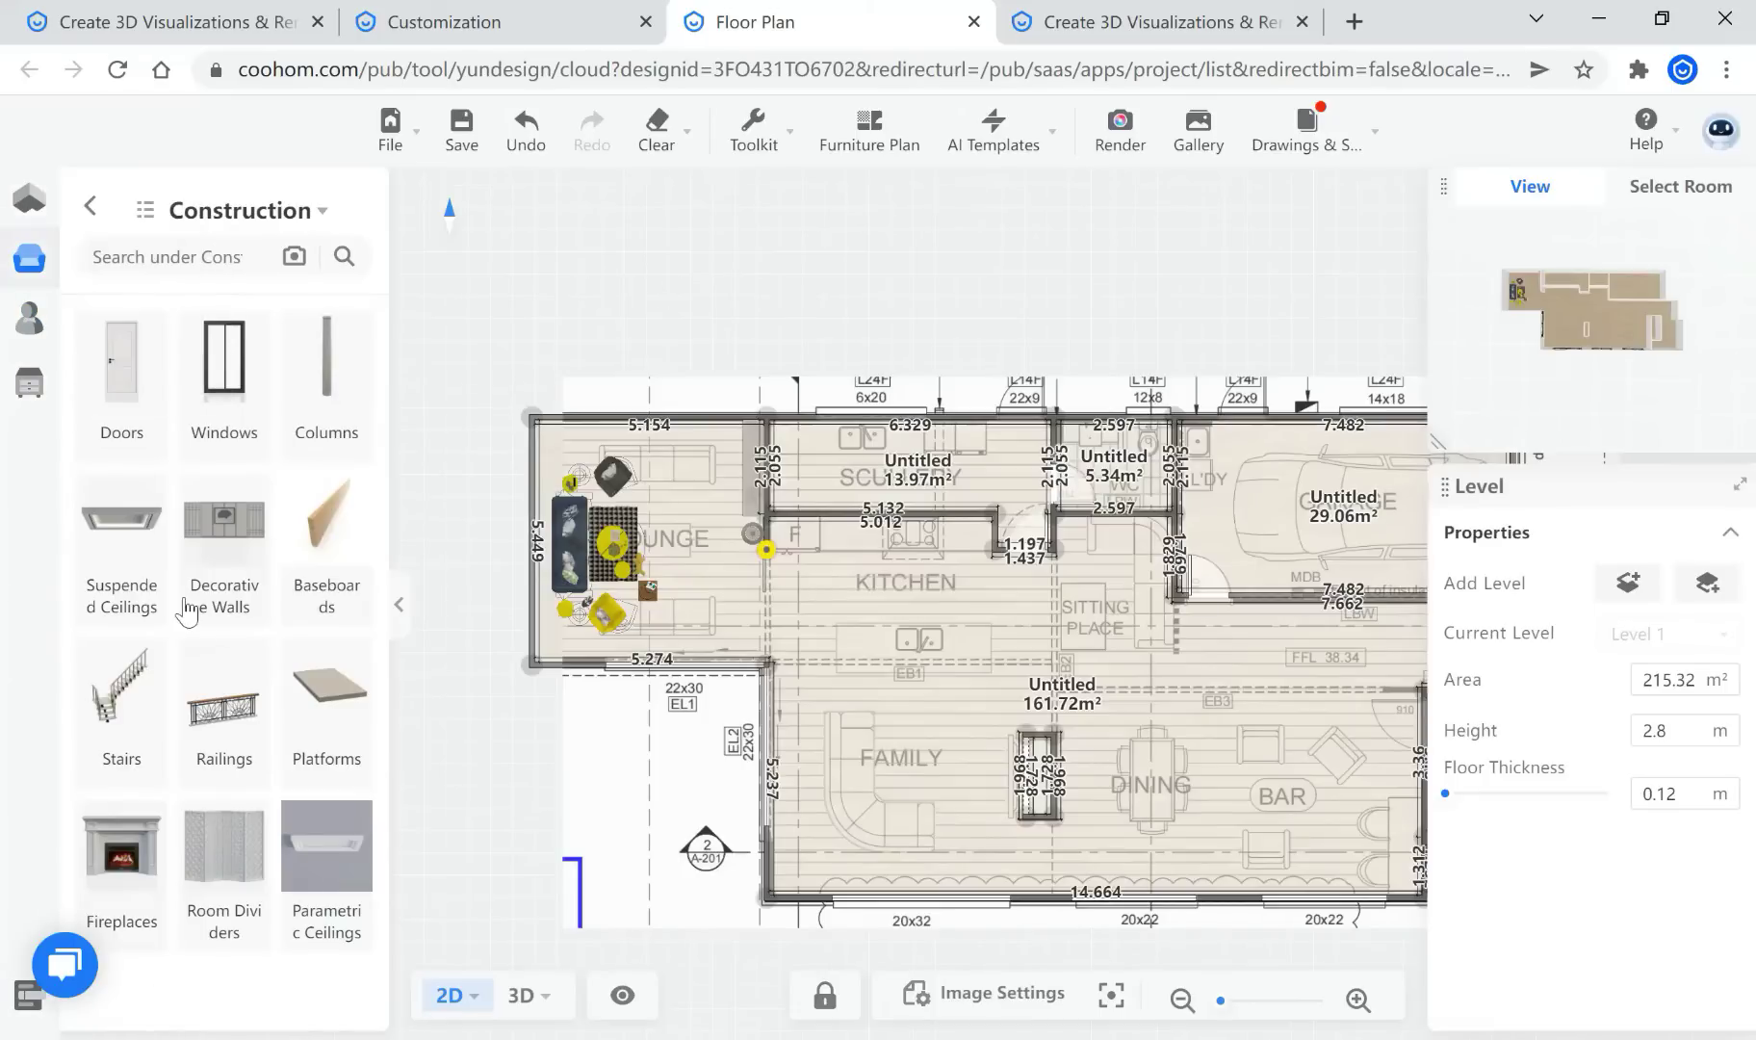
# Review the account's favorite, uploaded and recently used models, ending on the favorites
pyautogui.click(29, 318)
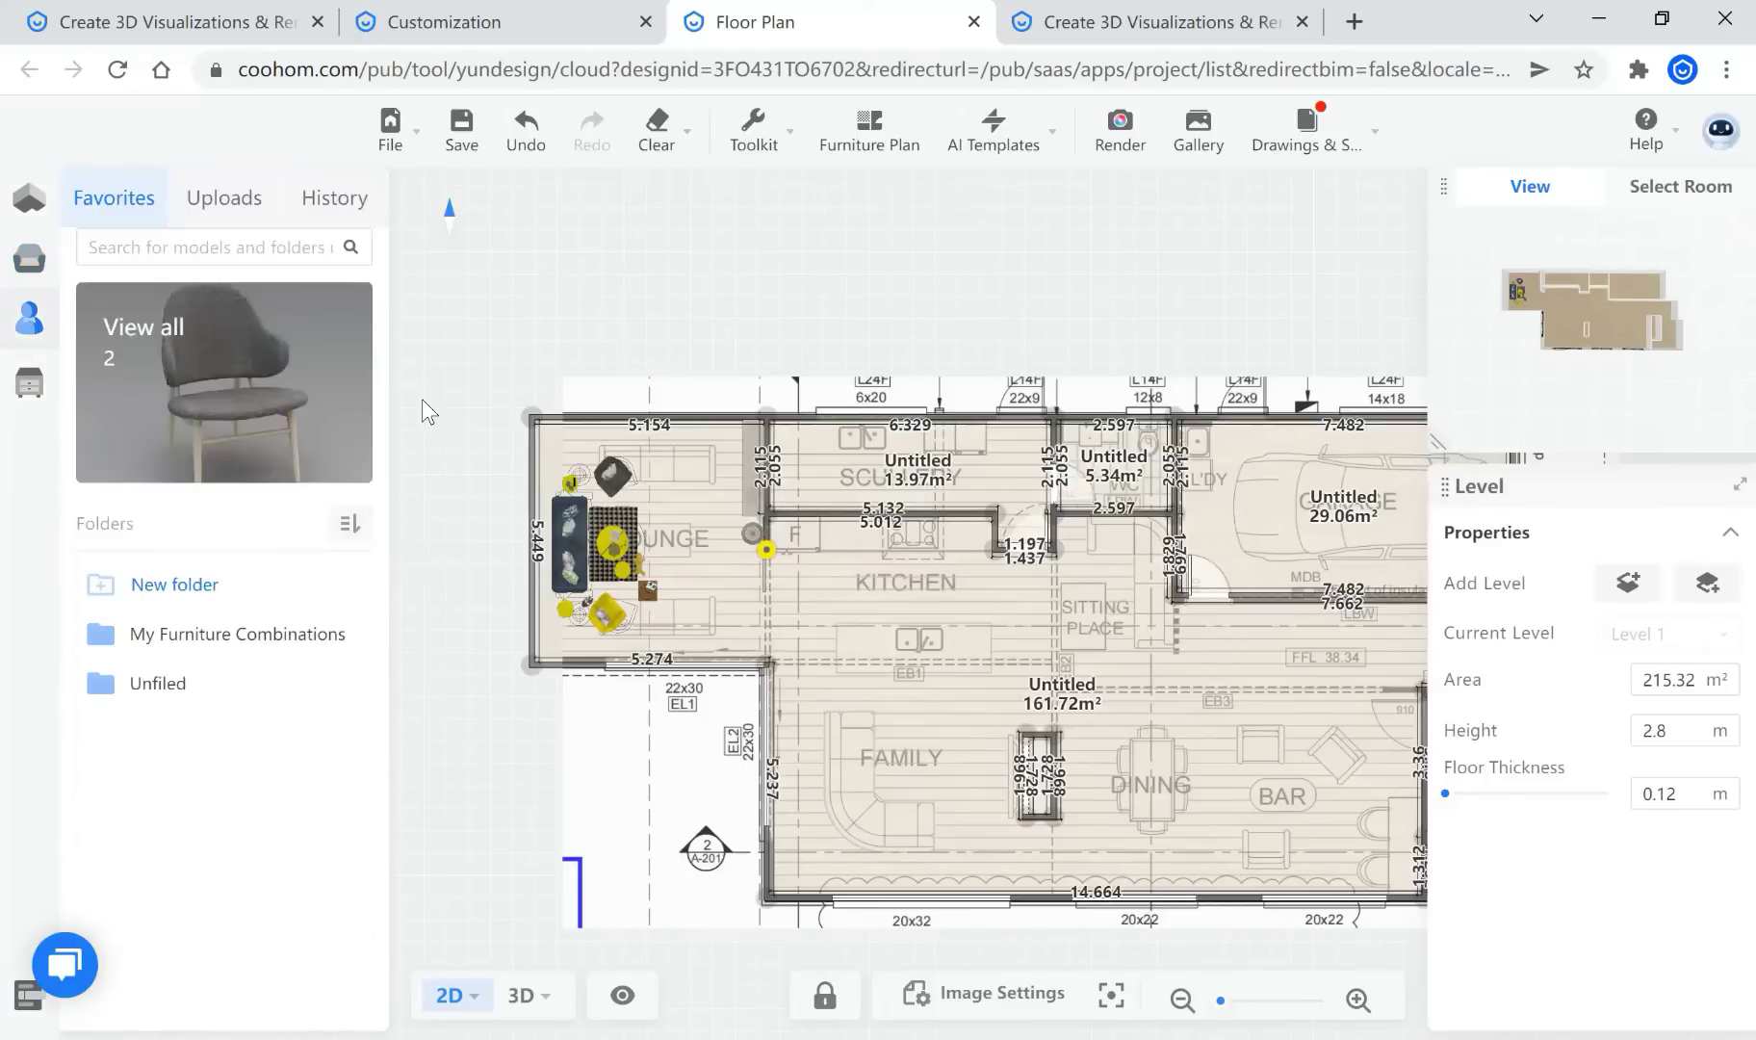
pyautogui.moveTo(29, 258)
pyautogui.click(238, 202)
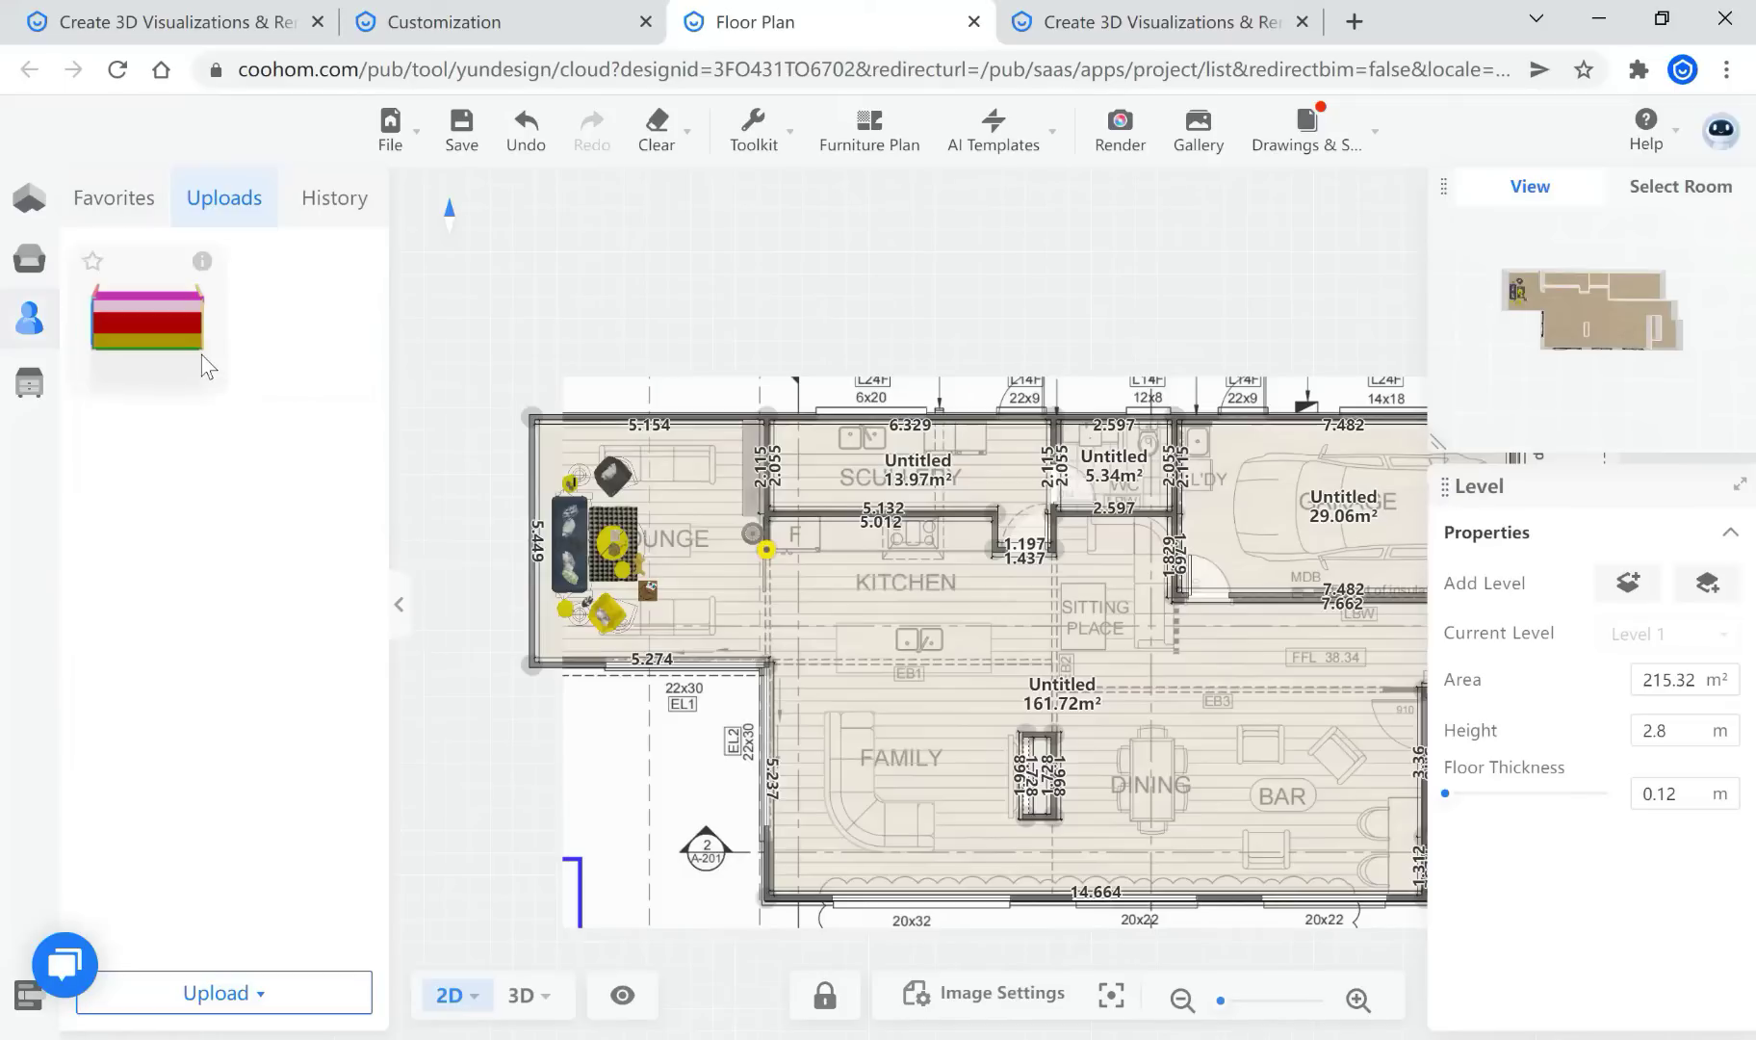
pyautogui.click(326, 200)
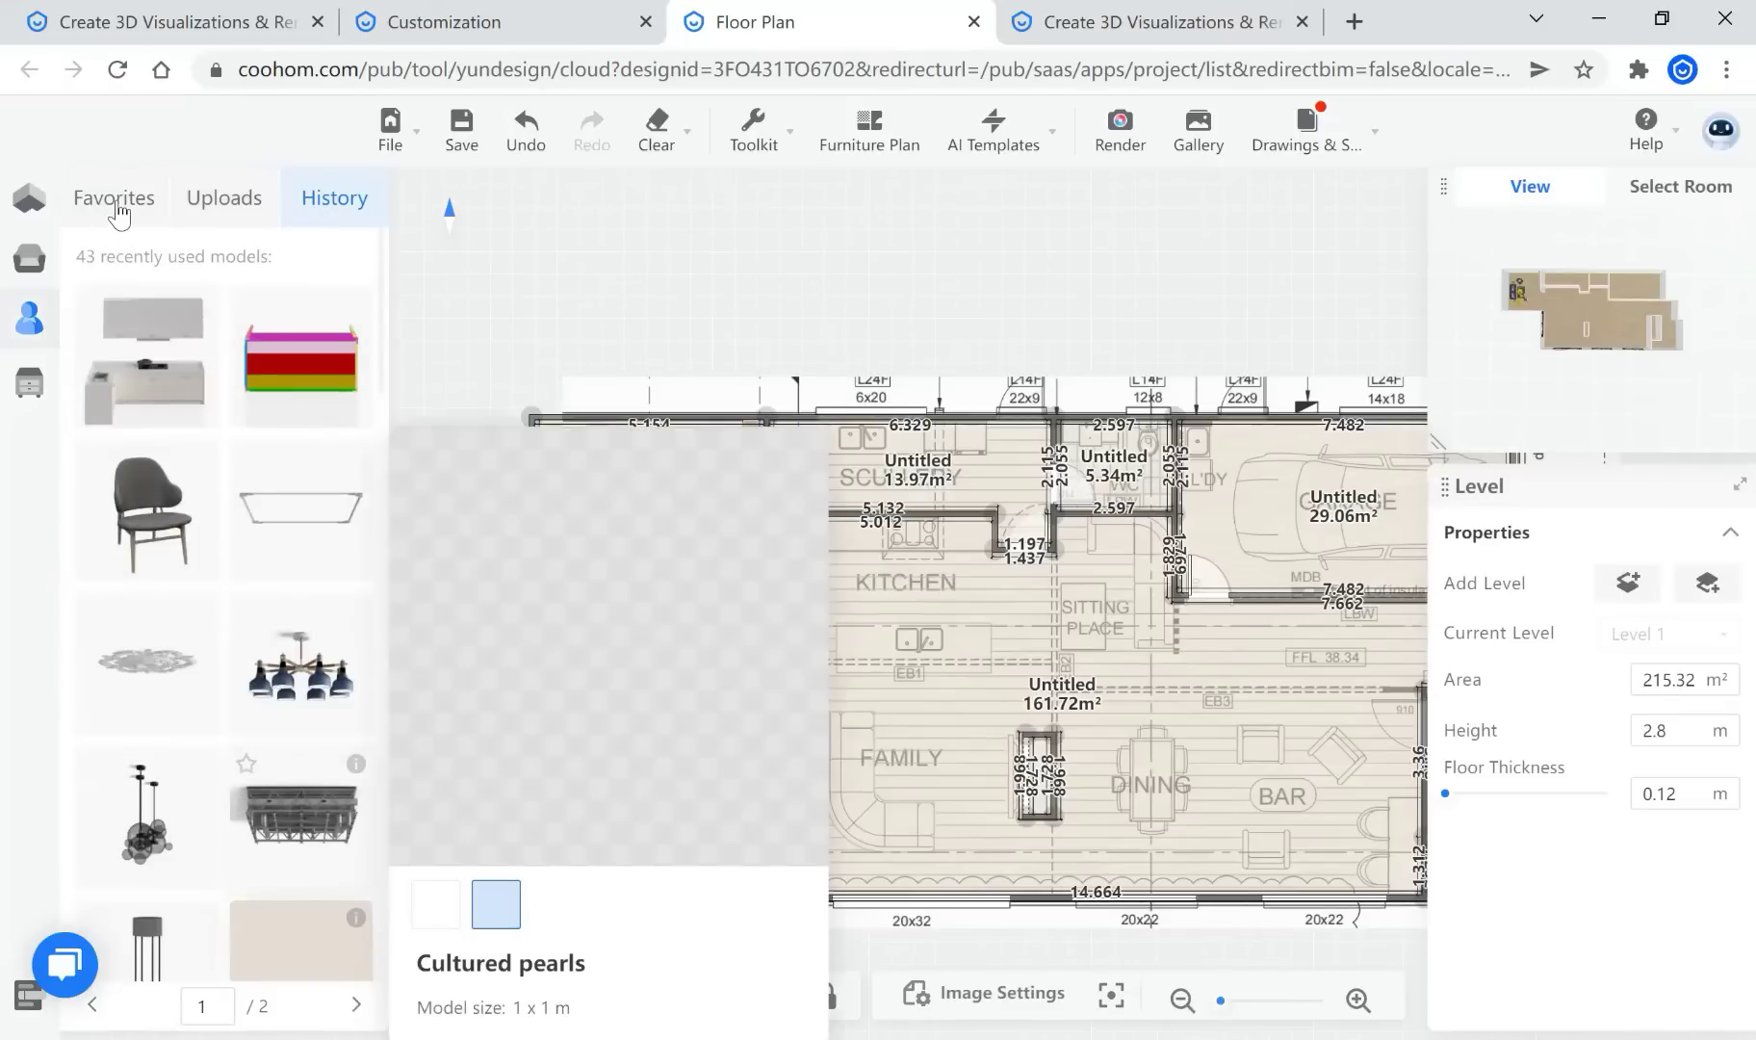
pyautogui.click(115, 200)
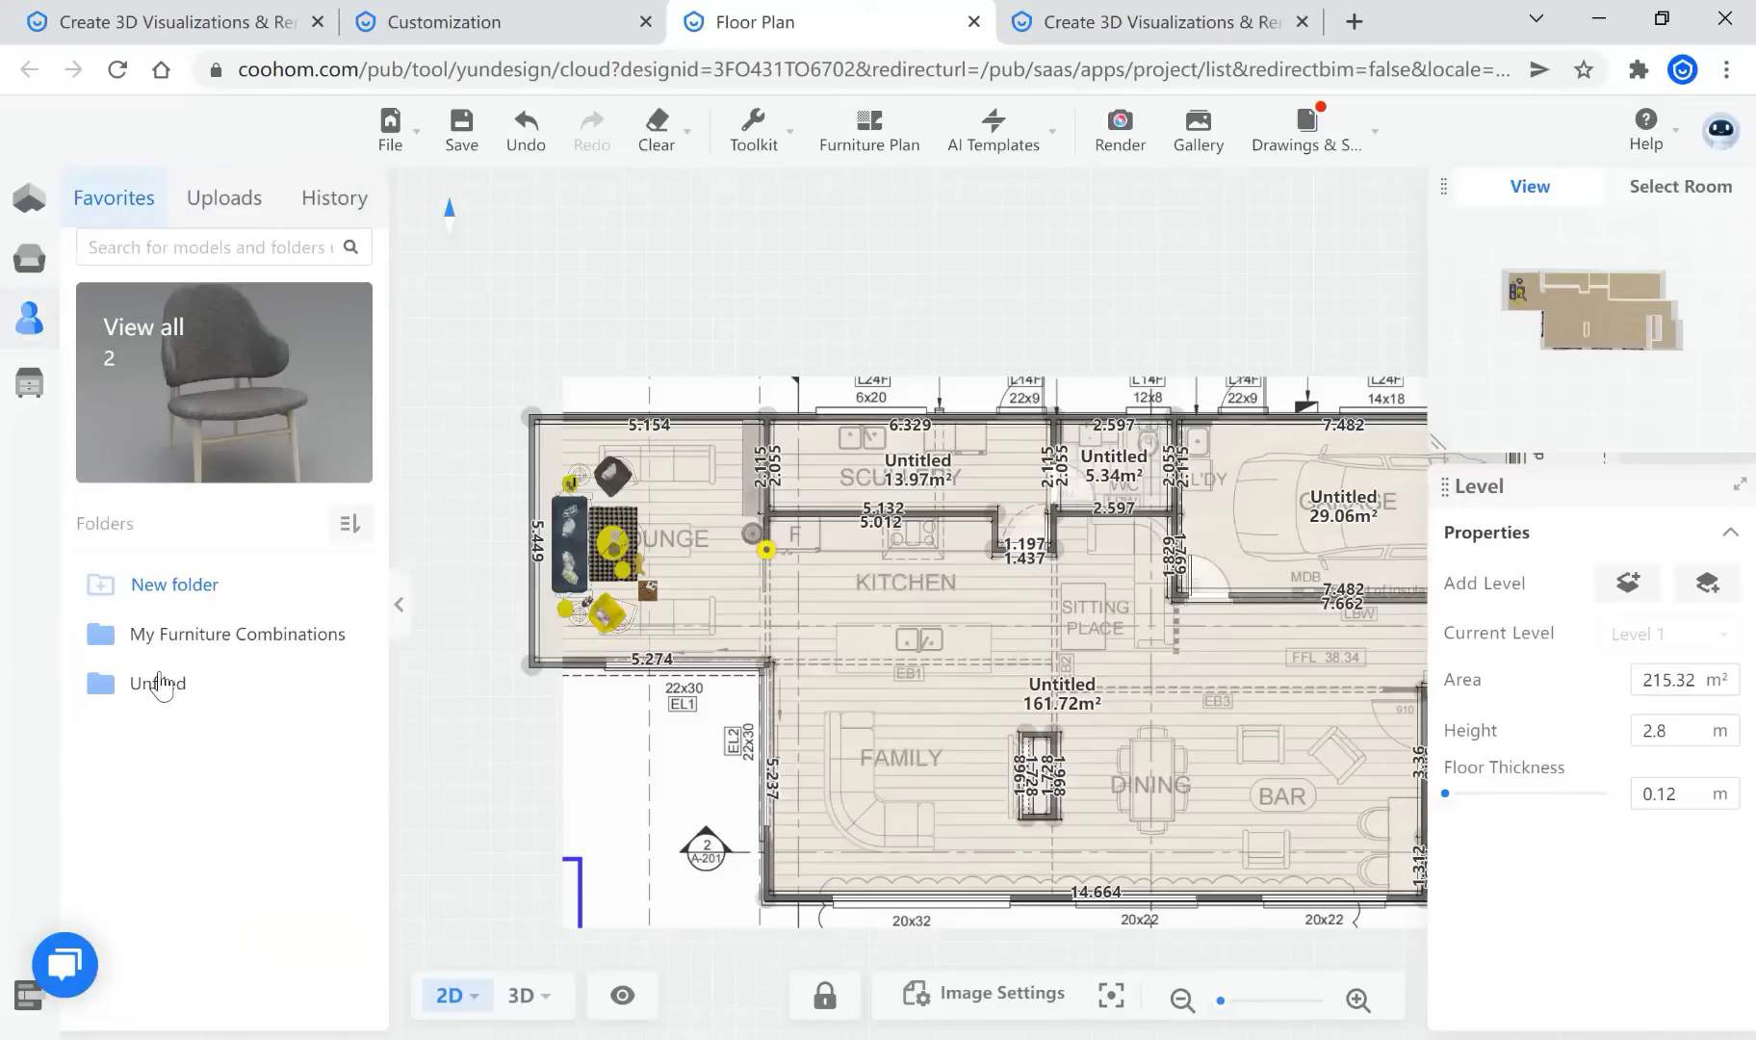
# Browse the armchair models in the public library's furniture category as far as the second page
pyautogui.click(137, 249)
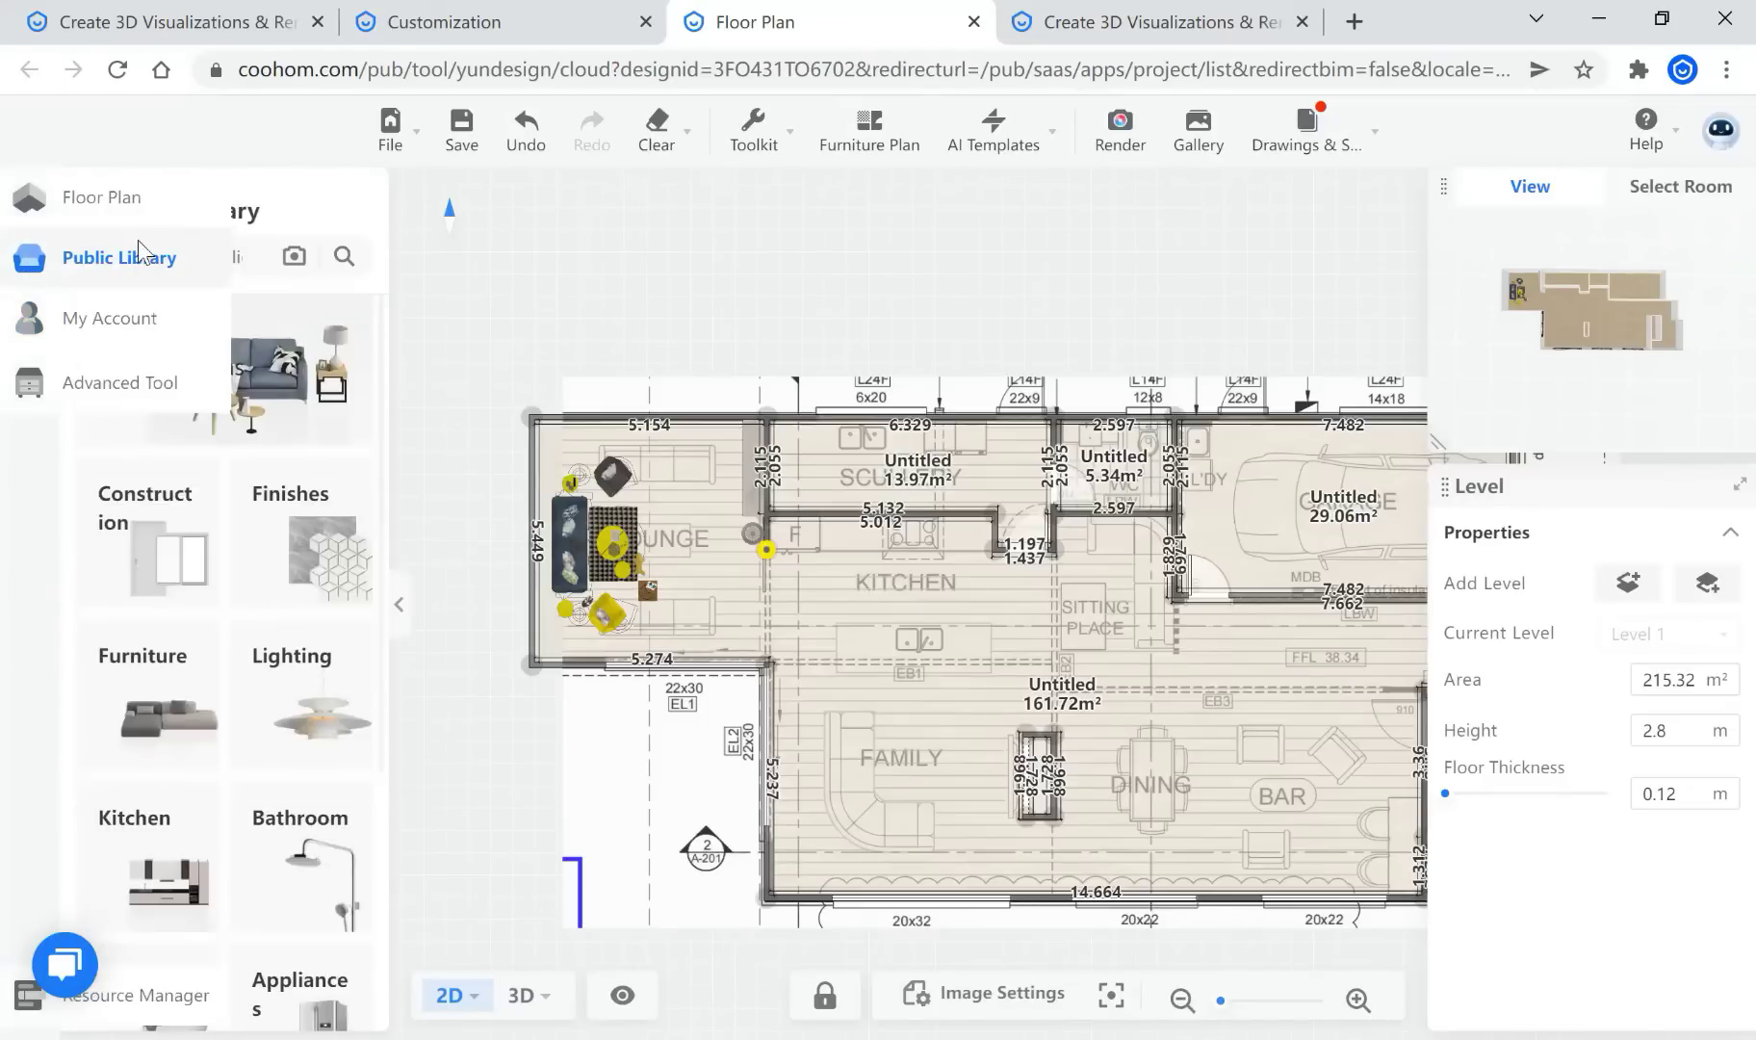
pyautogui.click(142, 704)
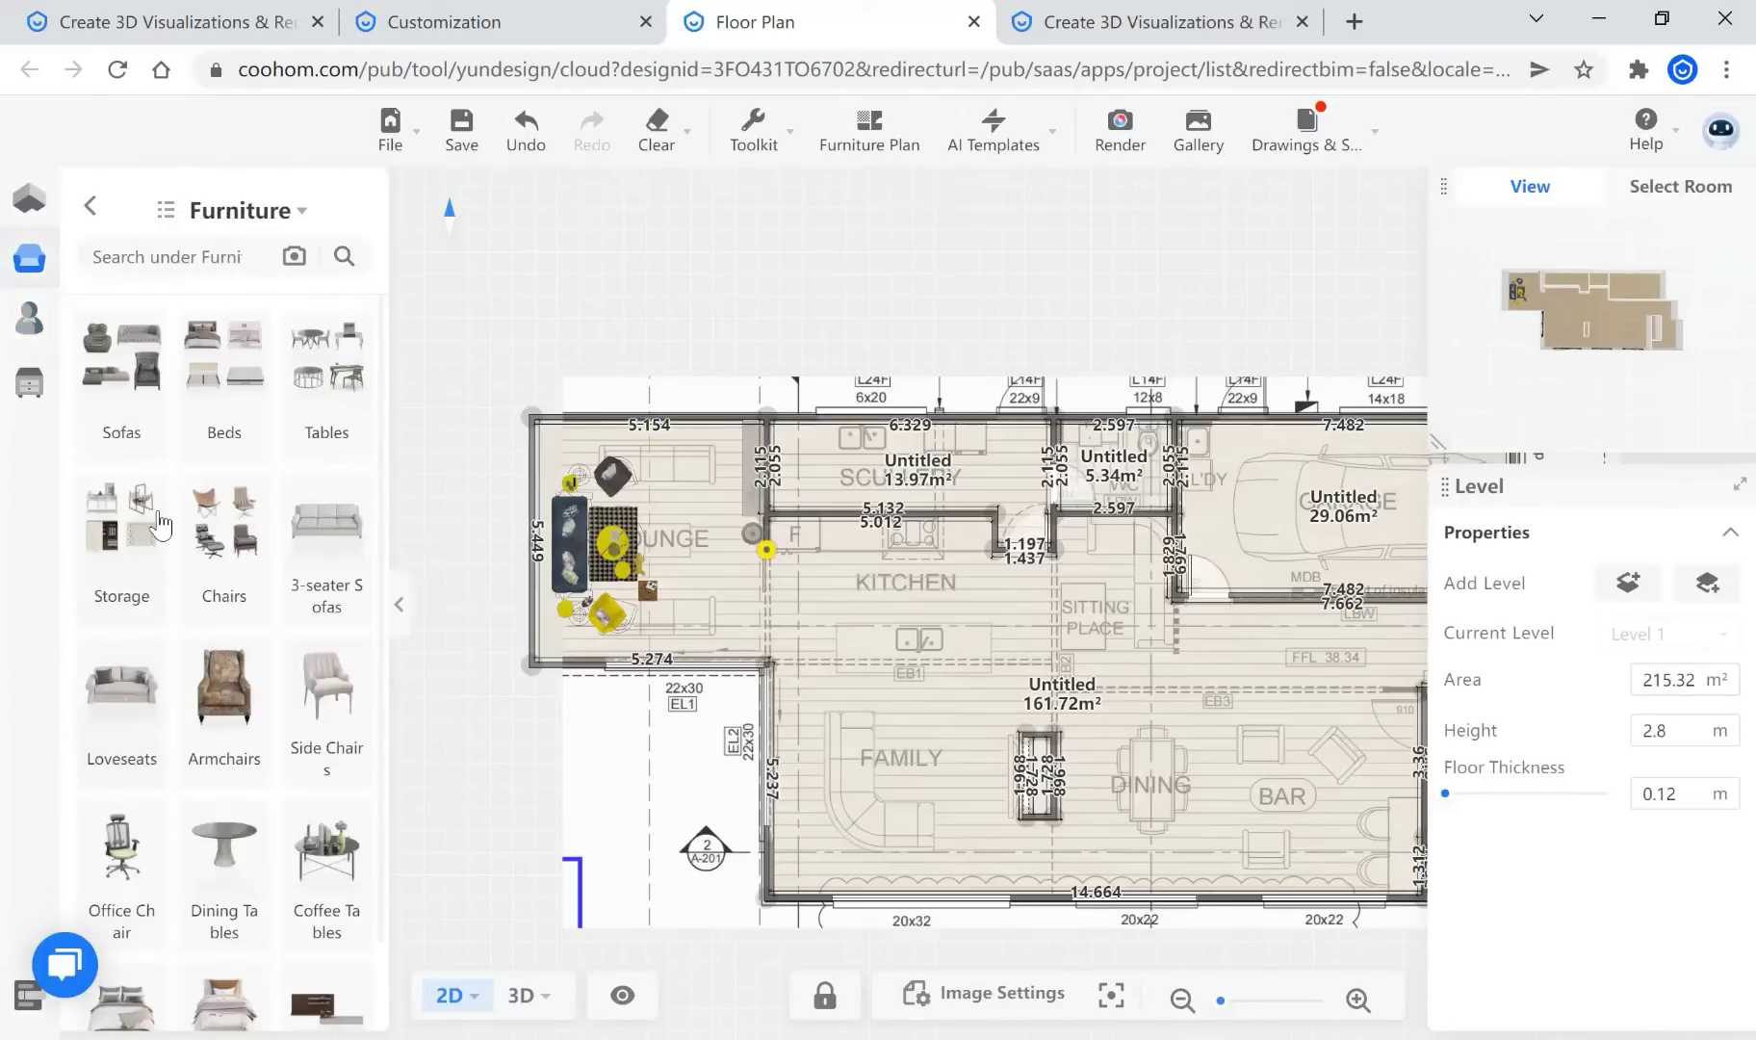
pyautogui.click(216, 703)
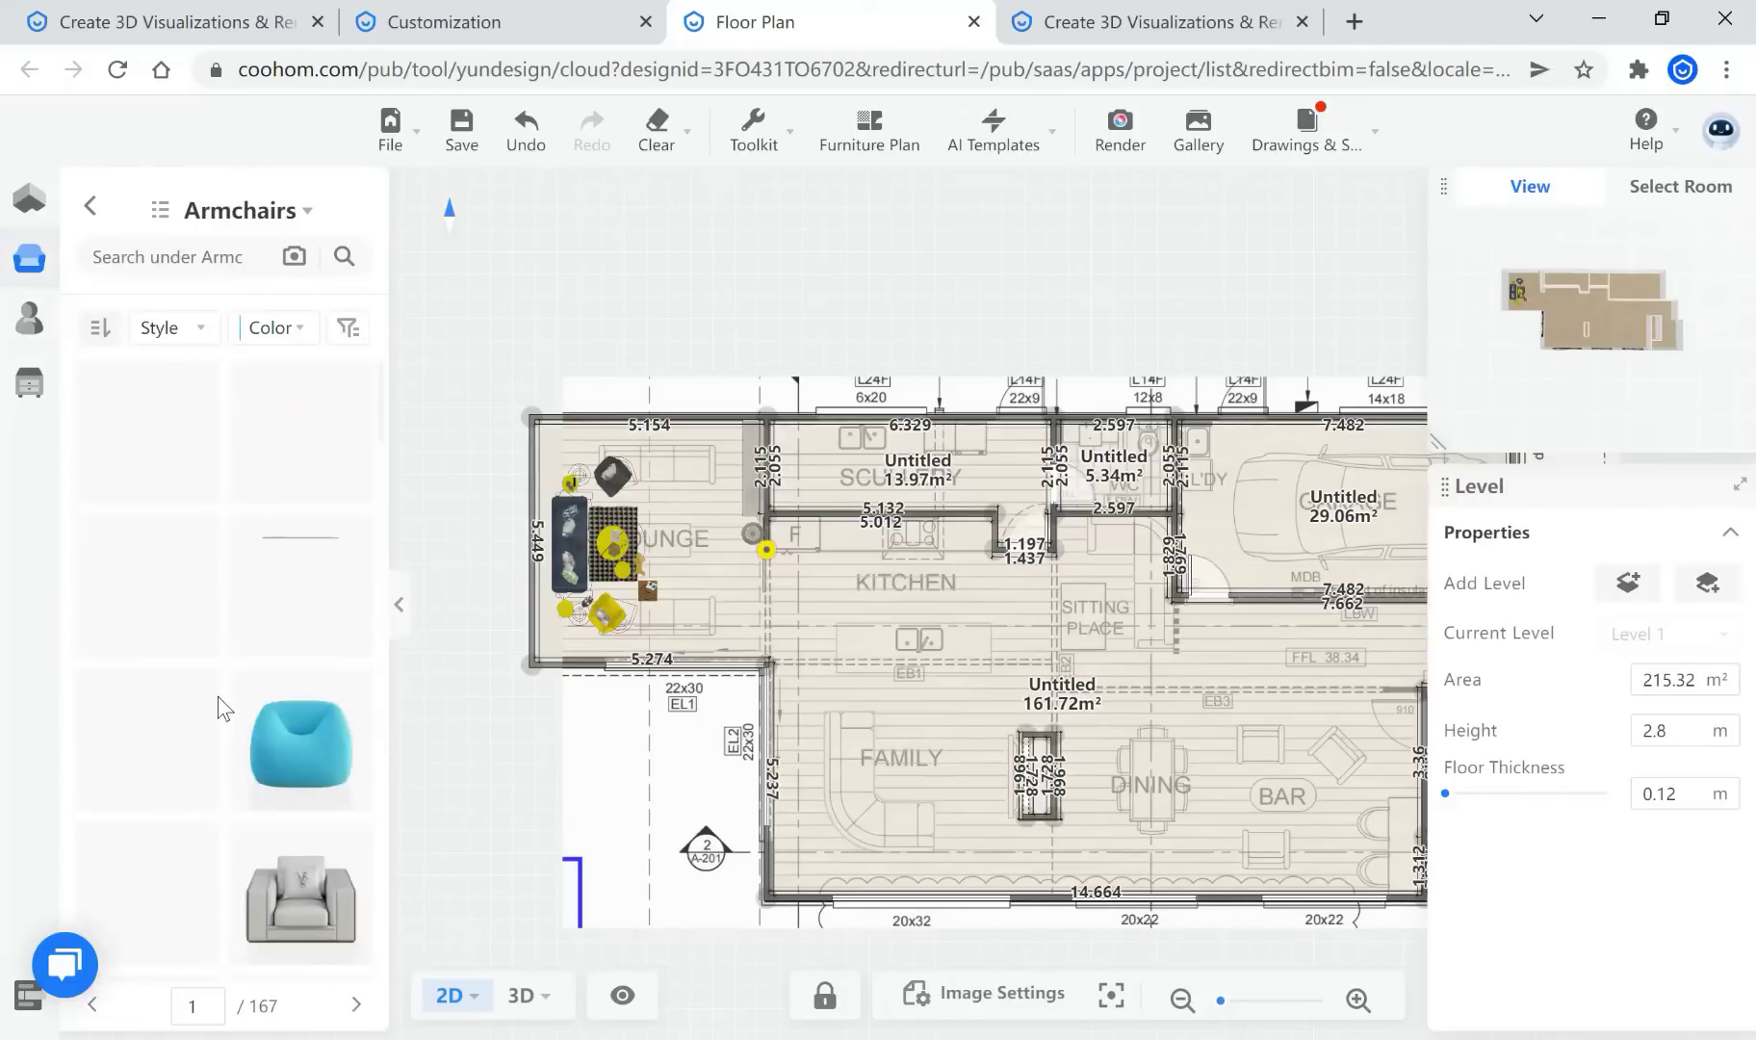
pyautogui.scroll(-5, 218, 695)
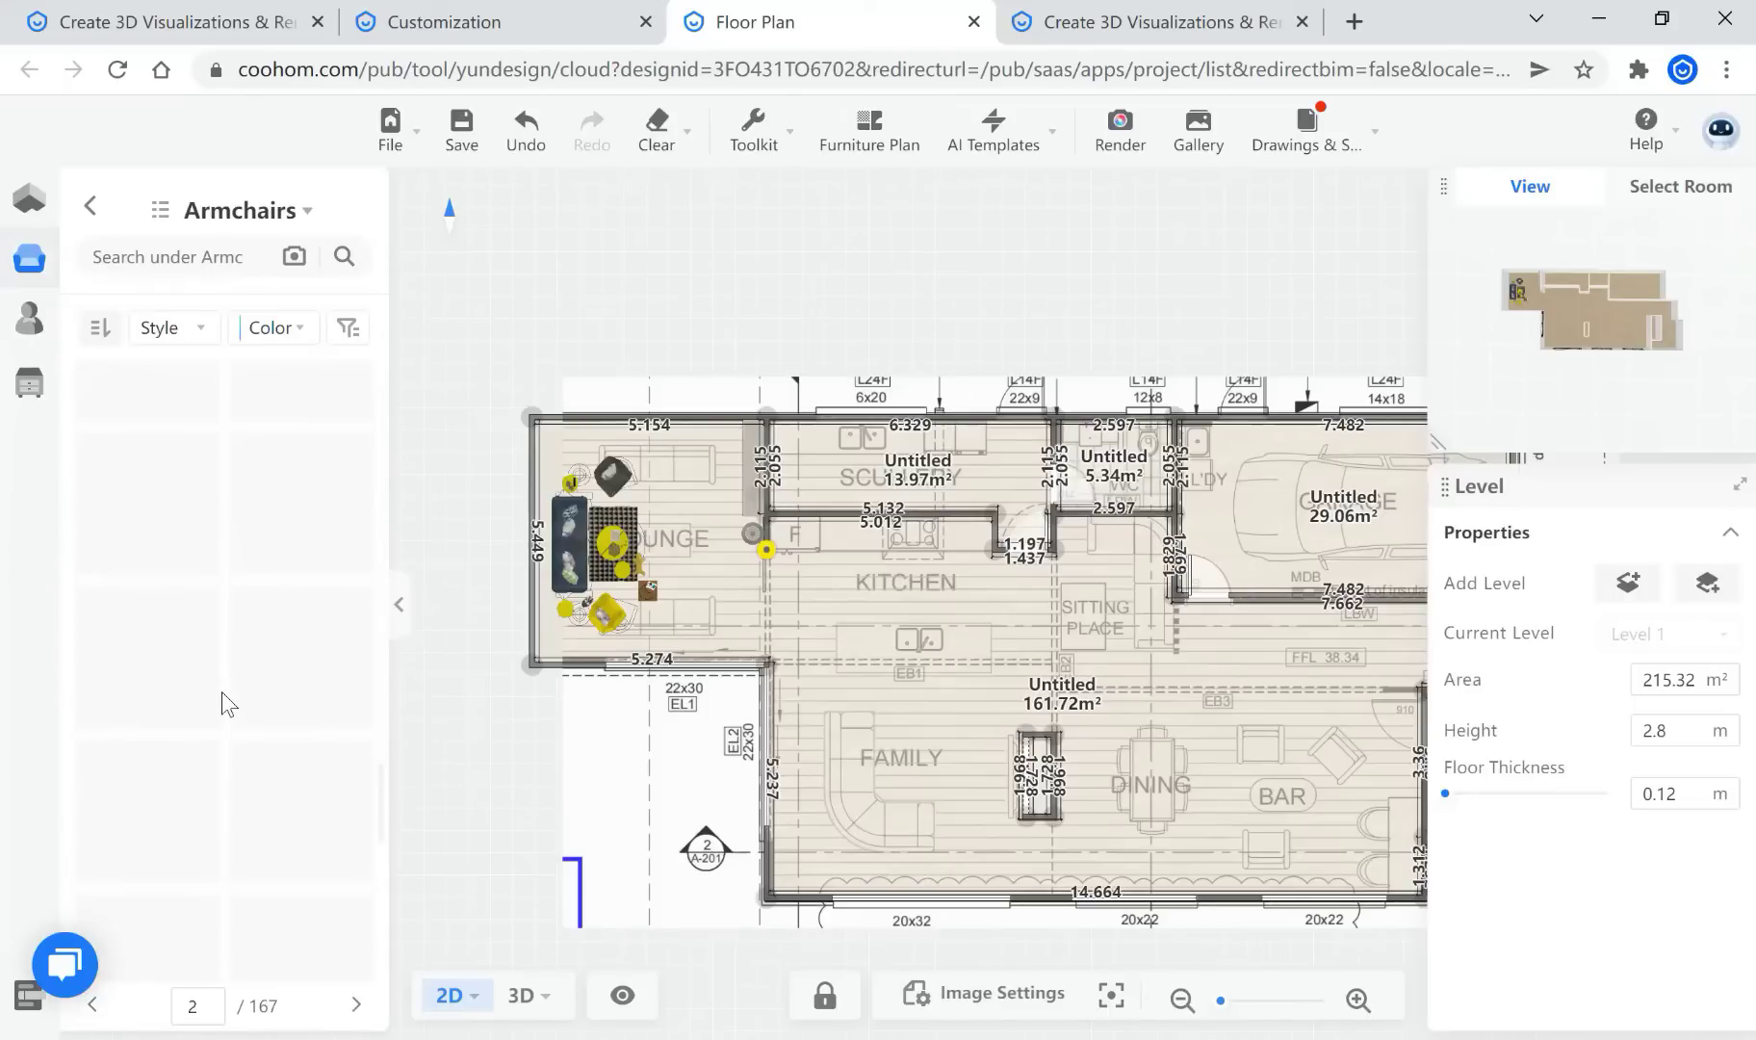
# Return to the first page of armchairs, add the black armchair to the favorites and review it among all favorite models
pyautogui.scroll(-1, 231, 635)
pyautogui.scroll(3, 244, 643)
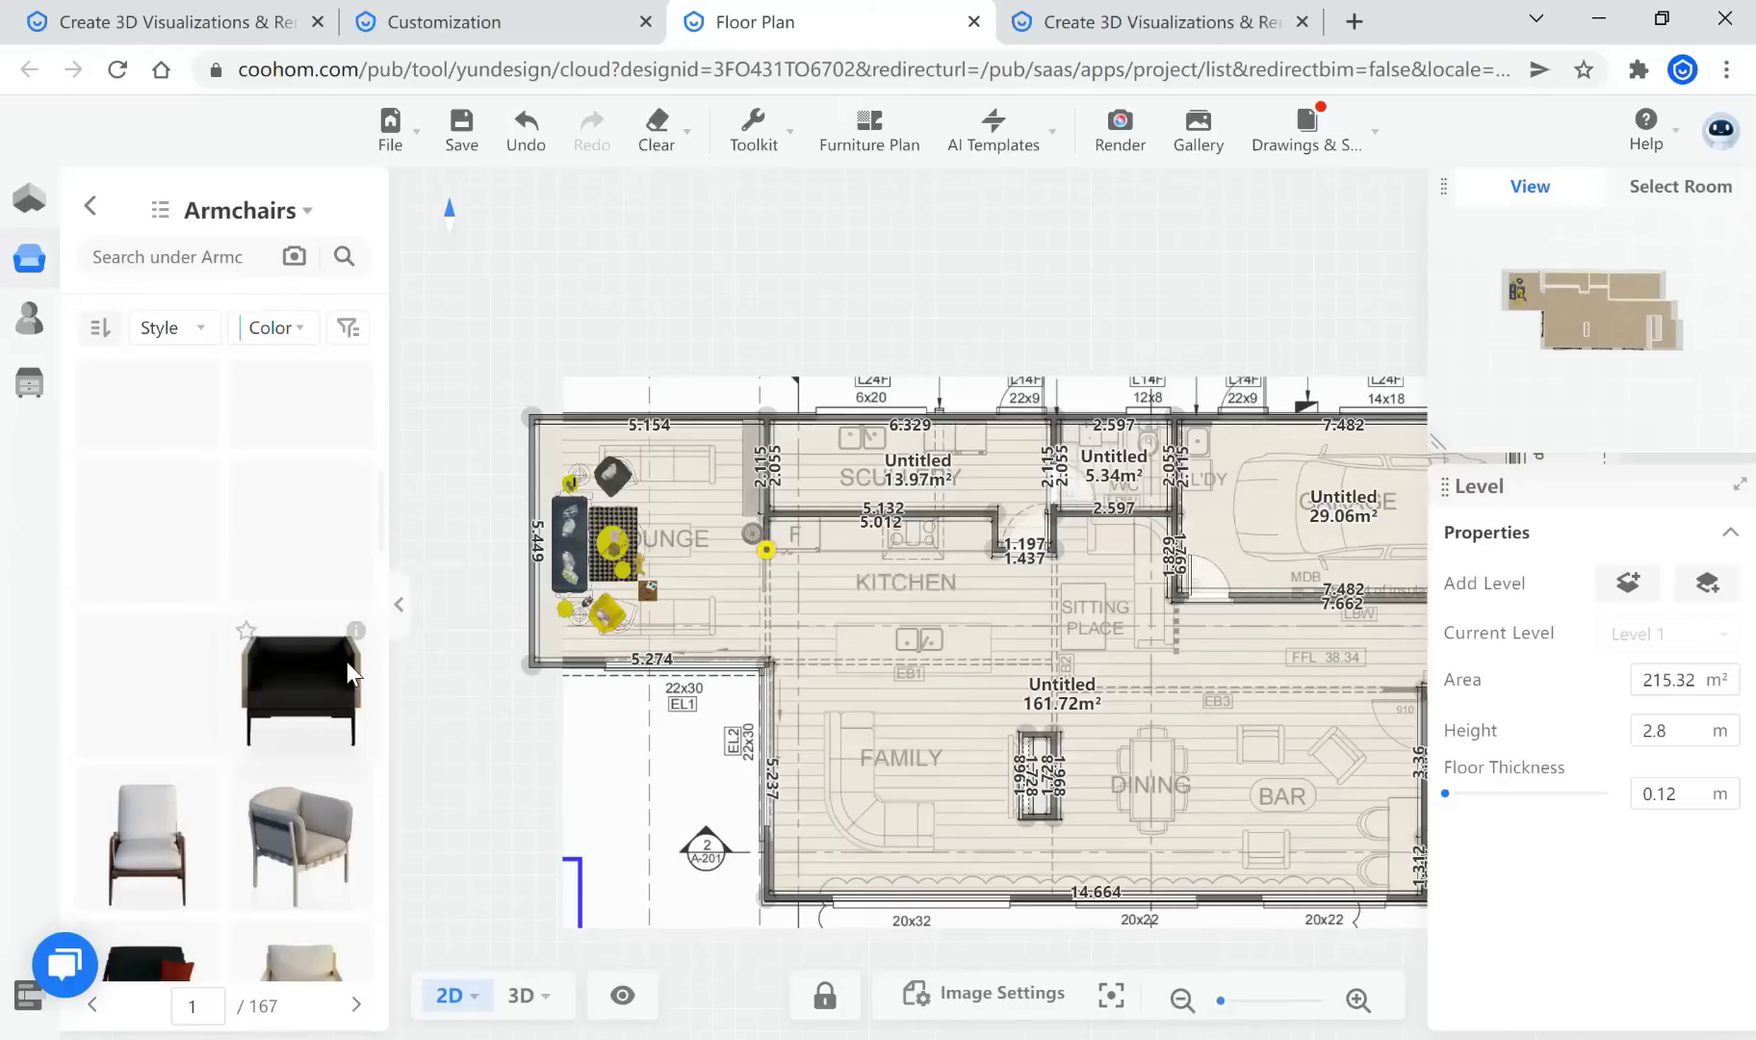
pyautogui.doubleClick(246, 630)
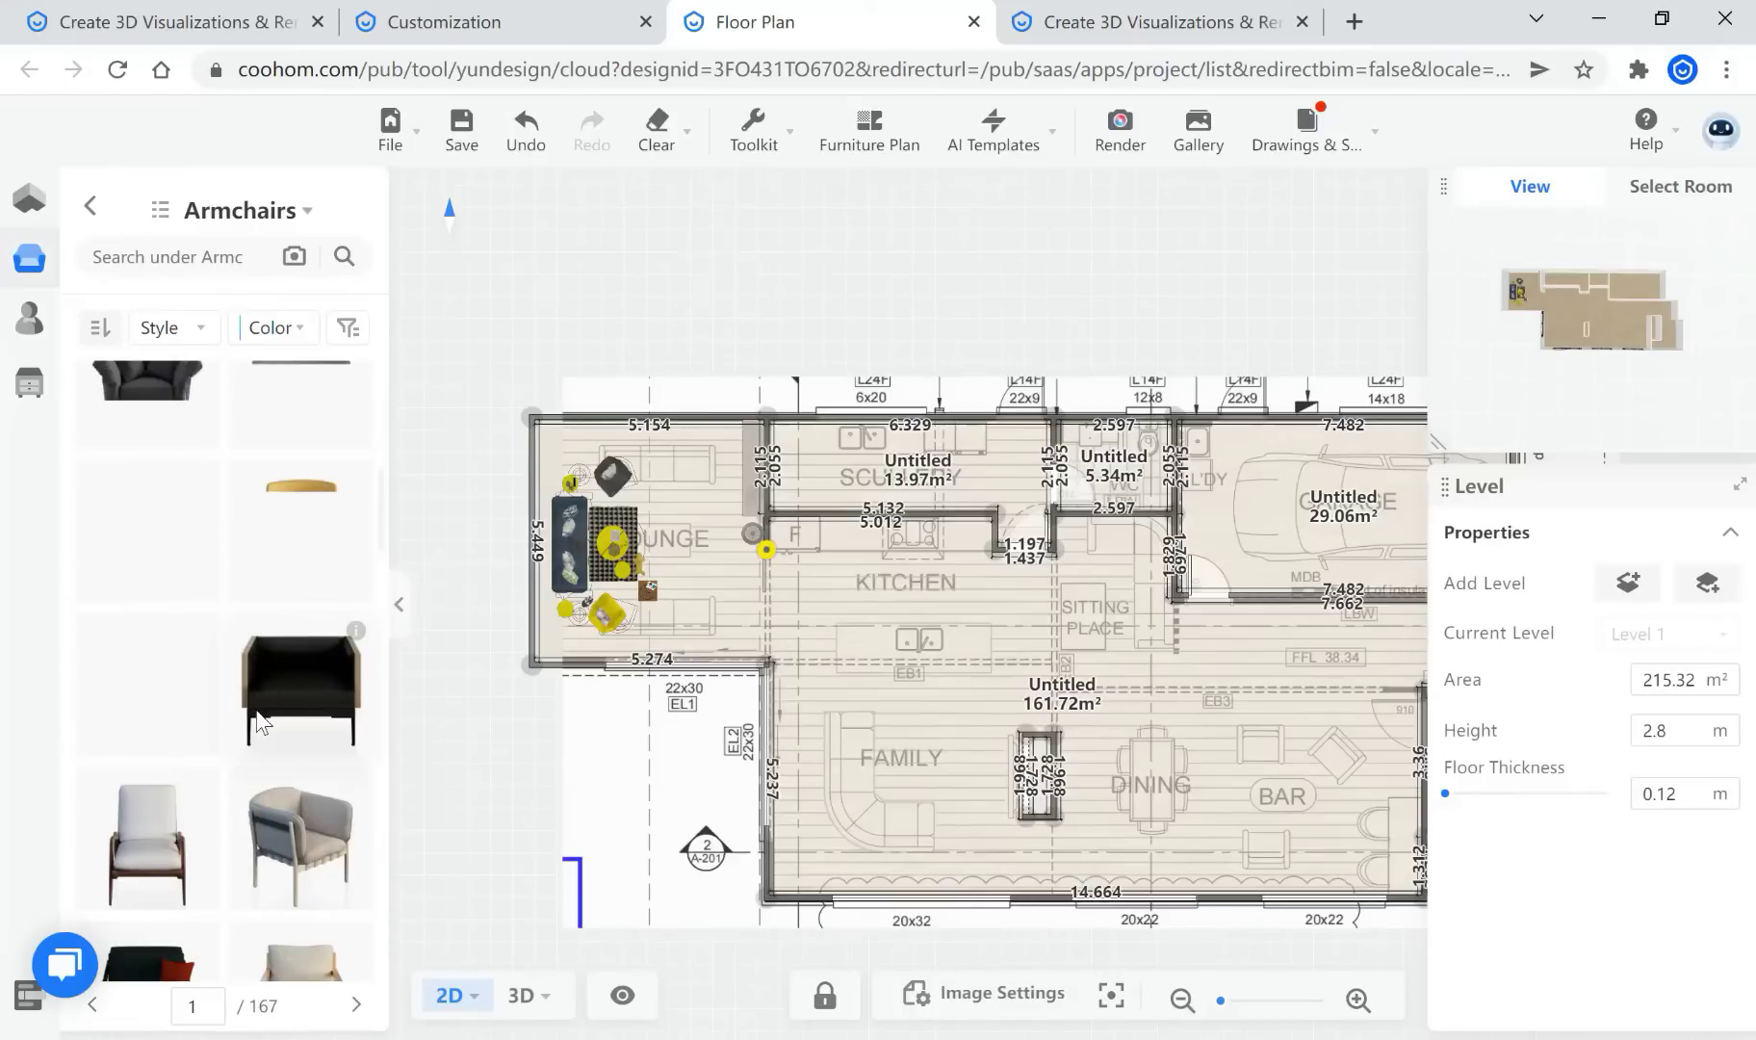
pyautogui.click(45, 327)
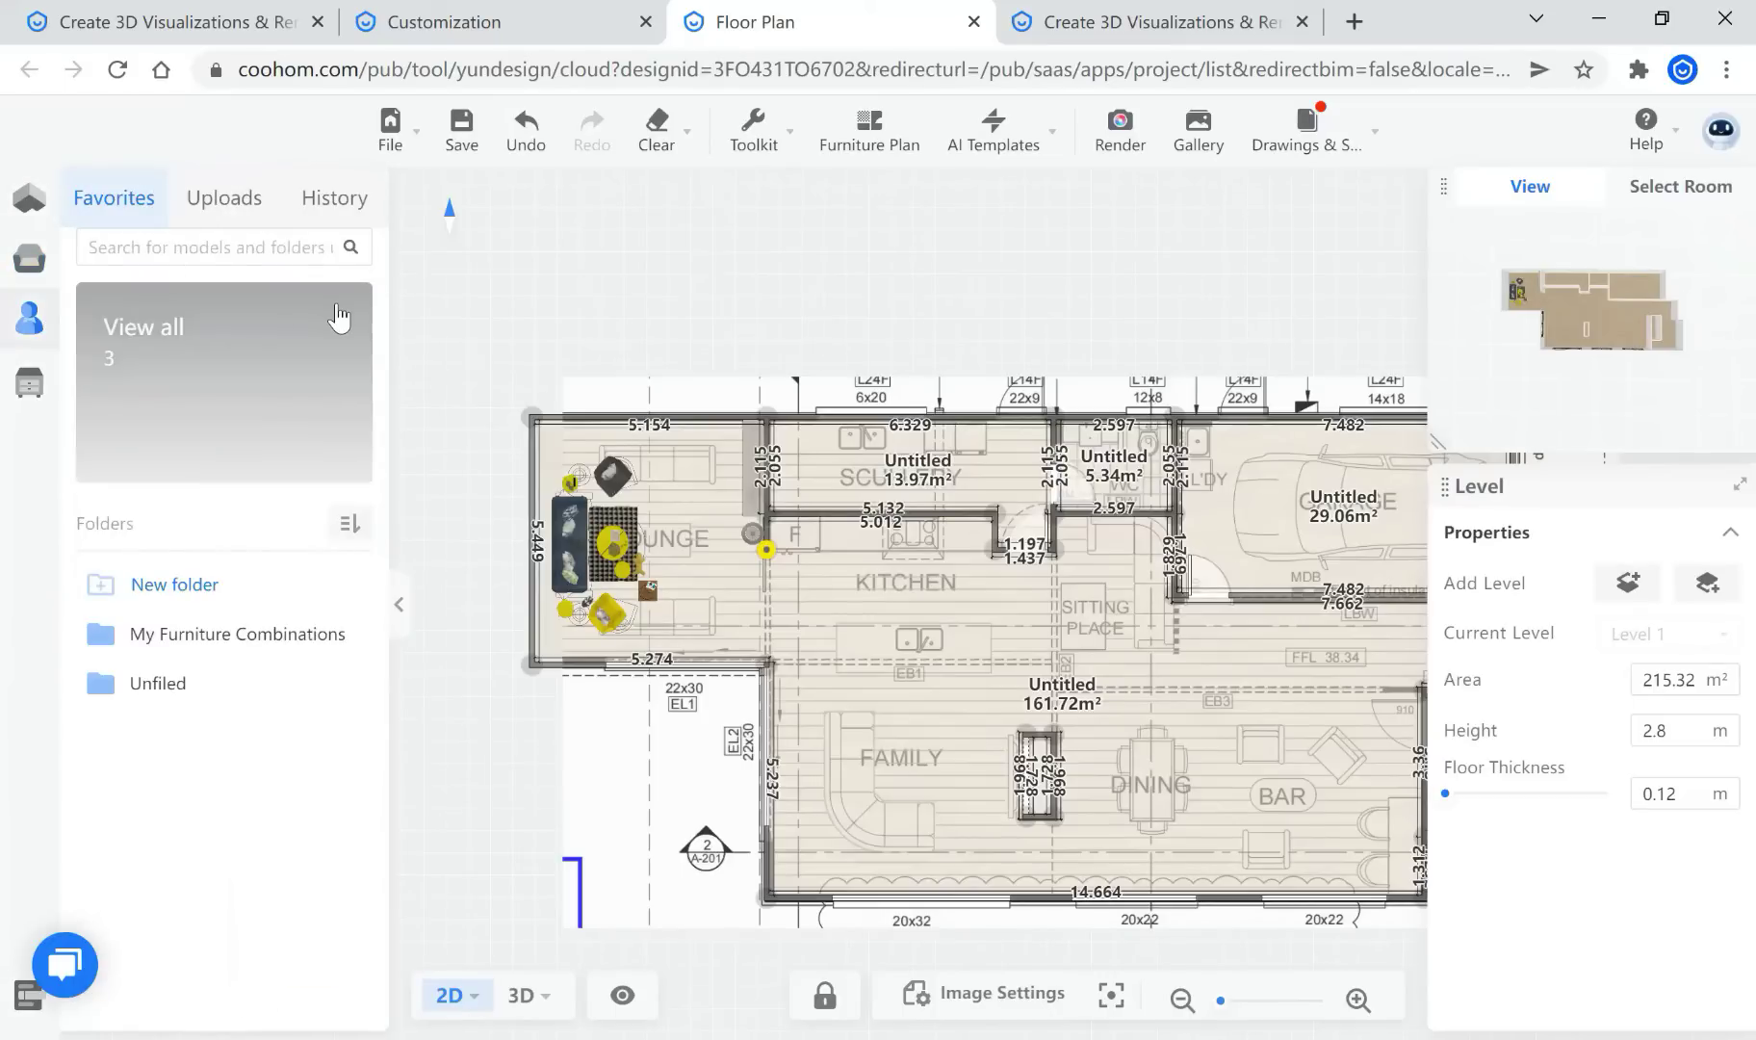
pyautogui.click(243, 378)
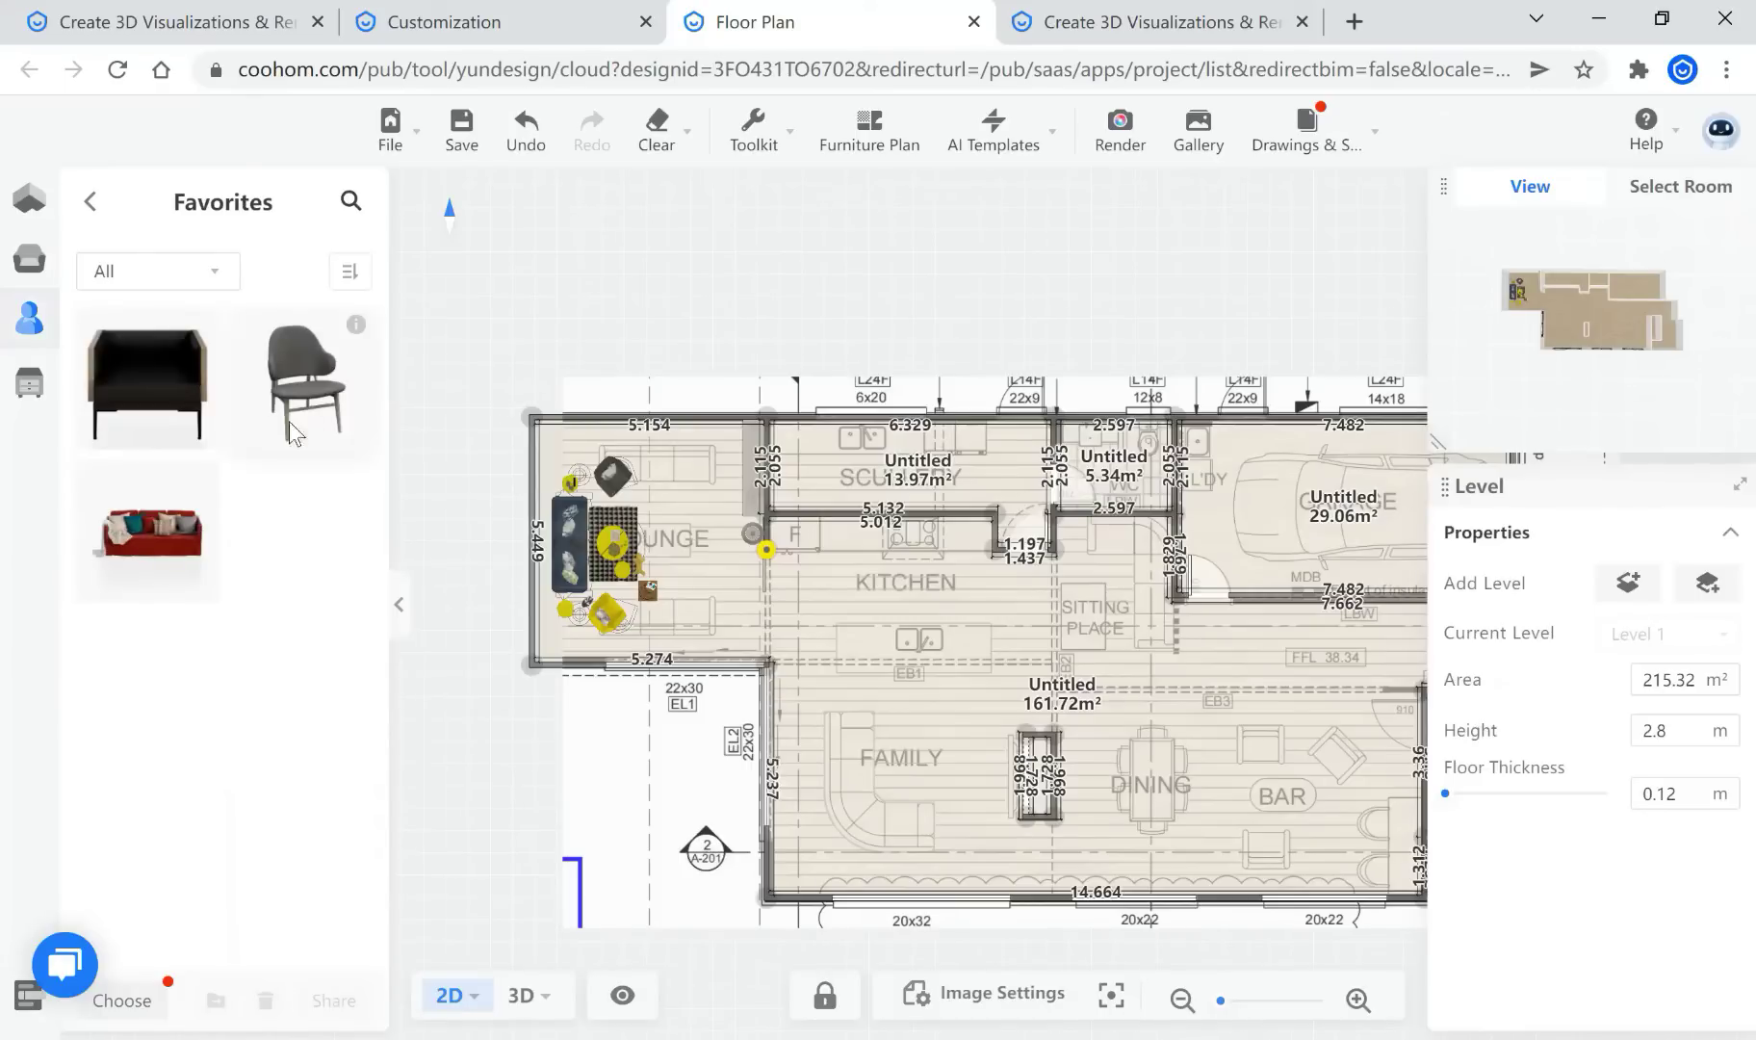
pyautogui.moveTo(235, 320)
# Revisit the public library overview and launch the Construction editor from the advanced tools
pyautogui.click(25, 262)
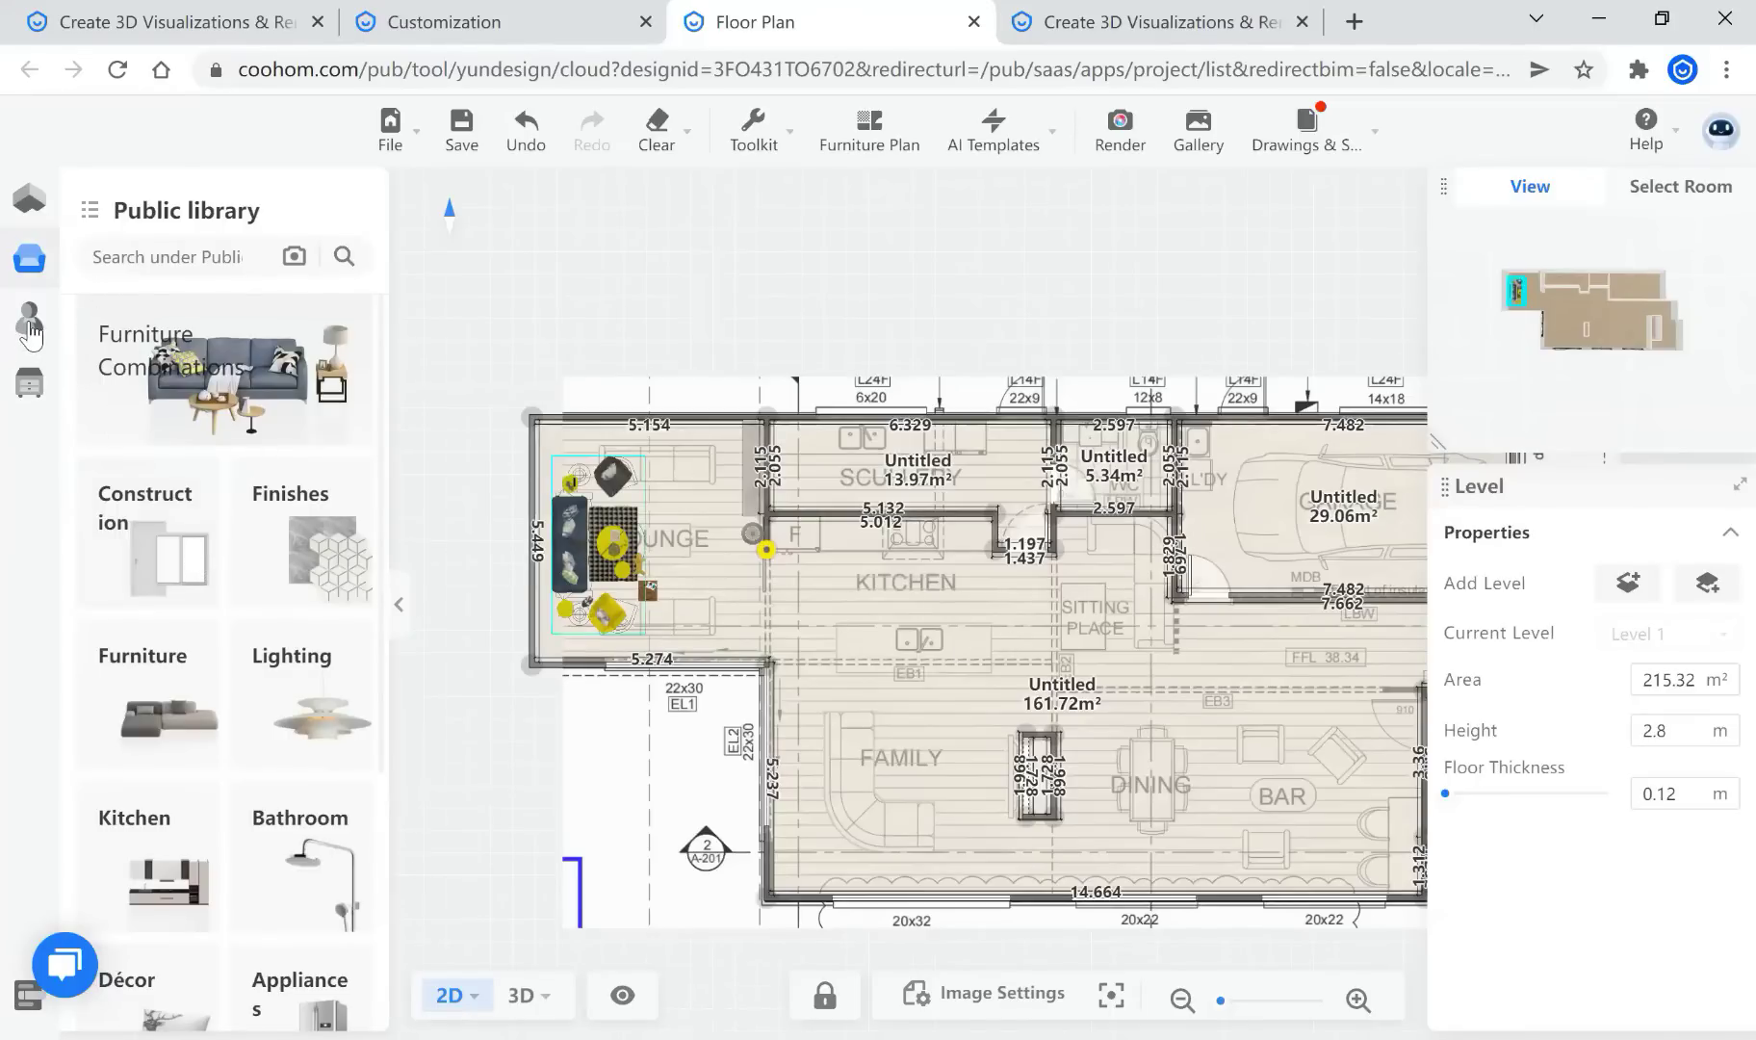
pyautogui.moveTo(32, 403)
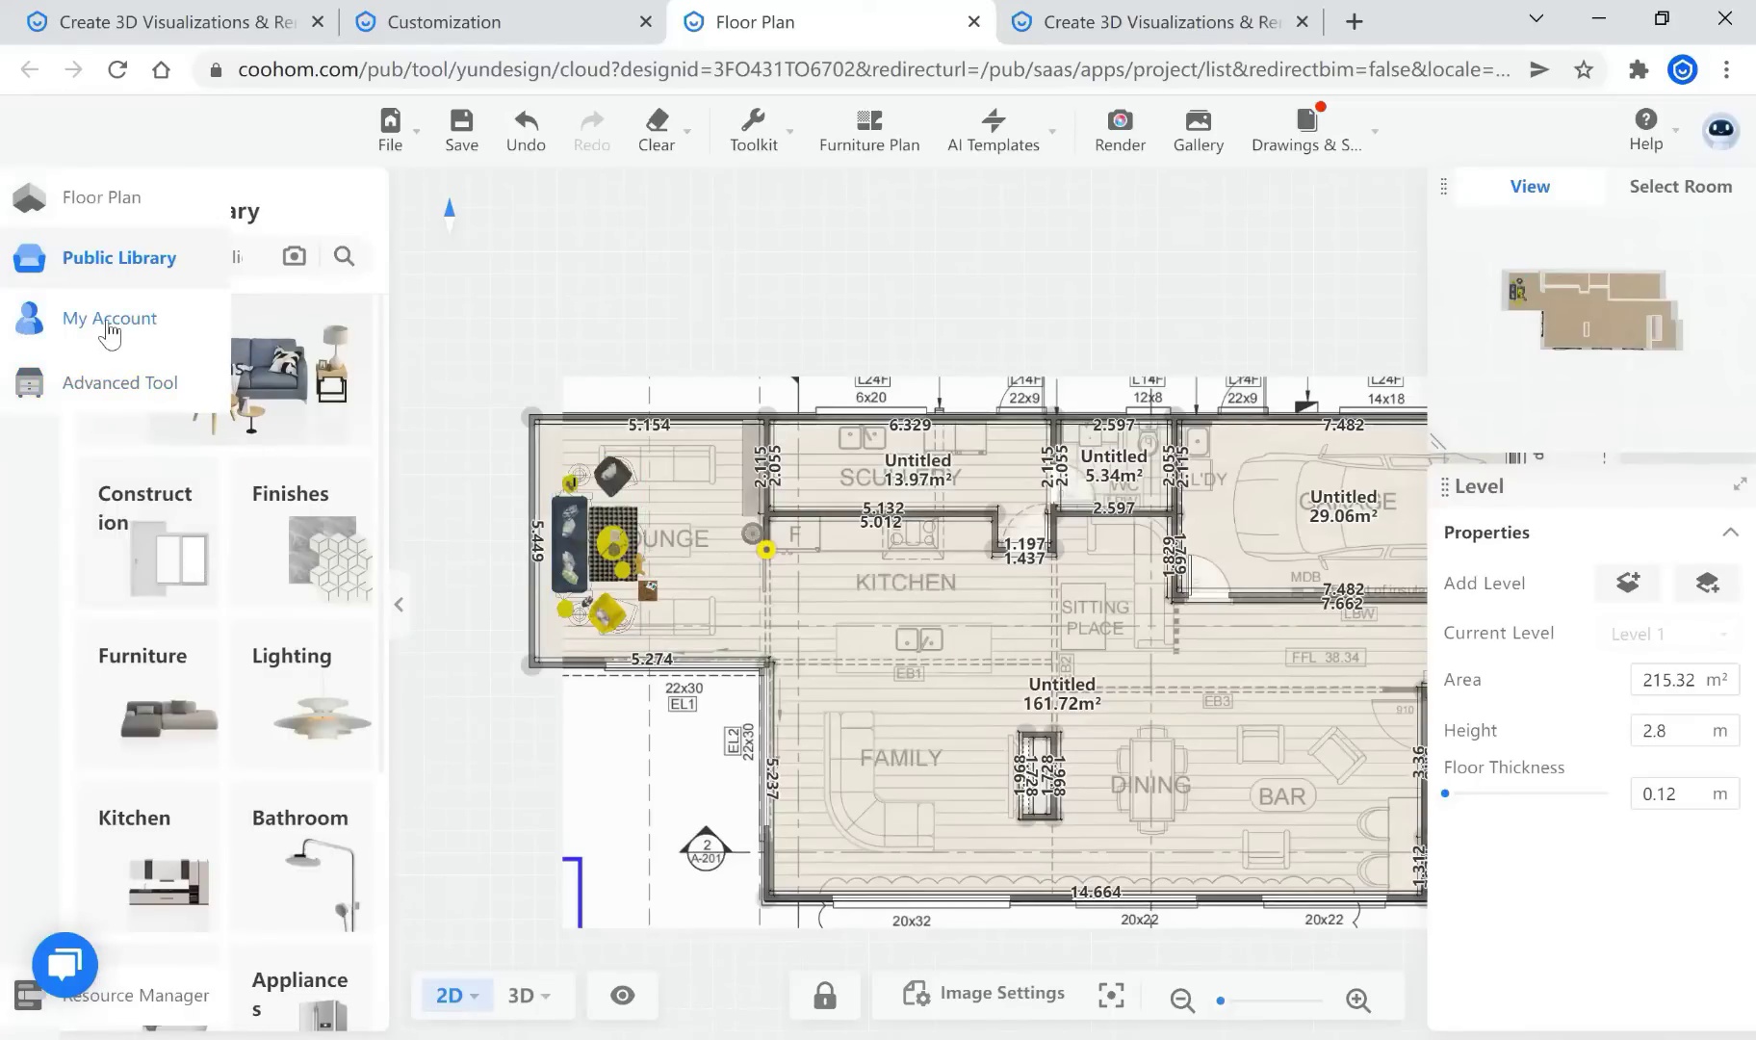
pyautogui.click(29, 404)
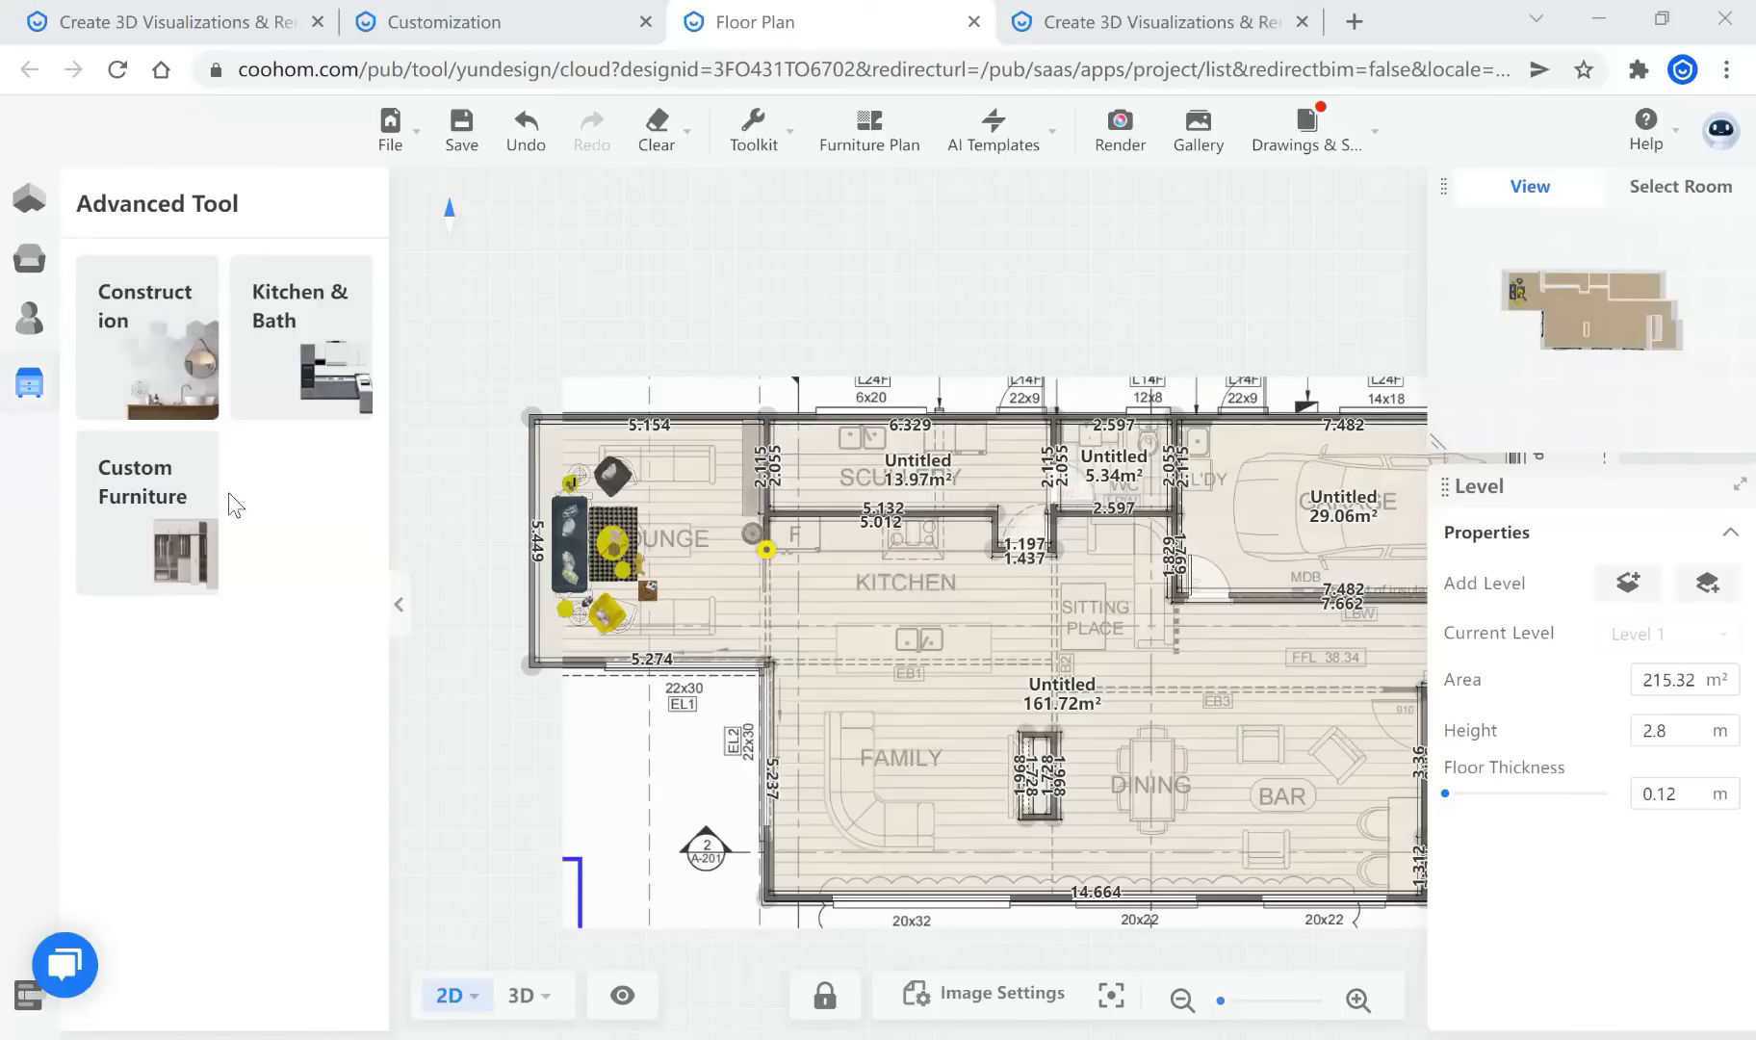
pyautogui.click(164, 337)
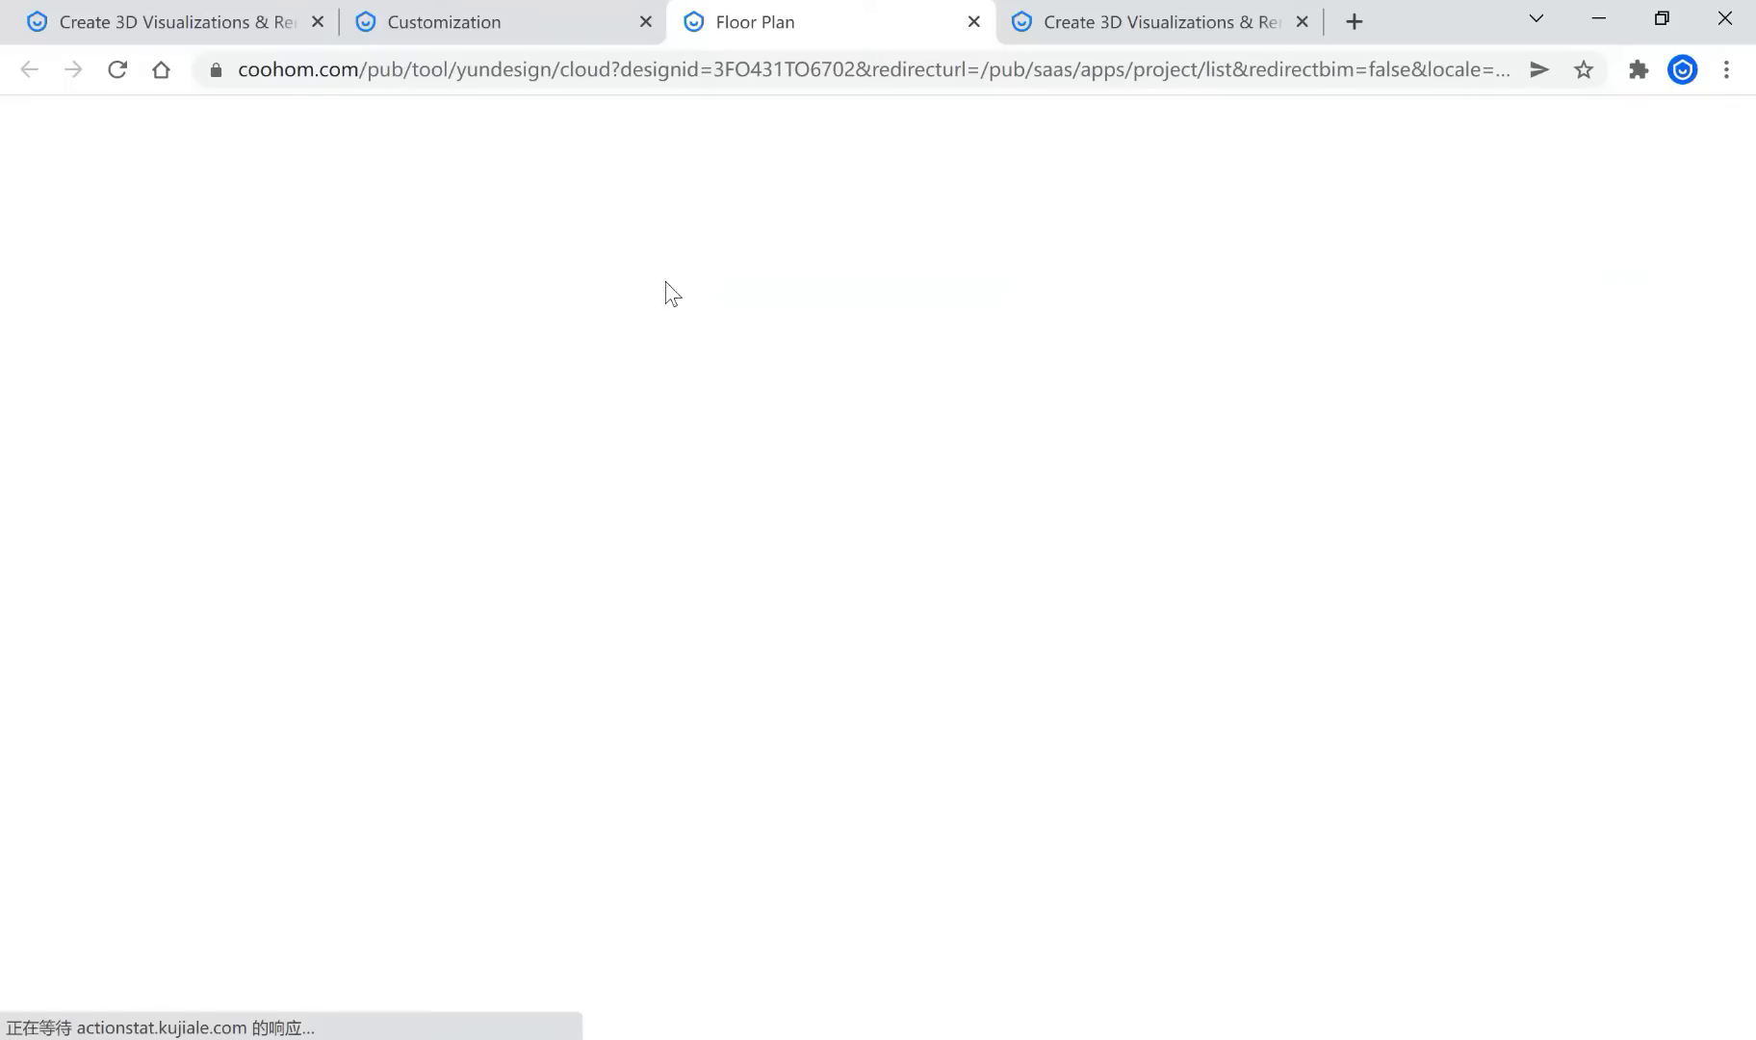
pyautogui.click(595, 30)
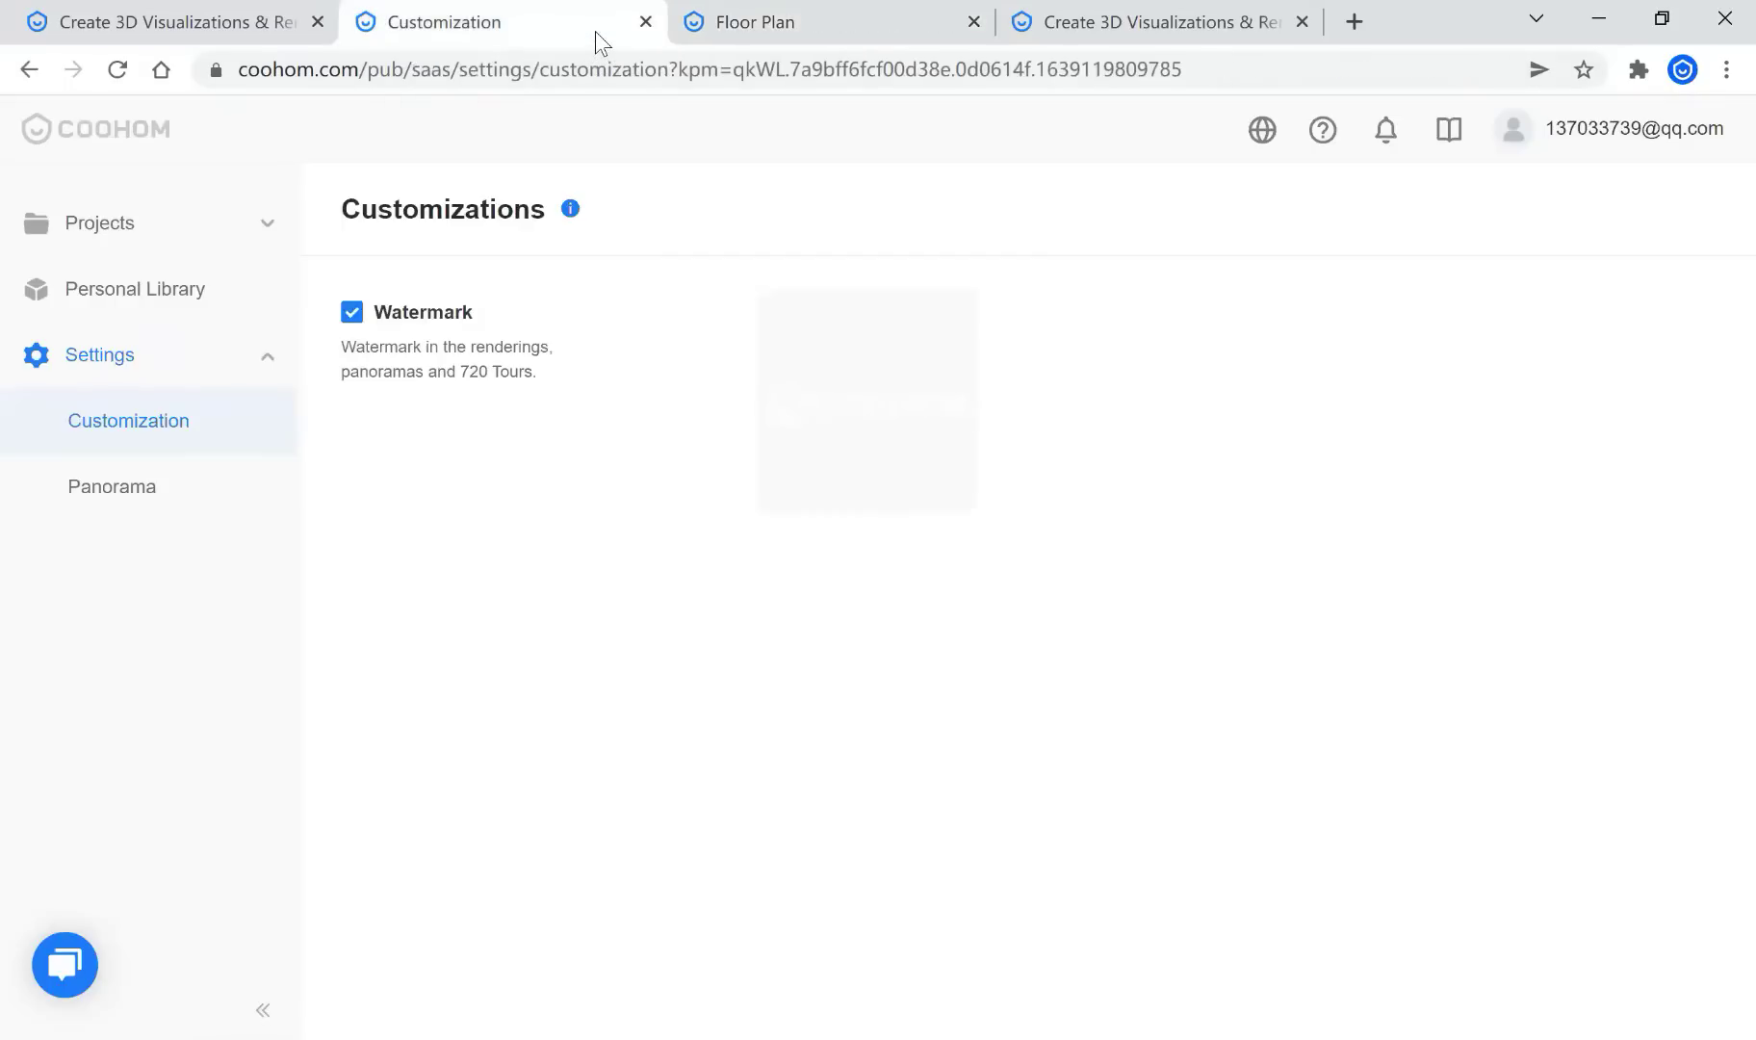
pyautogui.click(881, 29)
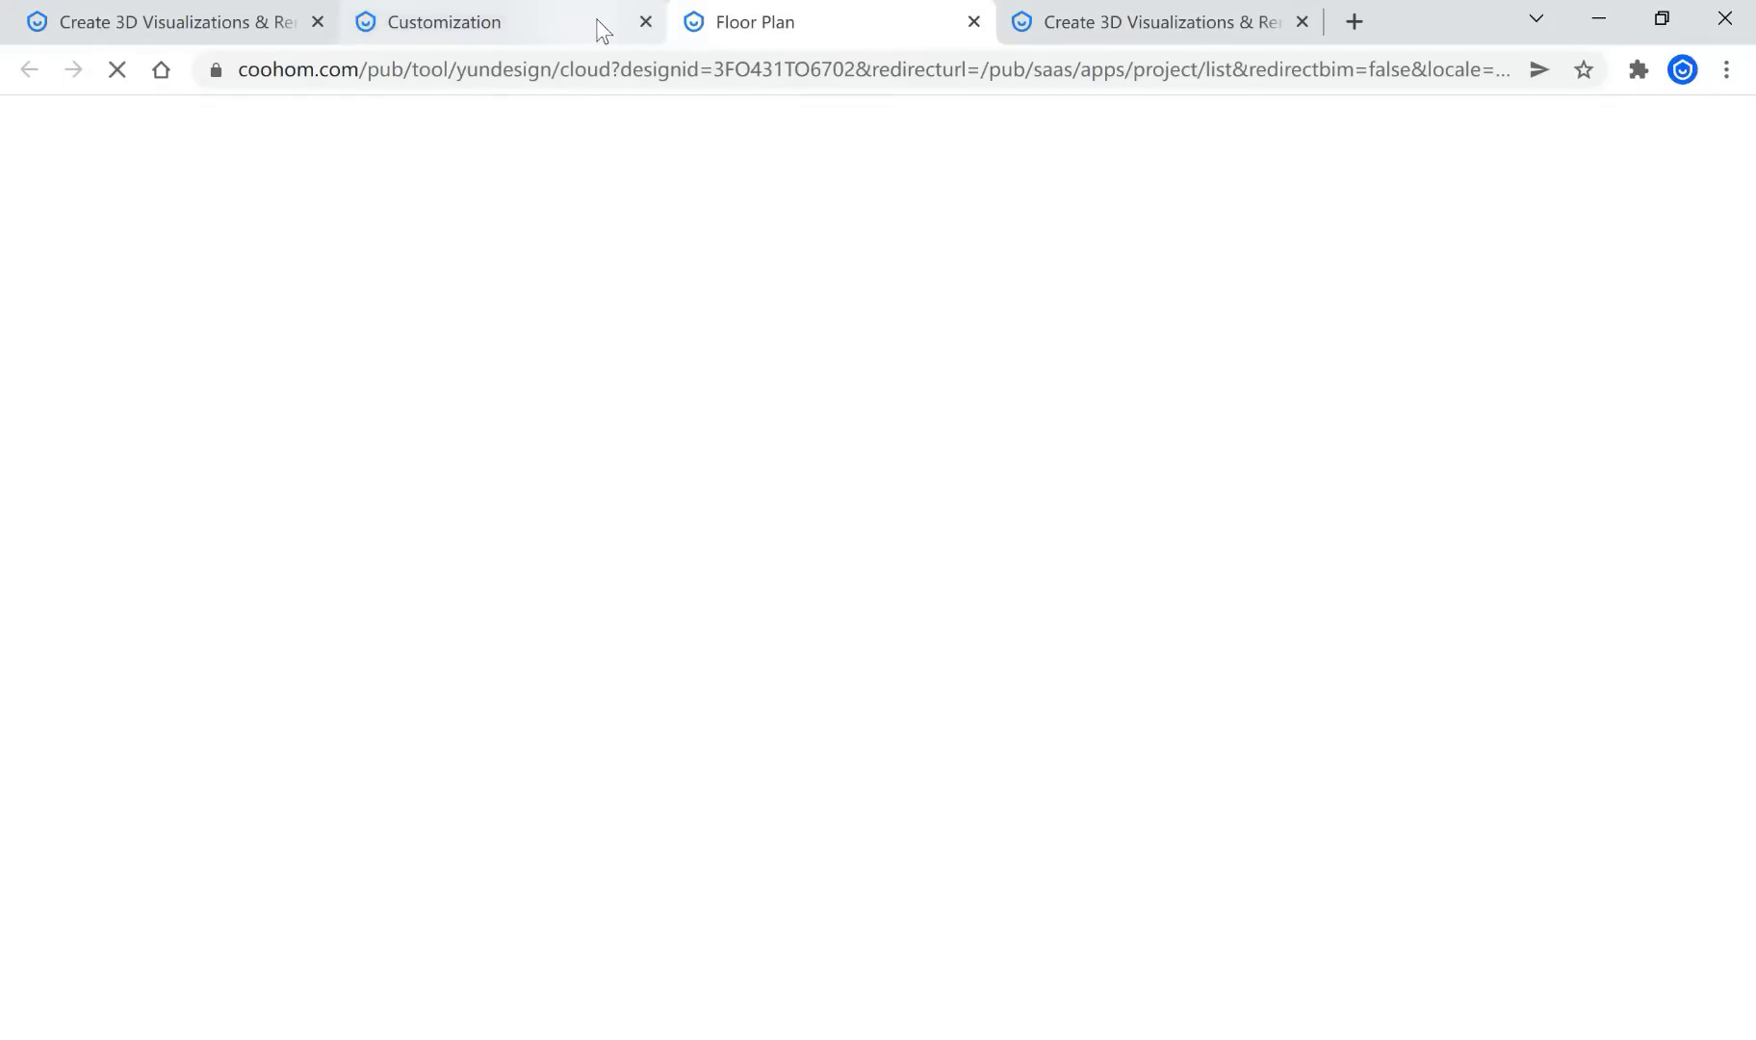
pyautogui.click(477, 33)
pyautogui.click(908, 32)
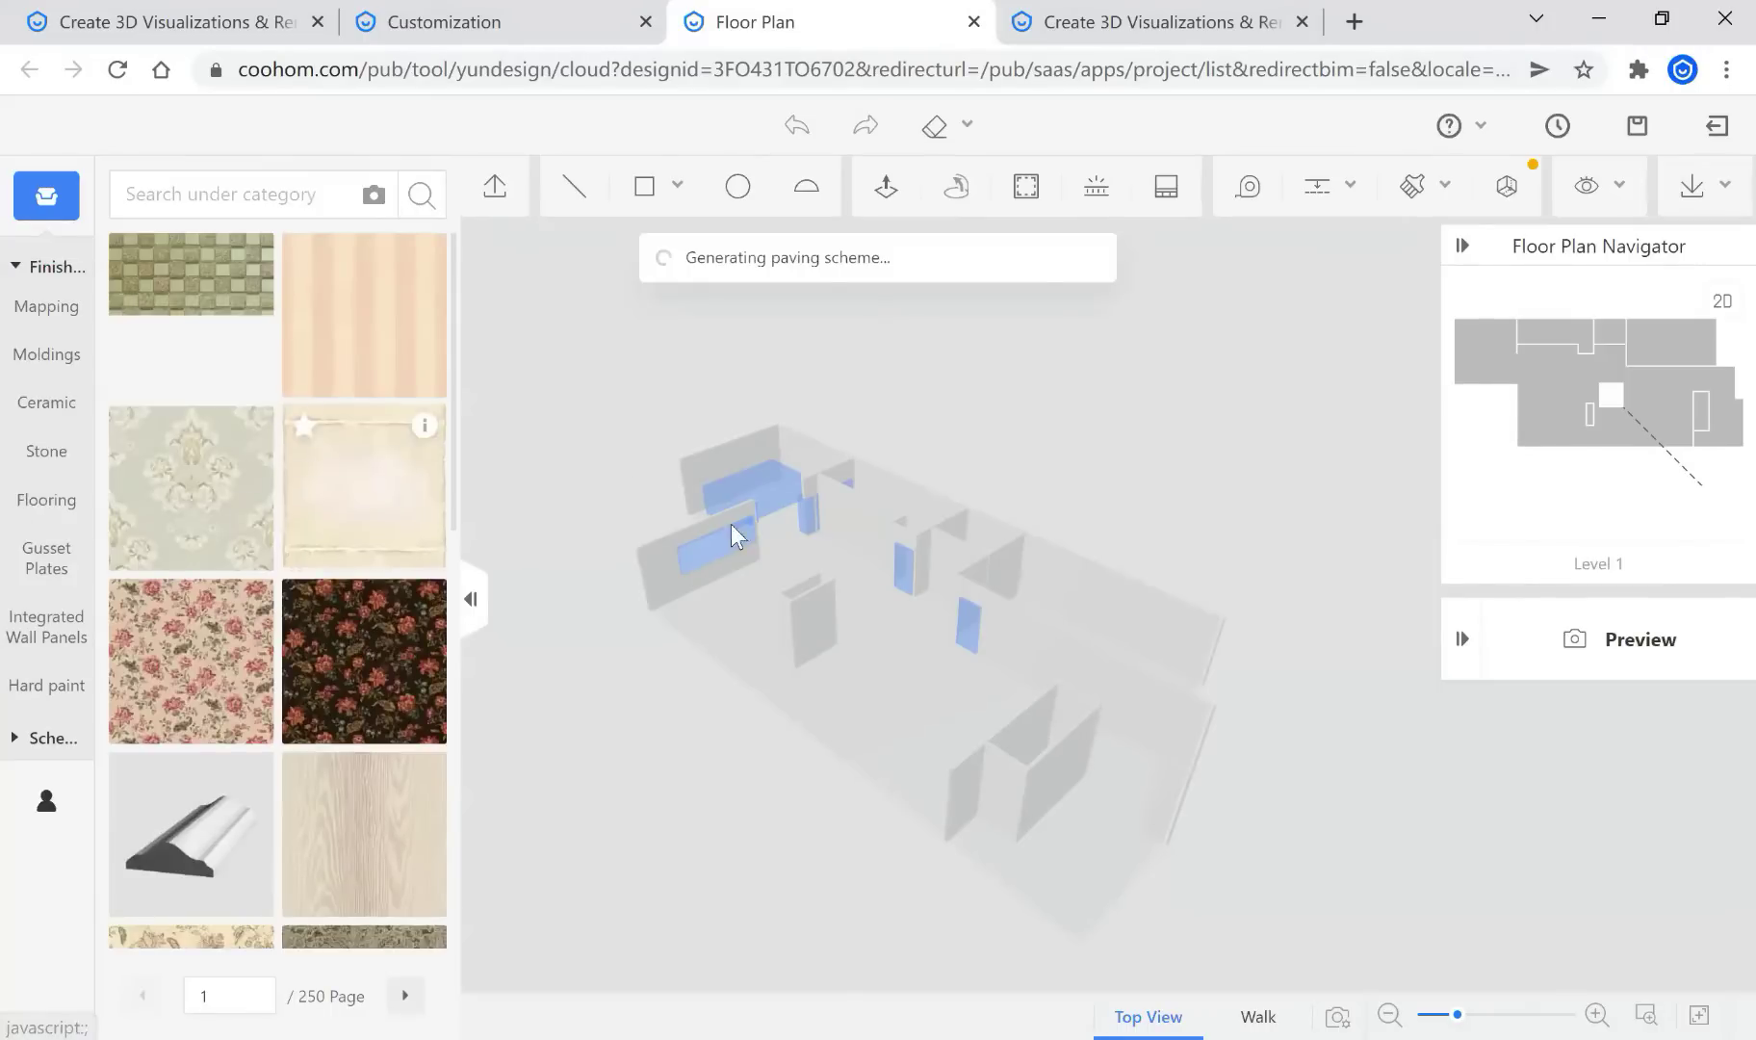
# Apply the pale green damask wallpaper to the main room's wall next to the lounge
pyautogui.moveTo(615, 735); pyautogui.dragTo(704, 794)
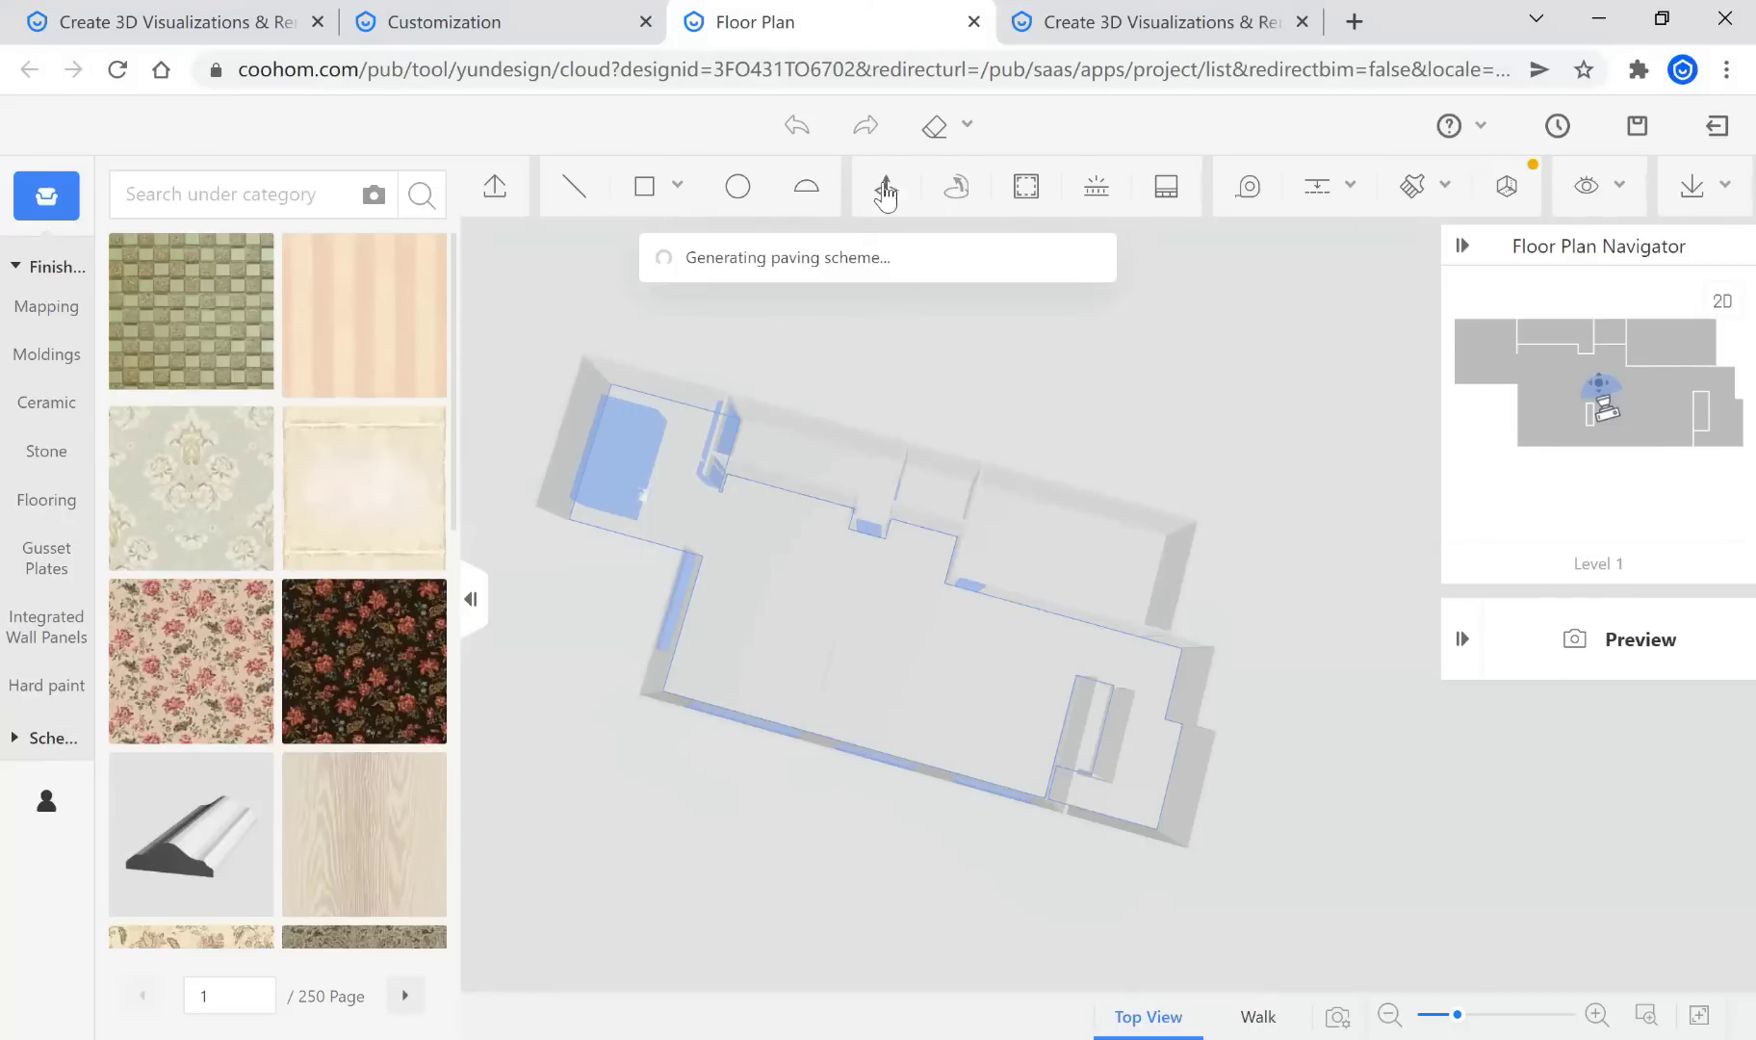
pyautogui.moveTo(718, 835)
pyautogui.mouseDown()
pyautogui.moveTo(796, 752)
pyautogui.moveTo(839, 788)
pyautogui.moveTo(827, 772)
pyautogui.moveTo(1174, 570)
pyautogui.mouseUp()
pyautogui.scroll(2, 672, 582)
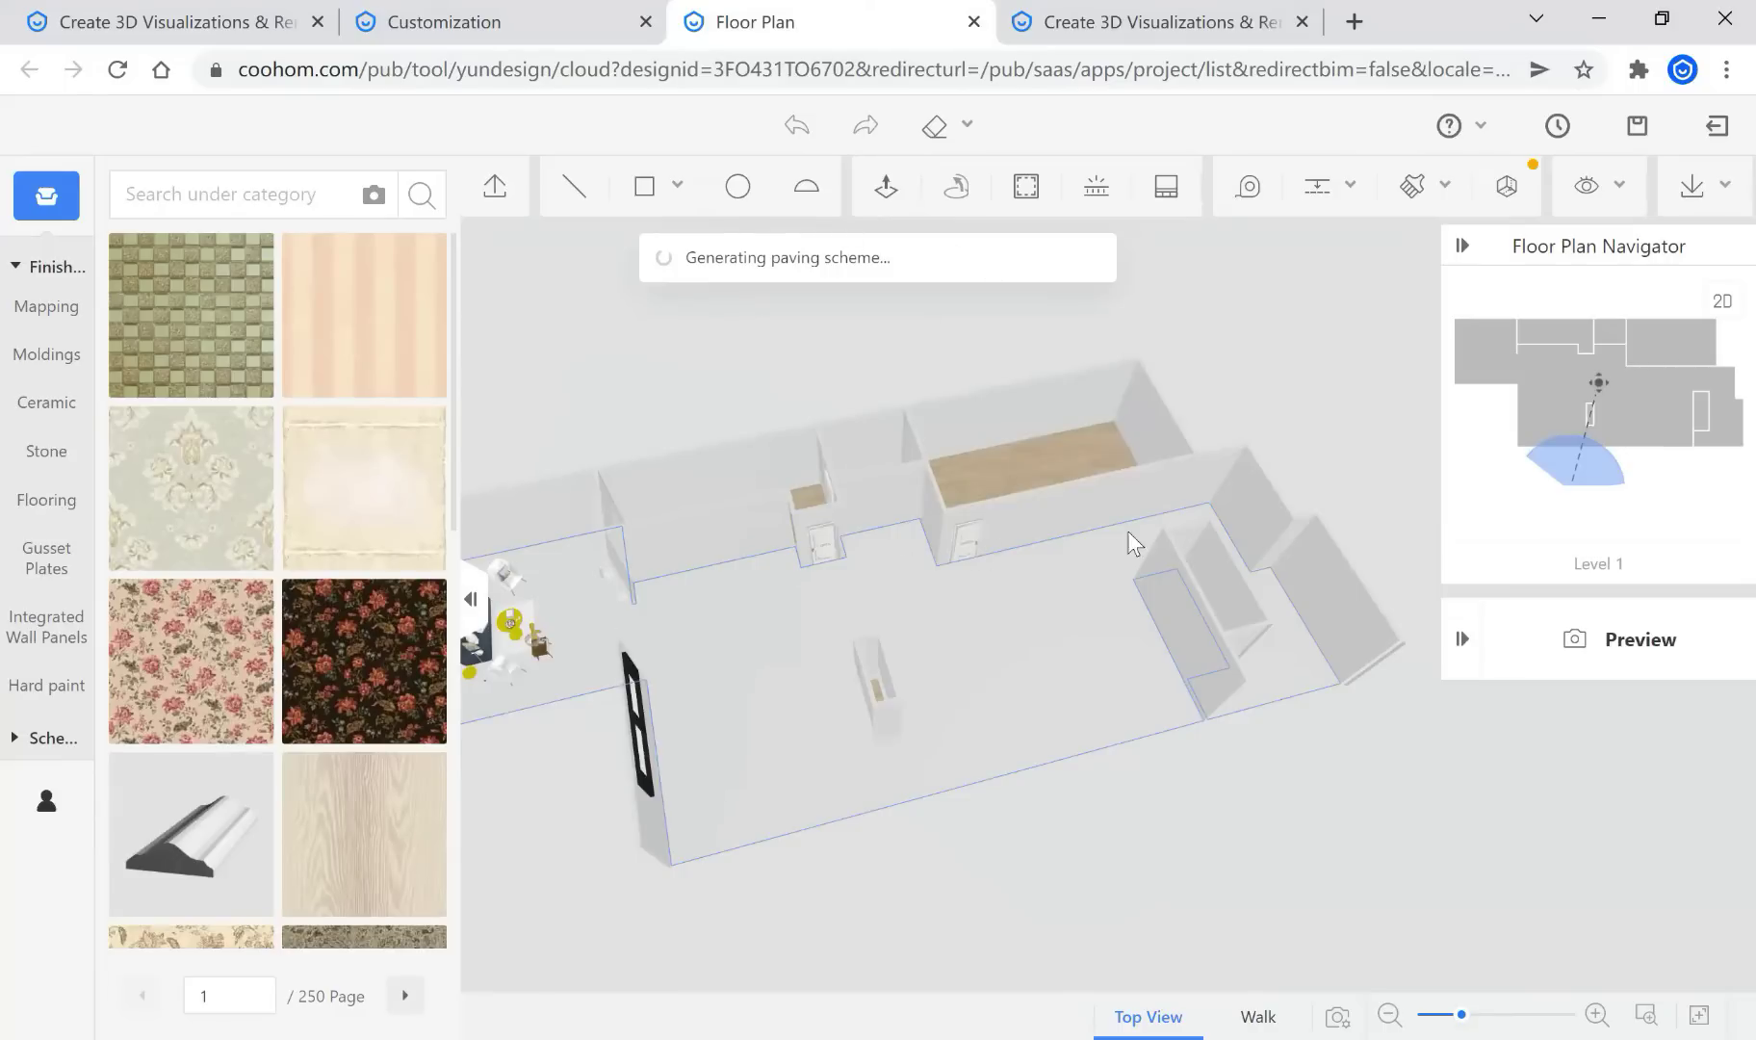
pyautogui.scroll(-1, 700, 539)
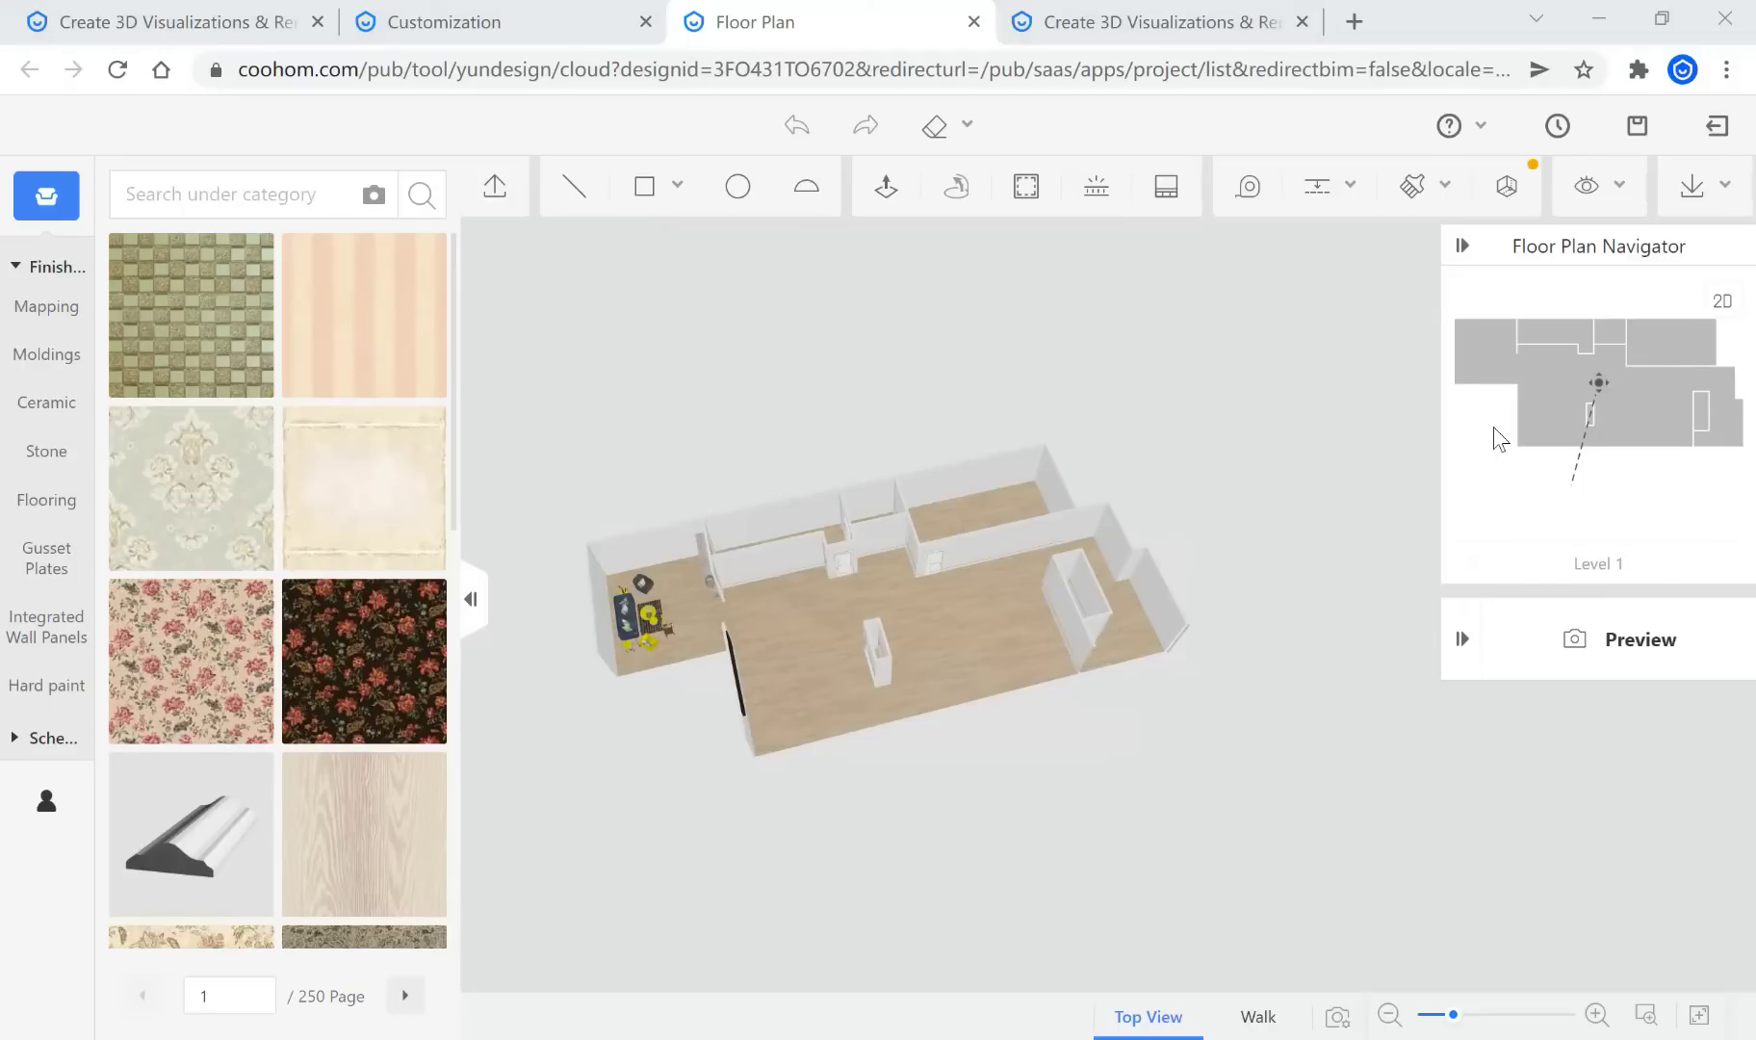
pyautogui.moveTo(702, 910); pyautogui.dragTo(631, 843)
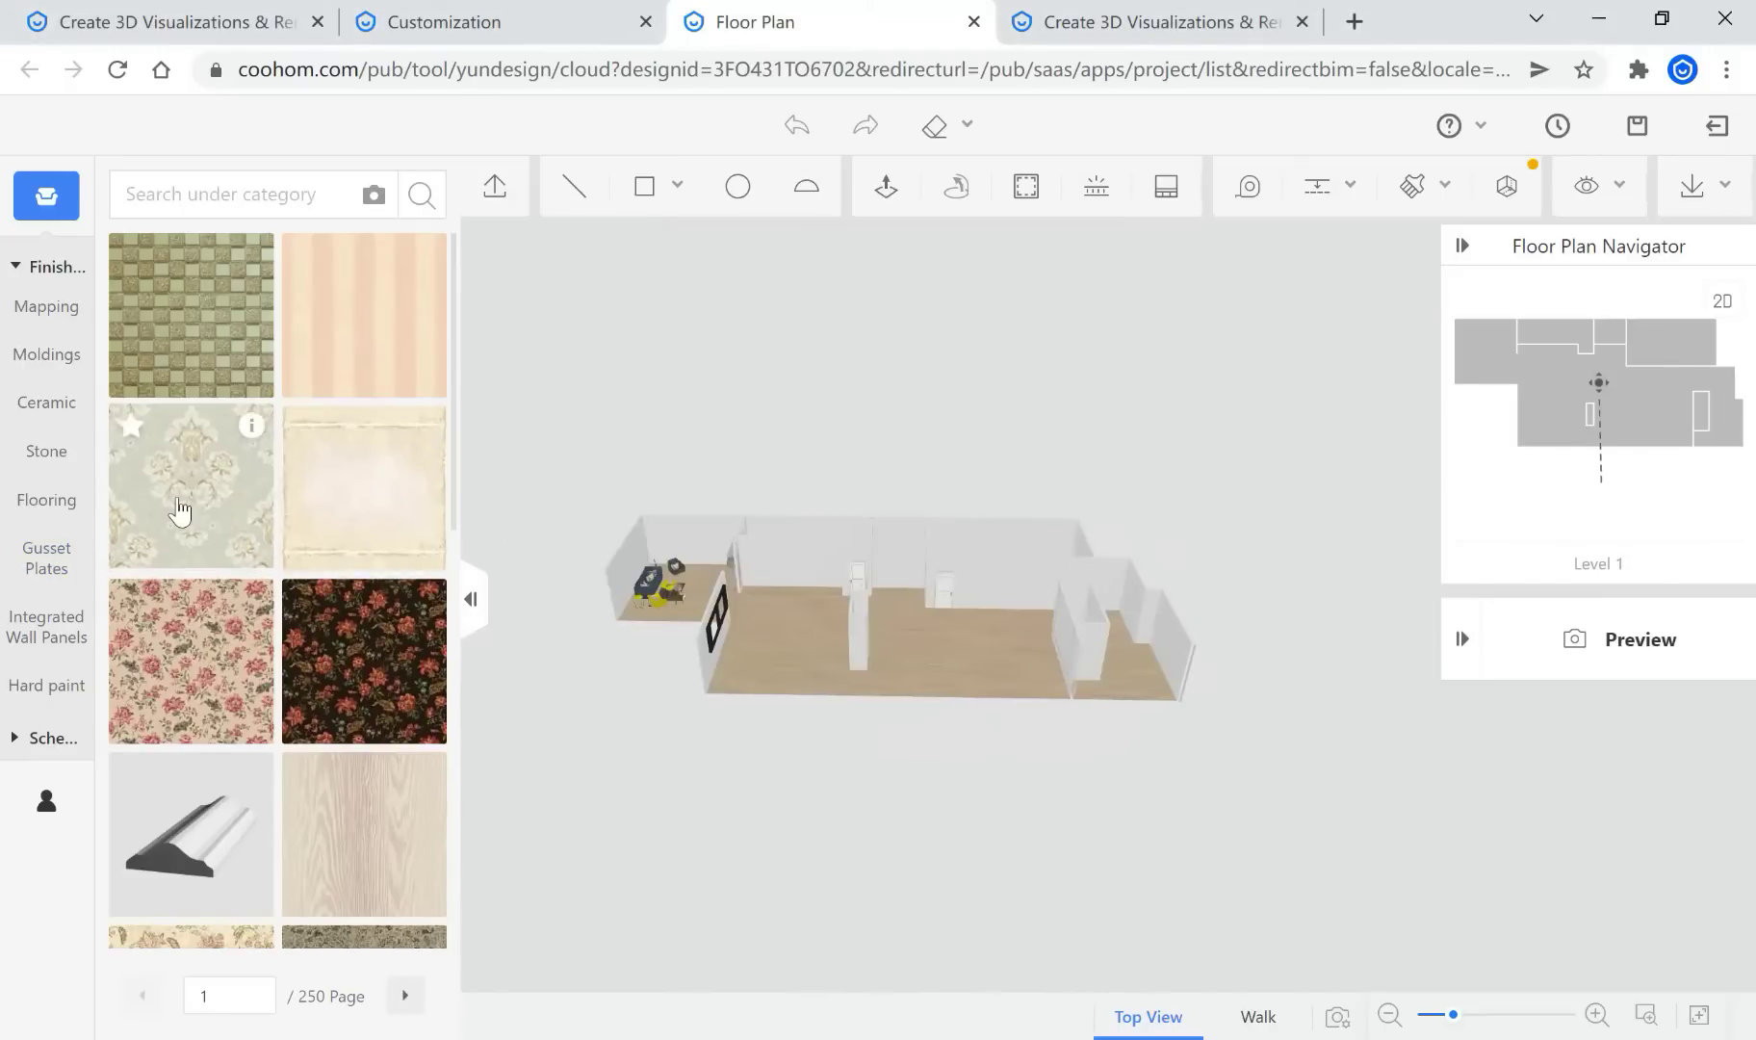
pyautogui.scroll(2, 808, 566)
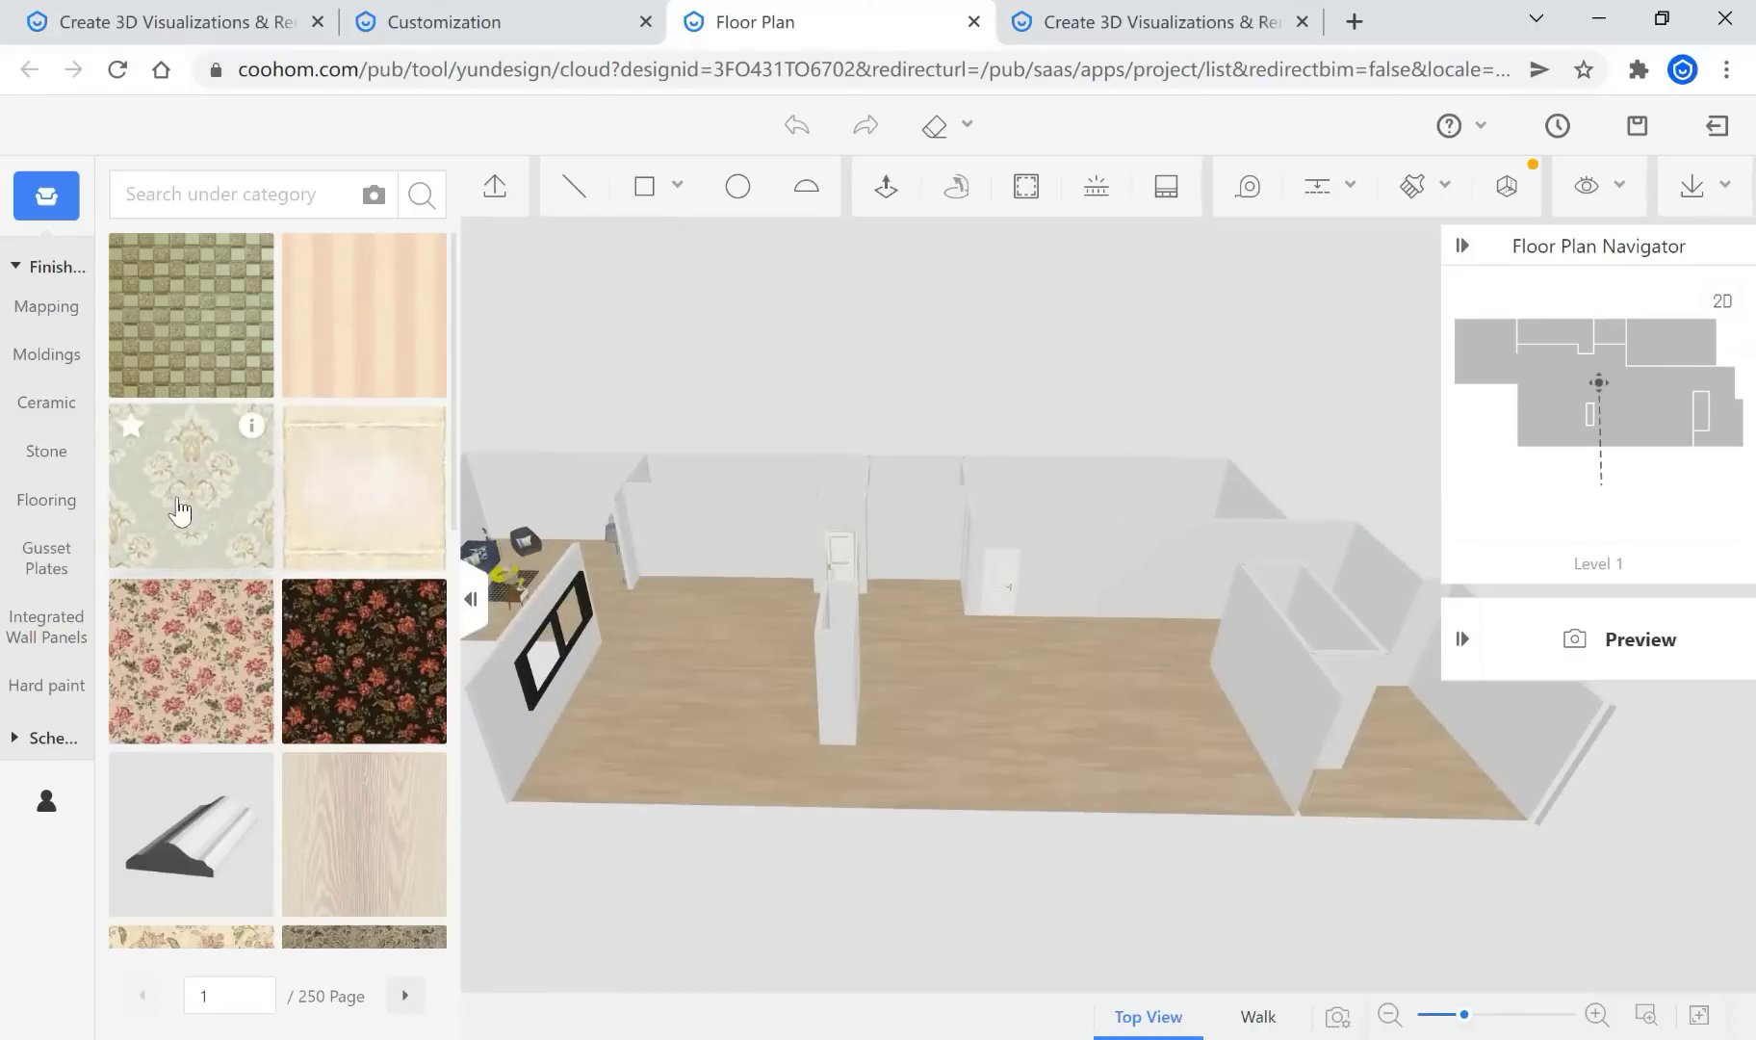
pyautogui.click(759, 553)
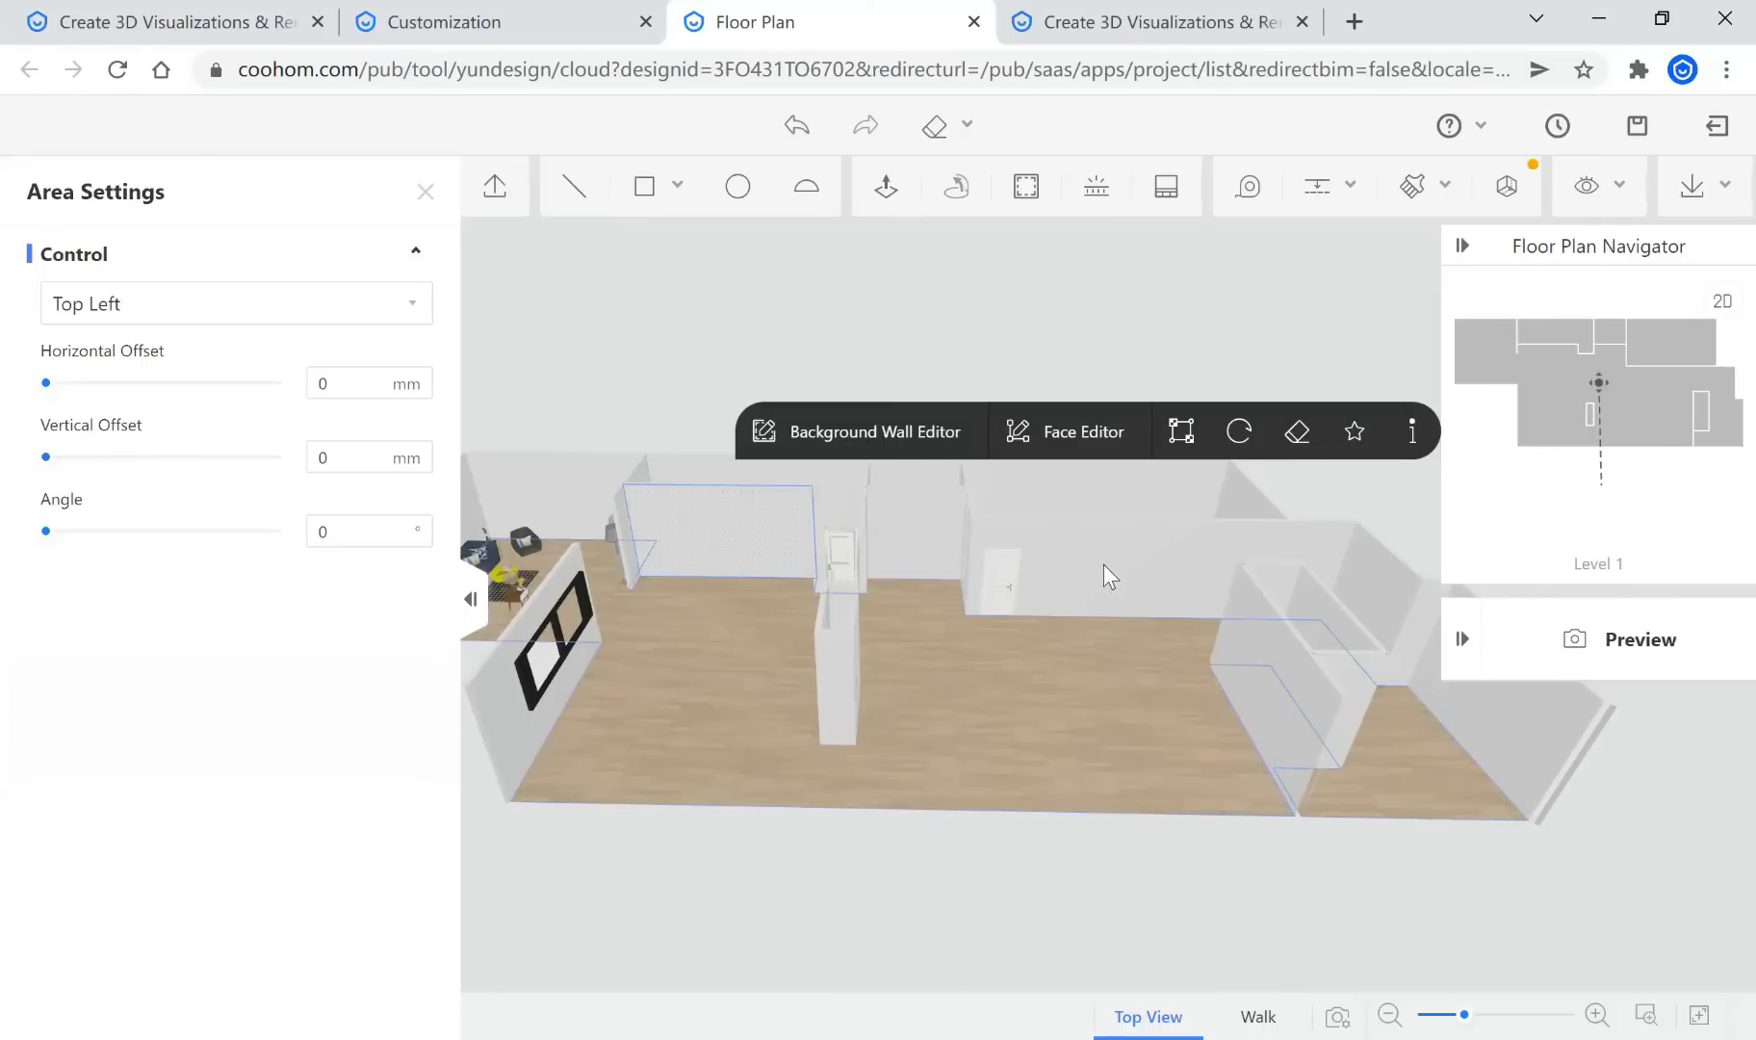
pyautogui.click(1059, 576)
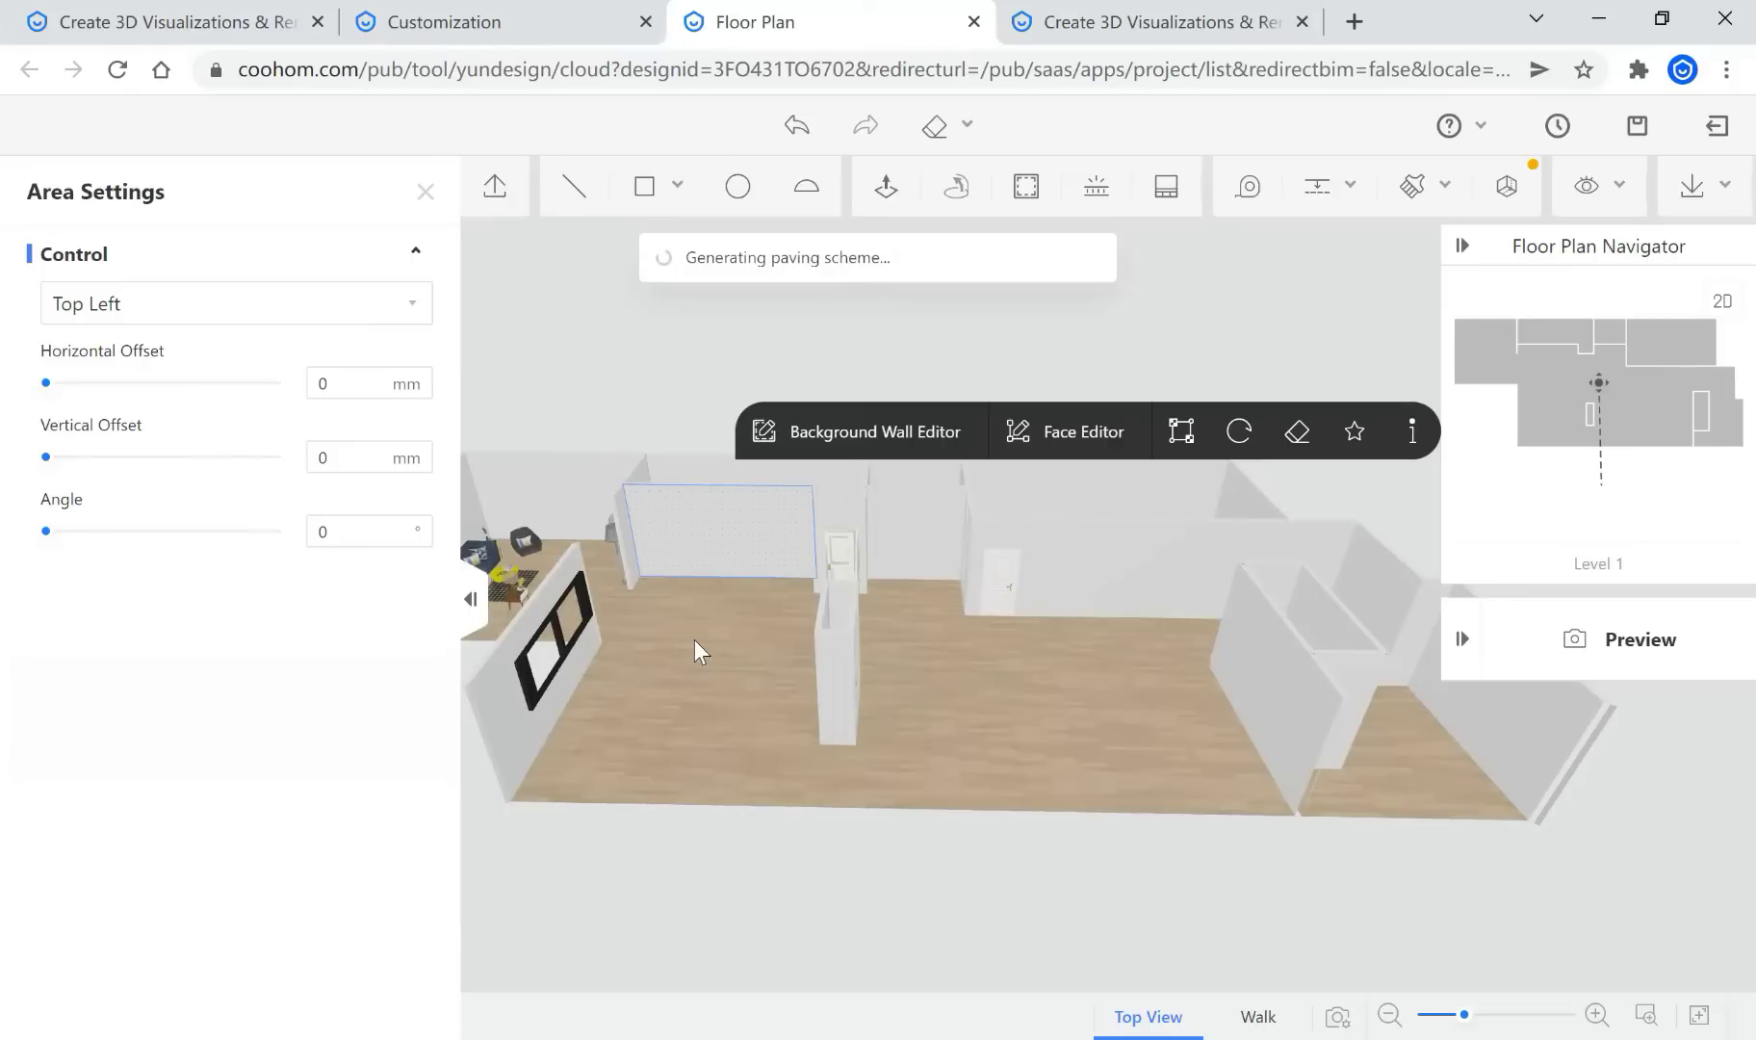
# Examine the wallpapered wall and its neighbouring walls and doors from above and from low angles
pyautogui.scroll(-3, 923, 749)
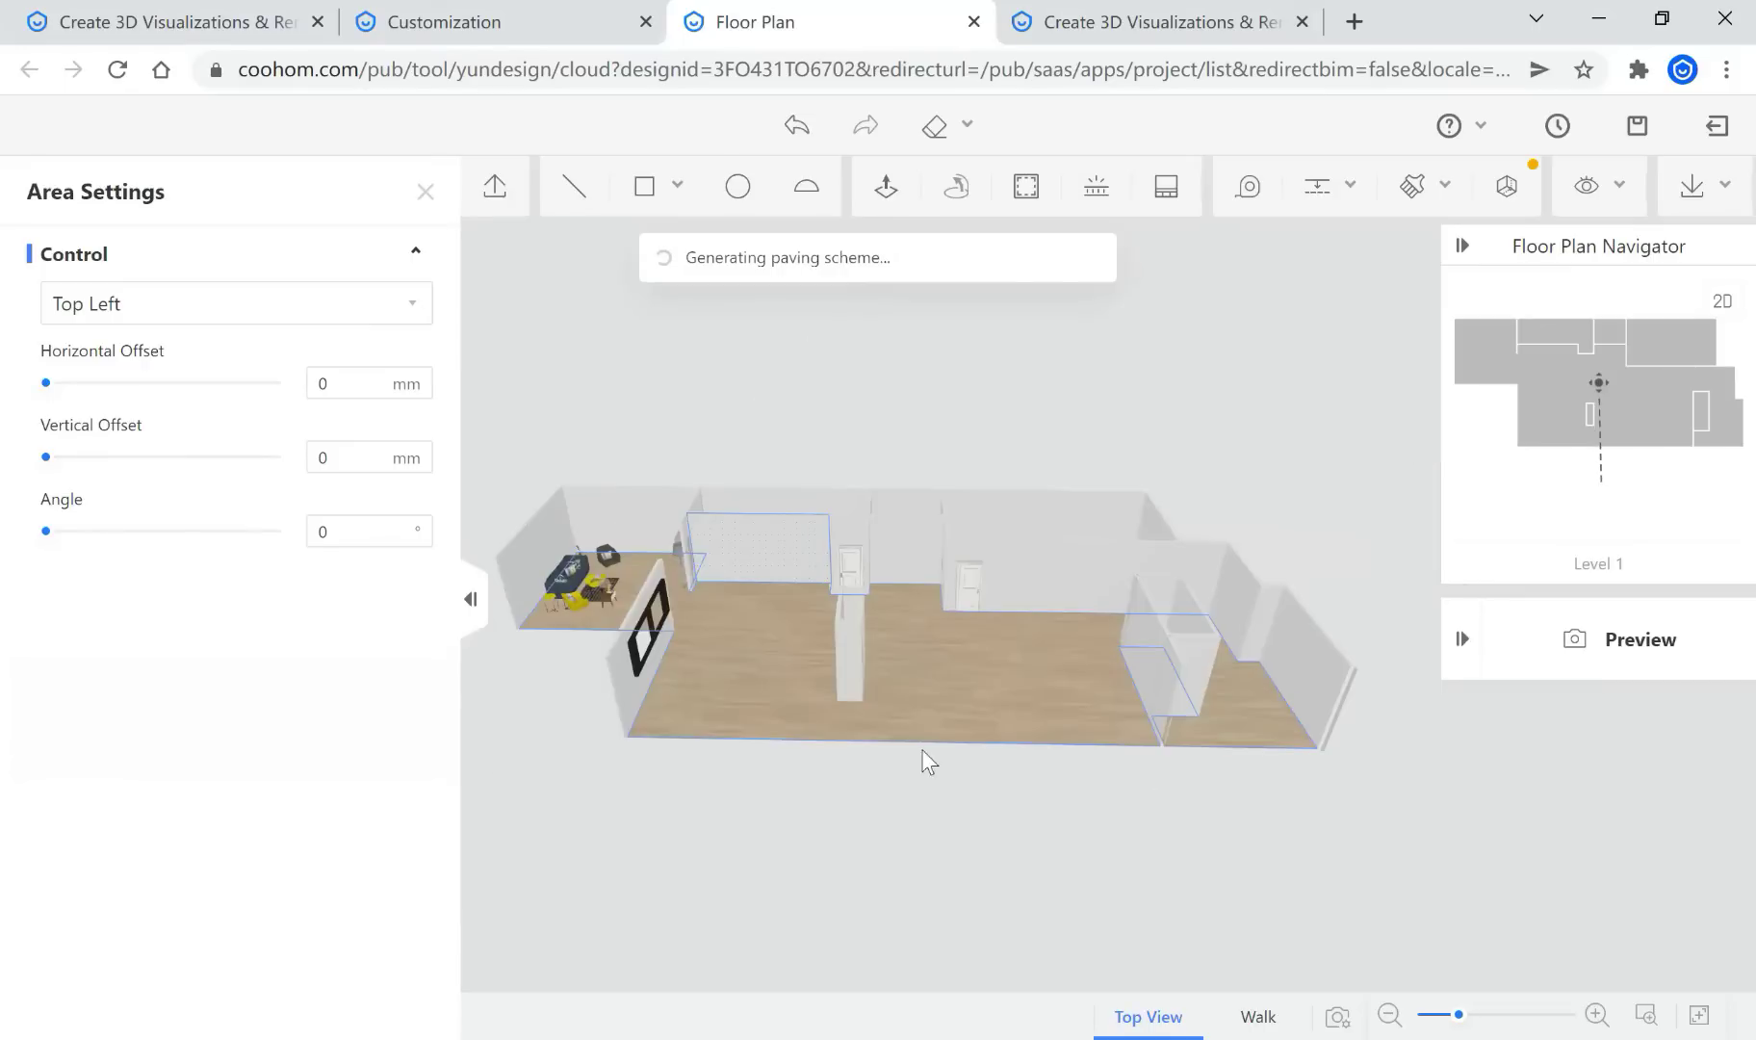
pyautogui.moveTo(918, 653); pyautogui.dragTo(954, 746, button='right')
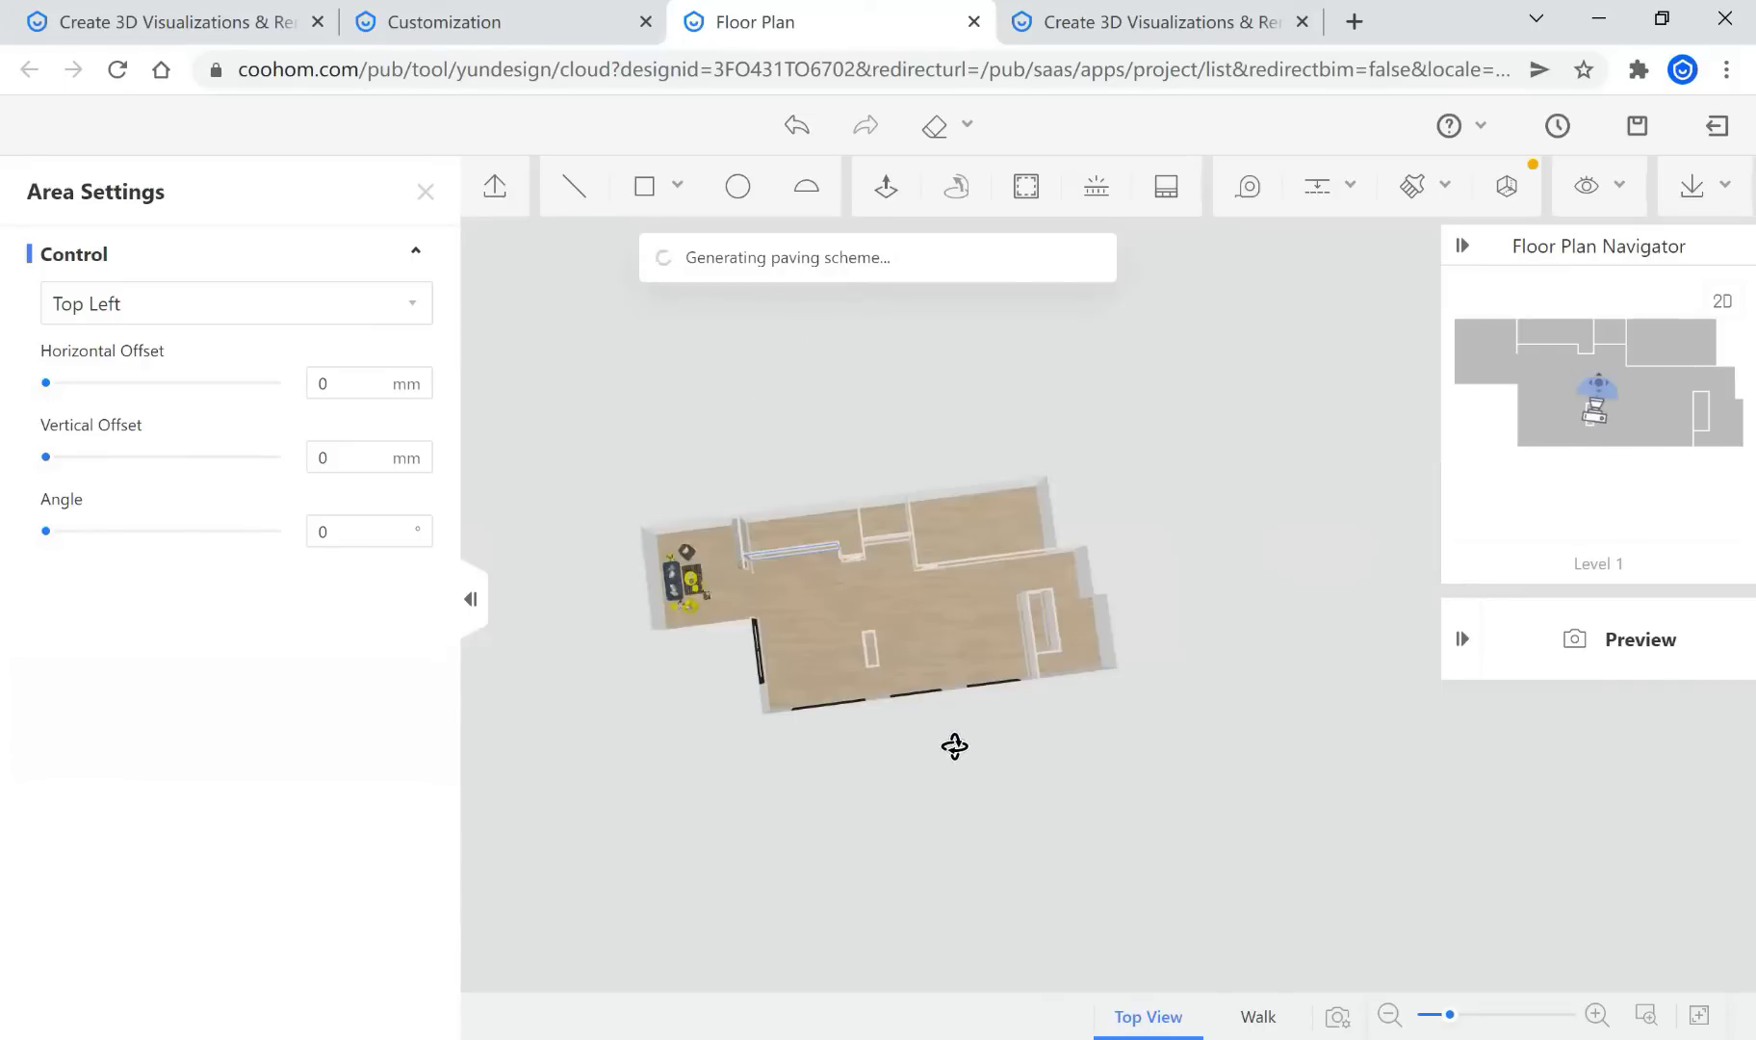
pyautogui.scroll(3, 626, 617)
pyautogui.moveTo(708, 386); pyautogui.dragTo(769, 320, button='right')
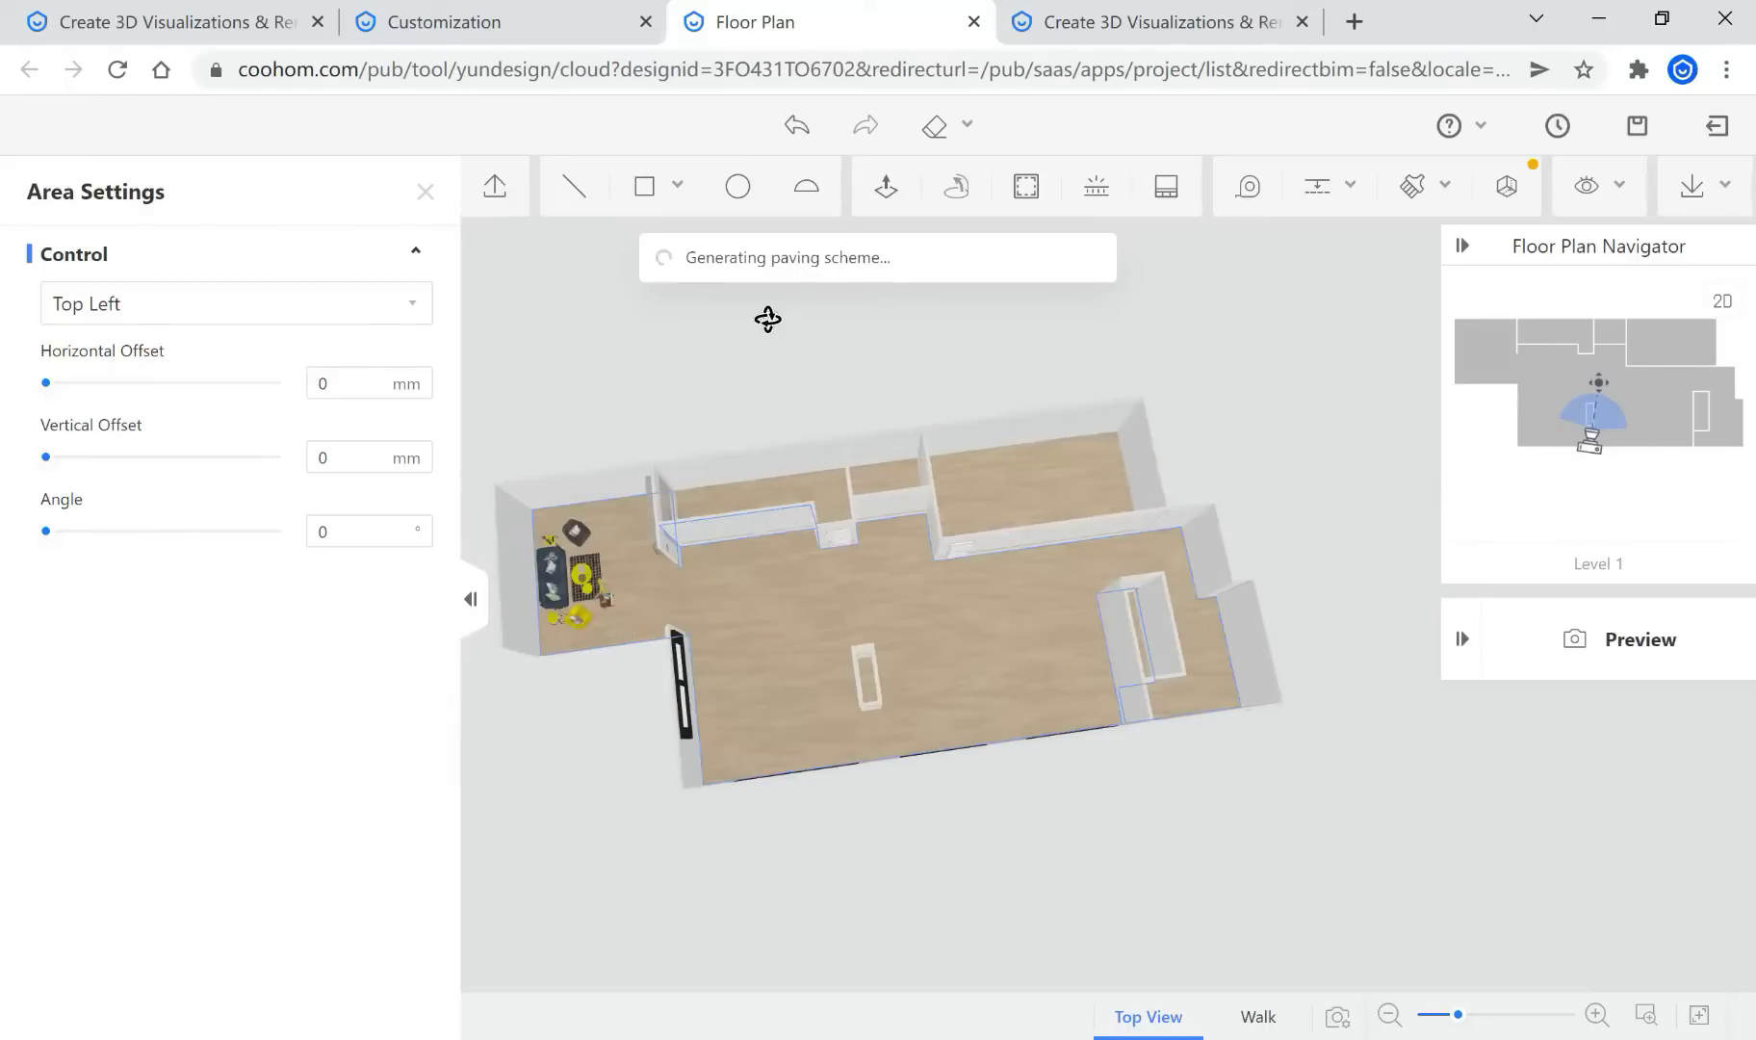
pyautogui.click(676, 189)
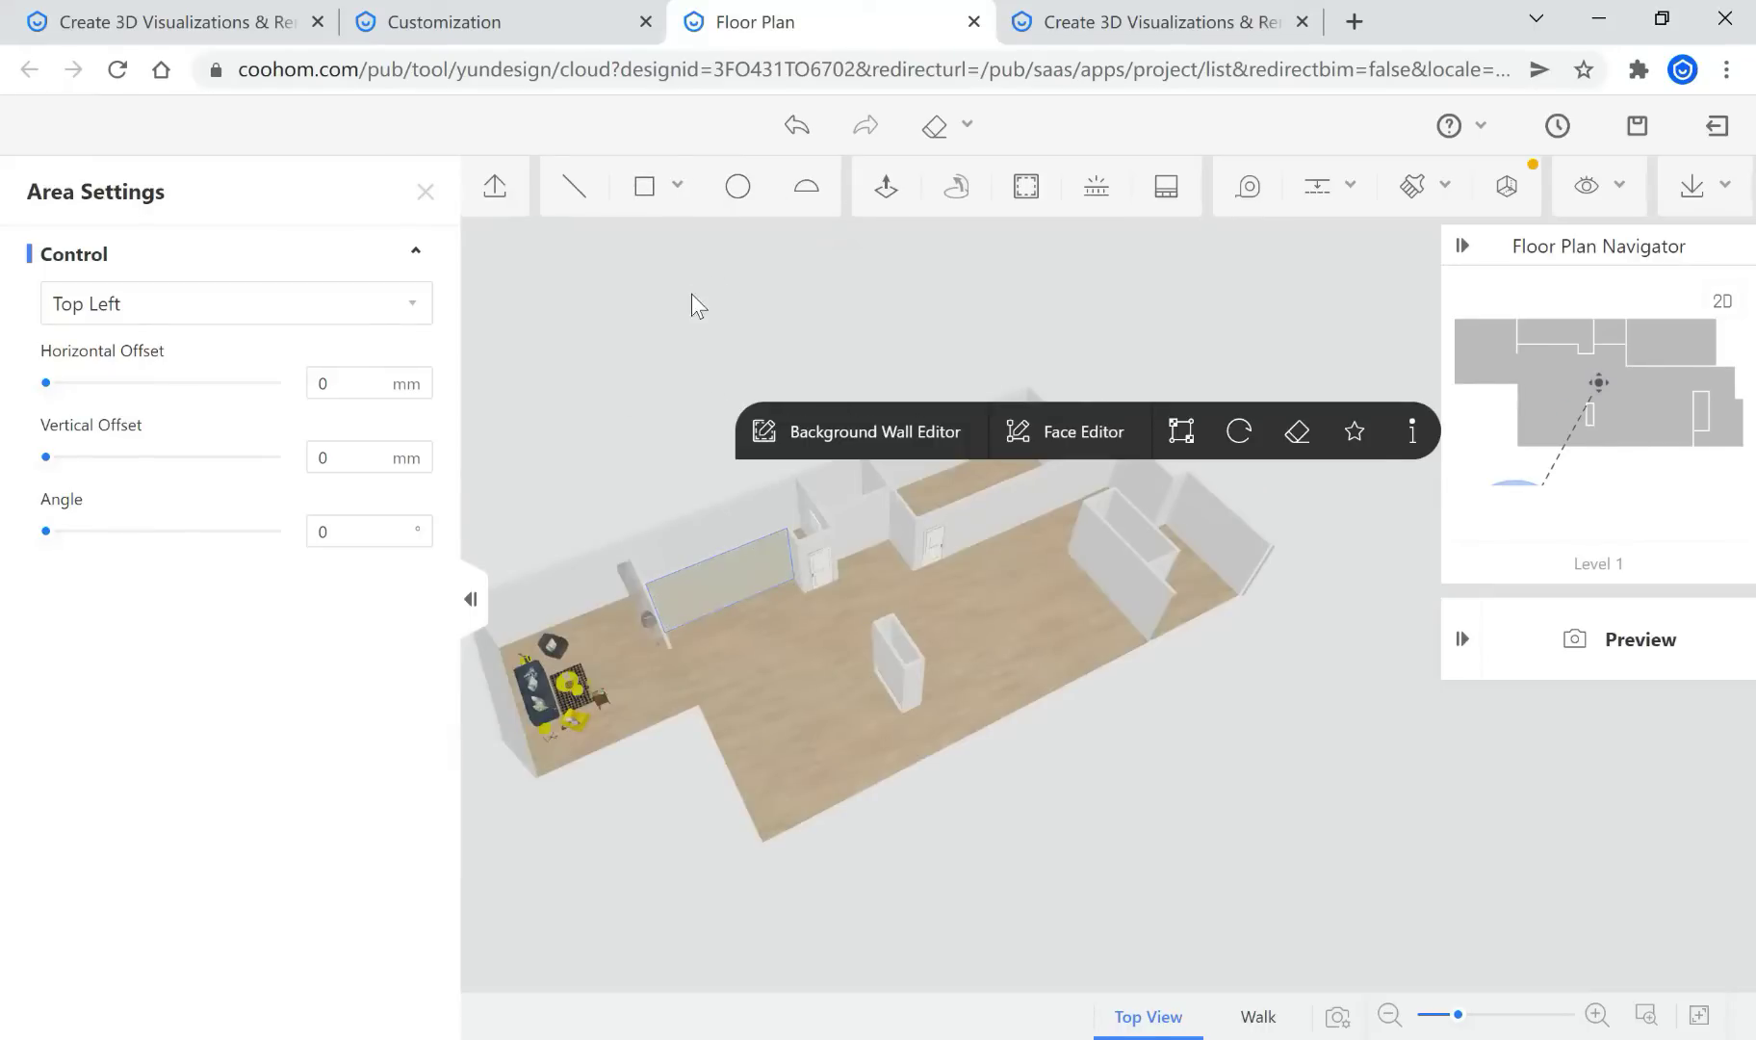
pyautogui.moveTo(1019, 834); pyautogui.dragTo(714, 590, button='right')
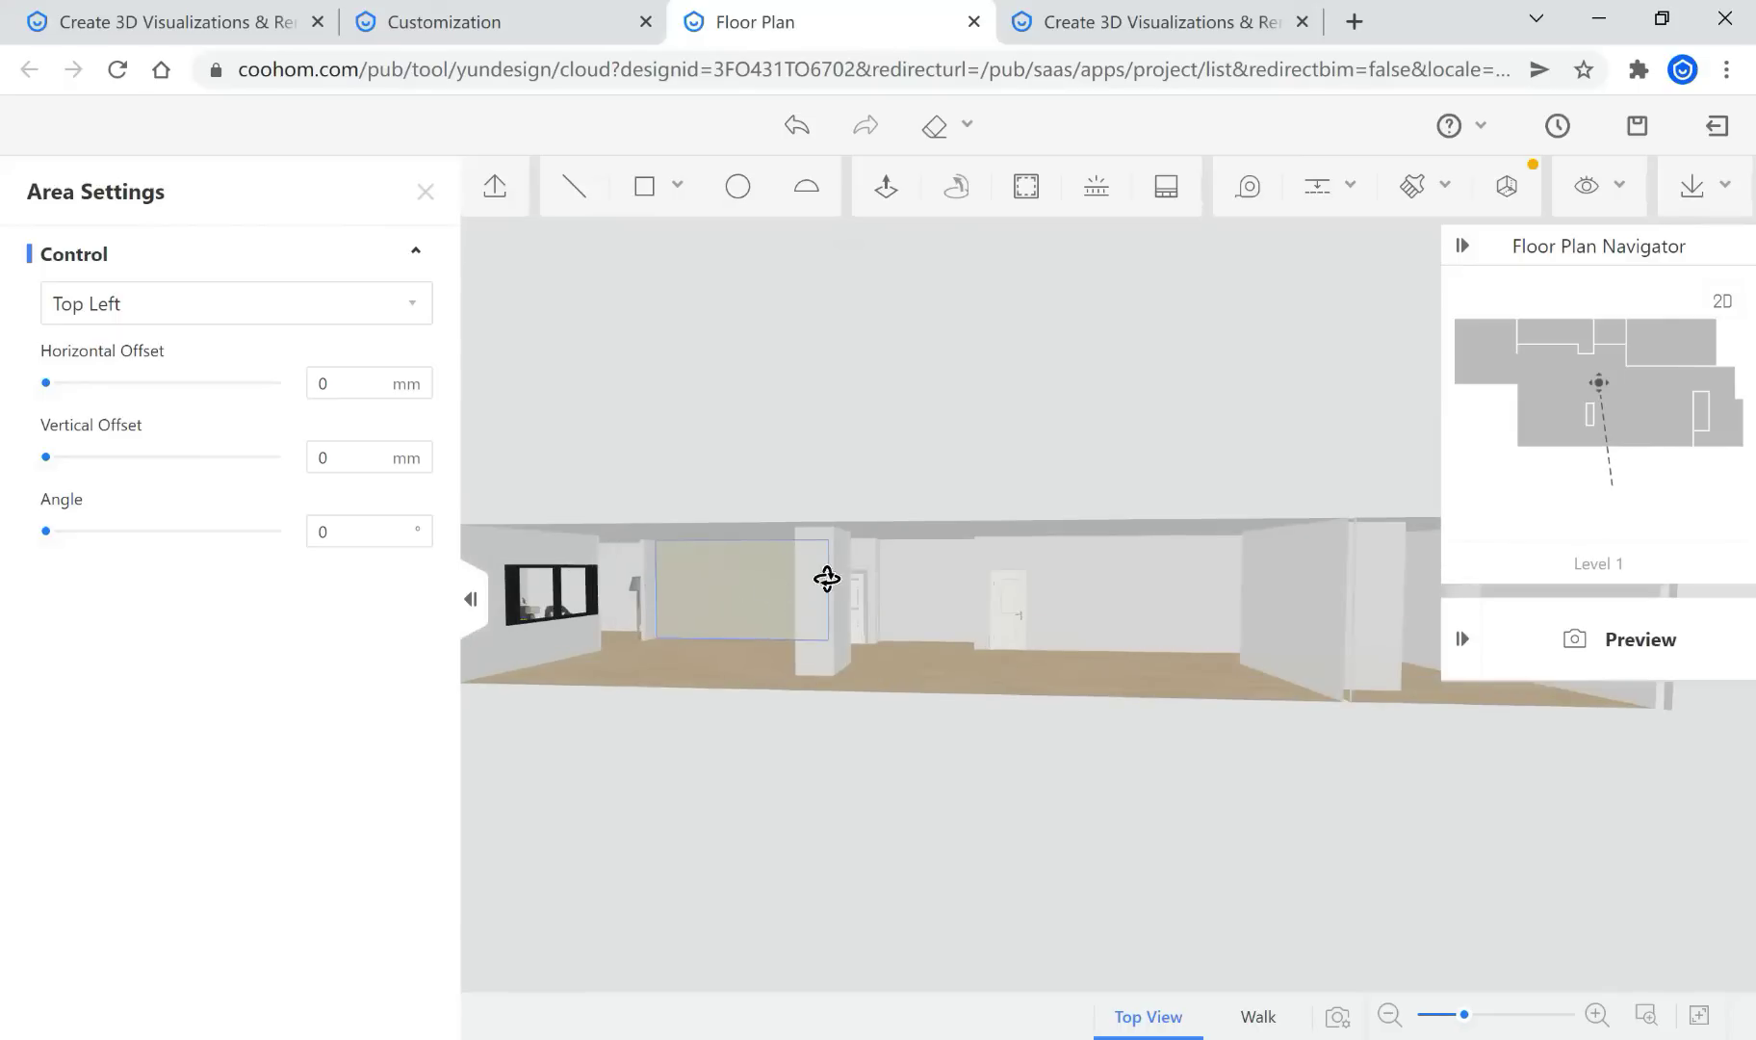
pyautogui.scroll(5, 830, 577)
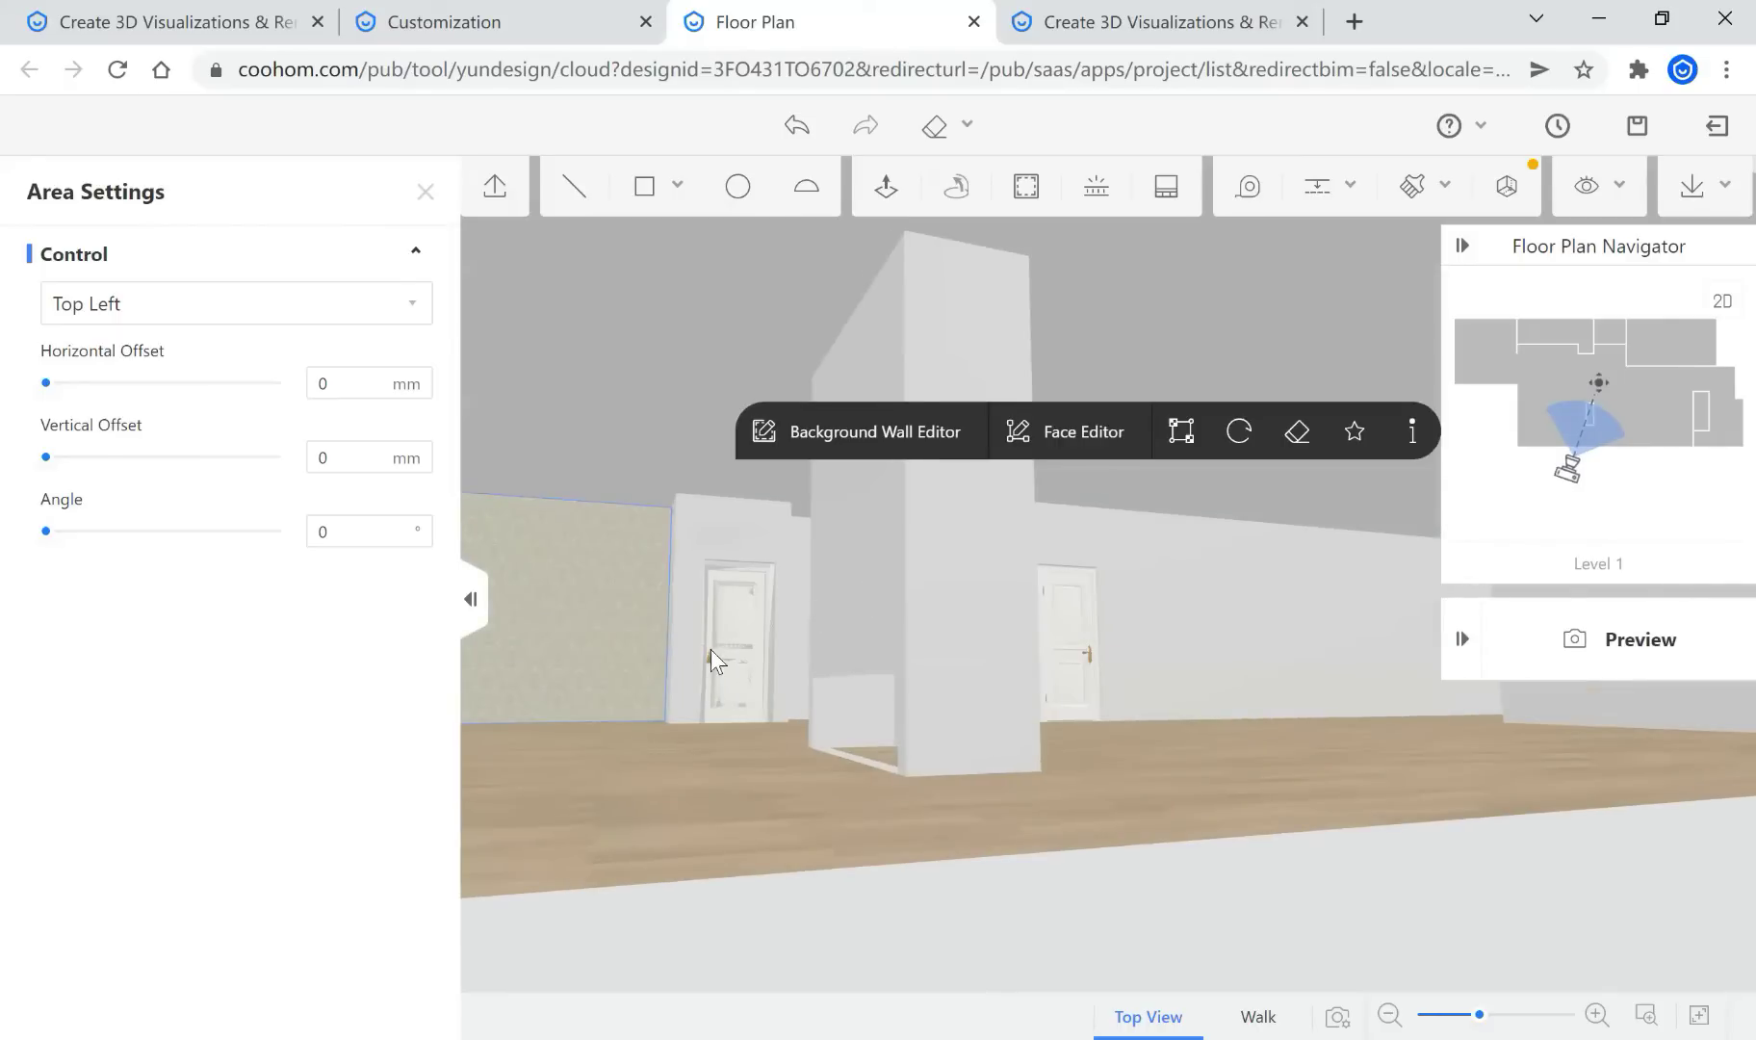
pyautogui.moveTo(711, 652); pyautogui.dragTo(627, 658, button='right')
pyautogui.scroll(4, 792, 639)
pyautogui.scroll(-3, 1057, 631)
pyautogui.click(1056, 630)
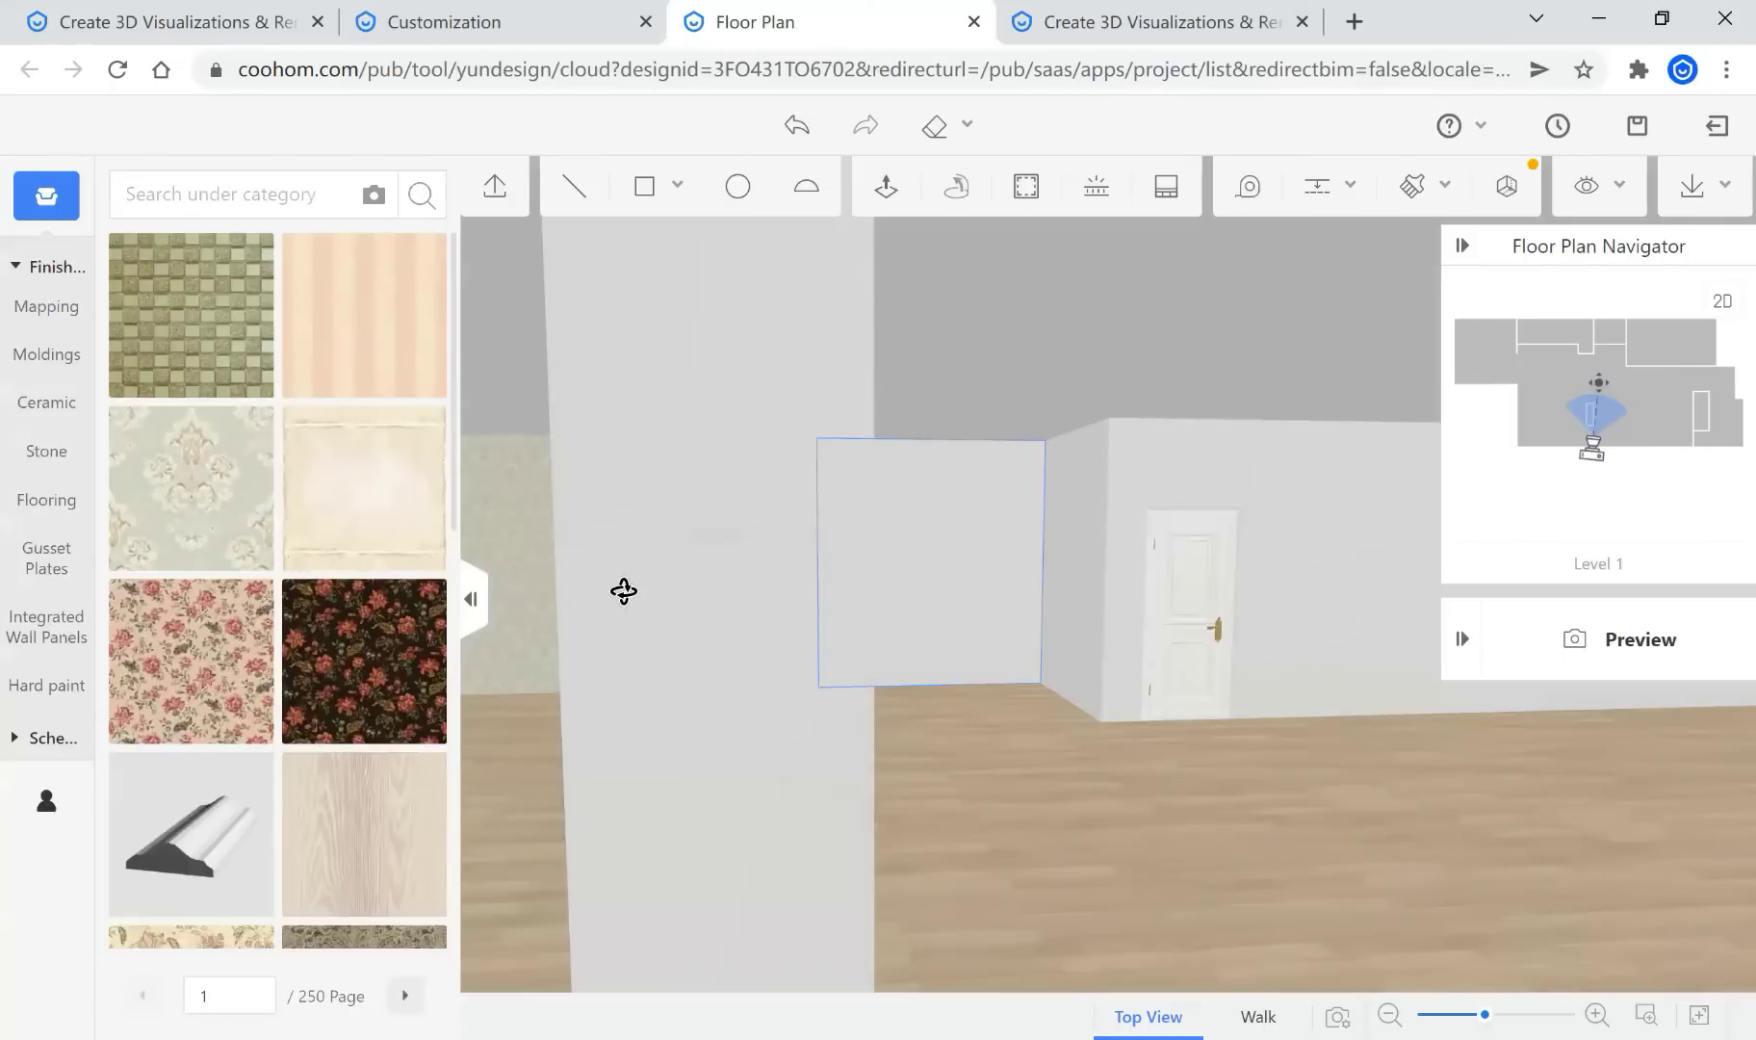
pyautogui.click(470, 599)
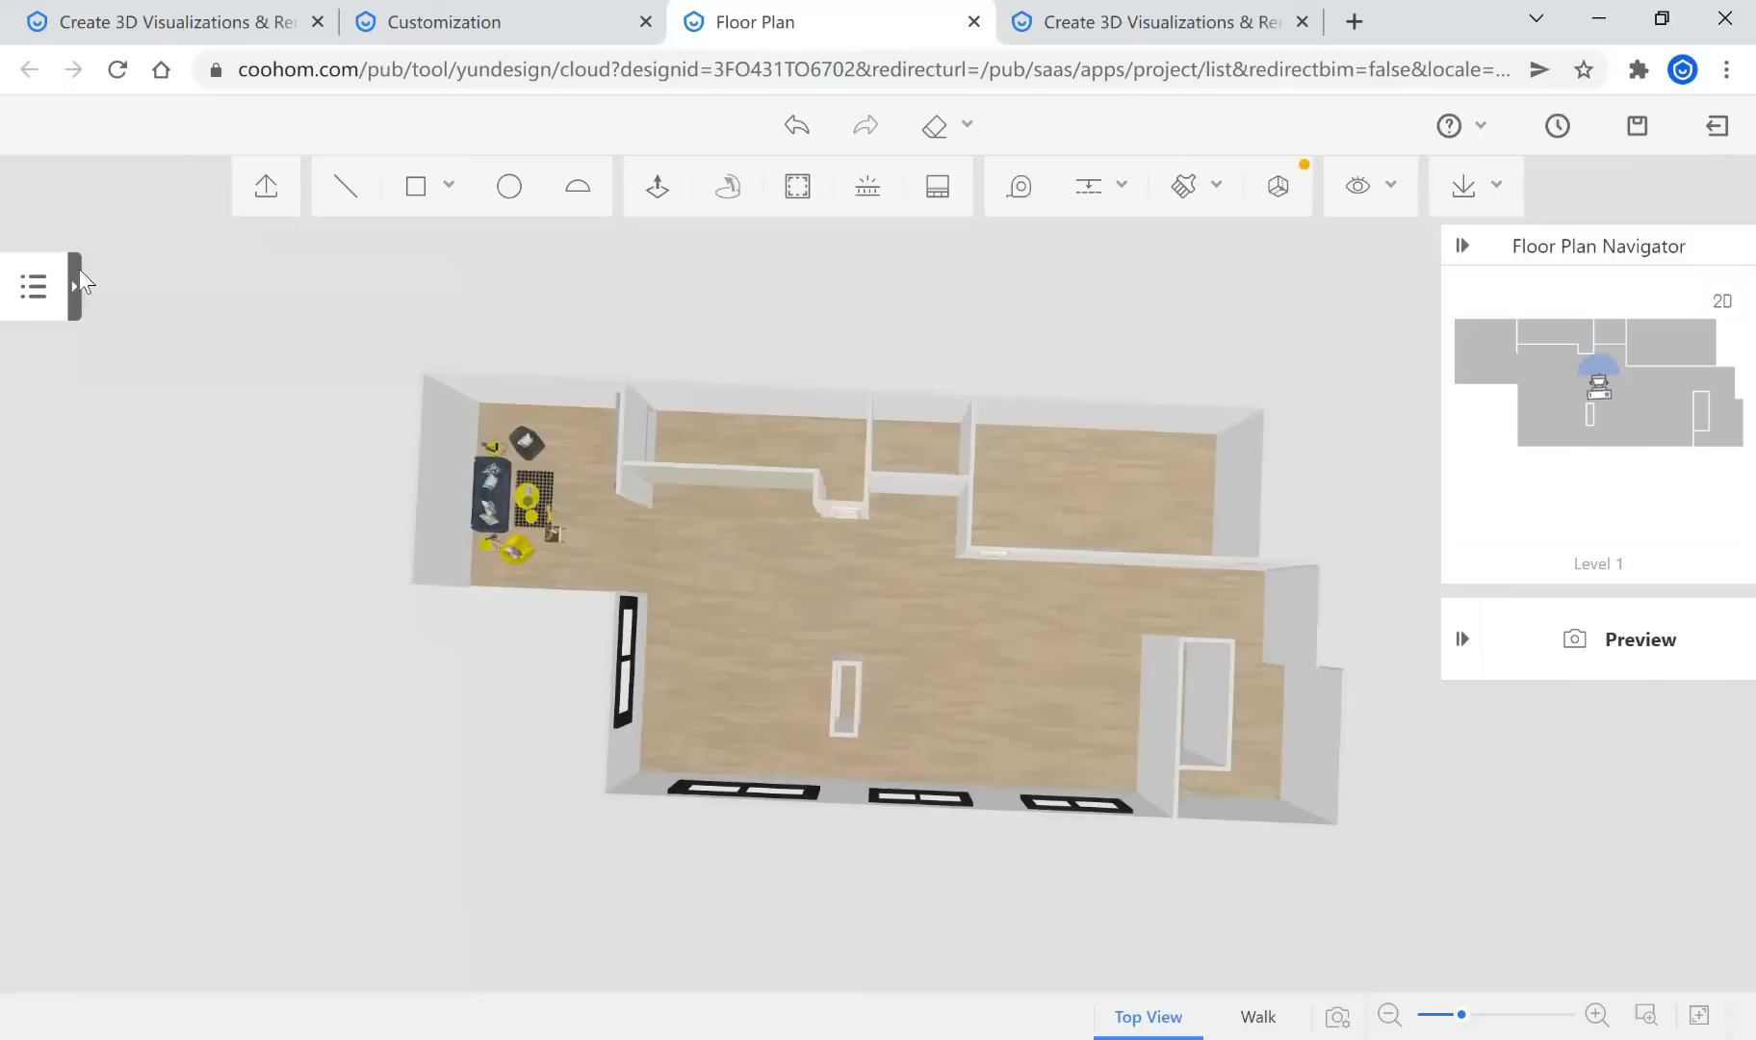
pyautogui.click(77, 274)
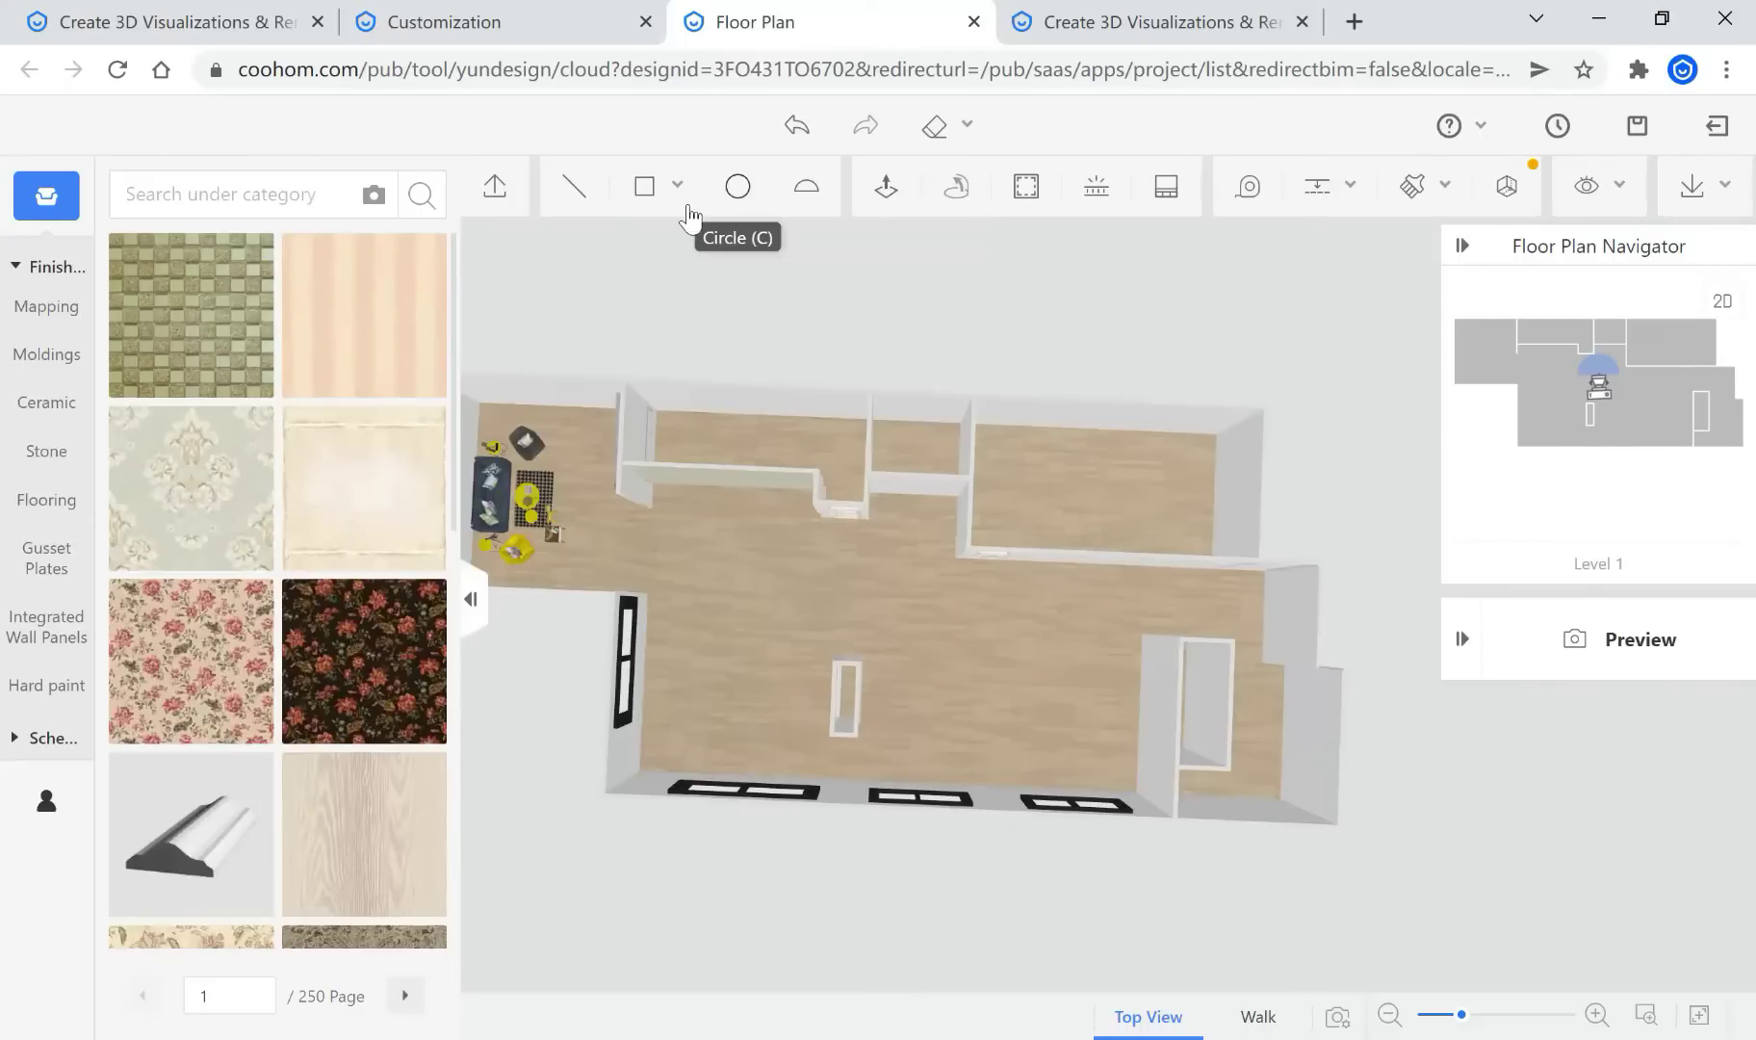
# Draw a small rectangle on the main room's floor in front of the wallpapered wall and delete it
pyautogui.click(661, 195)
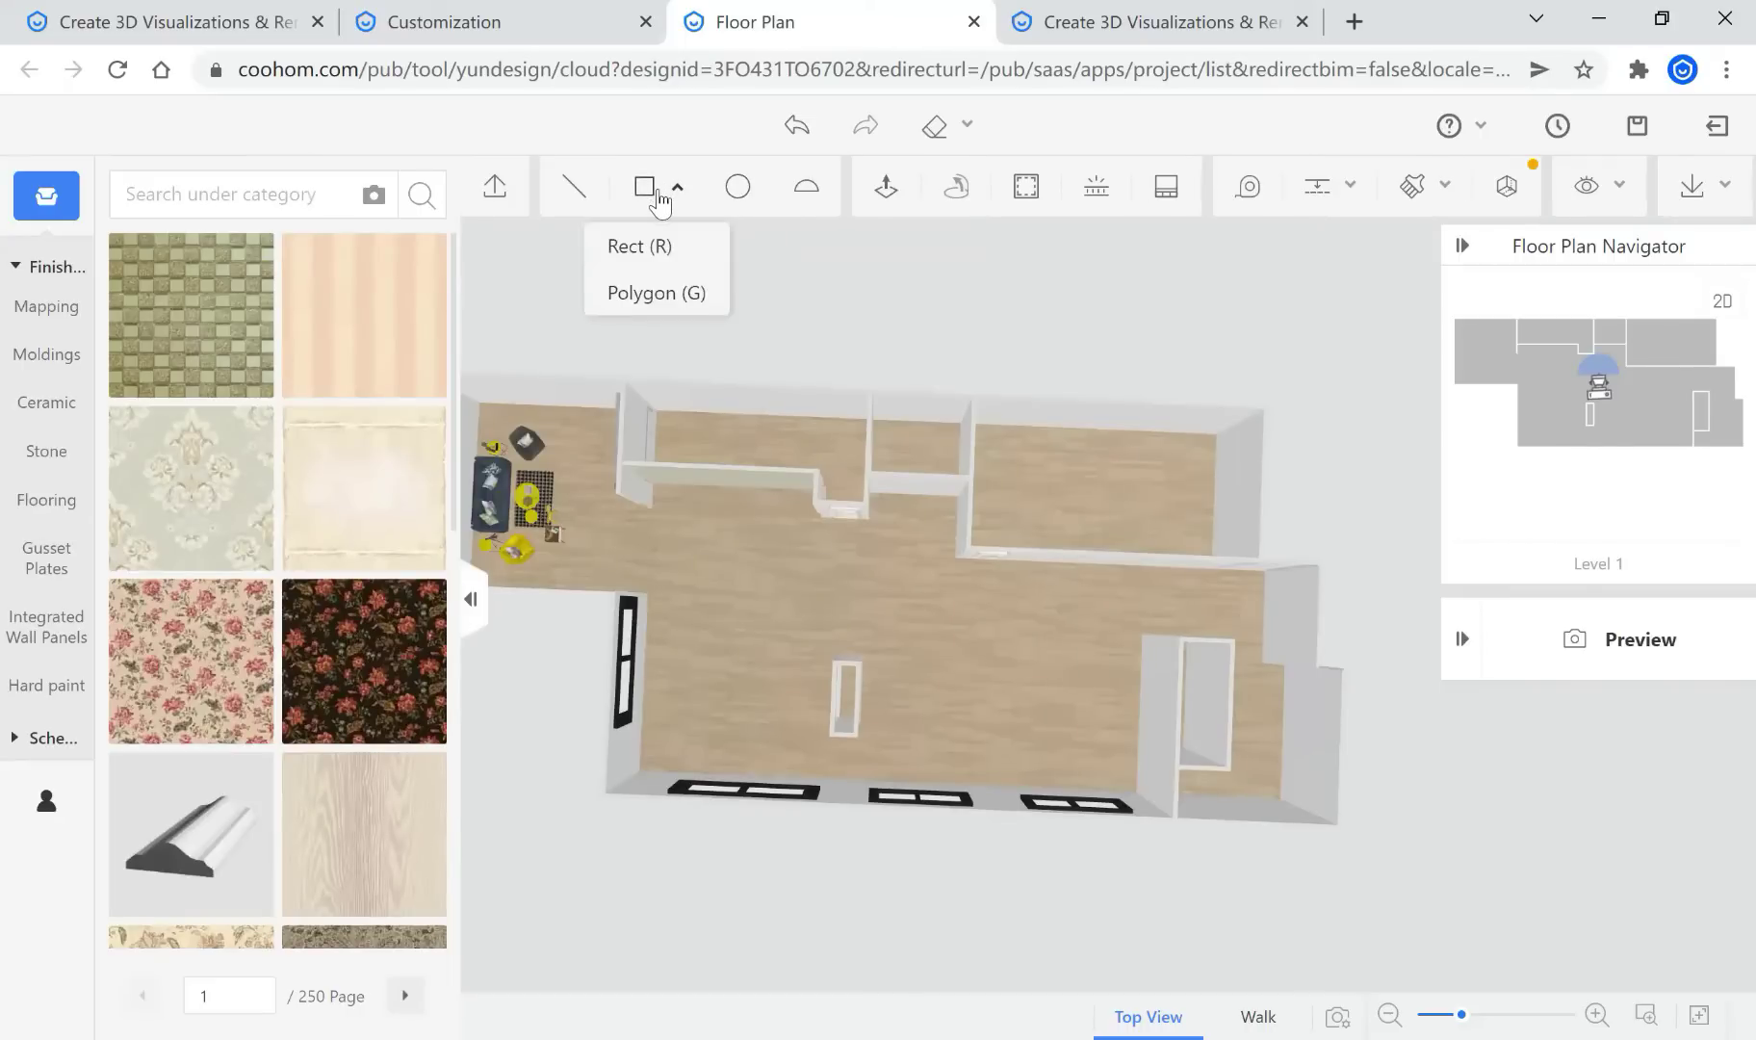
pyautogui.scroll(3, 617, 548)
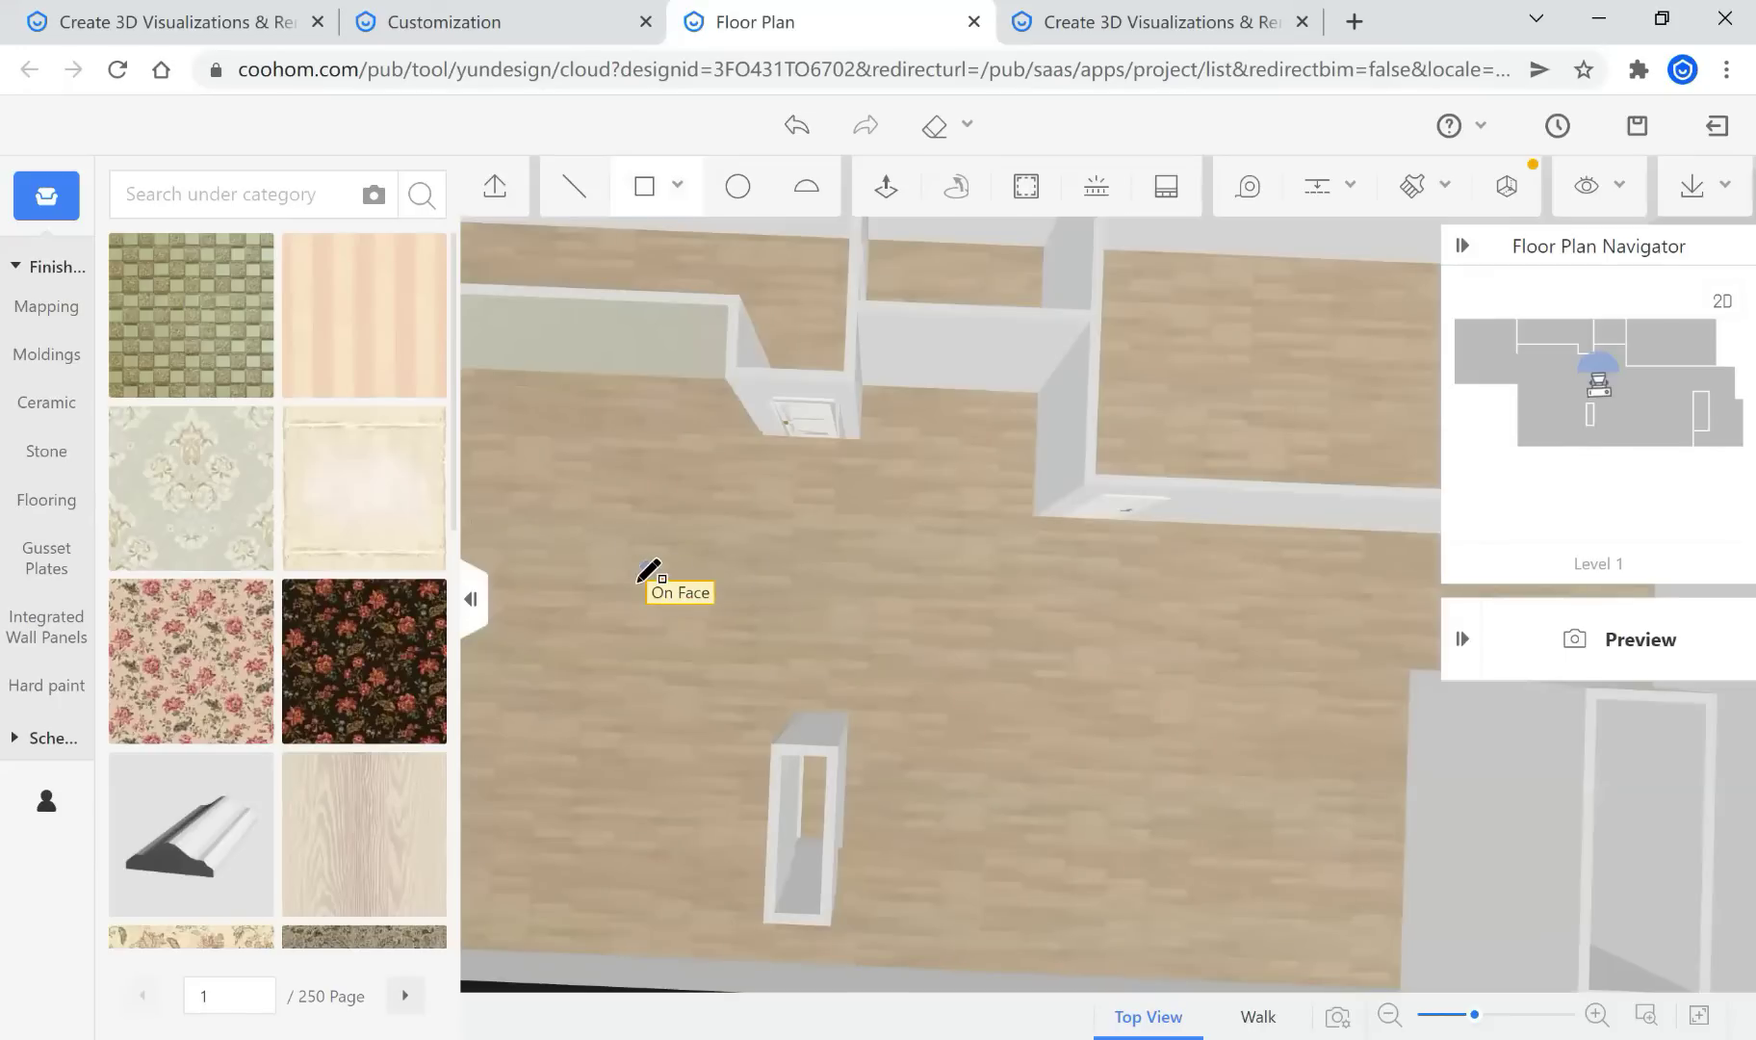
pyautogui.click(644, 570)
pyautogui.click(684, 602)
pyautogui.scroll(-1, 877, 600)
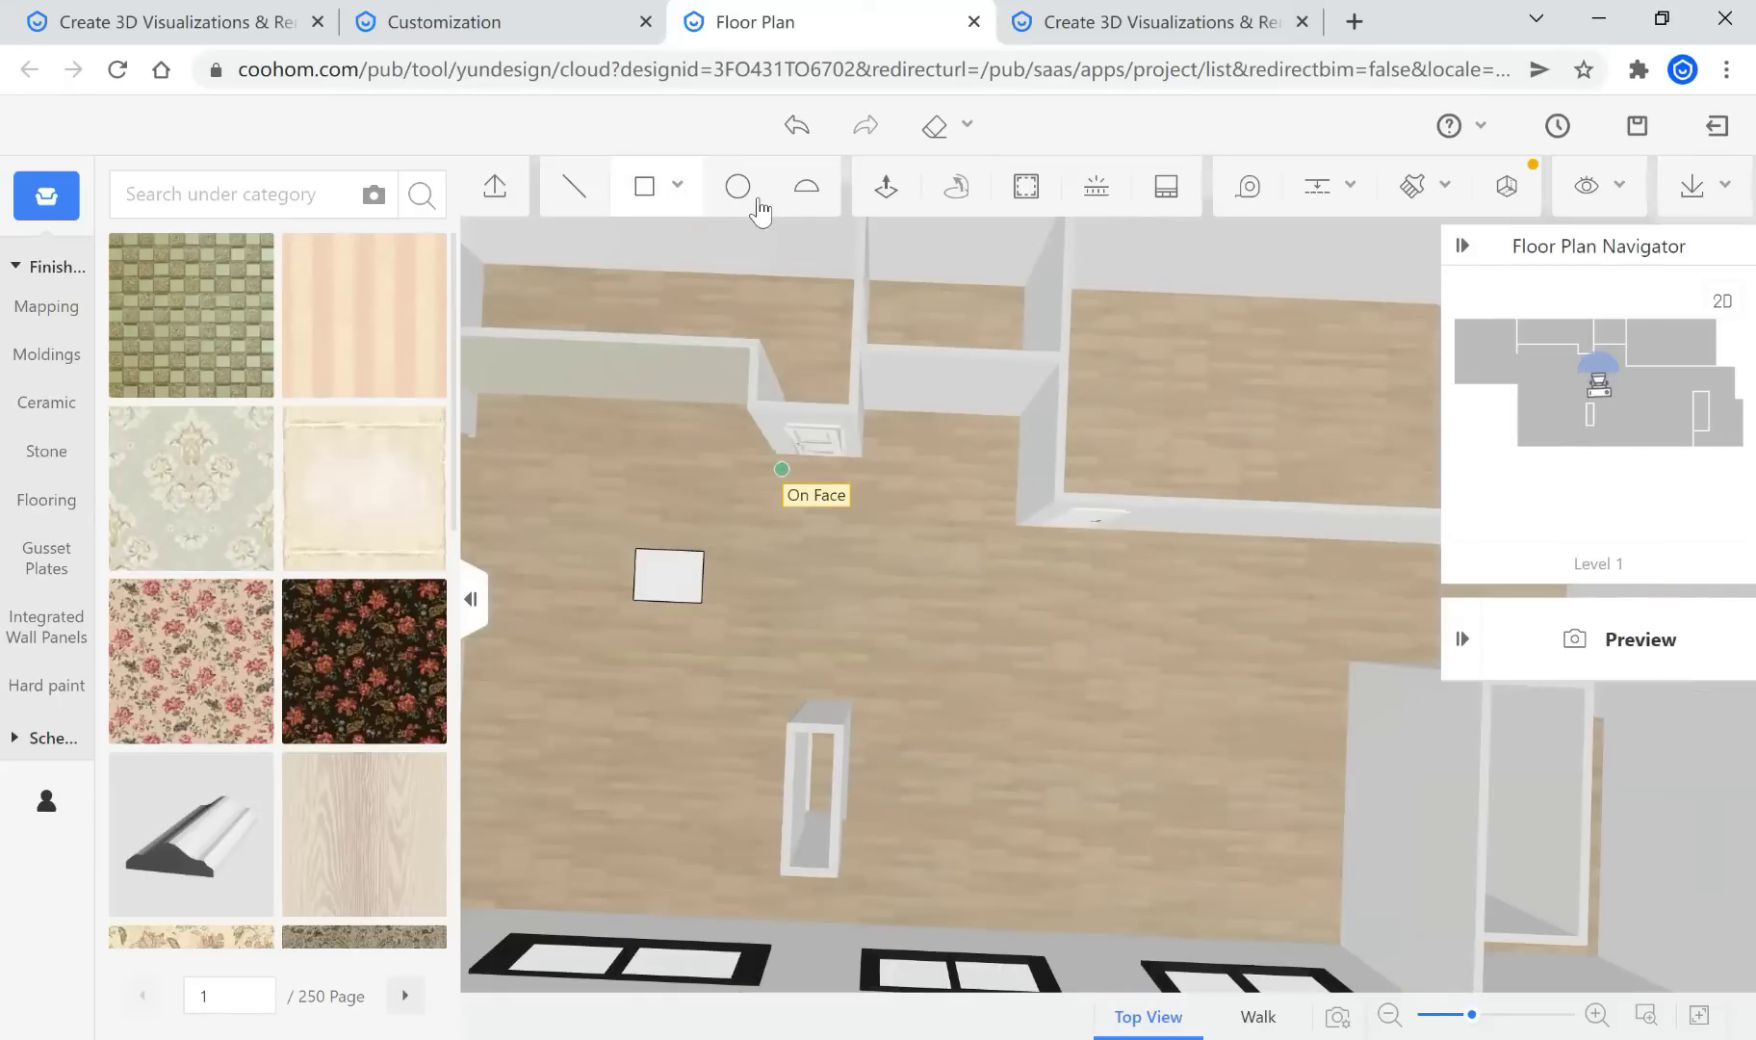
pyautogui.scroll(-3, 888, 202)
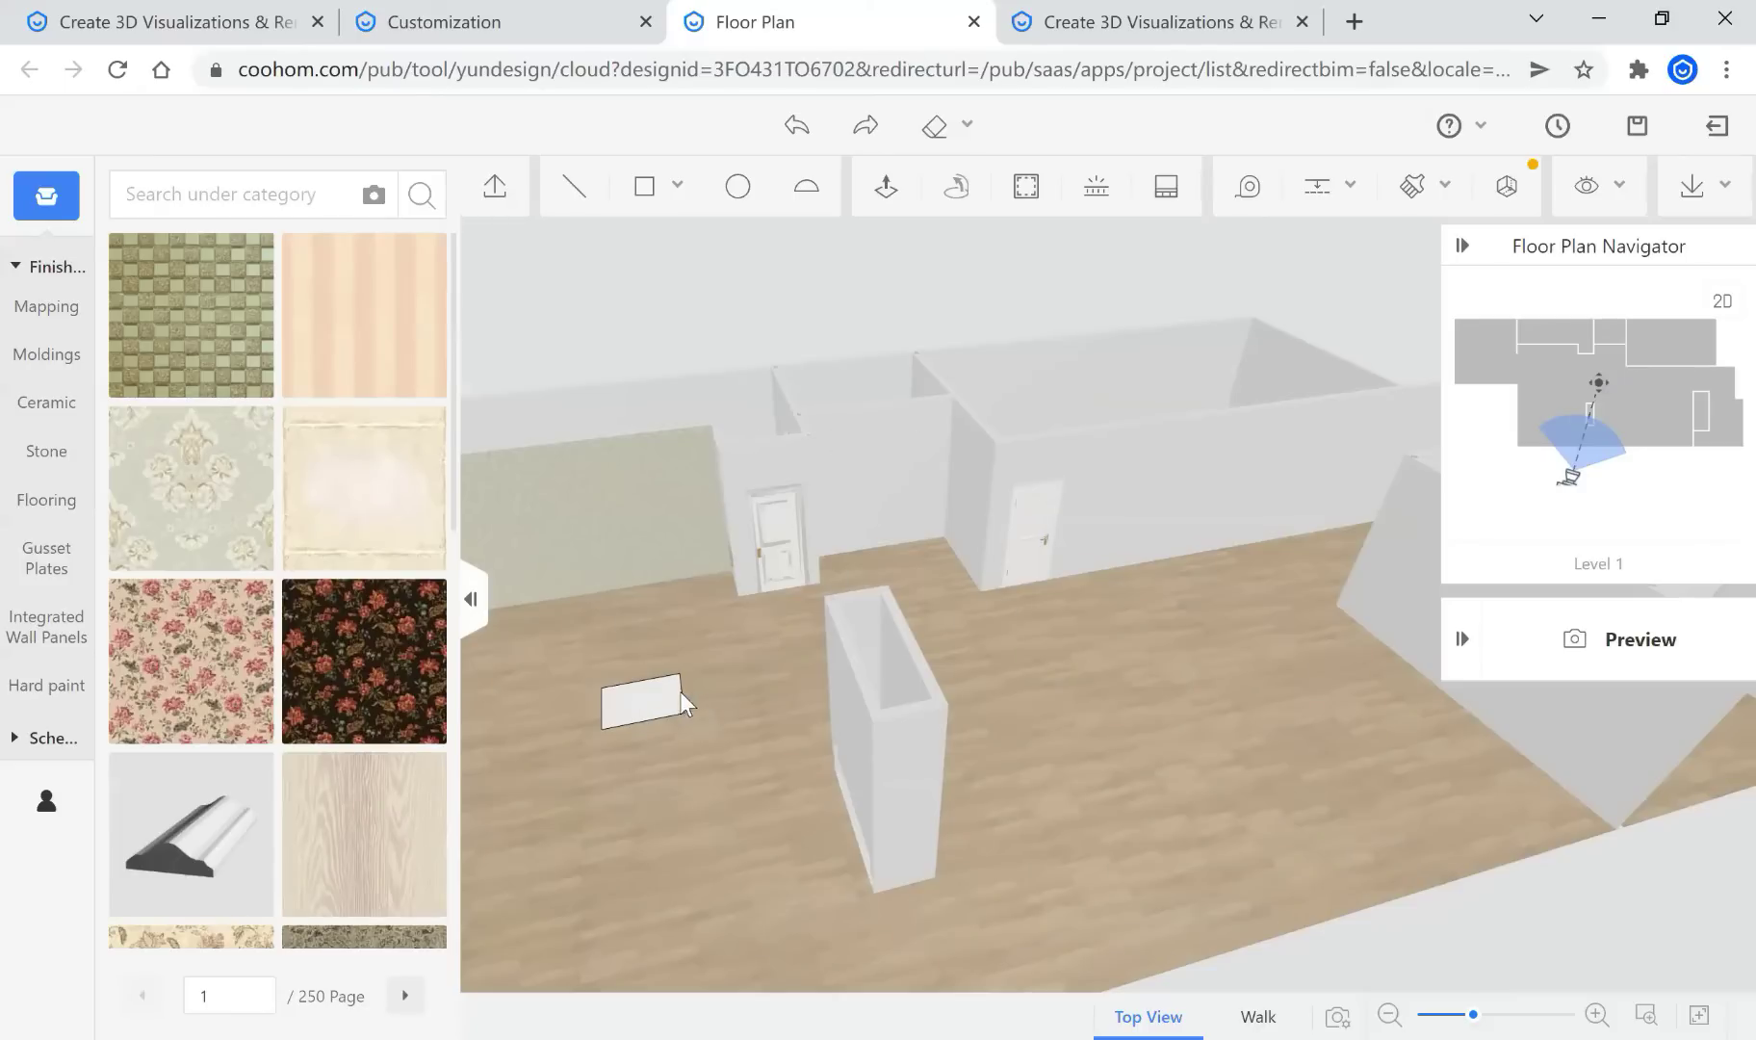
pyautogui.click(1066, 649)
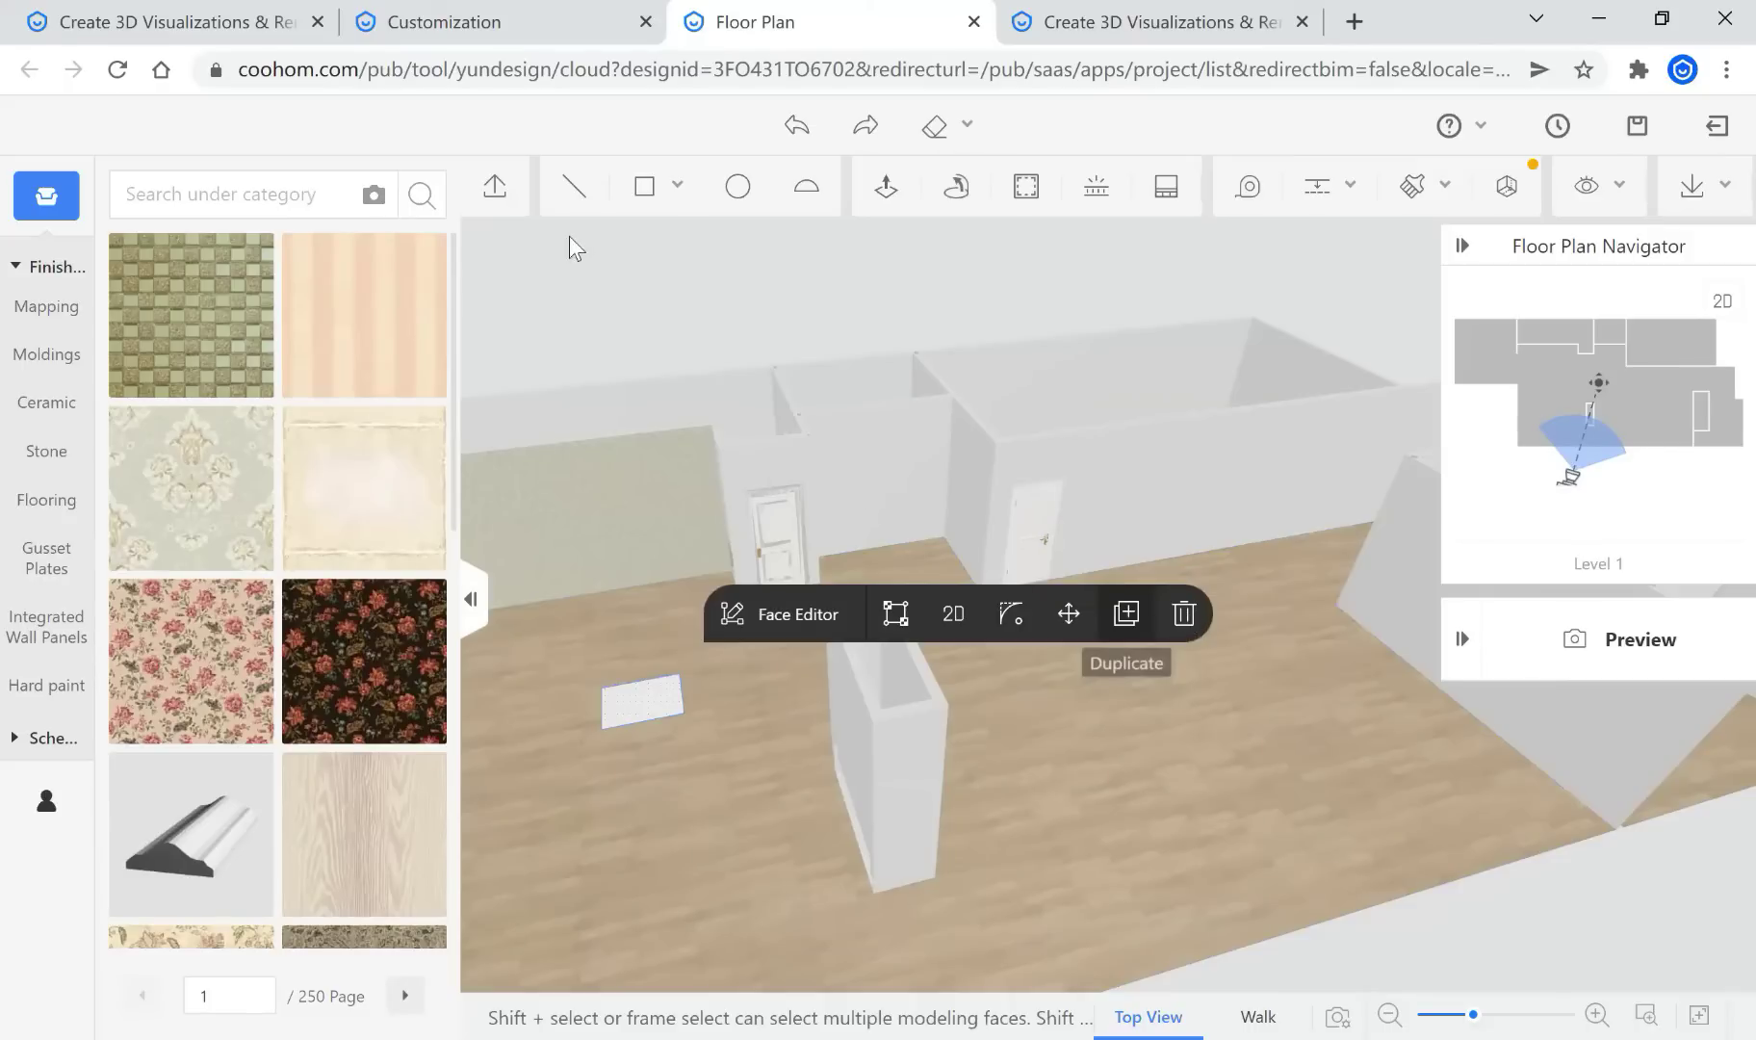
# Draw a rectangle about 4506 mm long and 2800 mm high on the garage wall, covering the white door
pyautogui.click(645, 187)
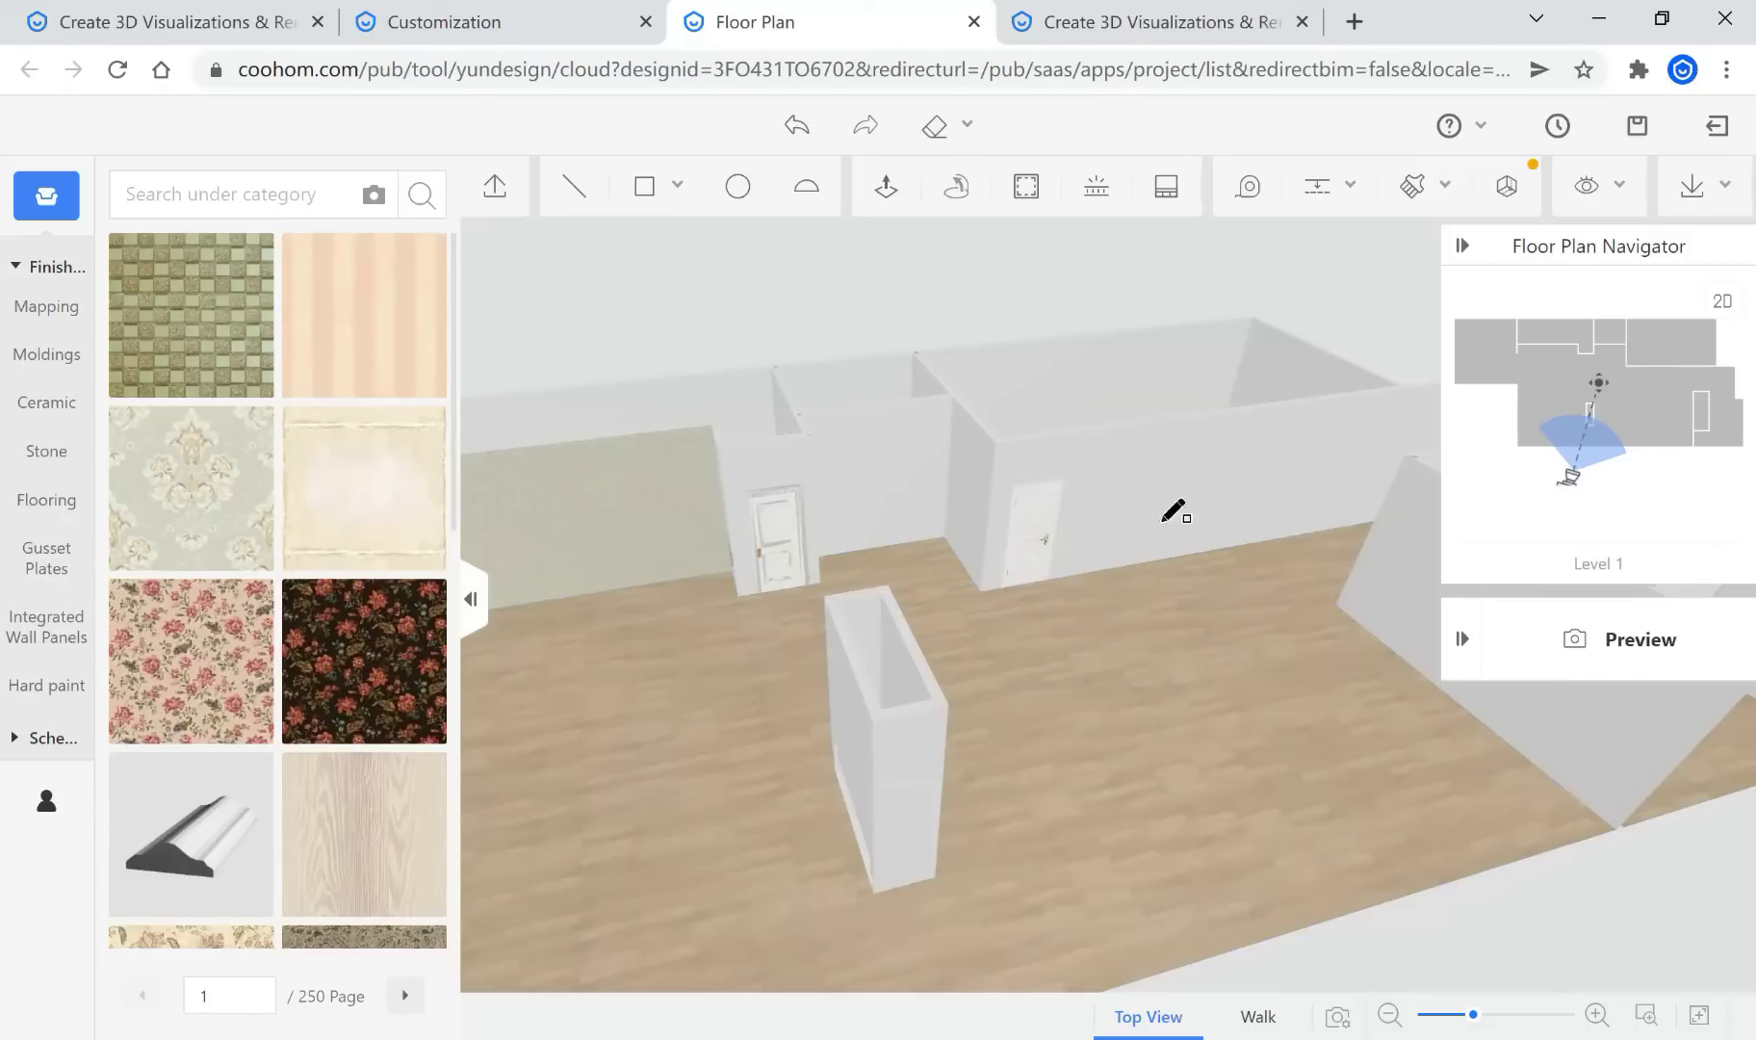
pyautogui.click(1250, 408)
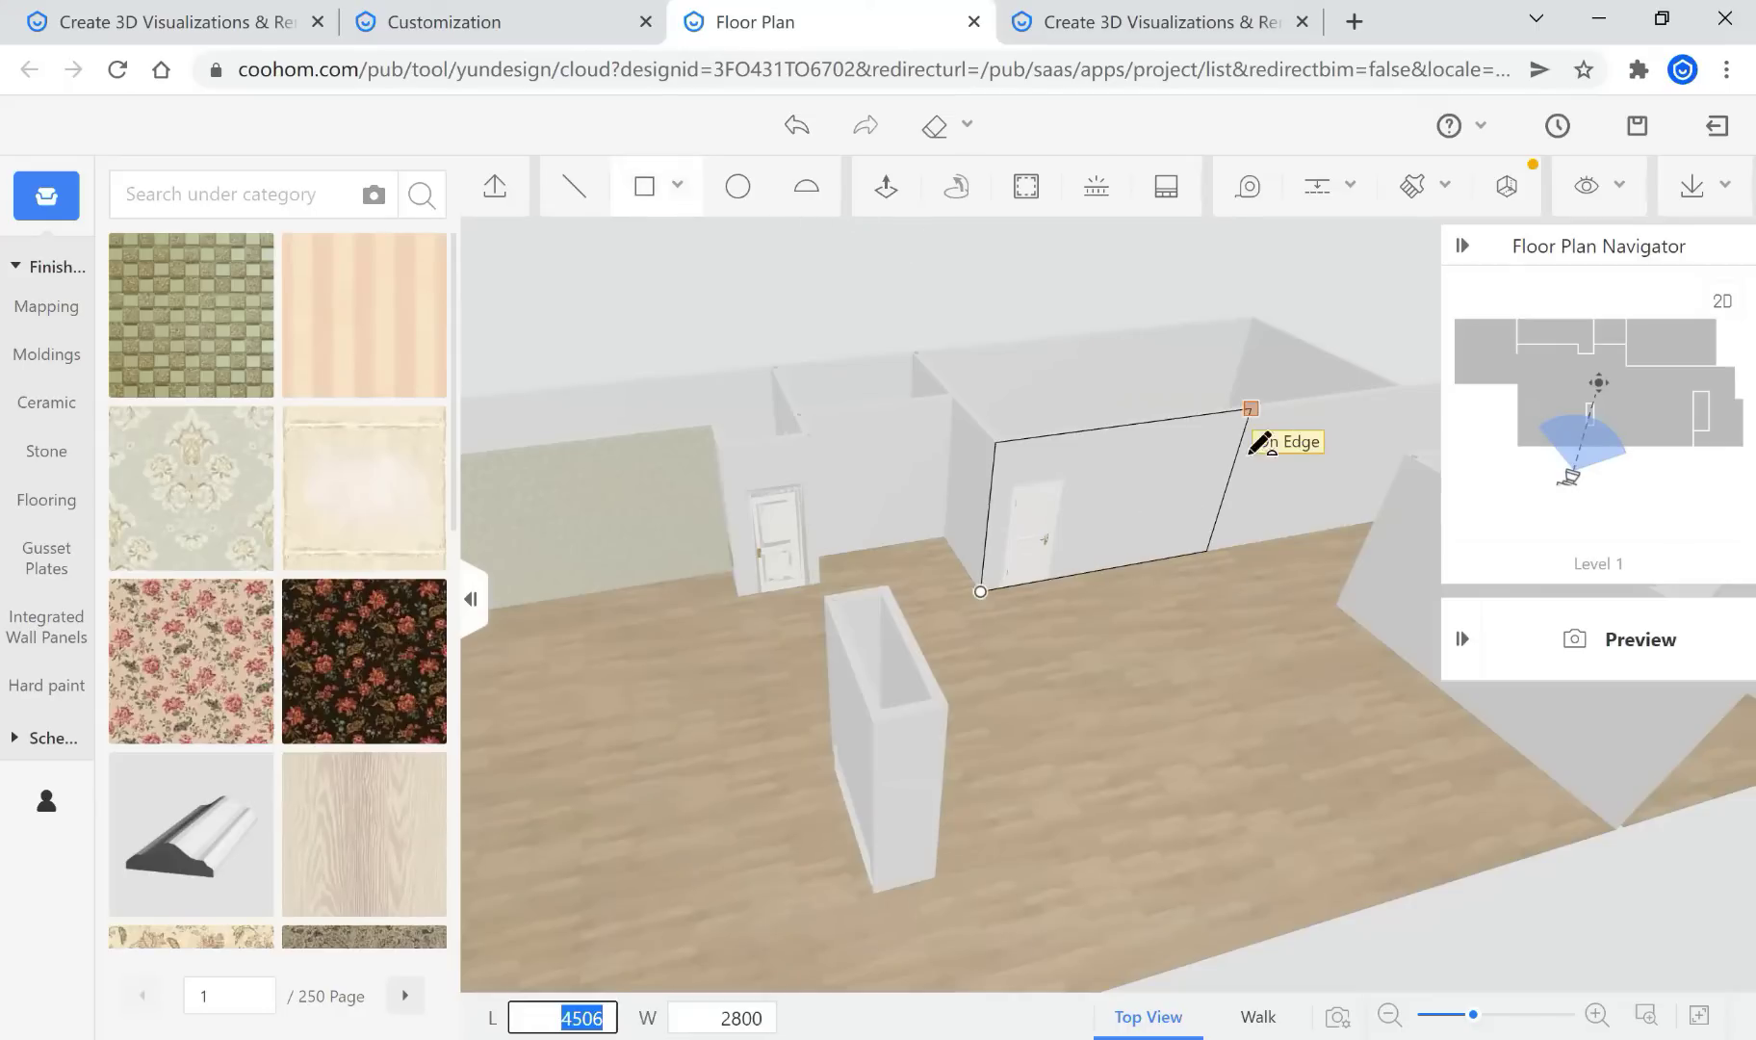
pyautogui.press('Return')
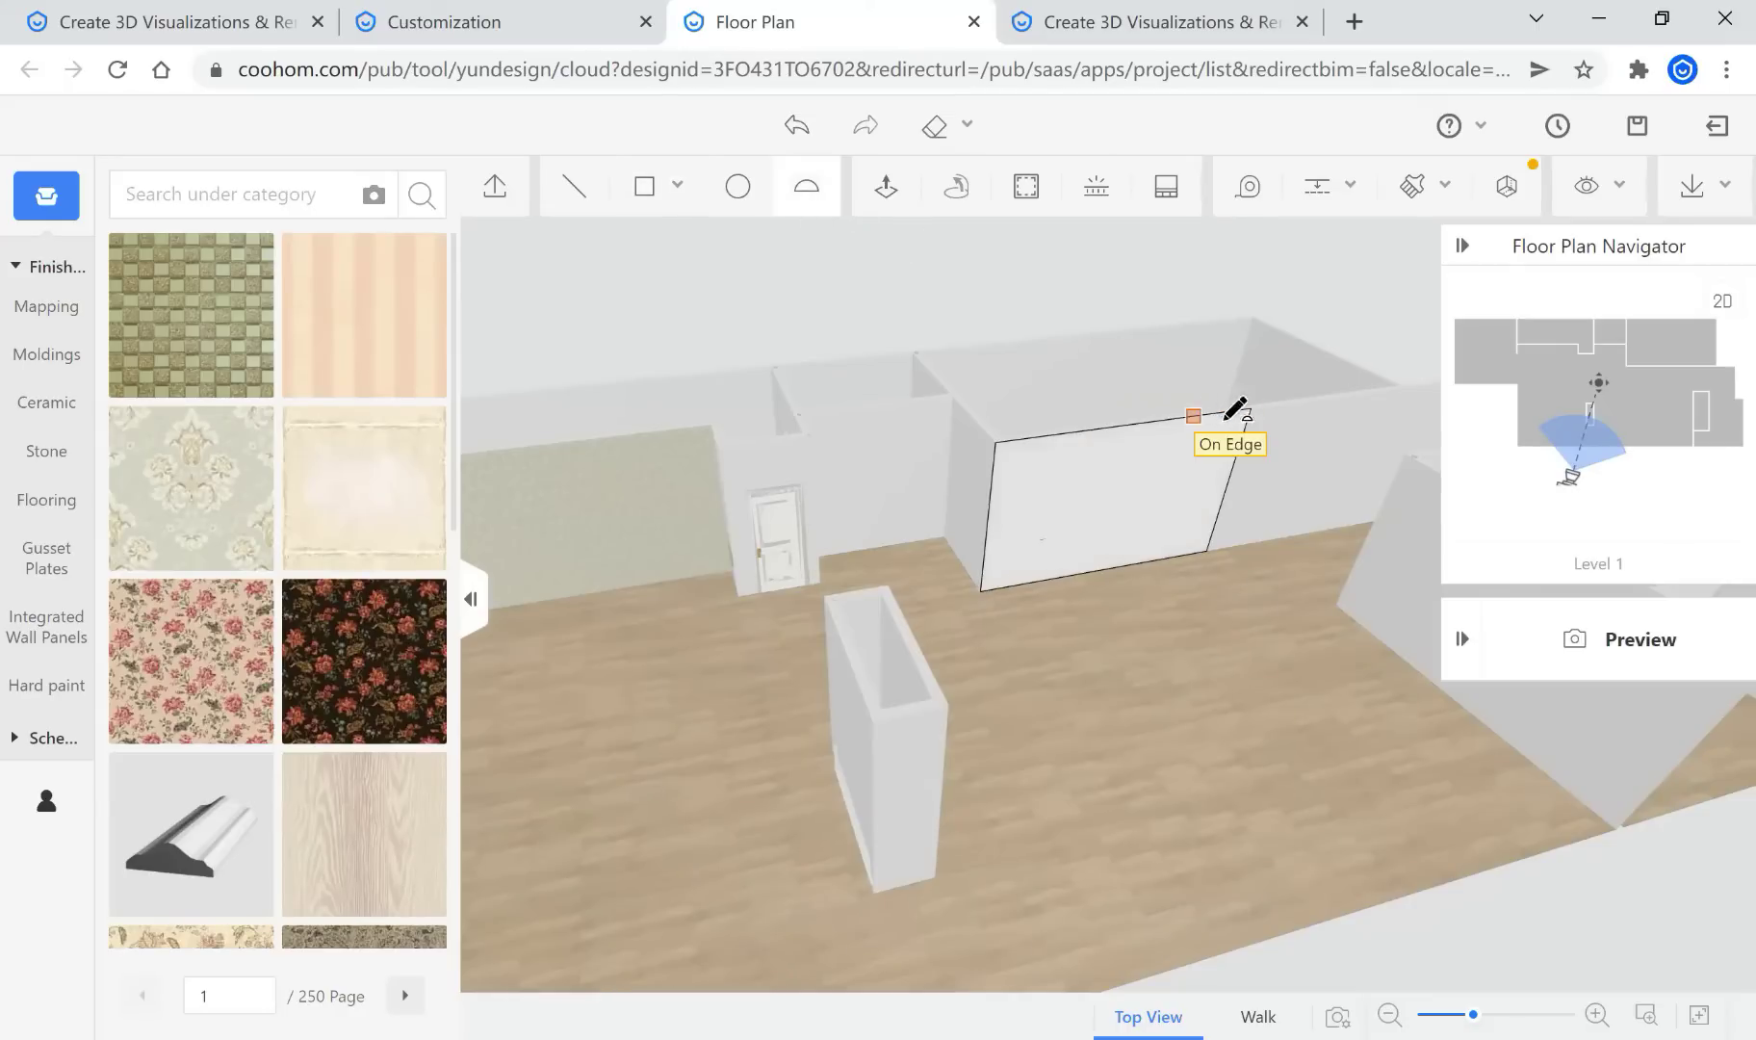
# Draw an arc across the upper corner of the rectangle on the garage wall and delete the corner piece outside it
pyautogui.click(1234, 462)
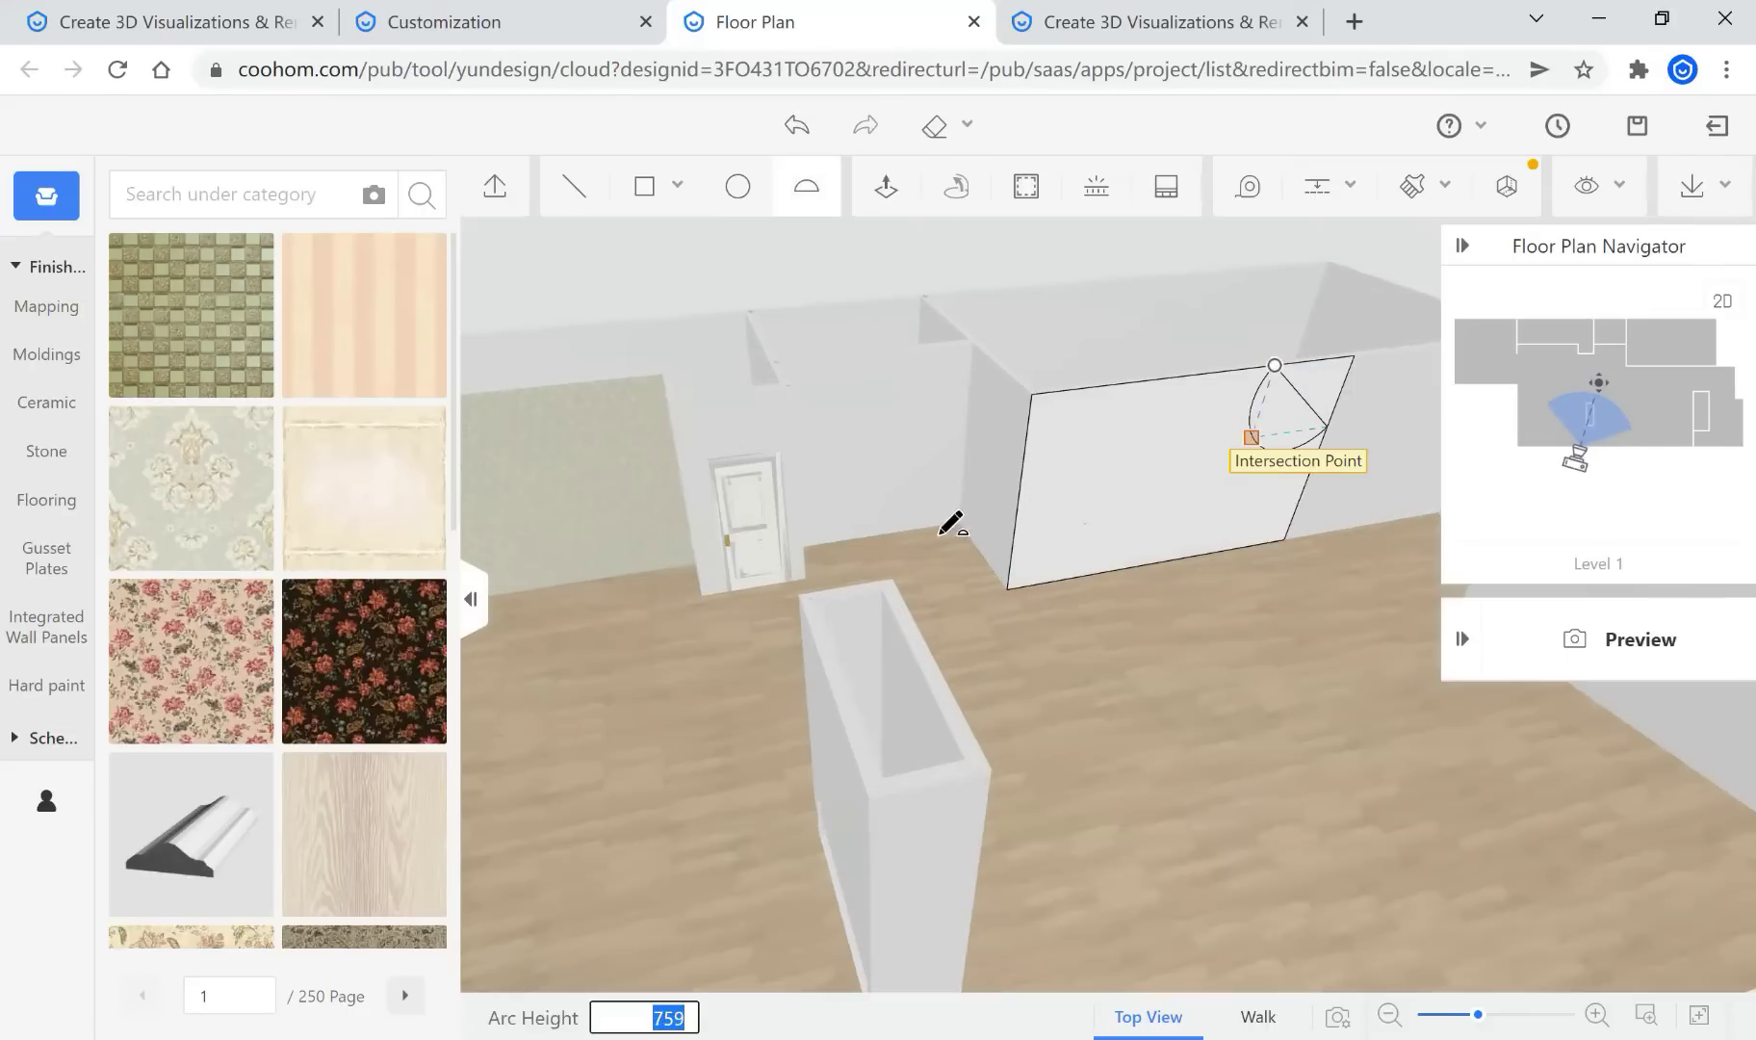
pyautogui.click(1340, 360)
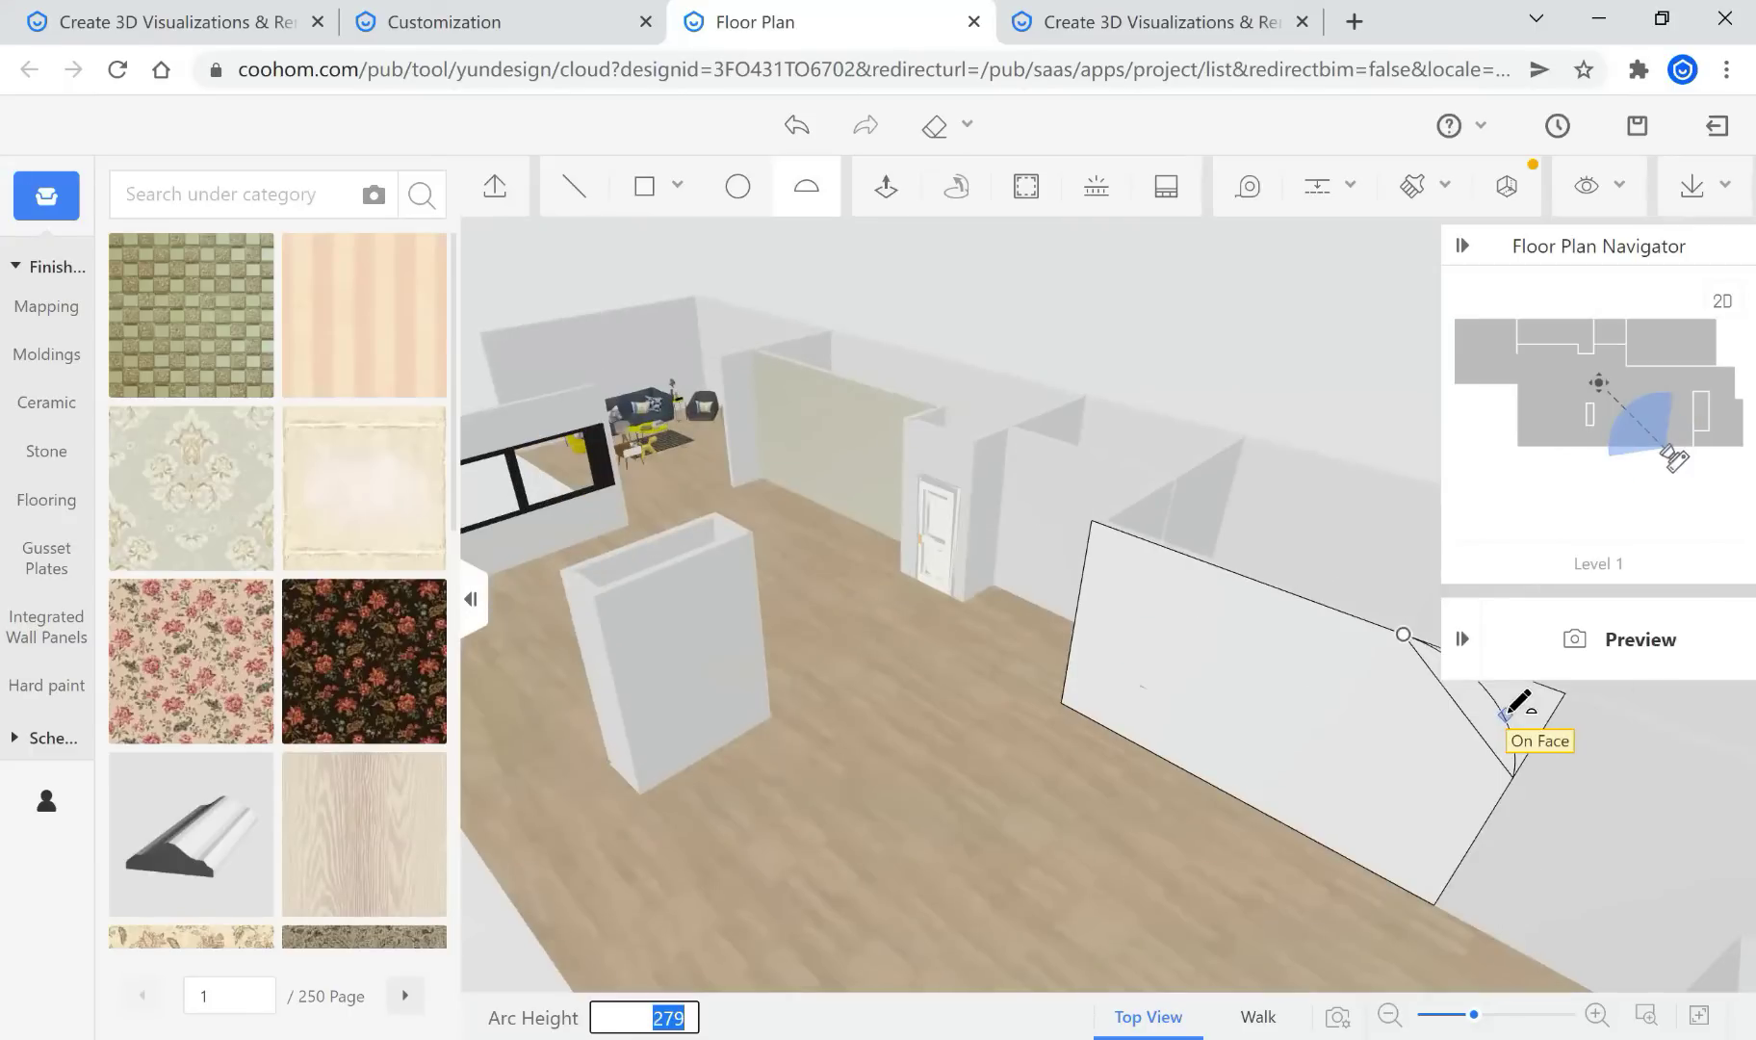
pyautogui.click(1502, 728)
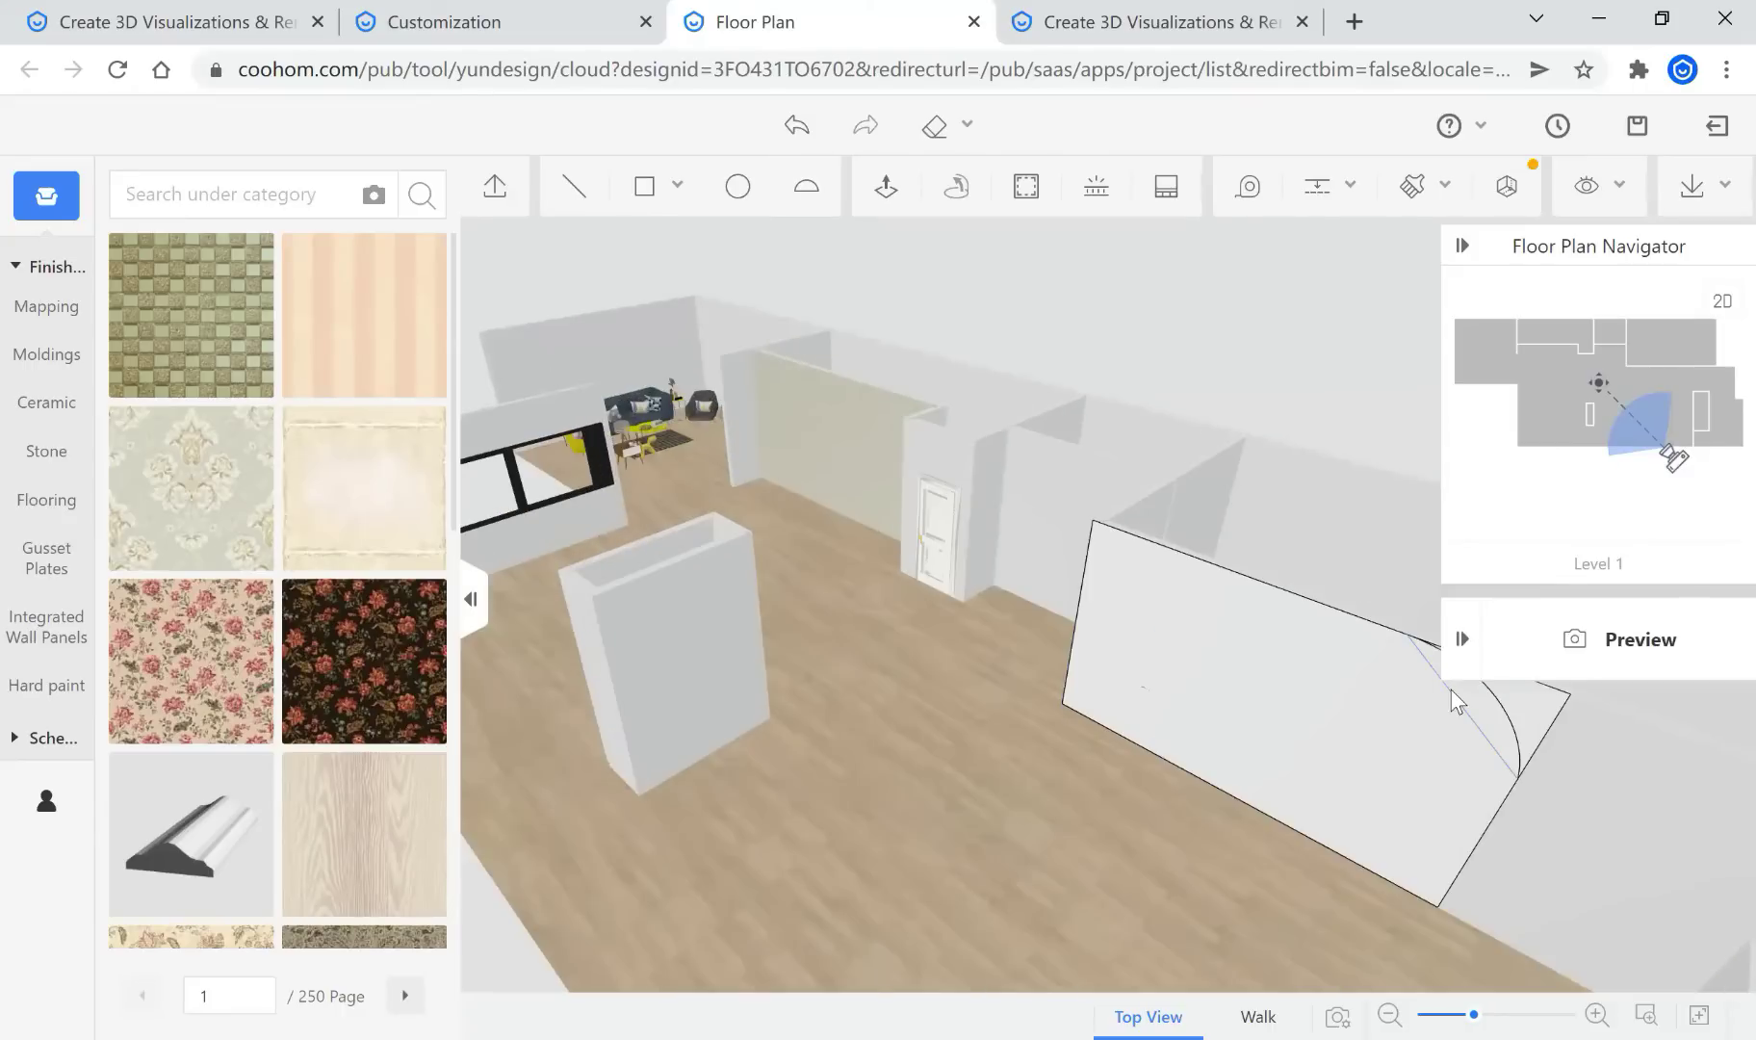
pyautogui.click(1456, 697)
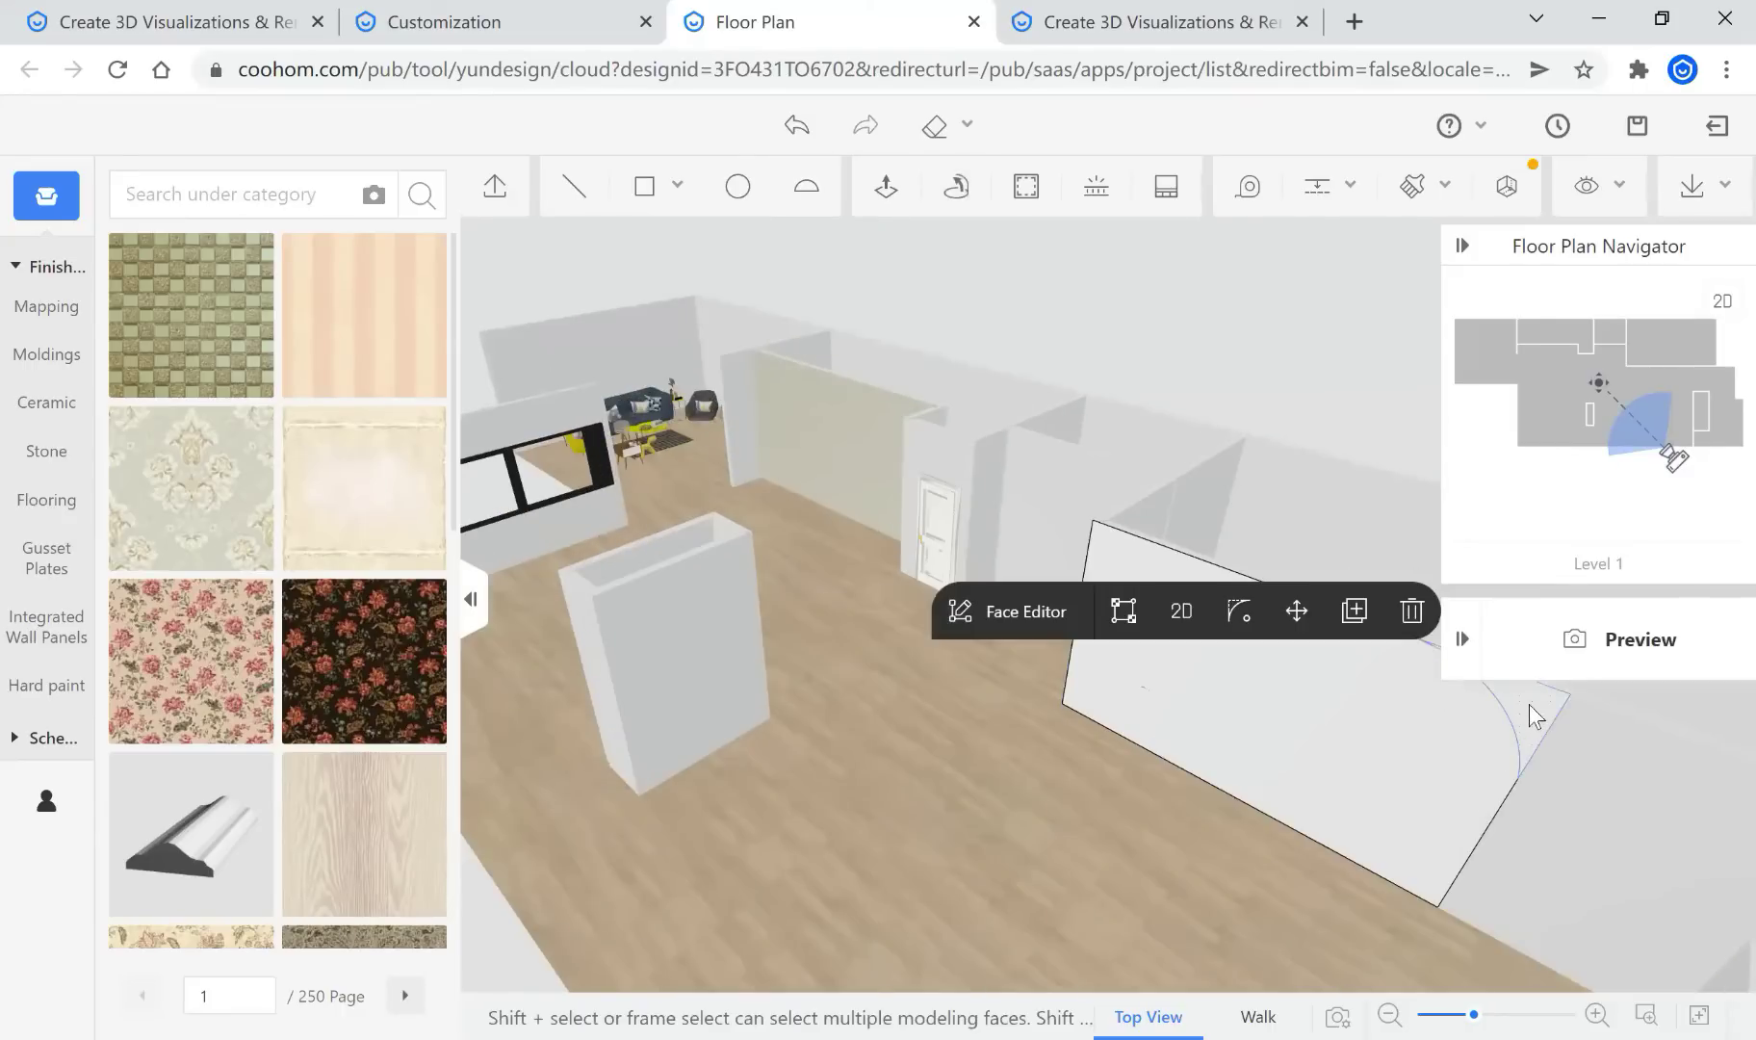
pyautogui.keyDown('shift'); pyautogui.click(1434, 740); pyautogui.keyUp('shift')
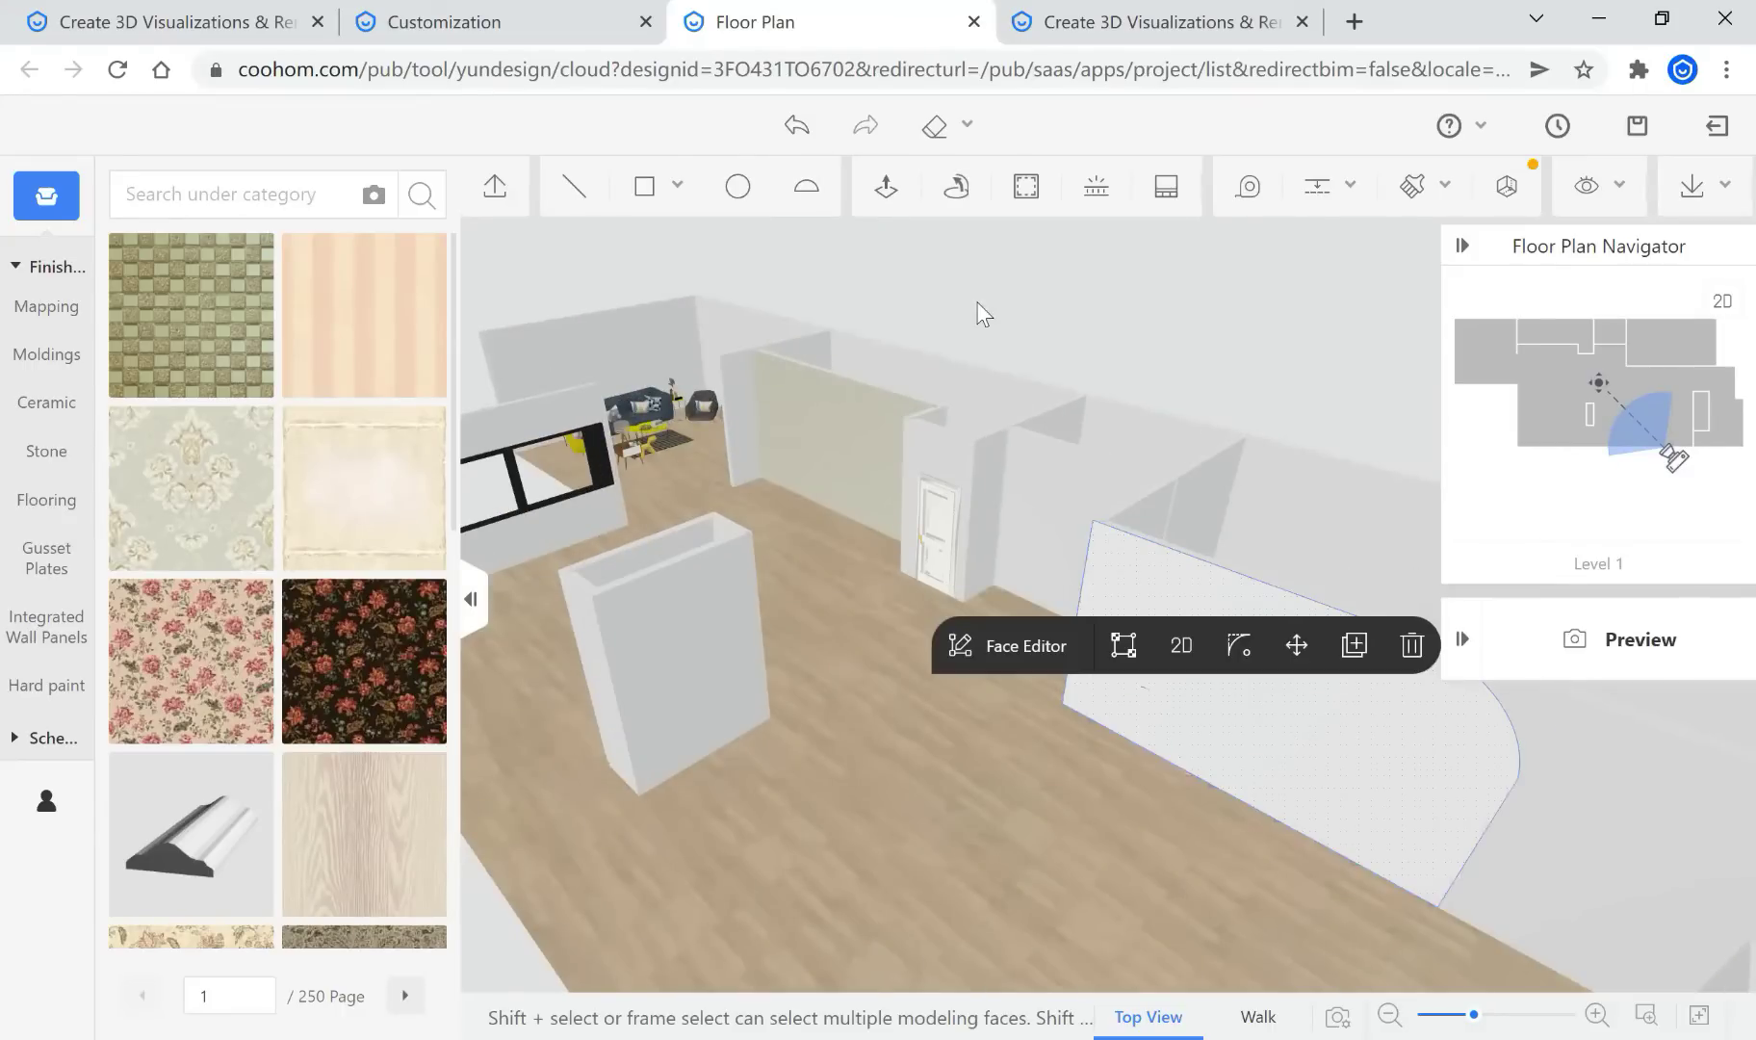
# Extrude the round-cornered face from the garage wall to the main room's open front edge and delete the block's front end face
pyautogui.click(887, 187)
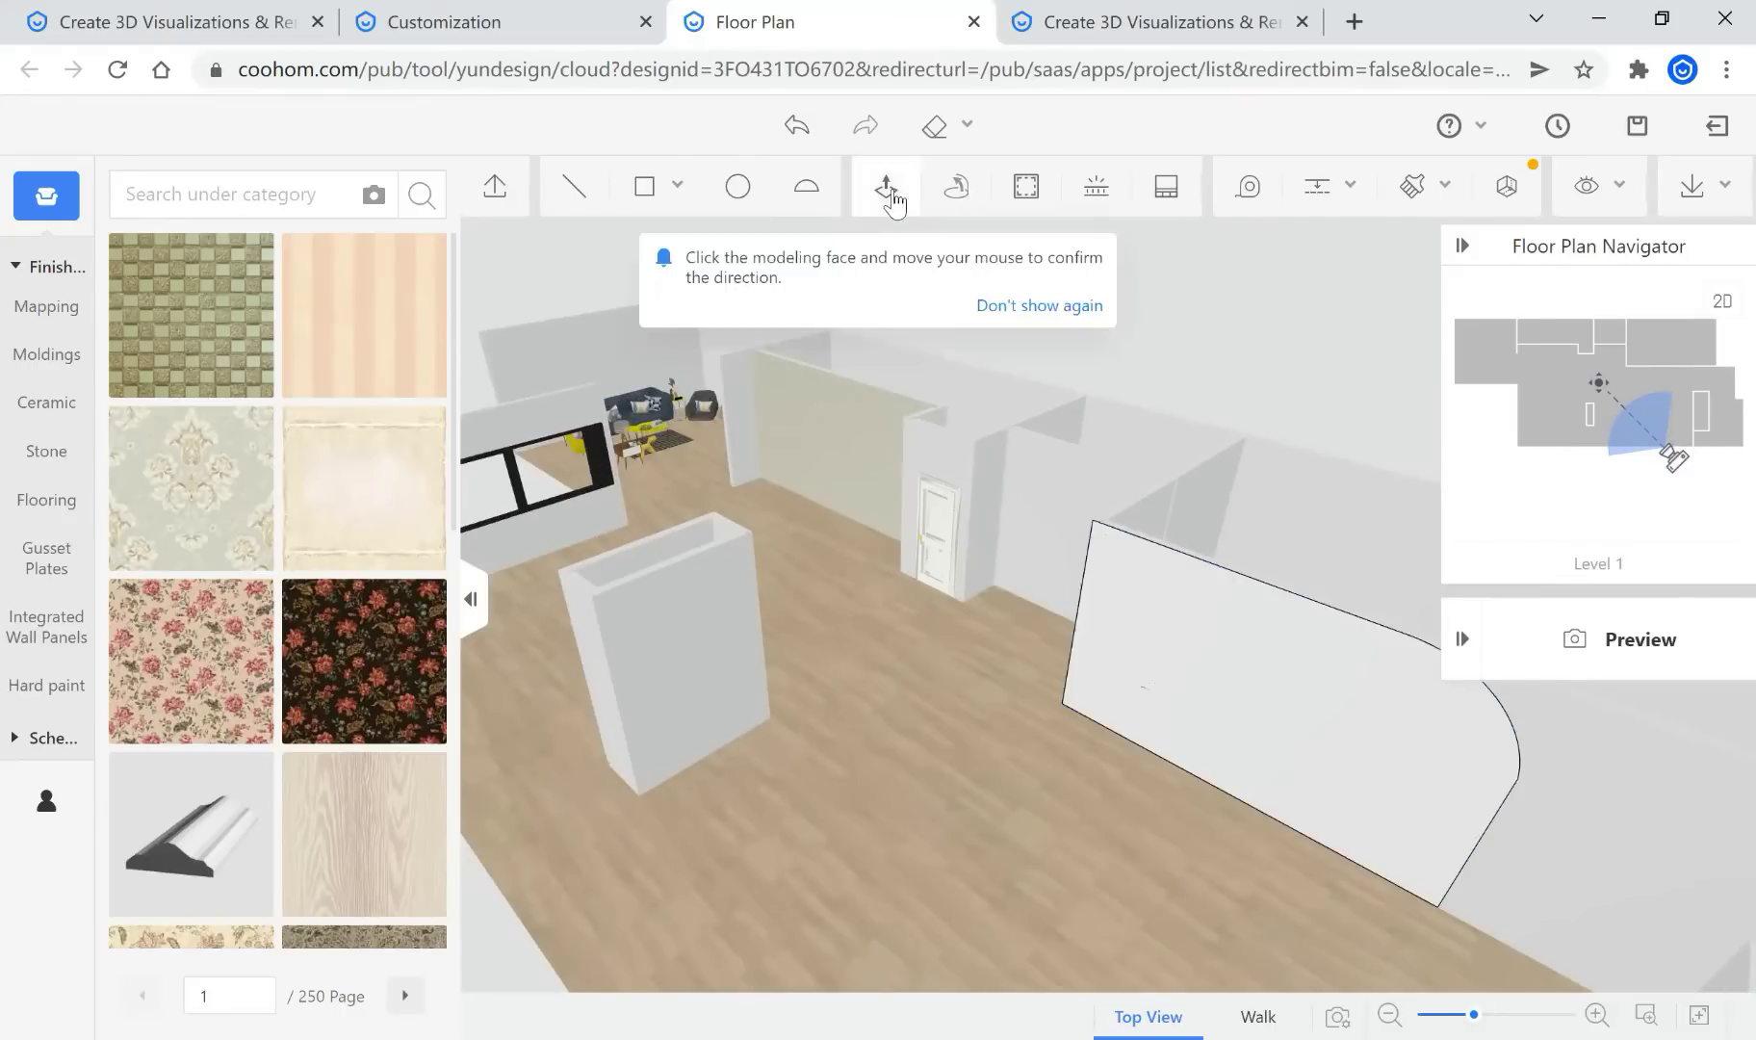
pyautogui.click(1337, 719)
pyautogui.scroll(-3, 1156, 828)
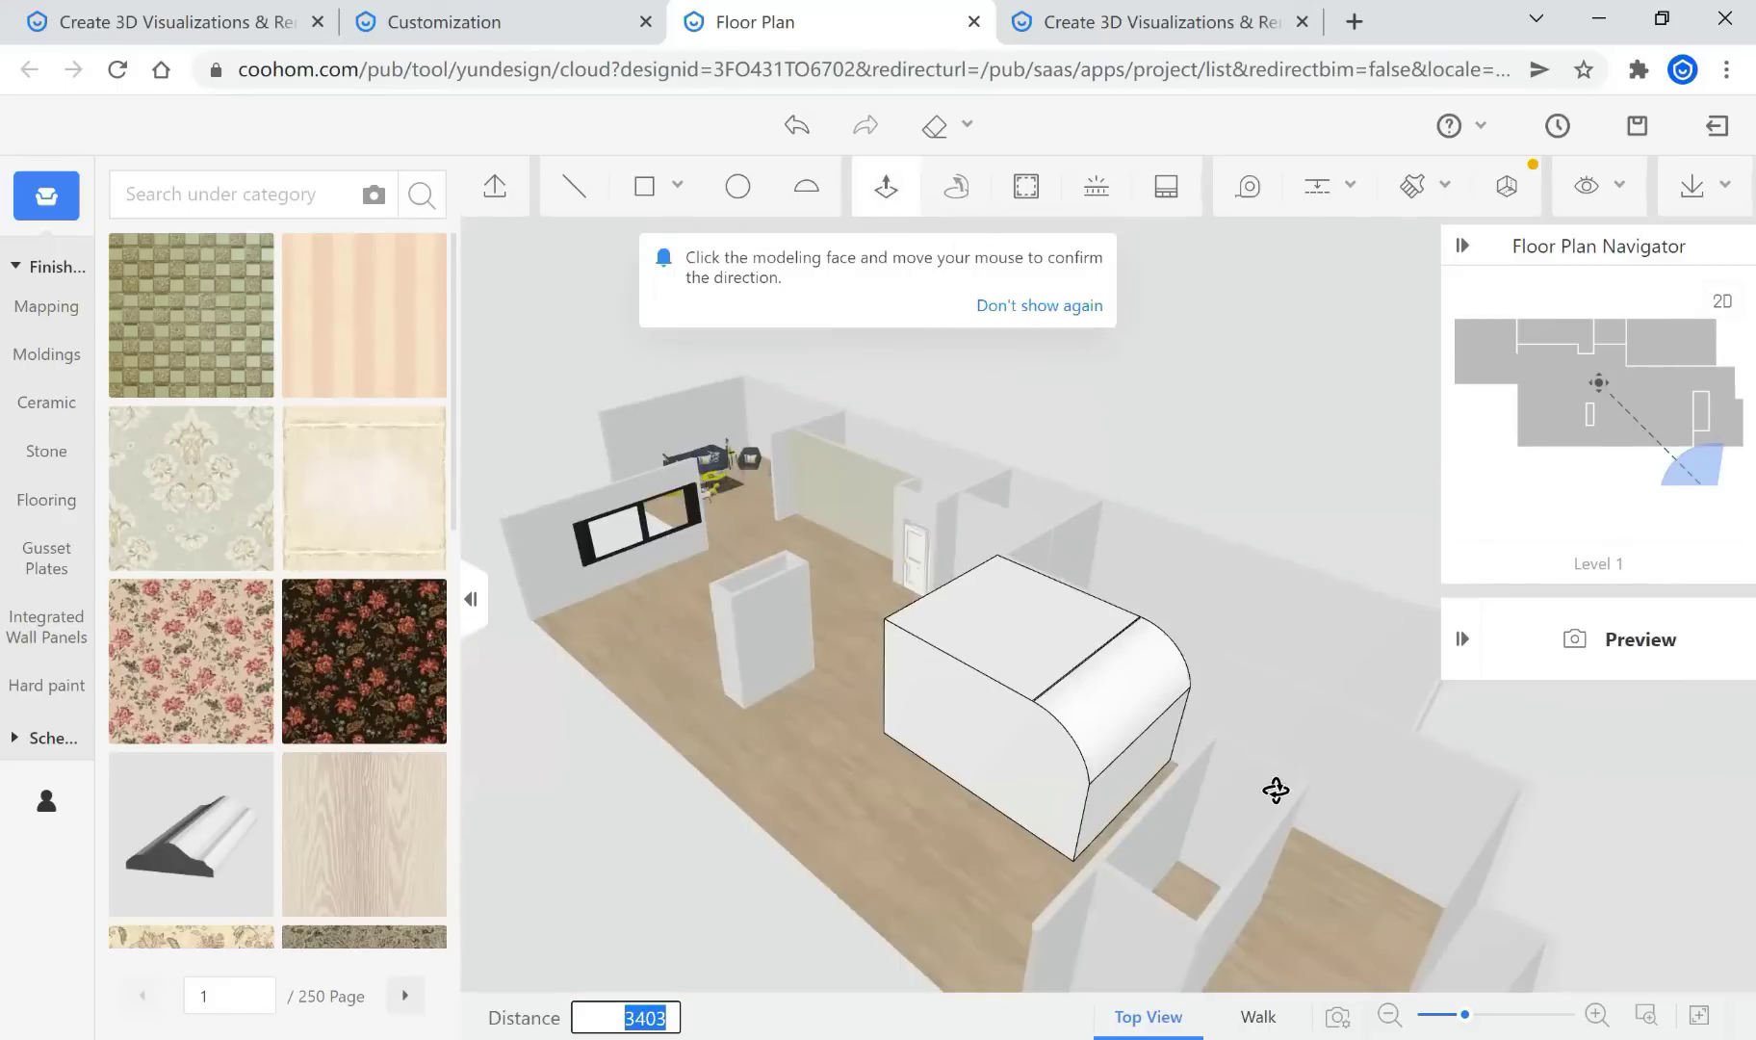
pyautogui.moveTo(1237, 672); pyautogui.dragTo(1212, 607, button='middle')
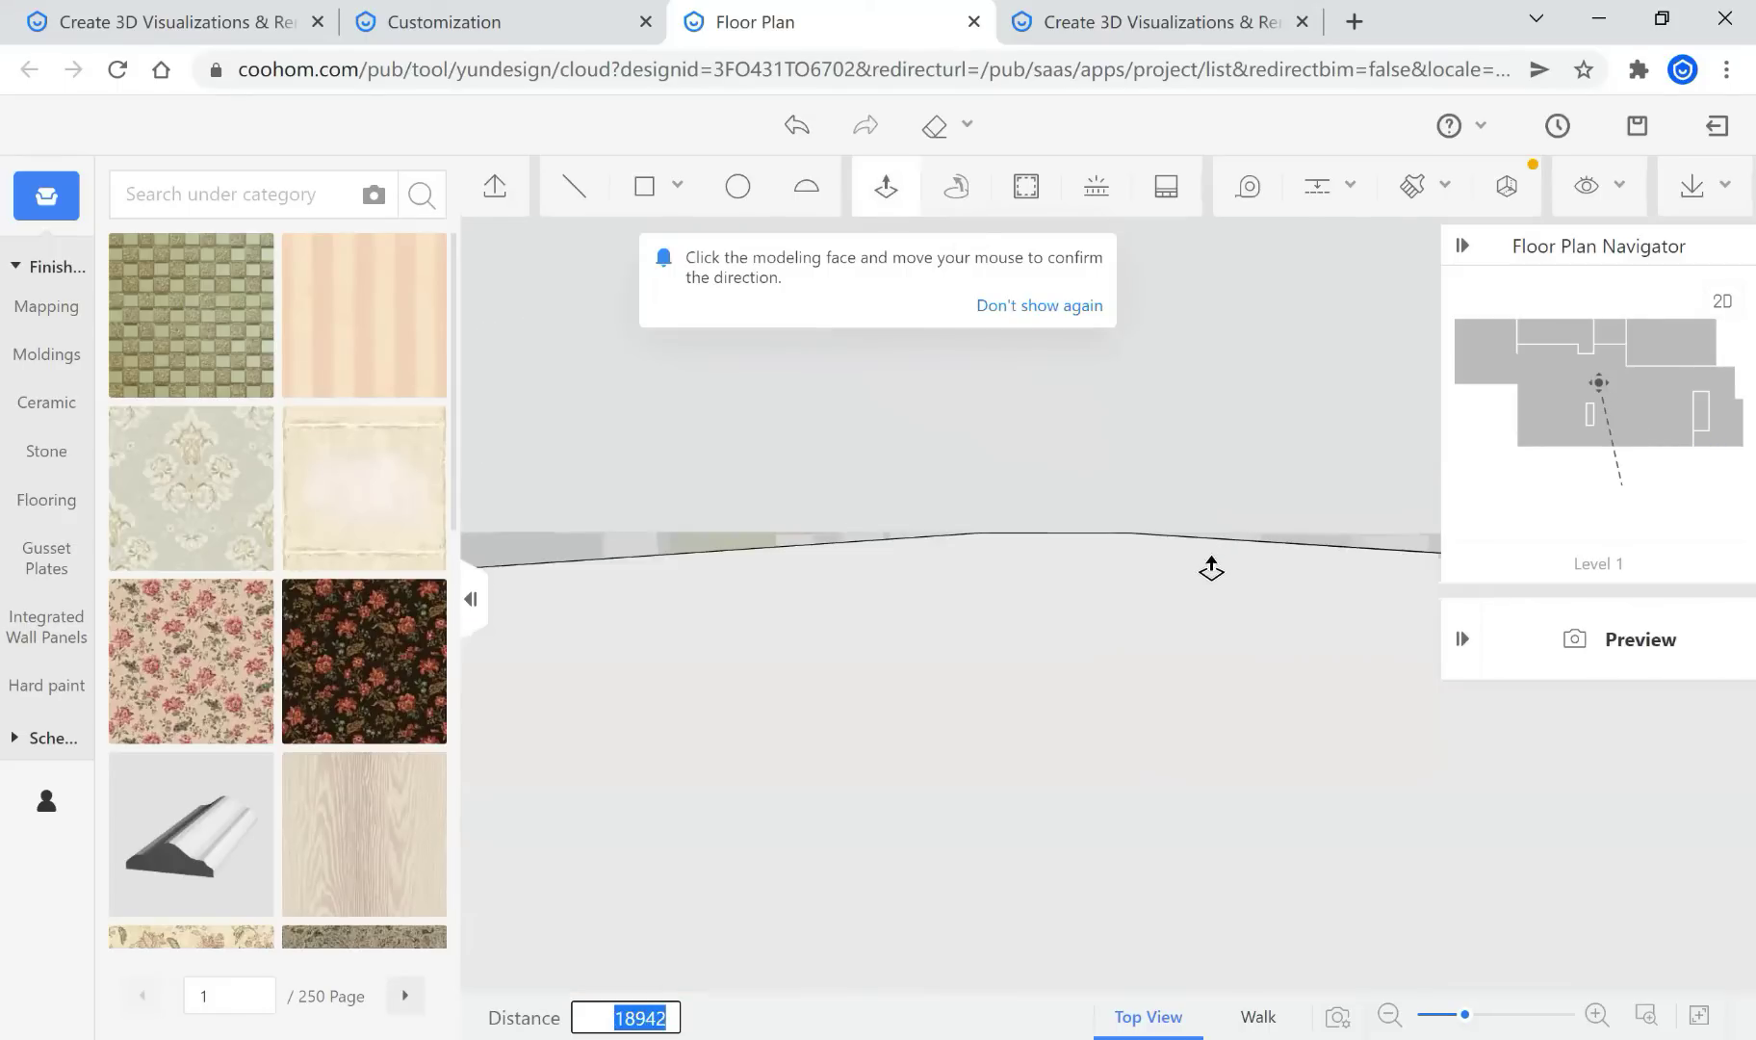
pyautogui.write('8')
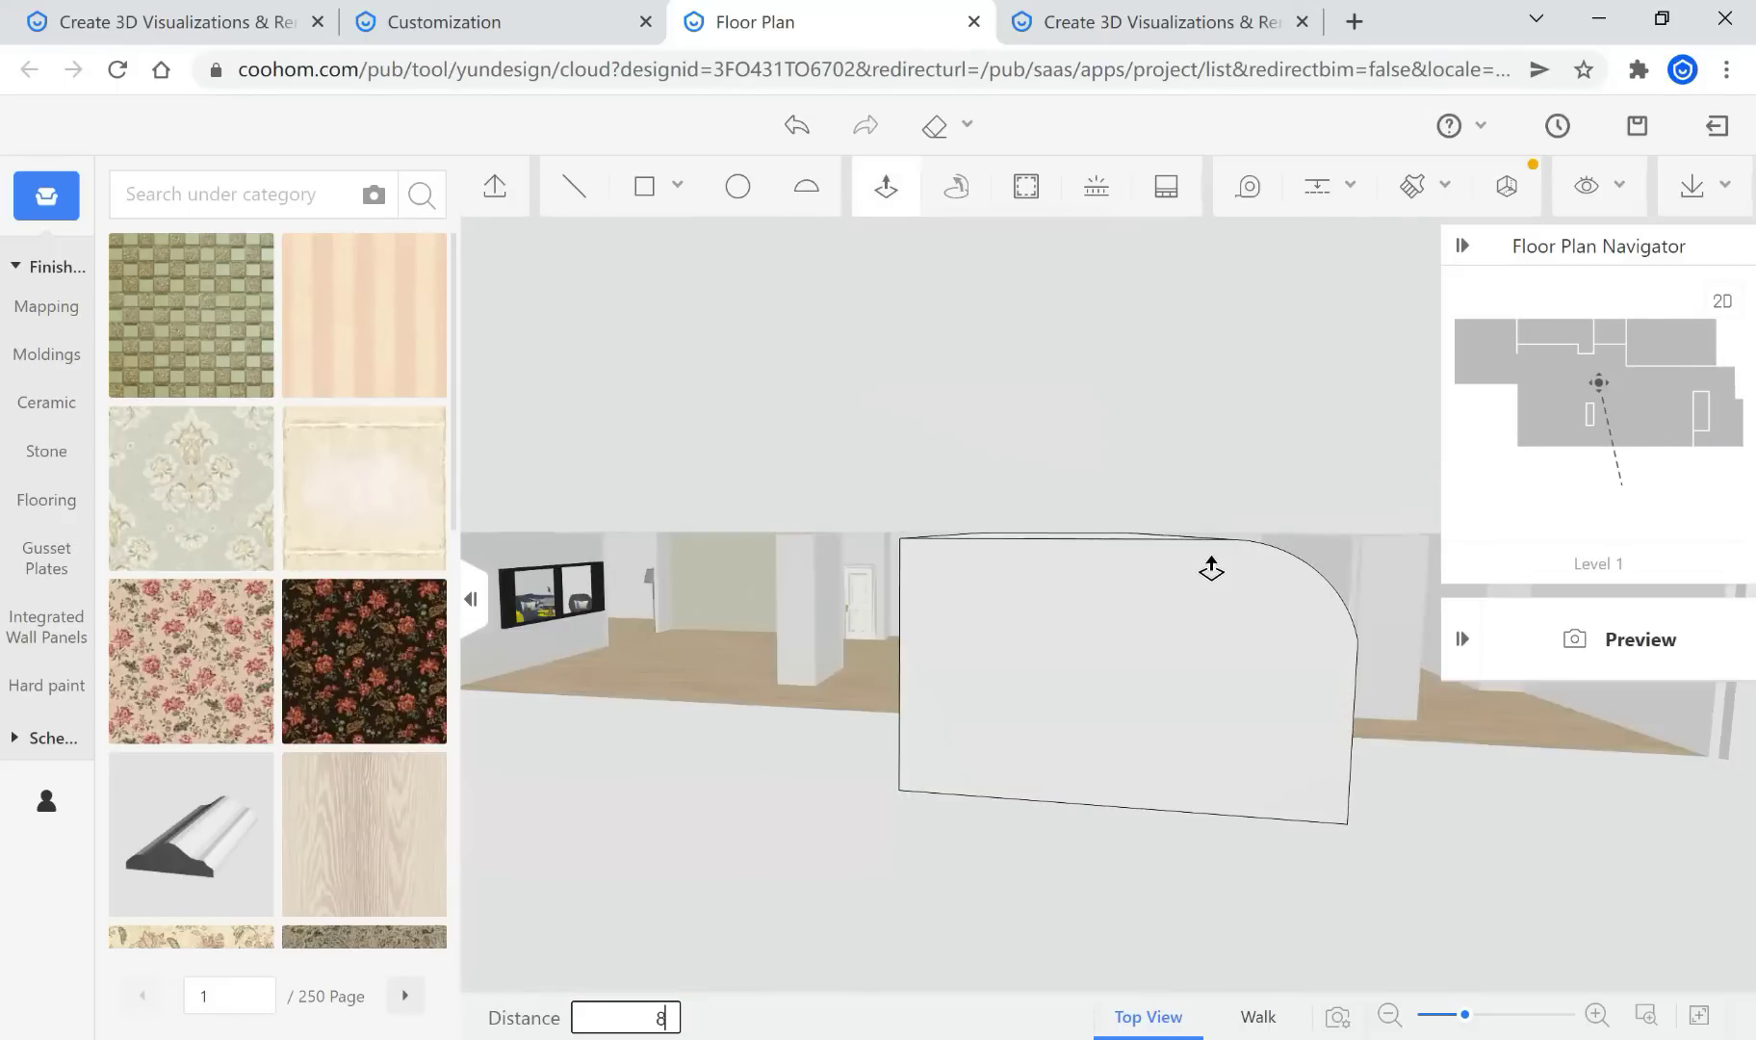
pyautogui.press('Return')
pyautogui.moveTo(1149, 608); pyautogui.dragTo(1211, 651, button='middle')
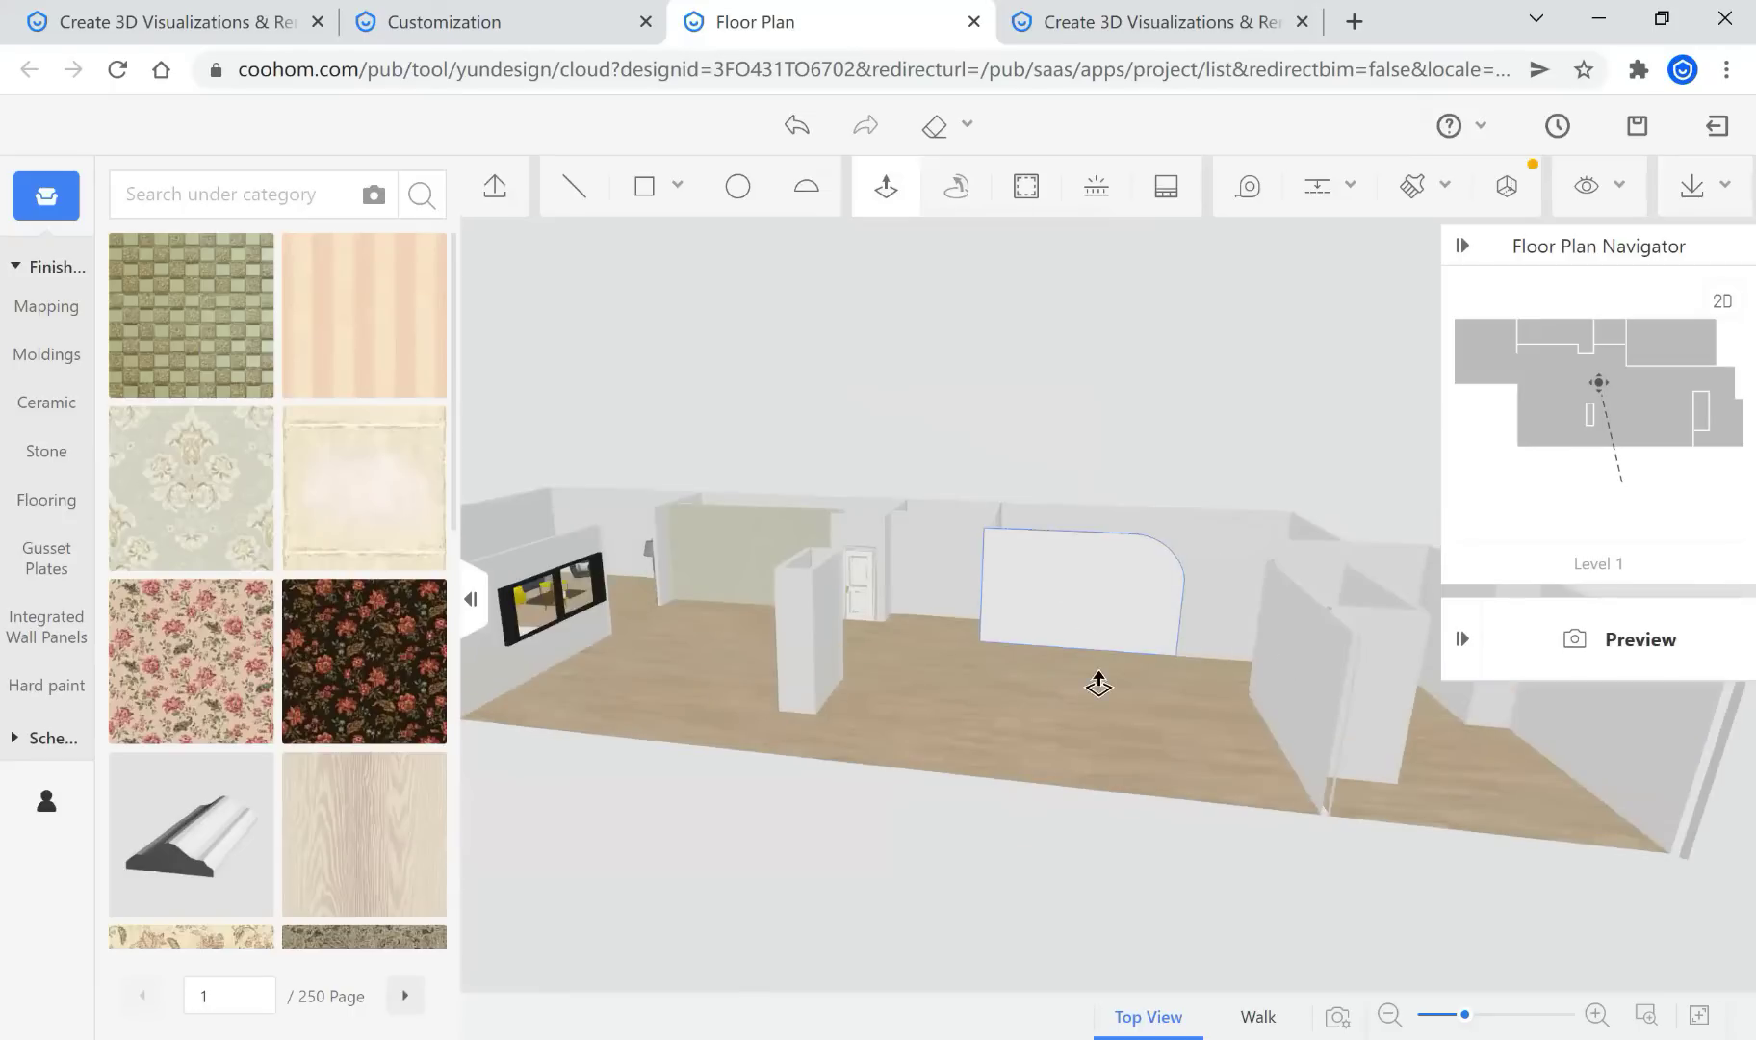
pyautogui.moveTo(1099, 683); pyautogui.dragTo(1047, 838, button='middle')
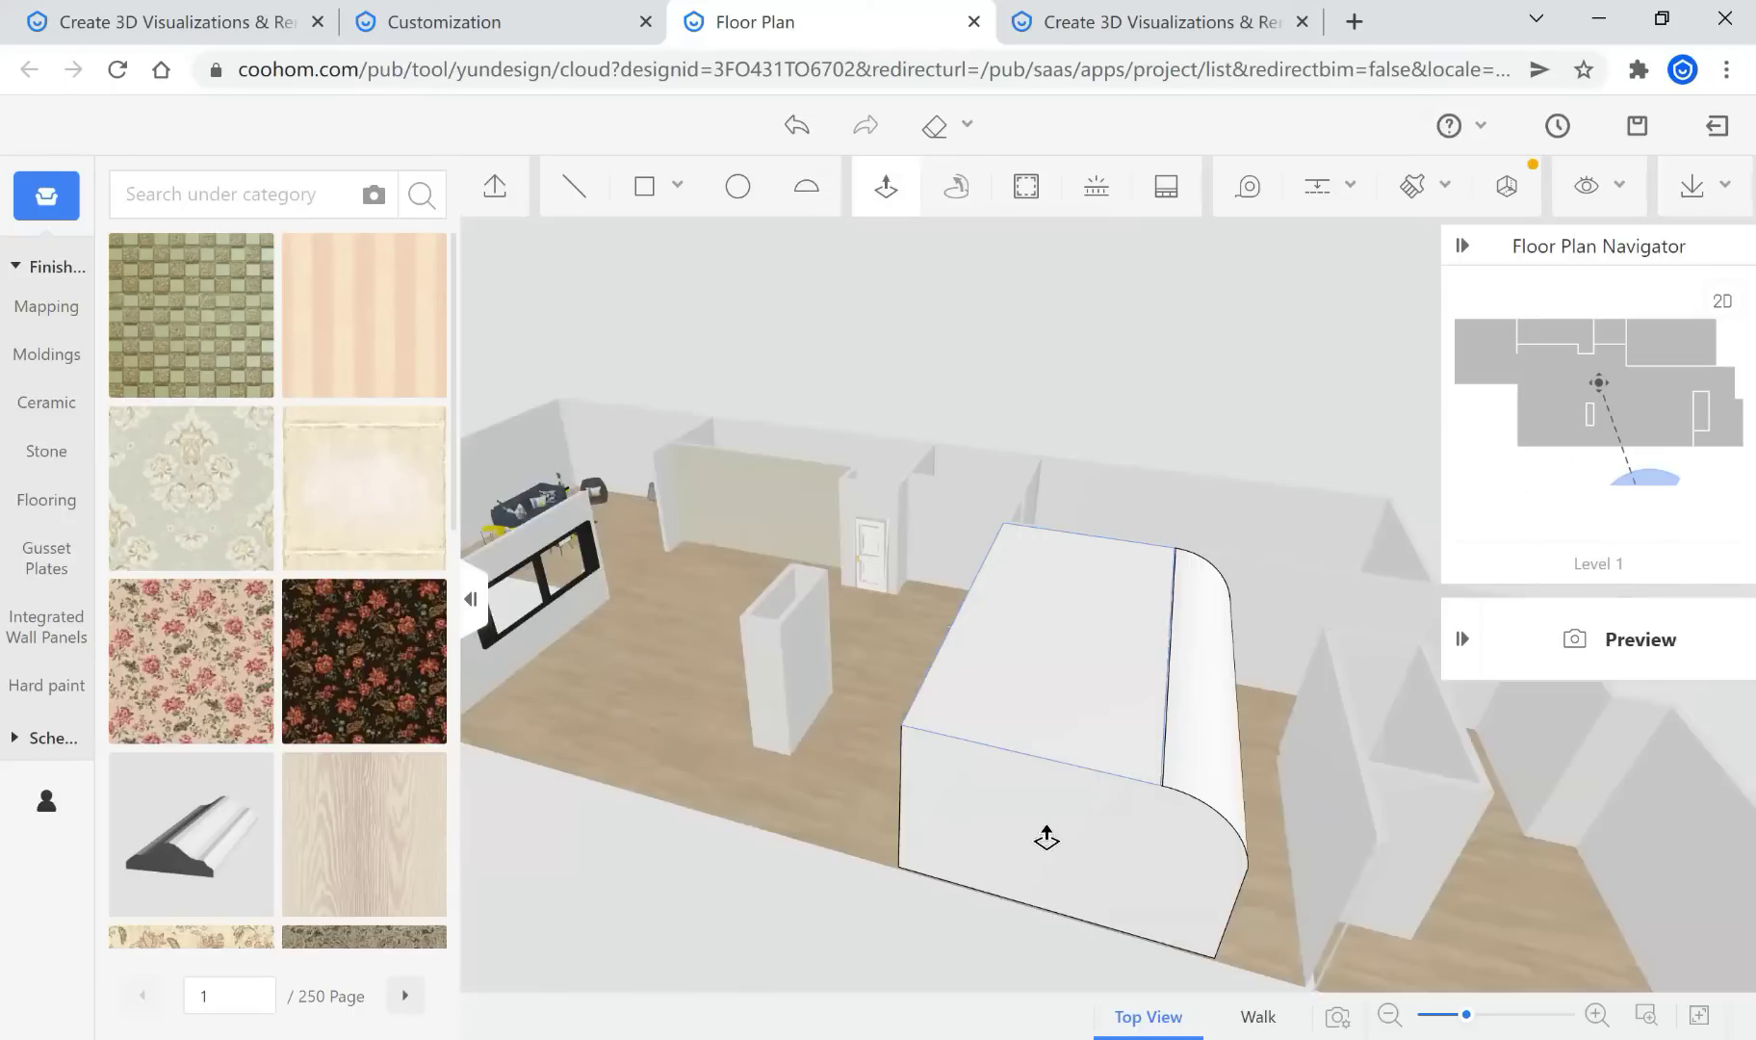
pyautogui.click(1048, 831)
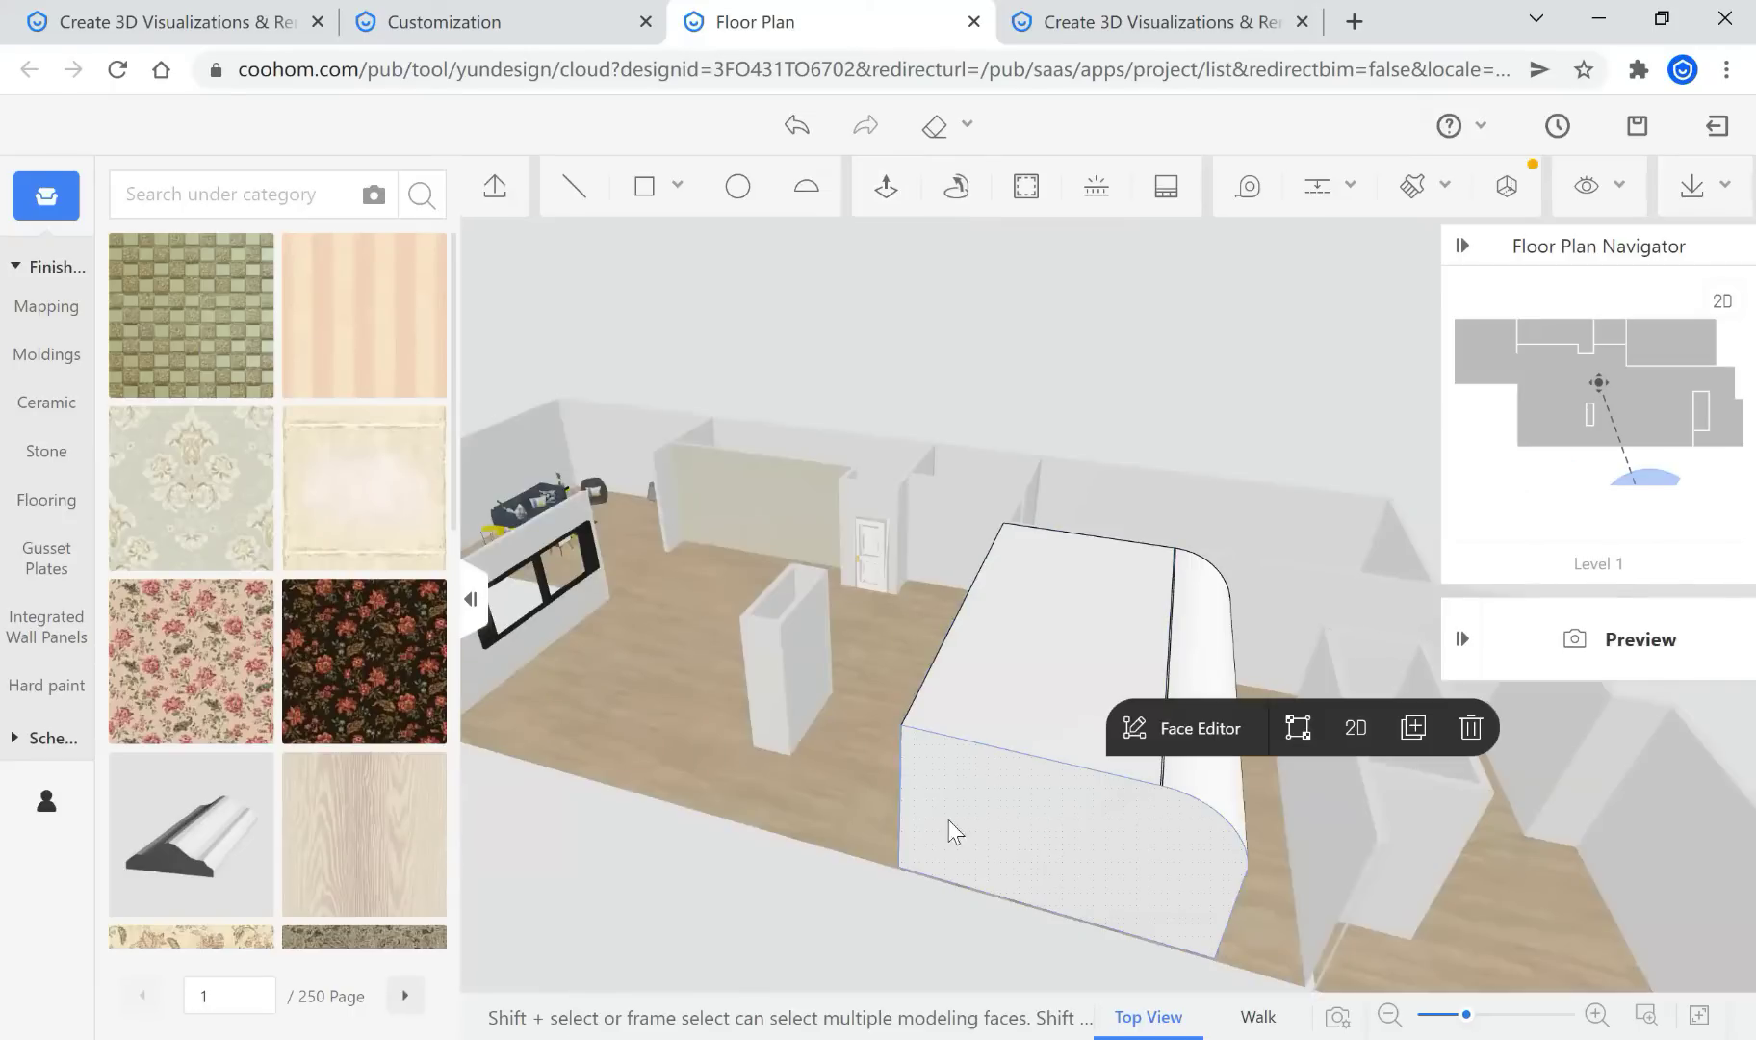
pyautogui.press('Delete')
# Examine the open extruded shell and the garage wall with its door from above and from low angles
pyautogui.moveTo(885, 875); pyautogui.dragTo(1070, 777, button='middle')
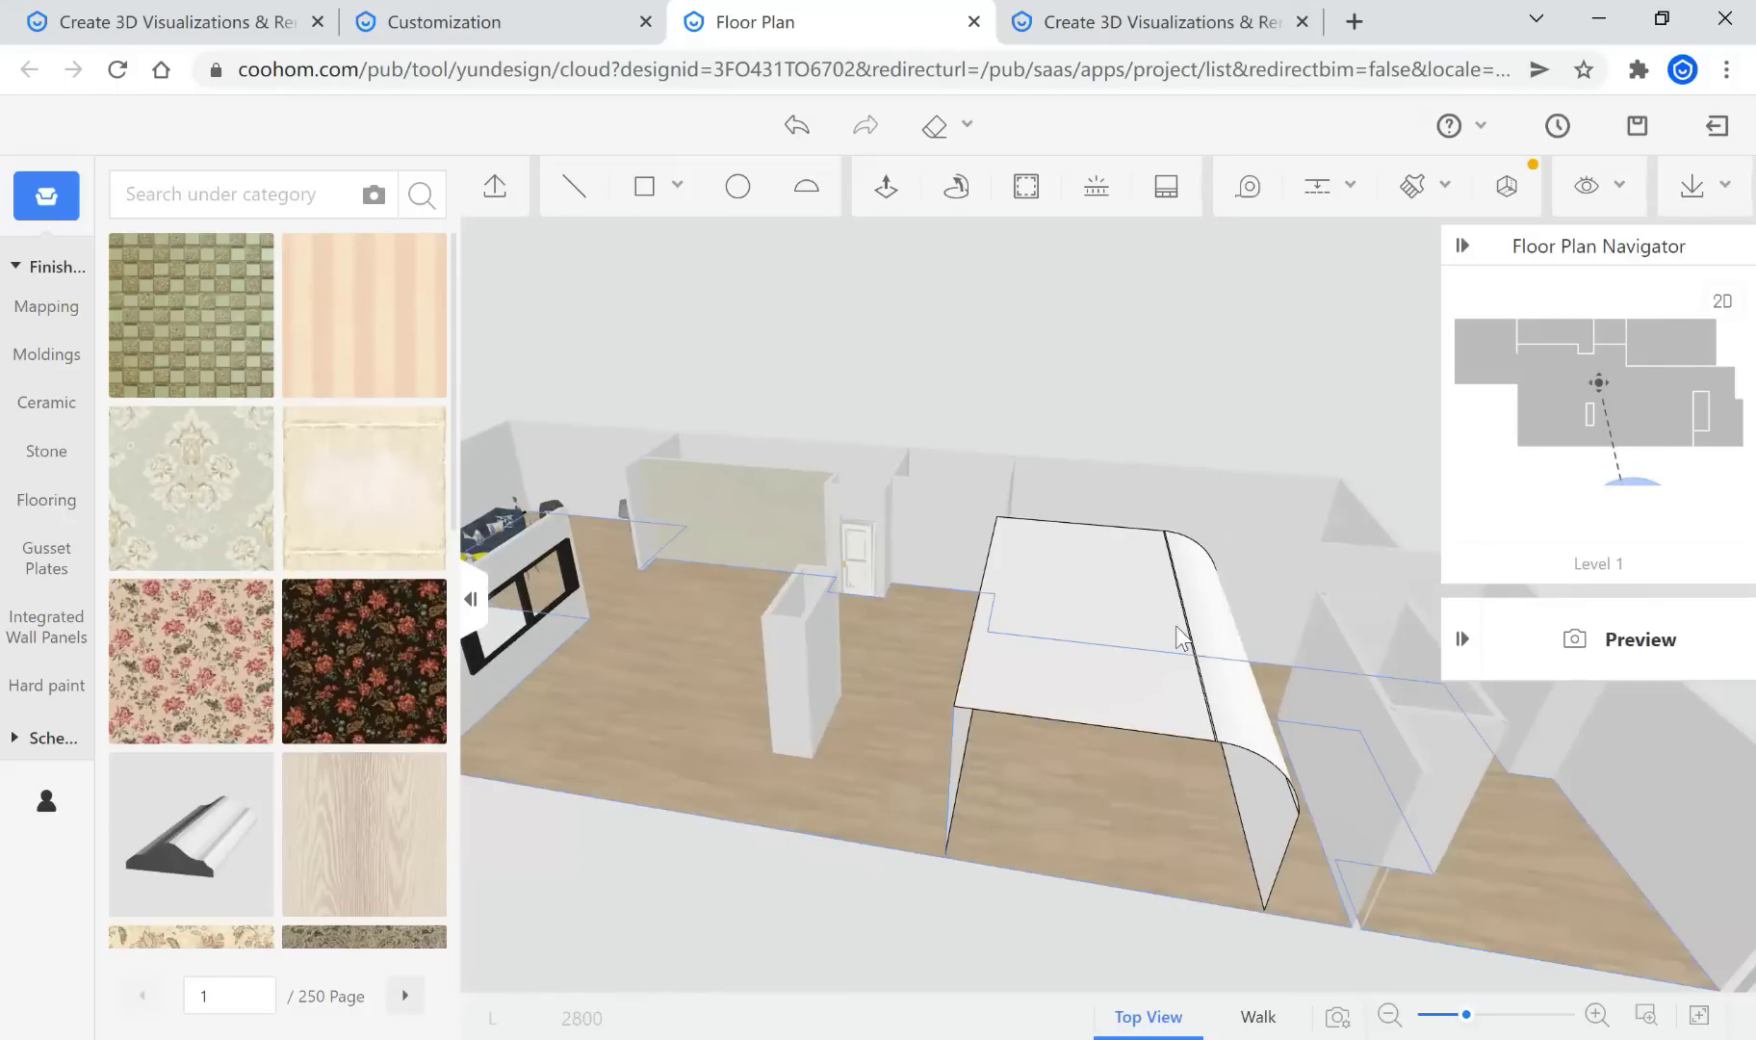
pyautogui.doubleClick(1094, 604)
pyautogui.moveTo(1127, 729); pyautogui.dragTo(1145, 761)
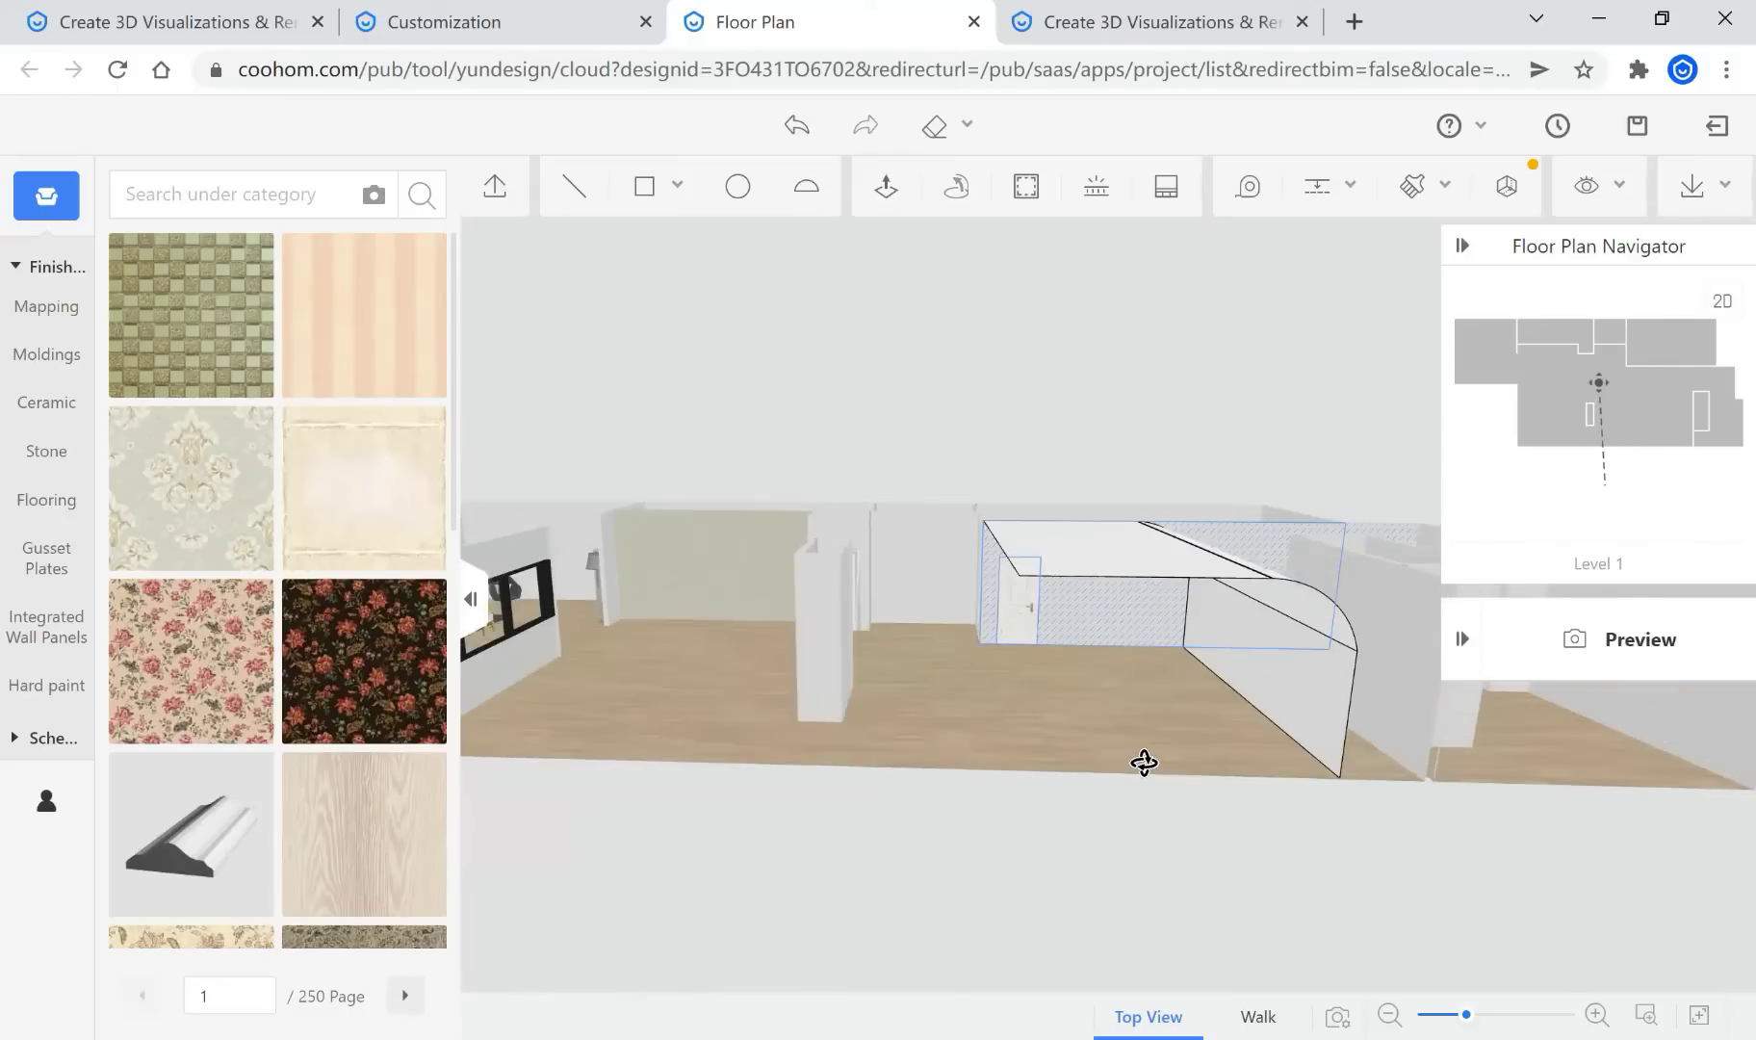
pyautogui.doubleClick(1197, 585)
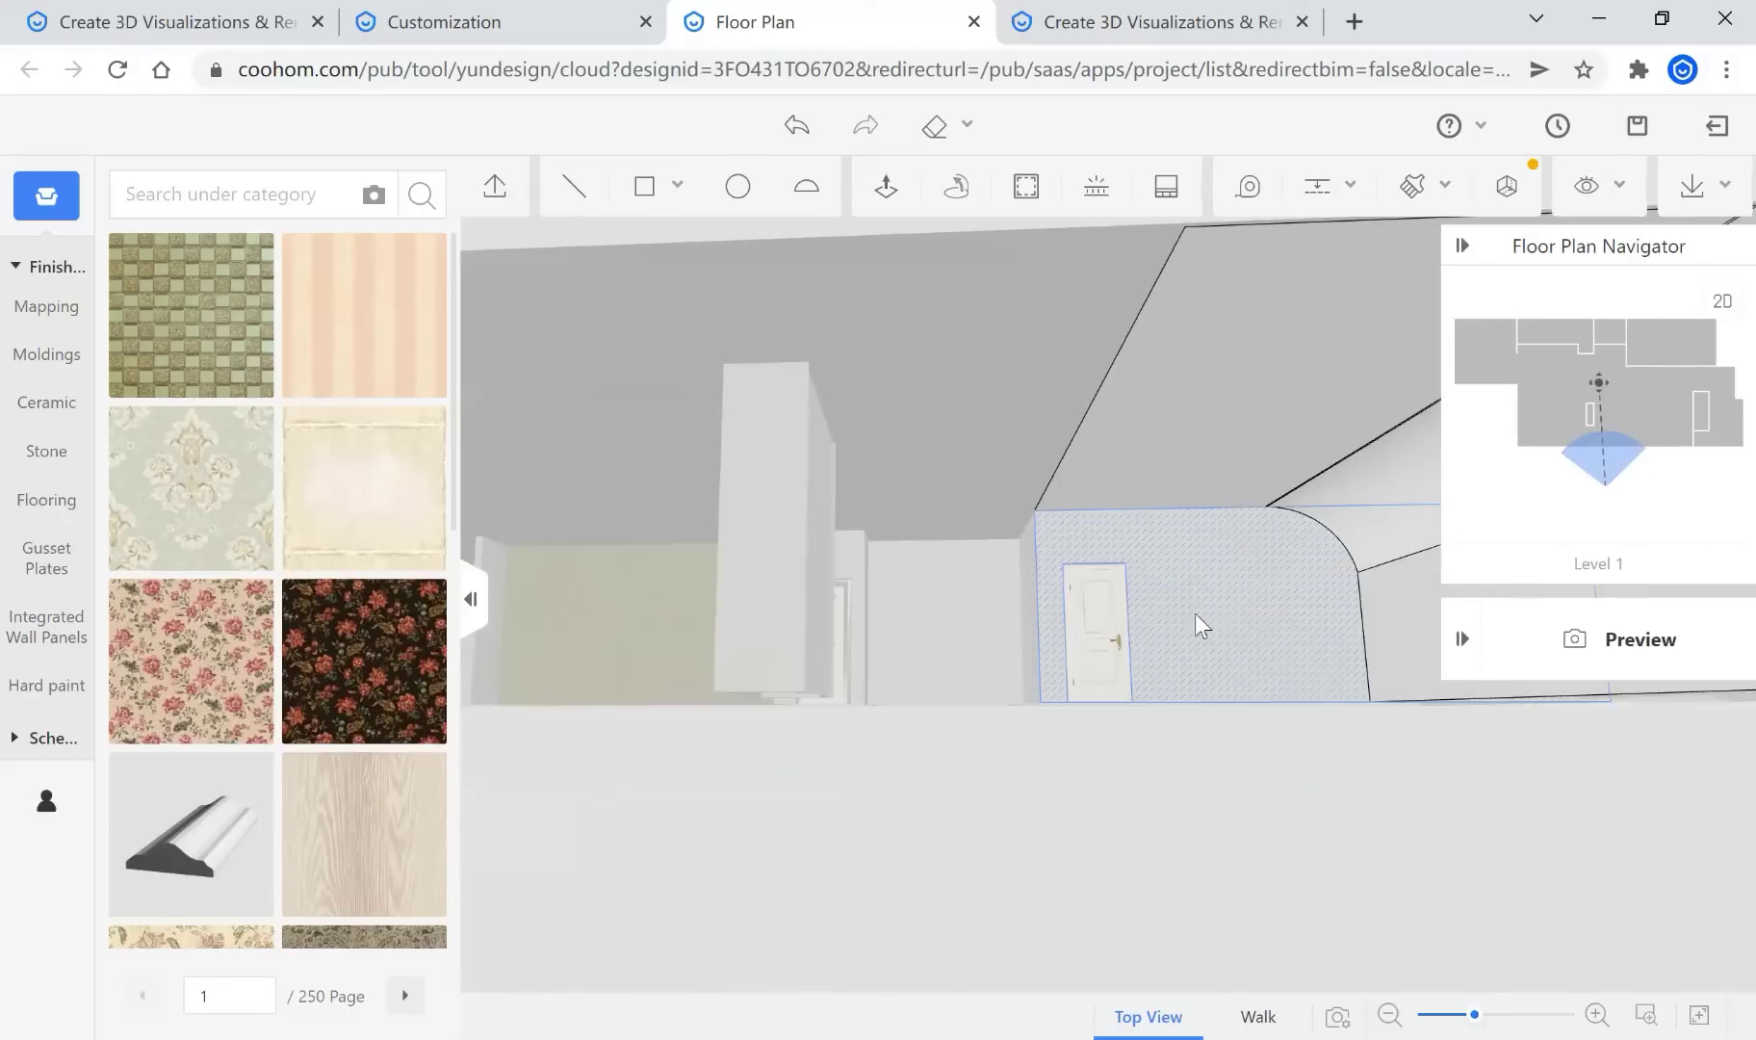
pyautogui.moveTo(1262, 640); pyautogui.dragTo(1223, 640)
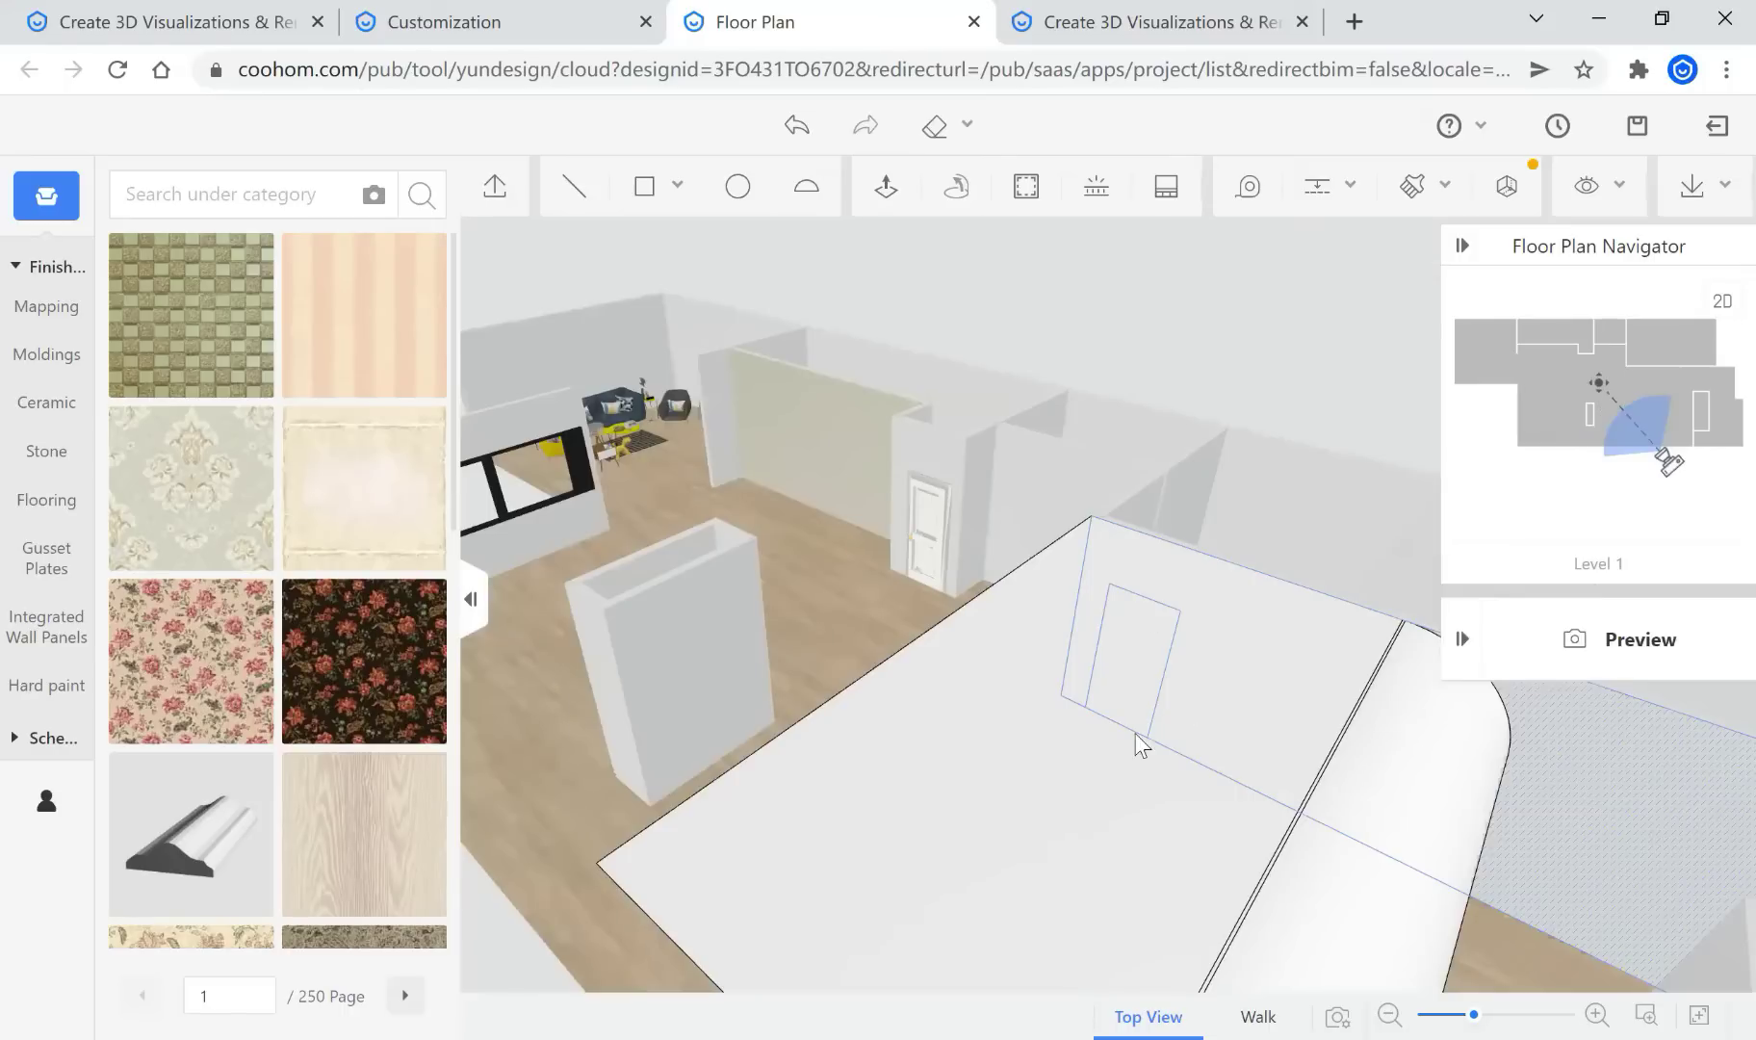
pyautogui.doubleClick(1107, 717)
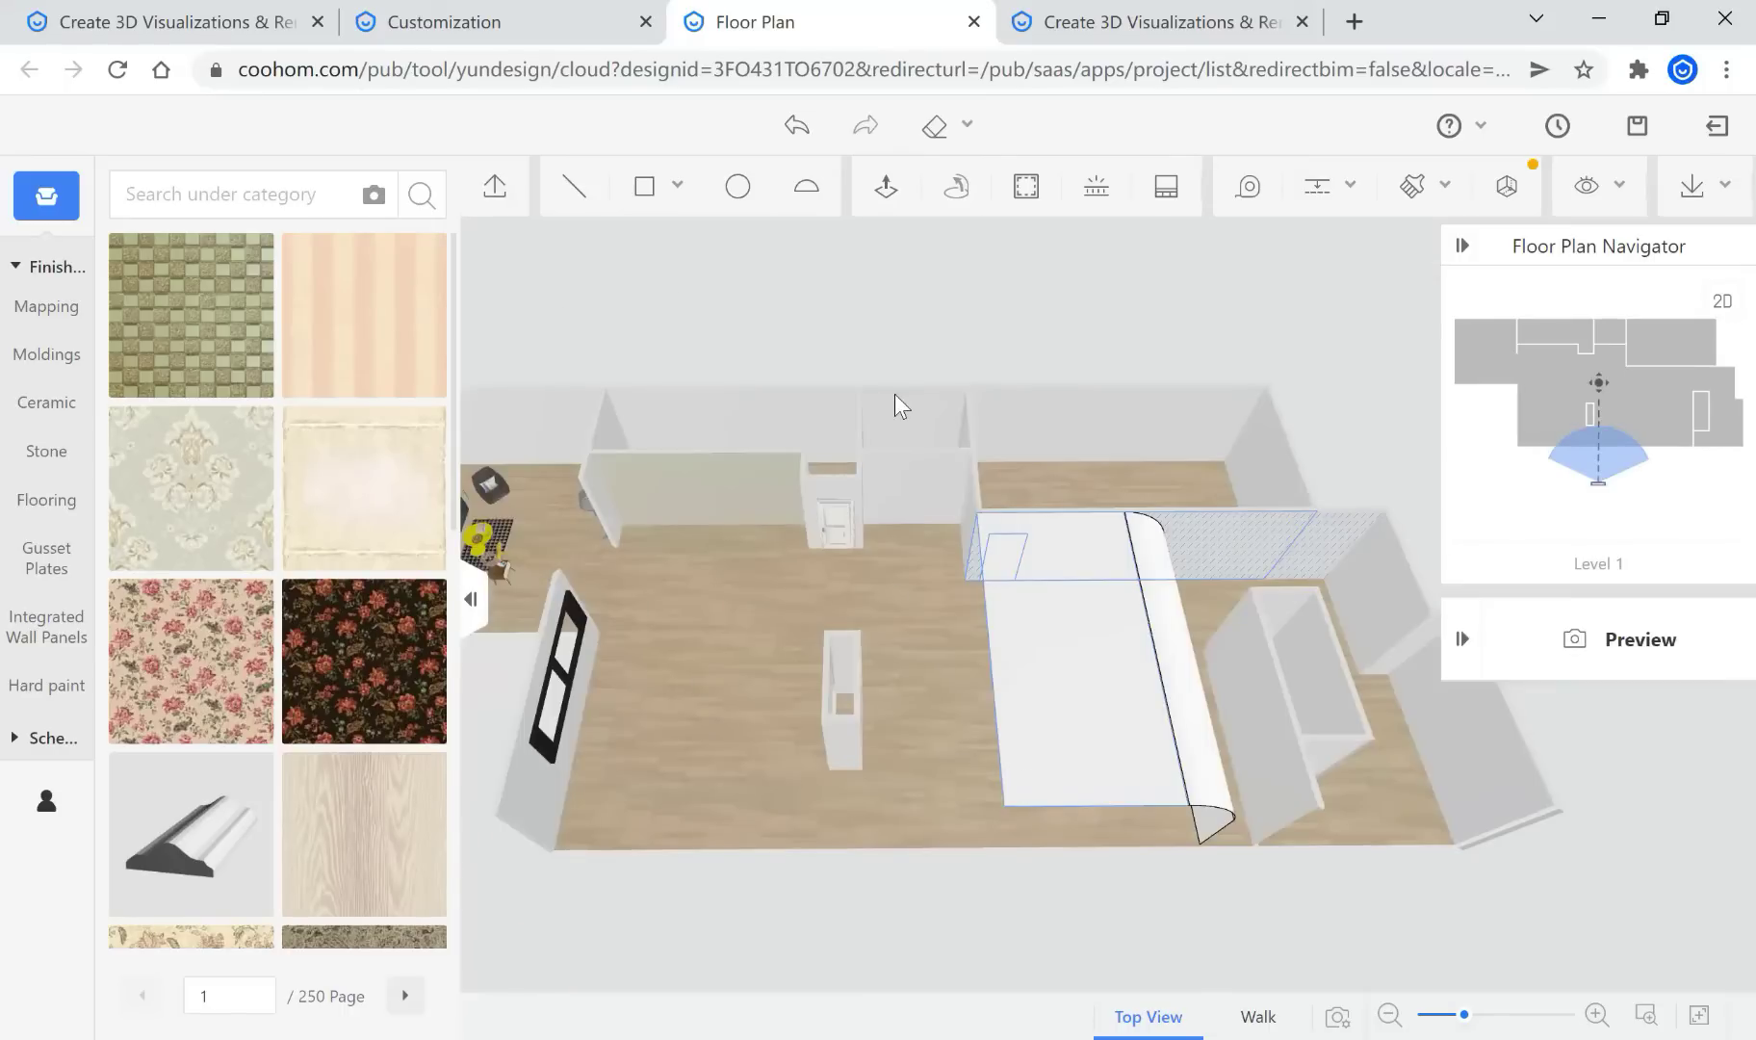
pyautogui.moveTo(807, 768); pyautogui.dragTo(818, 669)
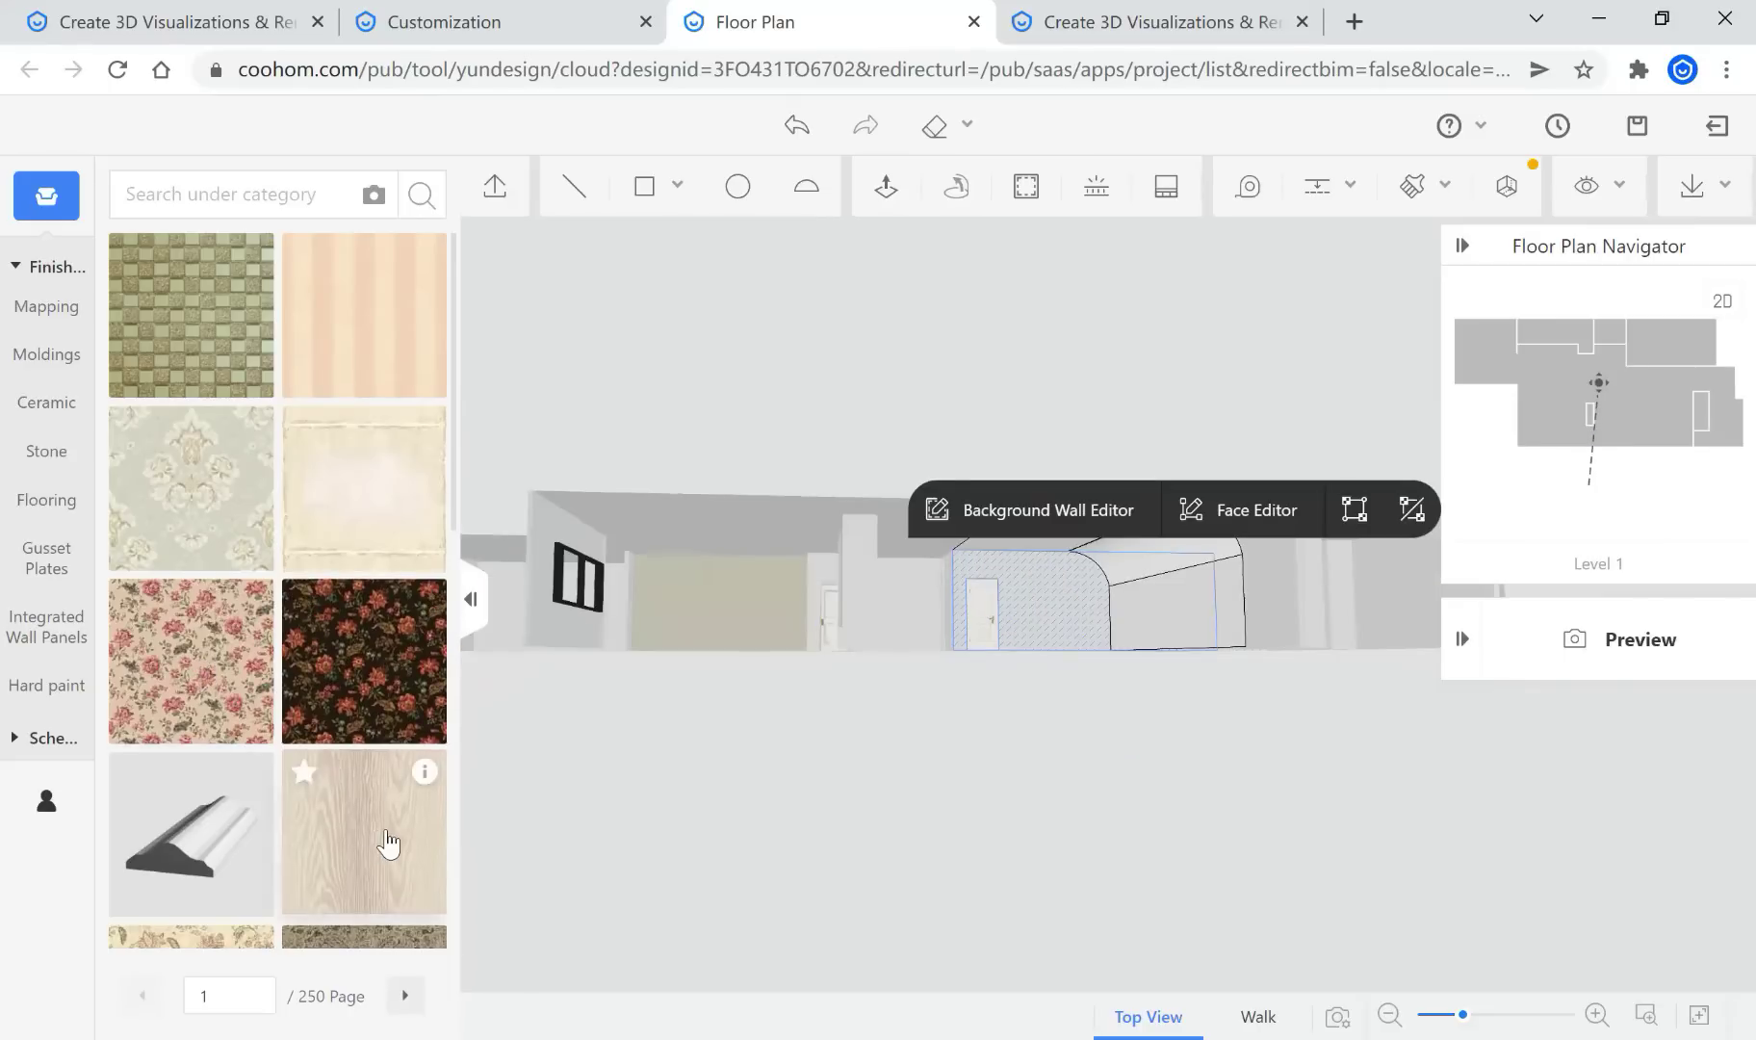
# Apply a cream paint from the Wall paint/paint mappings to the inner side face of the extruded shell
pyautogui.scroll(-2, 392, 837)
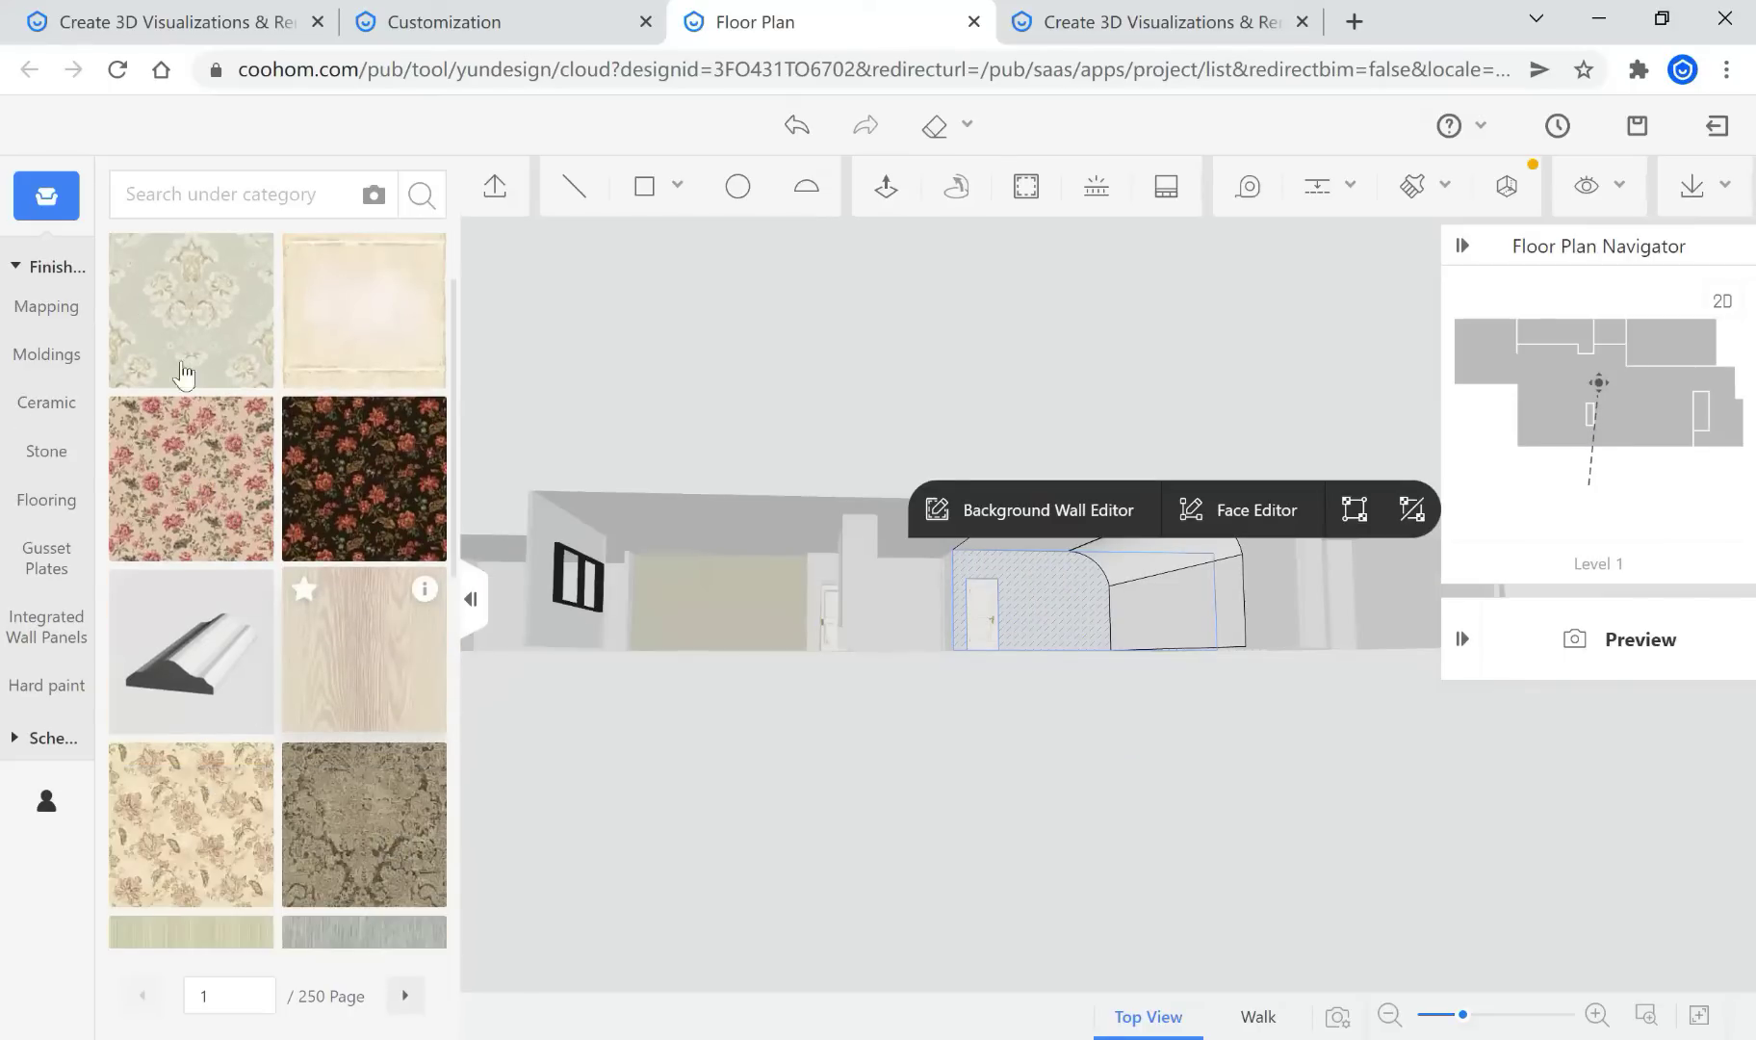
pyautogui.click(58, 304)
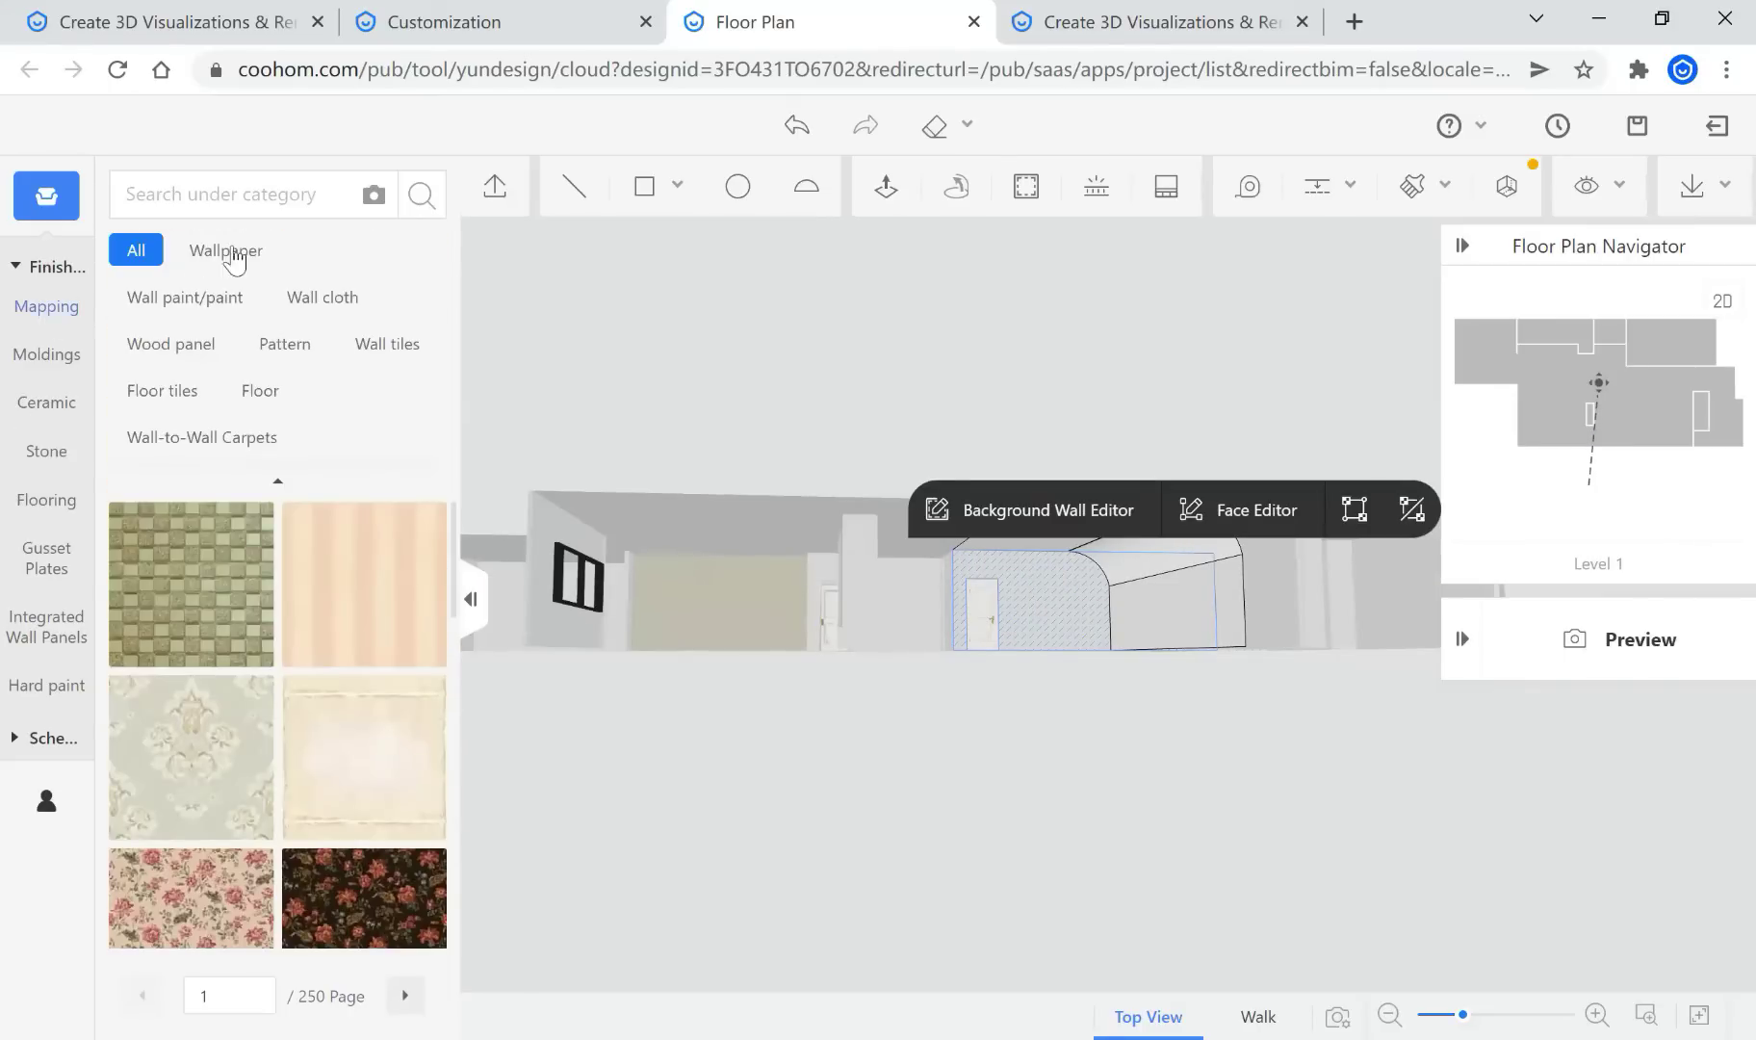
pyautogui.click(234, 300)
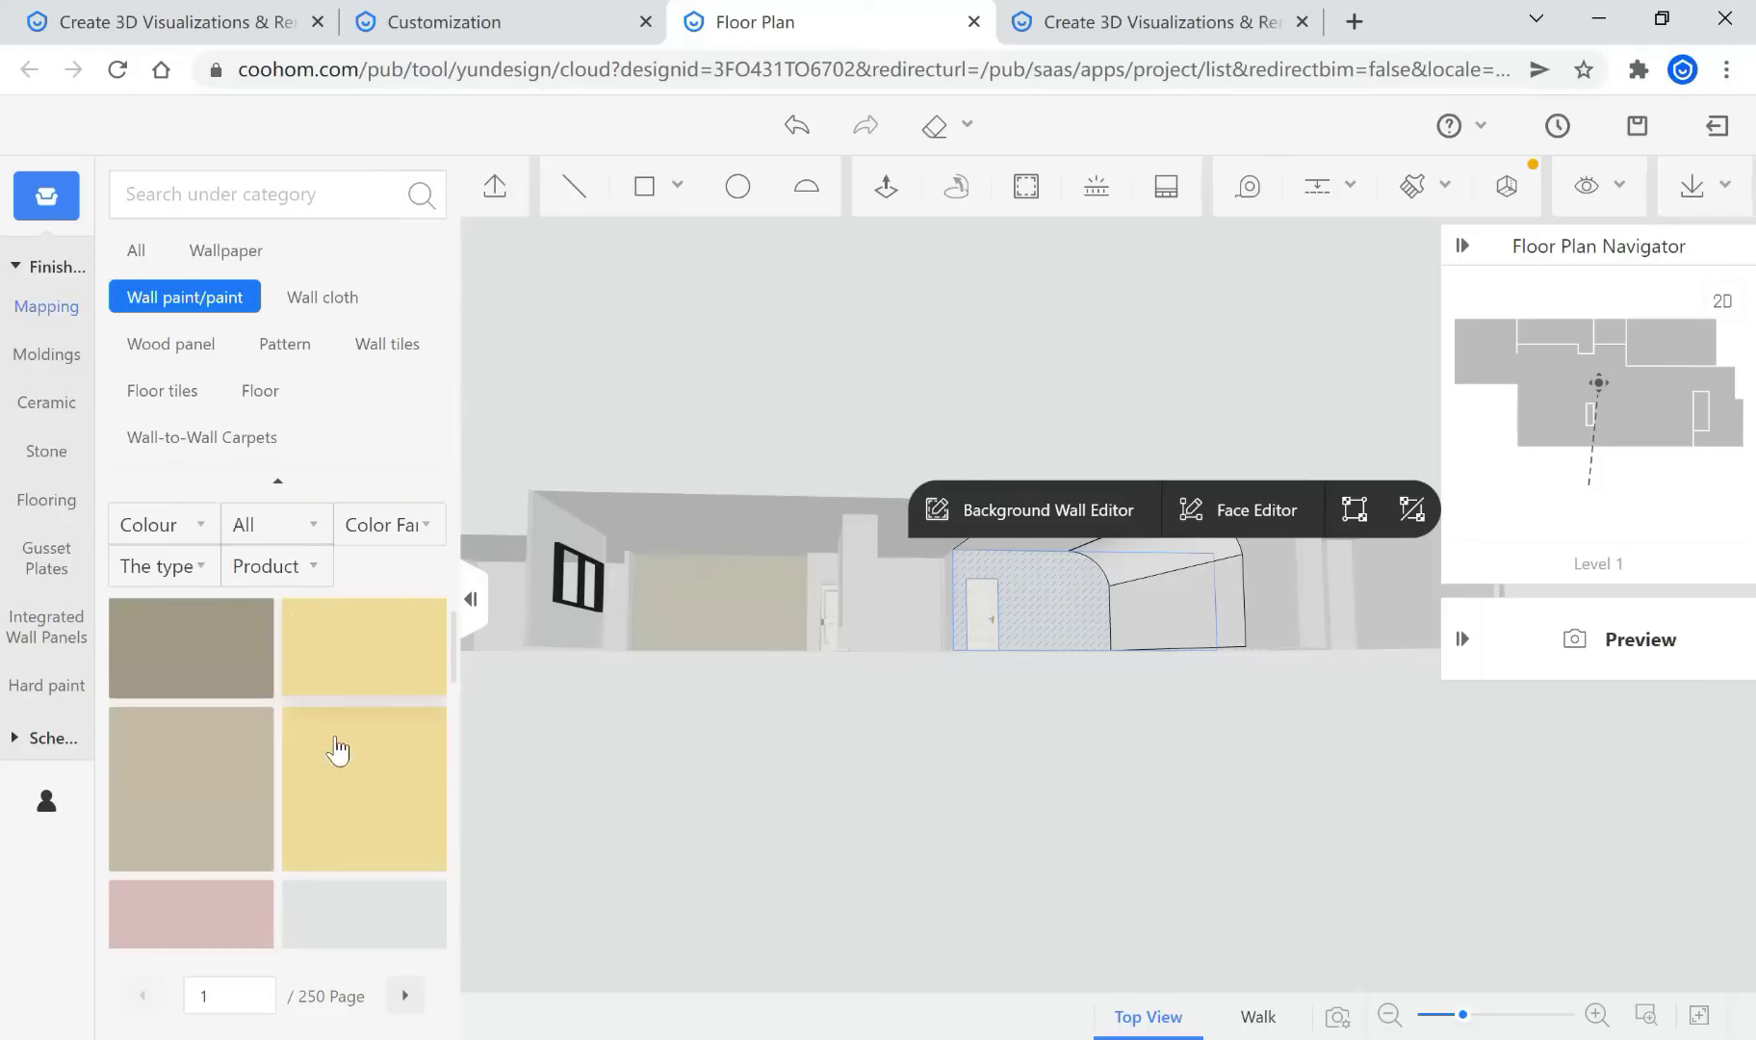
pyautogui.scroll(-5, 337, 746)
pyautogui.scroll(-6, 356, 746)
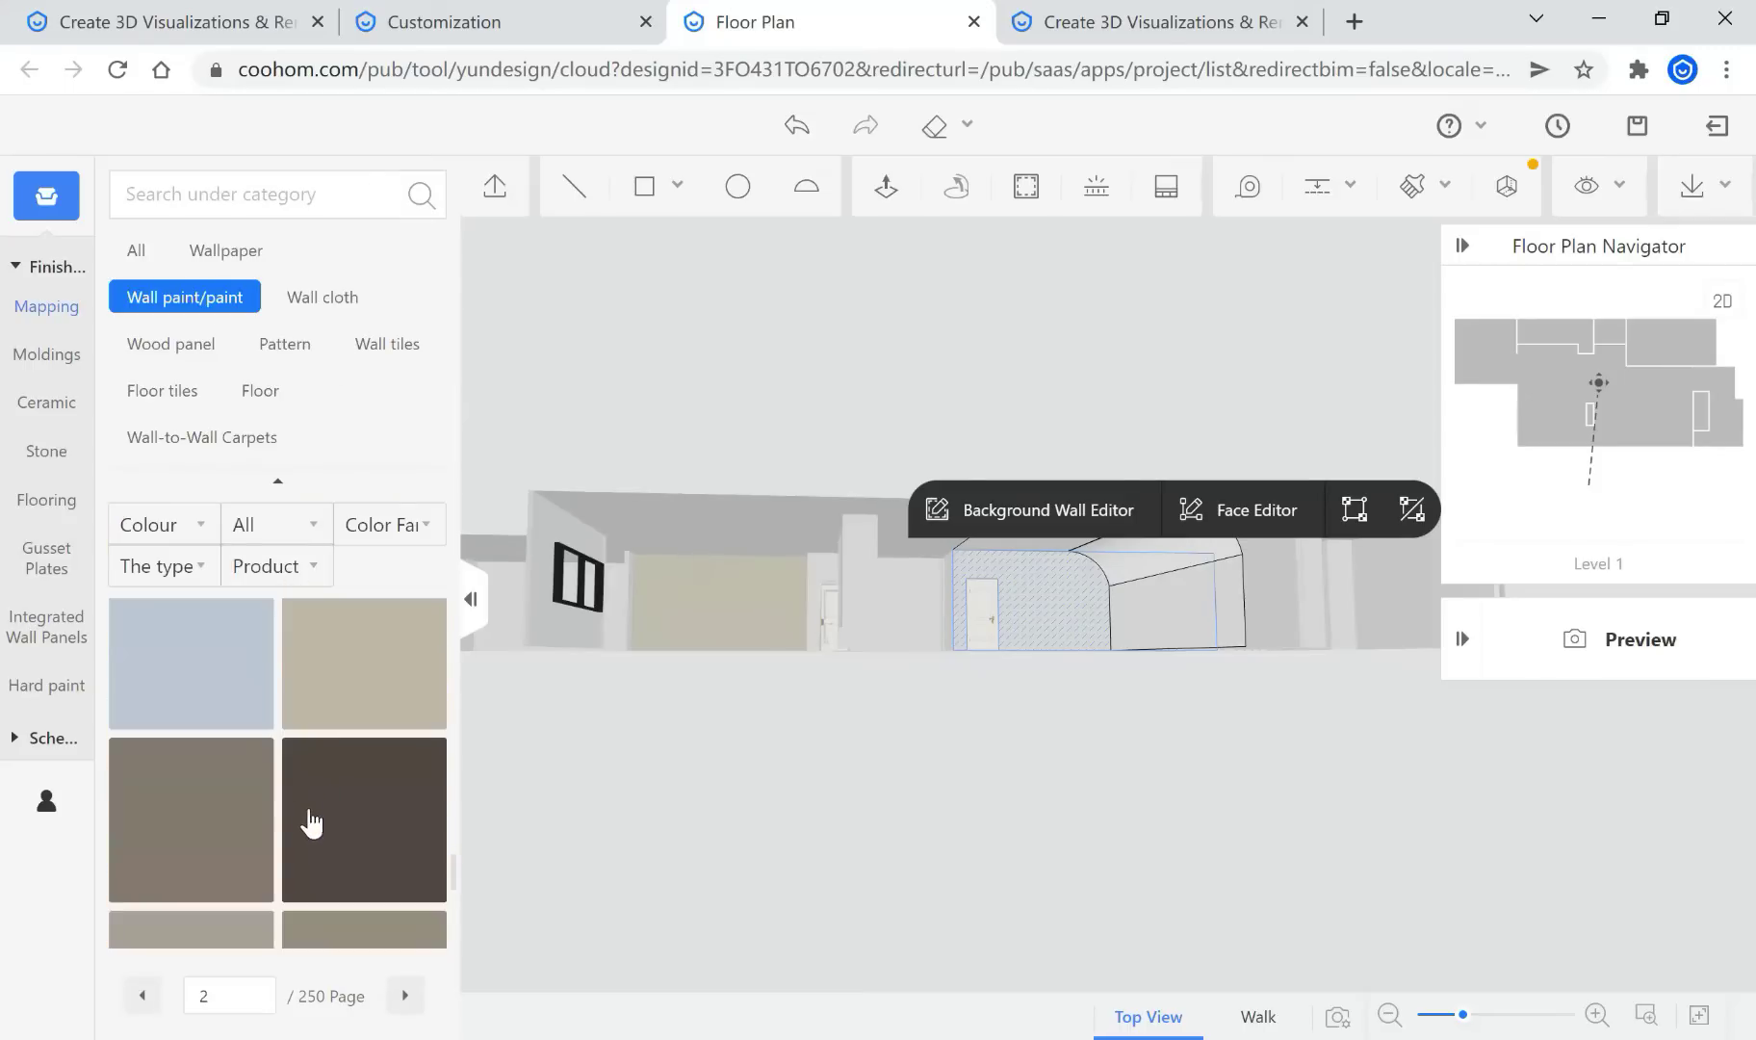
pyautogui.click(359, 875)
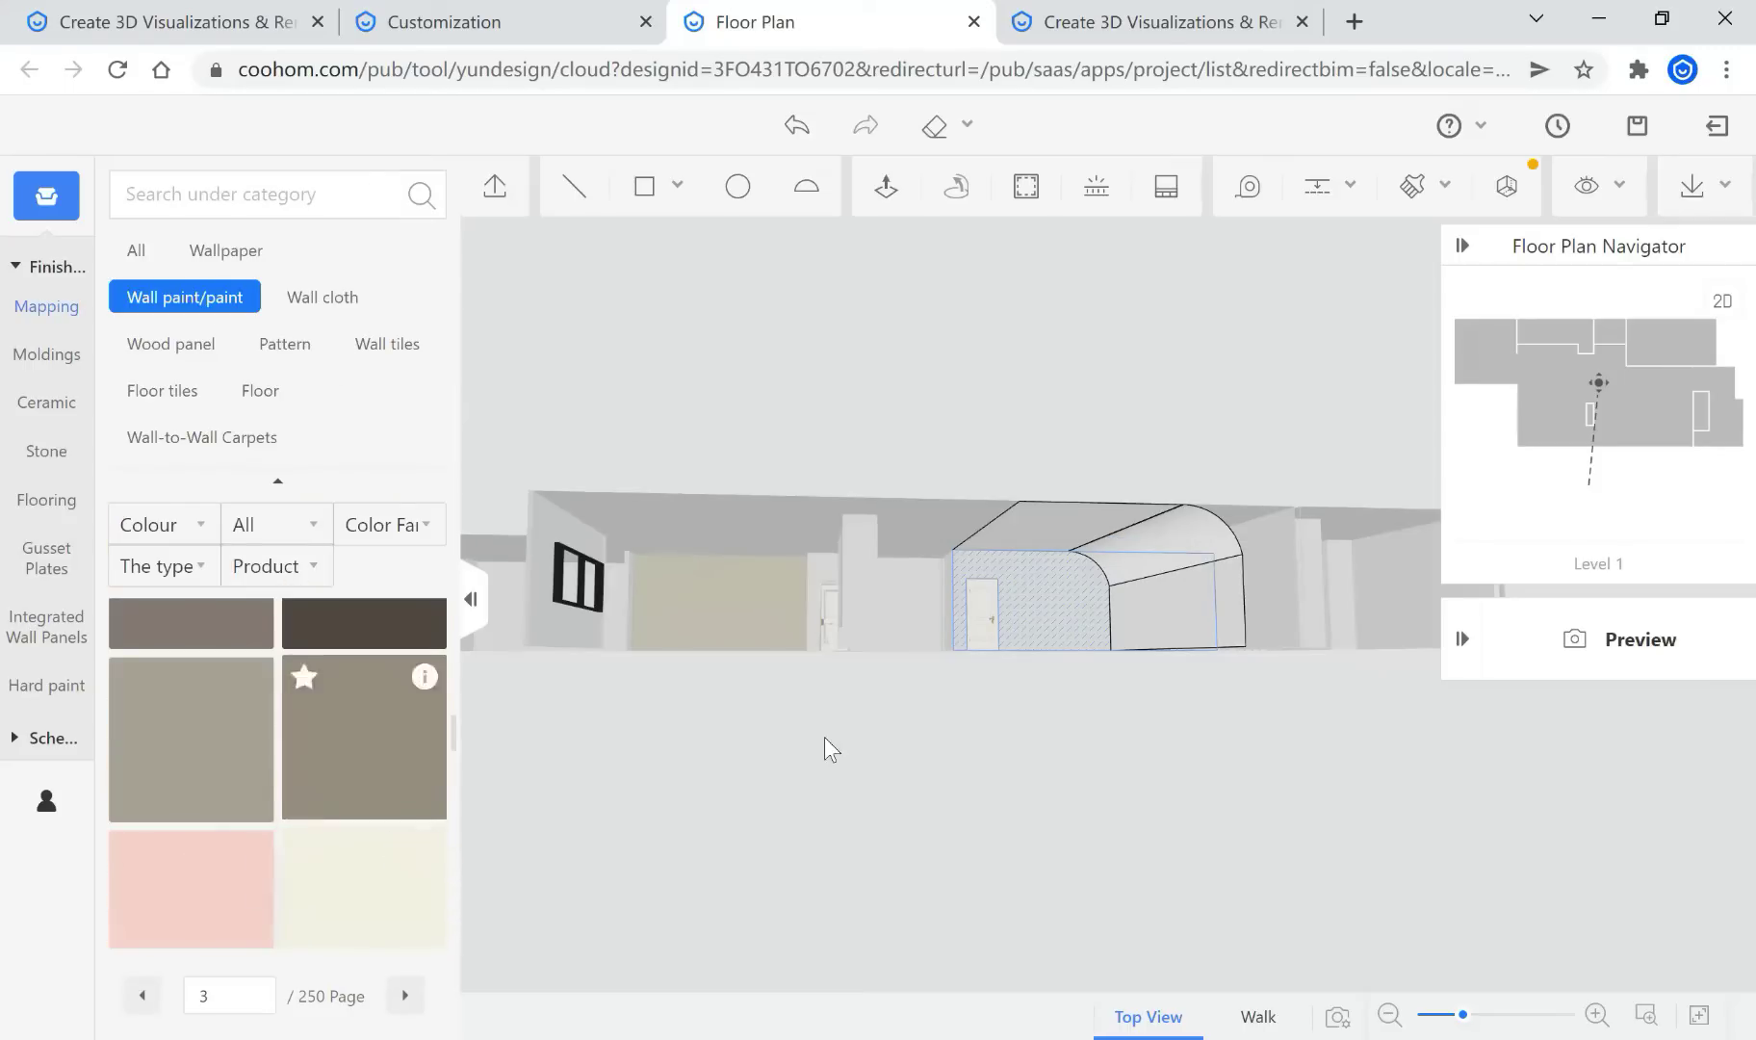
pyautogui.click(1158, 619)
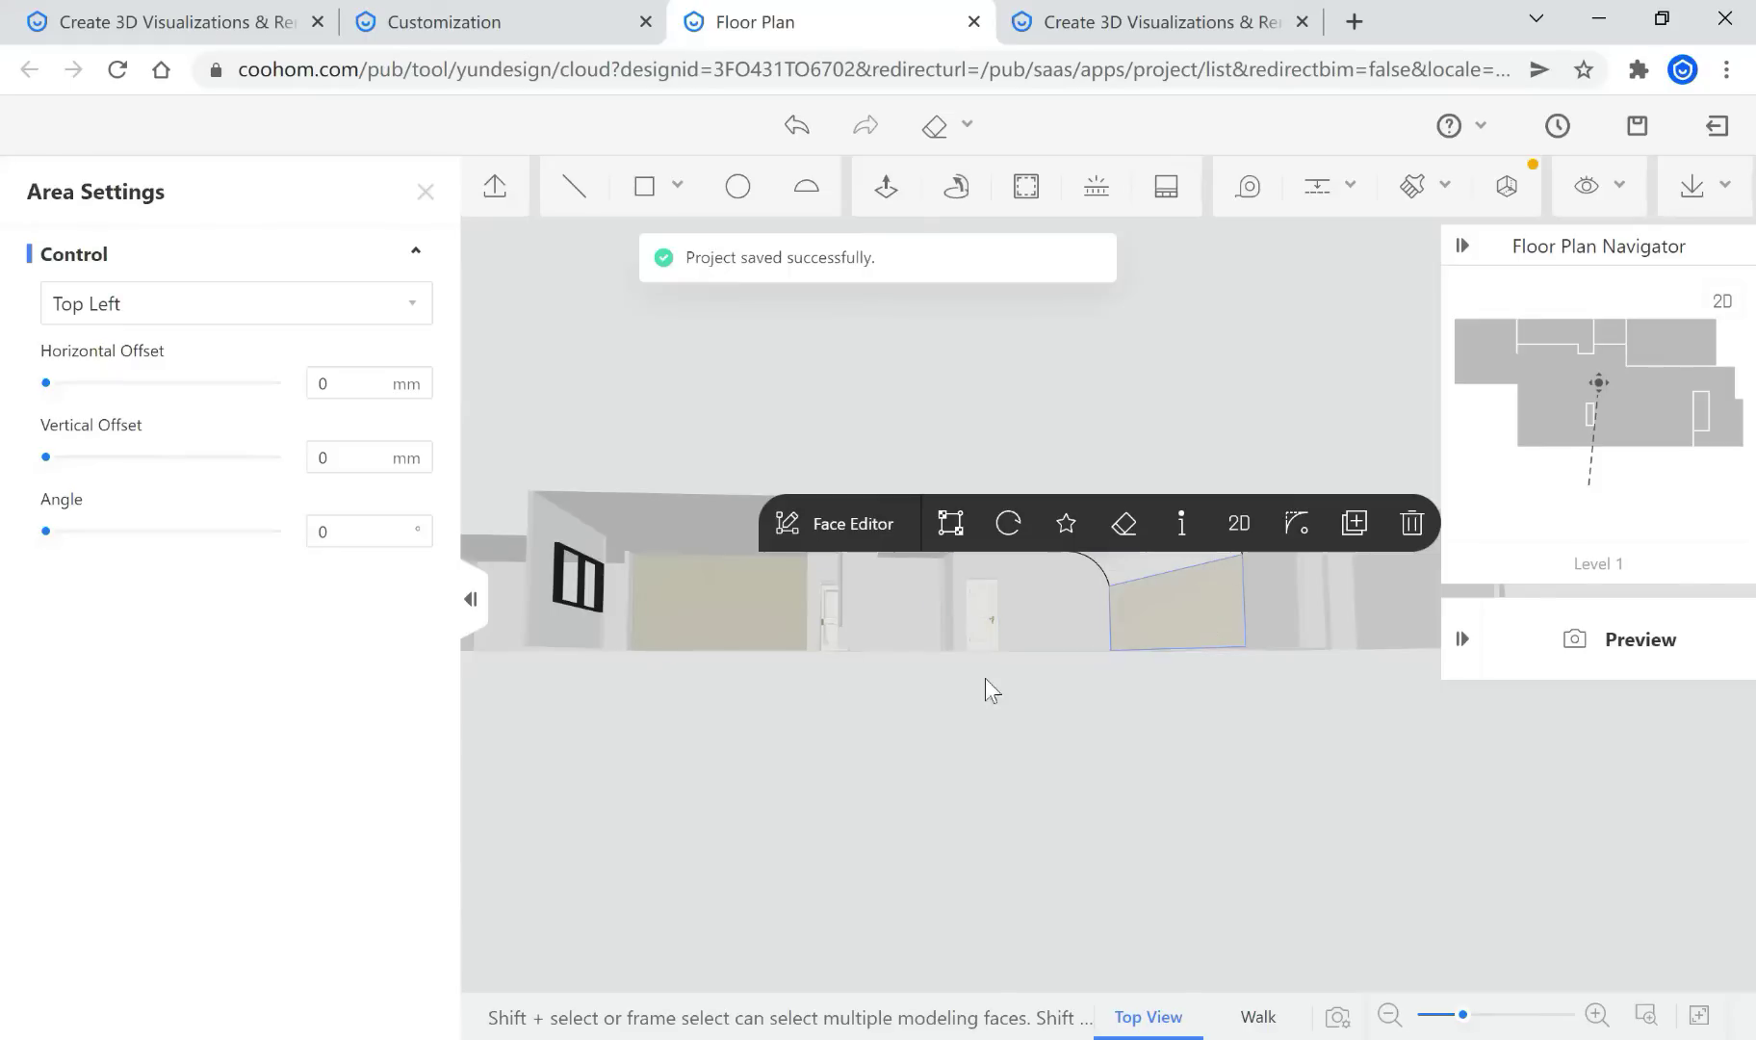
pyautogui.click(424, 192)
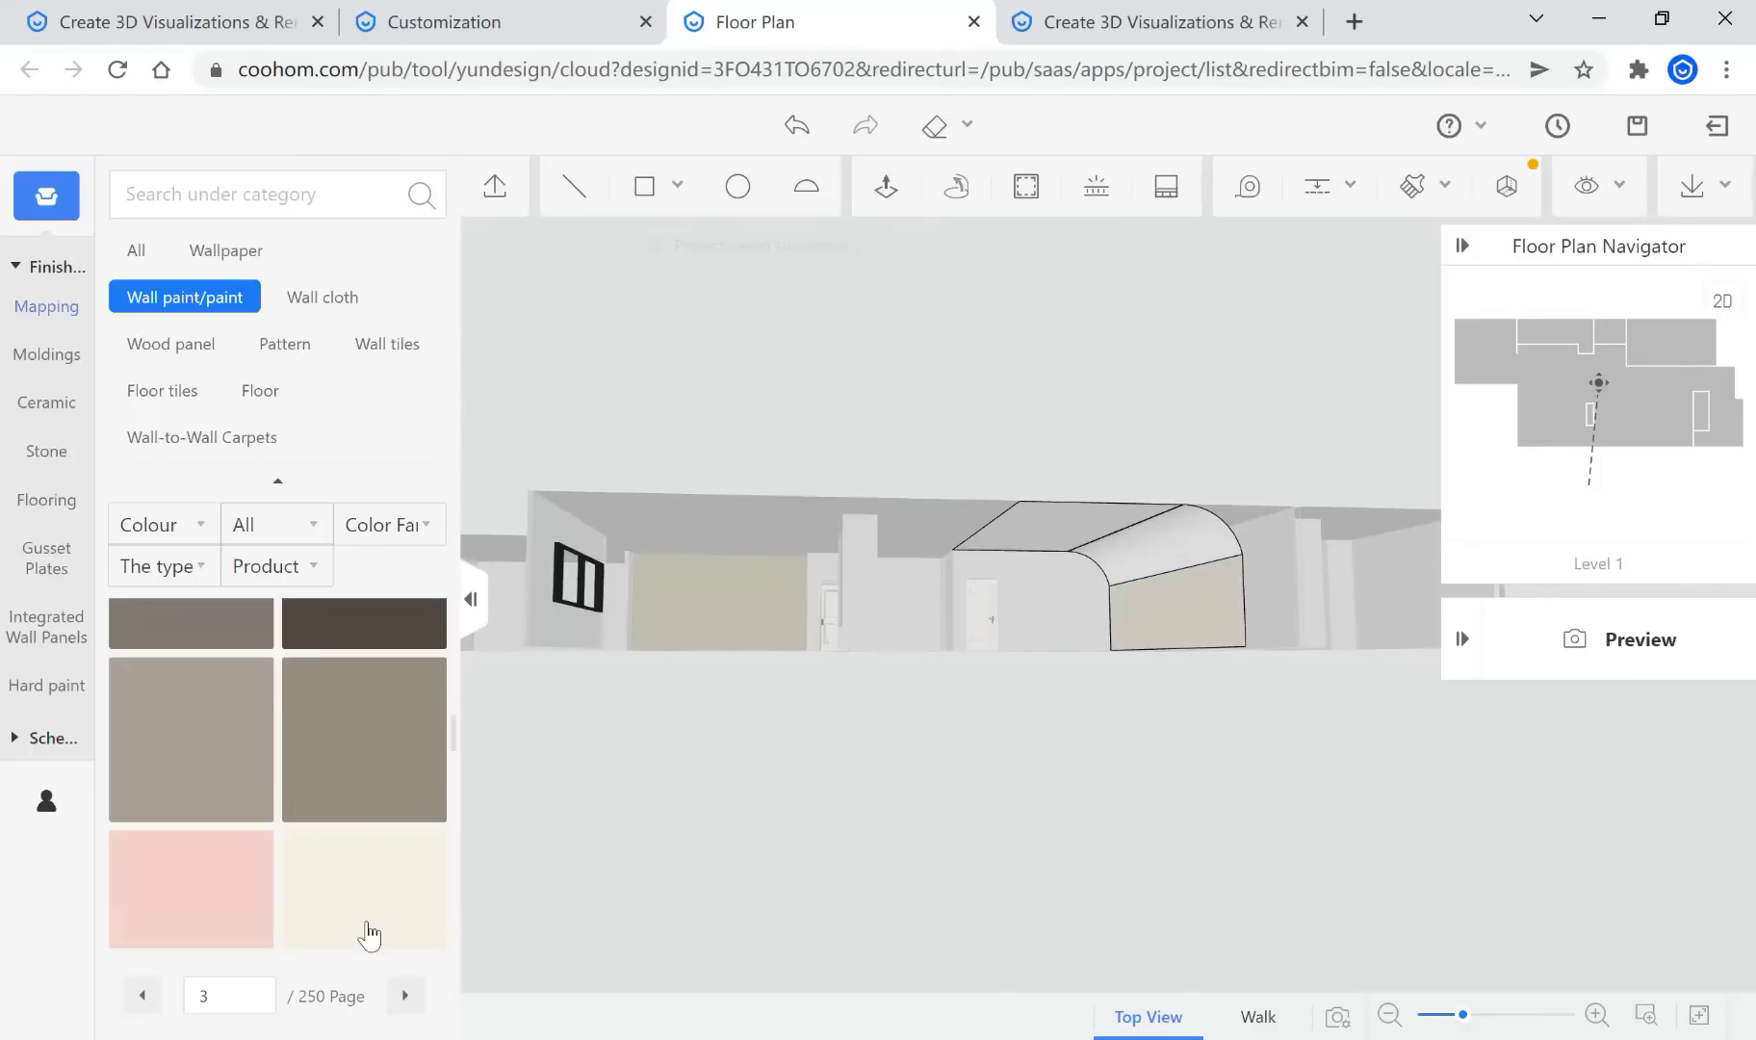
# Apply the same cream paint to the shell's curved face and the underside of its flat top
pyautogui.click(1155, 545)
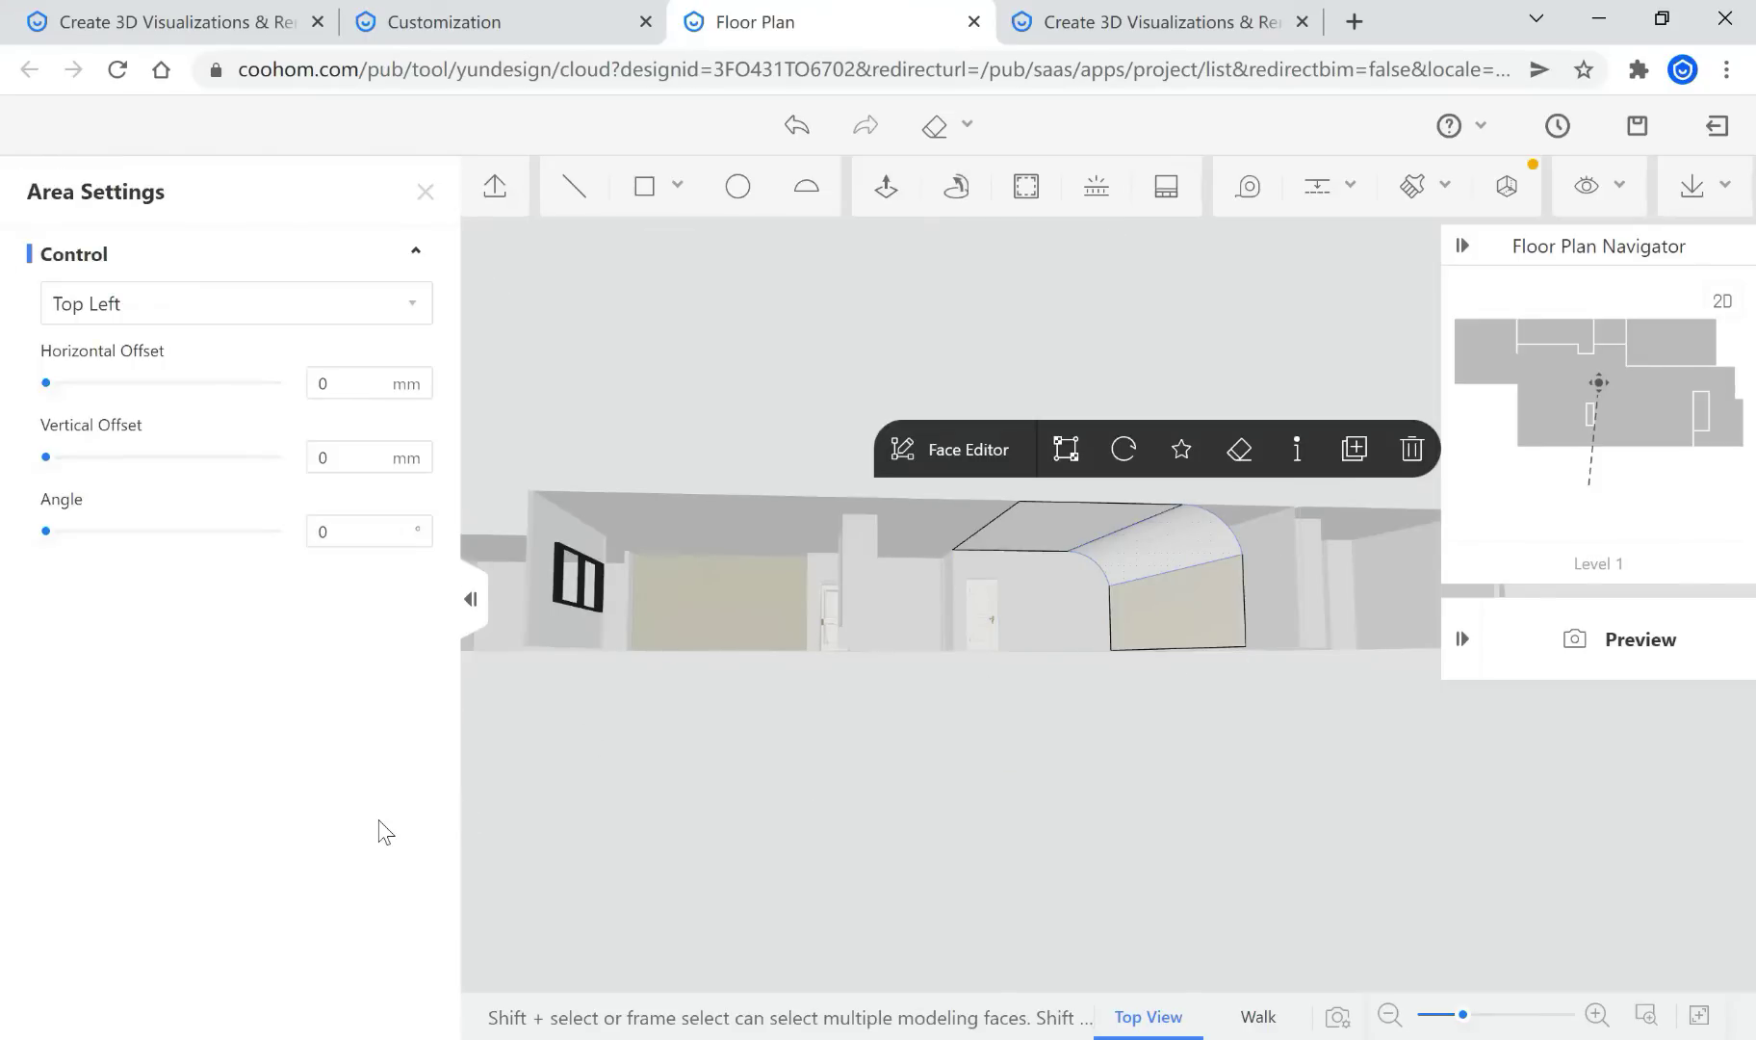
pyautogui.click(425, 192)
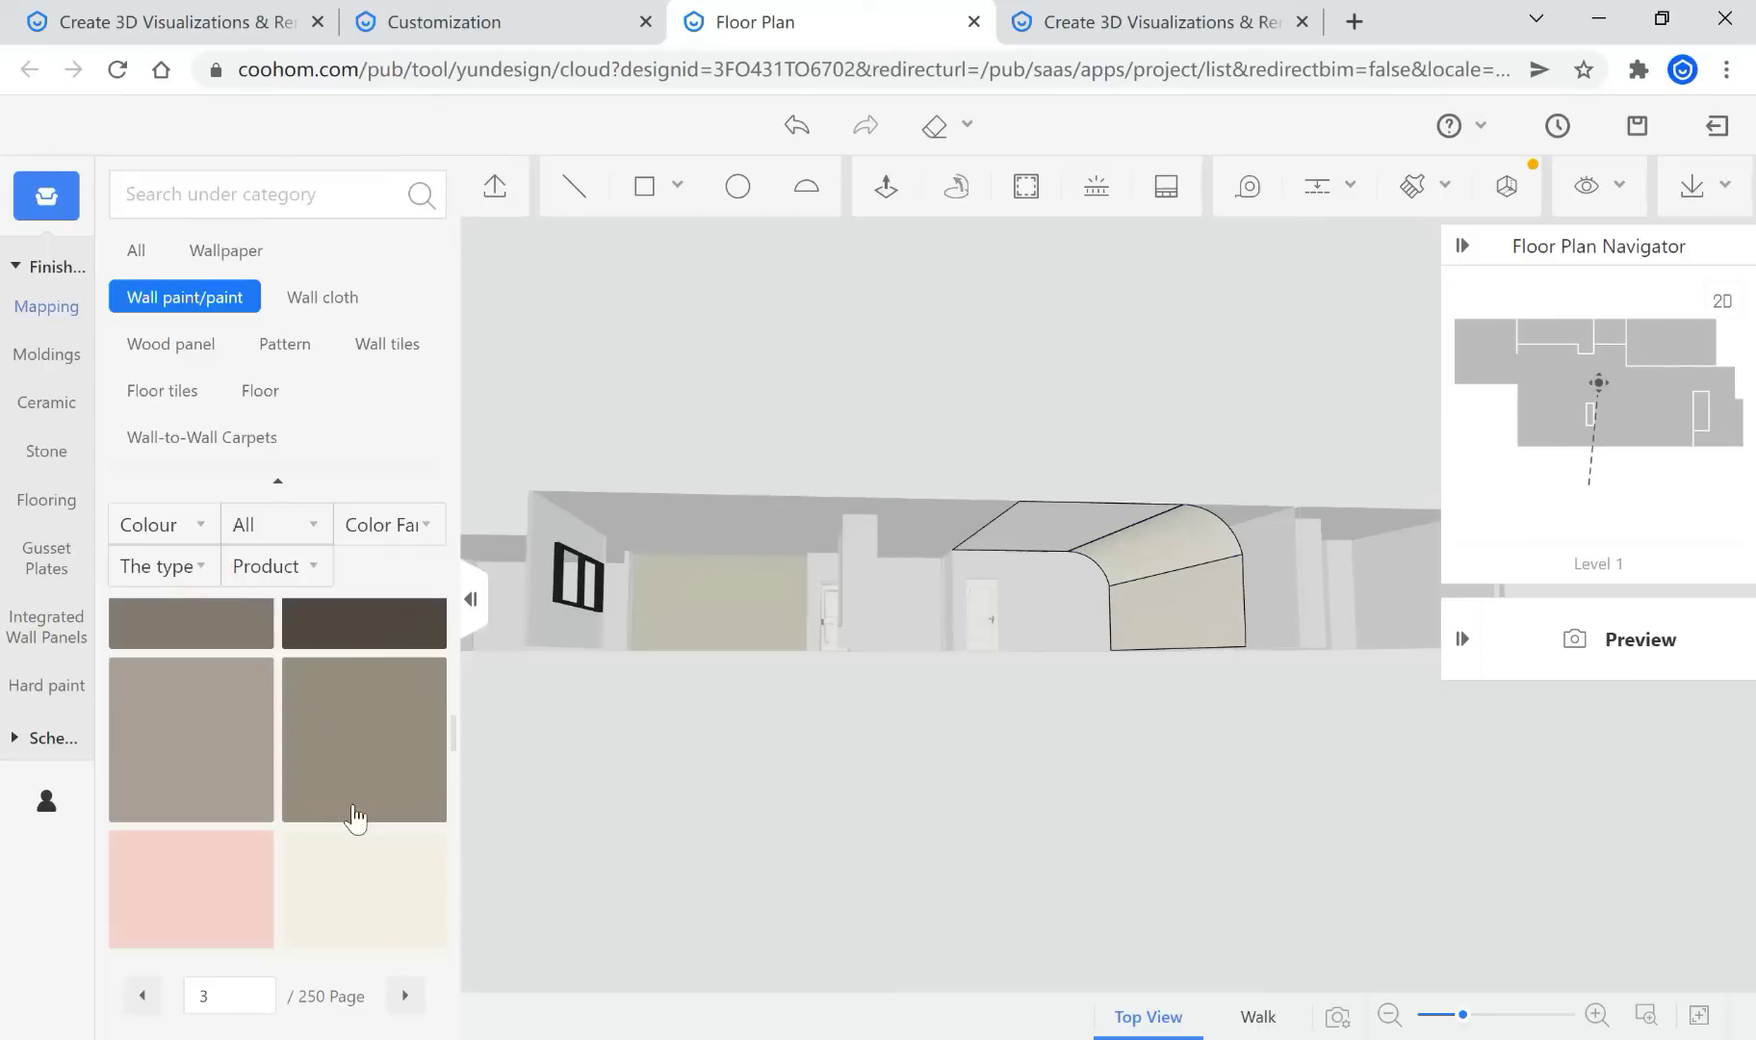
pyautogui.click(1056, 522)
pyautogui.scroll(4, 1301, 688)
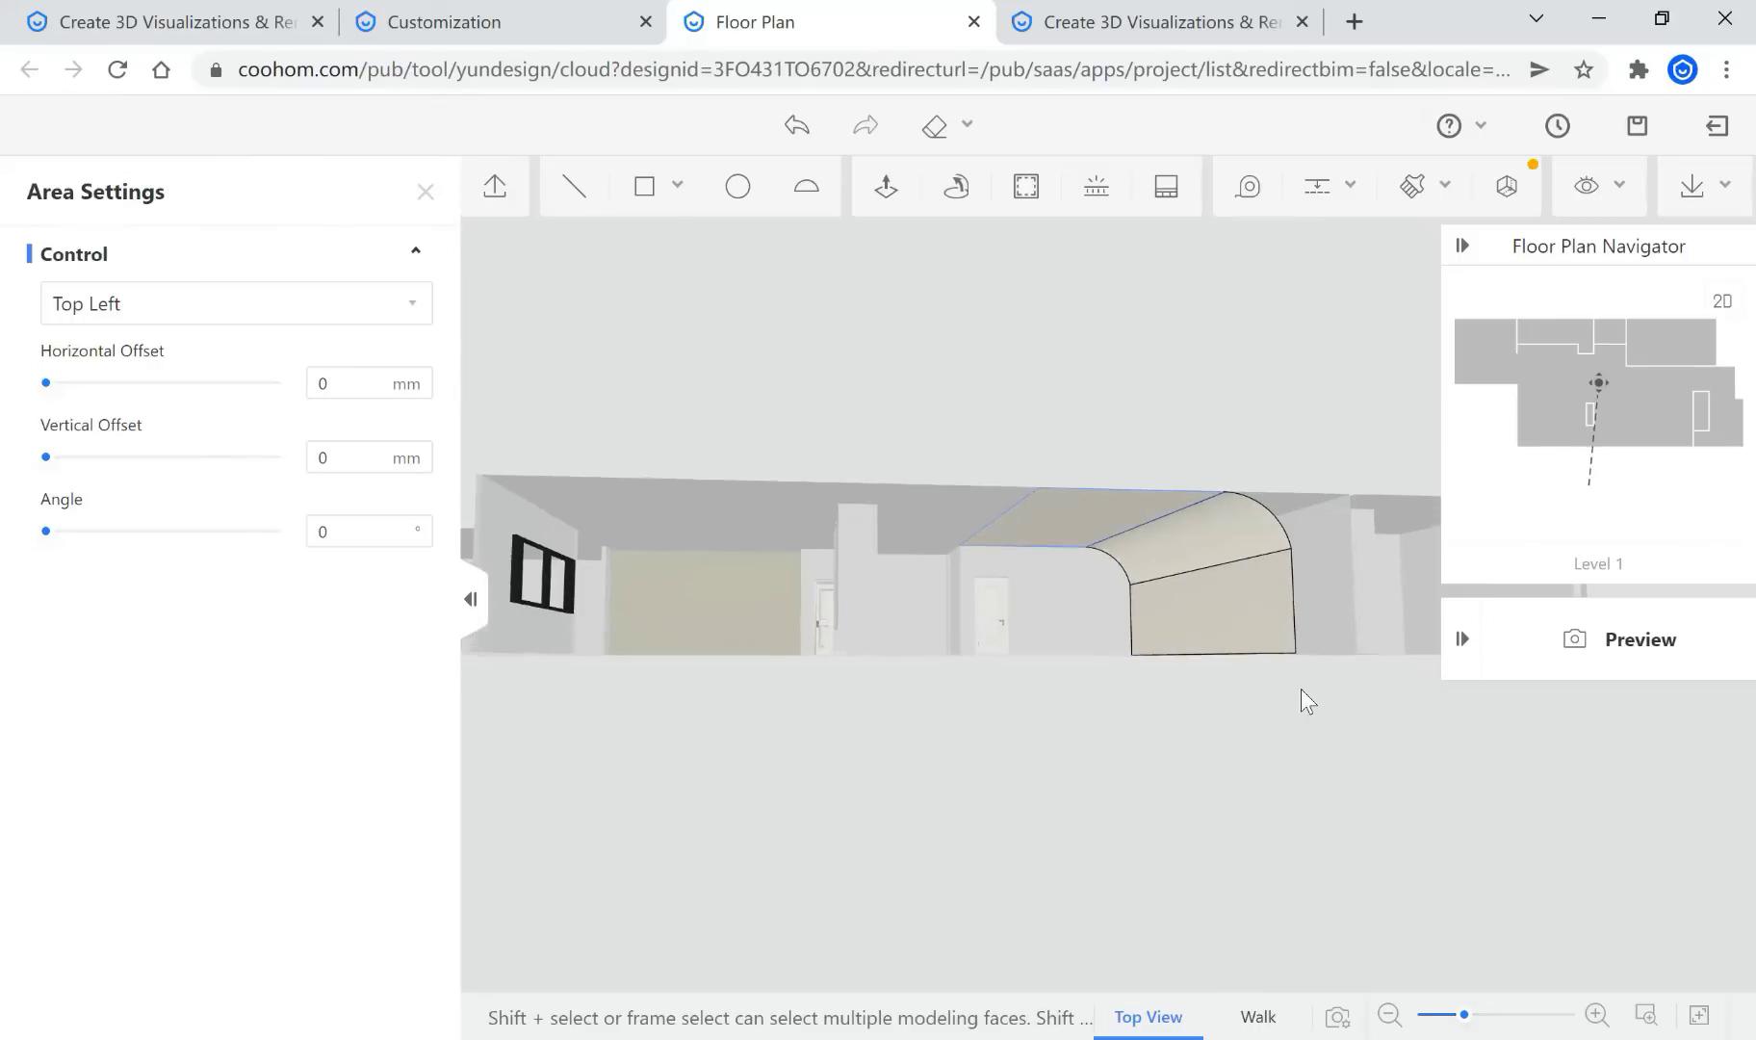
# Examine the painted shell and the rest of the floor plan from above and from different sides
pyautogui.moveTo(1301, 688); pyautogui.dragTo(1156, 697)
pyautogui.scroll(-3, 934, 630)
pyautogui.moveTo(934, 629); pyautogui.dragTo(1132, 544)
pyautogui.moveTo(968, 517); pyautogui.dragTo(924, 636)
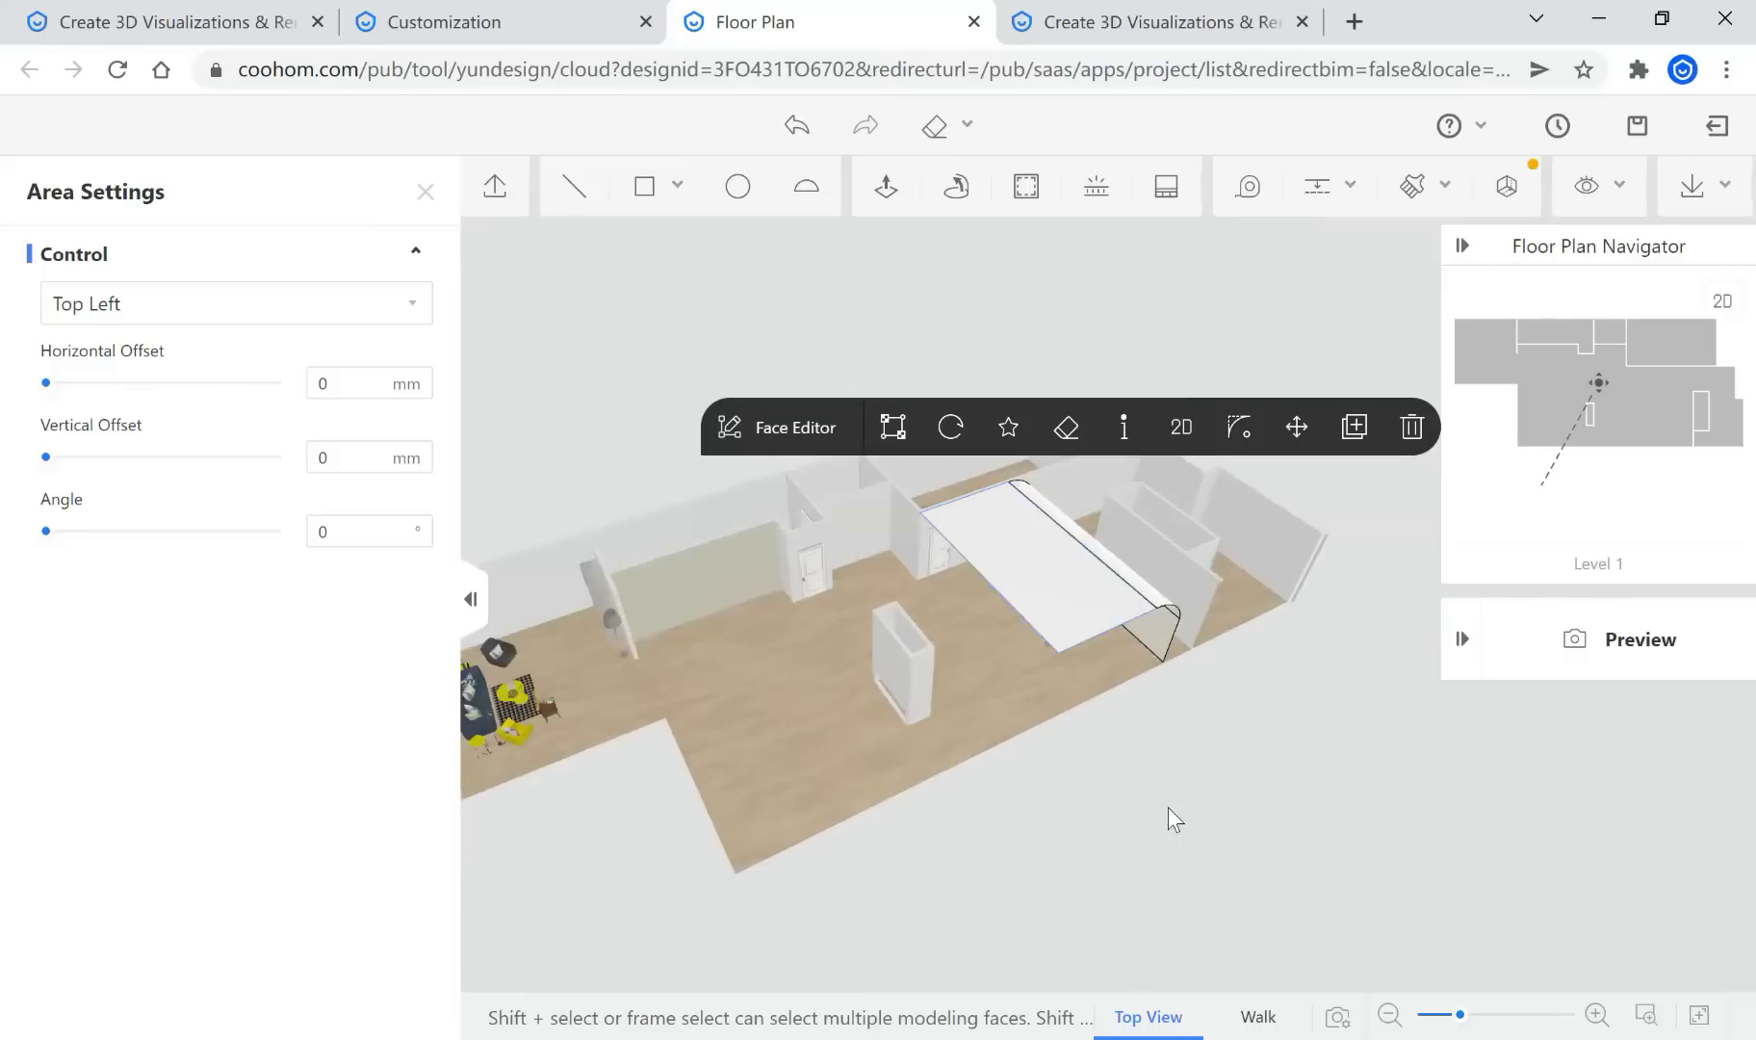
pyautogui.click(1168, 807)
pyautogui.moveTo(1106, 735); pyautogui.dragTo(1021, 744)
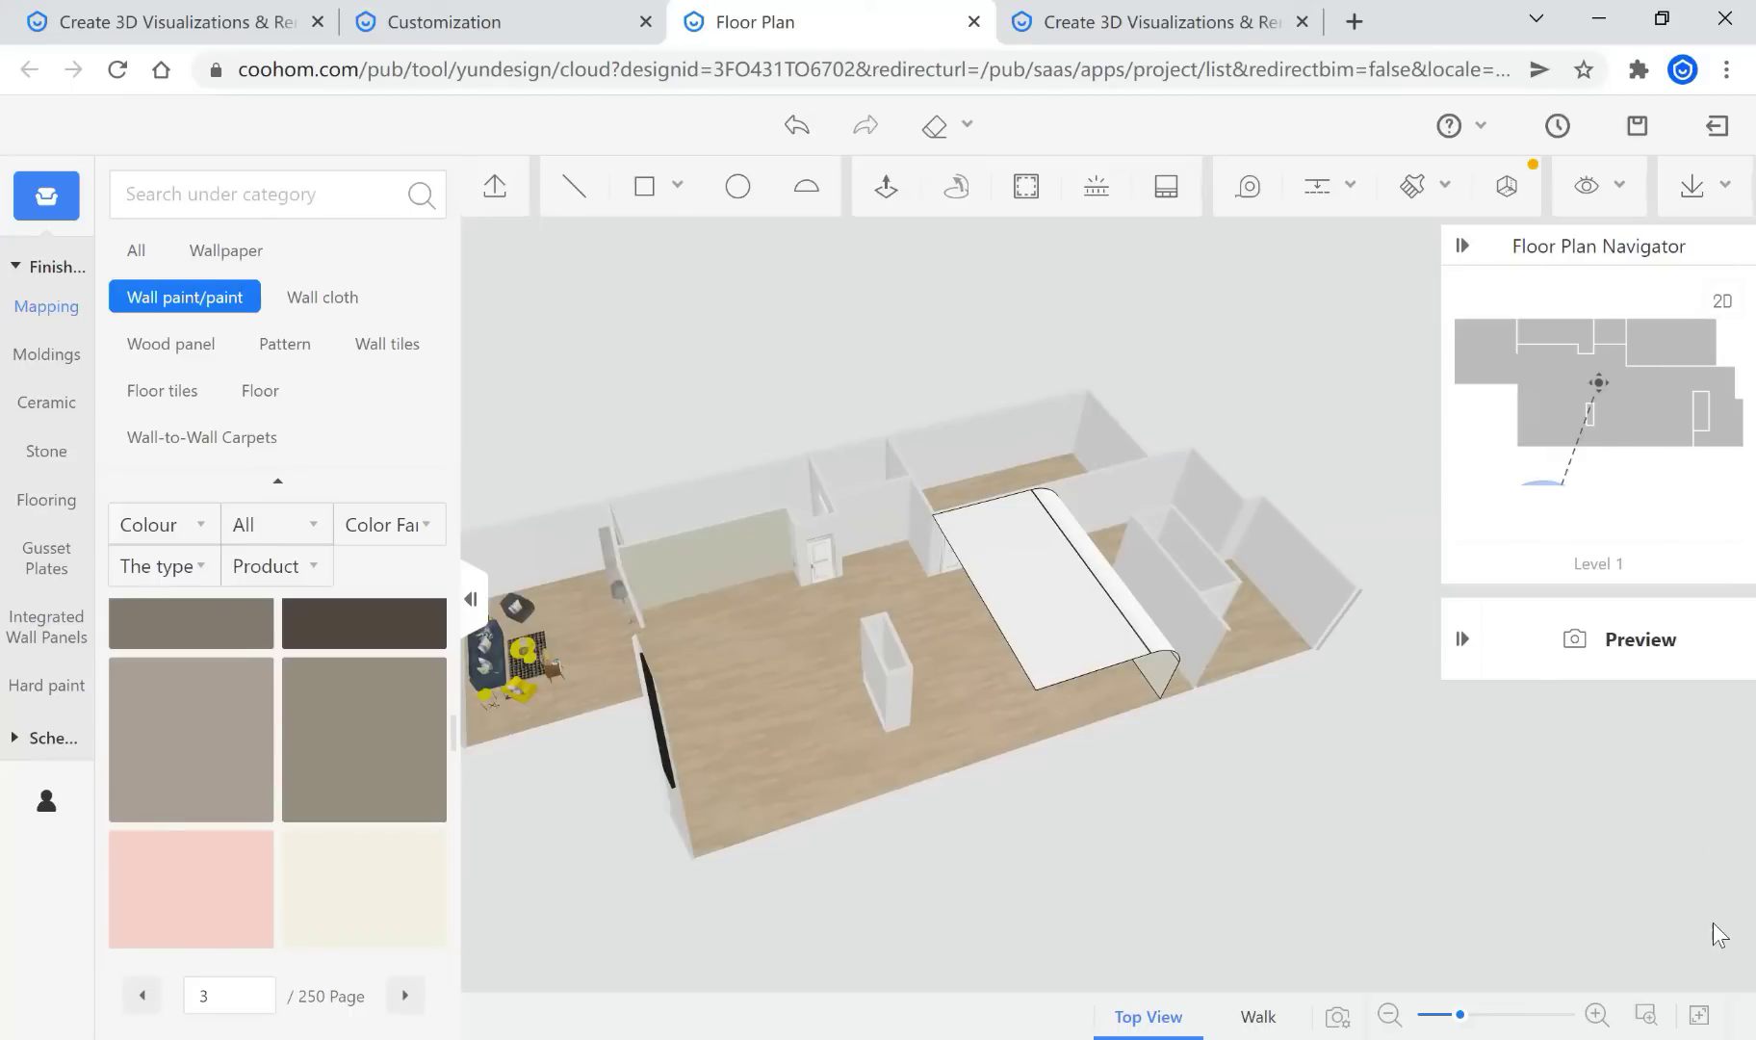
pyautogui.moveTo(1302, 830); pyautogui.dragTo(972, 722)
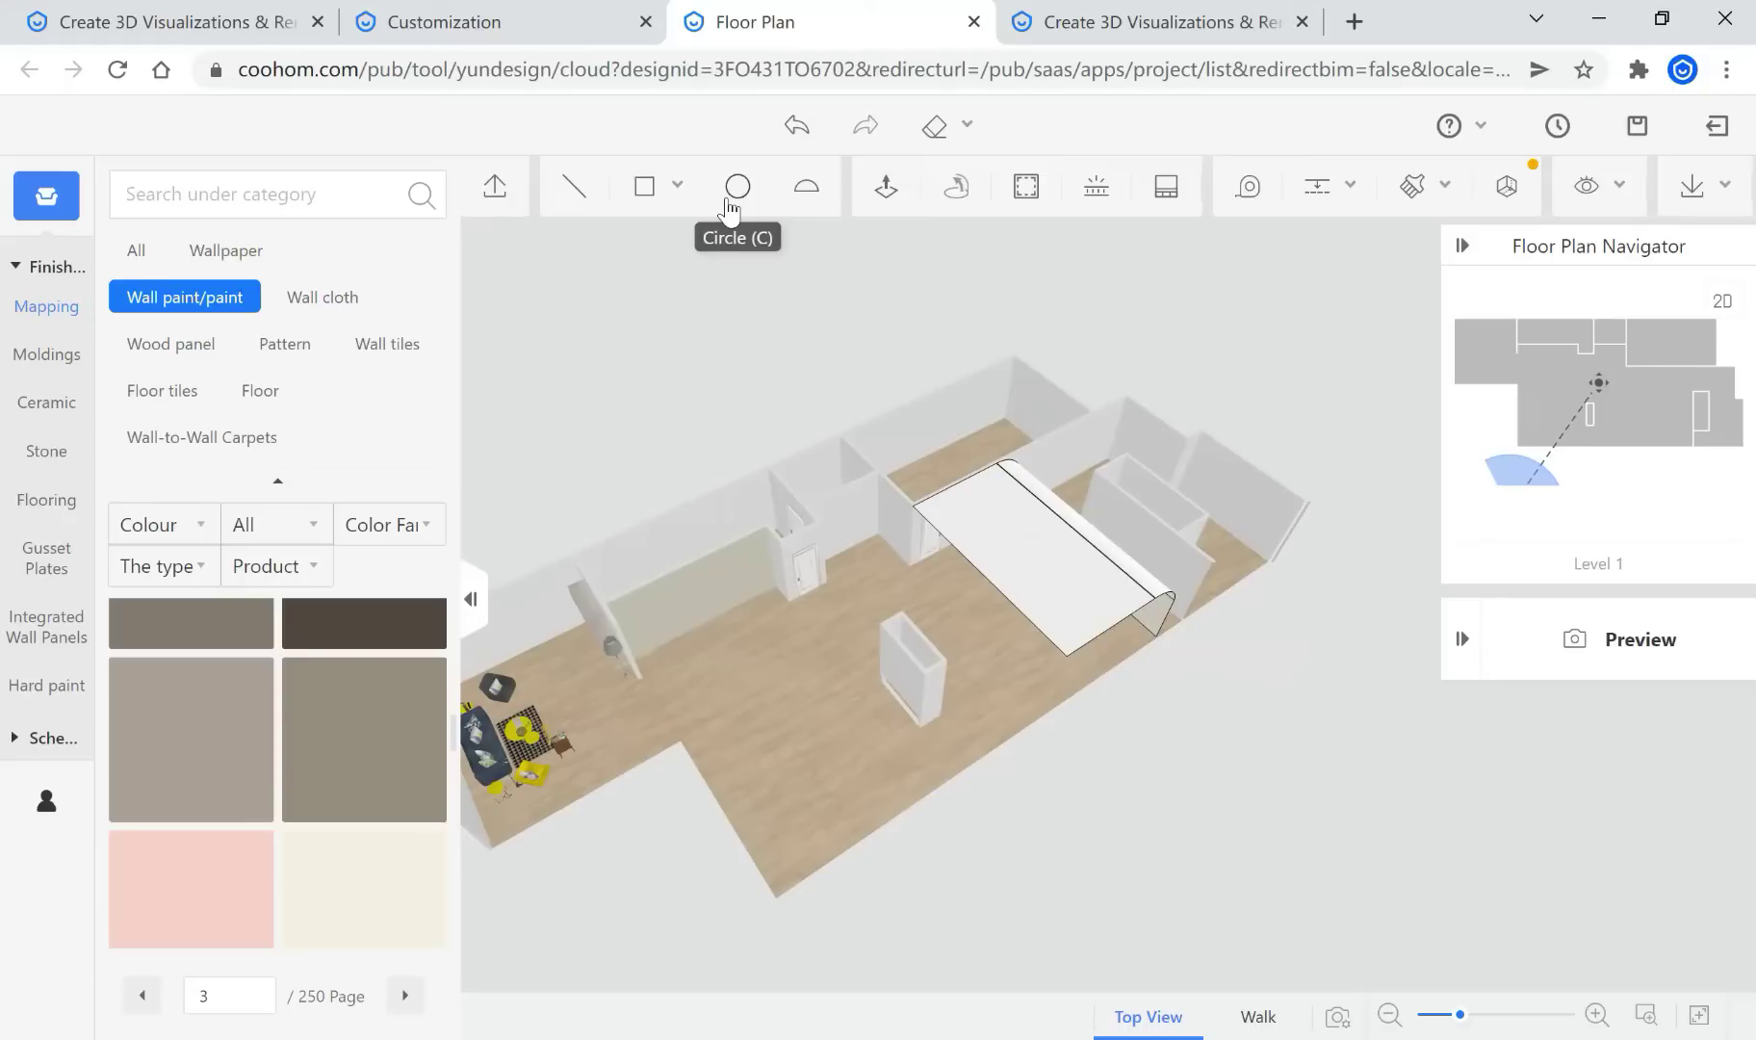
pyautogui.click(1028, 190)
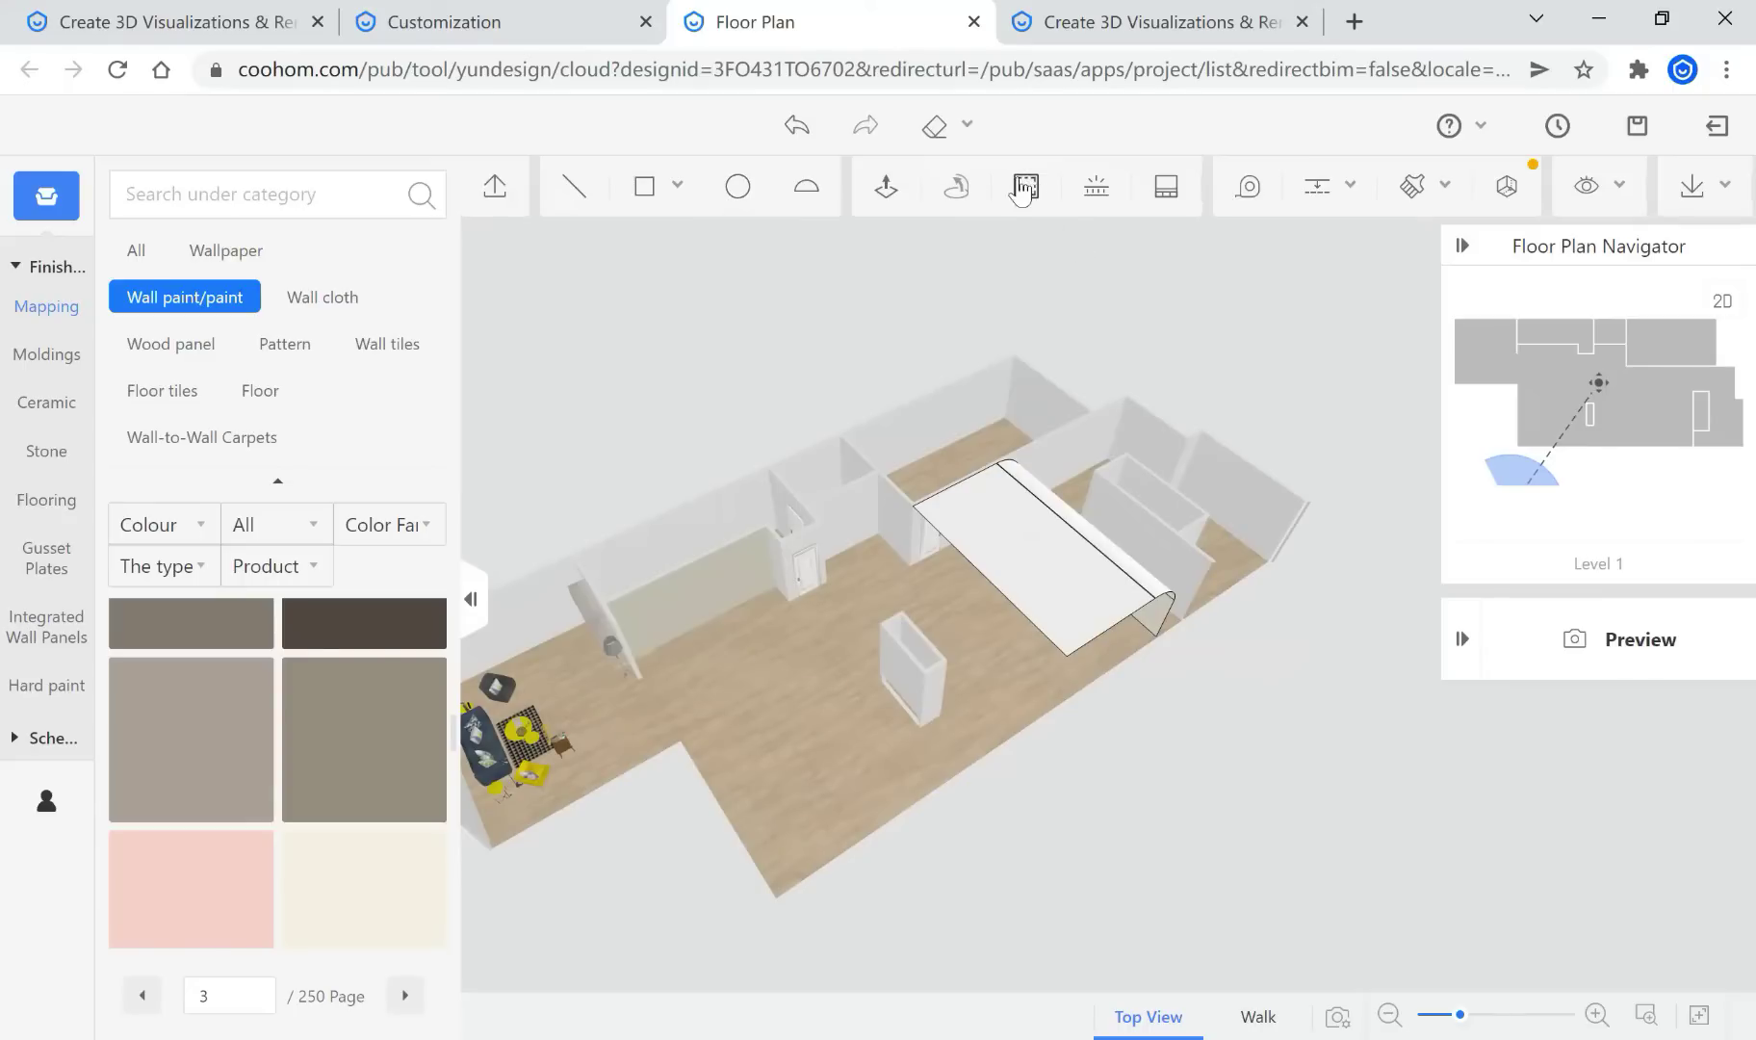
pyautogui.click(1054, 577)
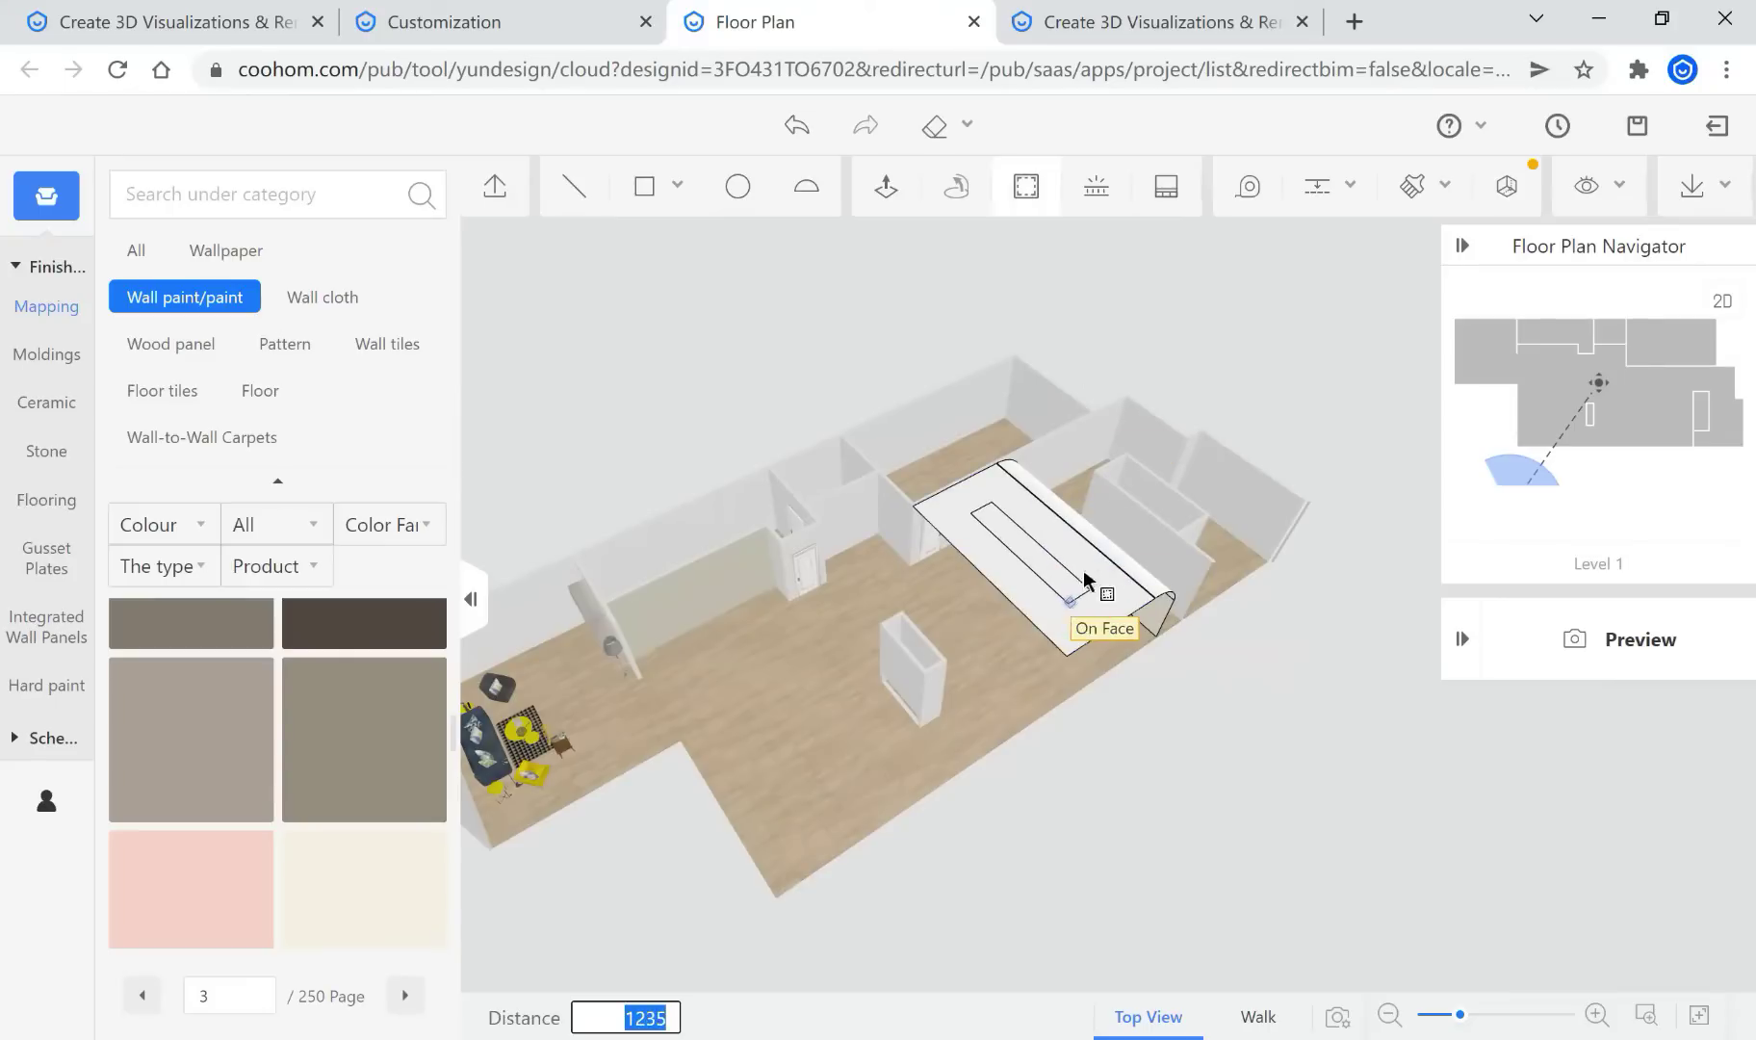
pyautogui.press('Escape')
# Add a Light Strip around the edges of the shell's flat top, with the light slot on at 200% brightness, 160 mm wide and 100 mm high
pyautogui.click(1098, 193)
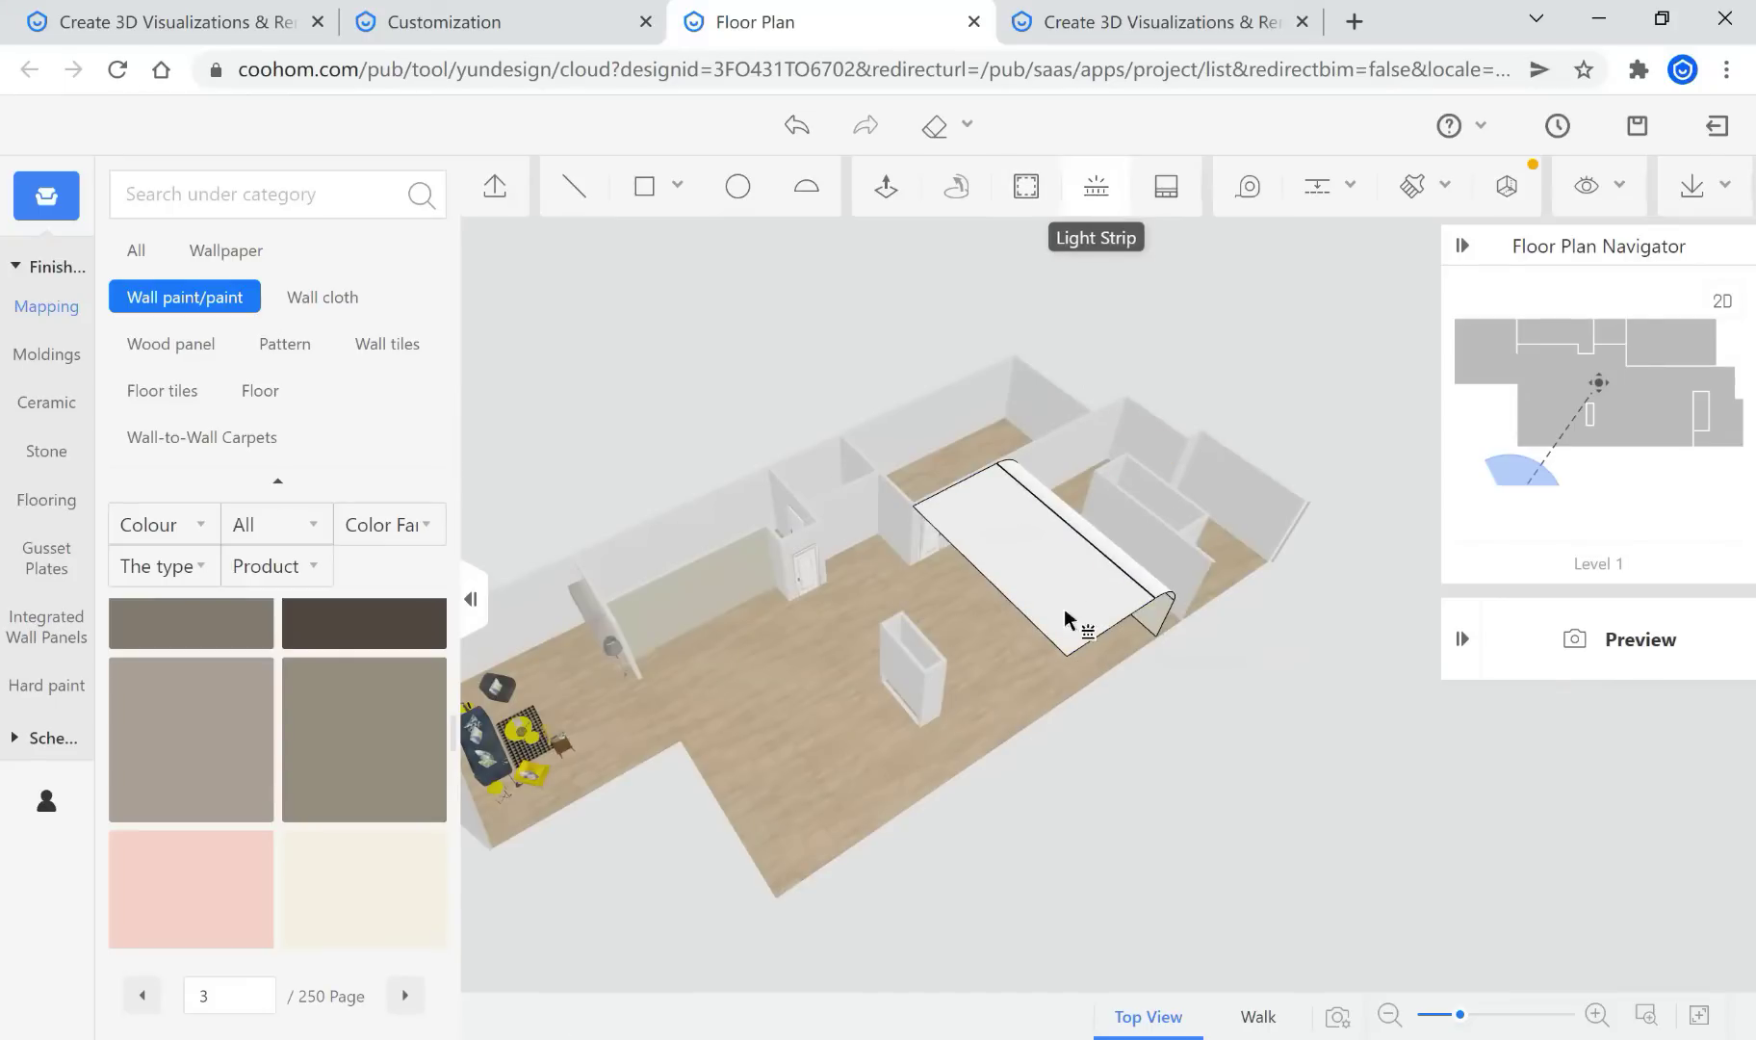
pyautogui.click(1069, 615)
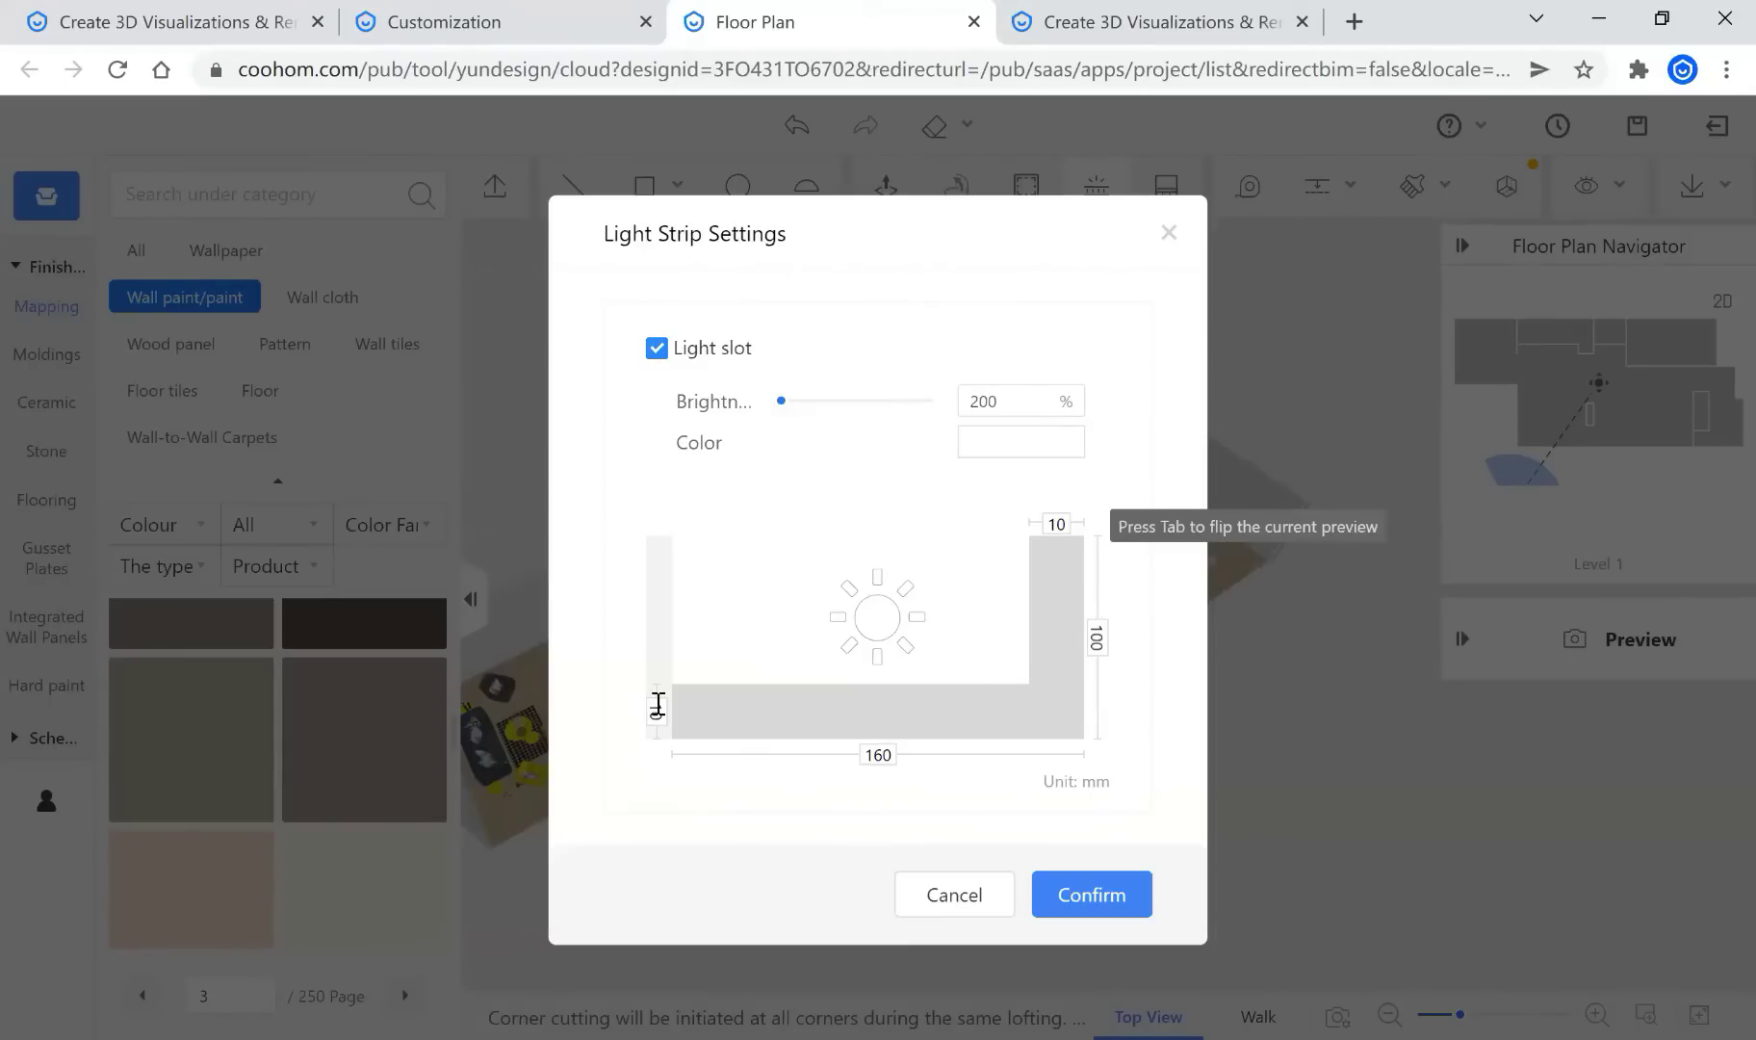
pyautogui.click(1093, 896)
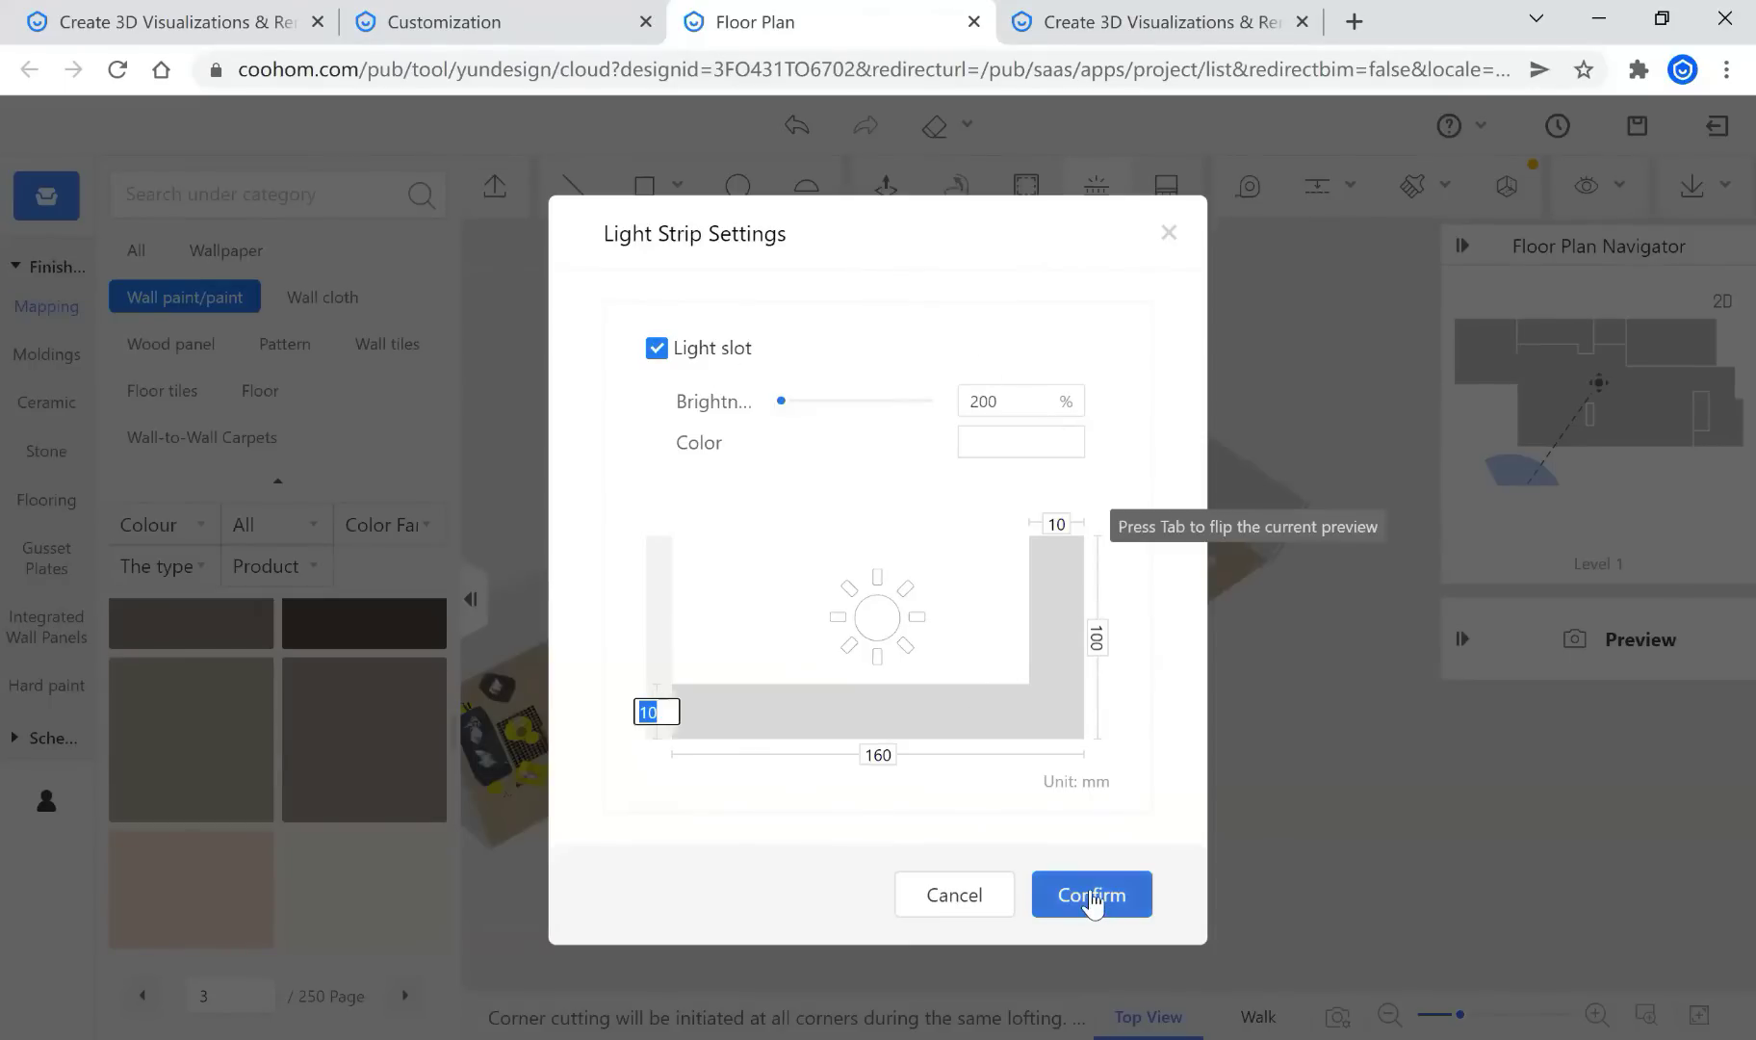
pyautogui.click(1022, 580)
# Examine the light strip along the shell's flat top from below, close up and from above
pyautogui.moveTo(1247, 707); pyautogui.dragTo(1097, 589)
pyautogui.scroll(3, 1072, 556)
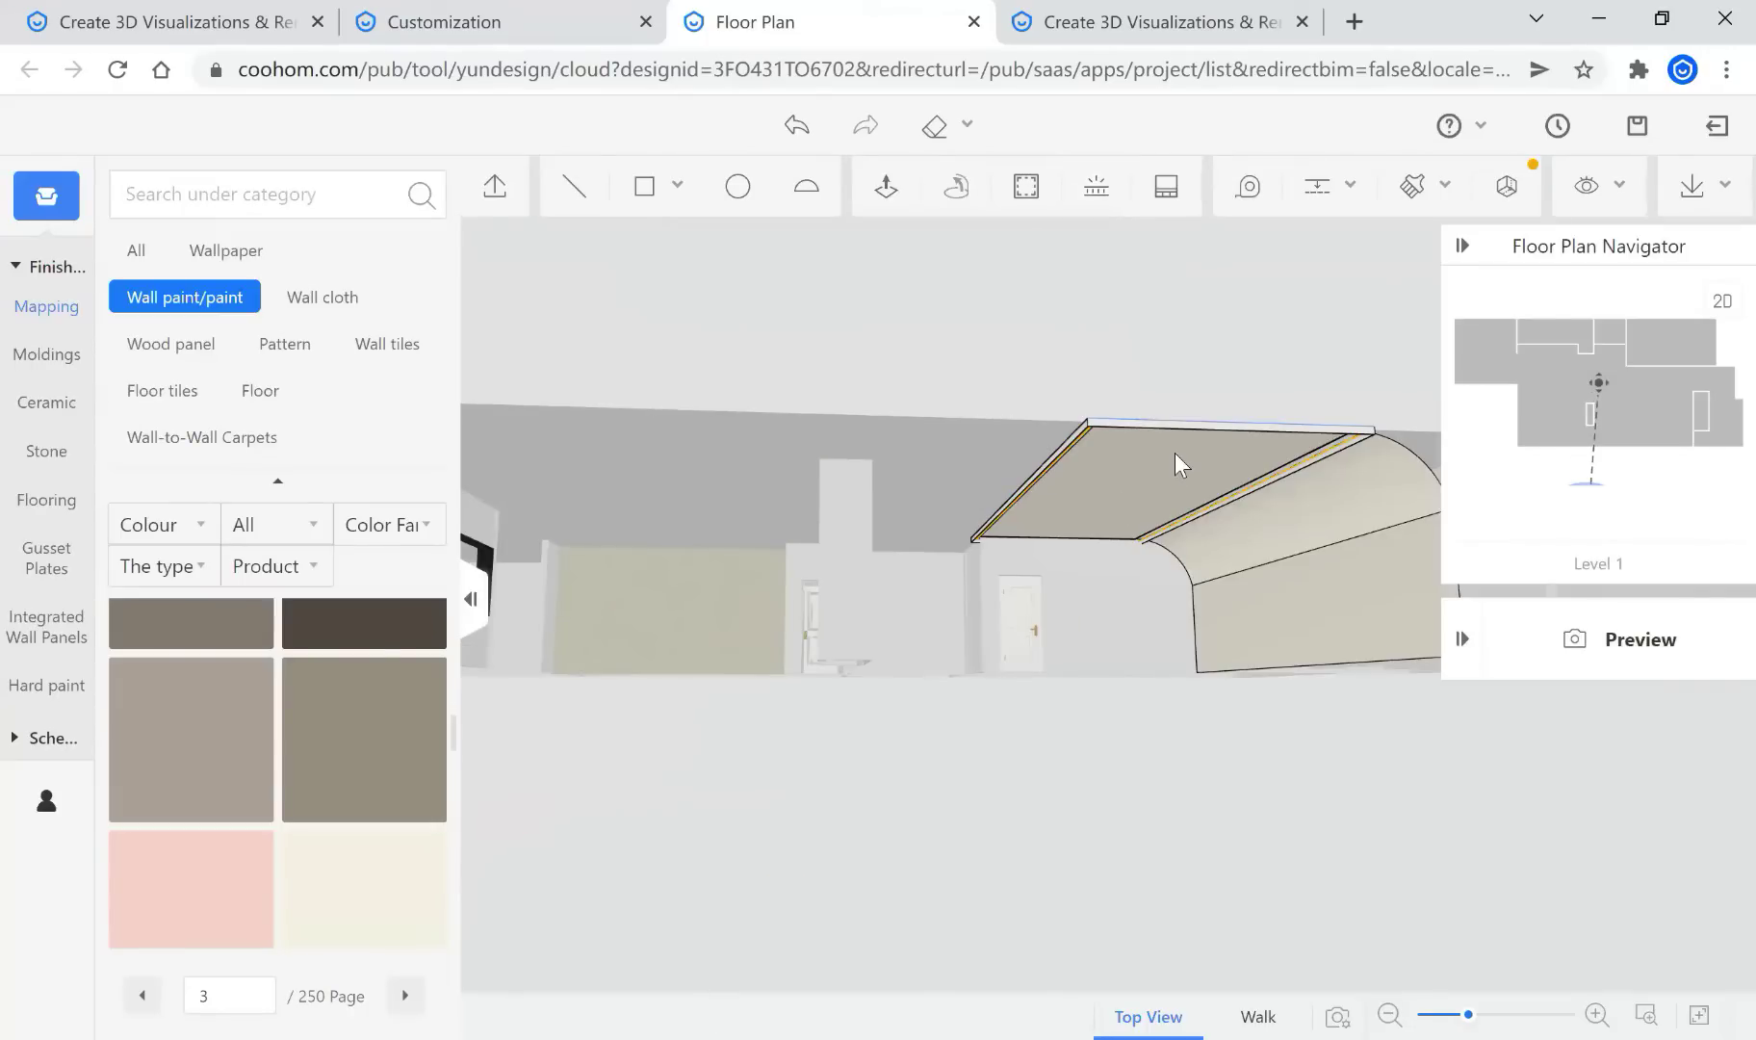
pyautogui.moveTo(1182, 465); pyautogui.dragTo(1098, 479)
pyautogui.scroll(-3, 950, 545)
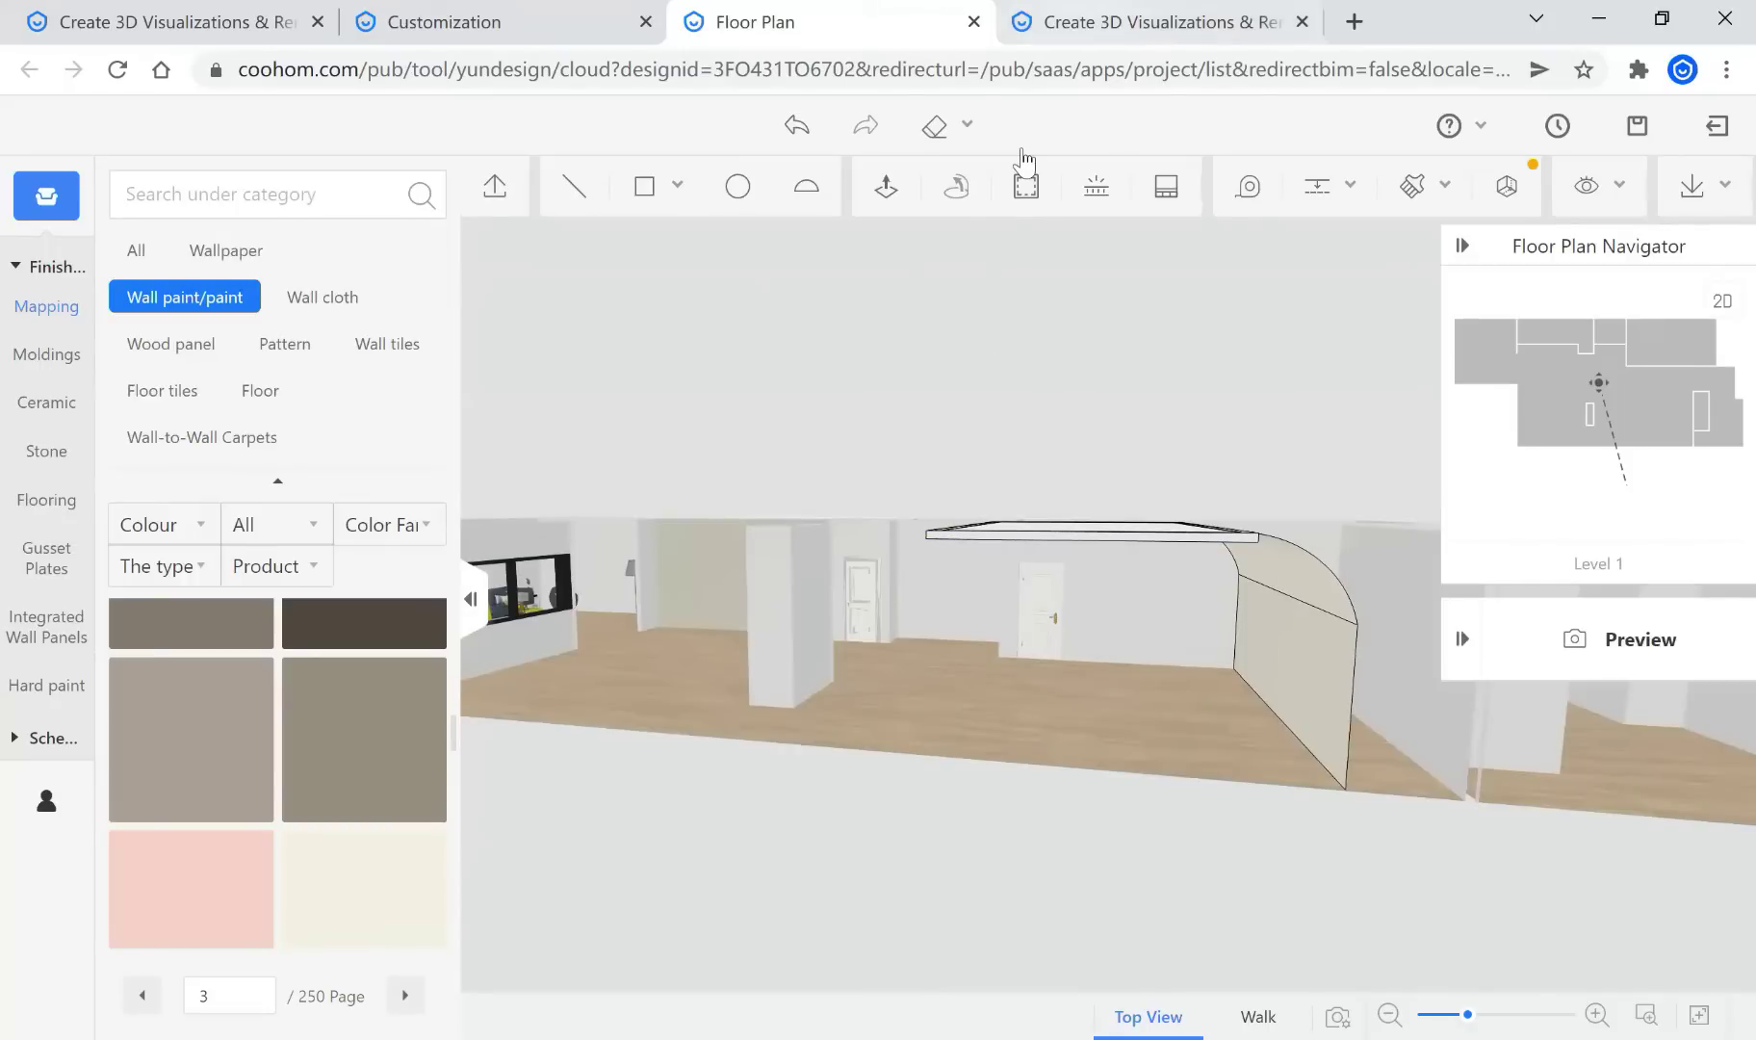
pyautogui.scroll(1, 1216, 476)
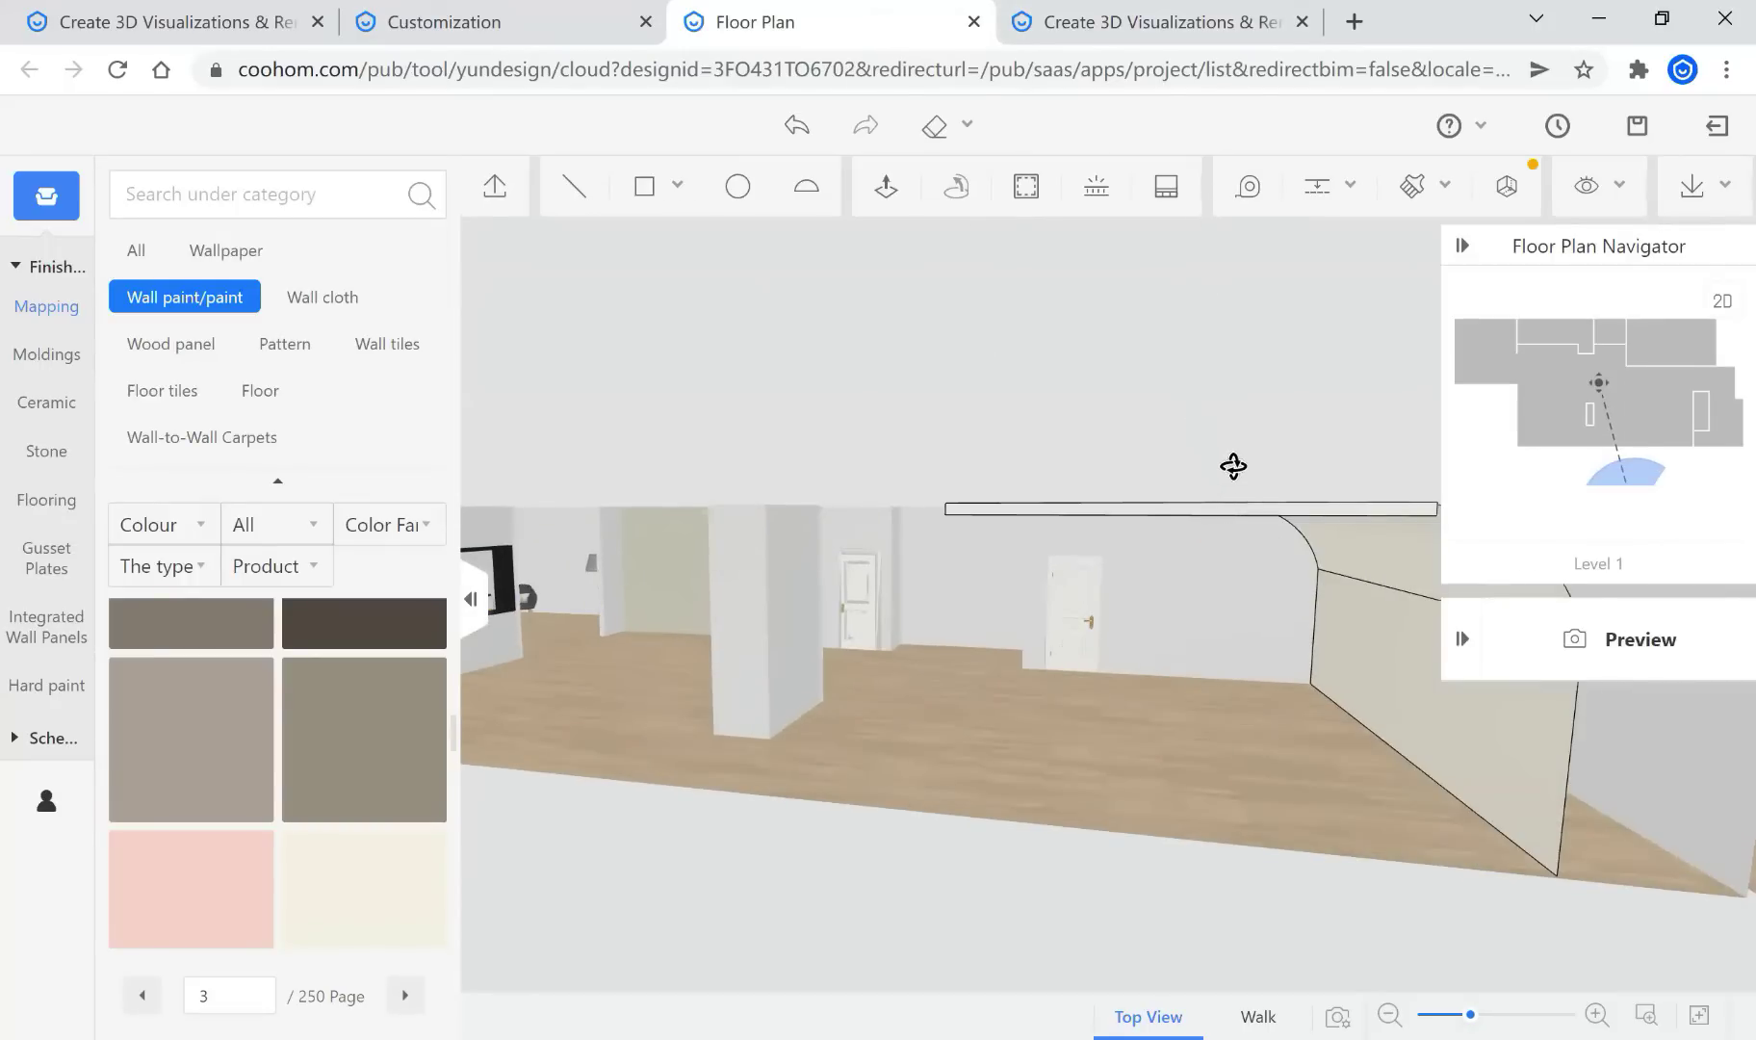
pyautogui.moveTo(1233, 466); pyautogui.dragTo(1234, 474, button='right')
pyautogui.scroll(1, 1234, 474)
pyautogui.moveTo(1101, 487); pyautogui.dragTo(919, 495, button='right')
pyautogui.scroll(-2, 1029, 456)
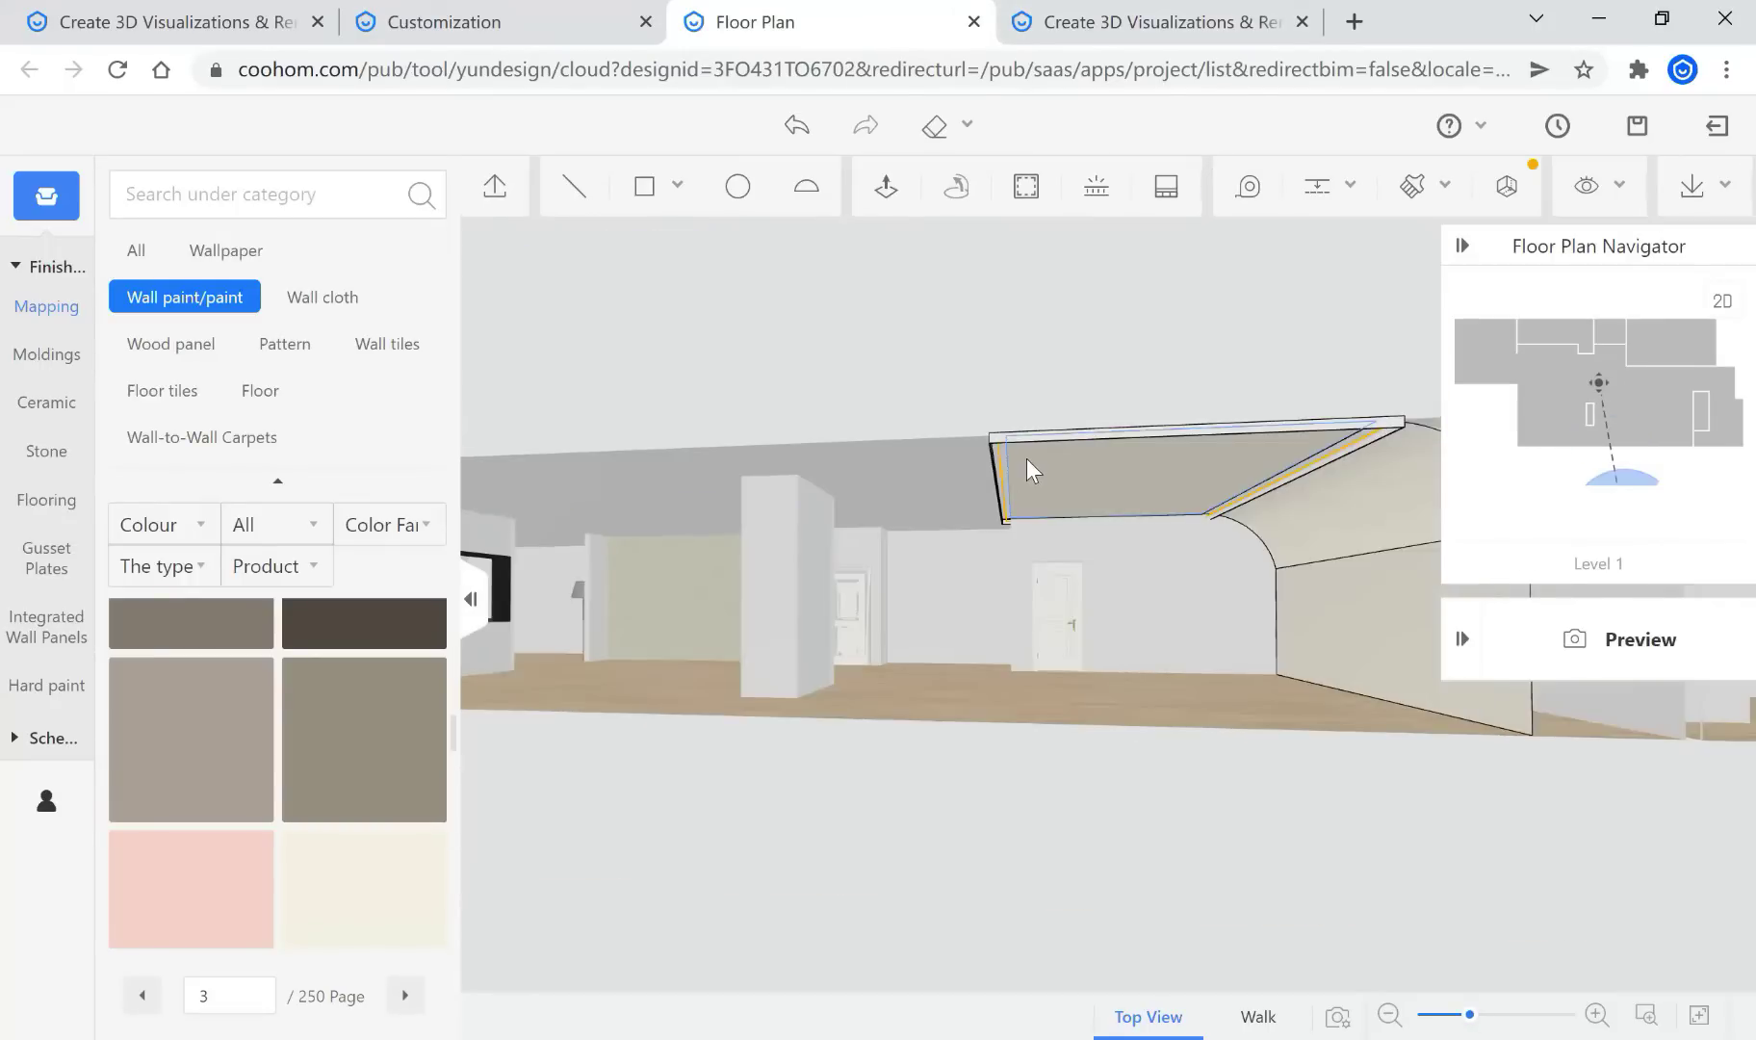
pyautogui.scroll(1, 1068, 448)
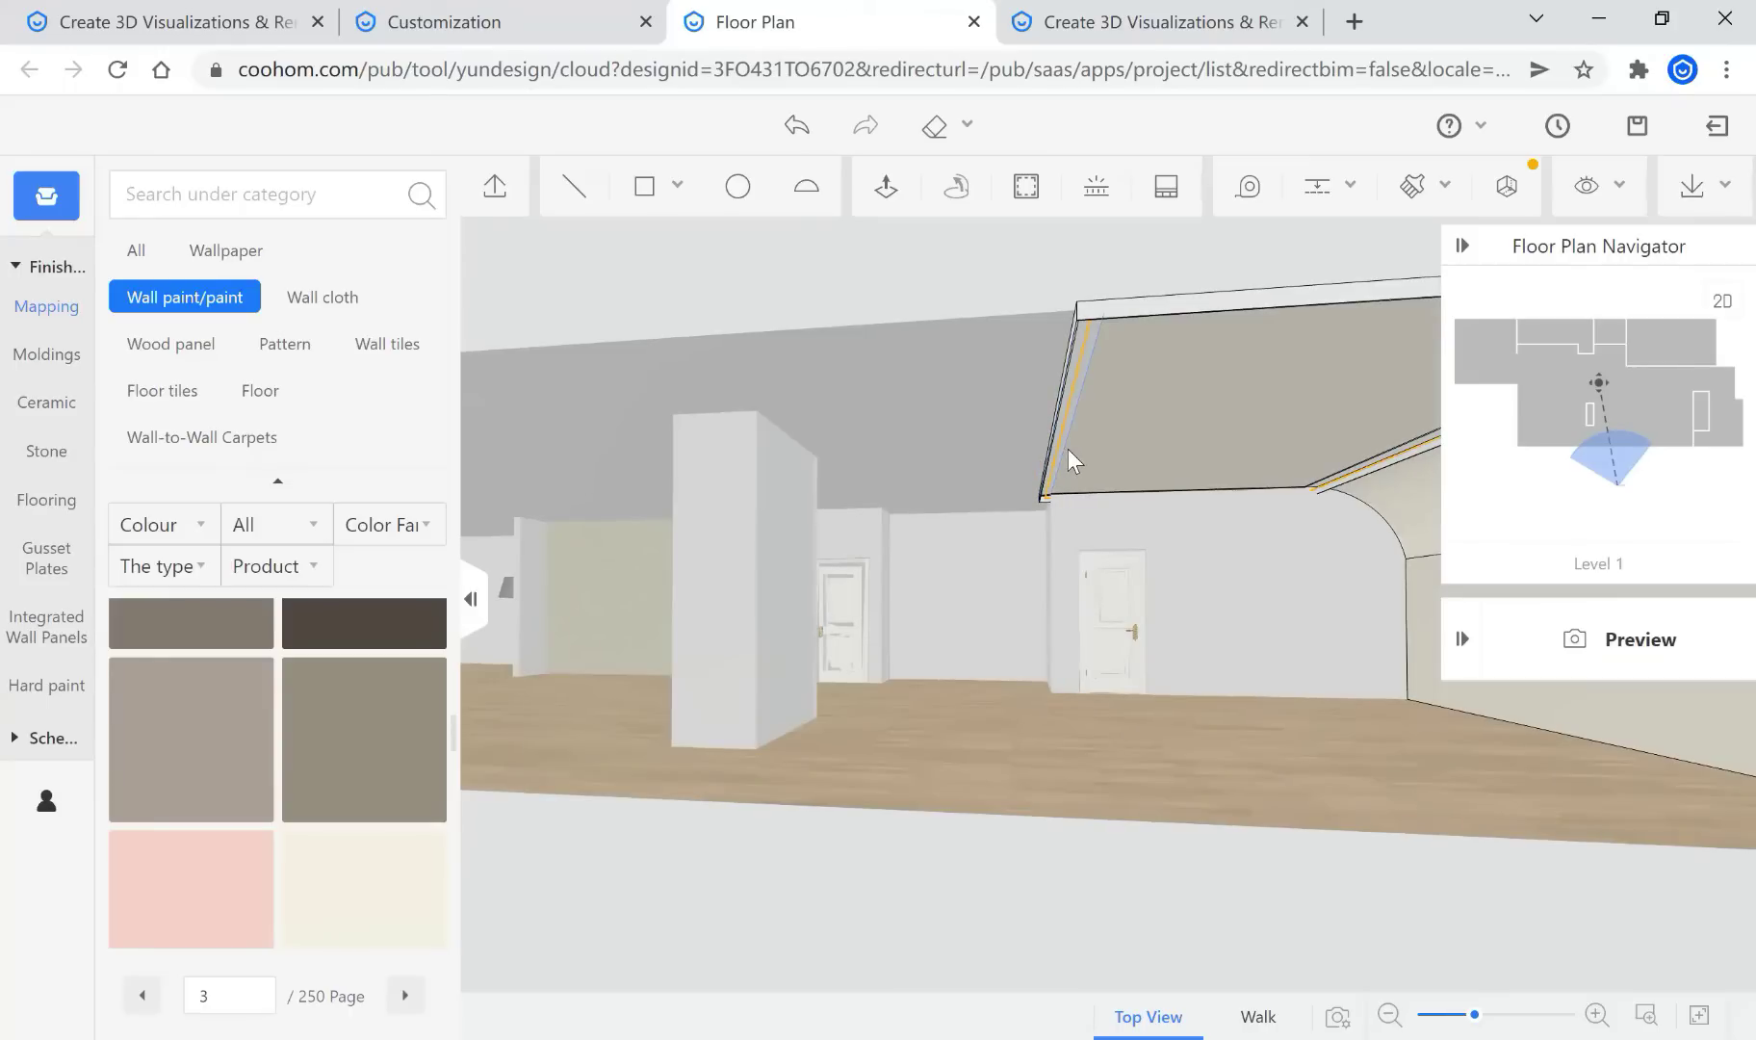
pyautogui.scroll(-1, 1068, 448)
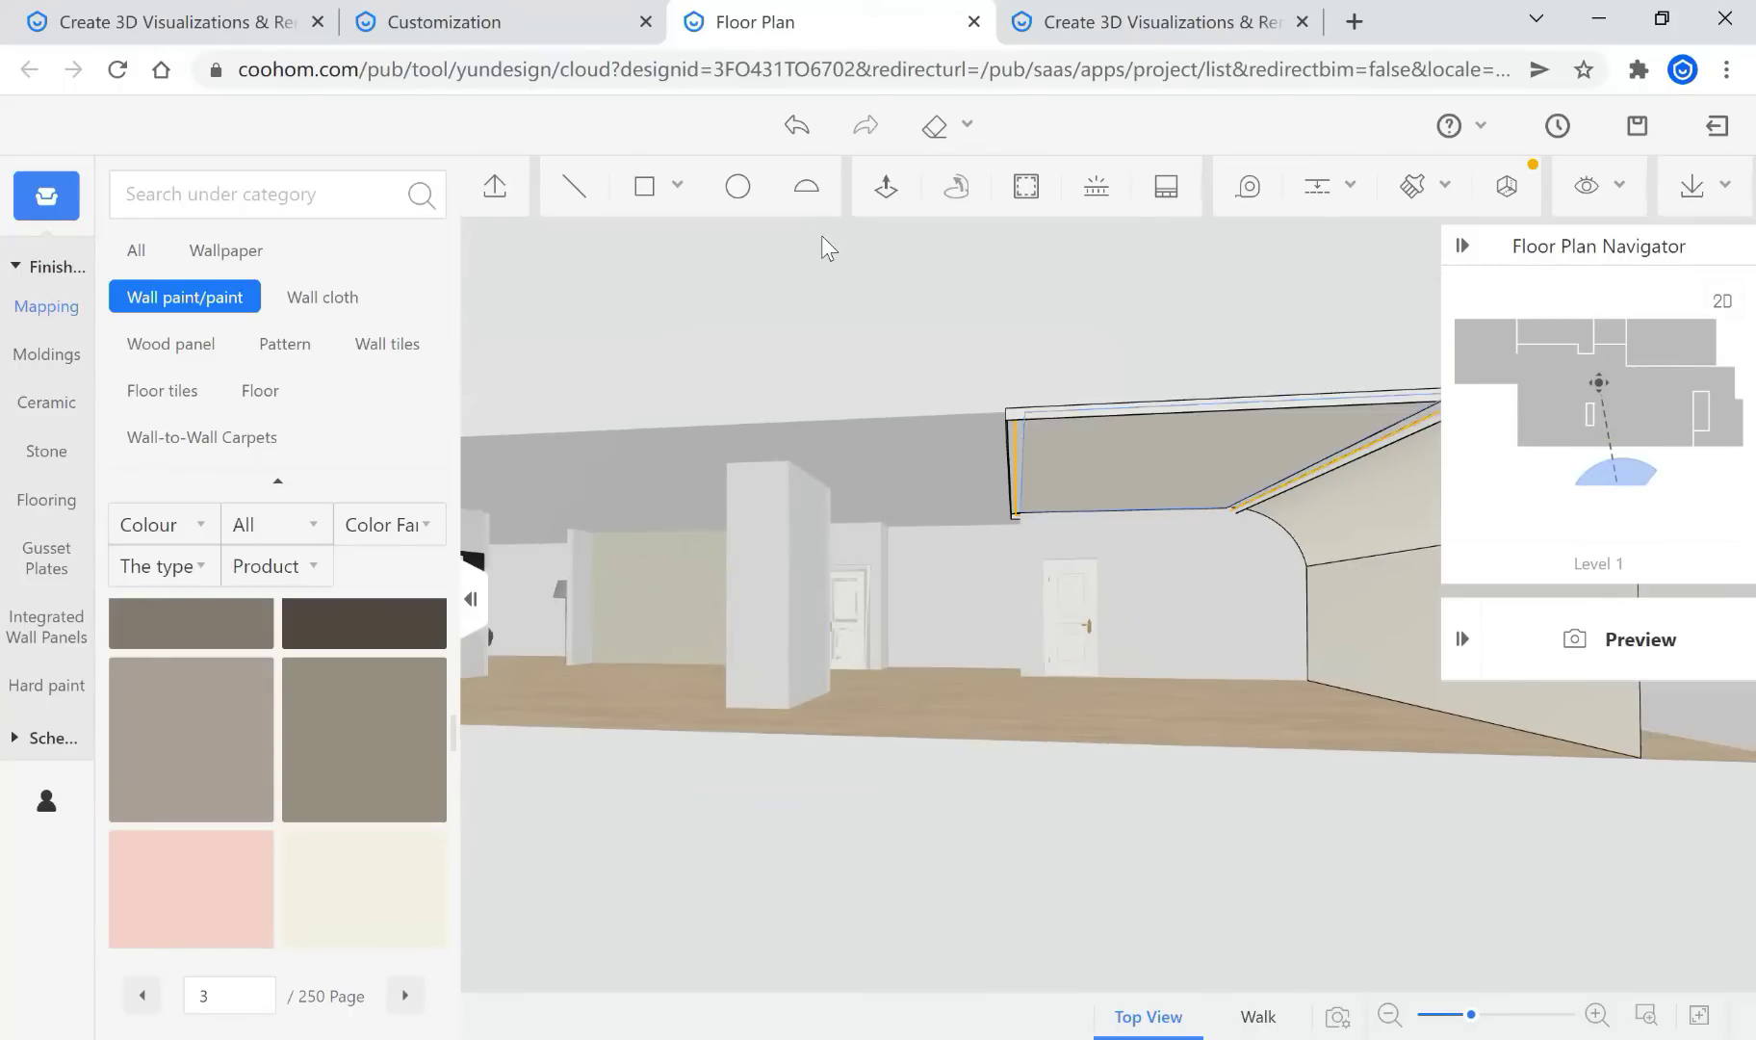
pyautogui.moveTo(1088, 275); pyautogui.dragTo(1076, 392, button='right')
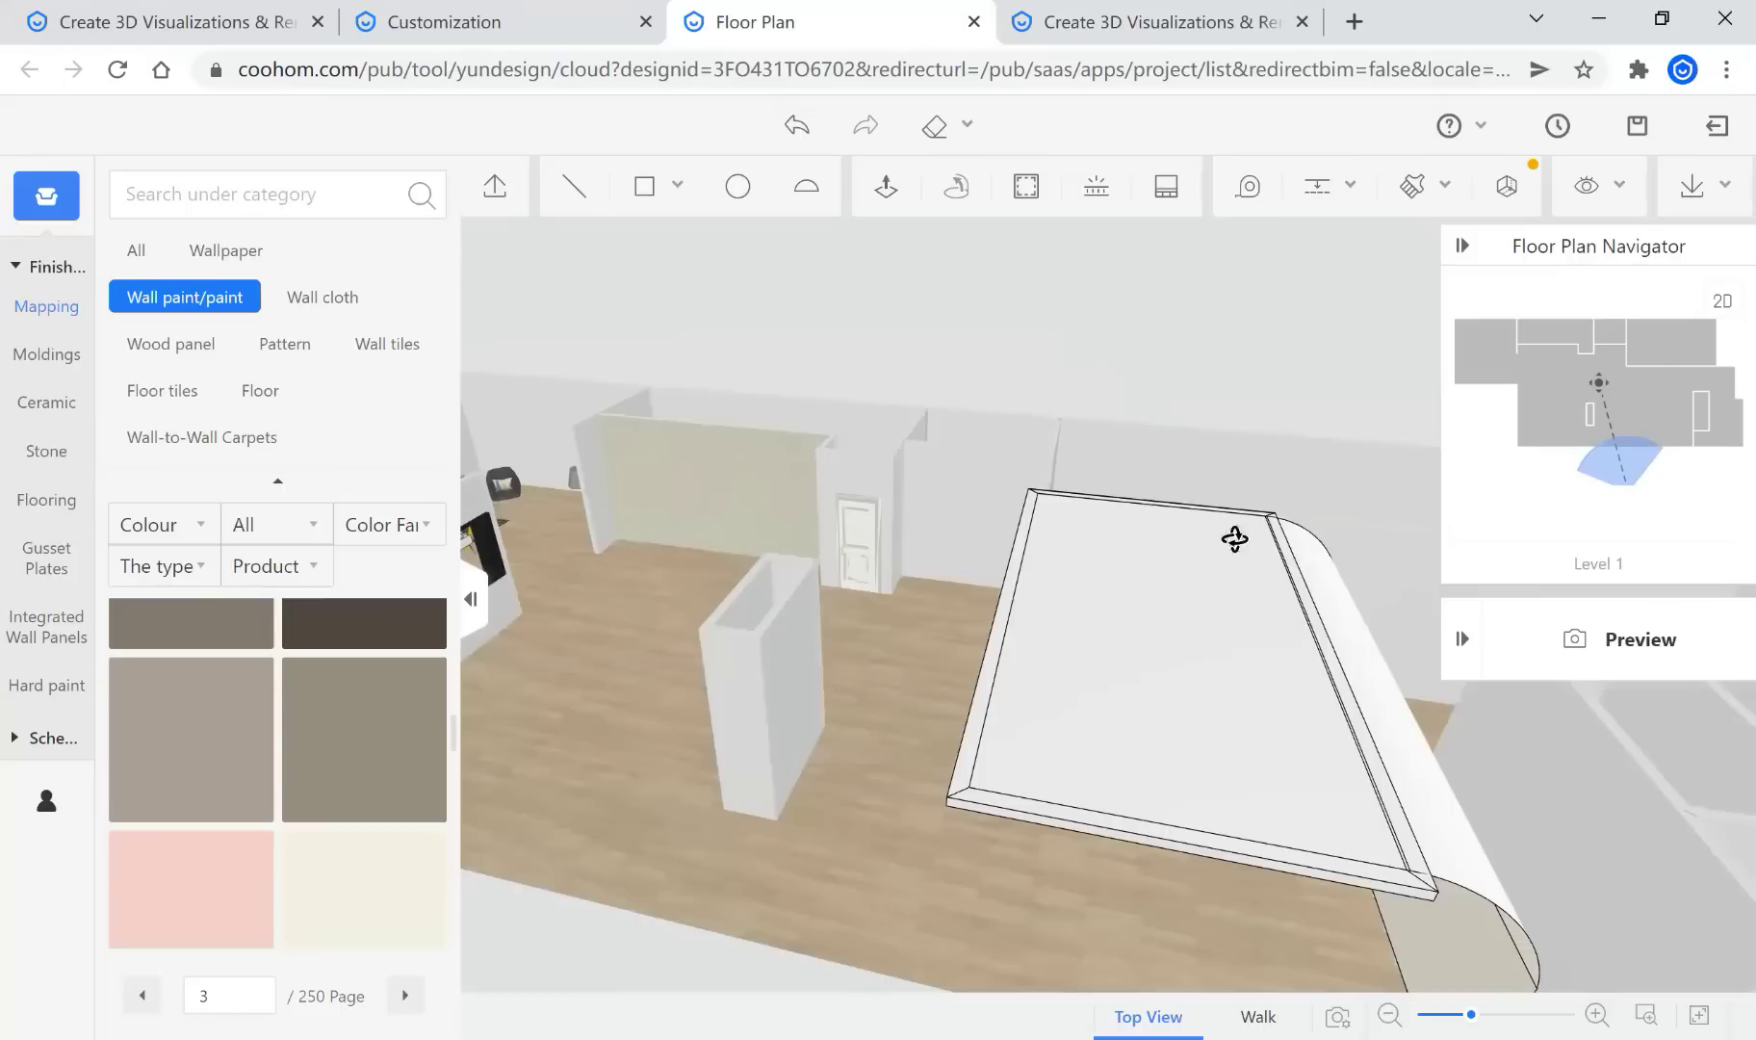
pyautogui.scroll(-3, 1238, 525)
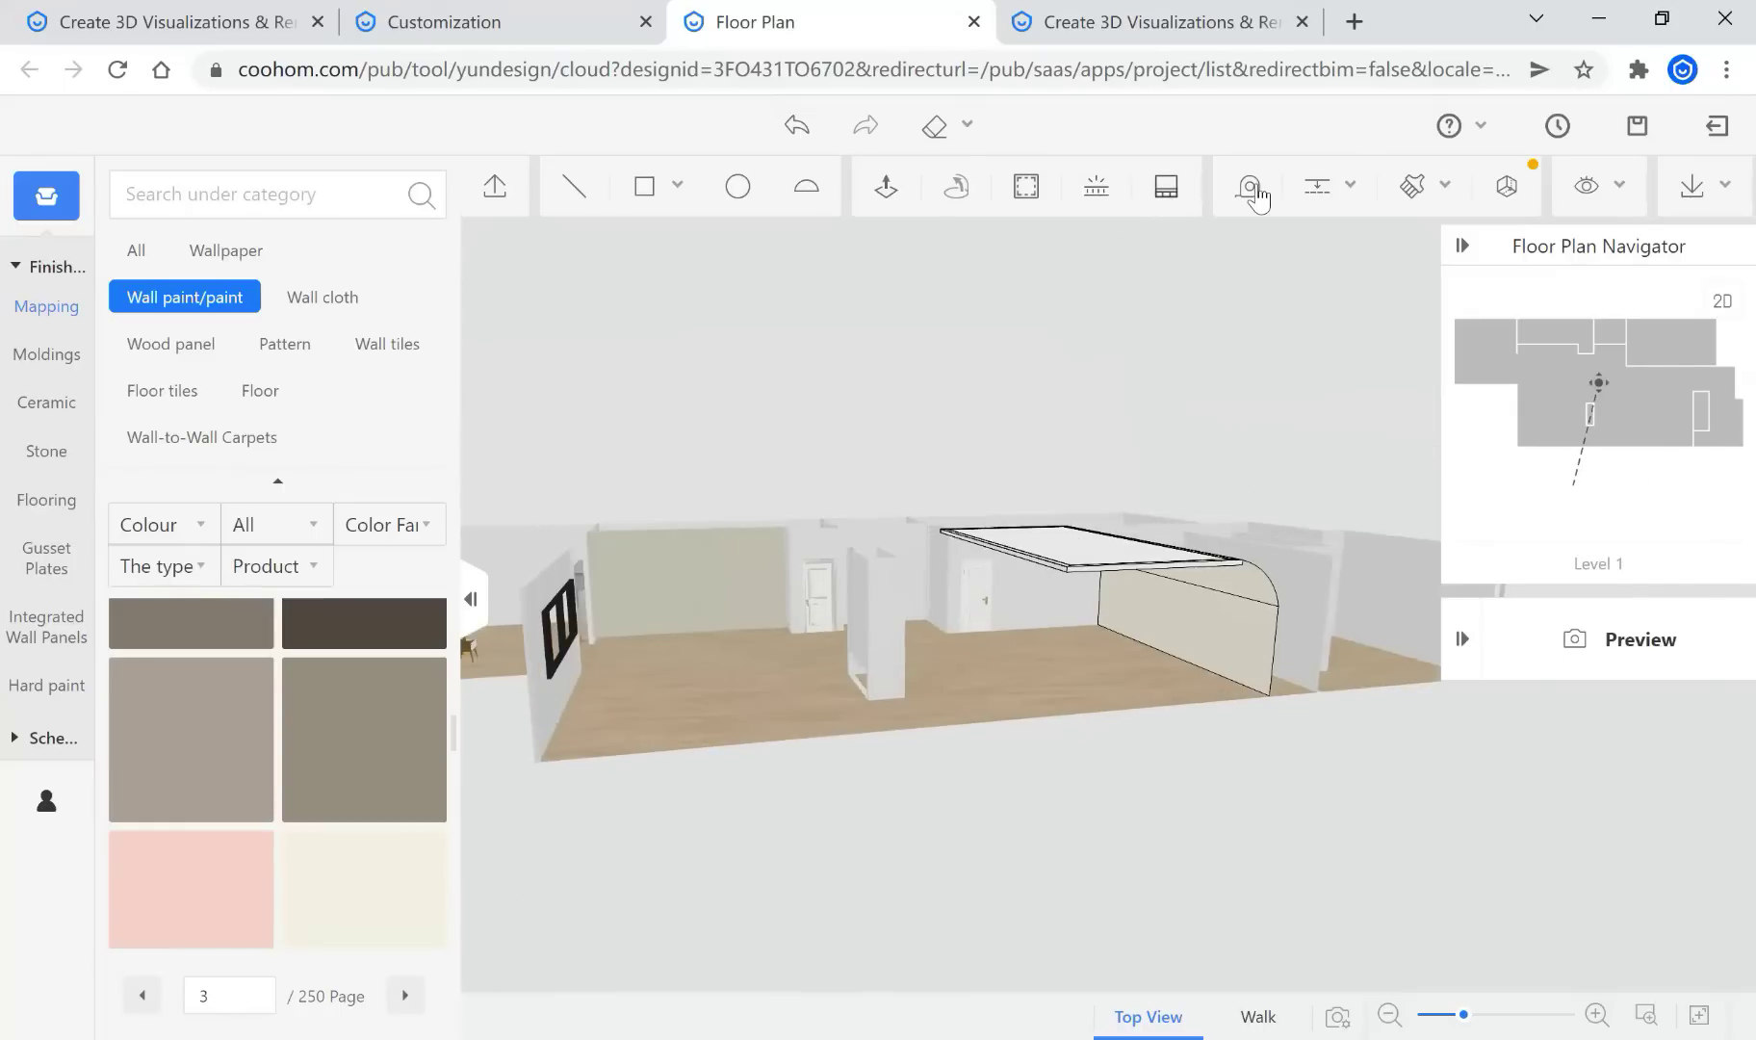
# Try adding two guides that cross on the main room's floor beside the small partition block
pyautogui.click(1350, 185)
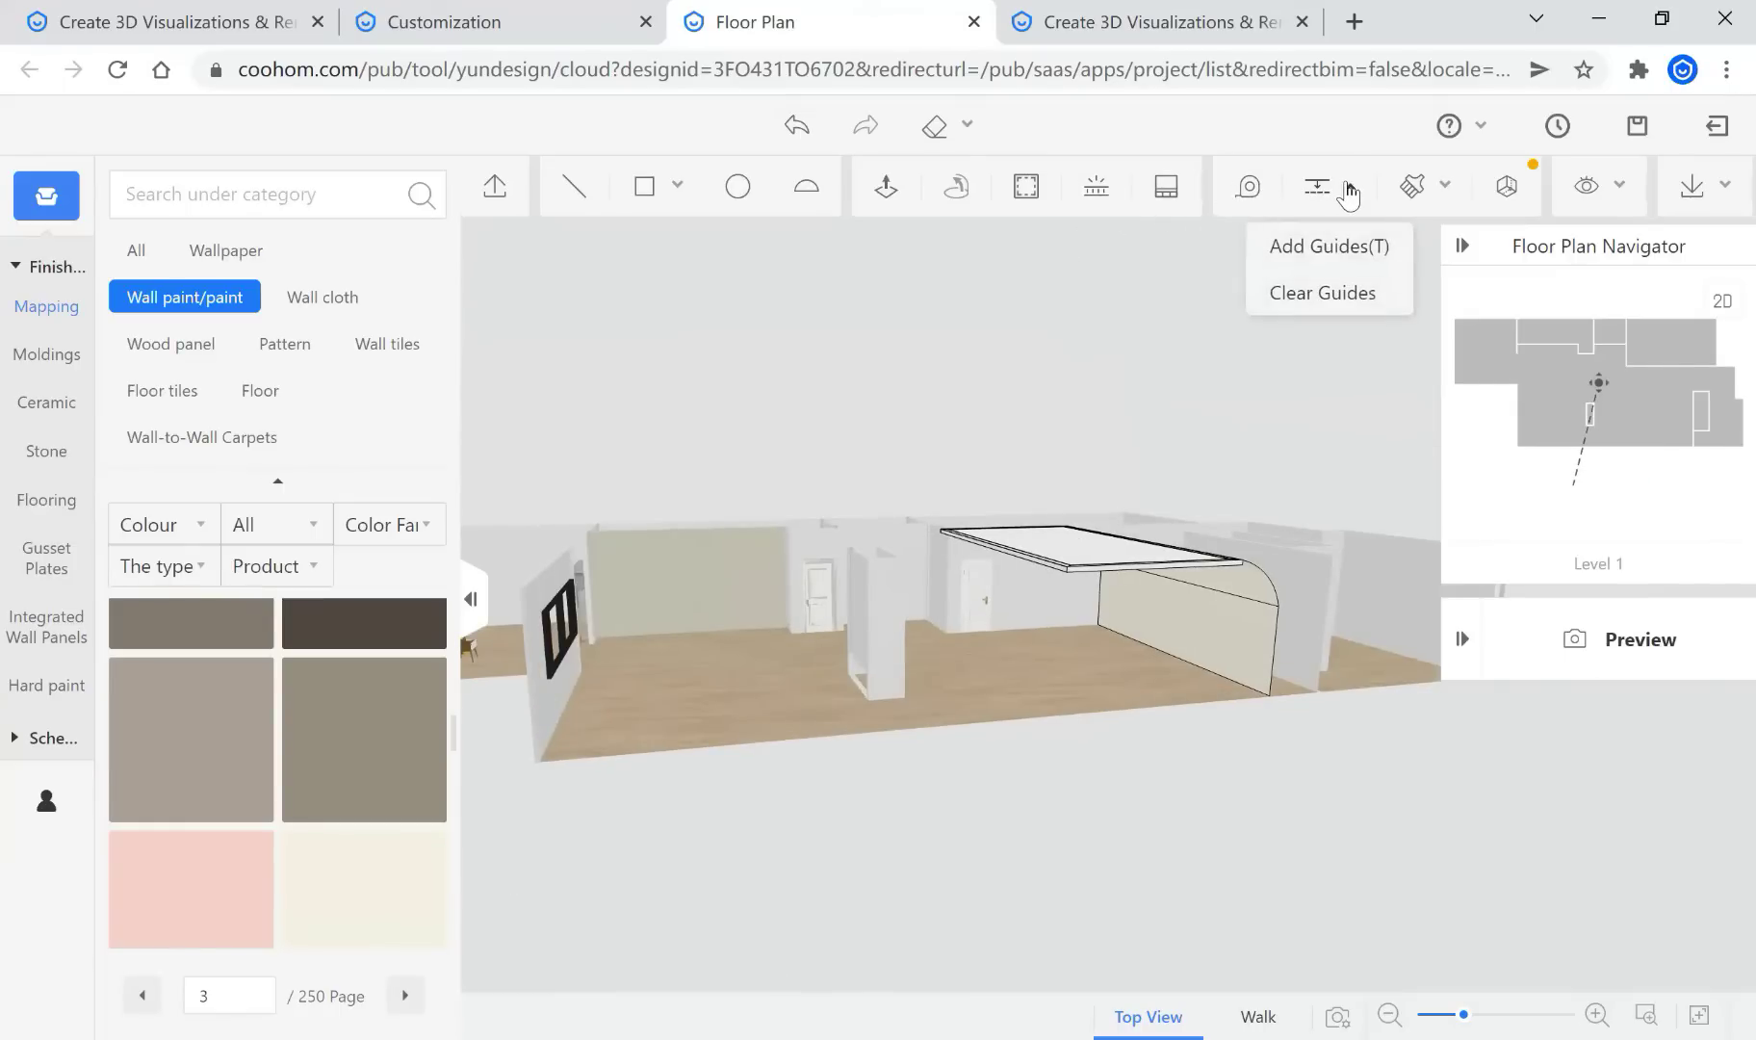
pyautogui.click(1318, 252)
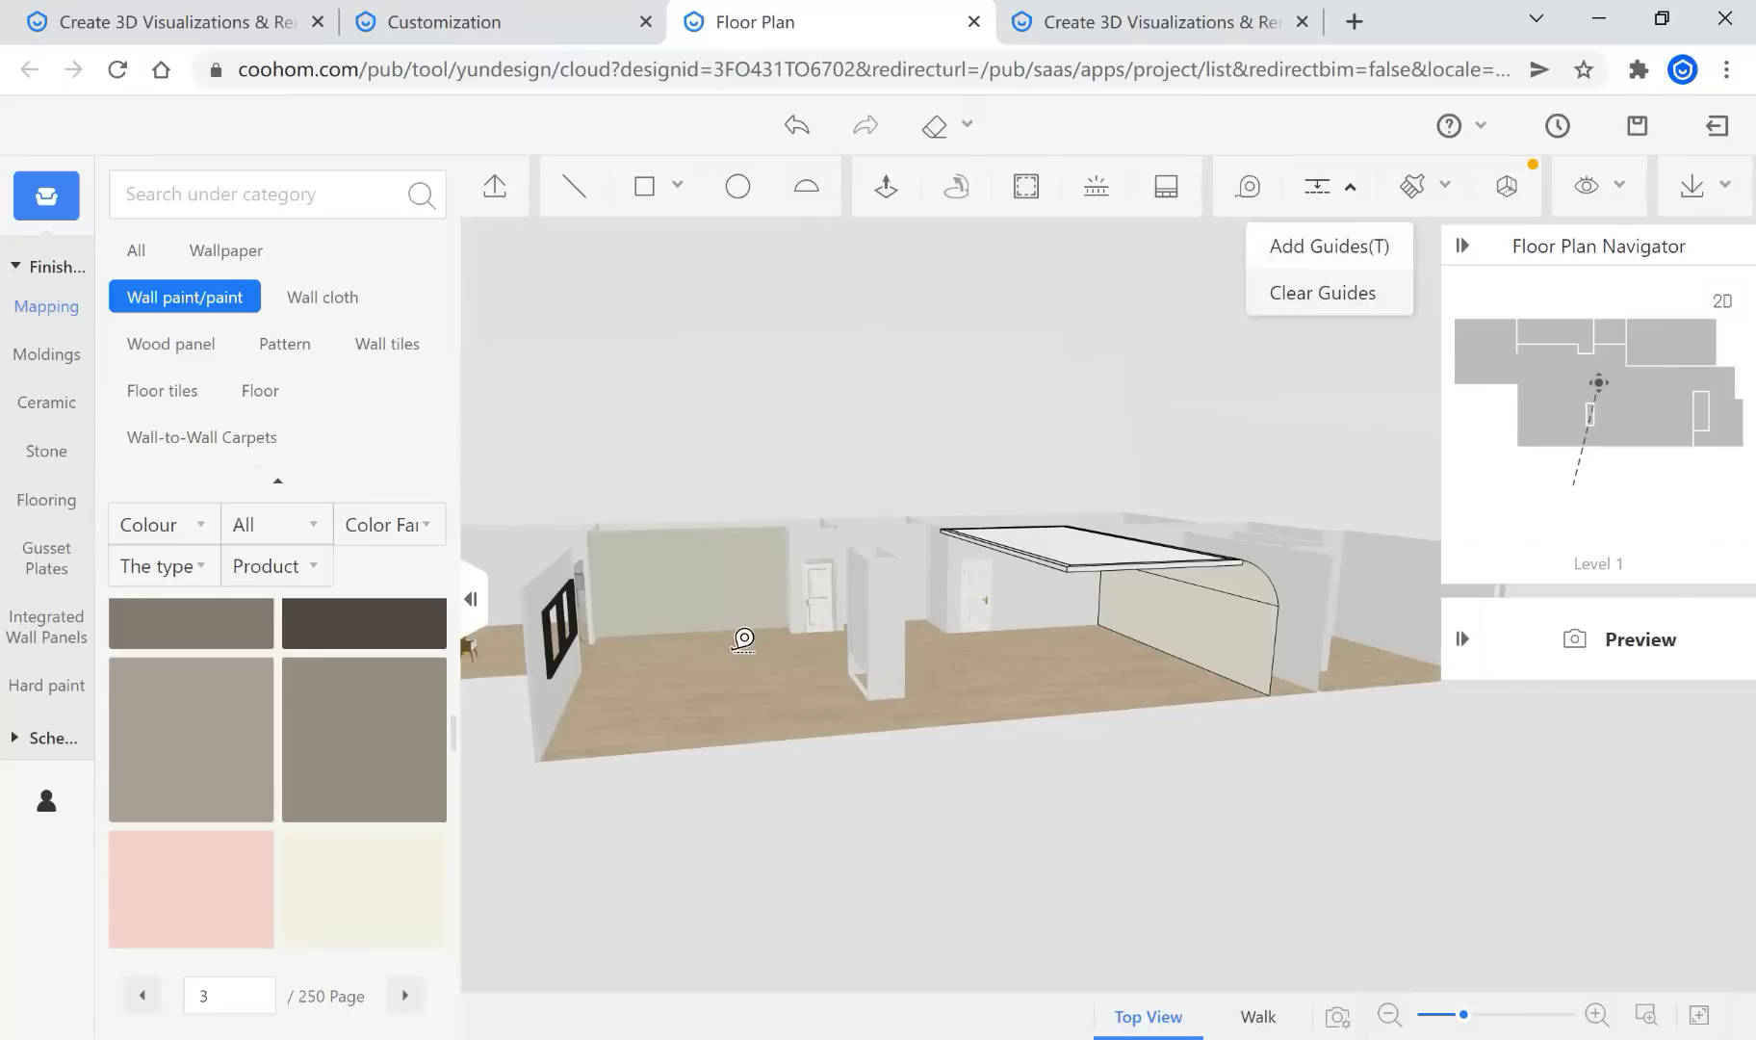
pyautogui.click(733, 651)
pyautogui.click(780, 730)
pyautogui.moveTo(792, 724); pyautogui.dragTo(847, 915, button='middle')
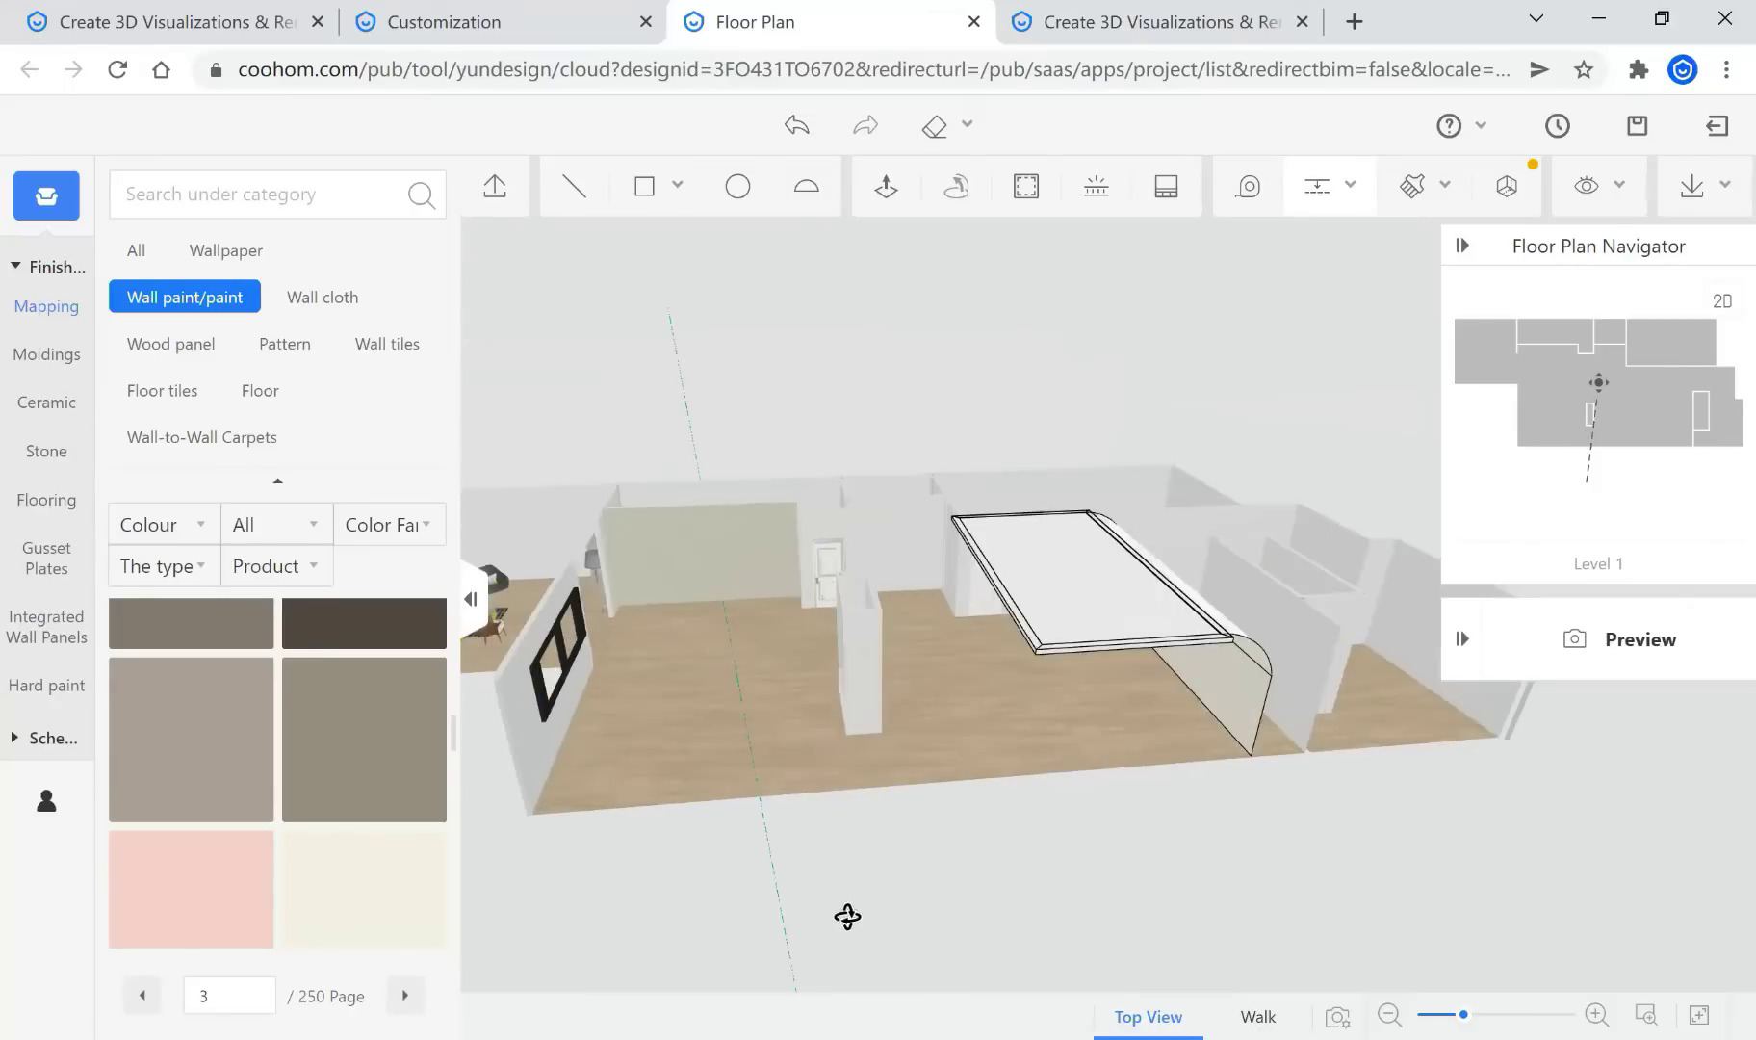
pyautogui.click(818, 580)
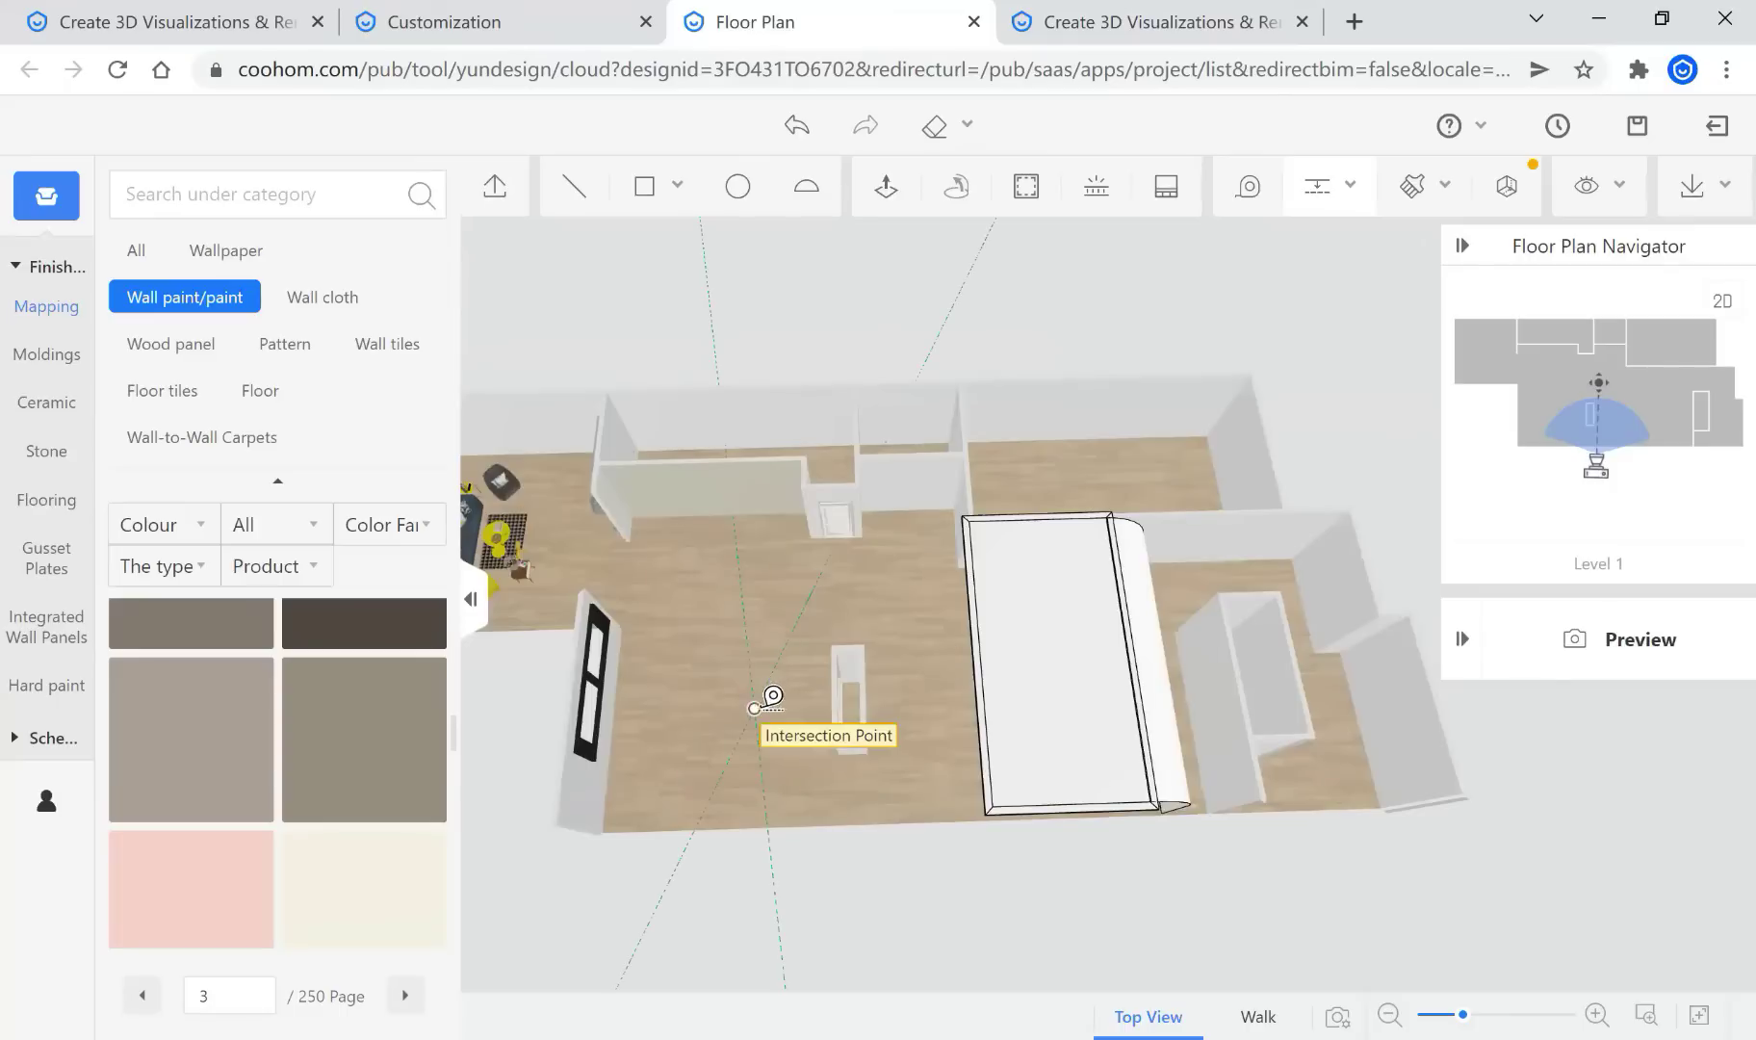
pyautogui.click(754, 706)
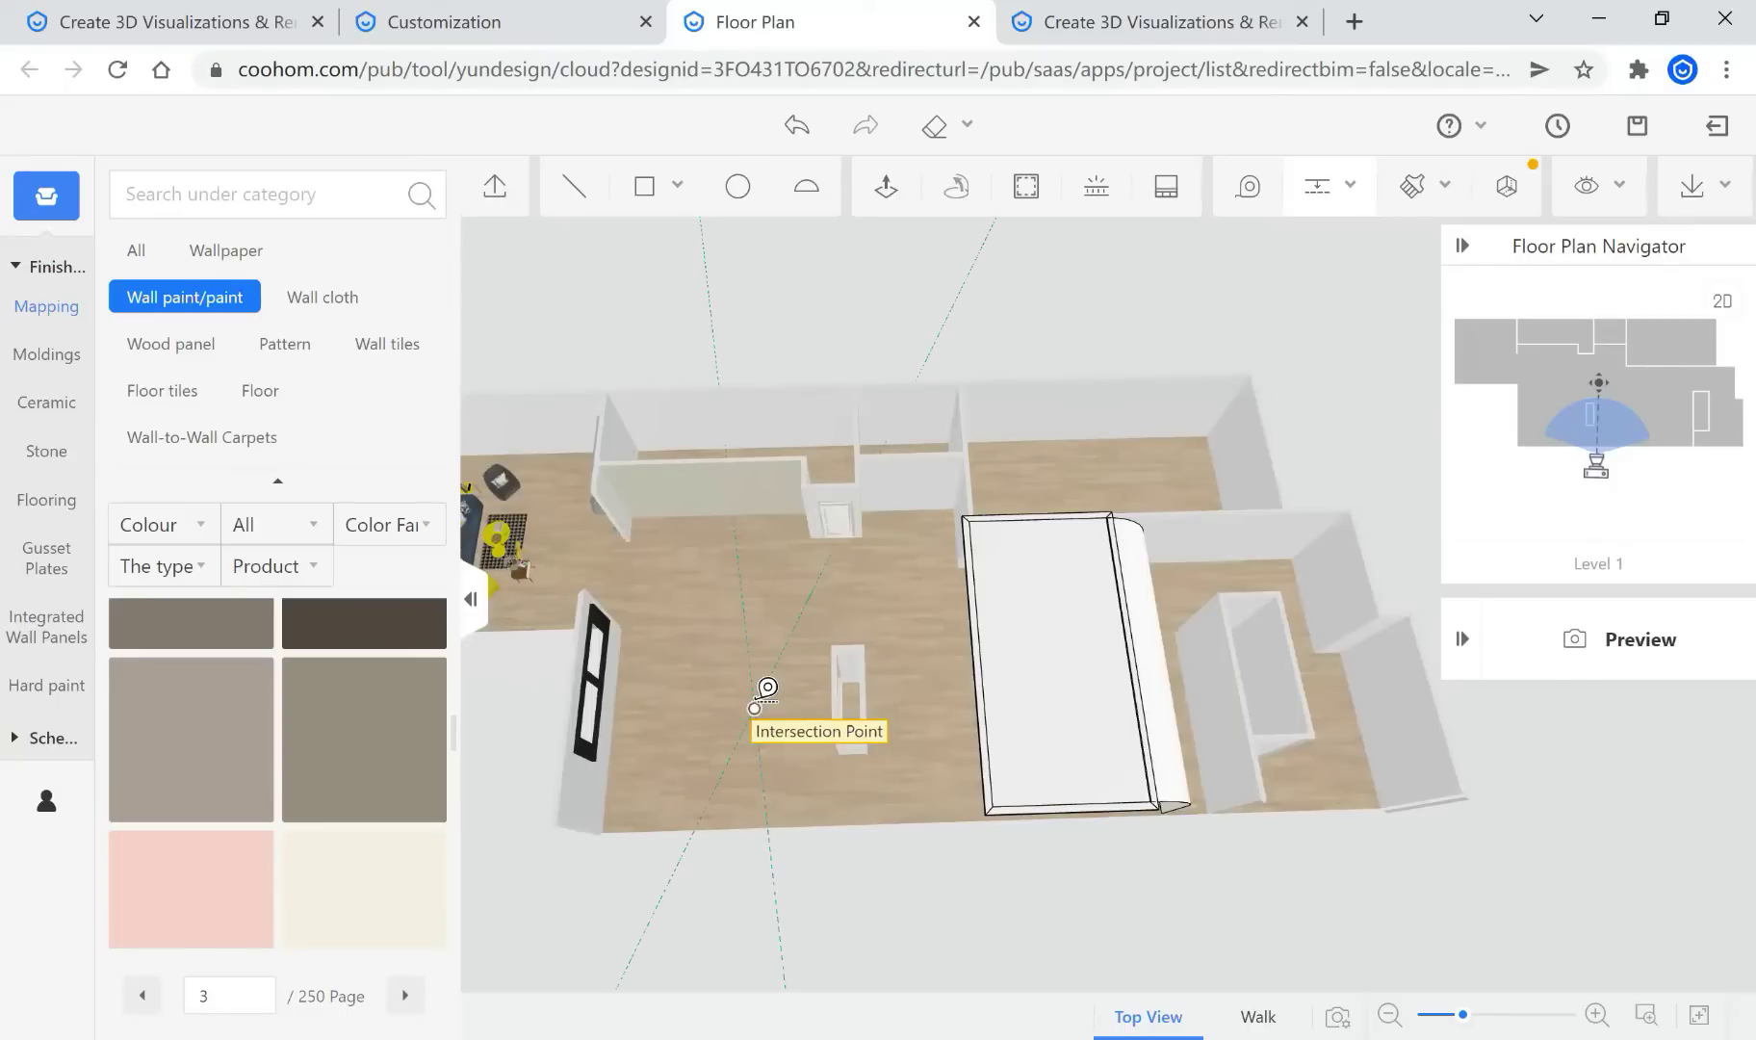
pyautogui.press('Escape')
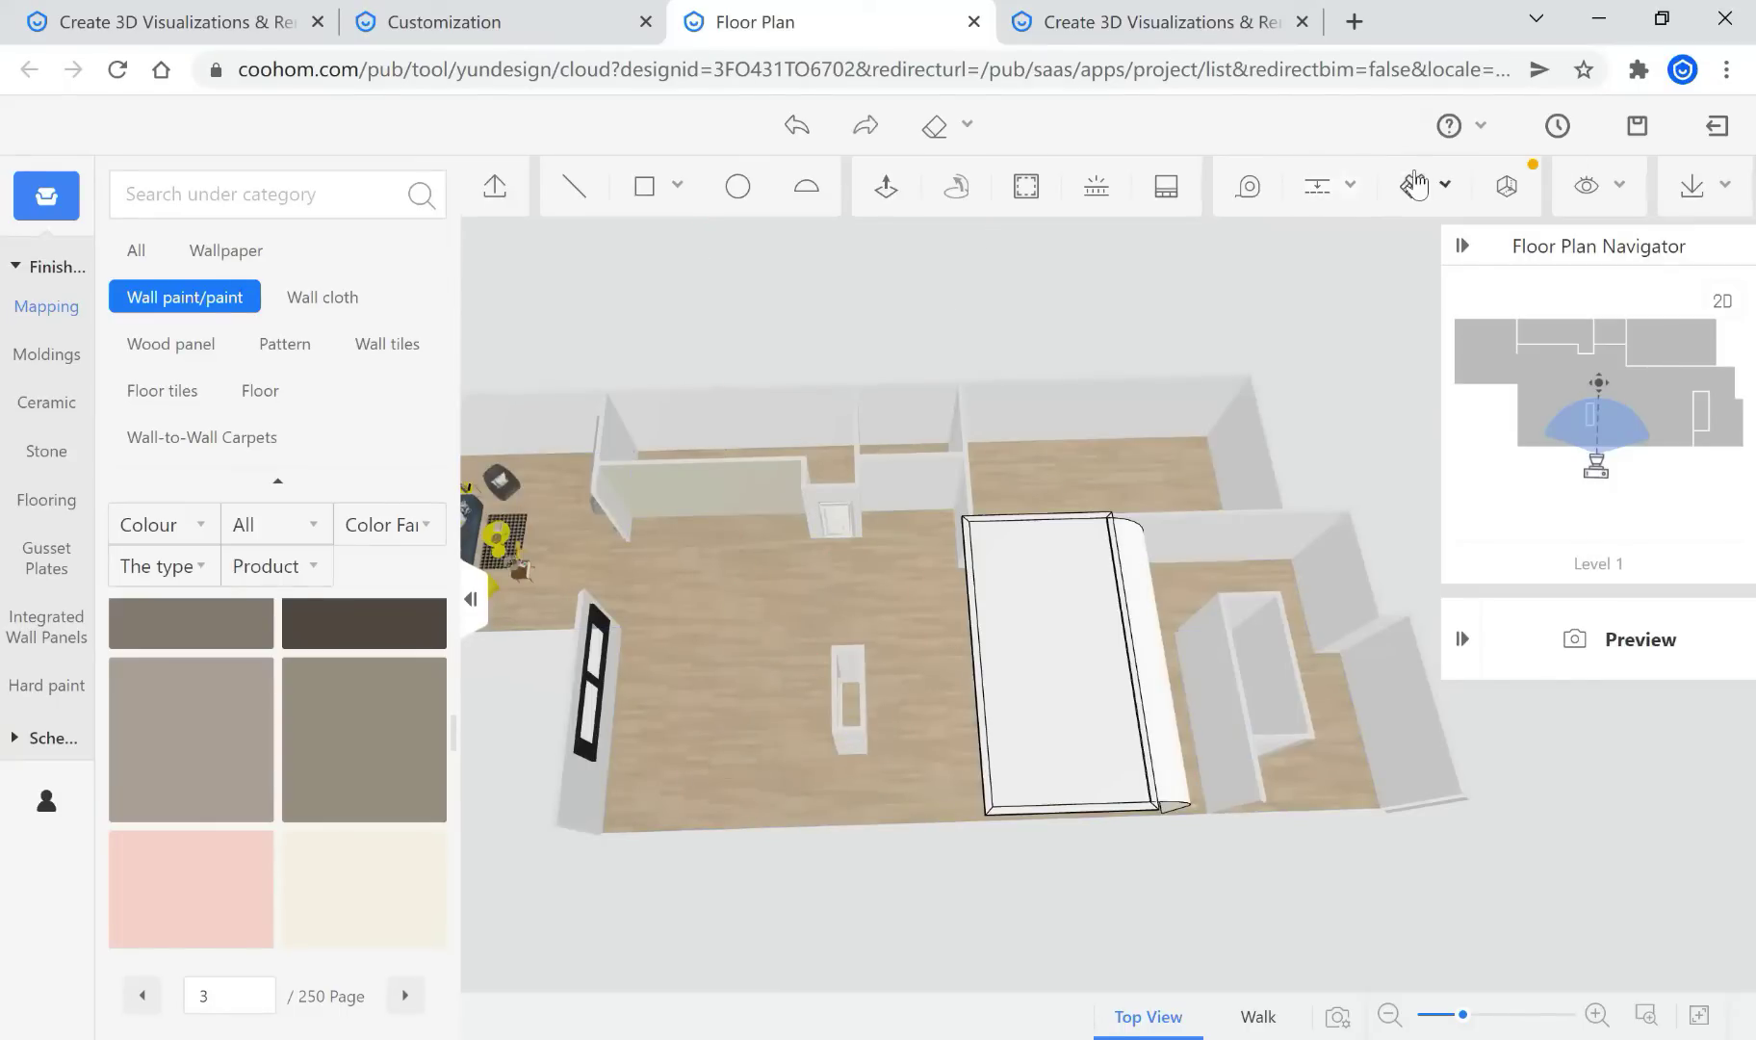
# Try the Paving Finish brush on the painted interior wall, the main floor and the shell's flat top, cancelling the material replacement
pyautogui.click(1415, 183)
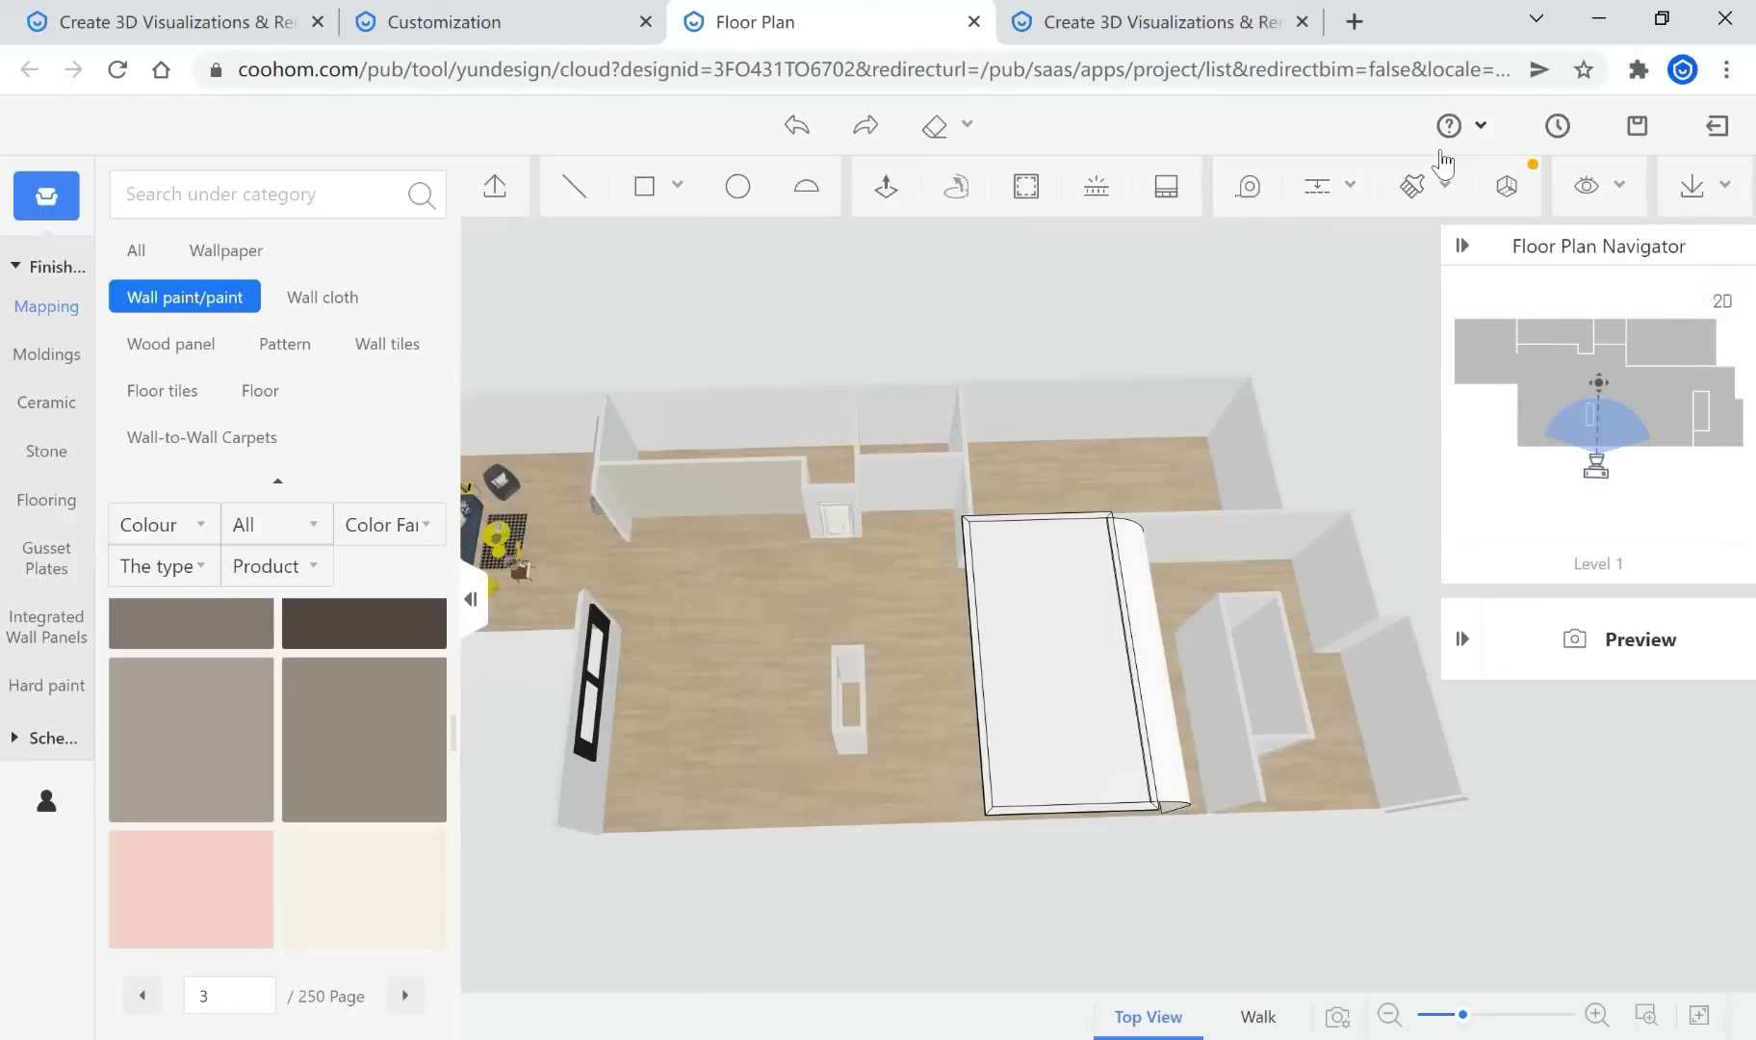
pyautogui.moveTo(1427, 197)
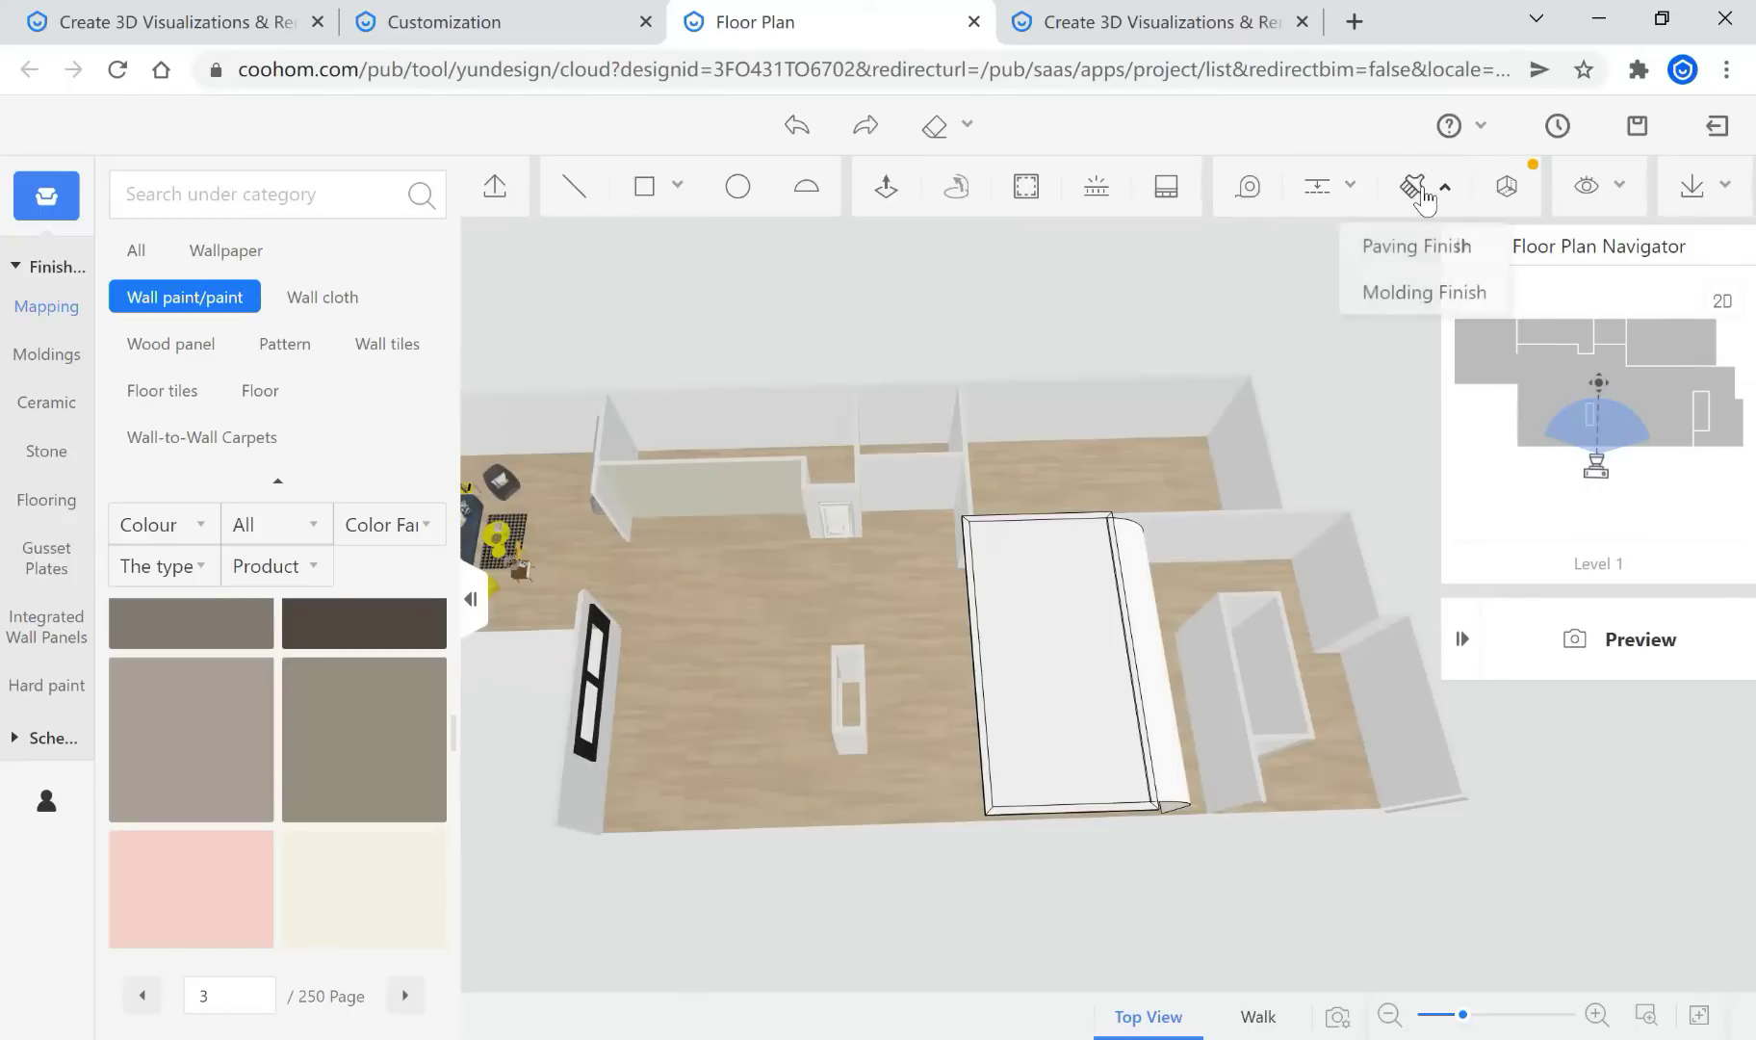
pyautogui.click(1416, 244)
pyautogui.click(739, 482)
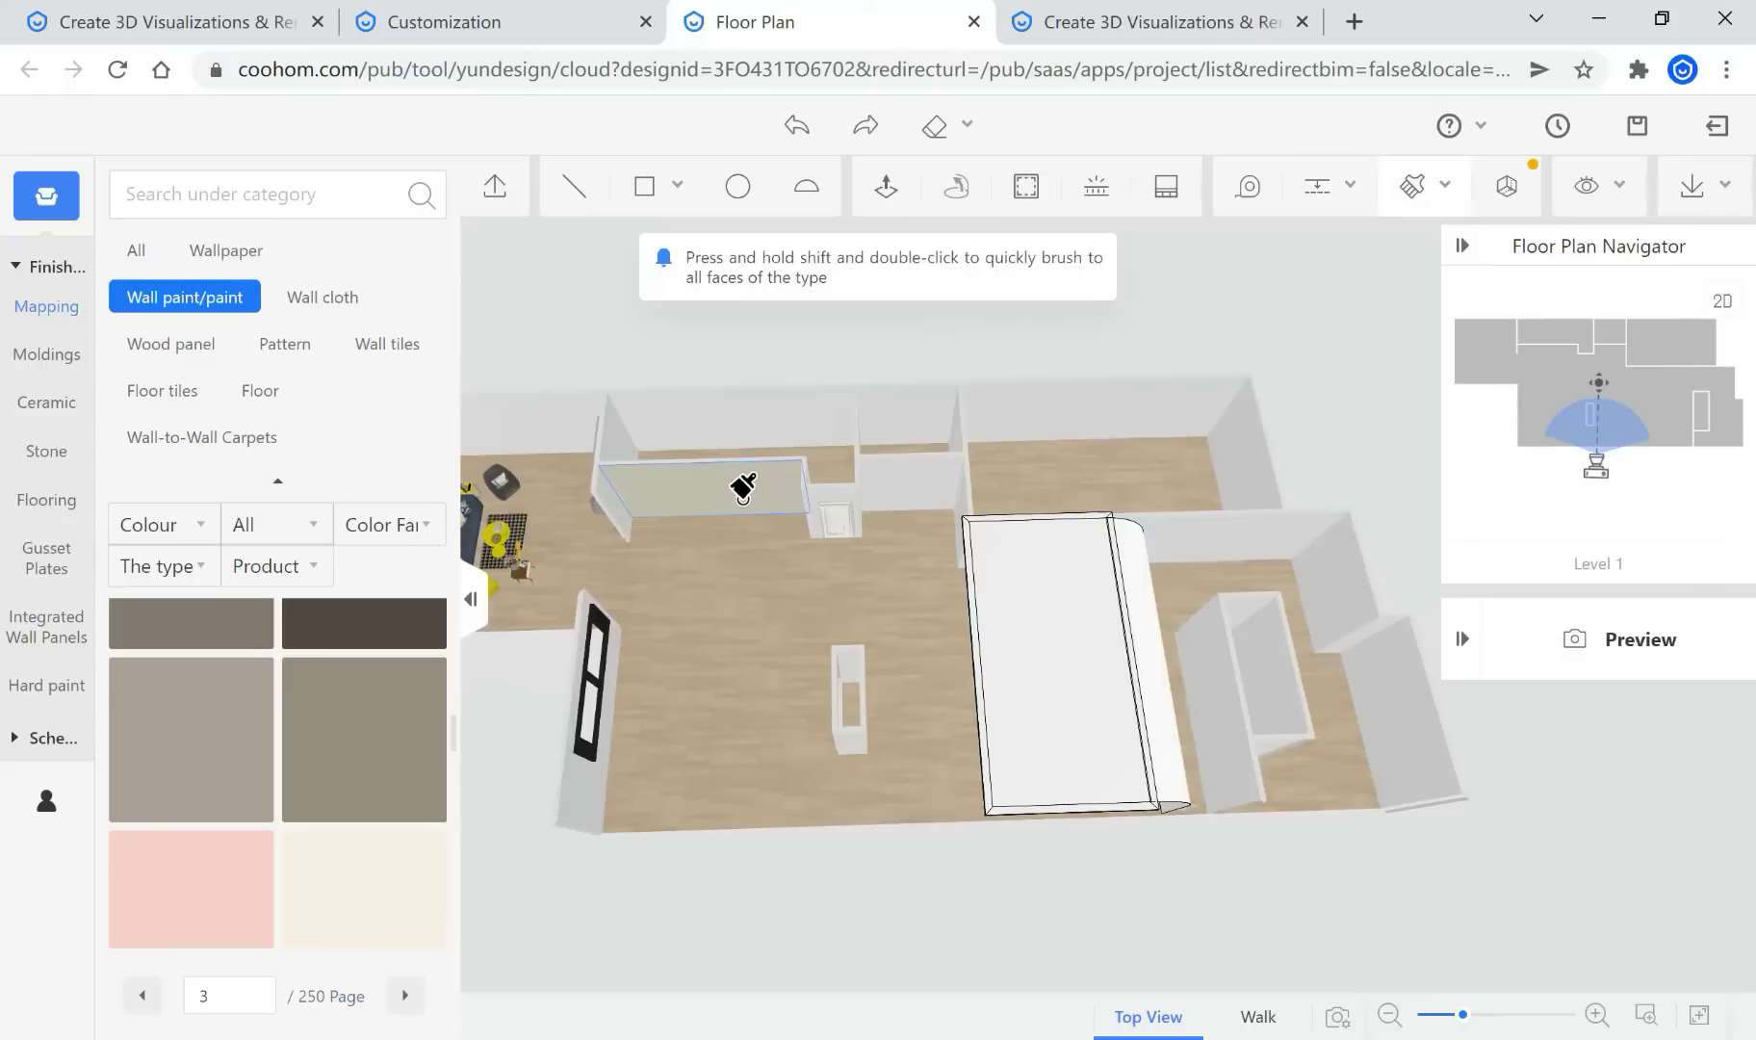
pyautogui.click(746, 611)
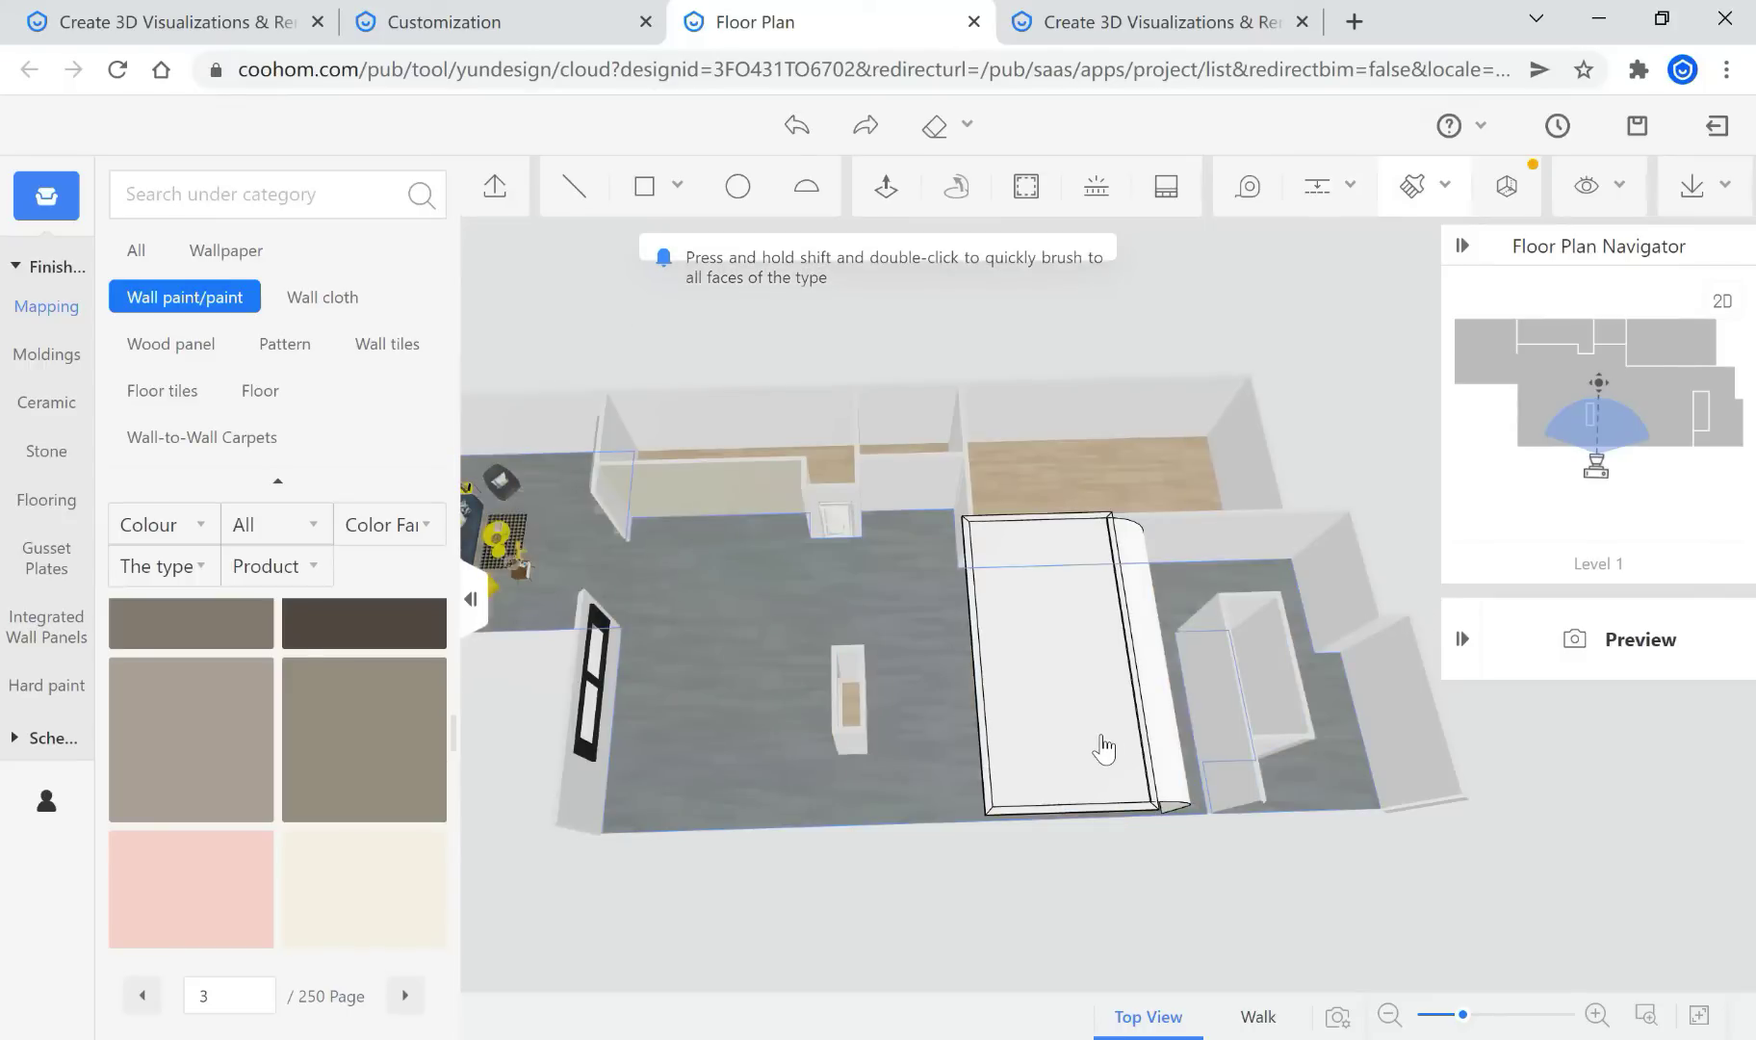
pyautogui.click(1104, 749)
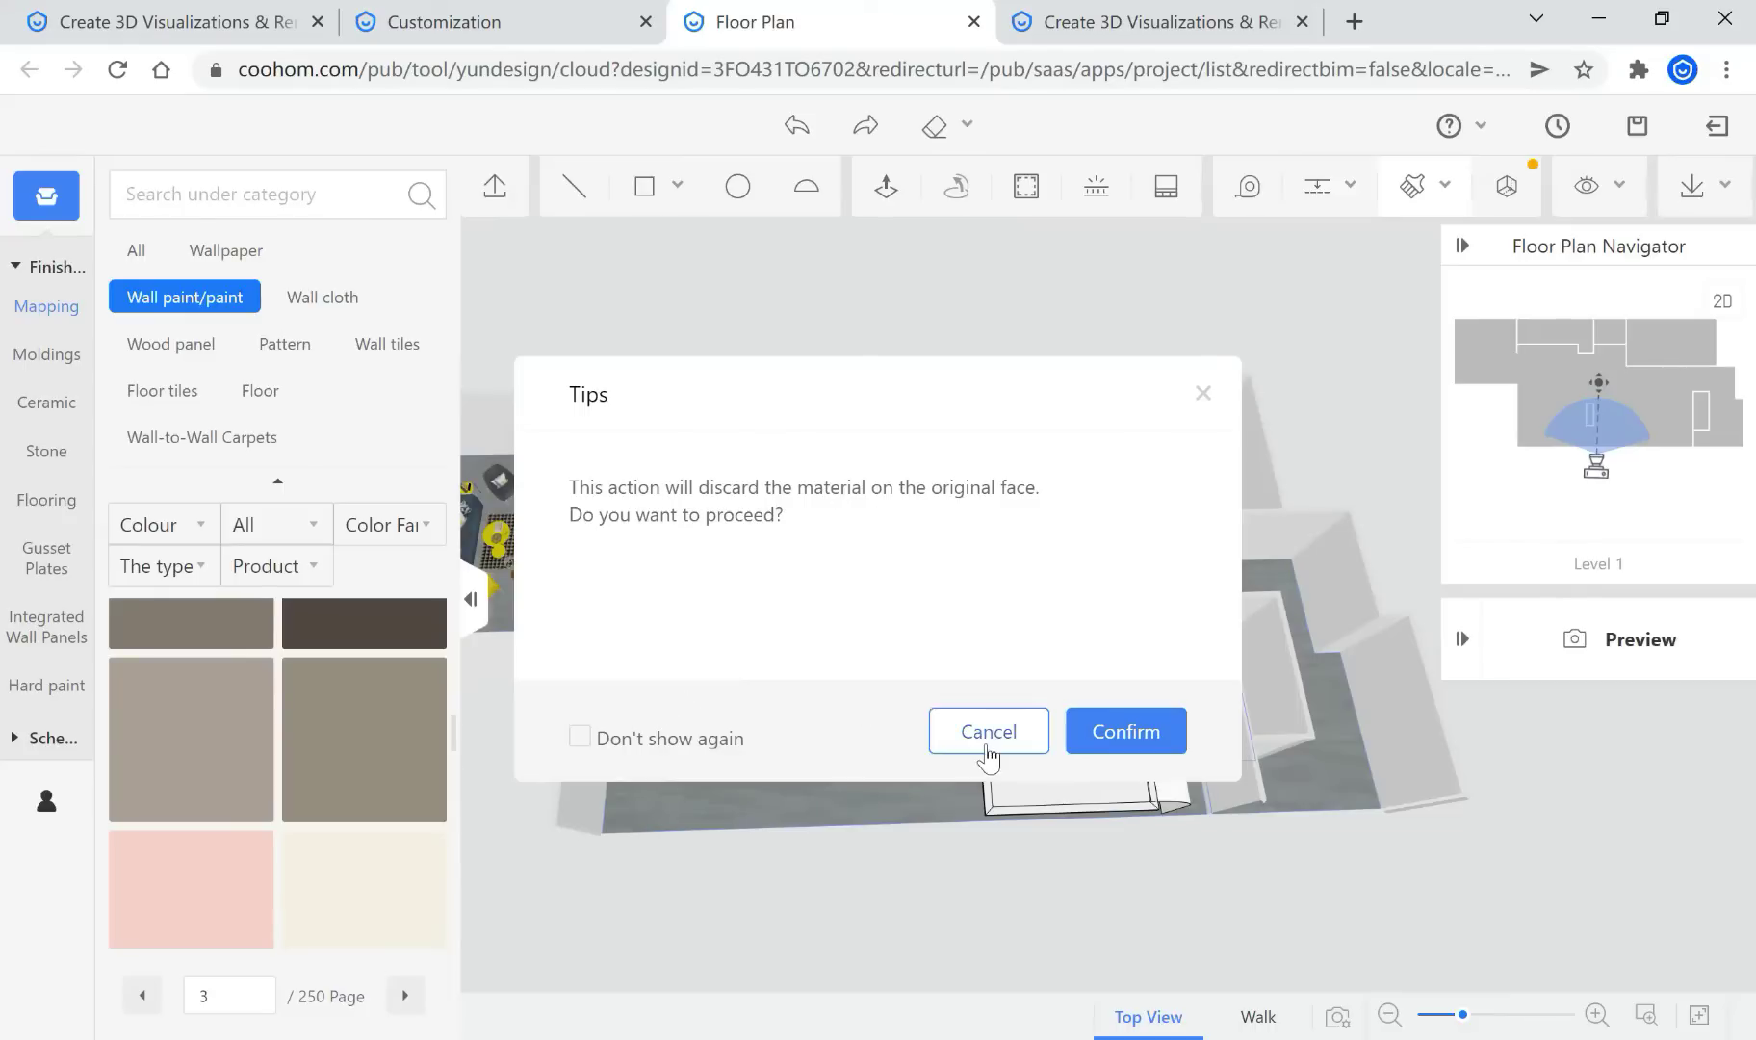
pyautogui.click(987, 733)
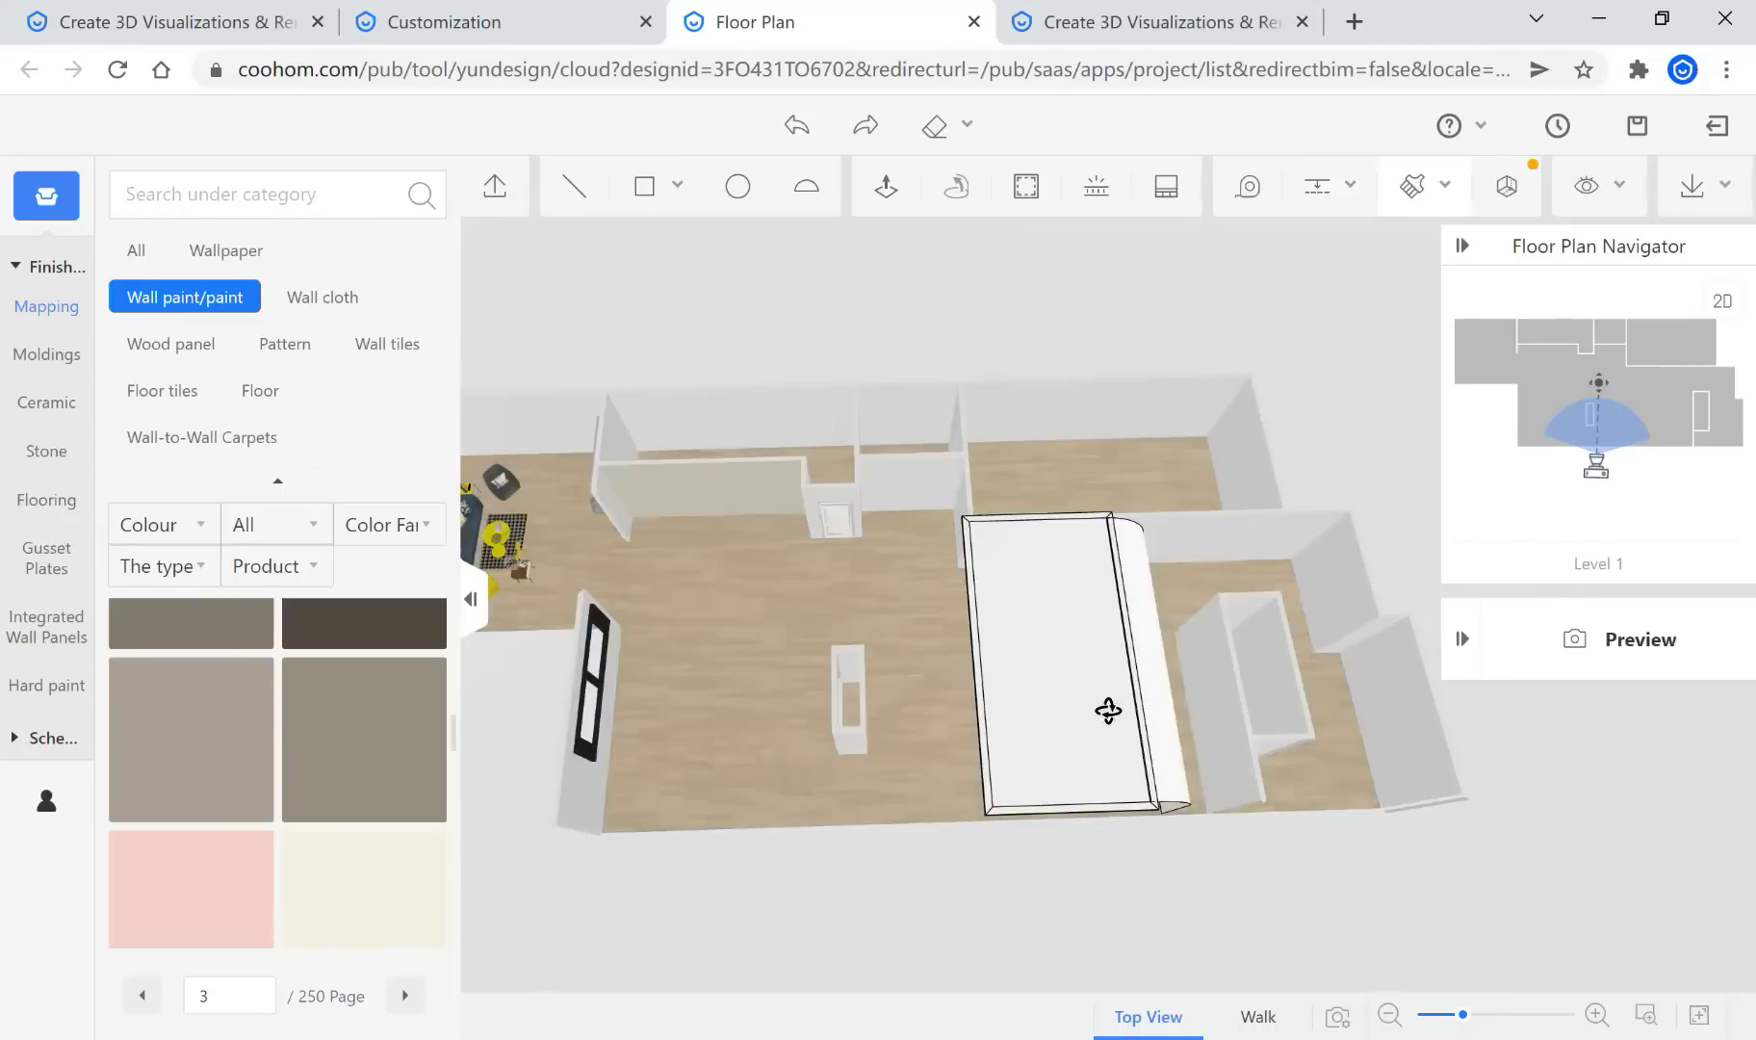
# Show the hidden walls and examine the enclosed floor plan with its windows from the other side
pyautogui.moveTo(1062, 678); pyautogui.dragTo(1043, 478)
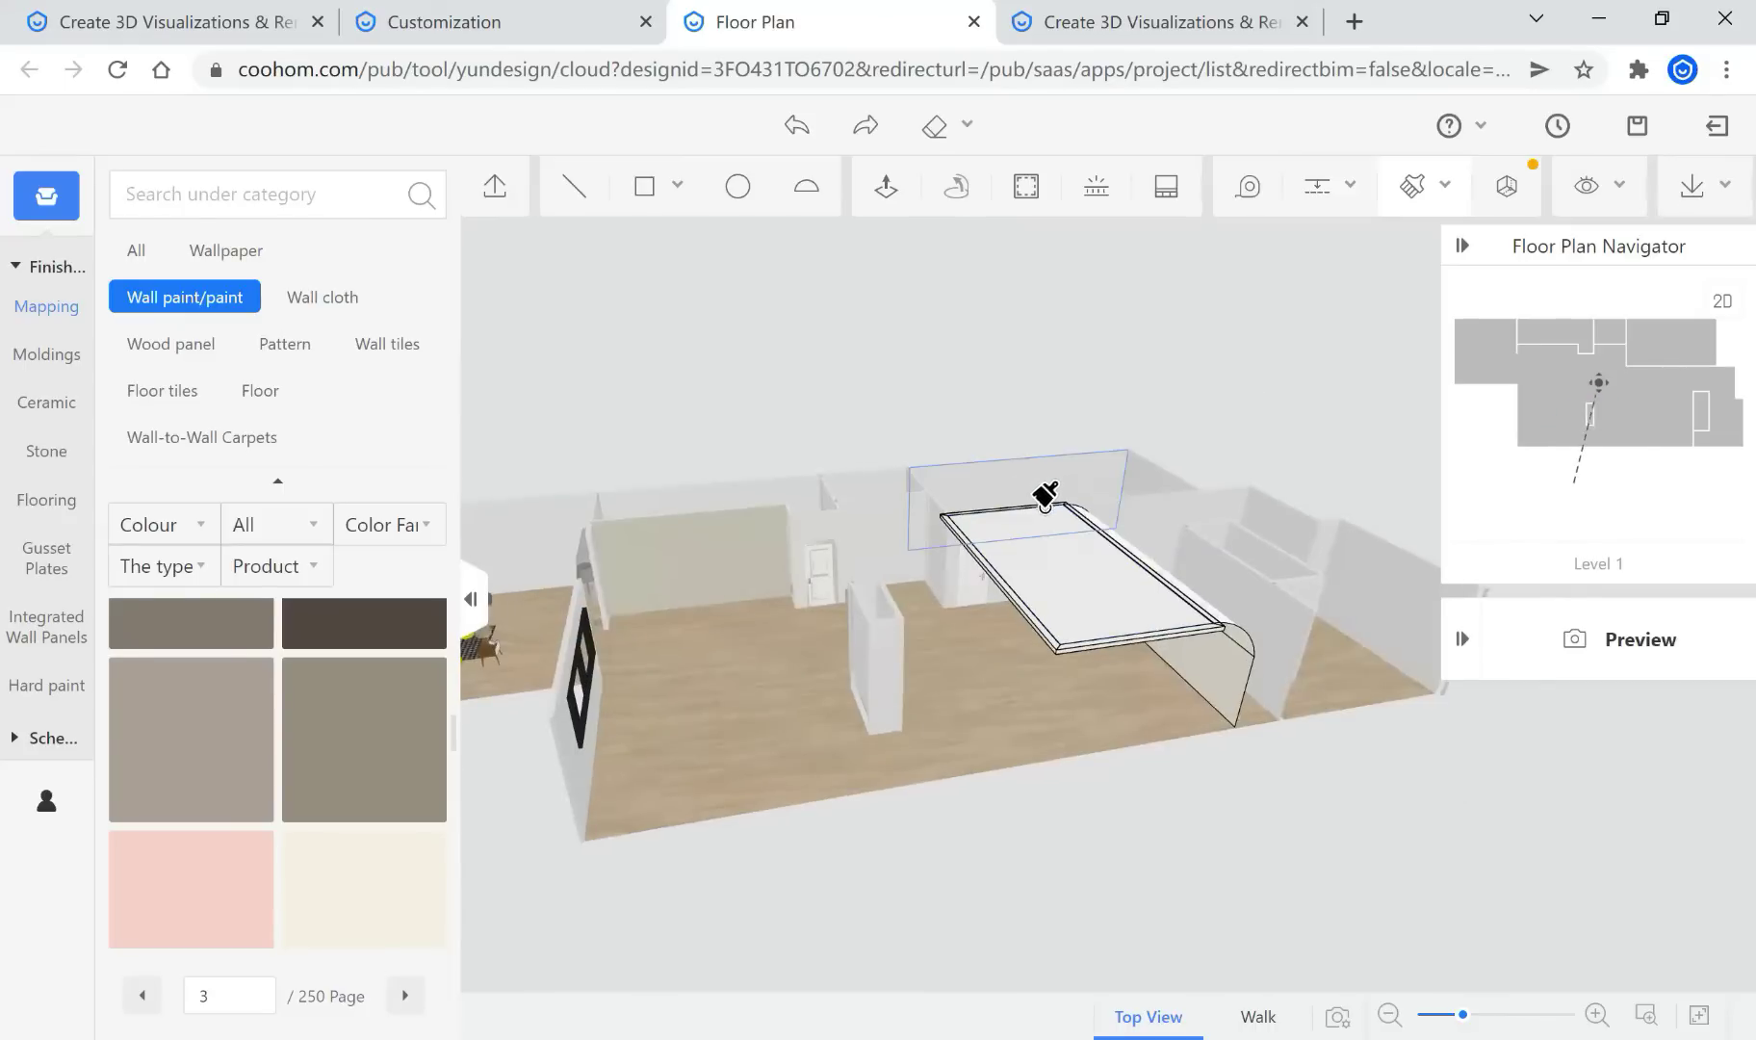
pyautogui.moveTo(1580, 193)
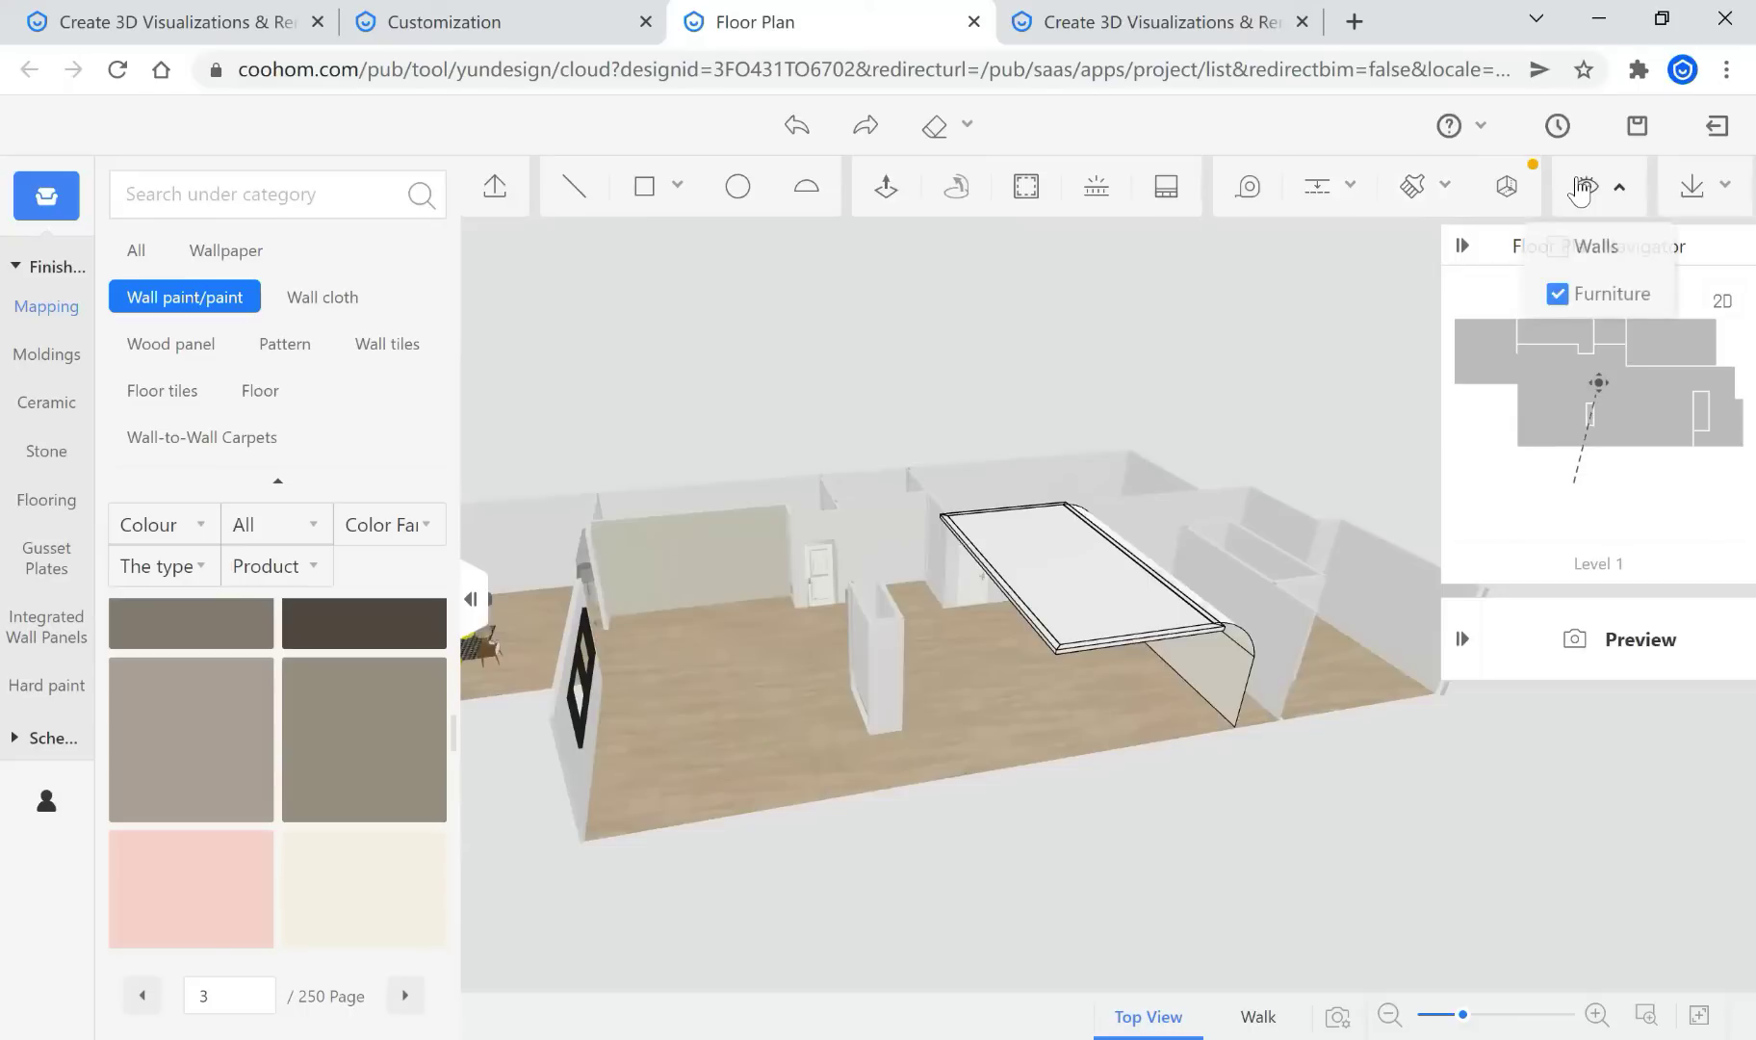
pyautogui.click(1556, 250)
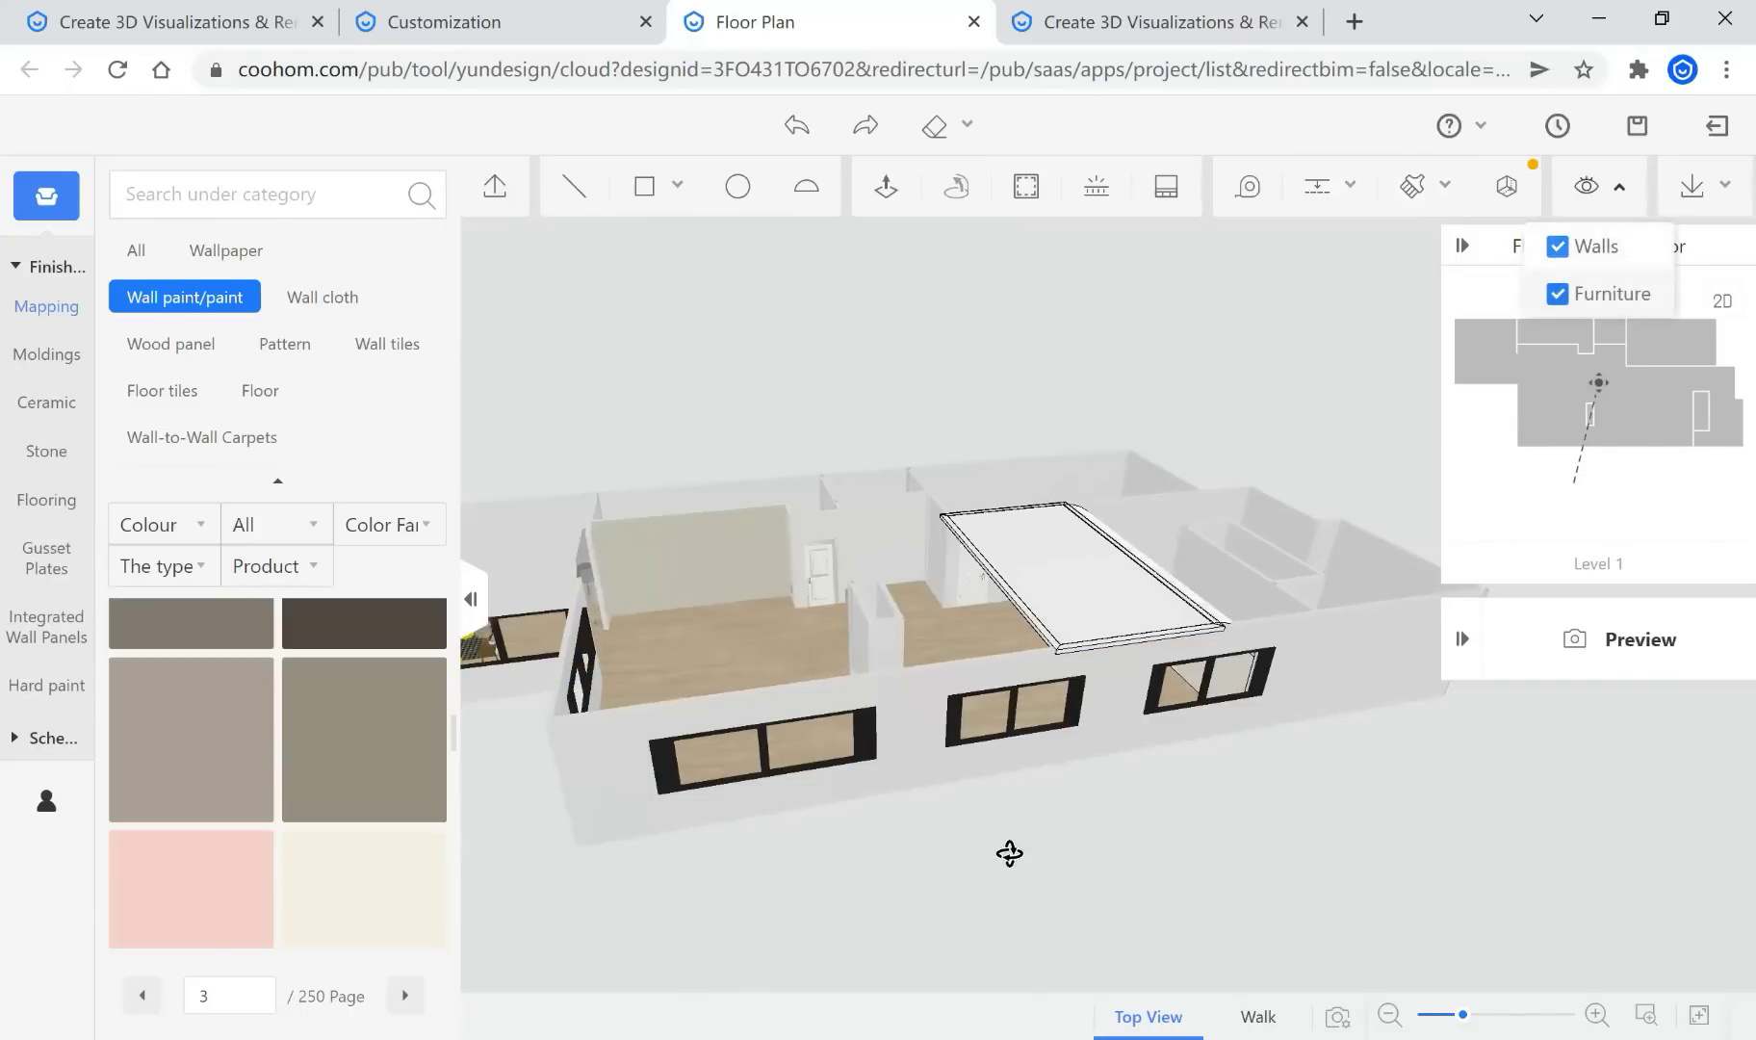
pyautogui.moveTo(1031, 842); pyautogui.dragTo(1075, 881)
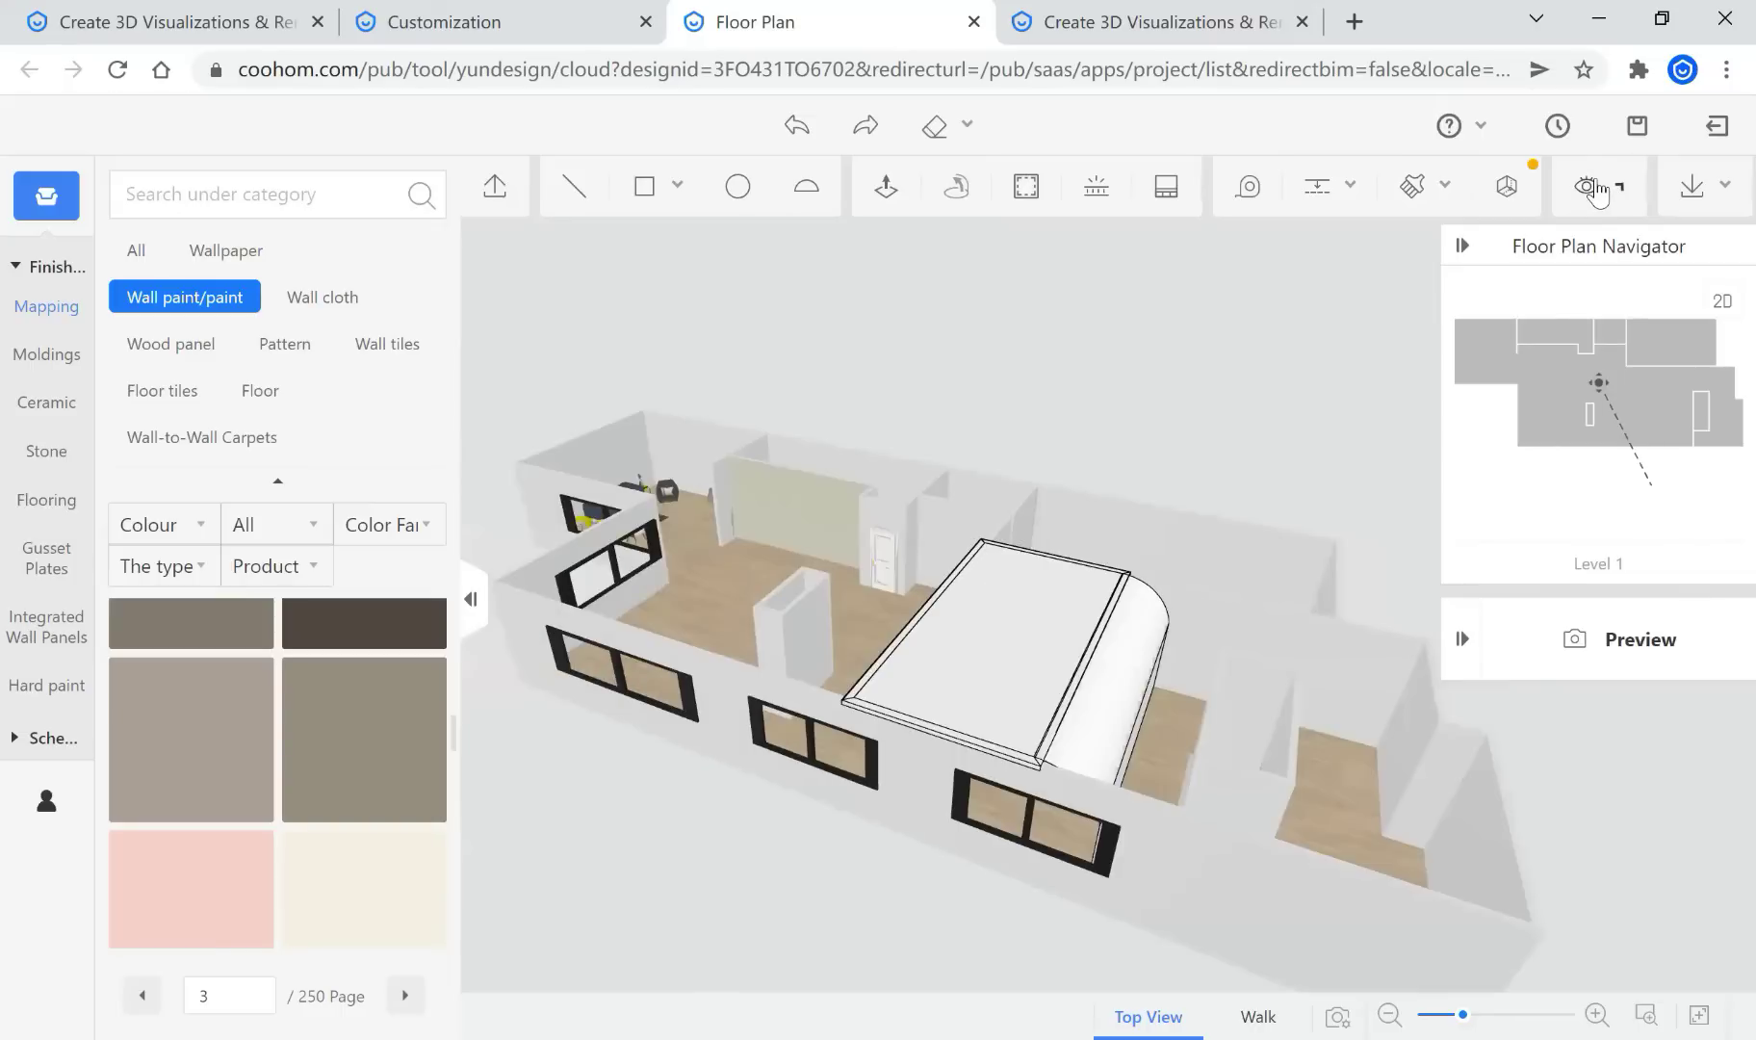
# Hide the outer walls again and switch the furniture's visibility off and back on
pyautogui.moveTo(1594, 188)
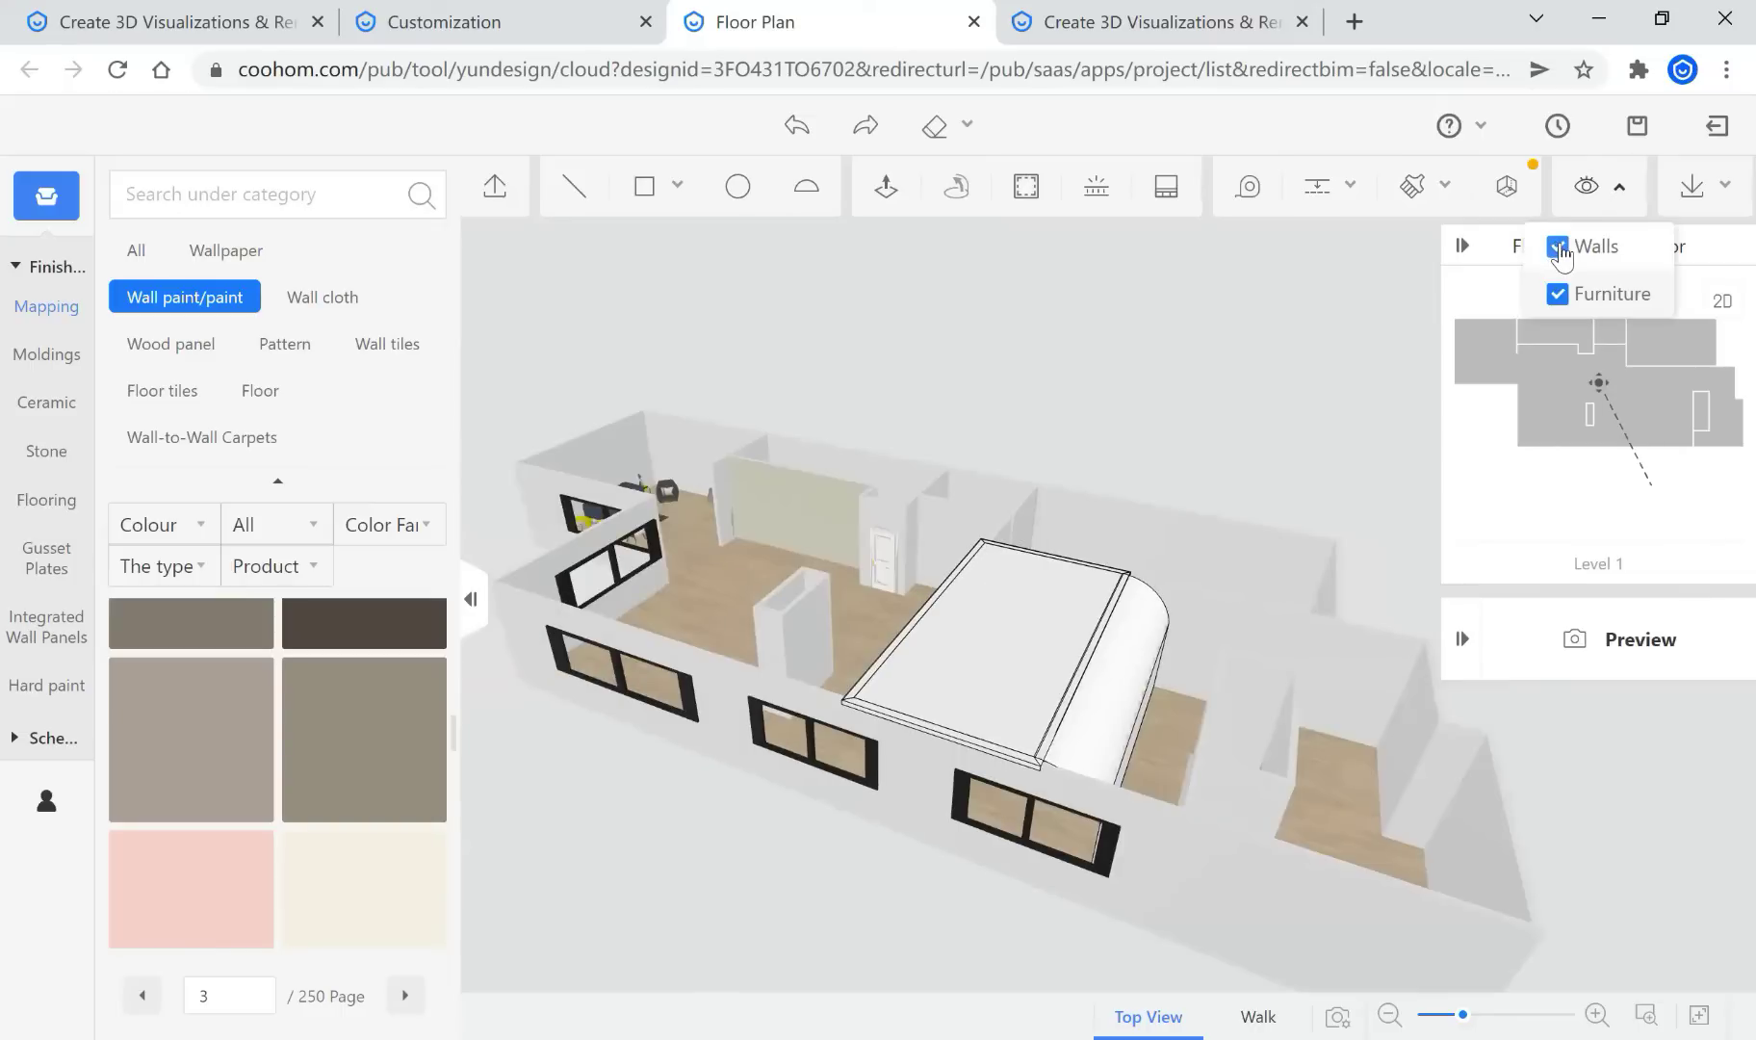
pyautogui.click(1558, 248)
pyautogui.click(1560, 295)
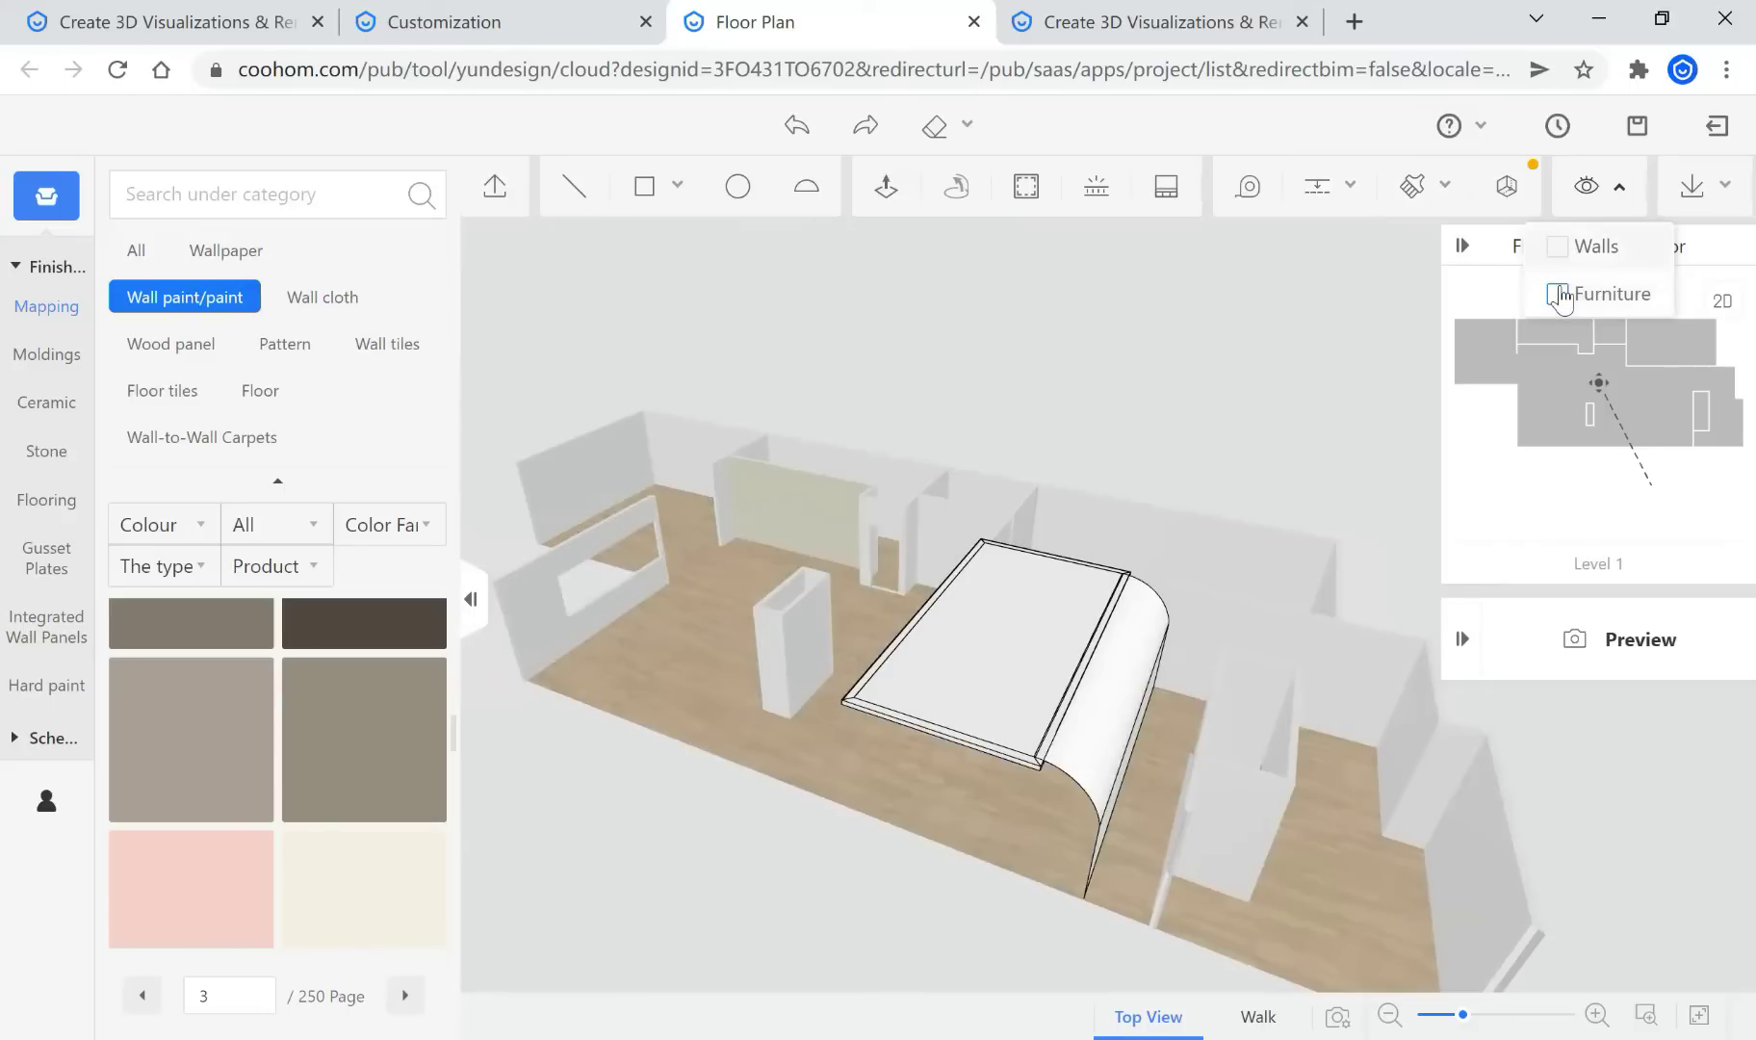
pyautogui.click(1558, 295)
pyautogui.click(1560, 249)
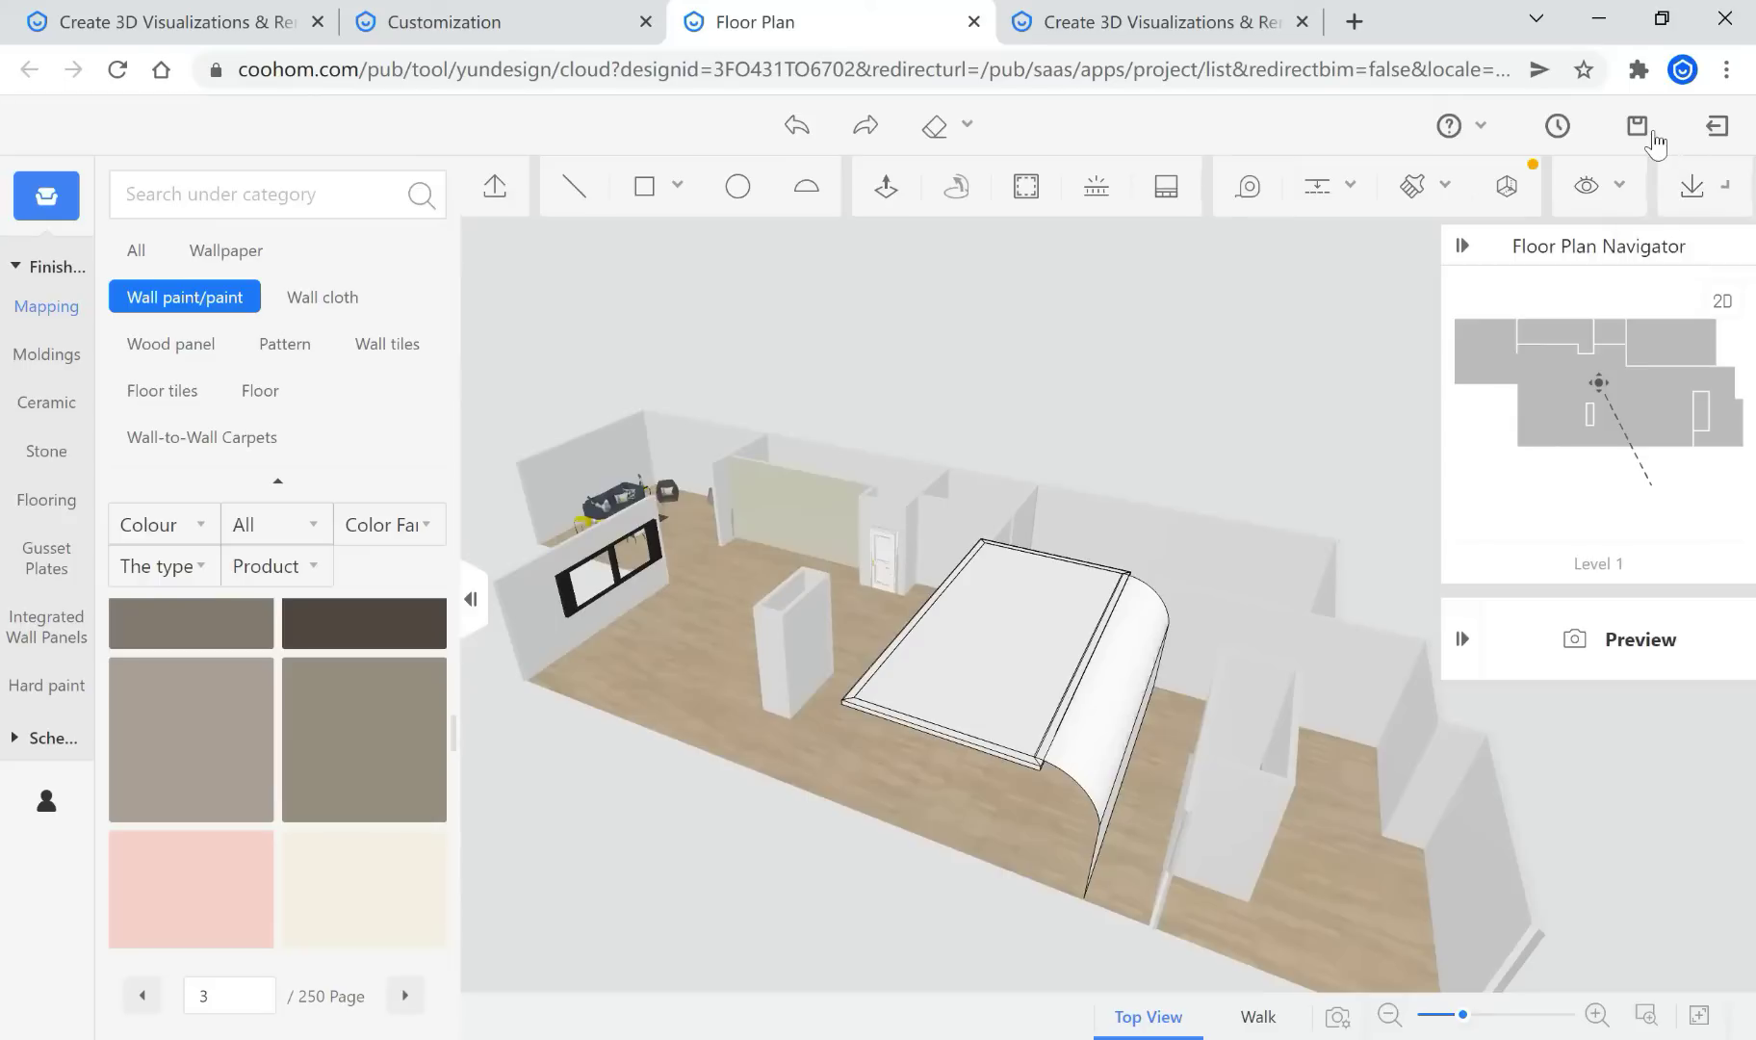
# Save the project and exit the Construction editor to the 2D floor plan
pyautogui.click(1713, 132)
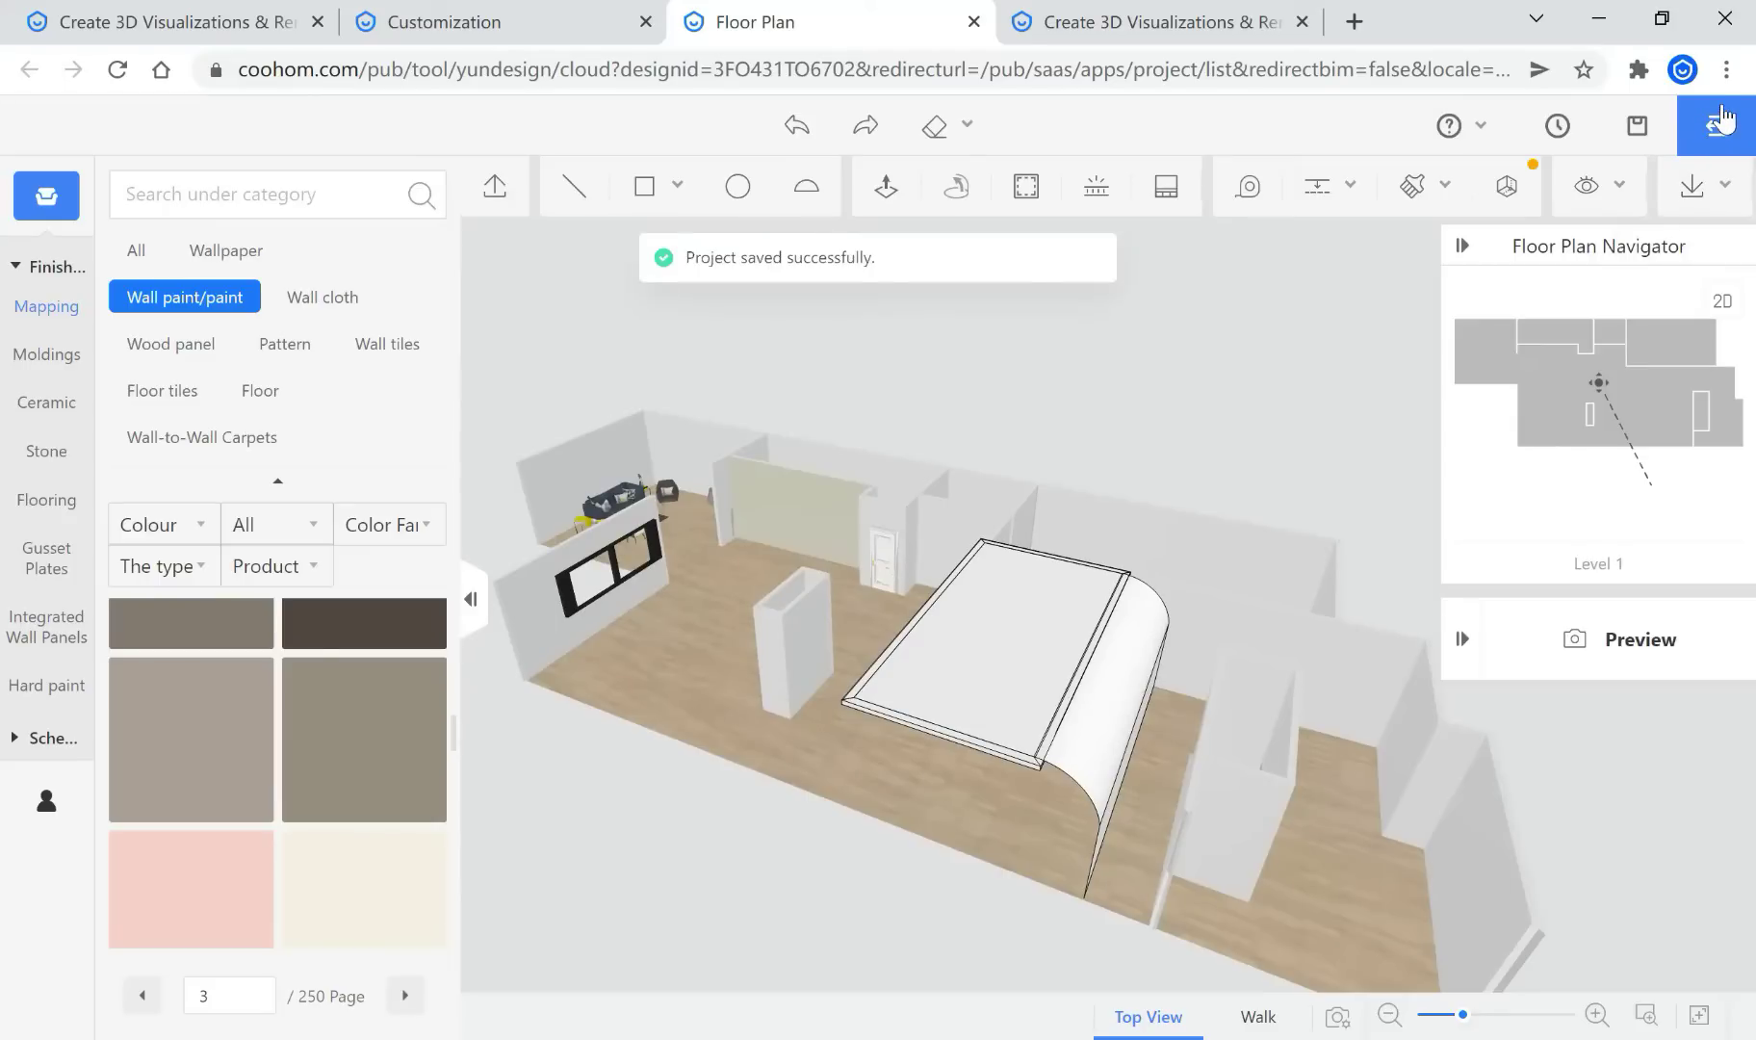
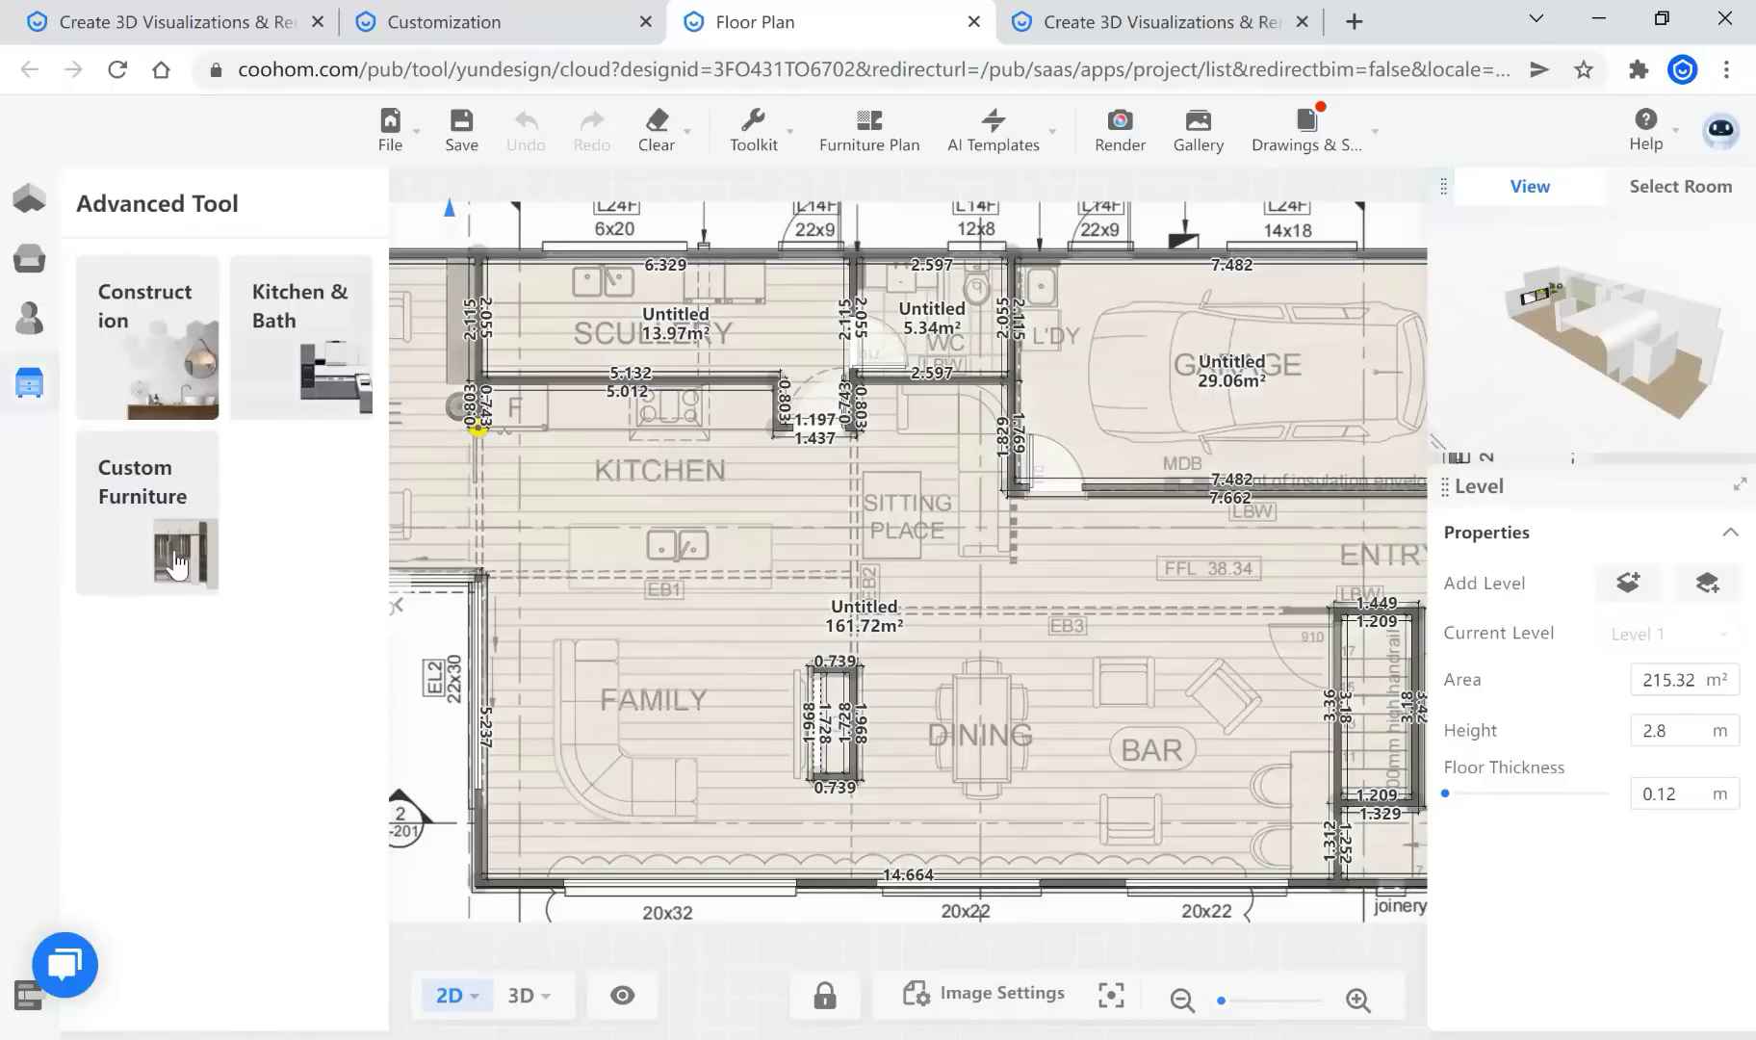
# Look at the Kitchen & Bath tool's base cabinet catalogue and return to the overall floor plan
pyautogui.click(308, 342)
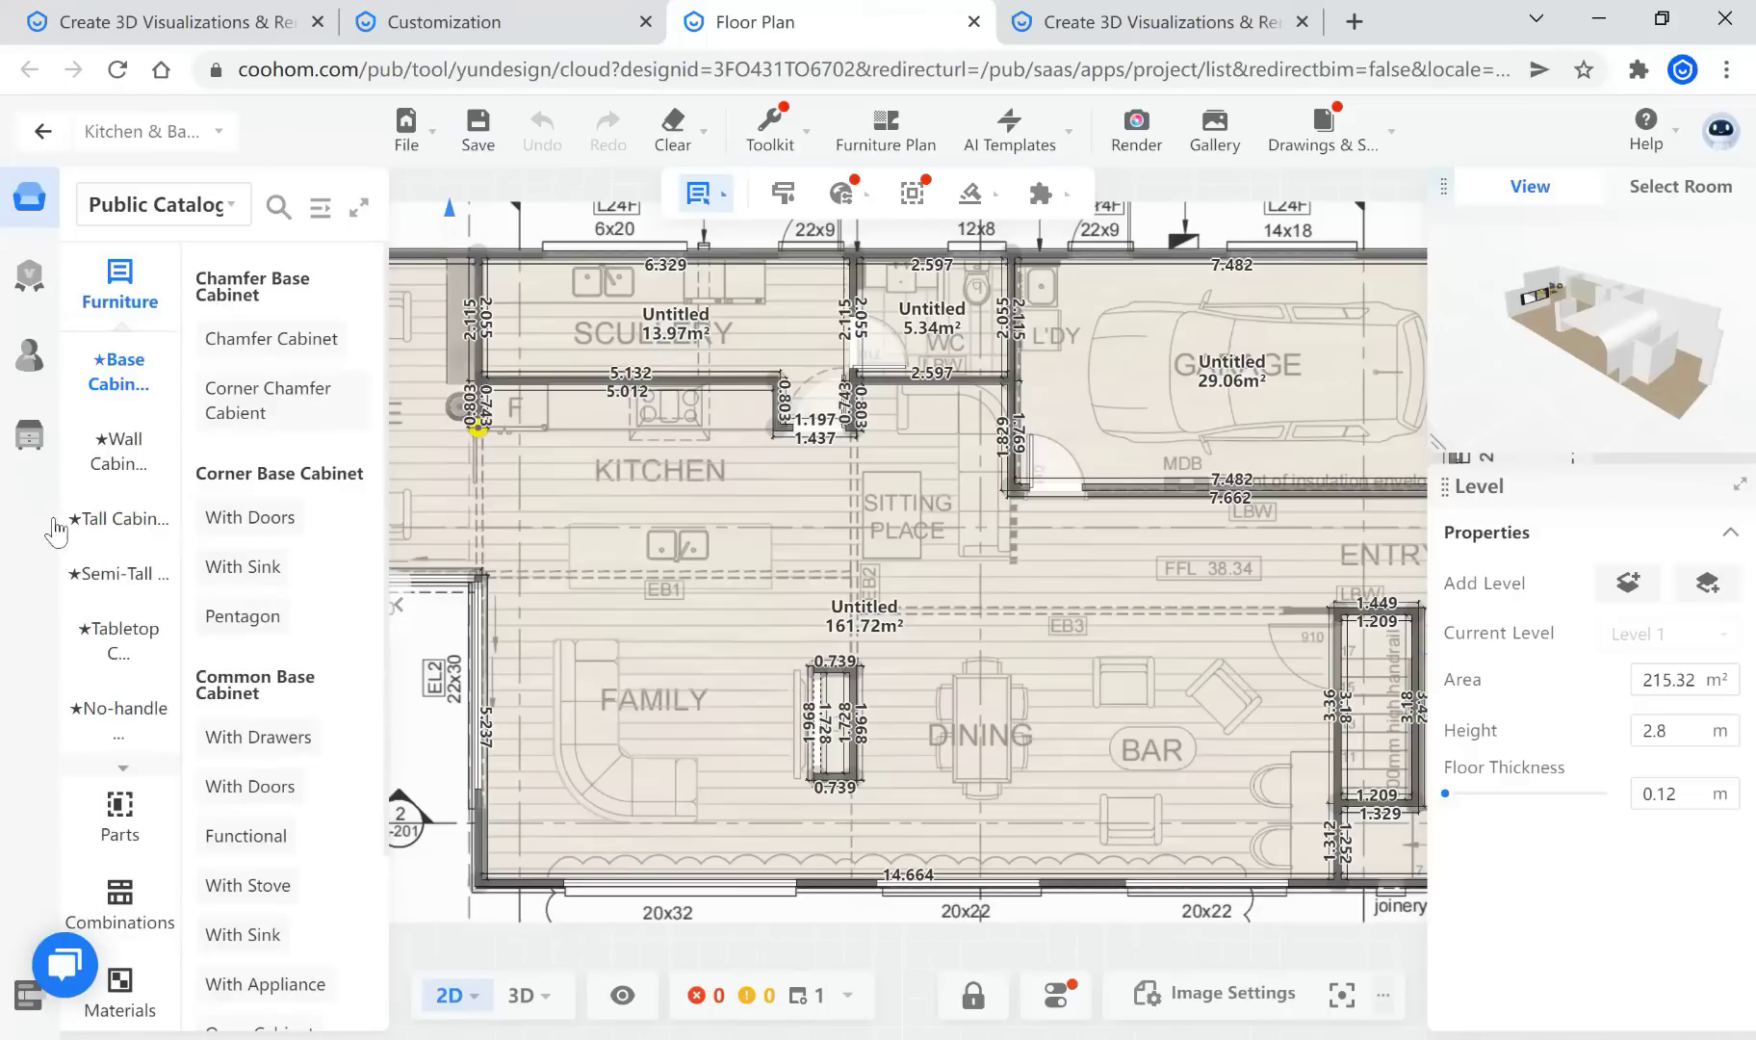
pyautogui.click(43, 131)
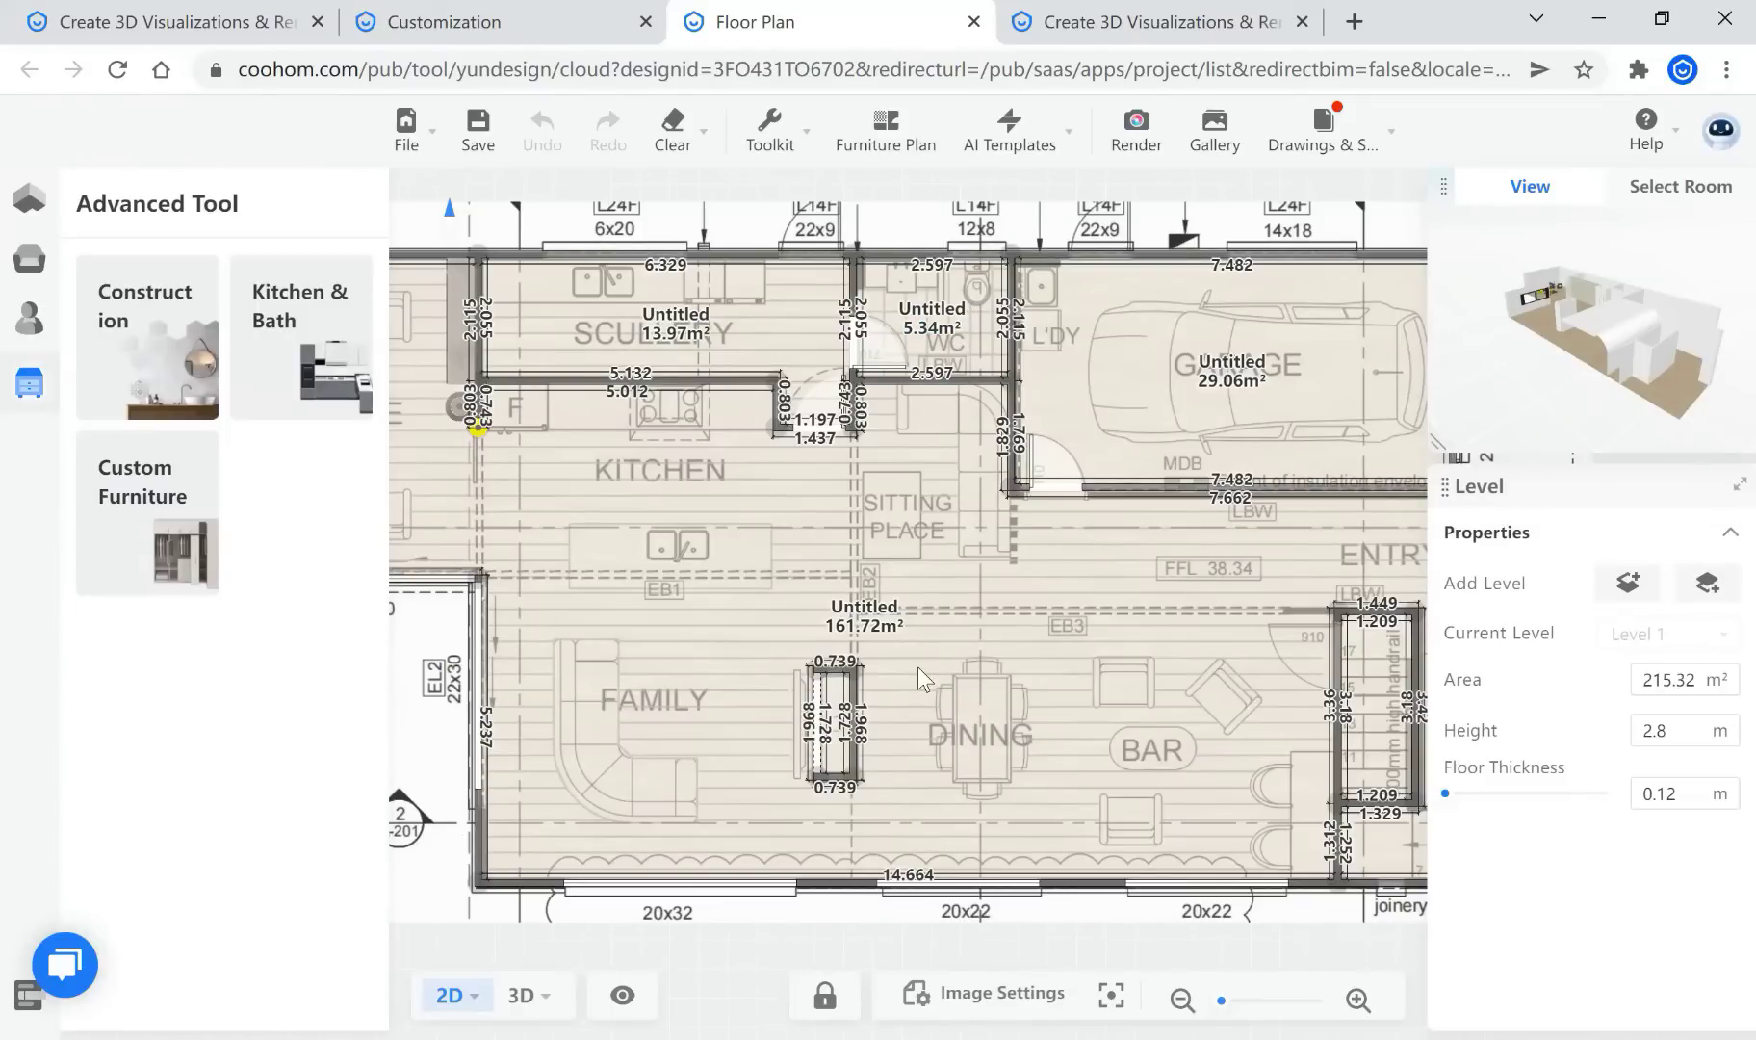
pyautogui.scroll(-1, 916, 674)
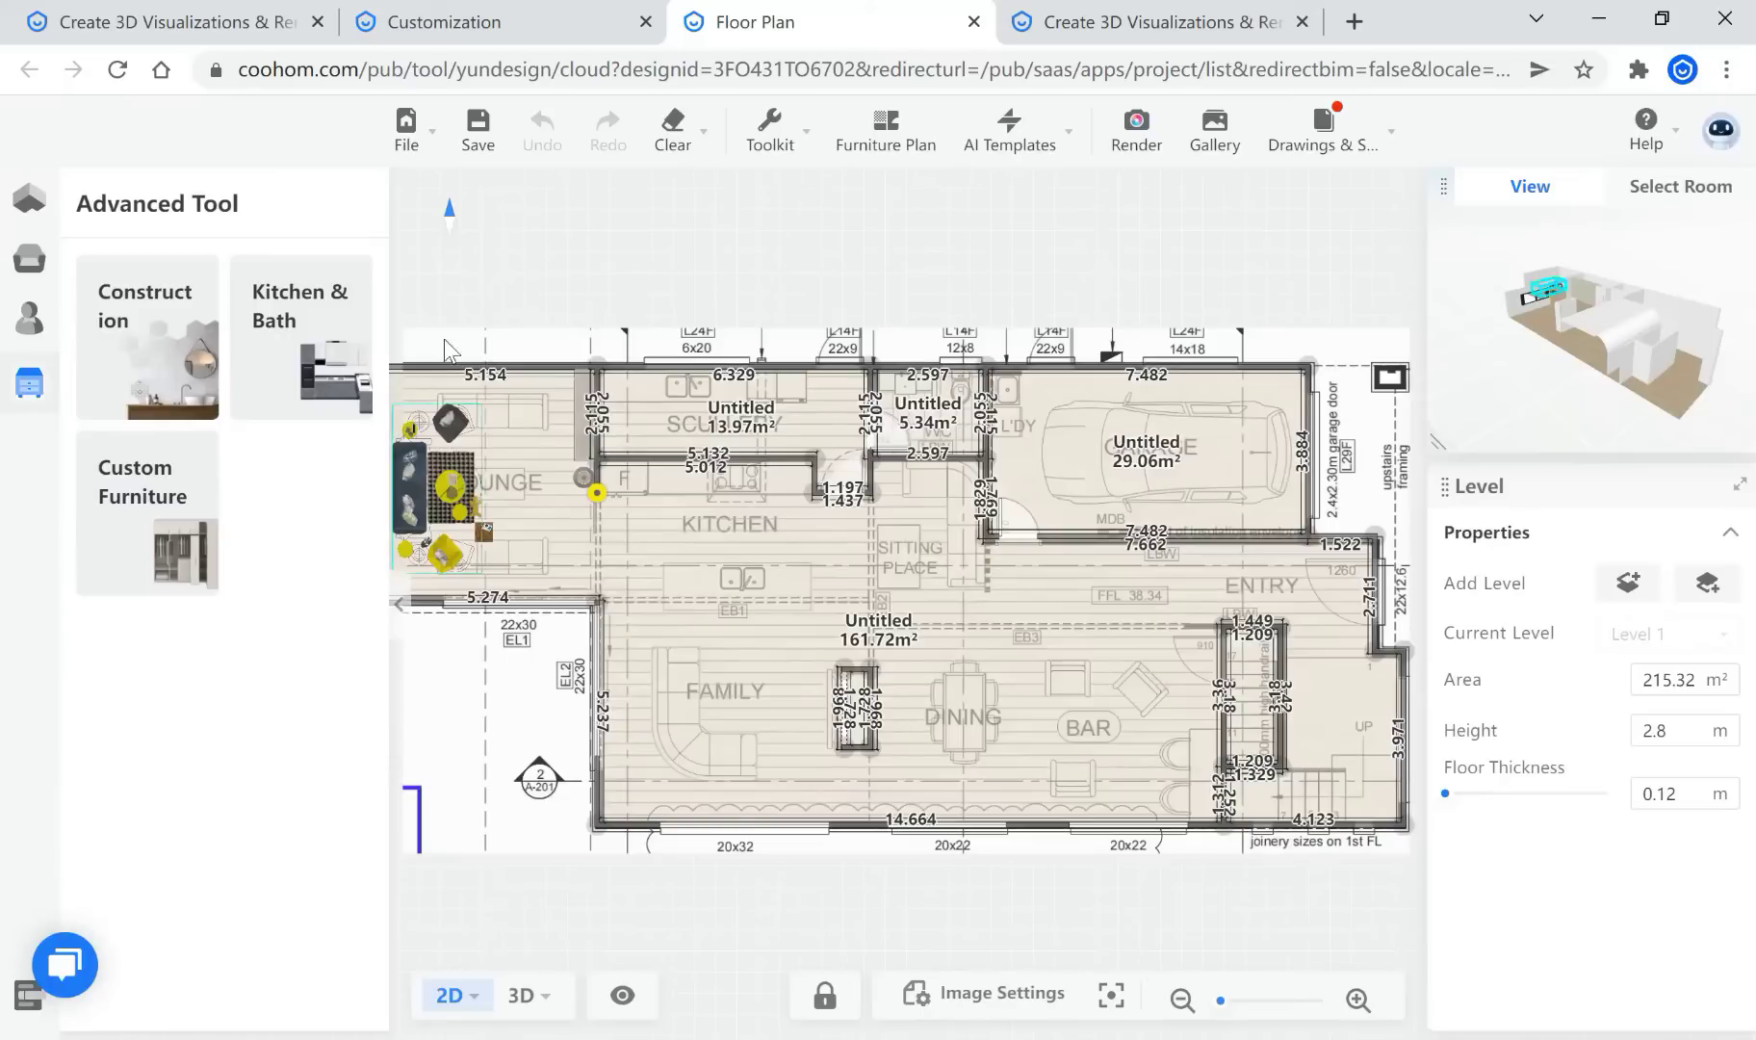
# Open the Render mode and place the front-view camera in the lounge opposite the sofa, facing the furniture group
pyautogui.click(399, 604)
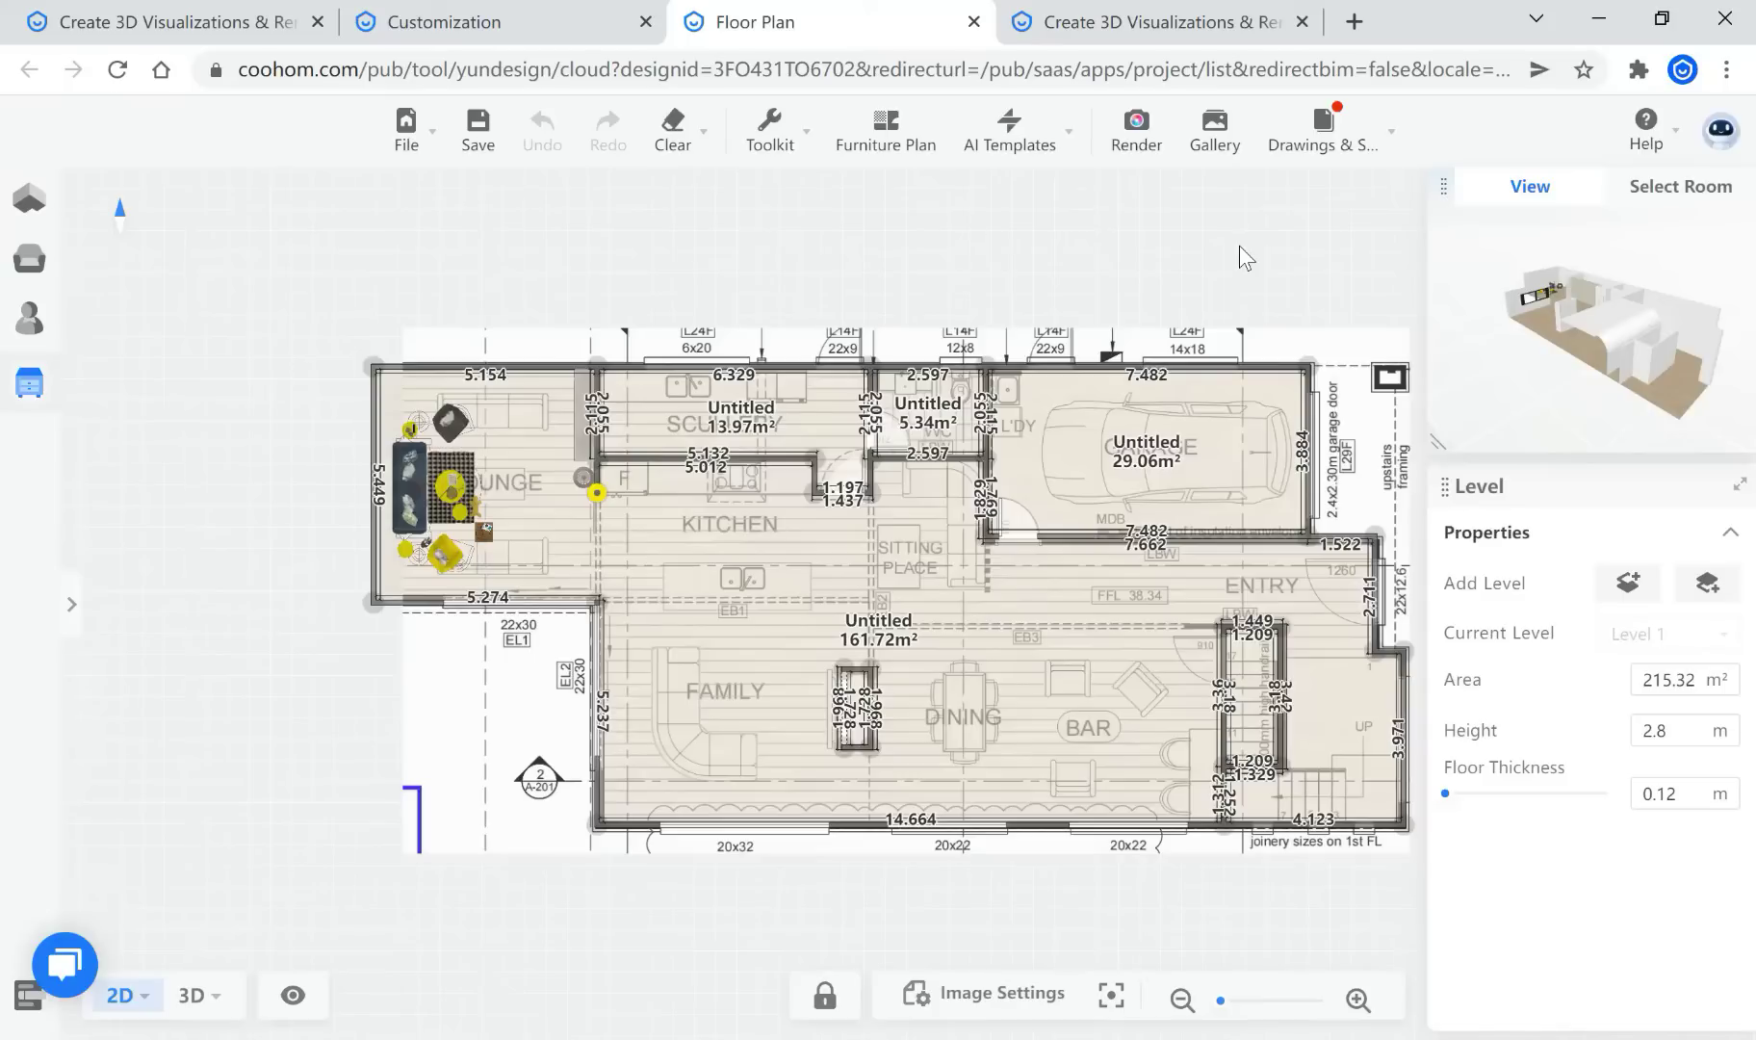
pyautogui.click(1137, 135)
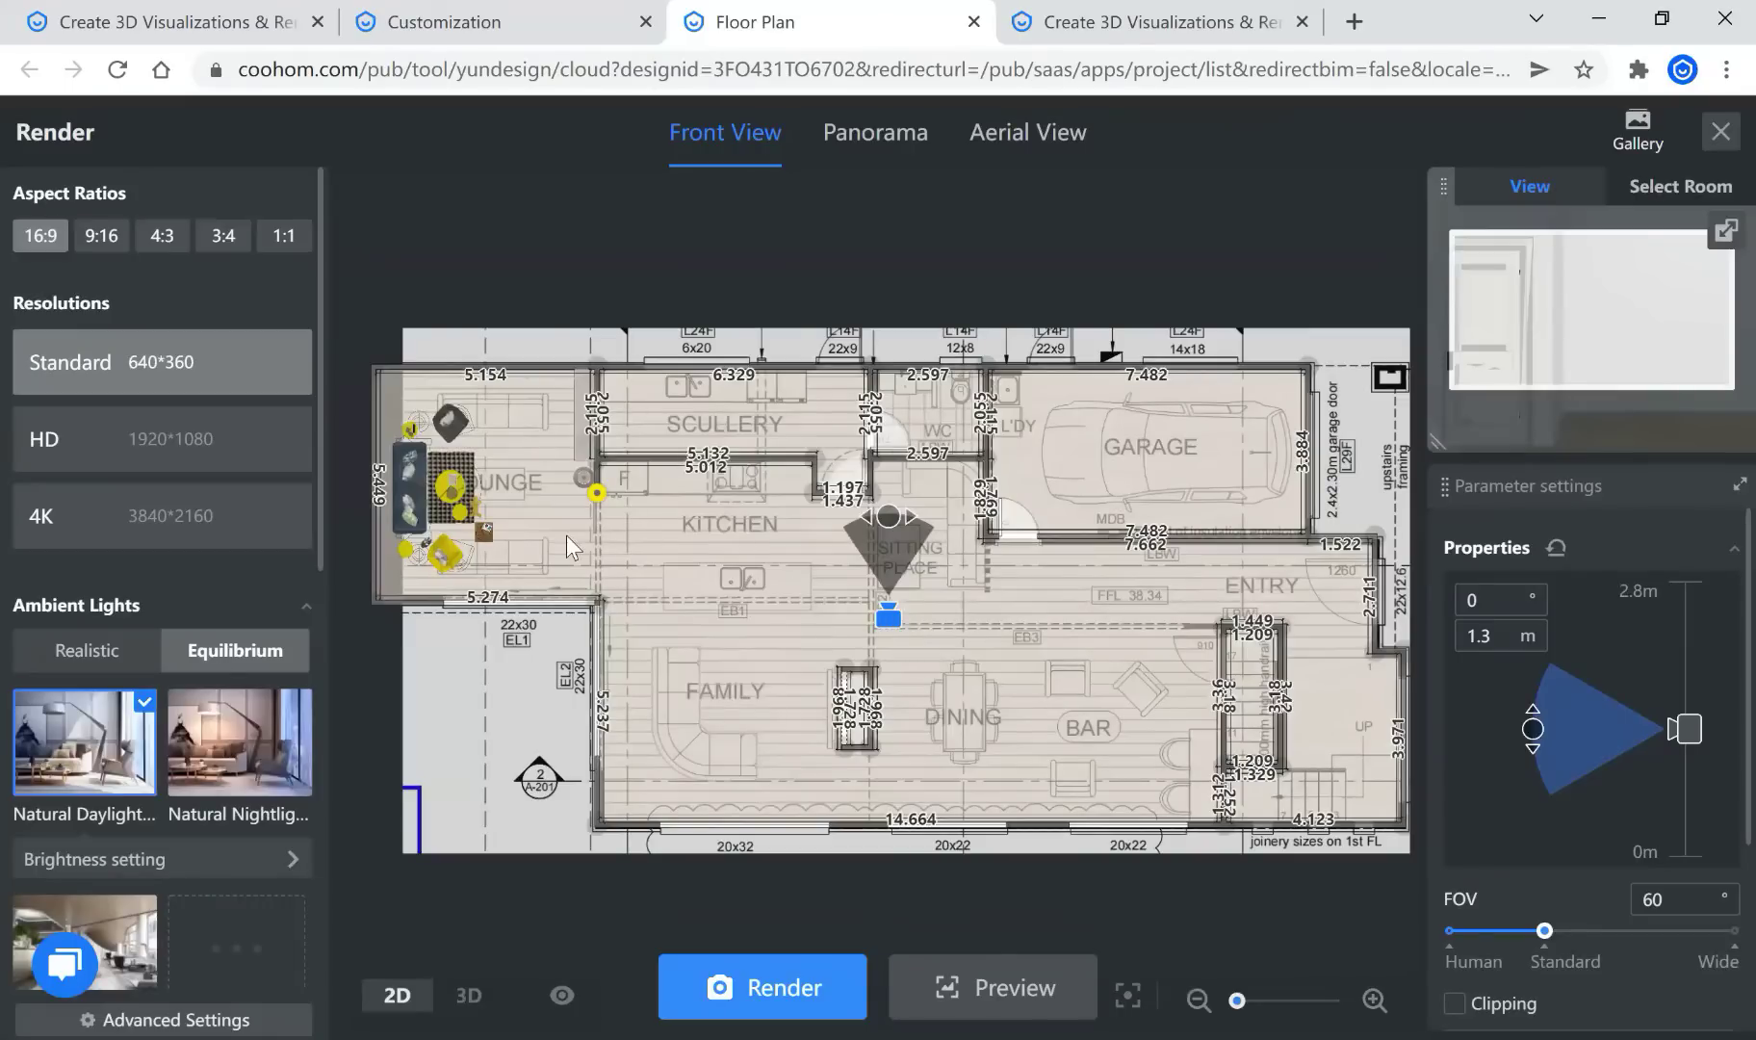
pyautogui.click(757, 598)
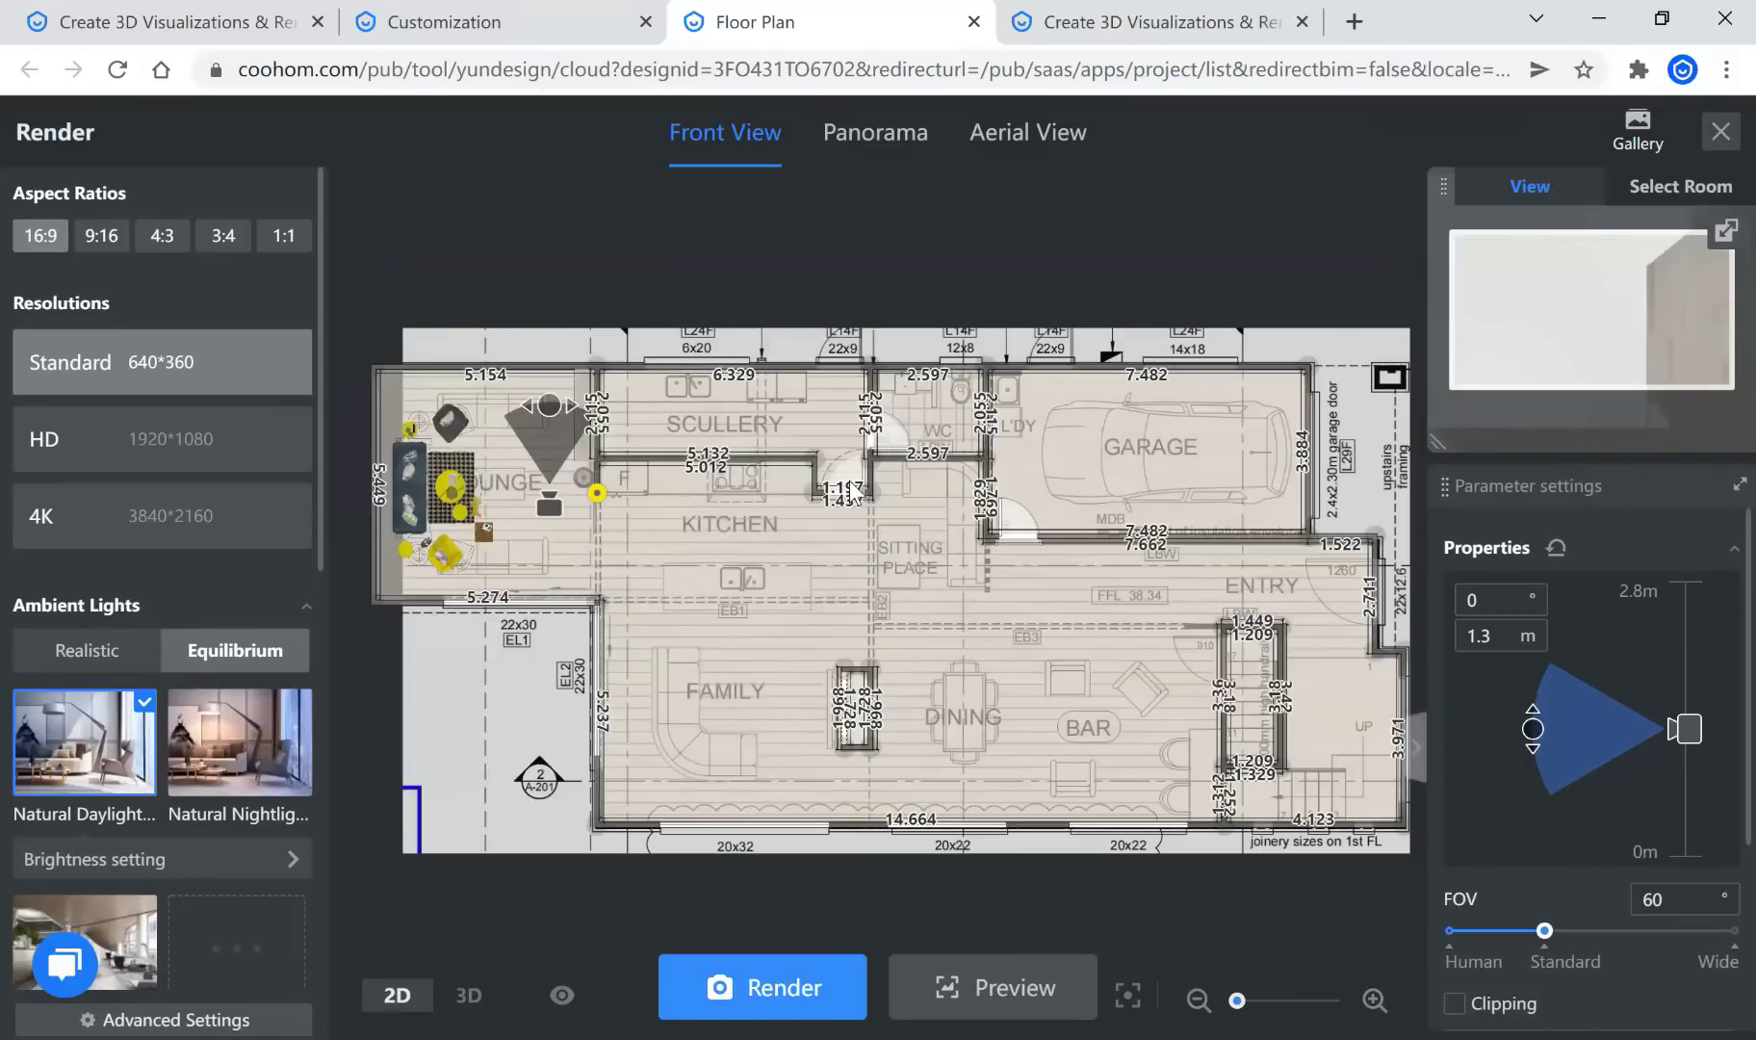
pyautogui.click(549, 498)
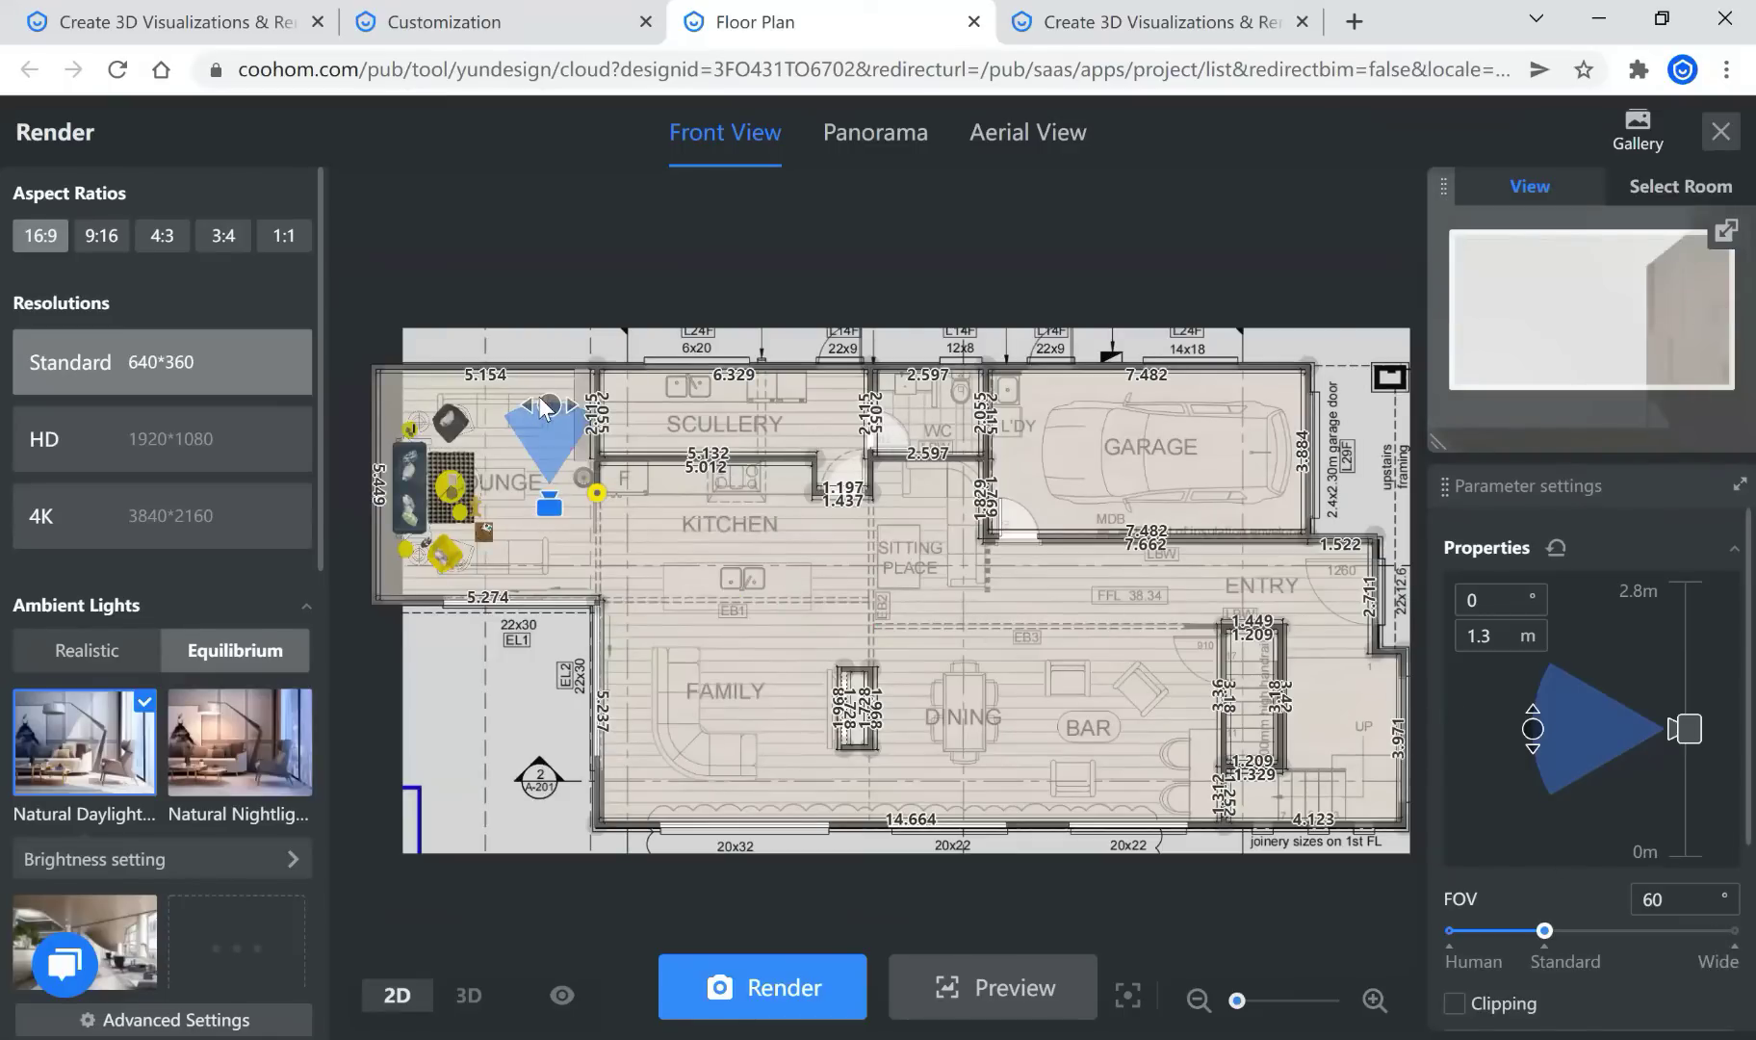
pyautogui.moveTo(396, 546); pyautogui.dragTo(394, 526)
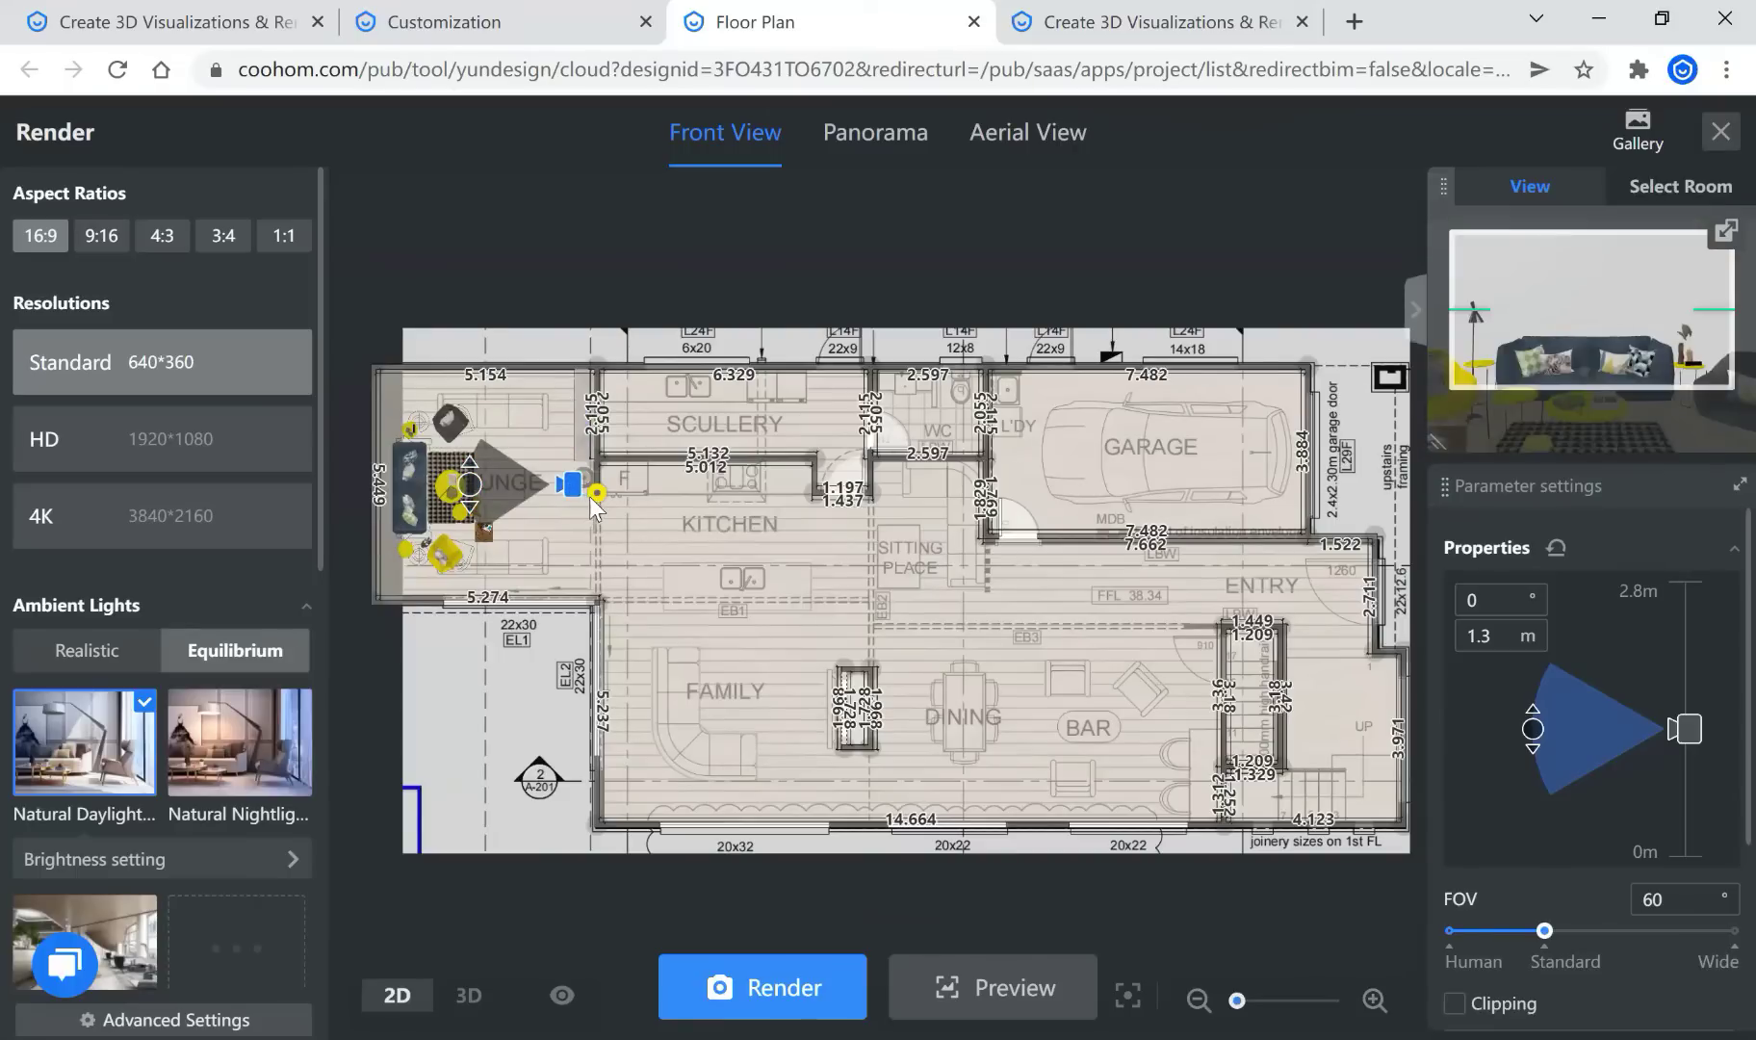
pyautogui.moveTo(580, 488); pyautogui.dragTo(593, 496)
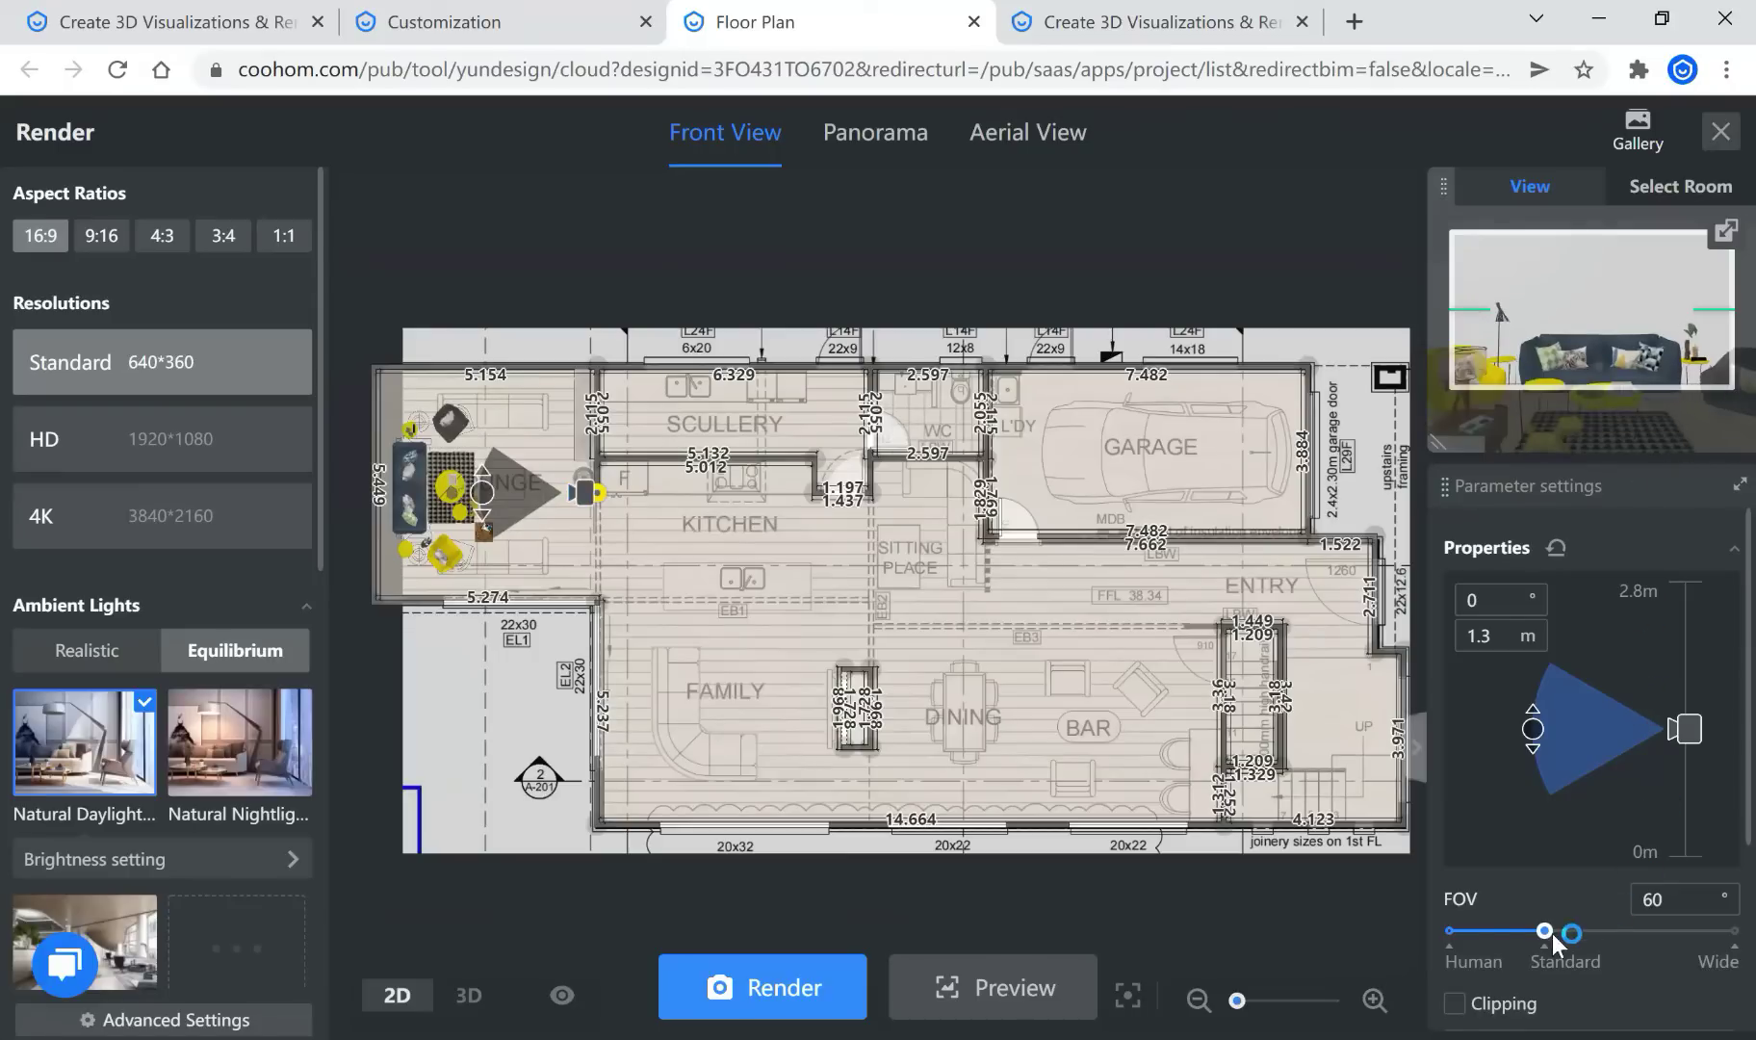
# Enlarge the camera's 3D view, set its FOV to 80° and render it at the Standard 640*360 resolution
pyautogui.click(1723, 237)
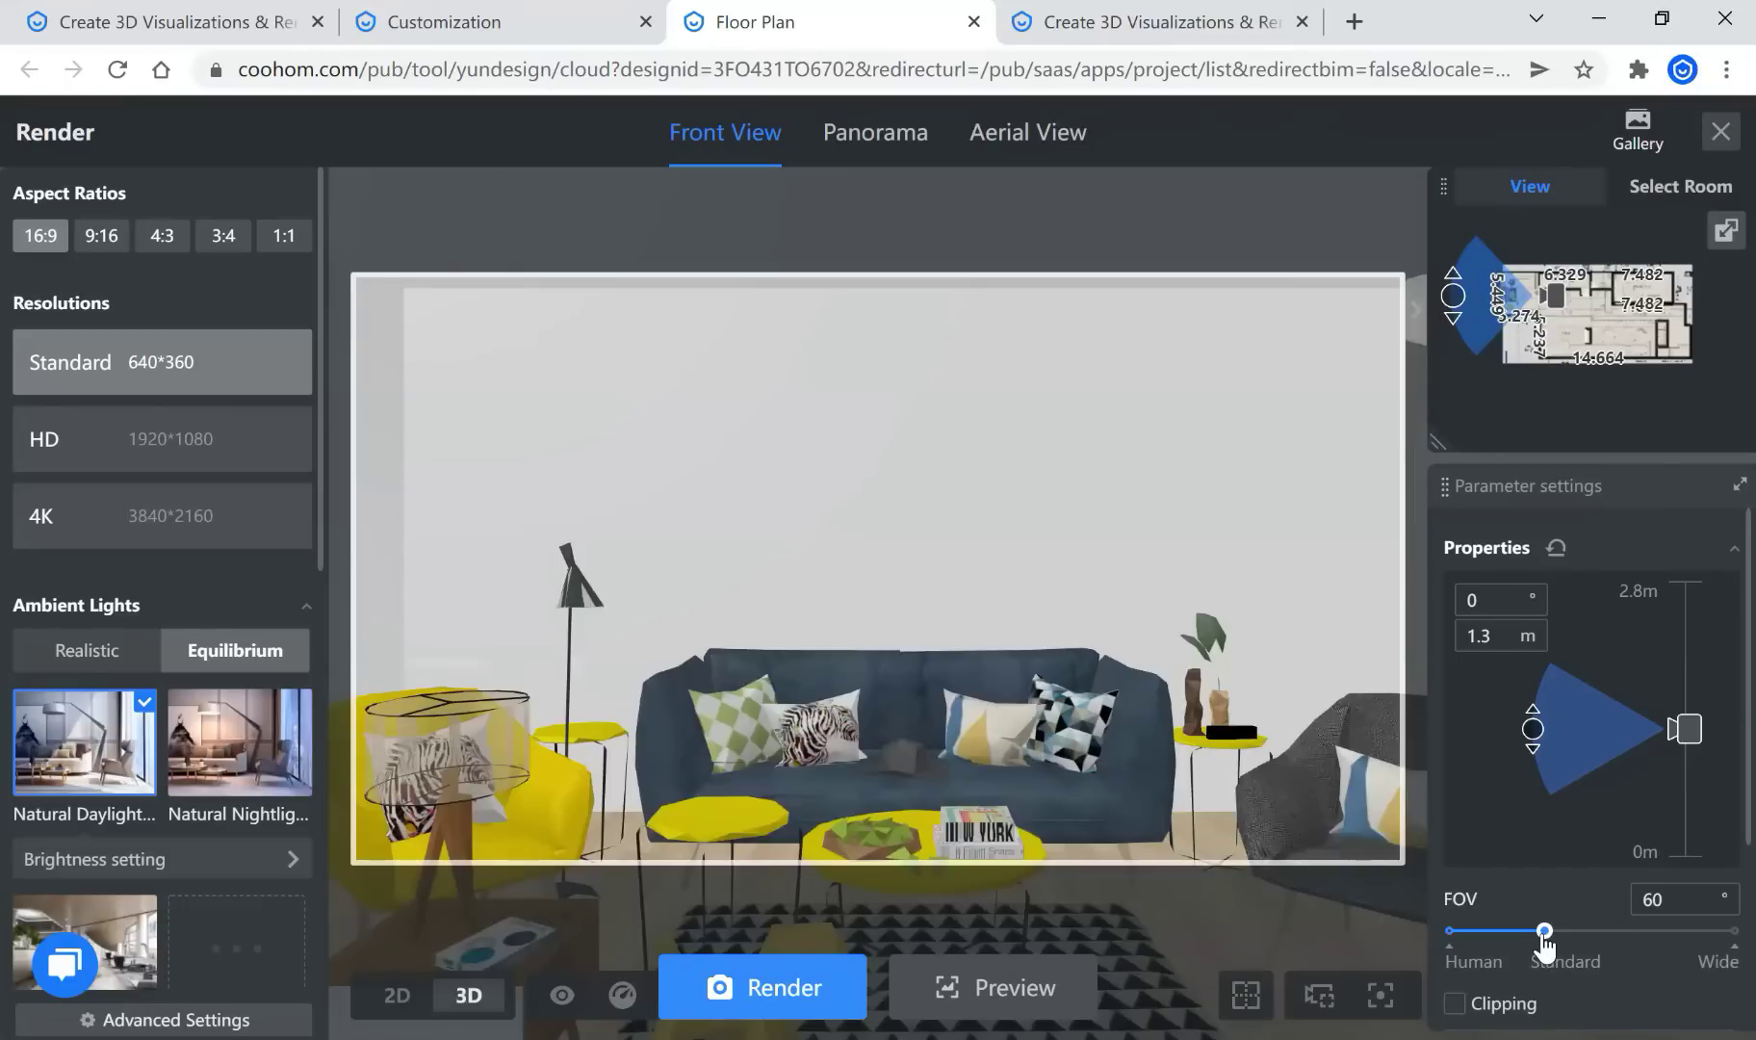
pyautogui.click(1632, 899)
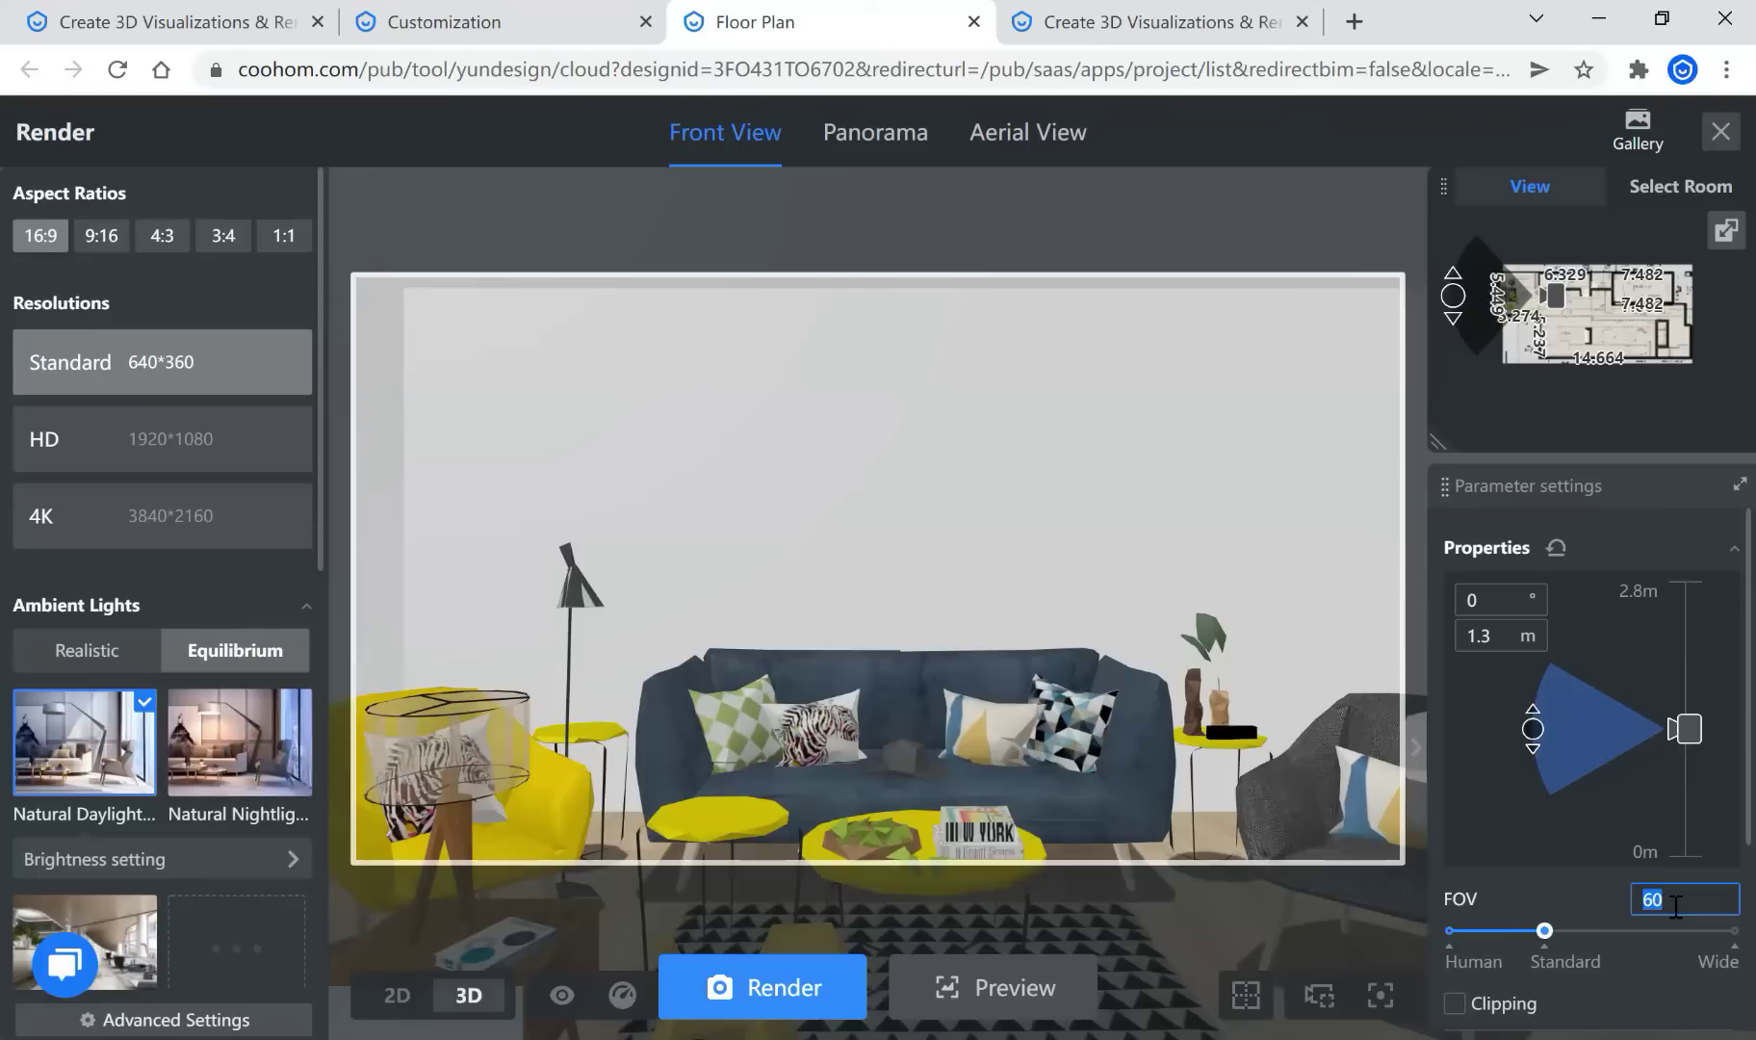
pyautogui.write('80')
pyautogui.press('Return')
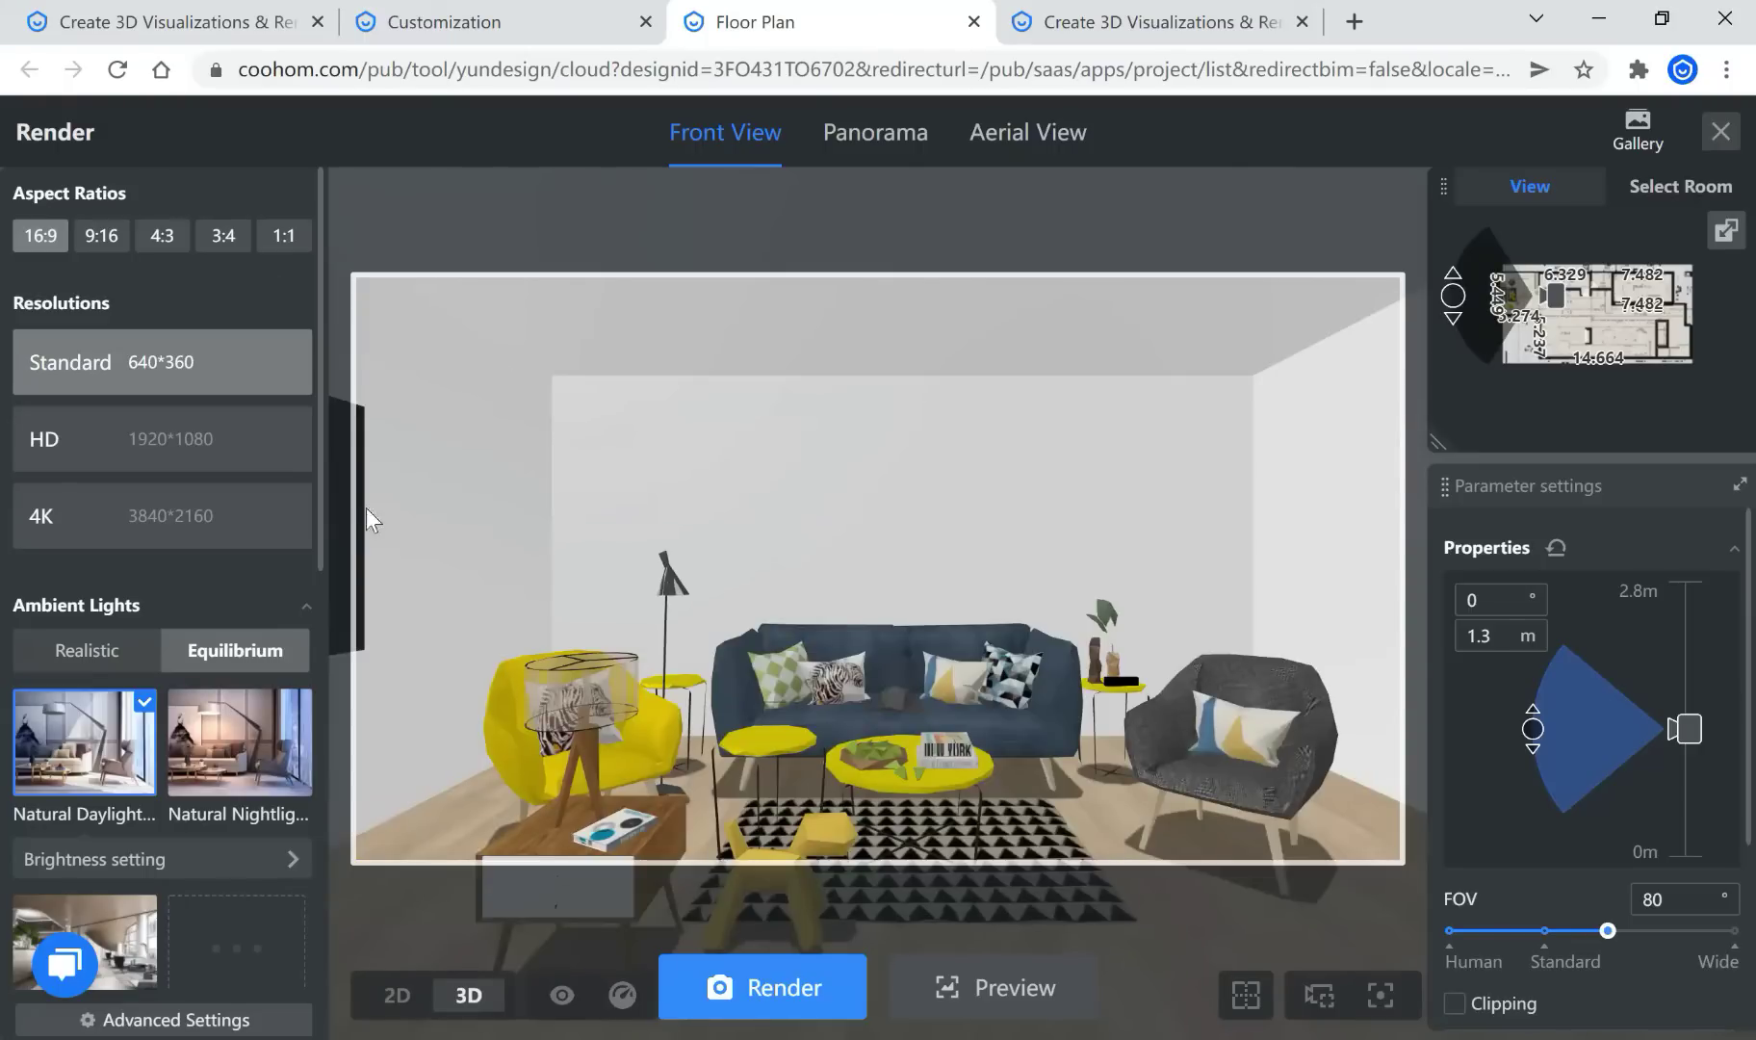
pyautogui.click(741, 999)
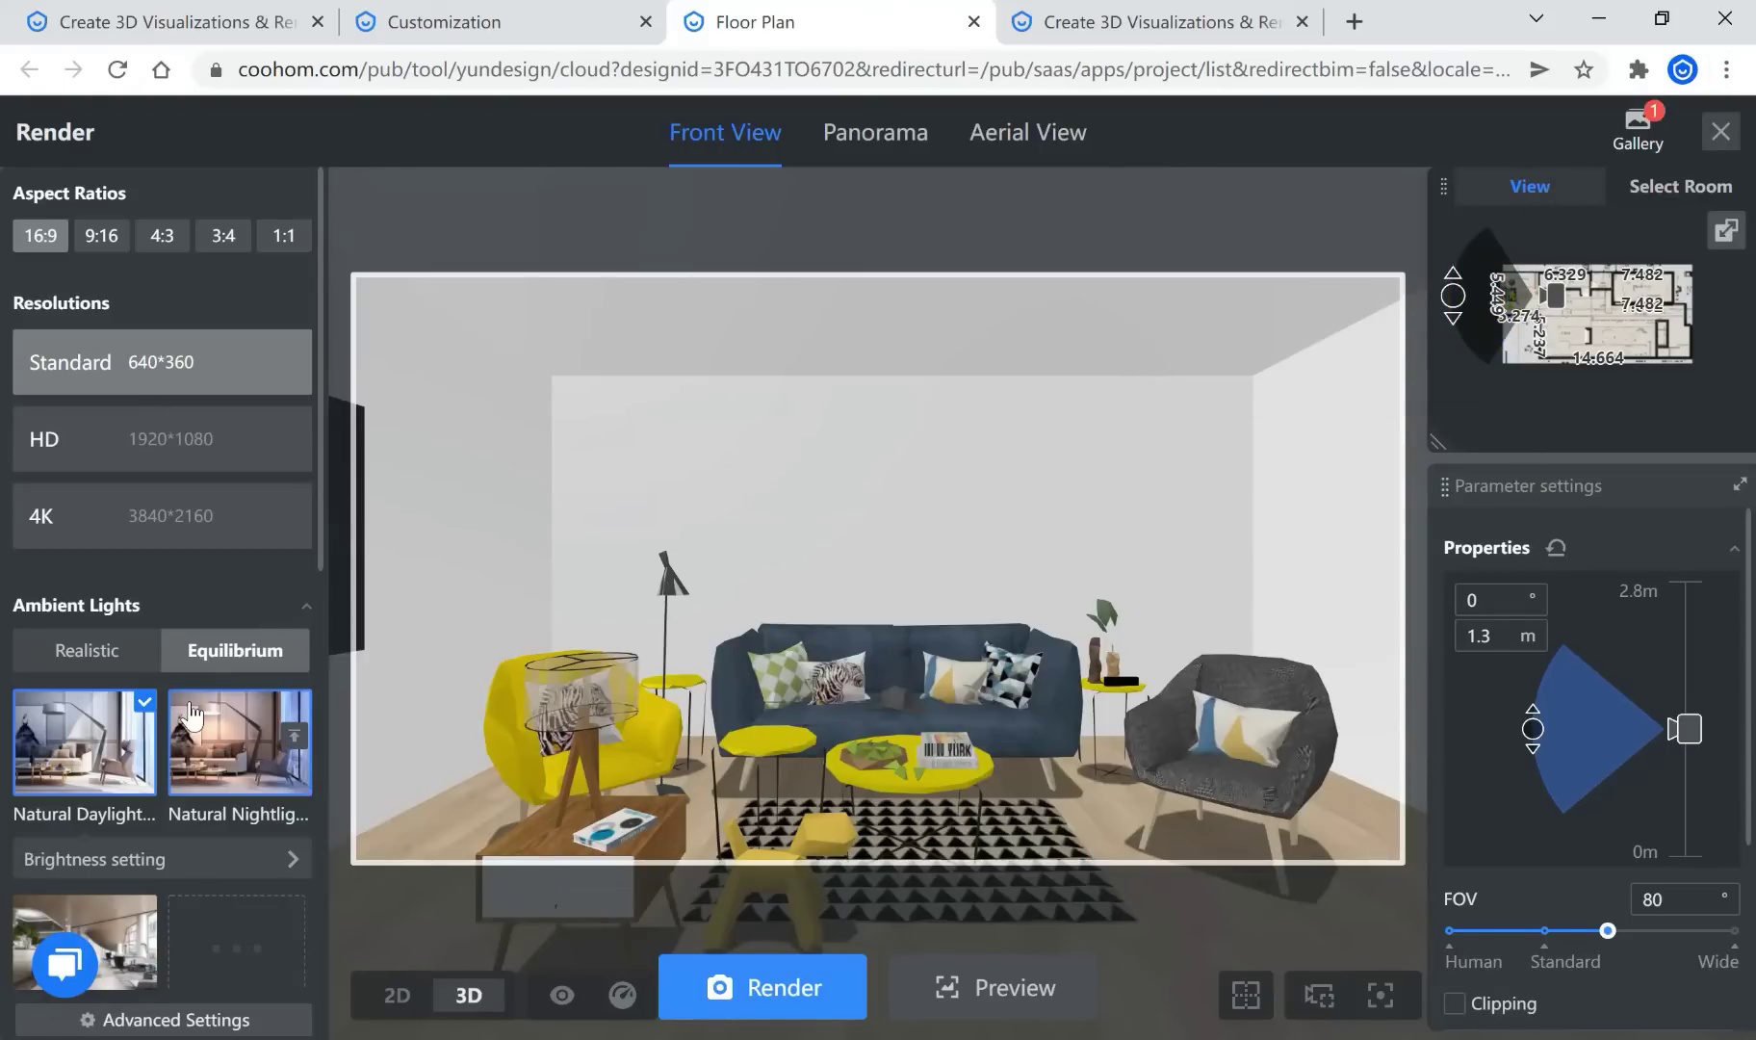
# Look through the render resolutions and ambient light templates, and view the new custom lighting scheme dialog without creating one
pyautogui.scroll(-1, 190, 700)
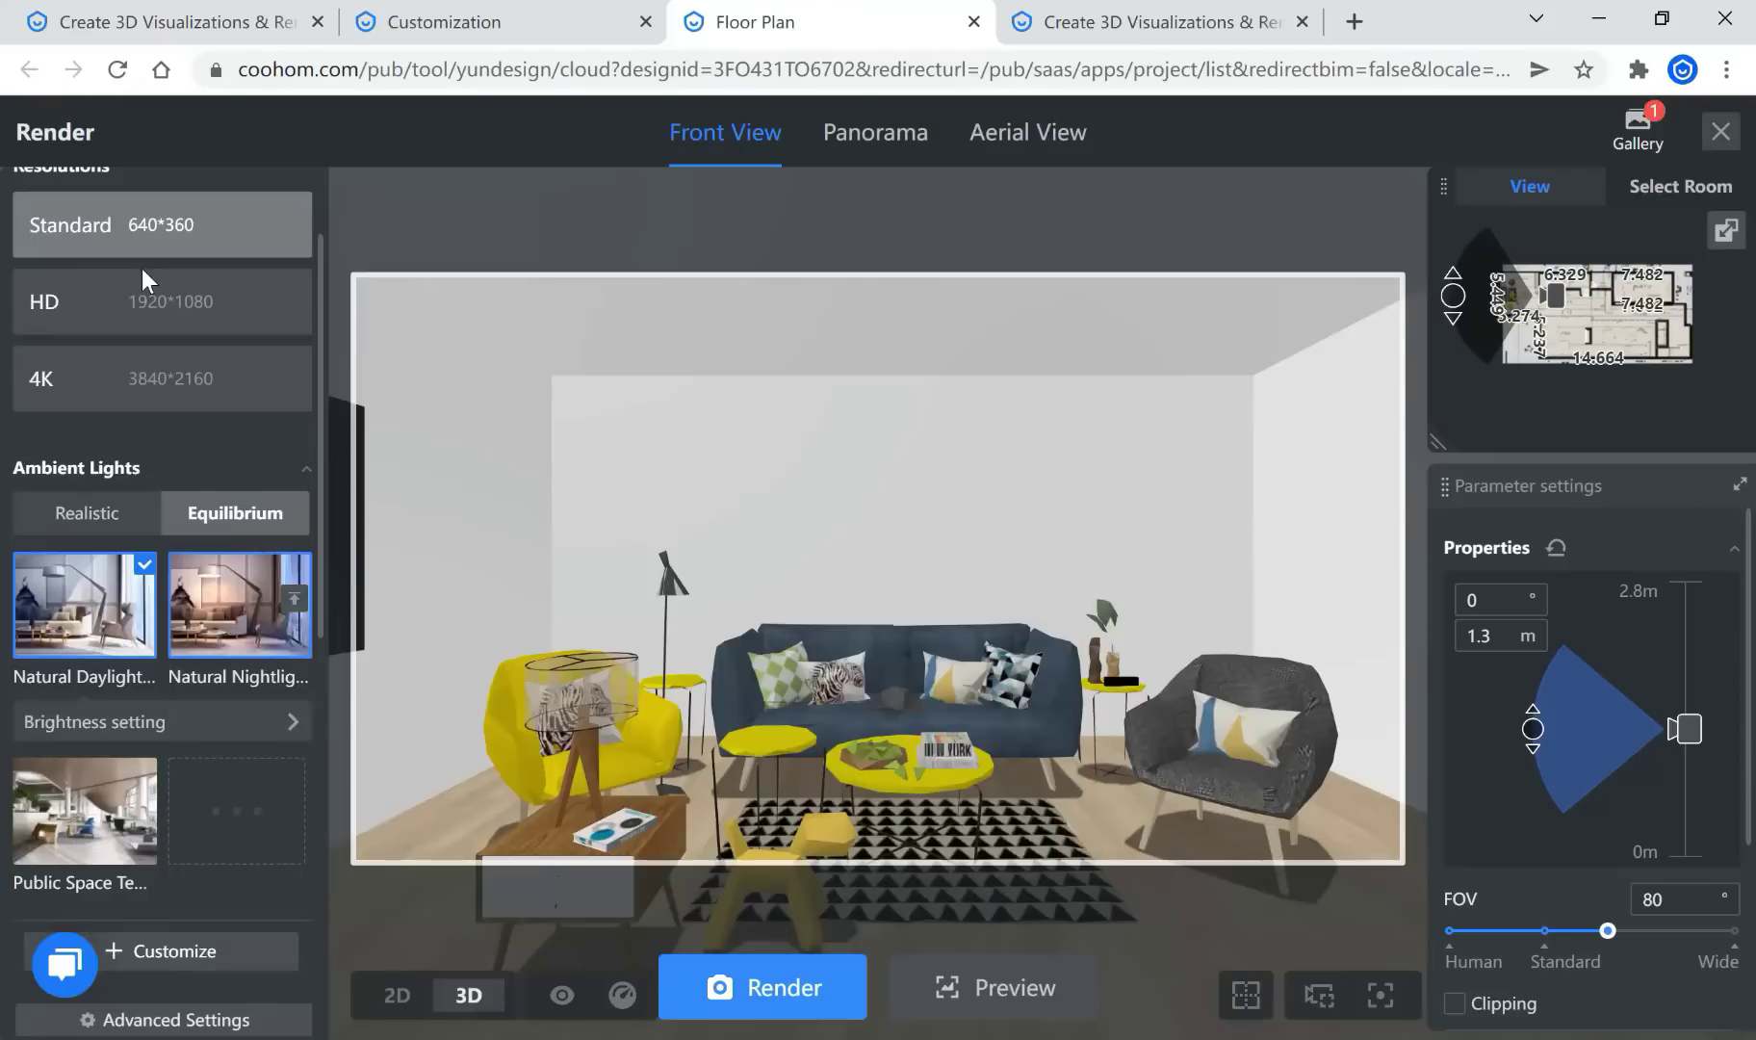
pyautogui.scroll(1, 142, 280)
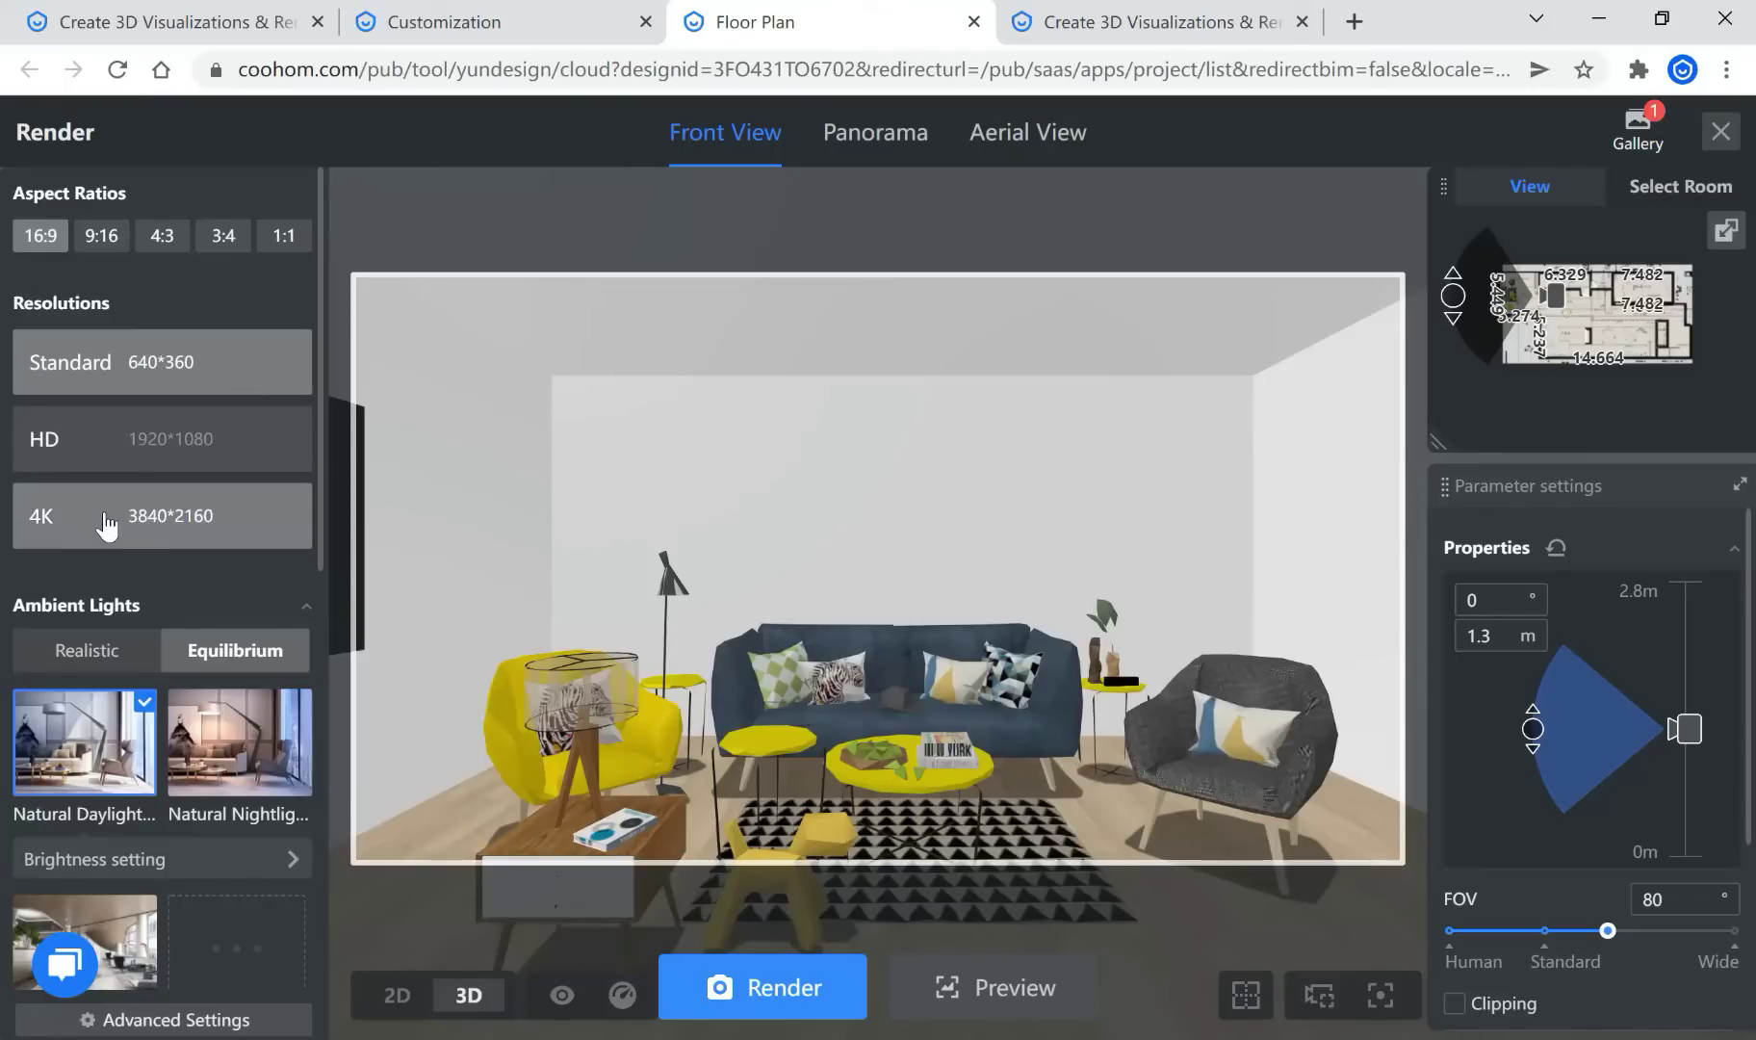
pyautogui.scroll(-3, 111, 617)
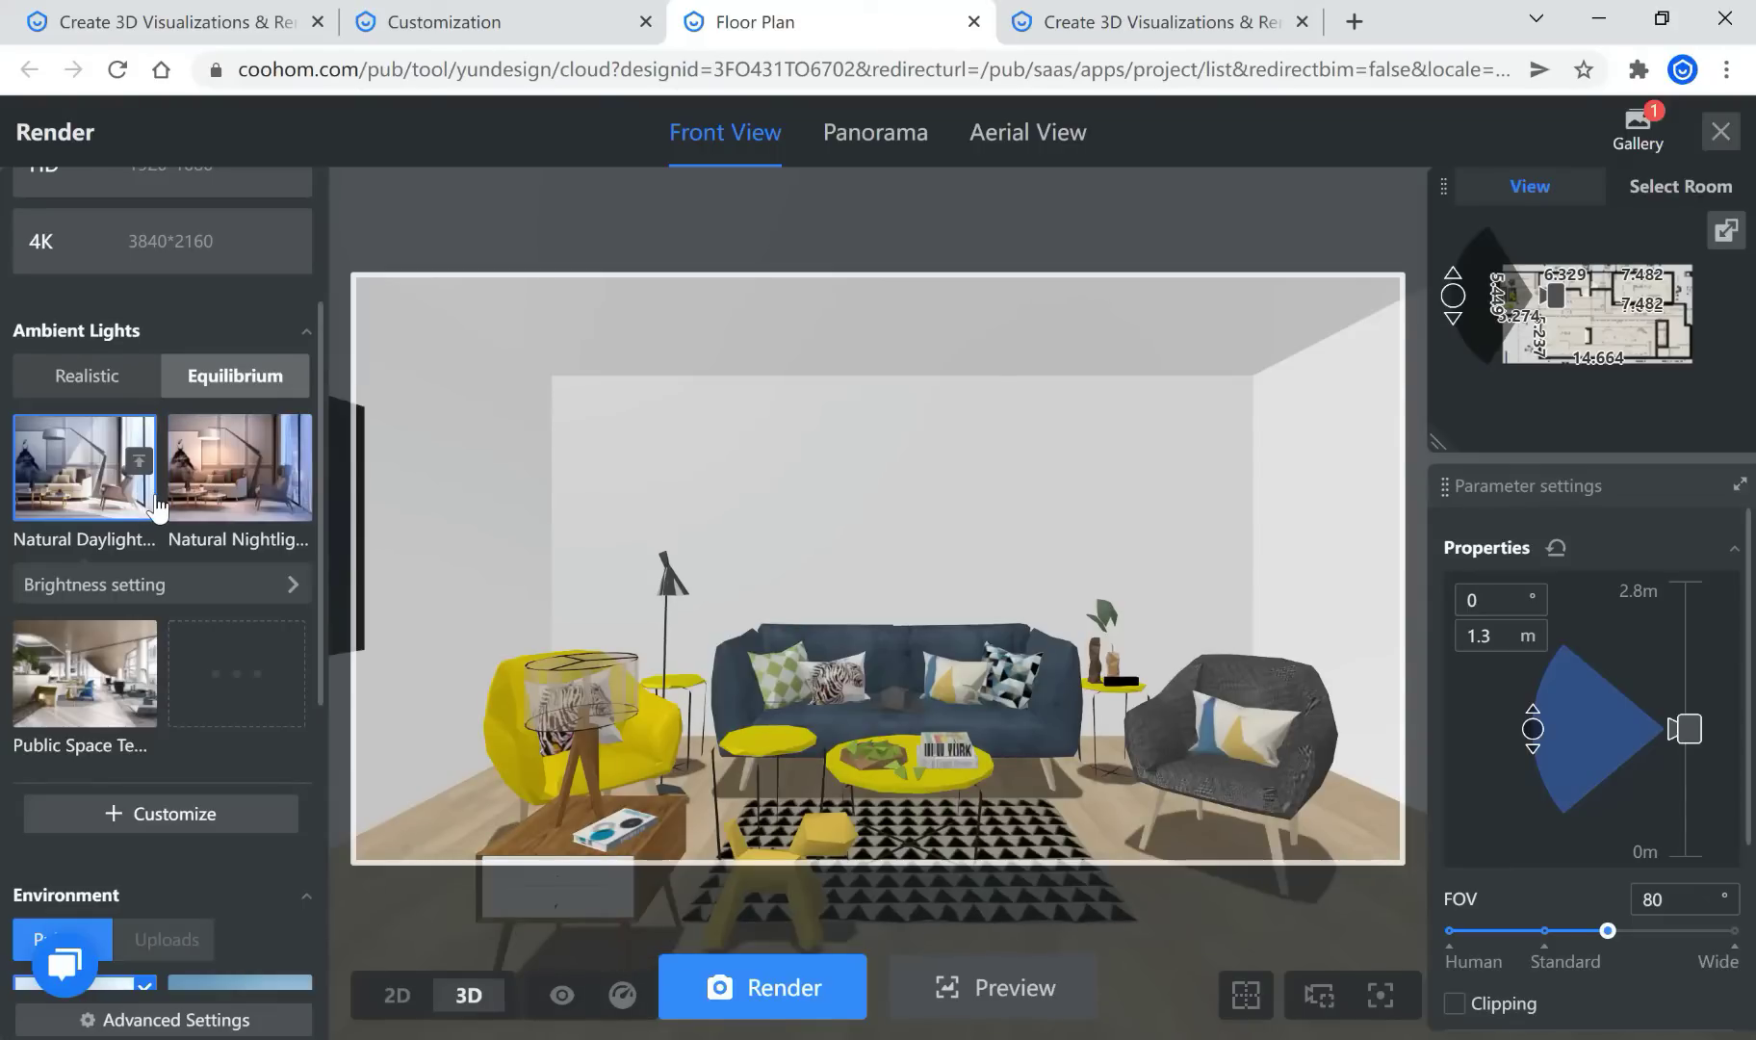
pyautogui.scroll(-3, 149, 535)
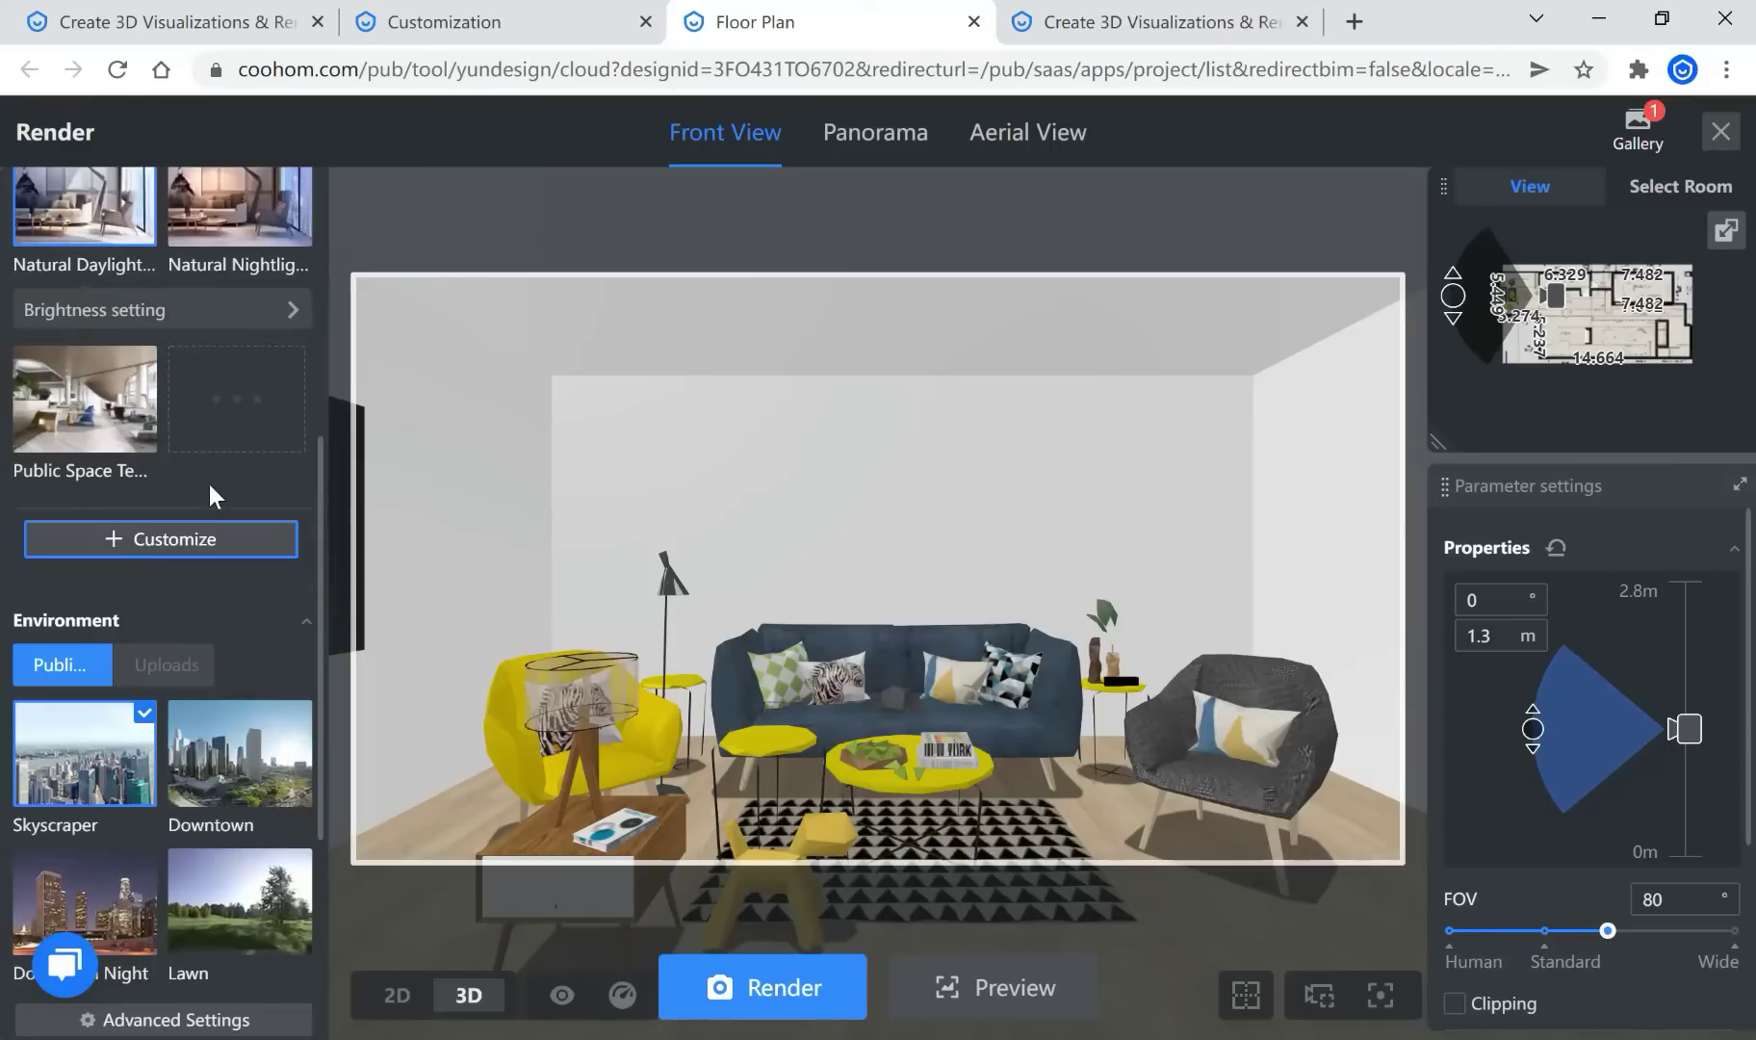
pyautogui.scroll(3, 173, 472)
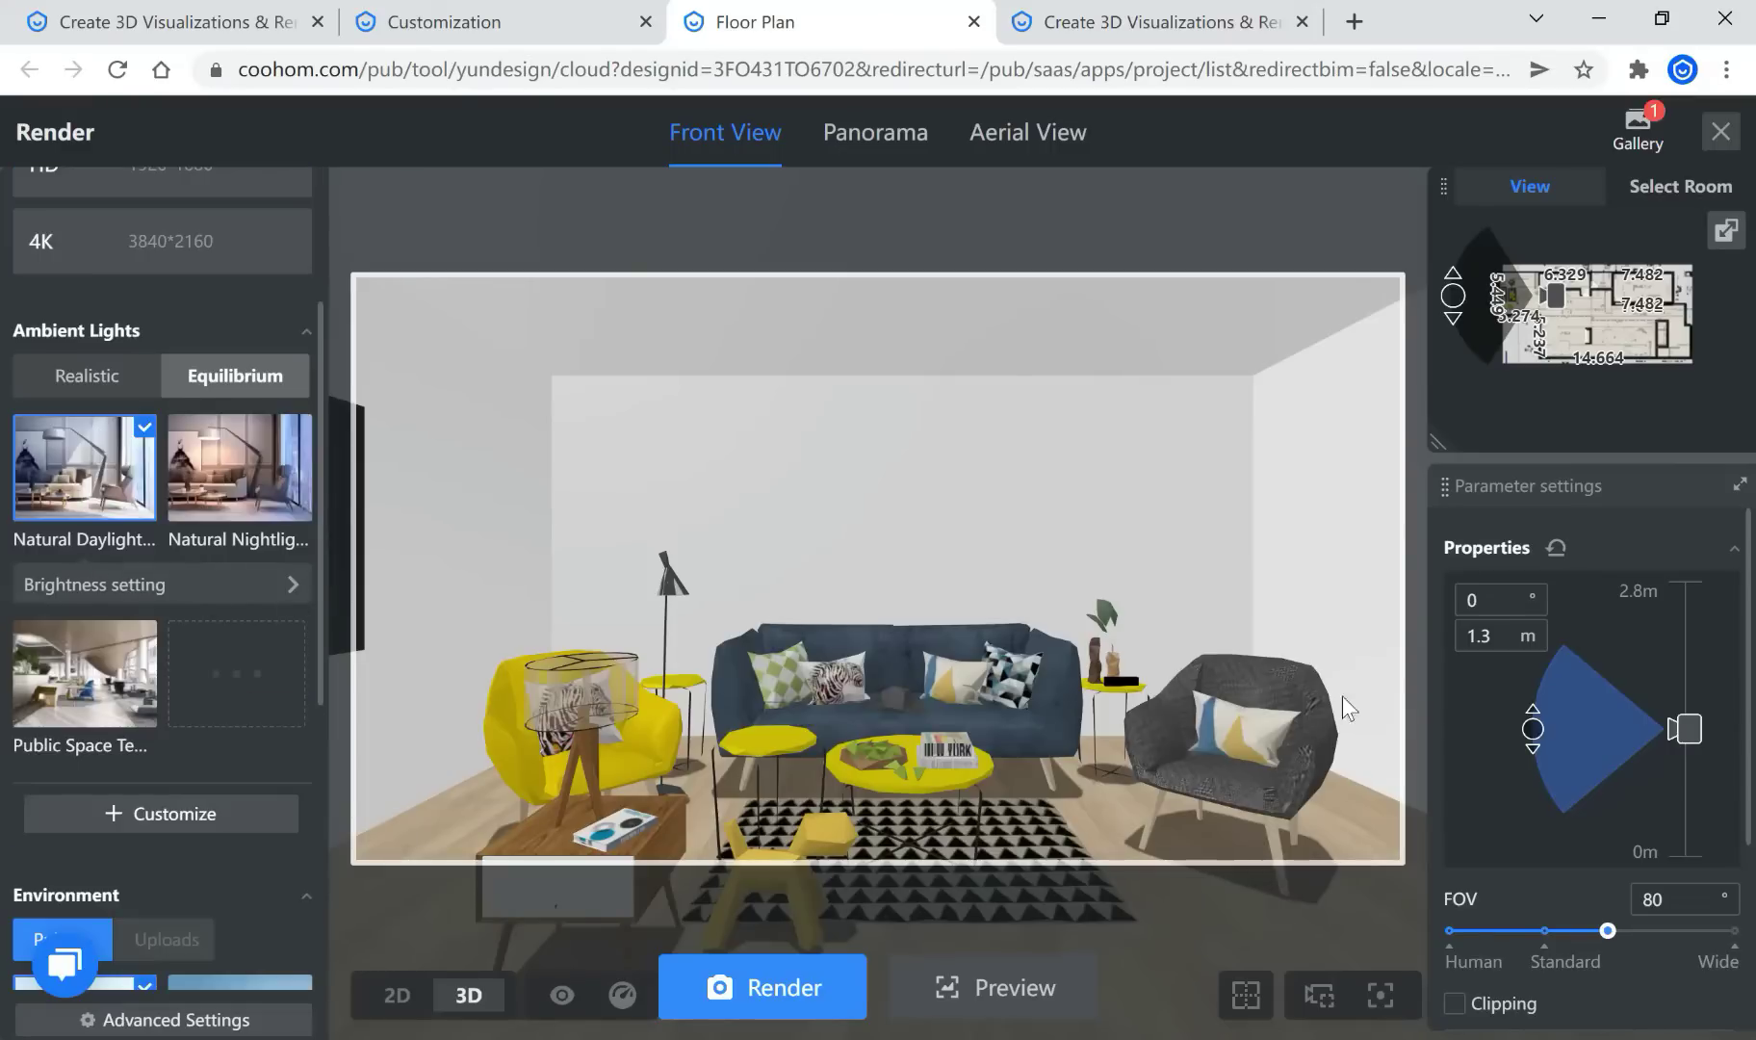
pyautogui.scroll(-3, 215, 654)
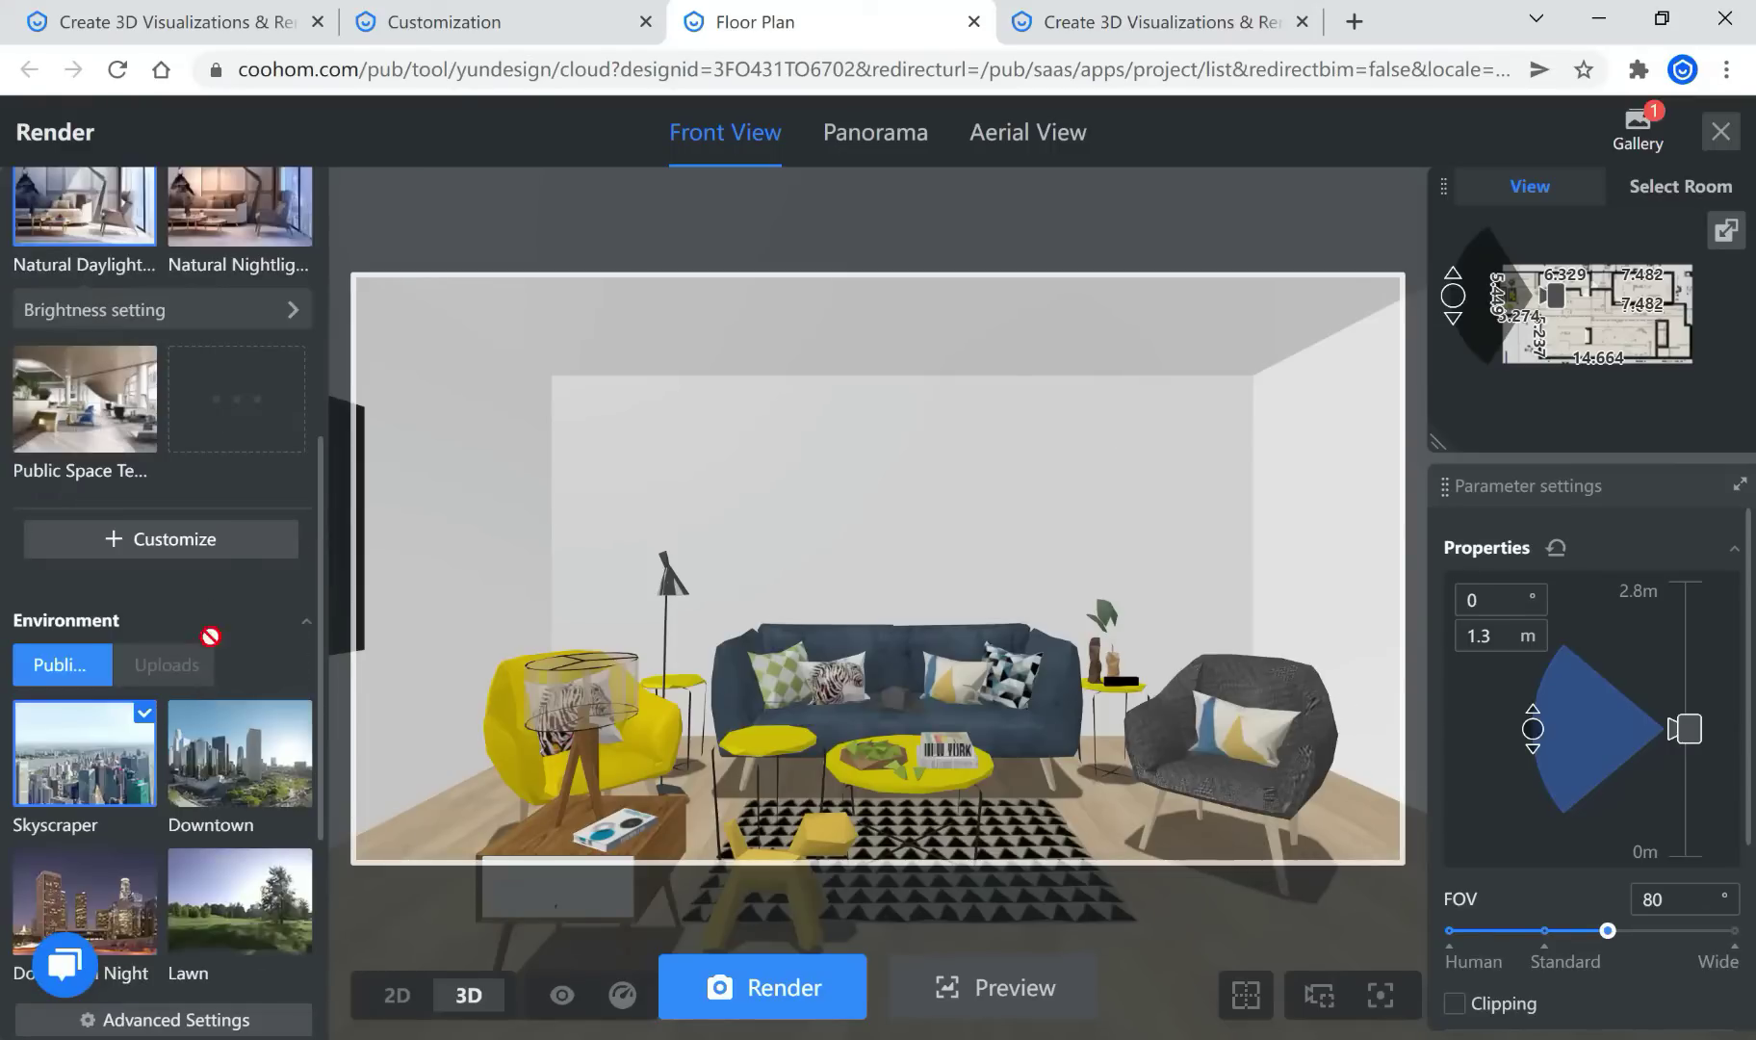
pyautogui.click(214, 539)
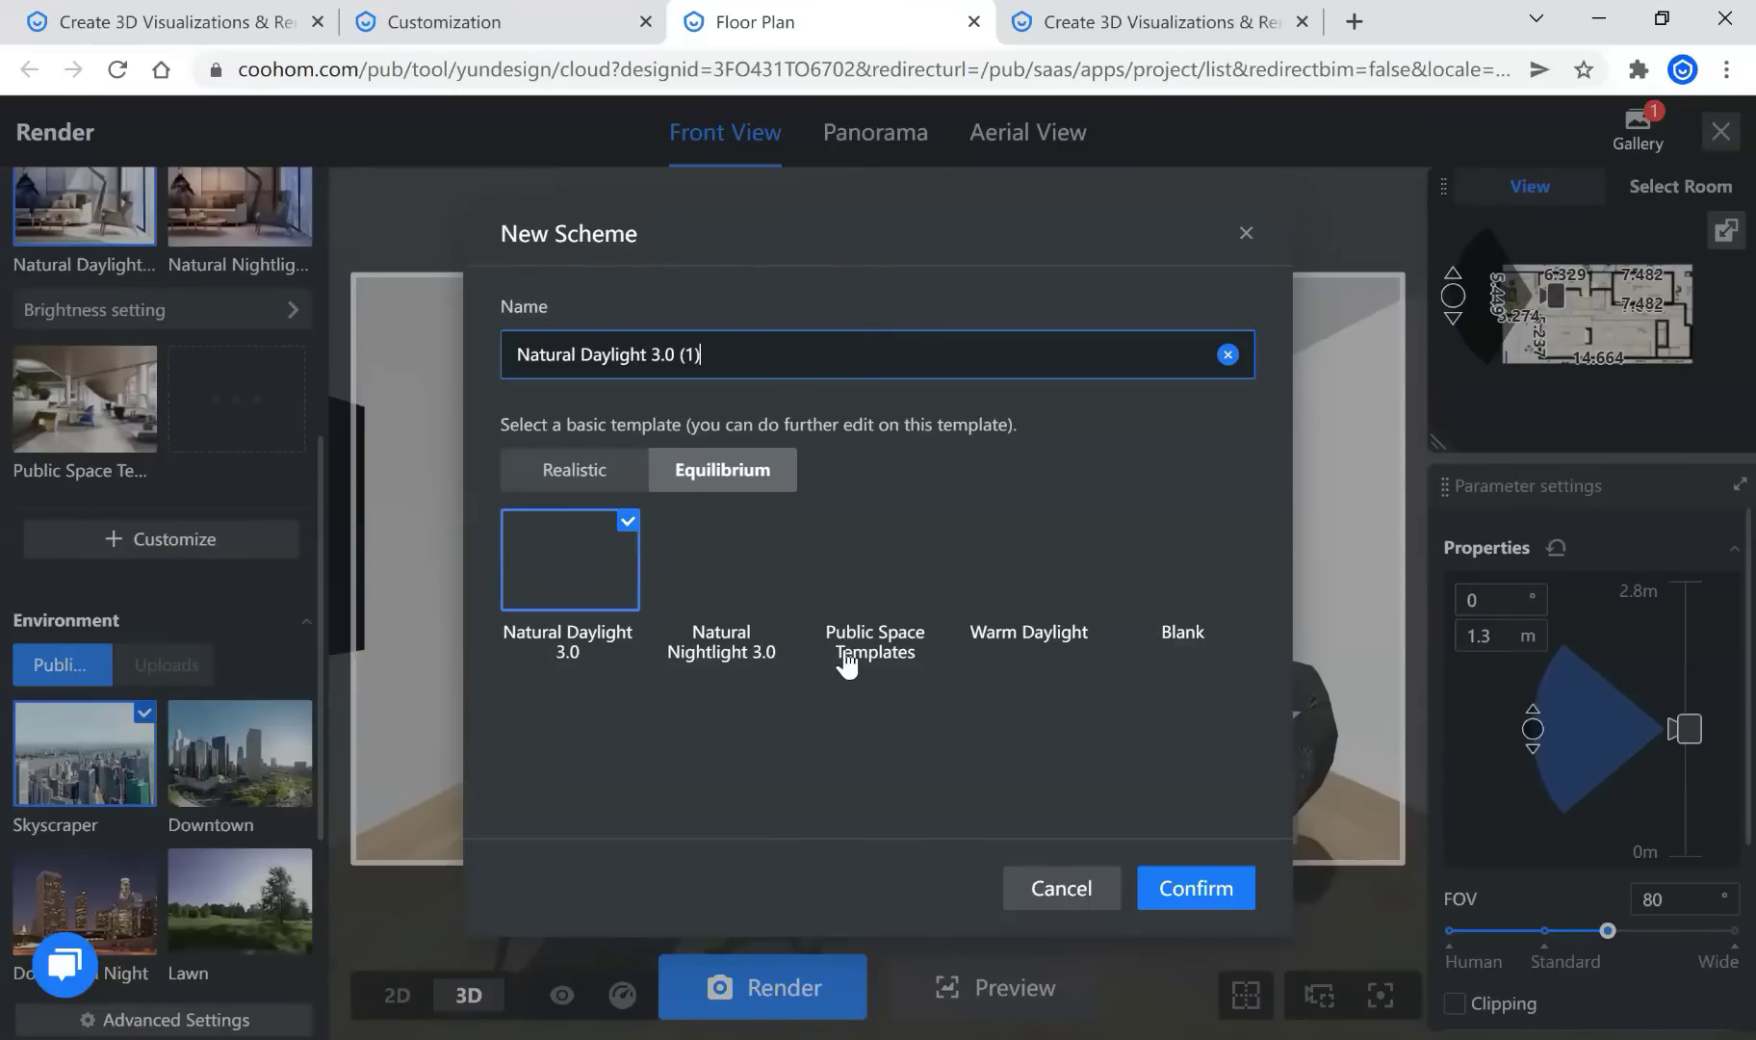
pyautogui.click(175, 521)
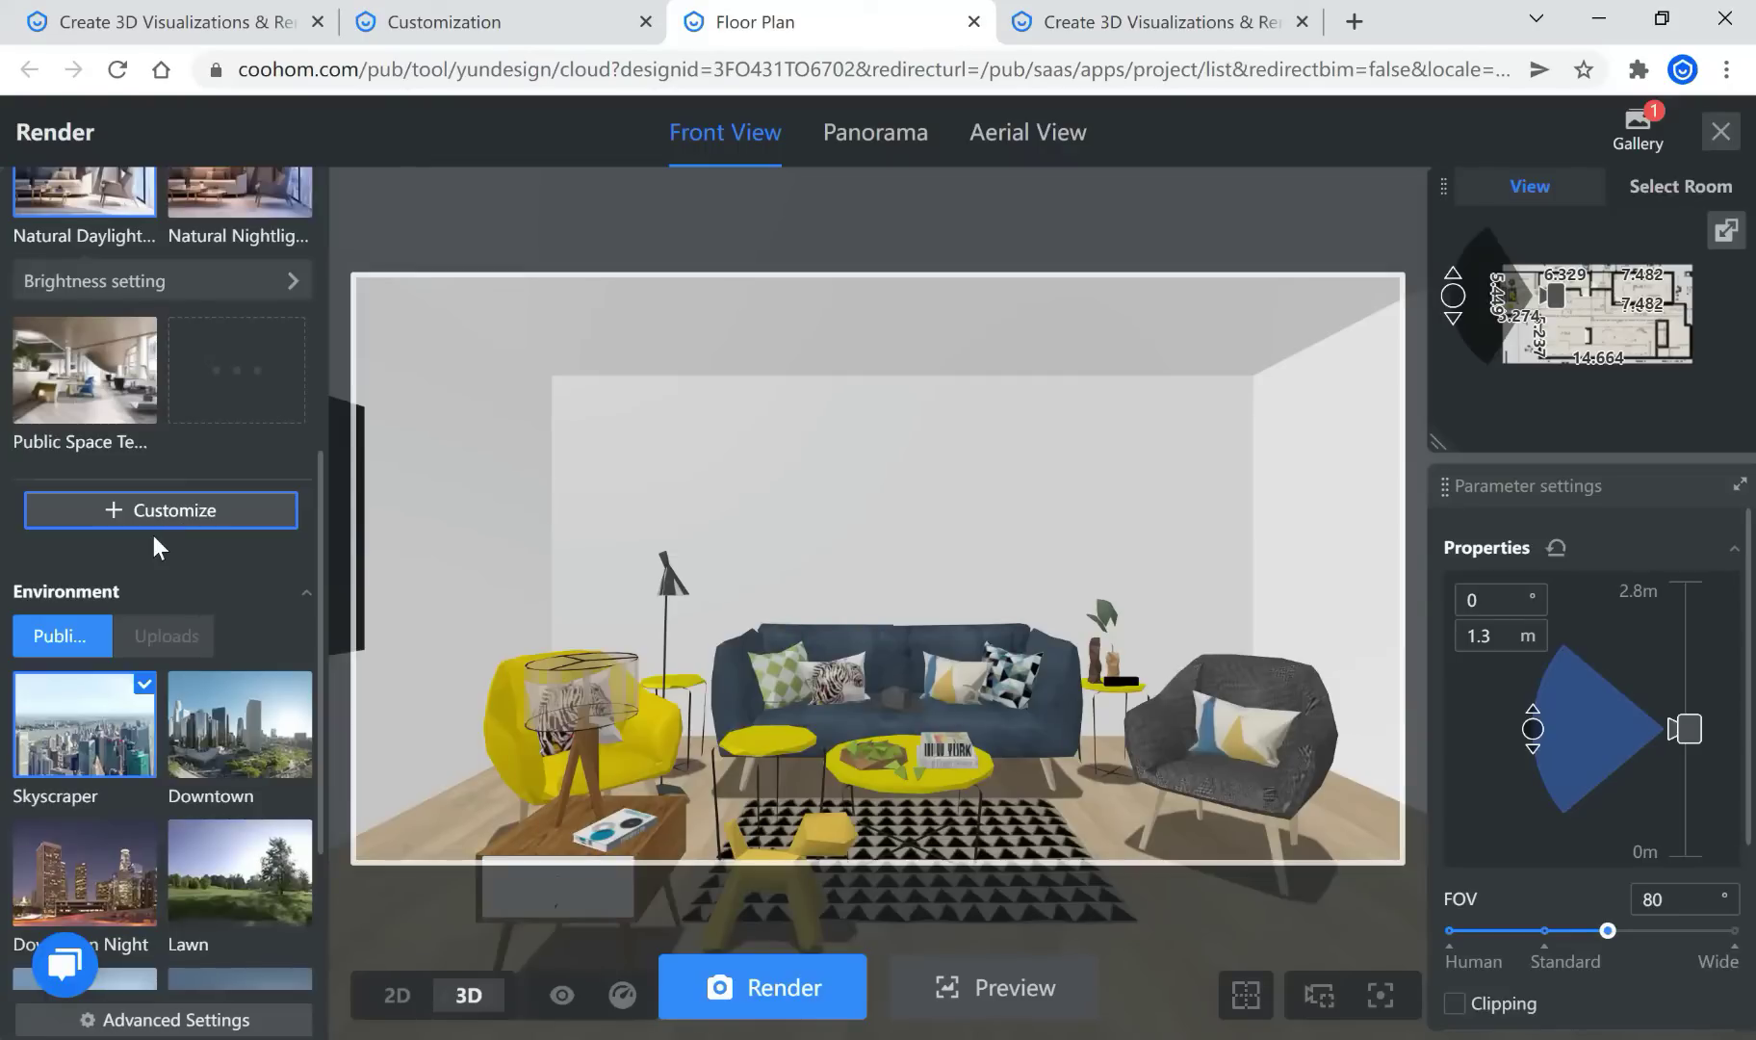
# Turn the camera toward the lounge window and try the Downtown environment before setting it to Wilderness
pyautogui.scroll(-3, 111, 327)
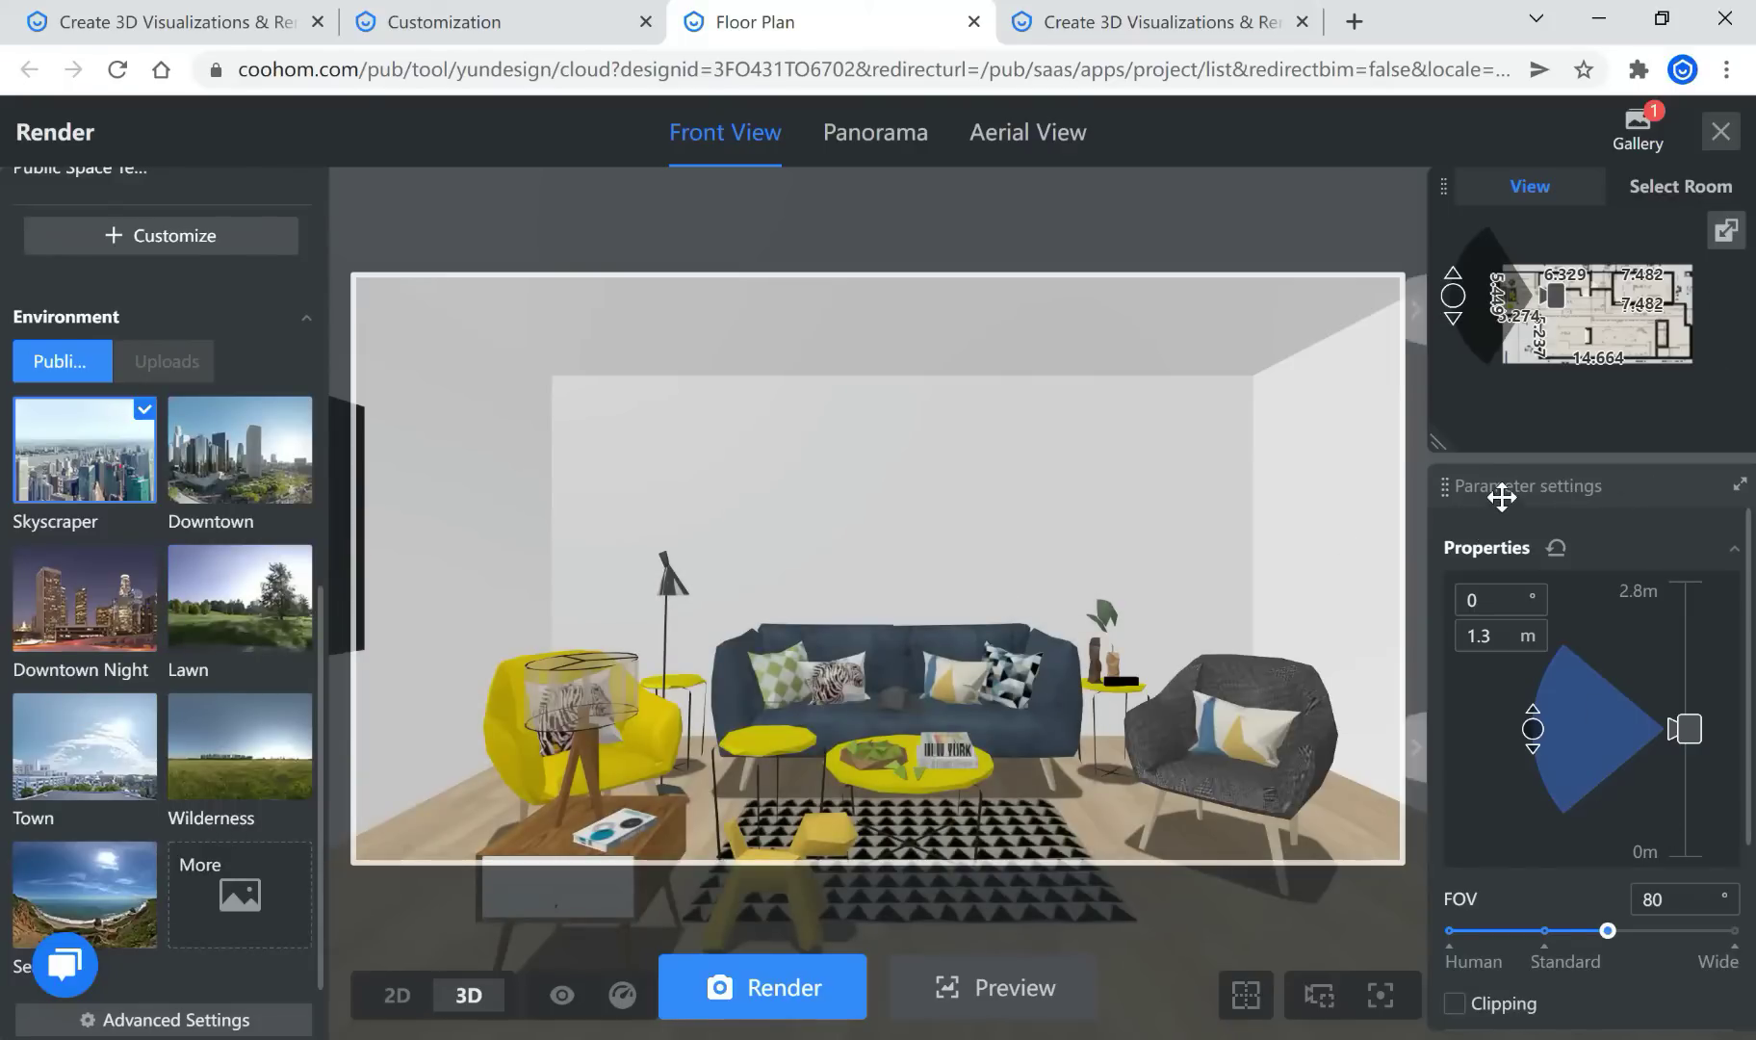
pyautogui.scroll(-3, 1526, 1001)
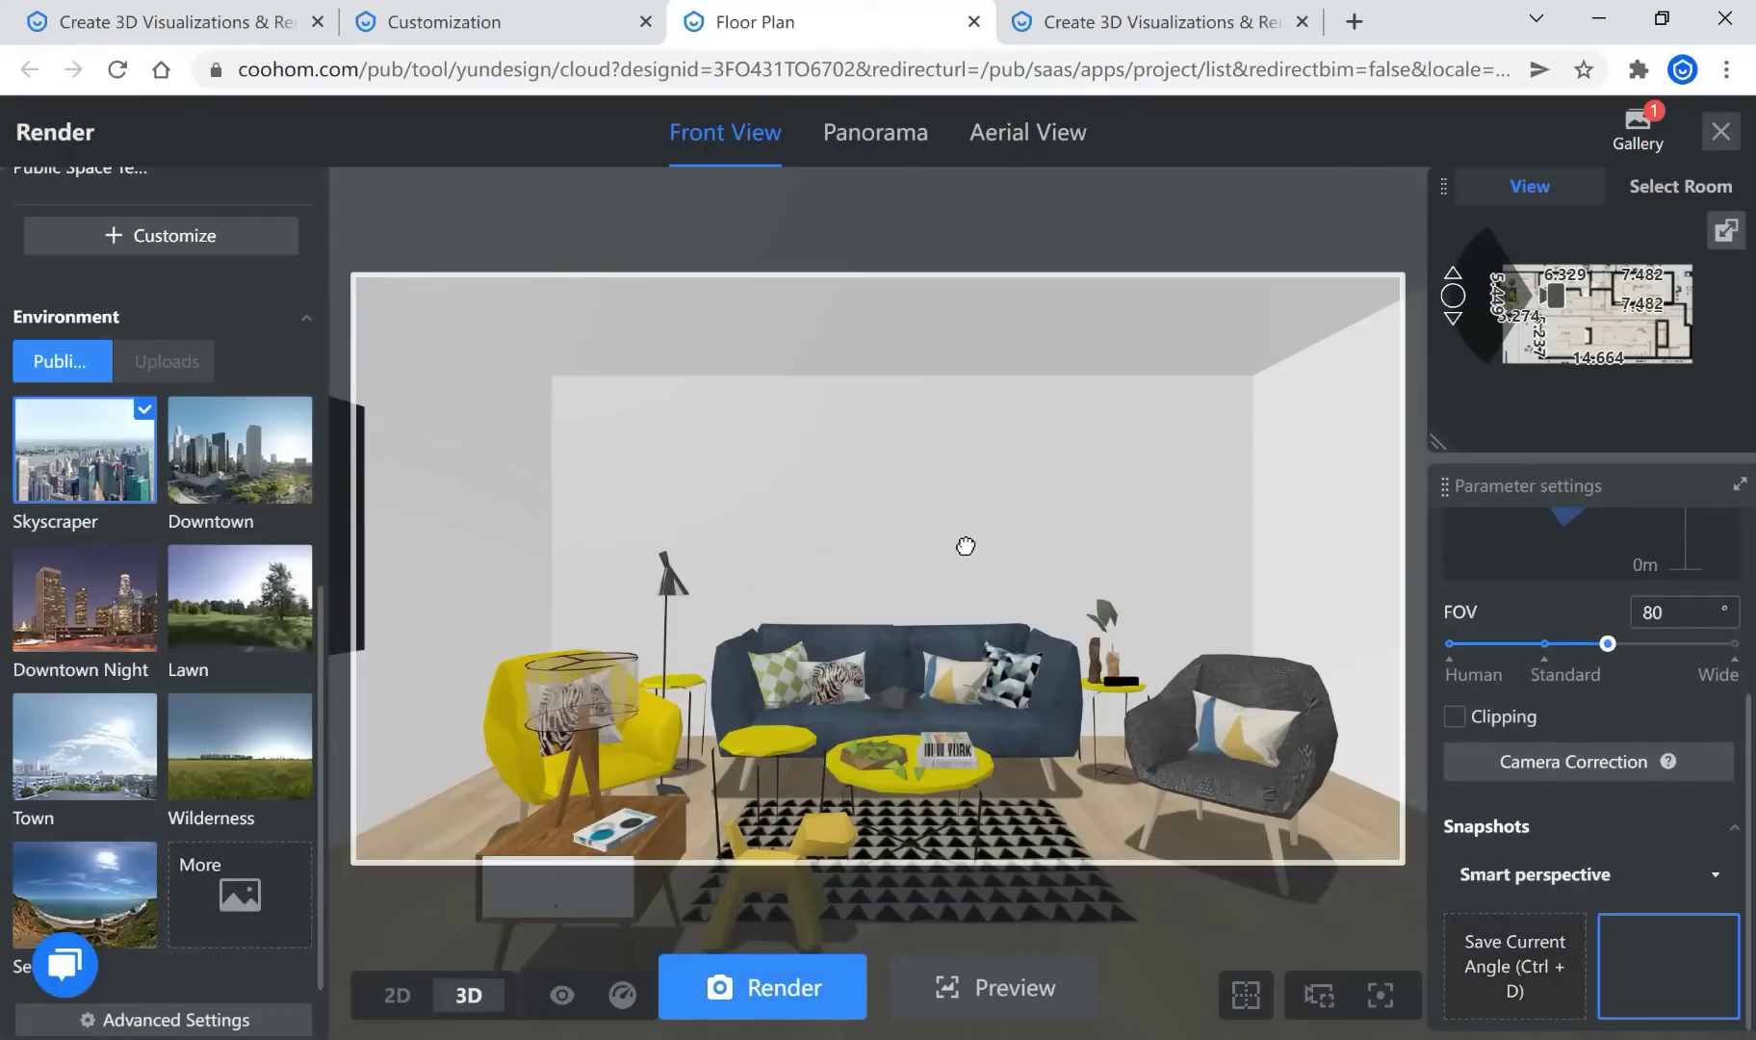
pyautogui.moveTo(966, 546); pyautogui.dragTo(1017, 541)
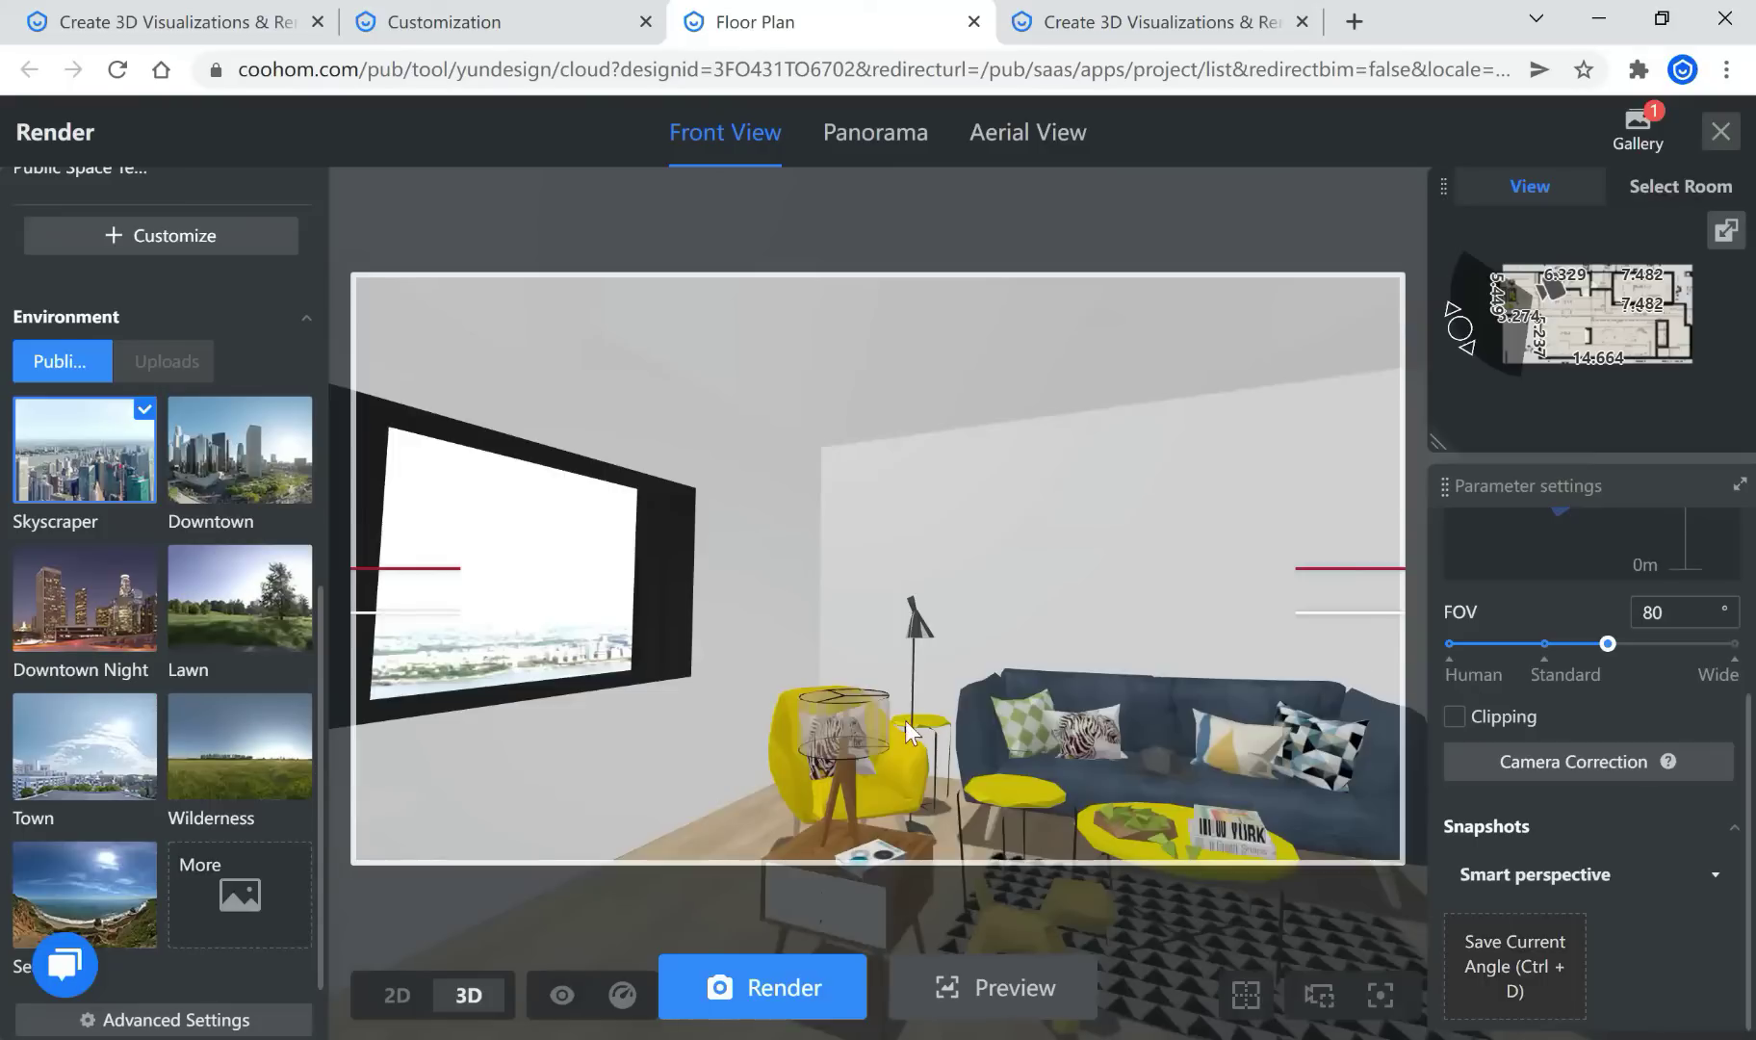
pyautogui.scroll(3, 161, 759)
pyautogui.click(246, 708)
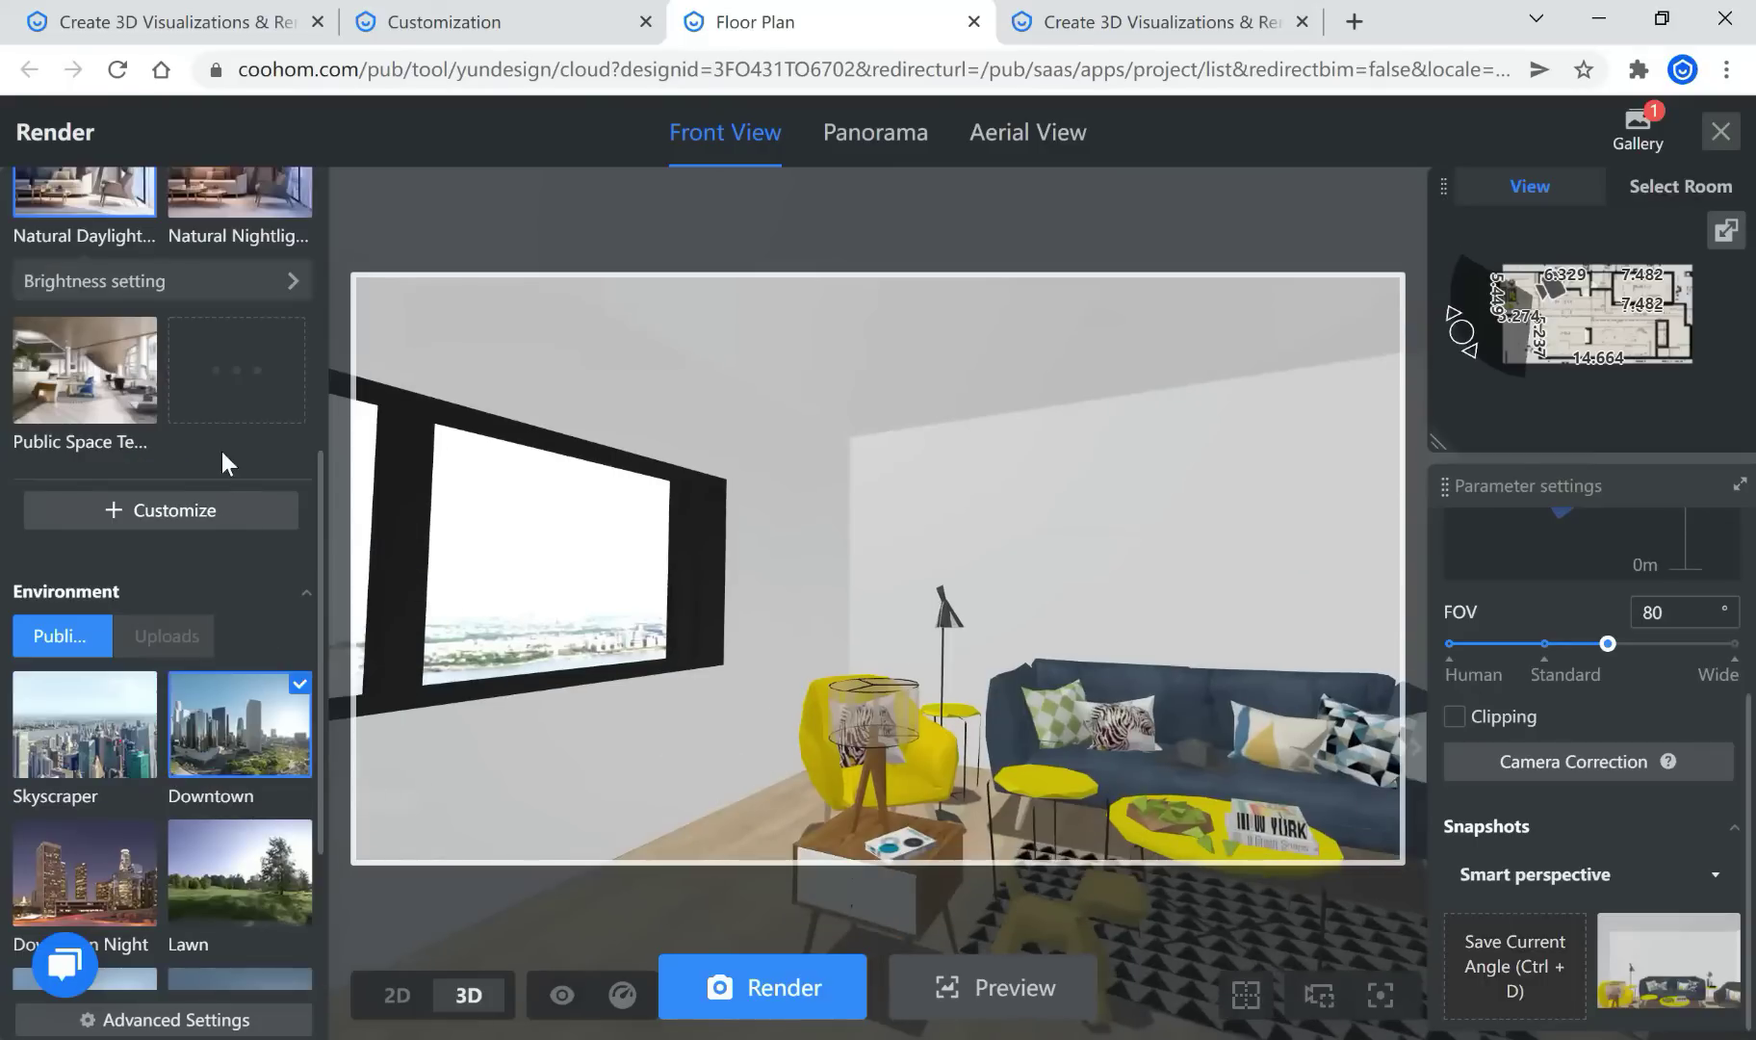
pyautogui.scroll(-2, 159, 708)
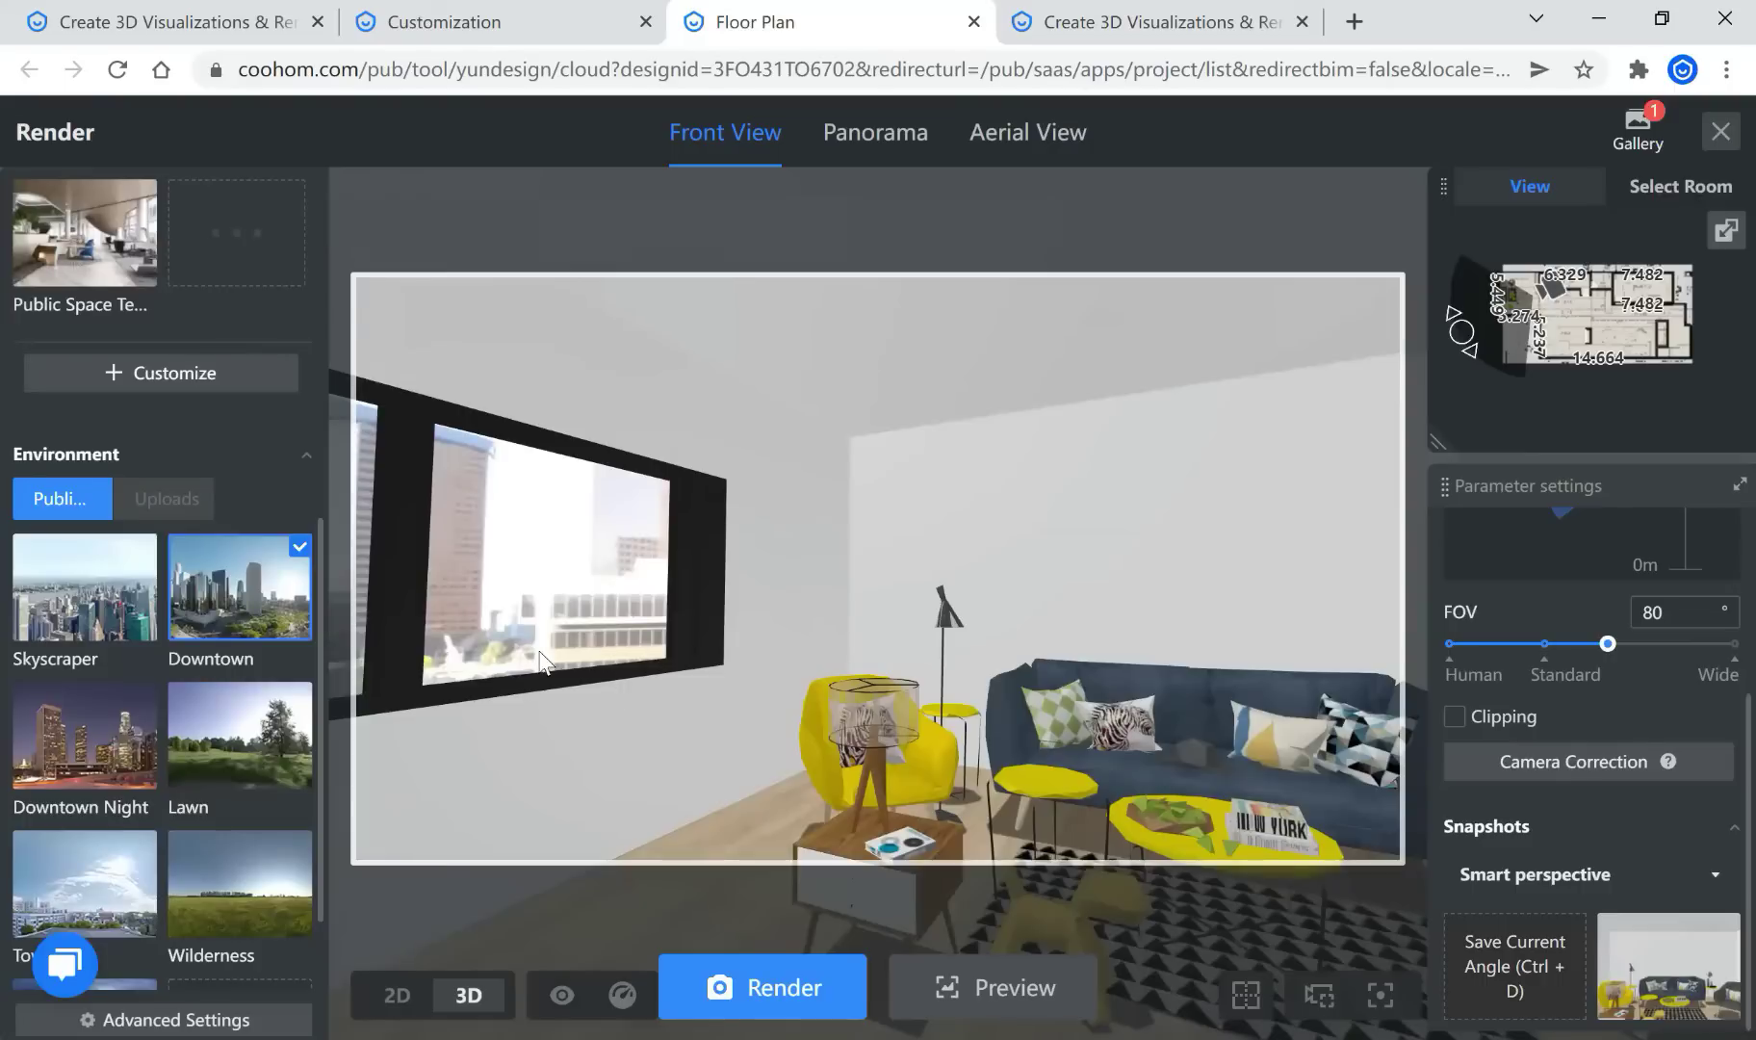
pyautogui.scroll(-1, 241, 788)
pyautogui.moveTo(231, 707)
pyautogui.click(234, 766)
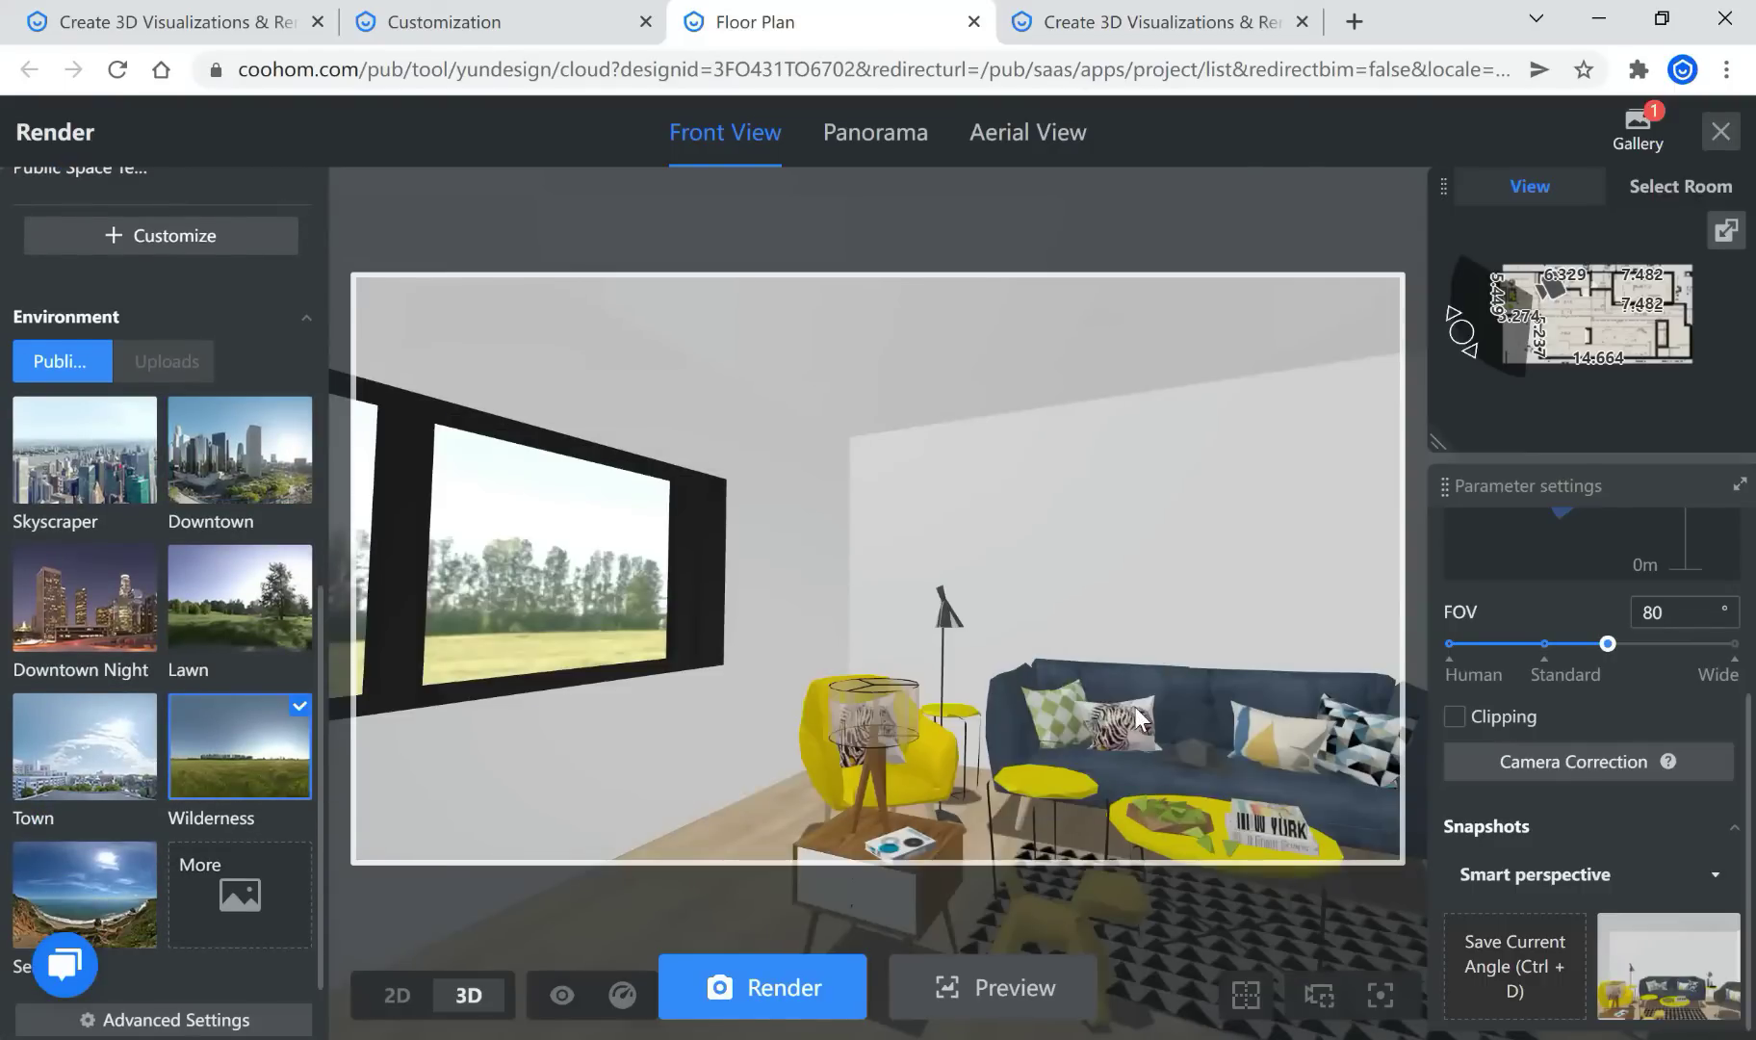
pyautogui.moveTo(289, 770)
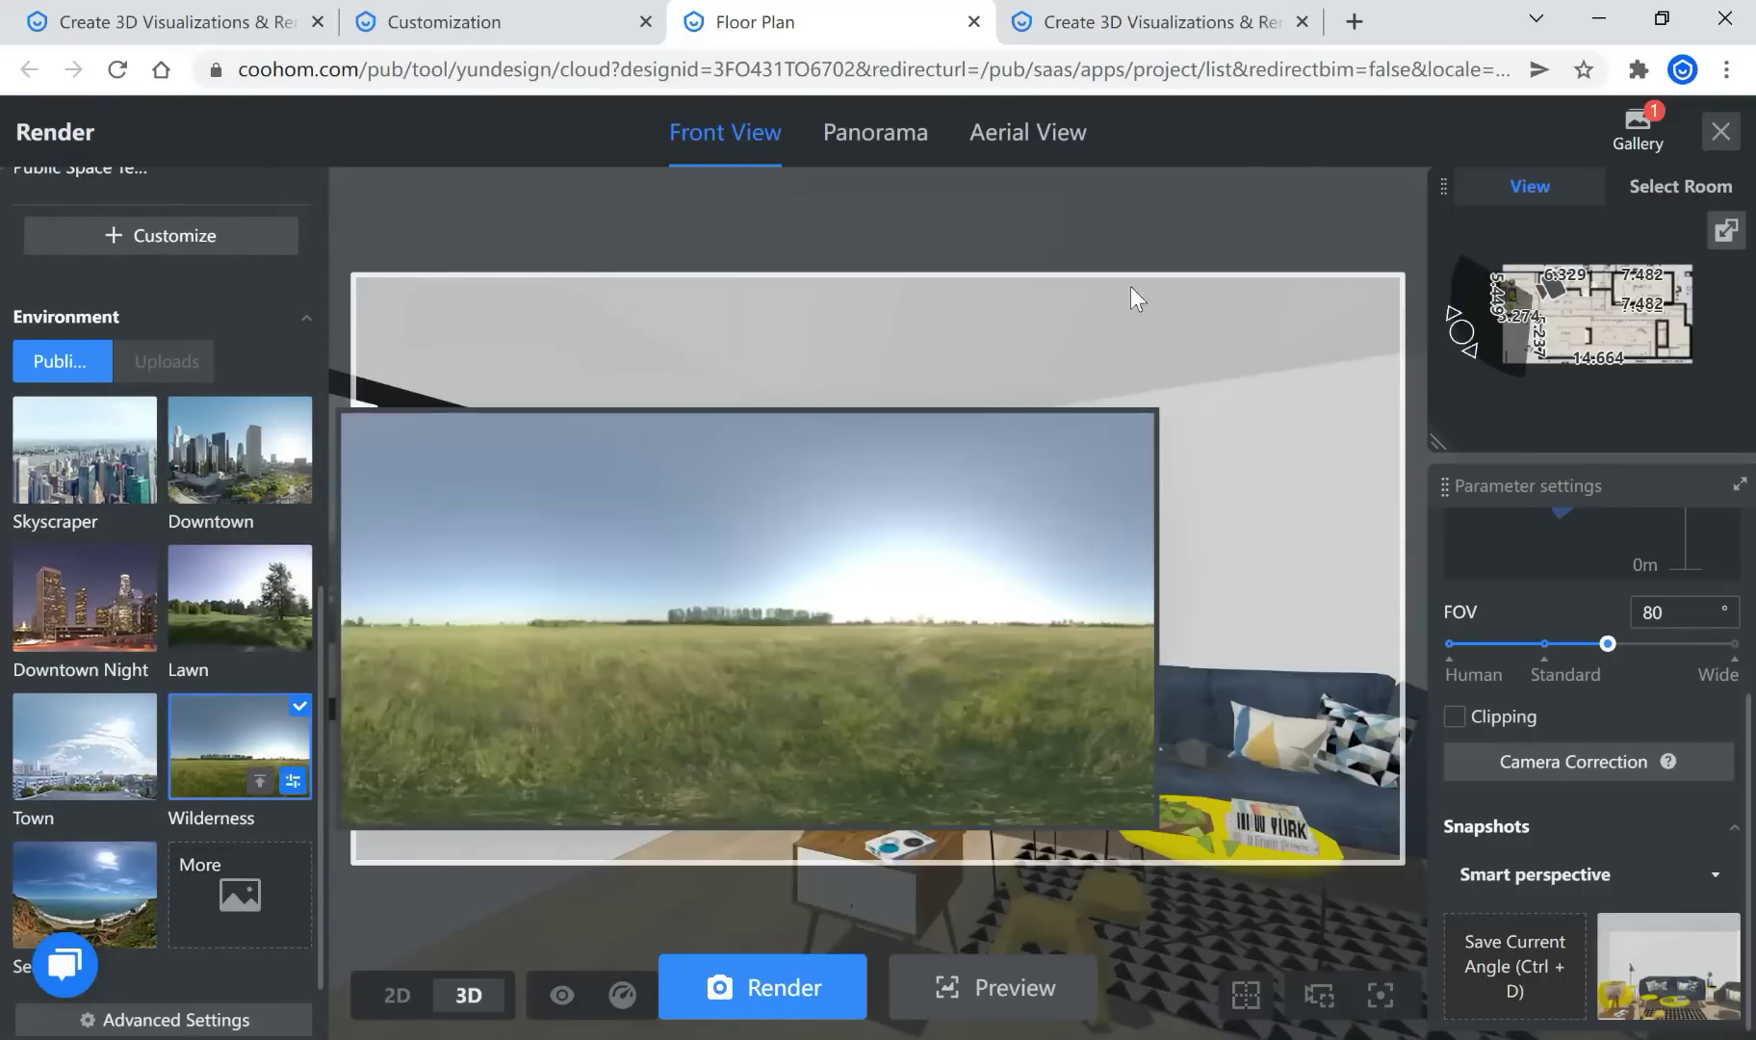
# Restore the saved camera snapshot facing the sofa and look through the advanced render settings with their comparison hints
pyautogui.moveTo(1658, 966)
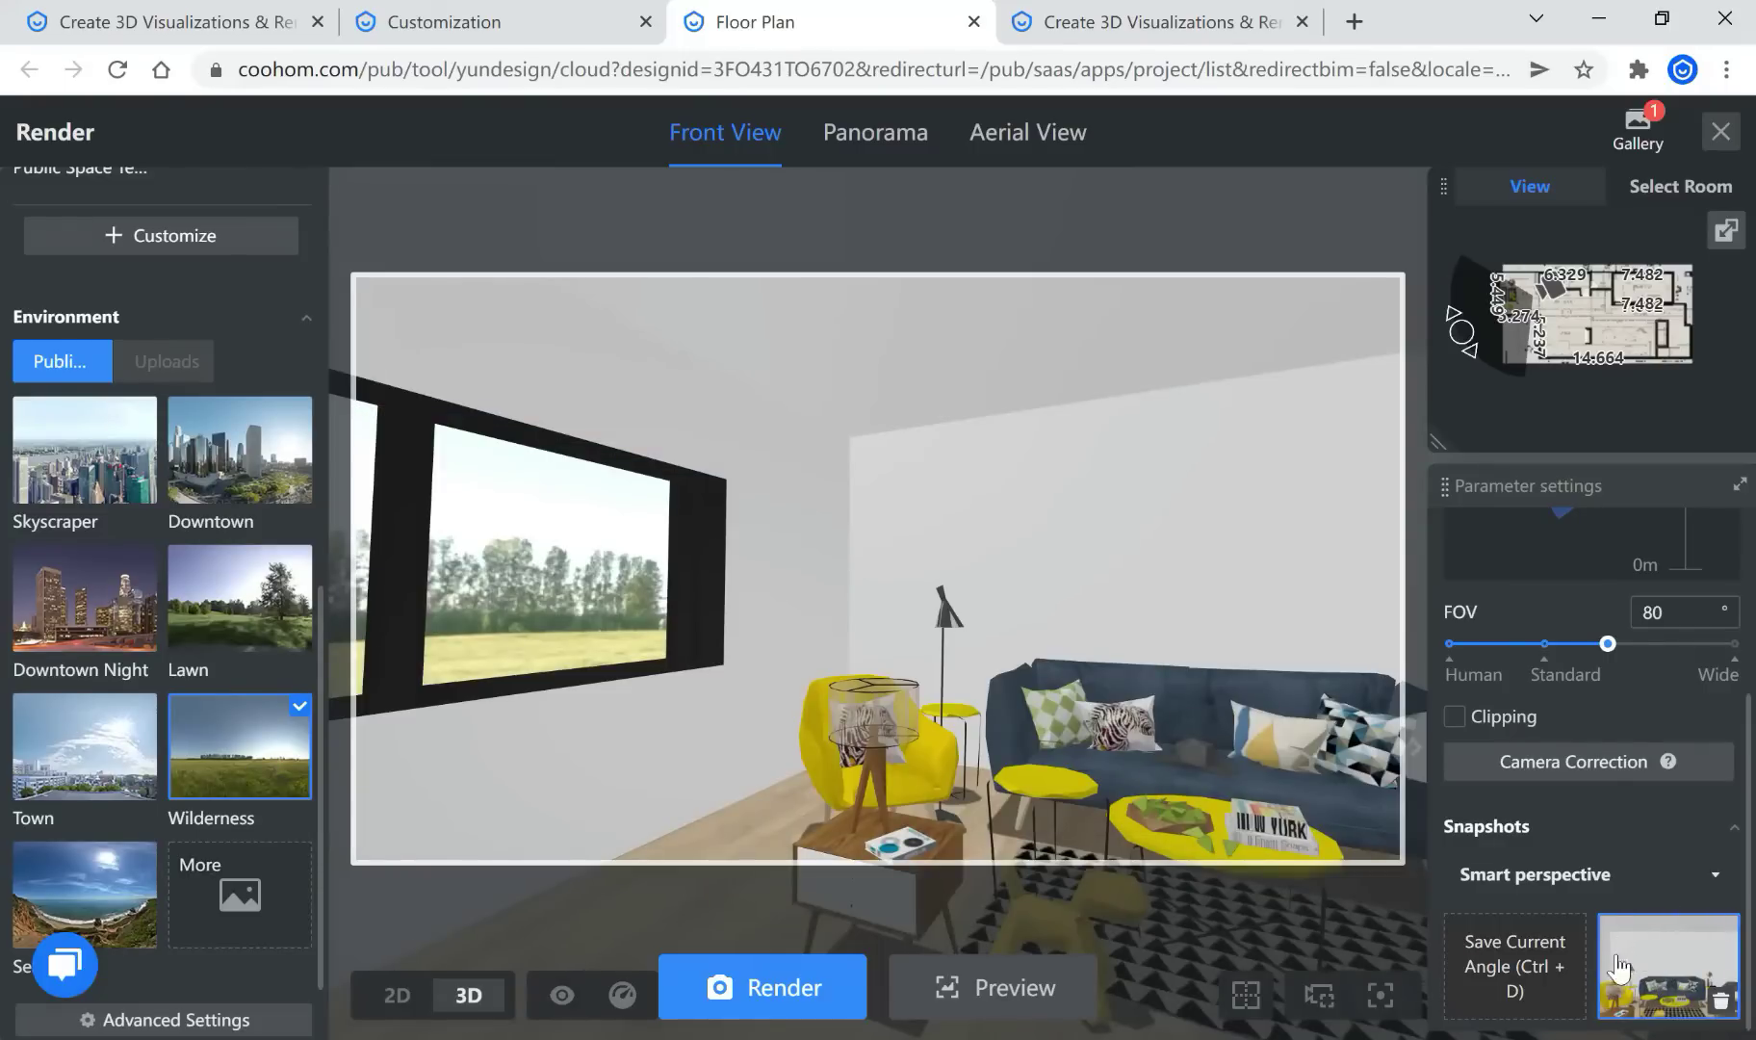
pyautogui.click(1643, 966)
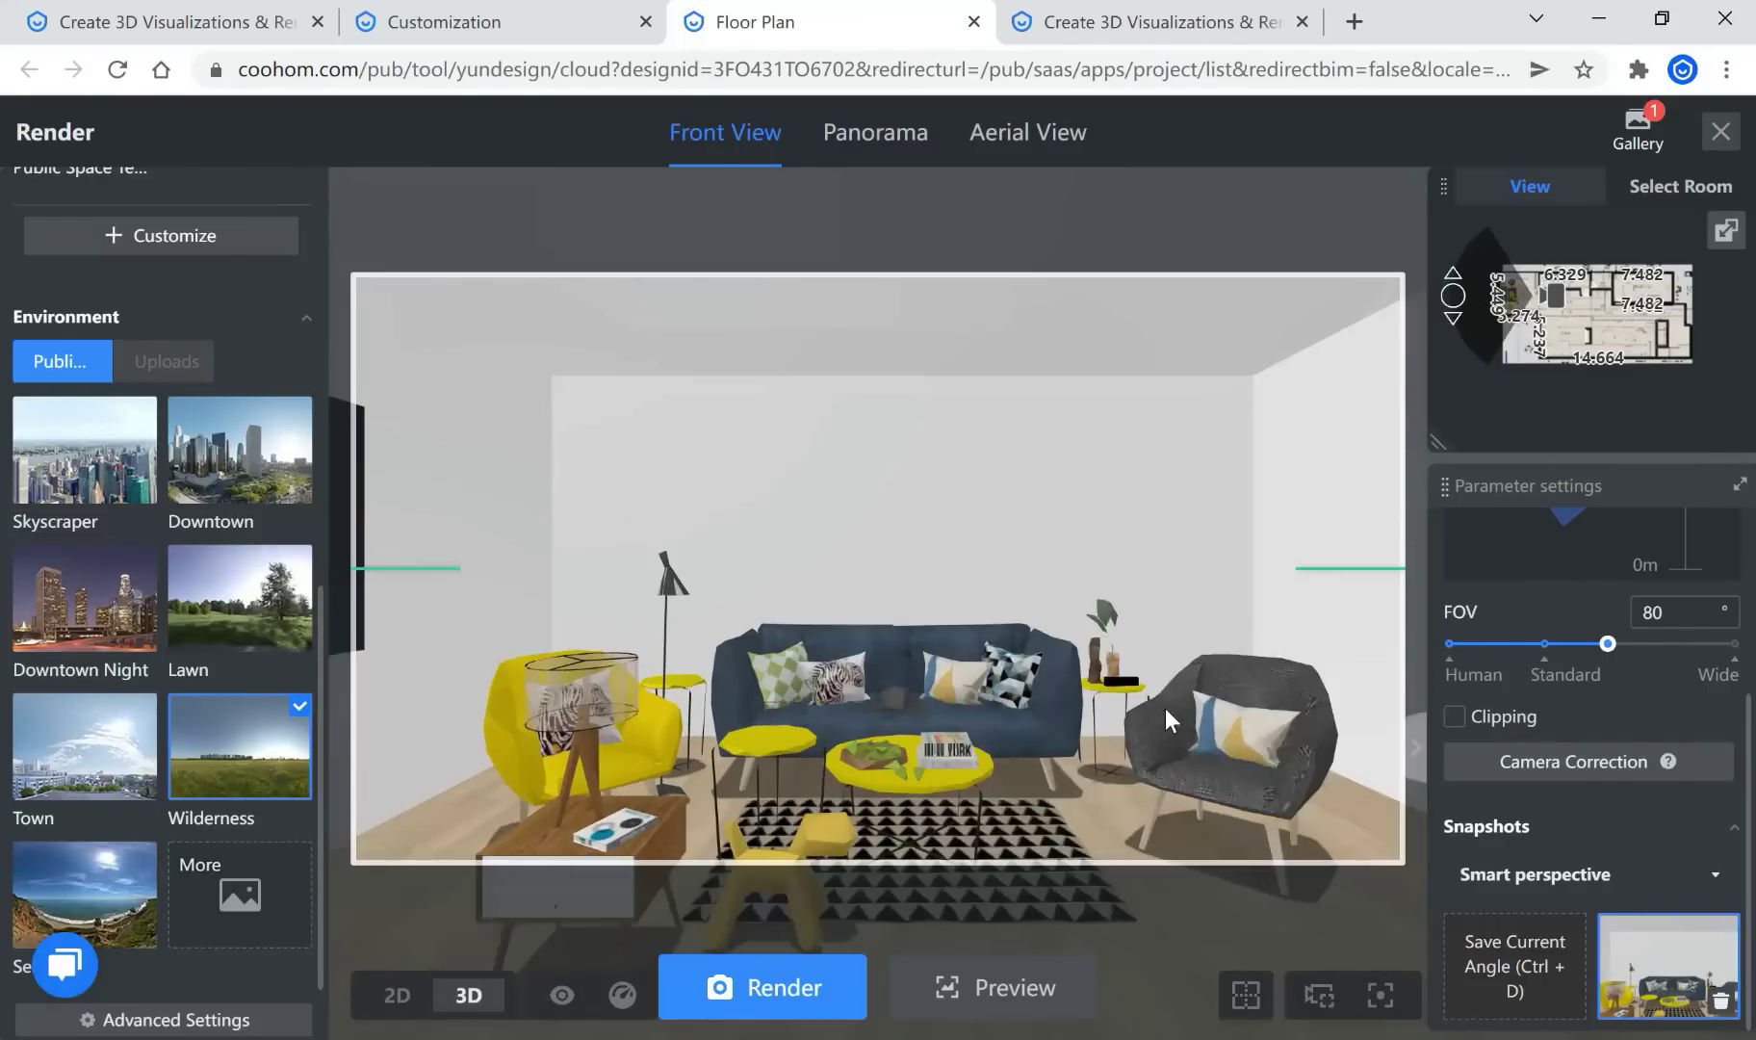
pyautogui.moveTo(183, 814)
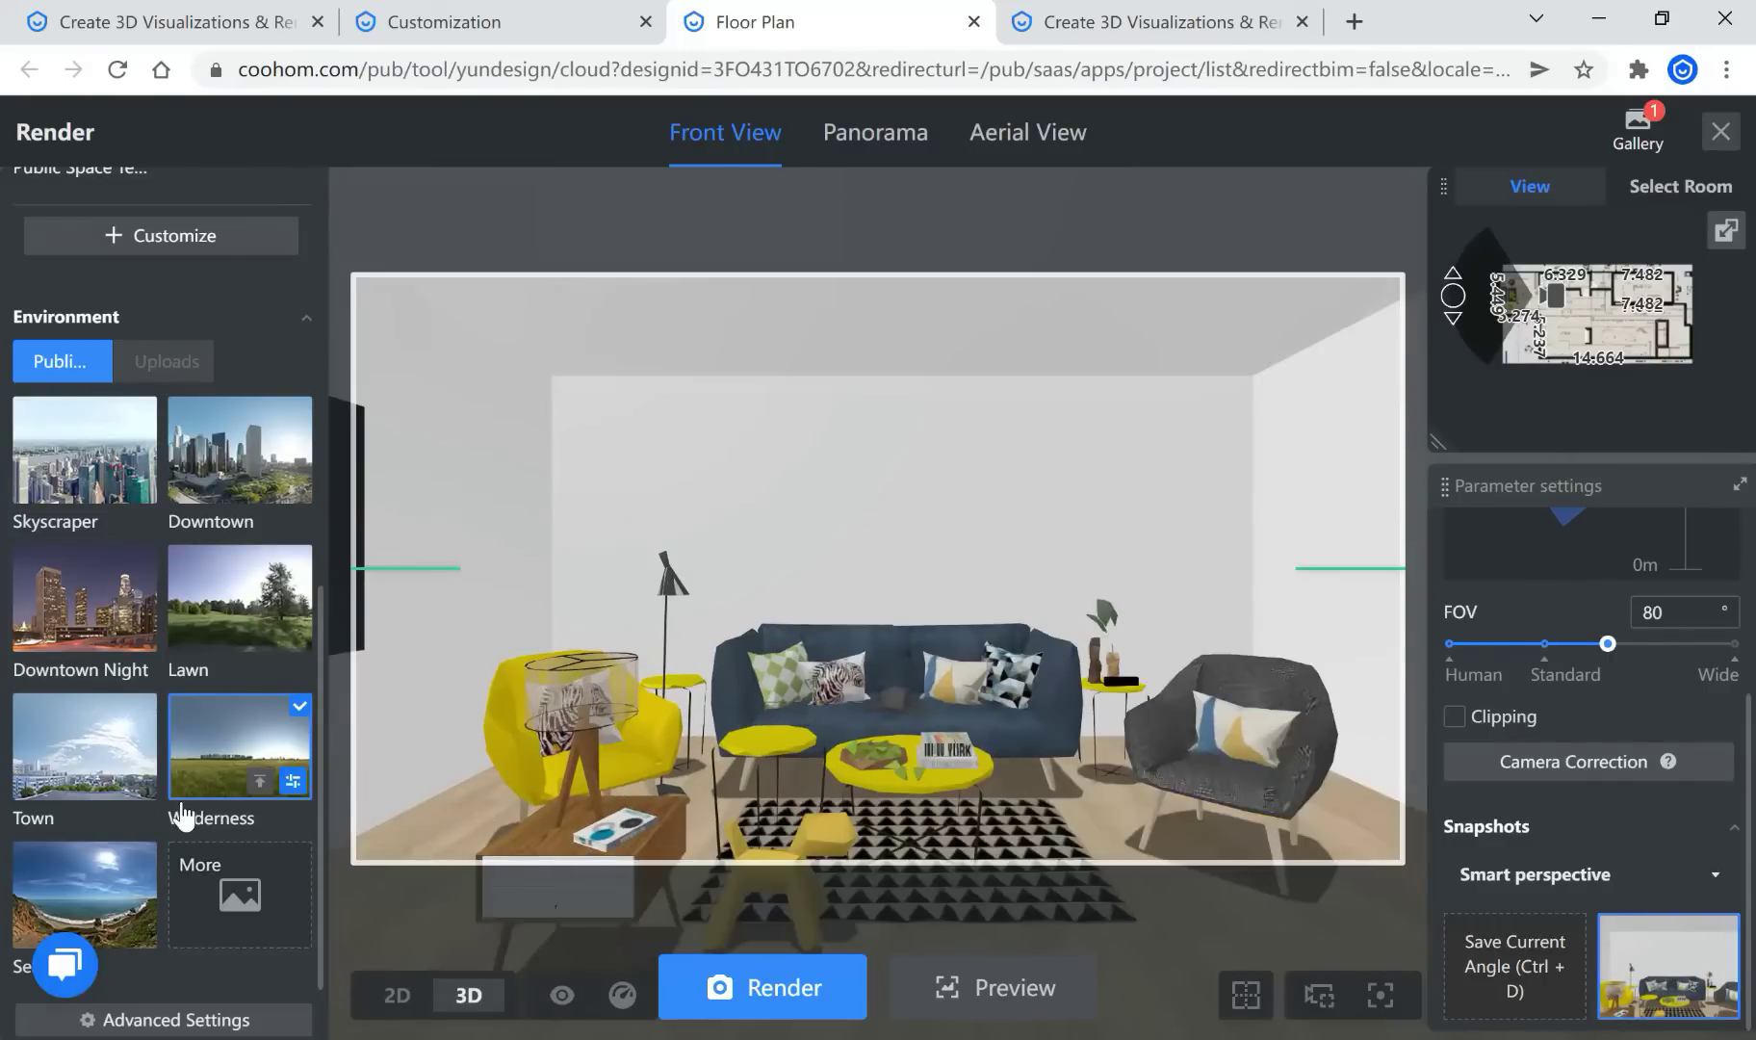
pyautogui.click(193, 1015)
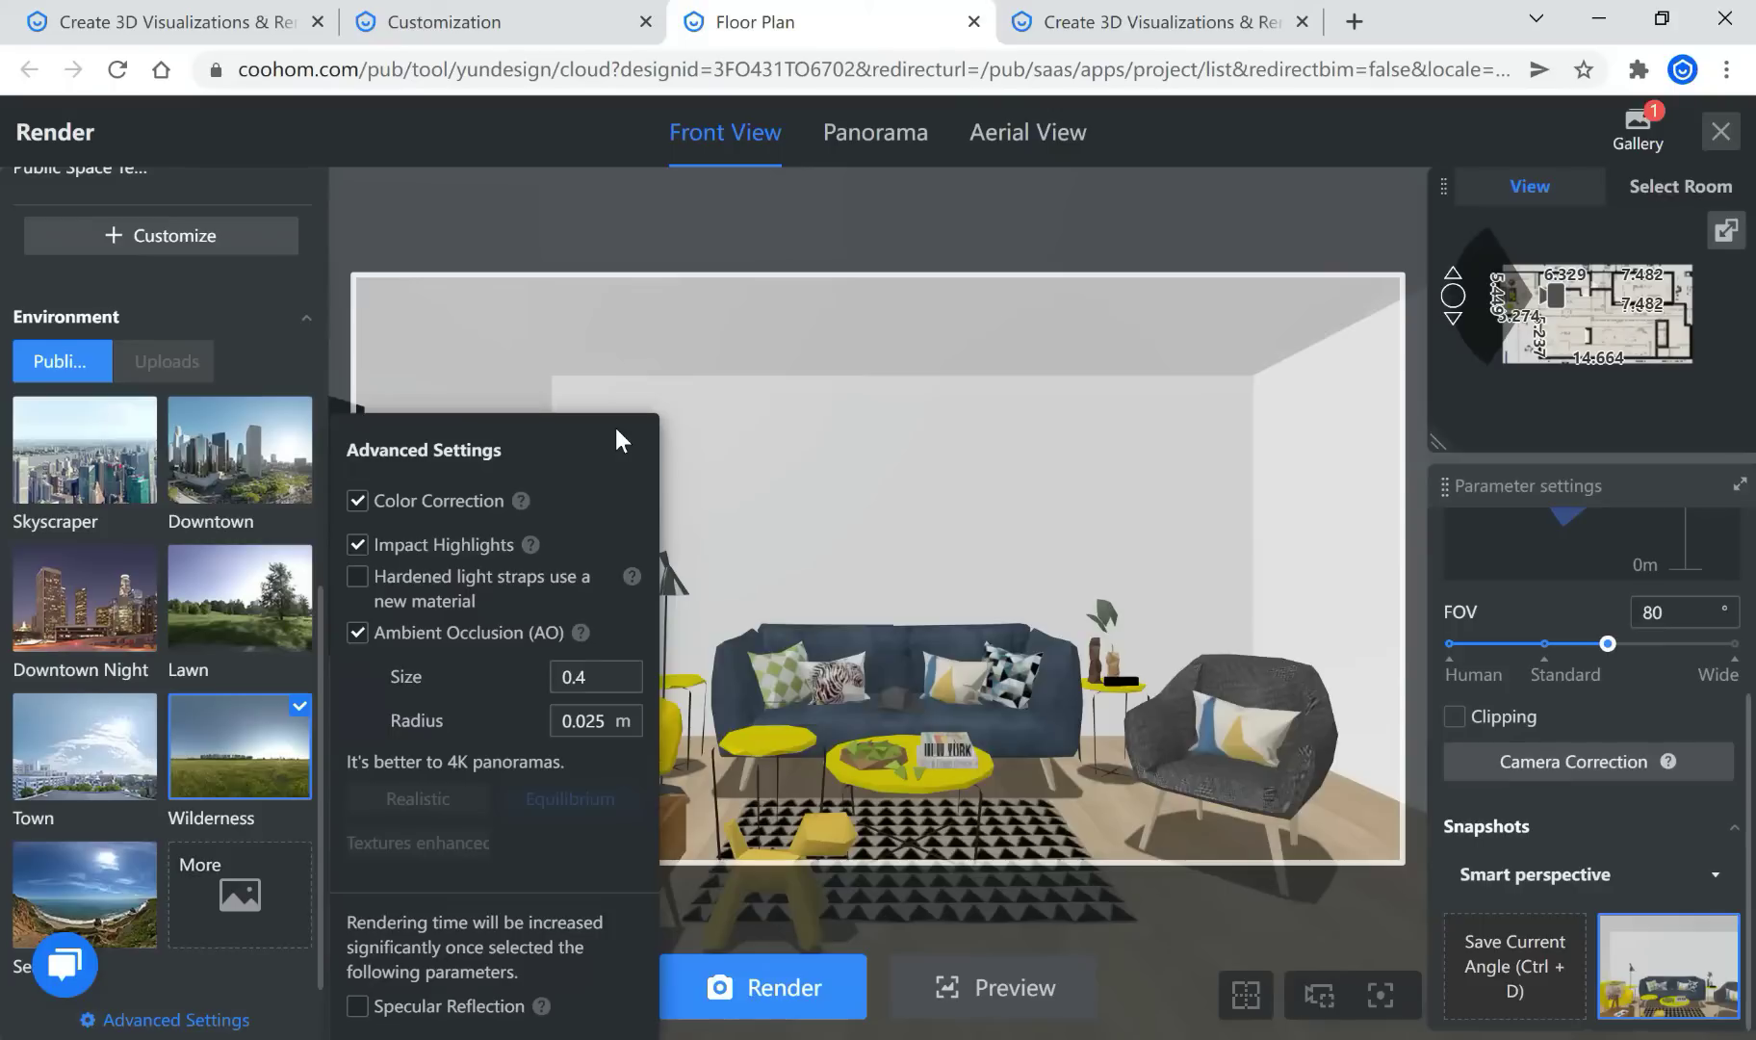
pyautogui.moveTo(520, 501)
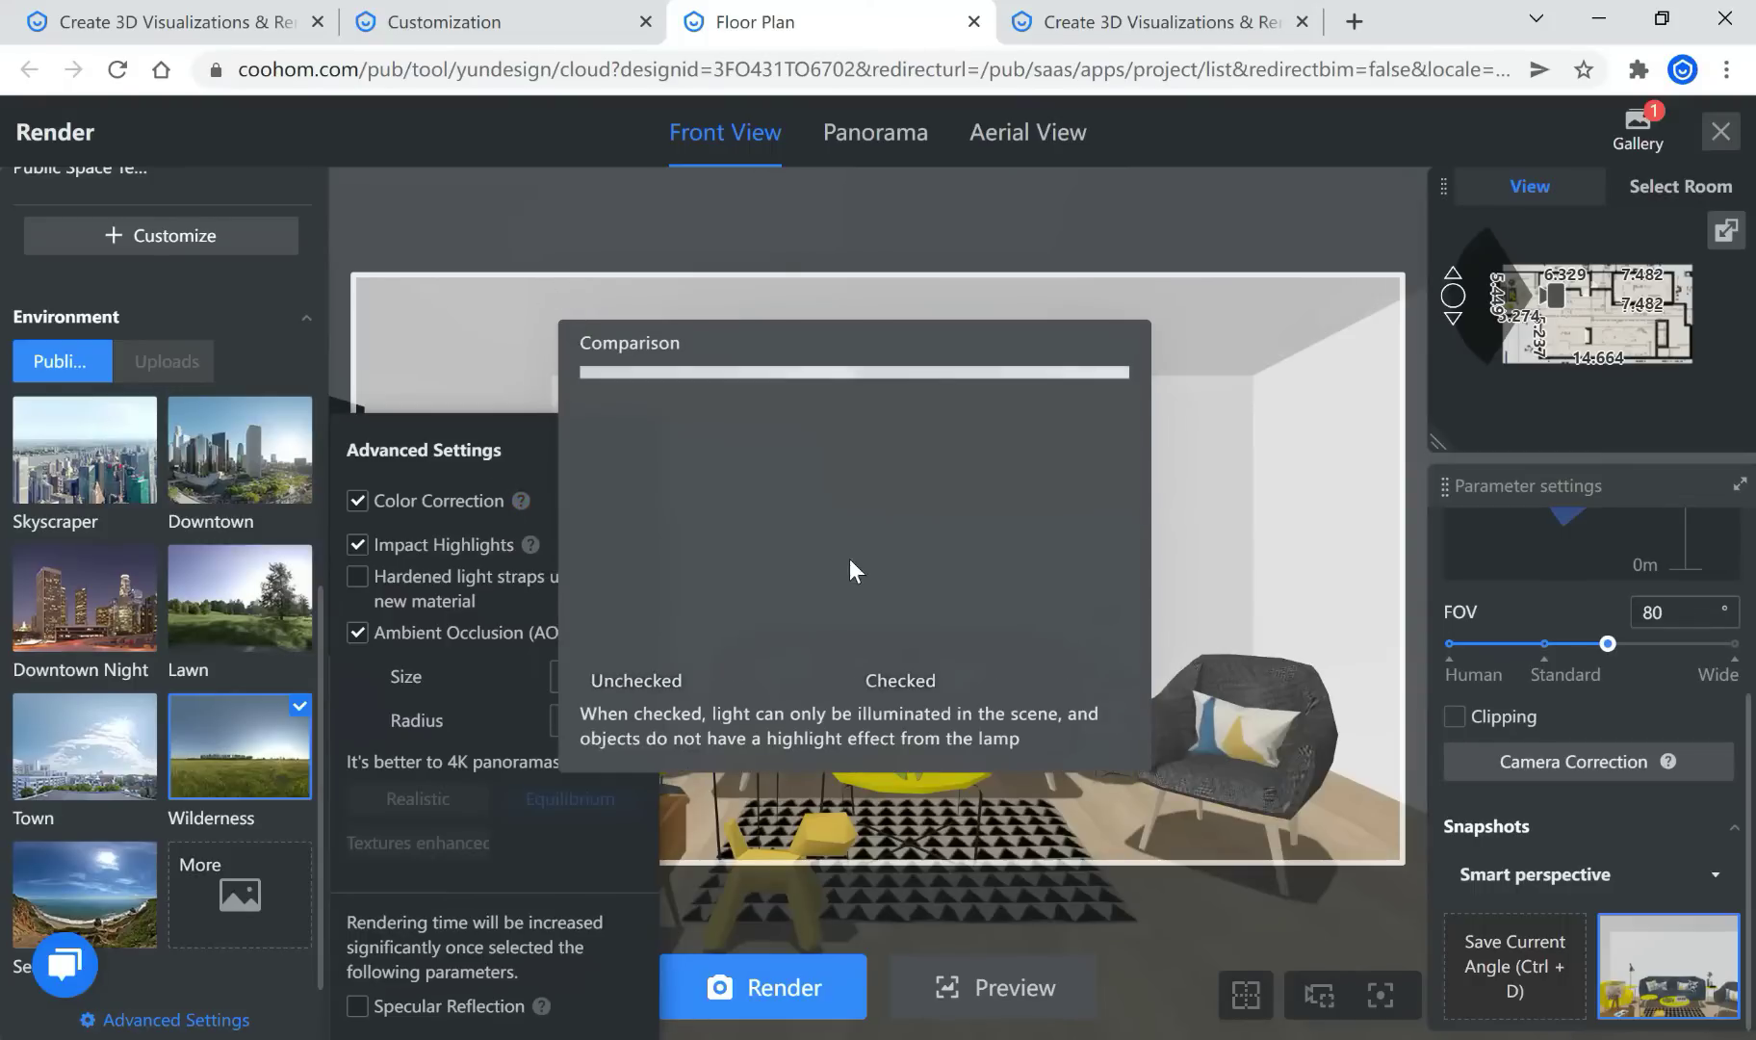
pyautogui.click(723, 571)
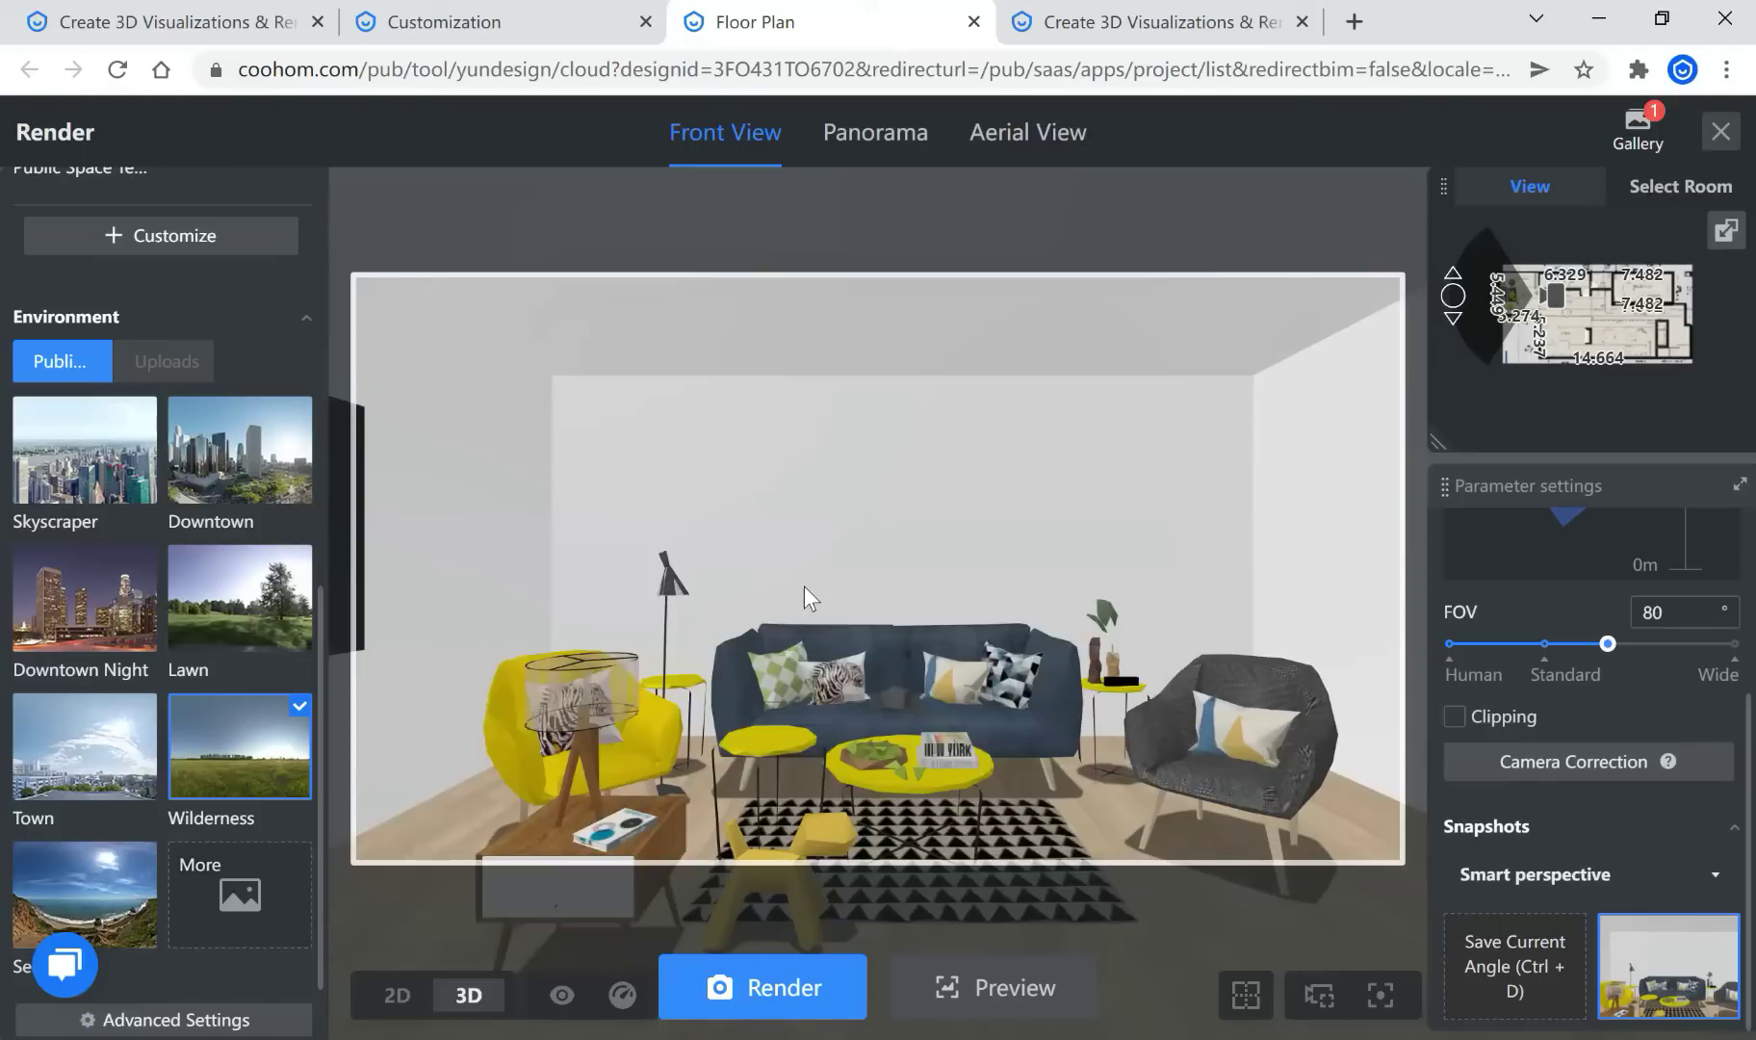
# View the finished lounge render enlarged in the gallery and return to the render setup
pyautogui.click(1640, 145)
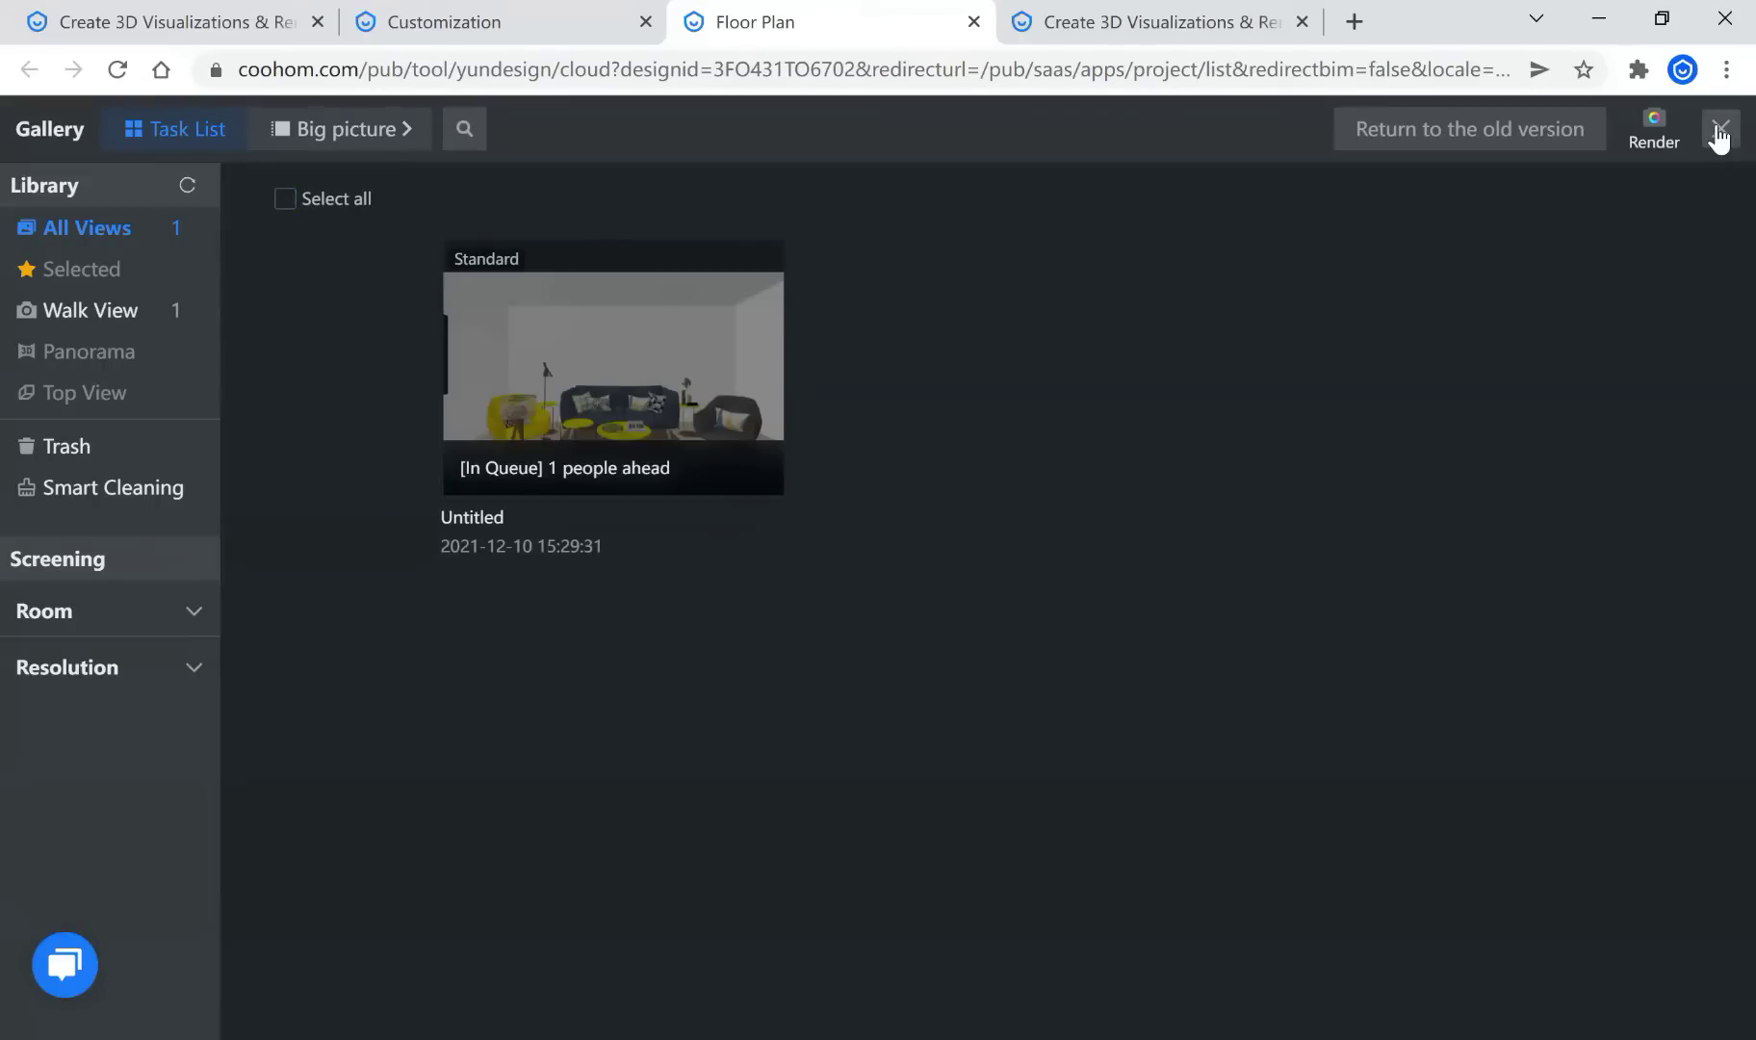
pyautogui.moveTo(691, 460)
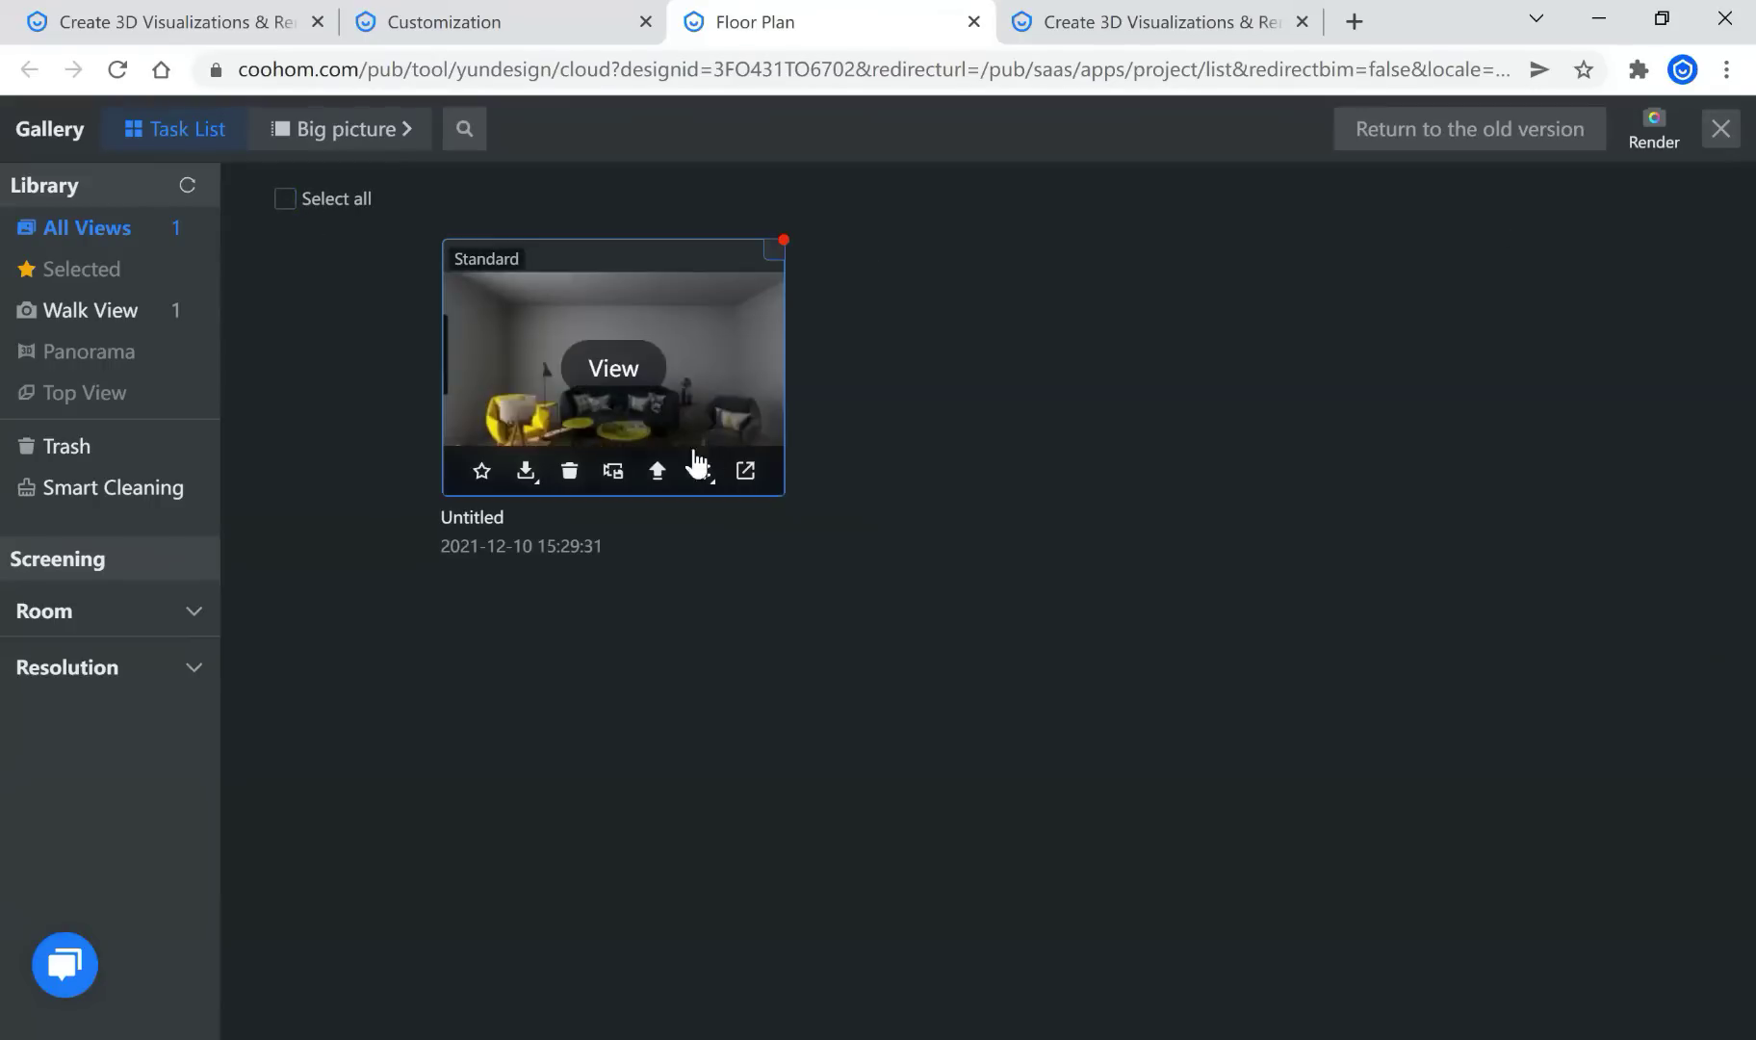
pyautogui.click(601, 376)
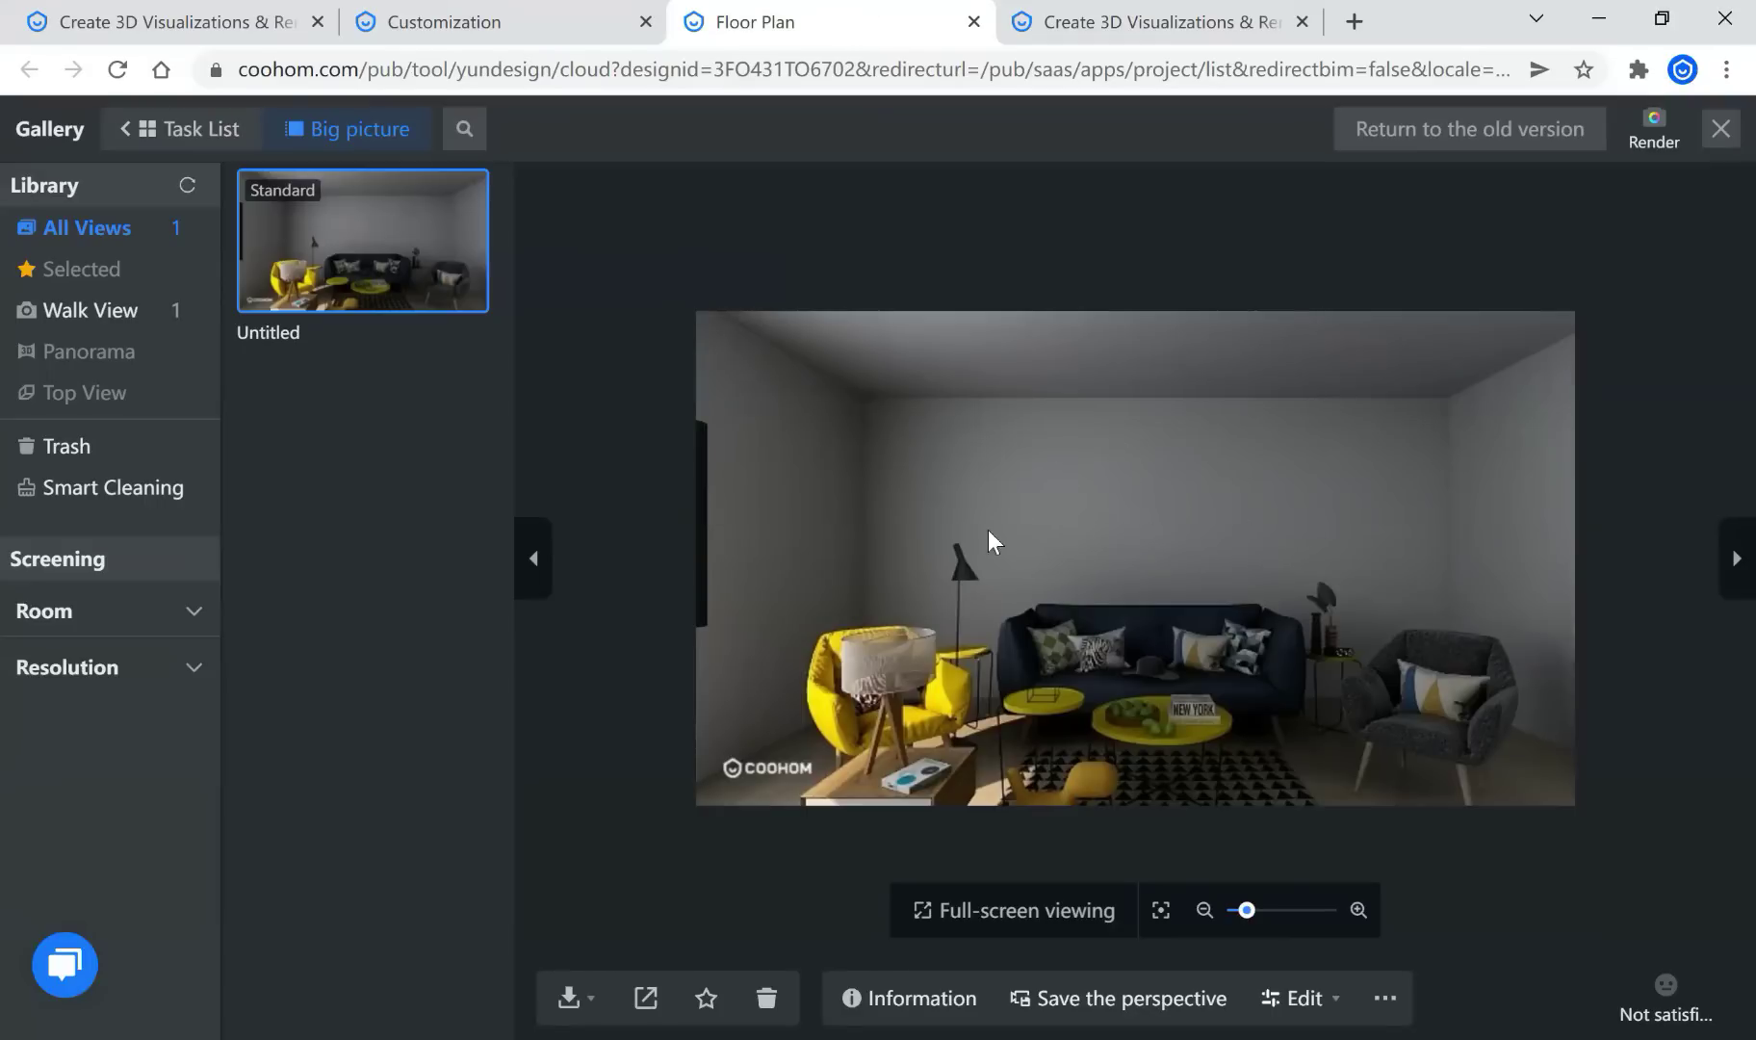
pyautogui.click(1722, 129)
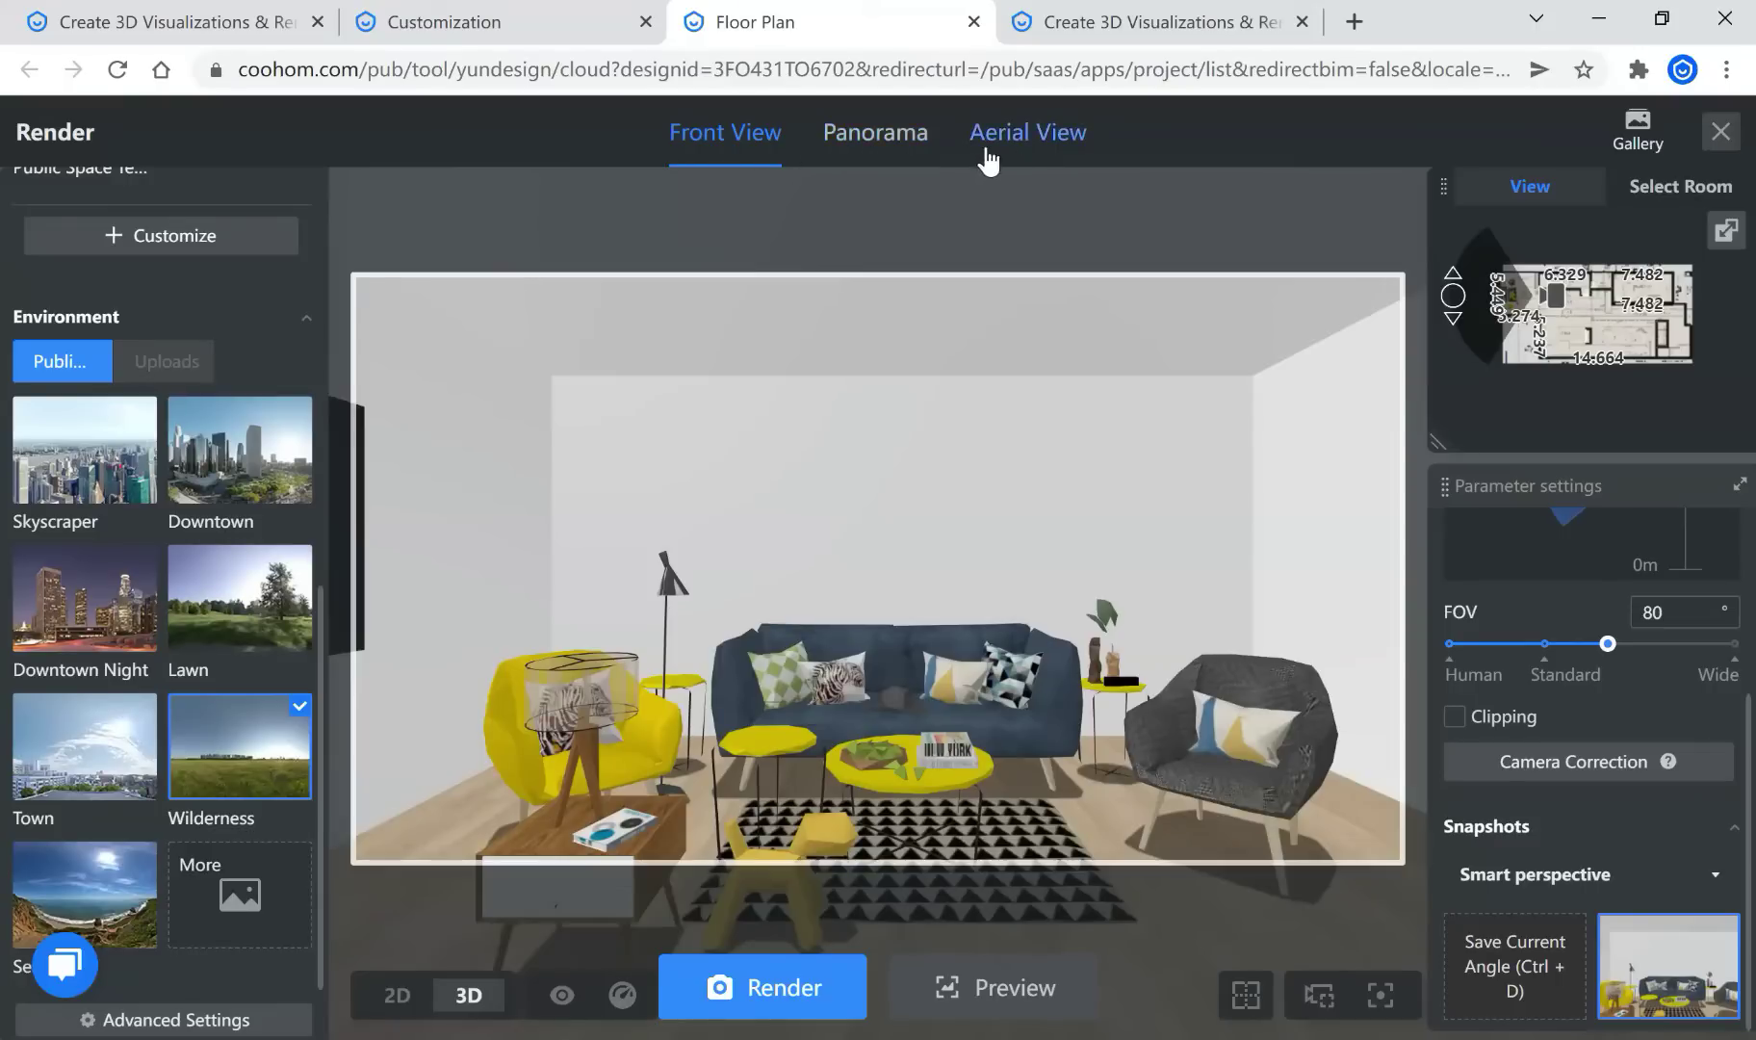
# View the Panorama render mode for the lounge and exit the render setup to the floor plan
pyautogui.click(911, 145)
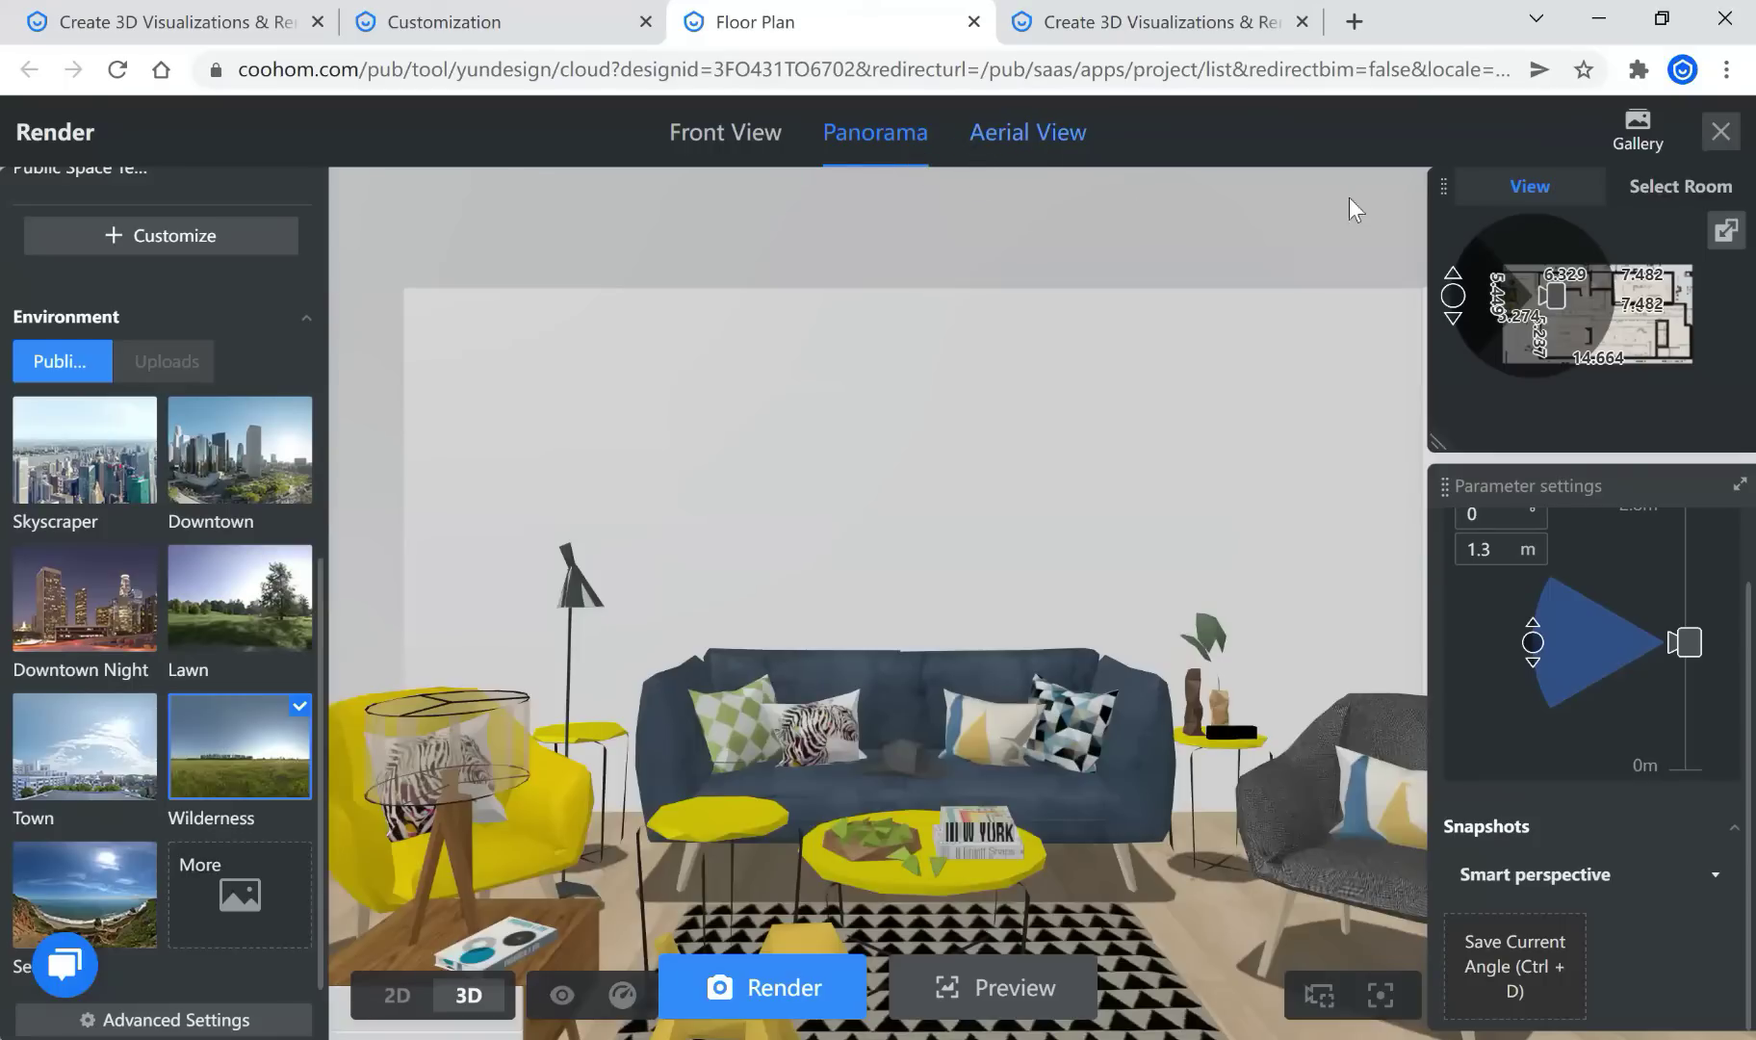
pyautogui.click(1720, 135)
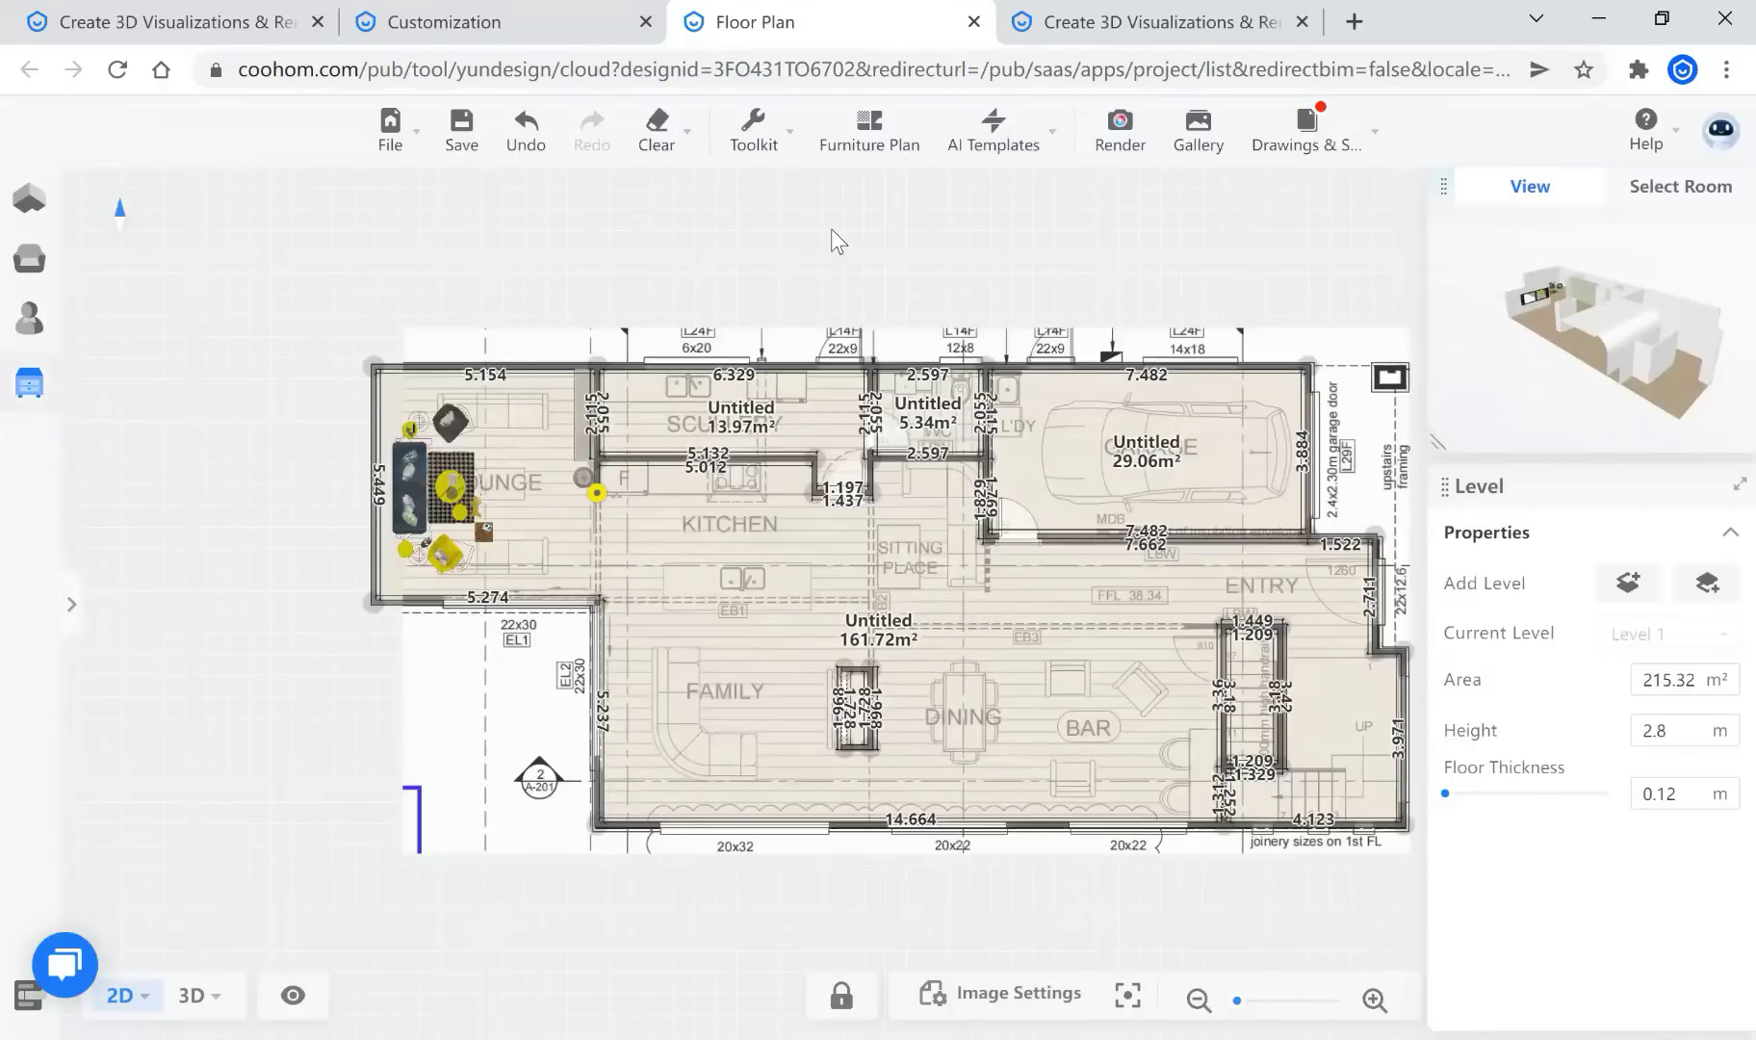
# Find the Modern Living Room 2 project in My Projects and view its project details
pyautogui.click(1536, 18)
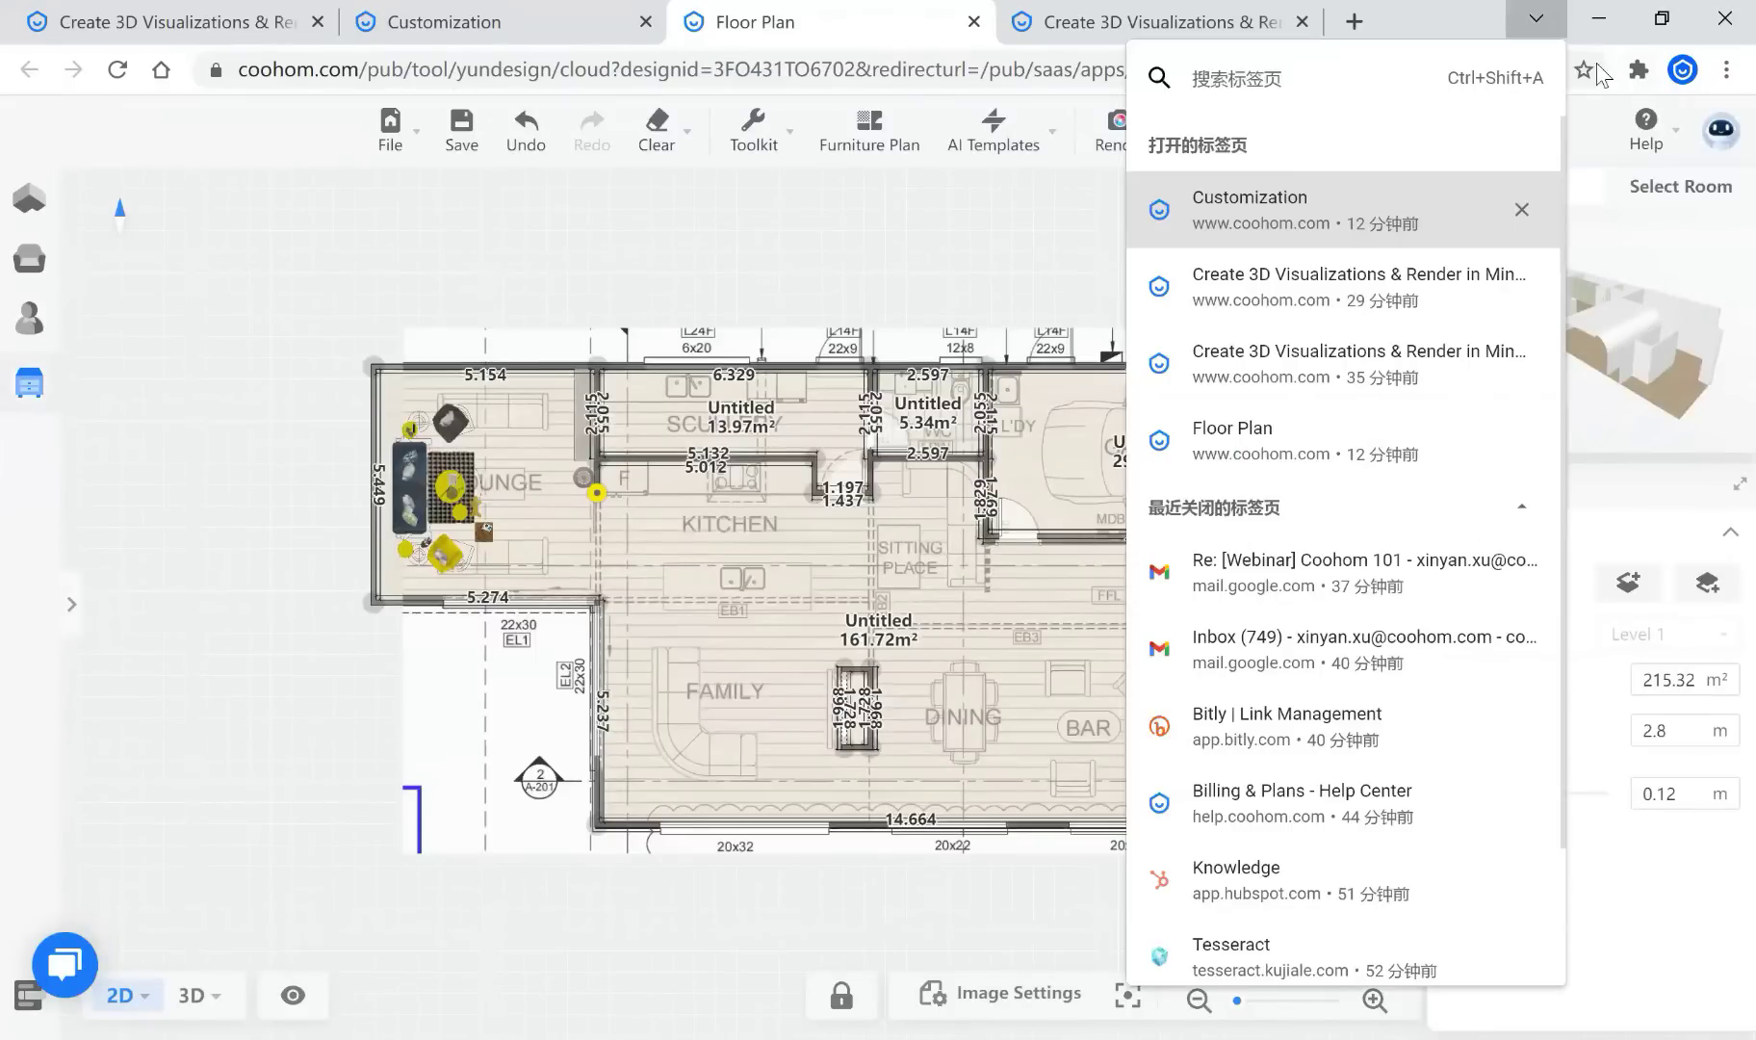
pyautogui.press('Escape')
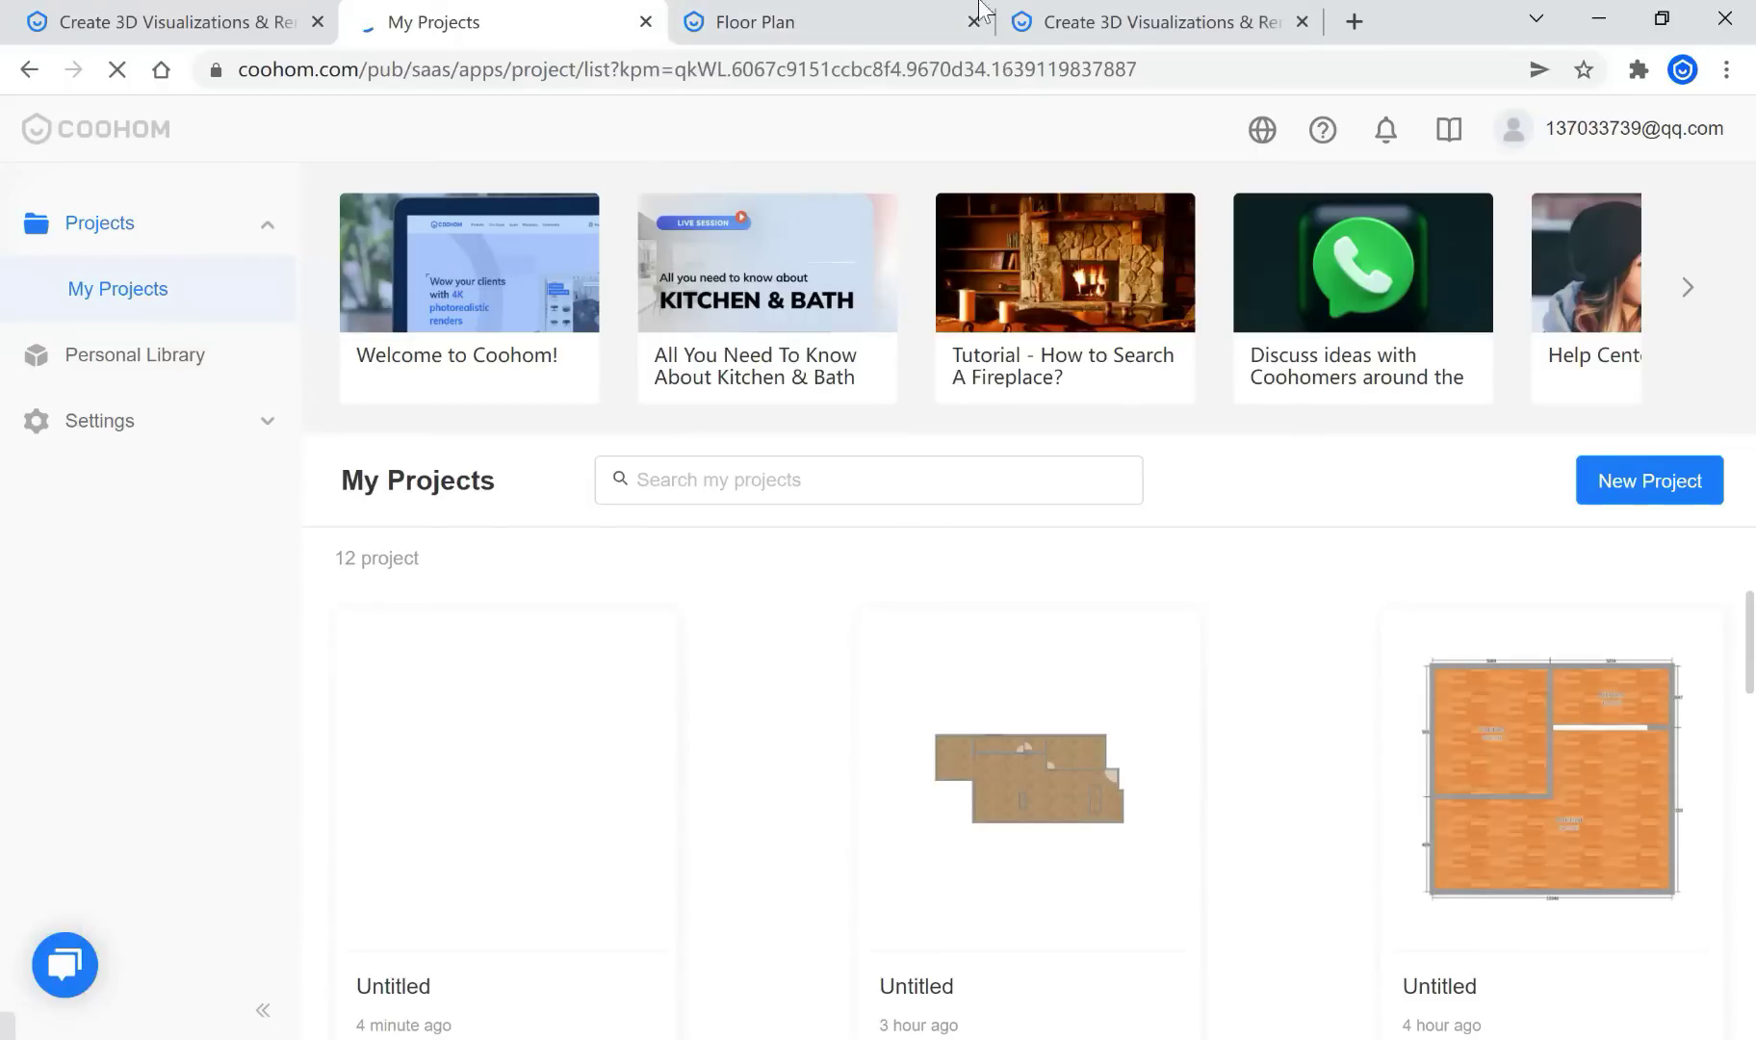
pyautogui.scroll(-5, 731, 874)
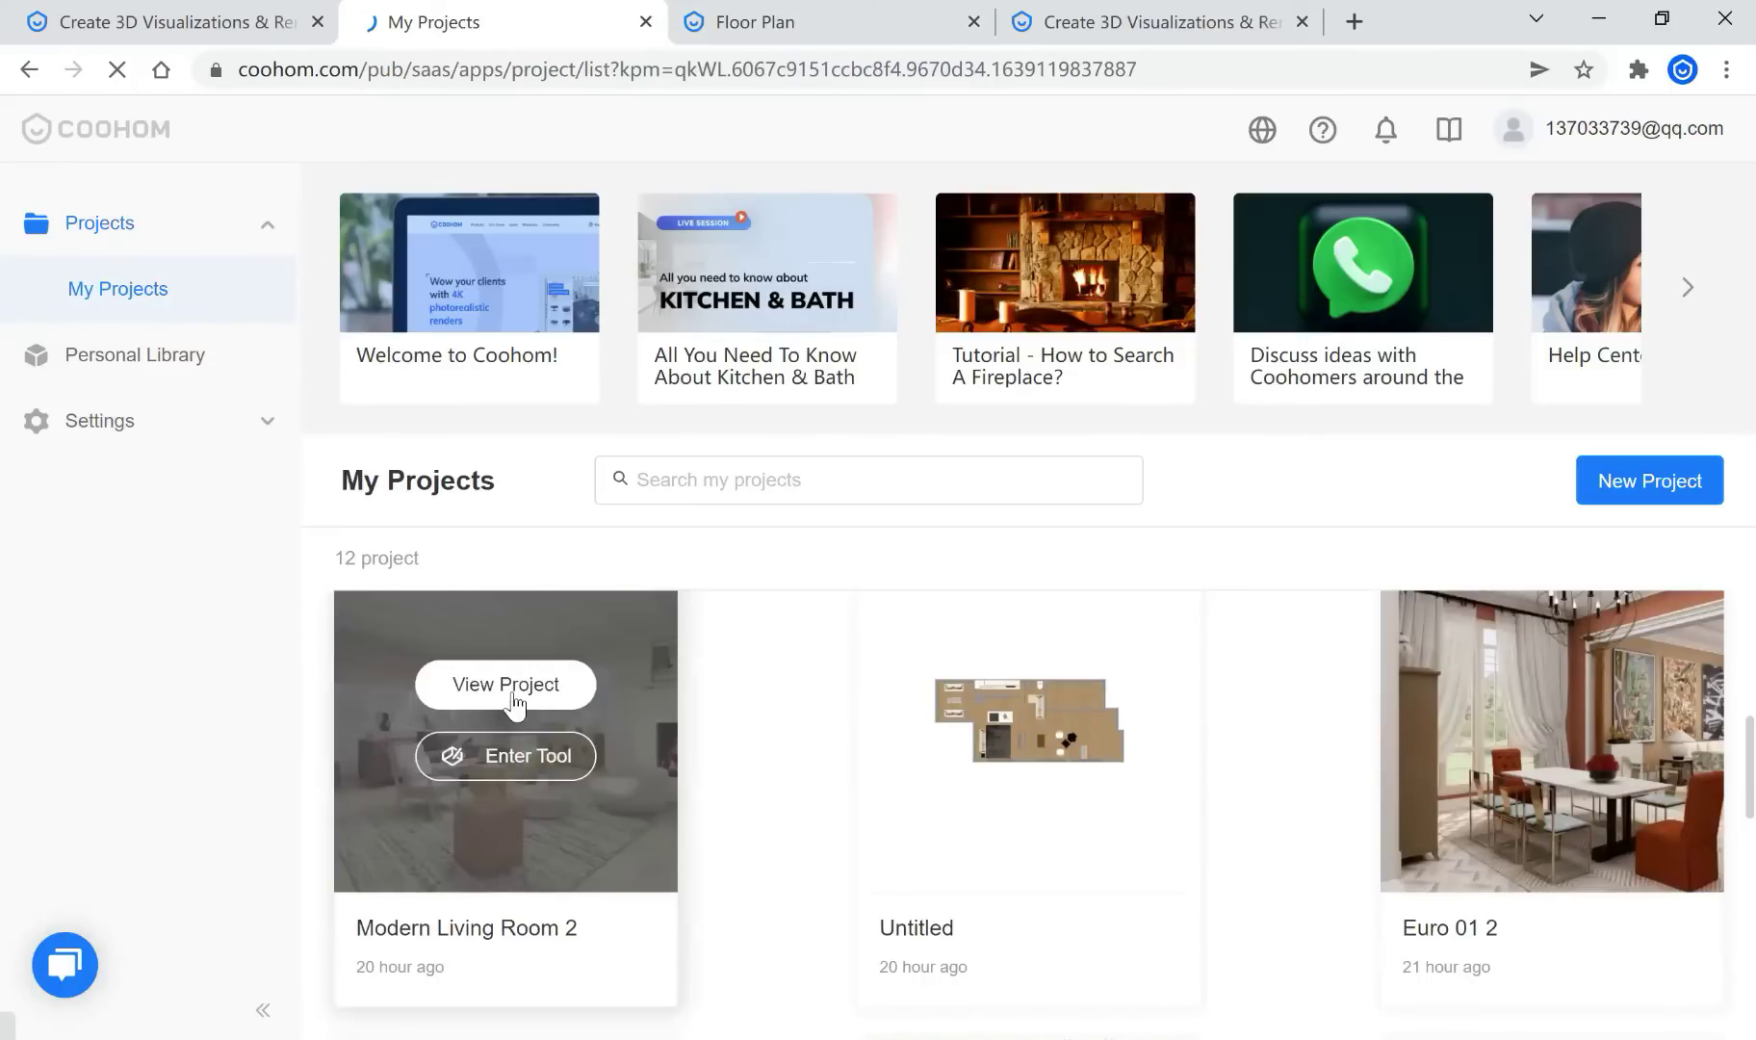
pyautogui.click(515, 705)
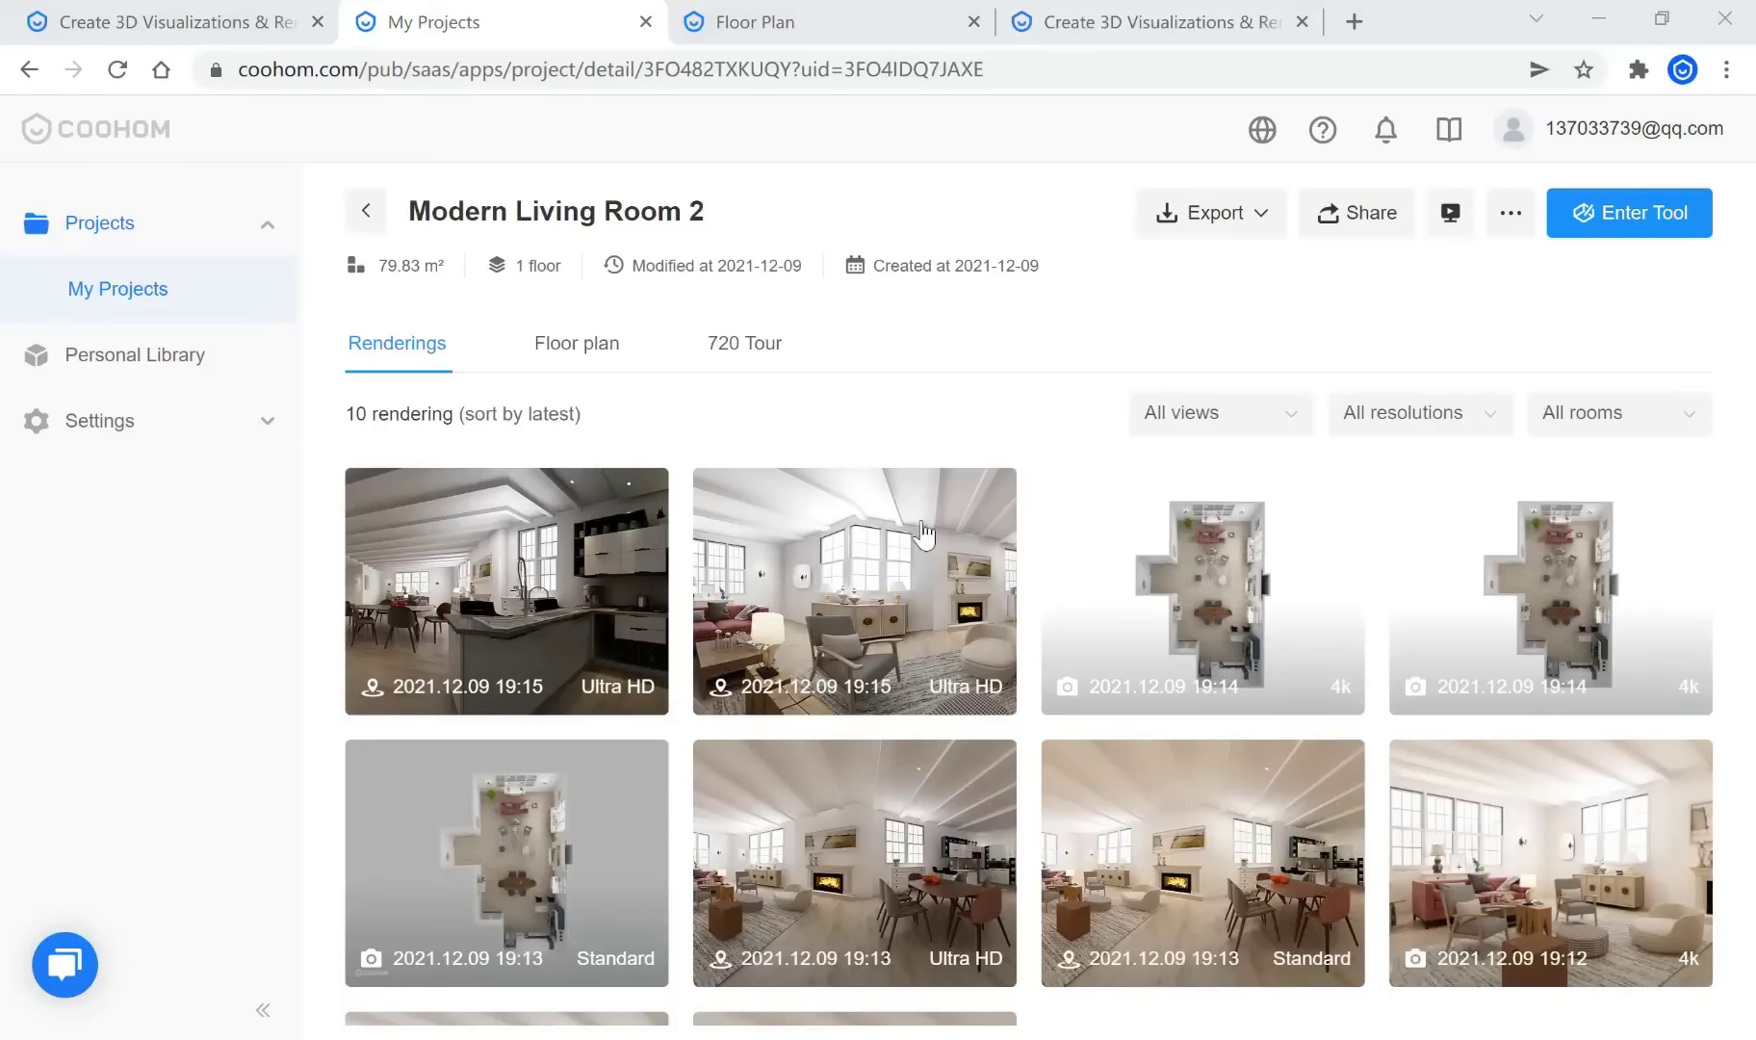
# View the project's 4k top-down aerial rendering enlarged and leave the enlarged view
pyautogui.click(1212, 595)
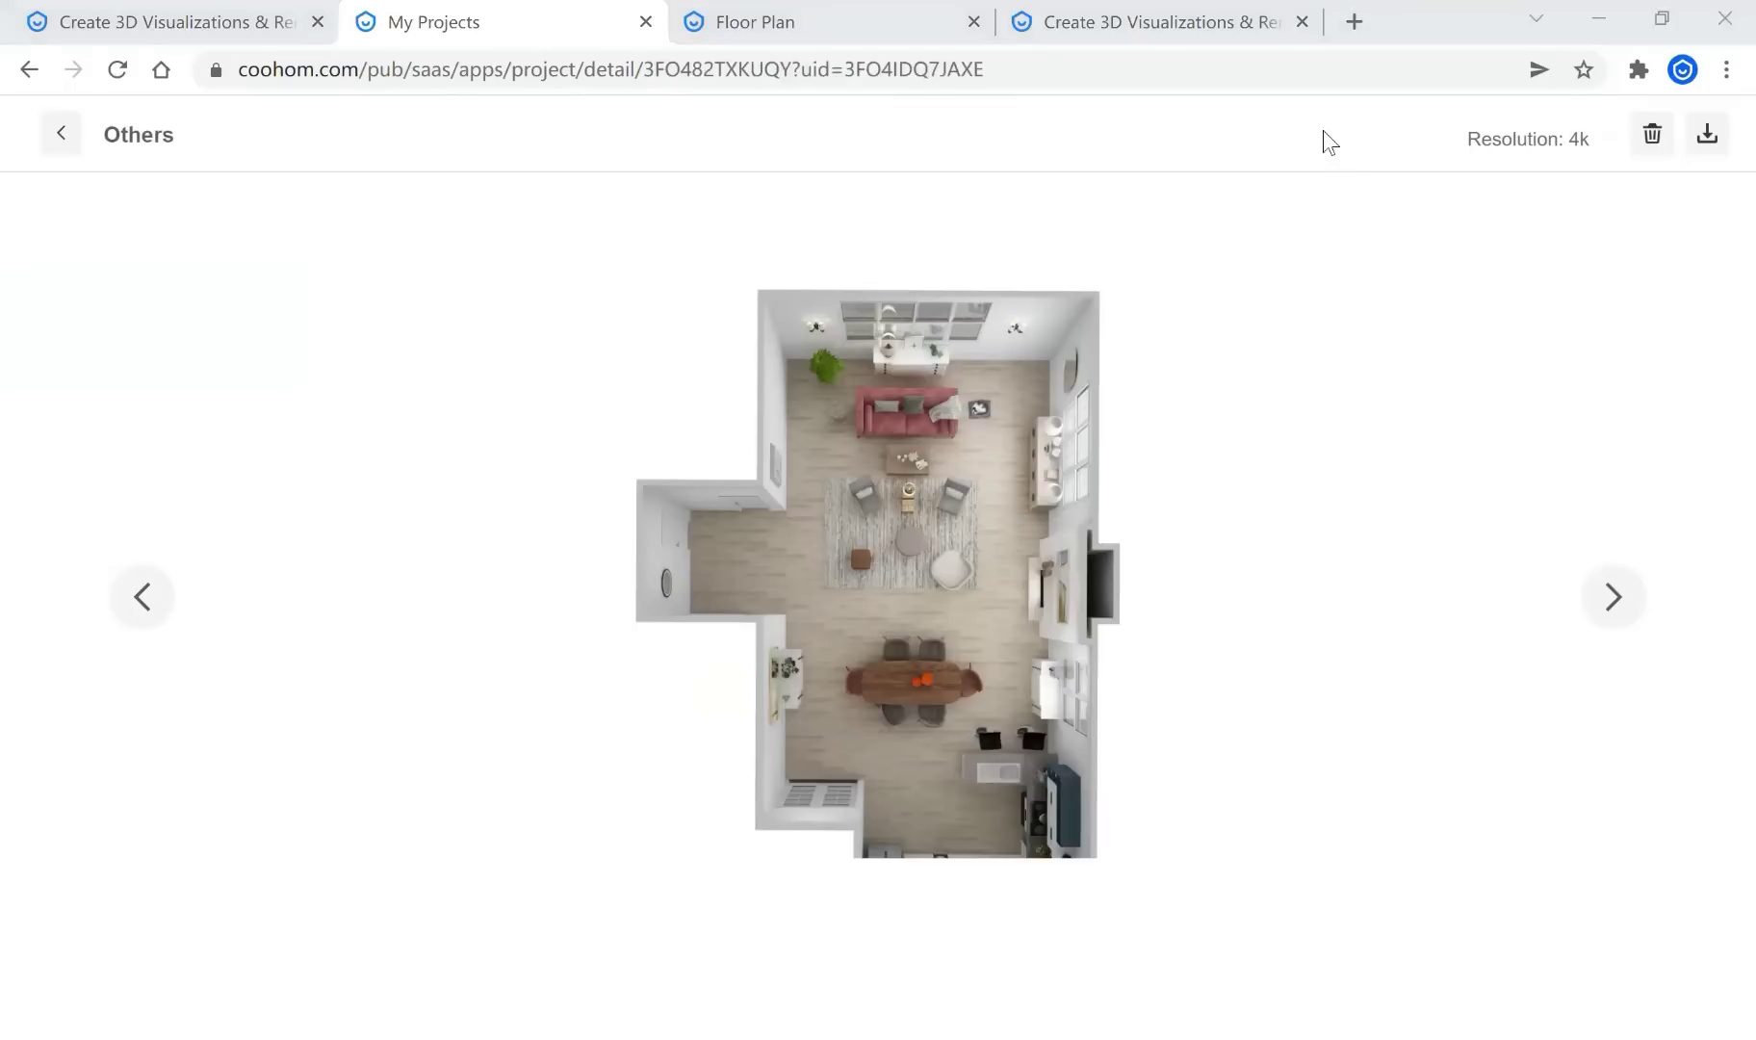
pyautogui.click(911, 504)
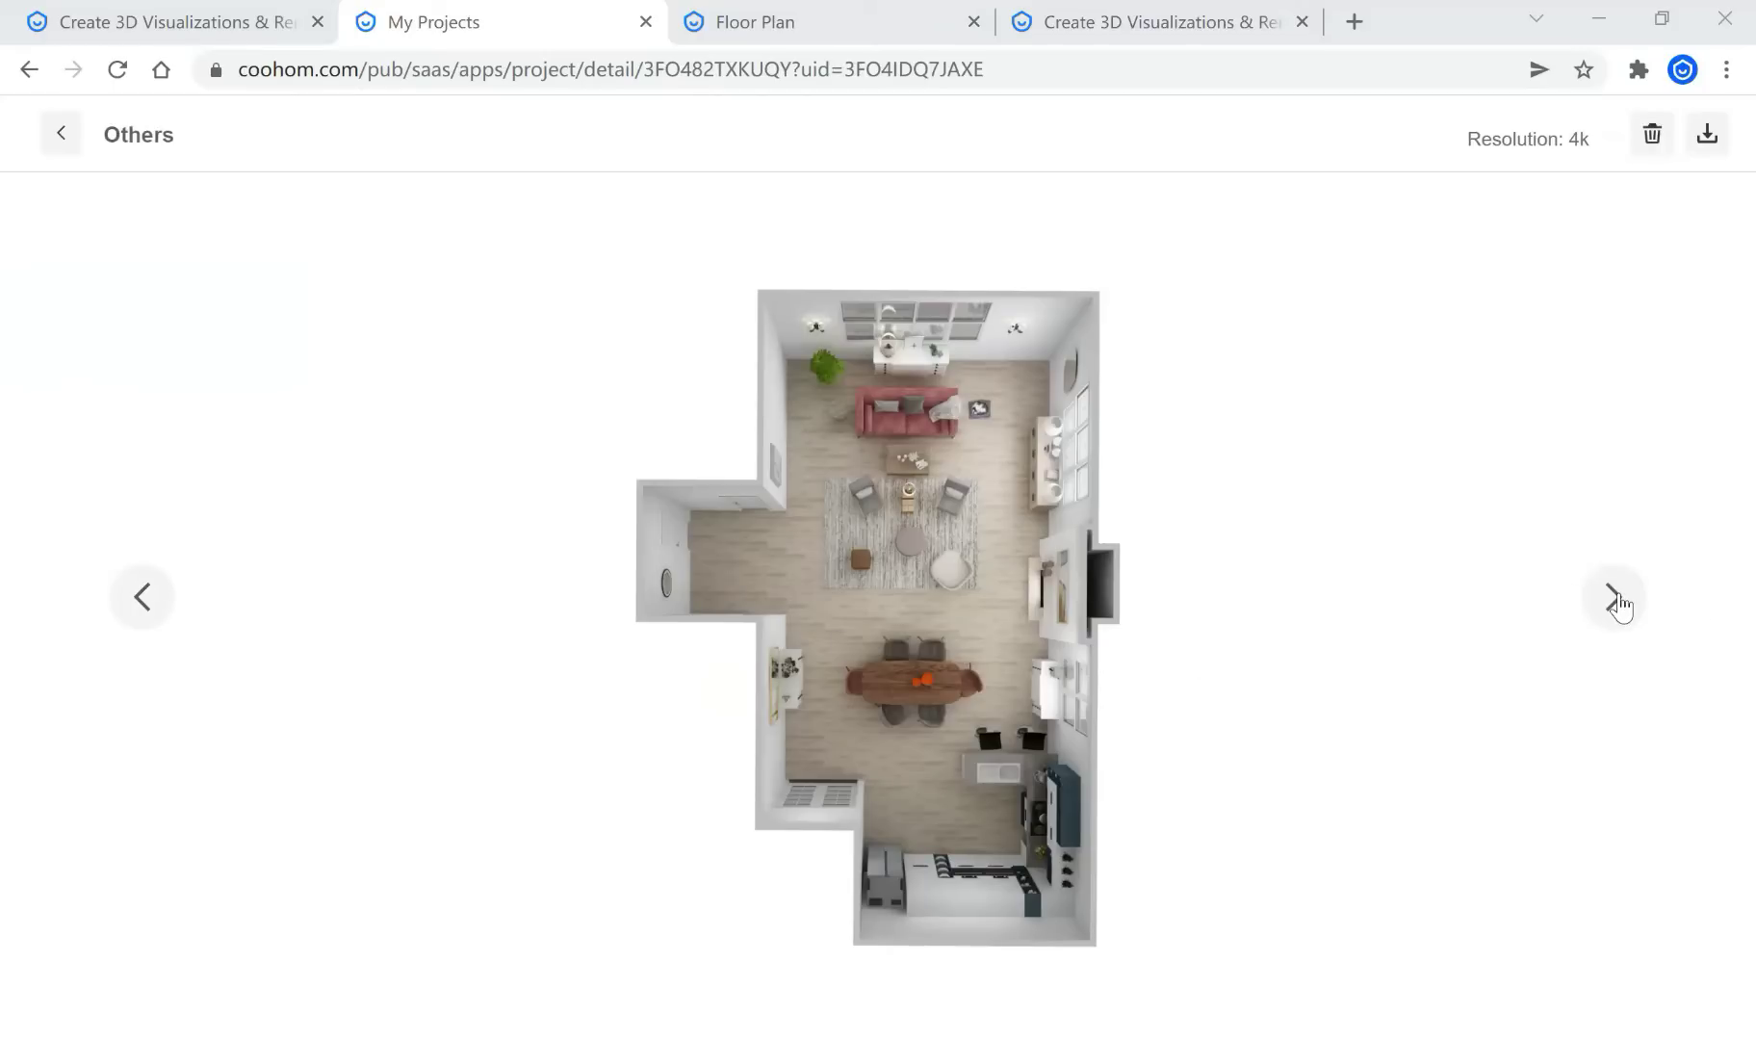
pyautogui.click(66, 137)
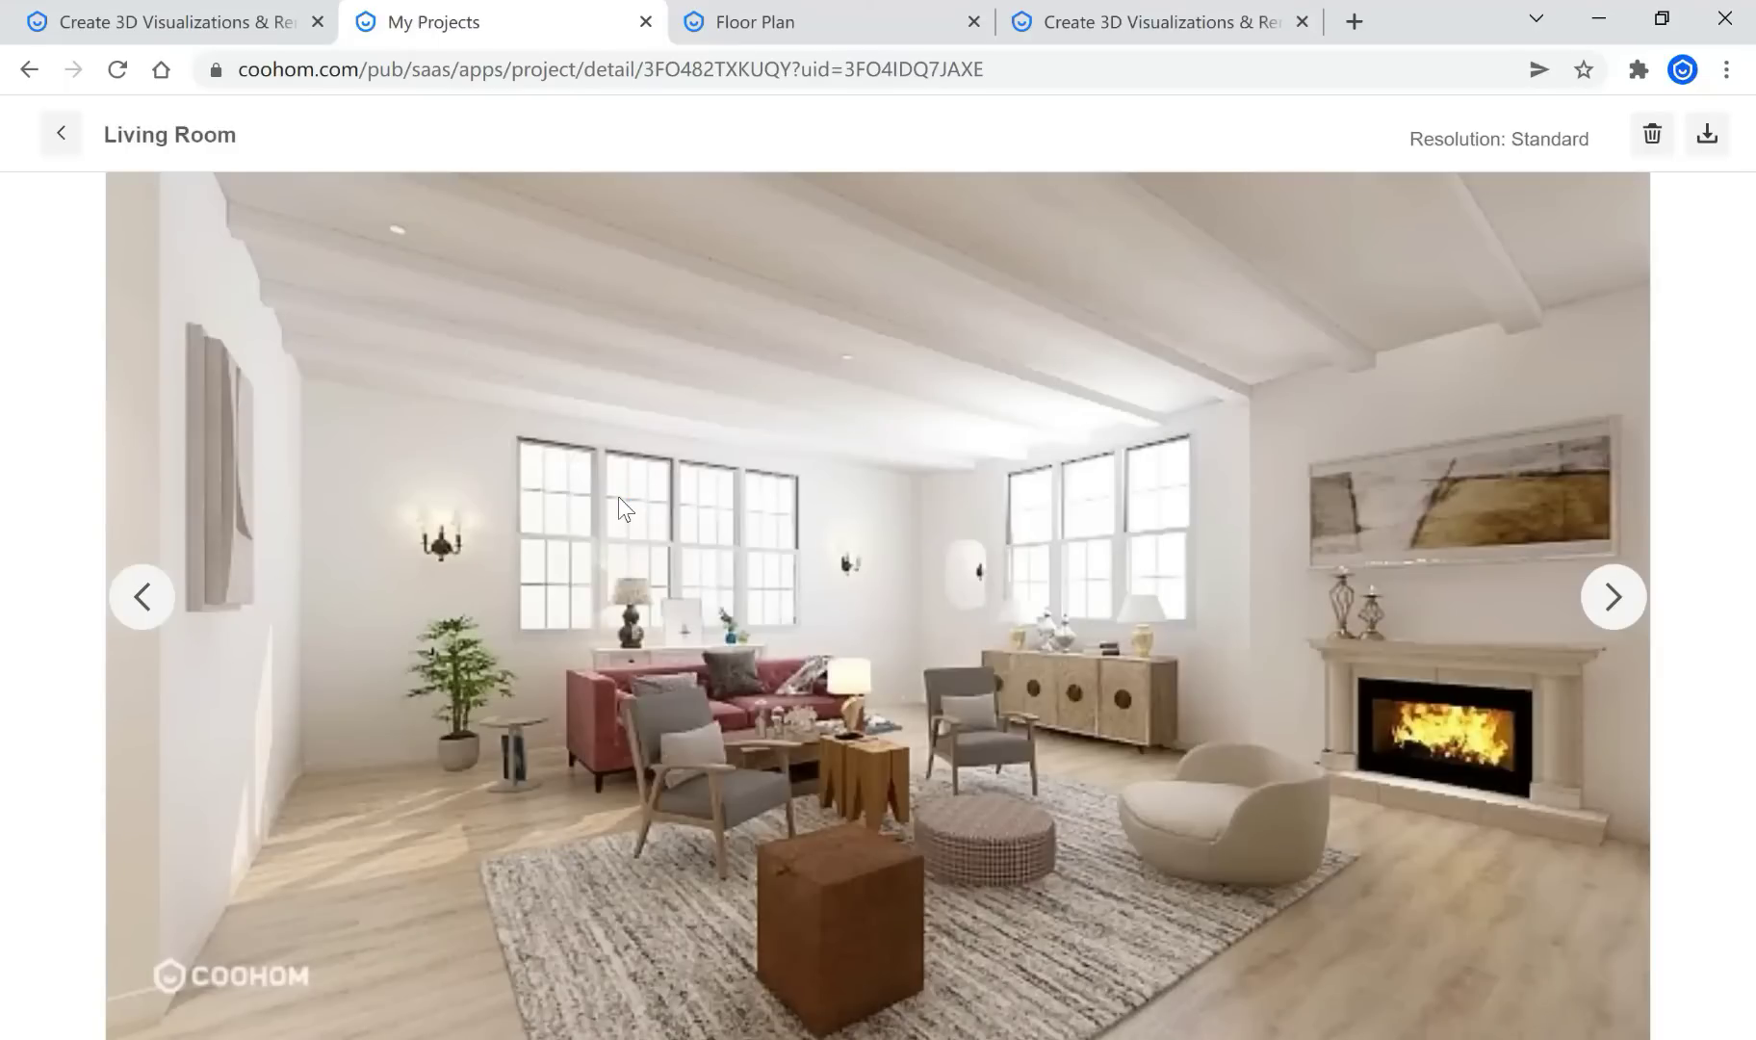
# Compare the Standard and 4k living room renderings in enlarged view and return to the renderings list
pyautogui.click(145, 597)
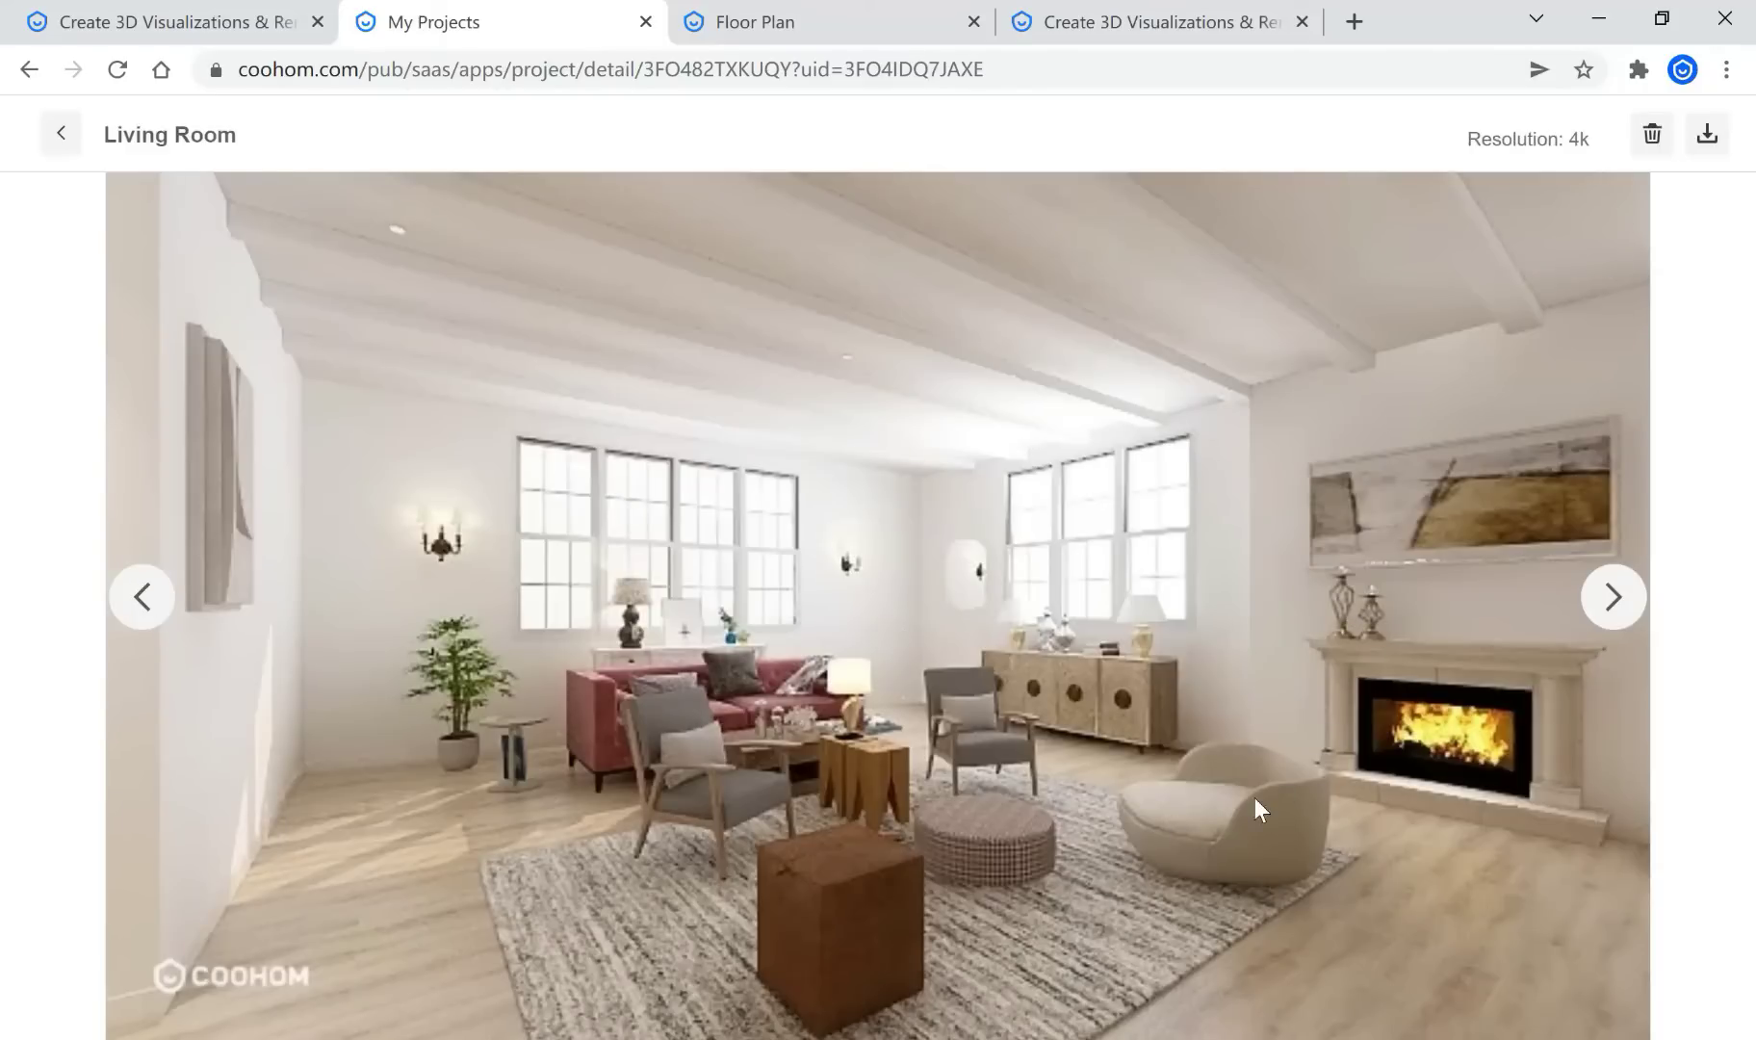
pyautogui.press('Escape')
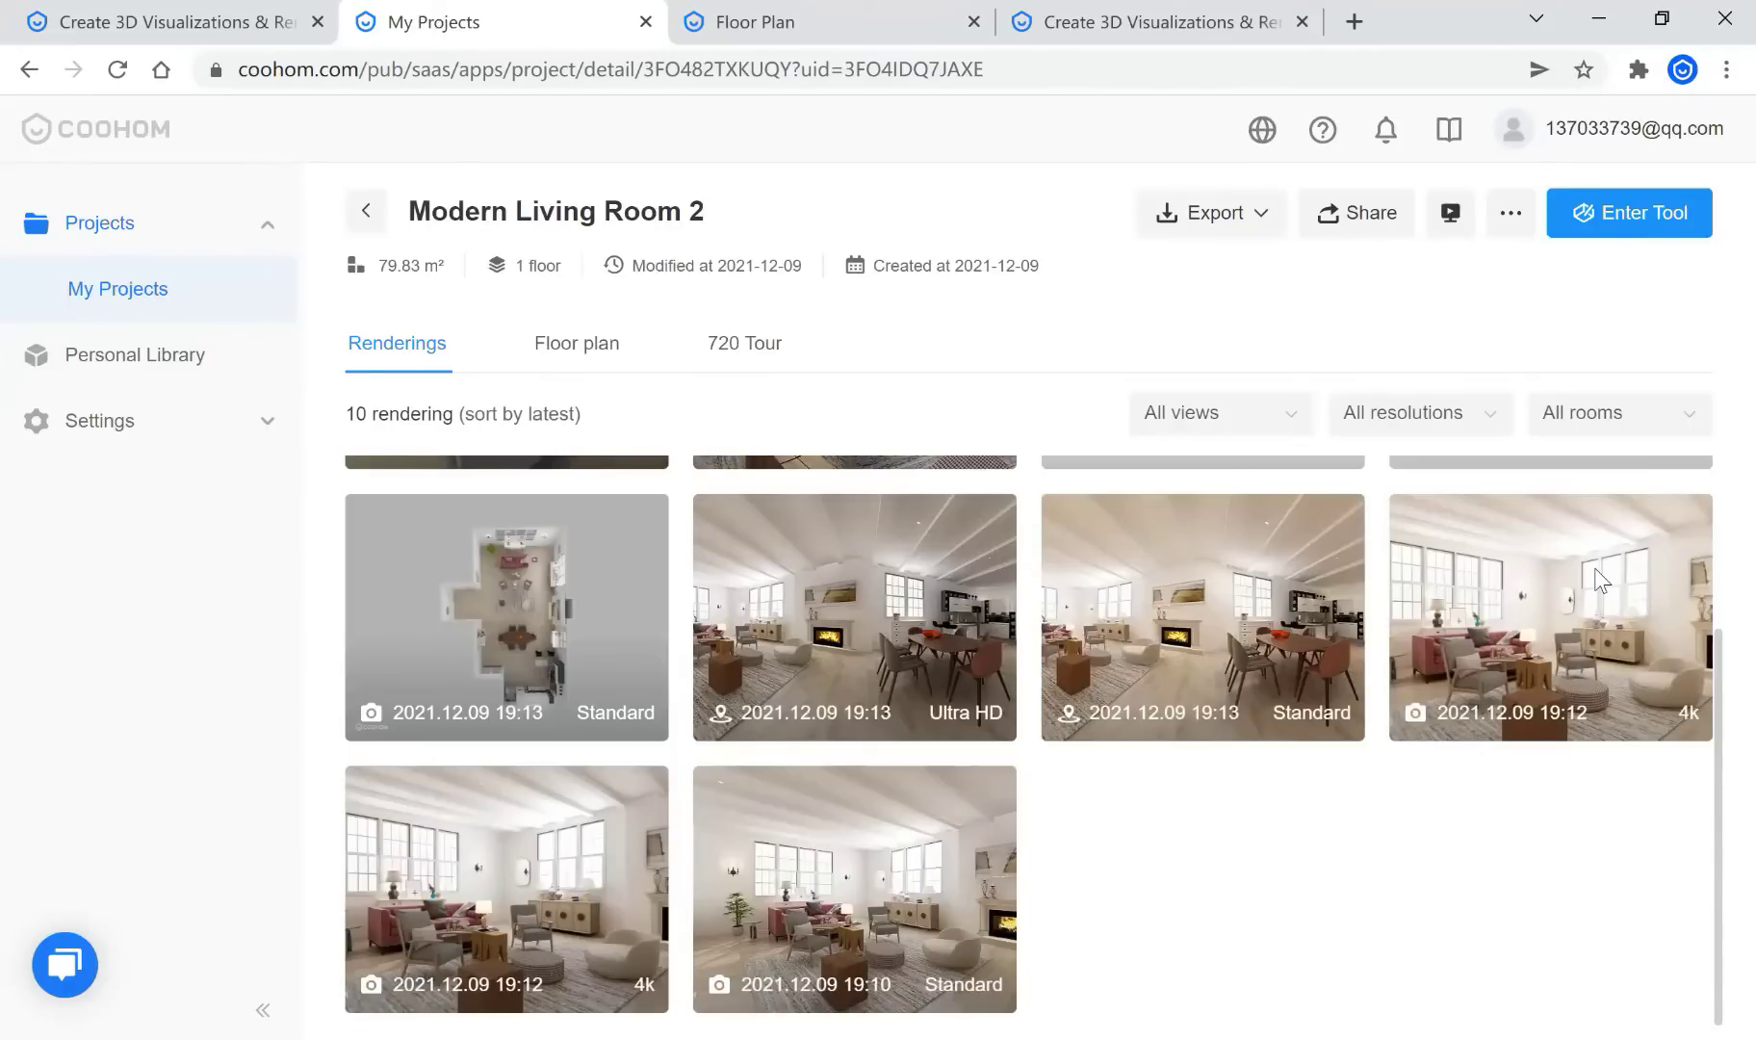
pyautogui.click(1595, 579)
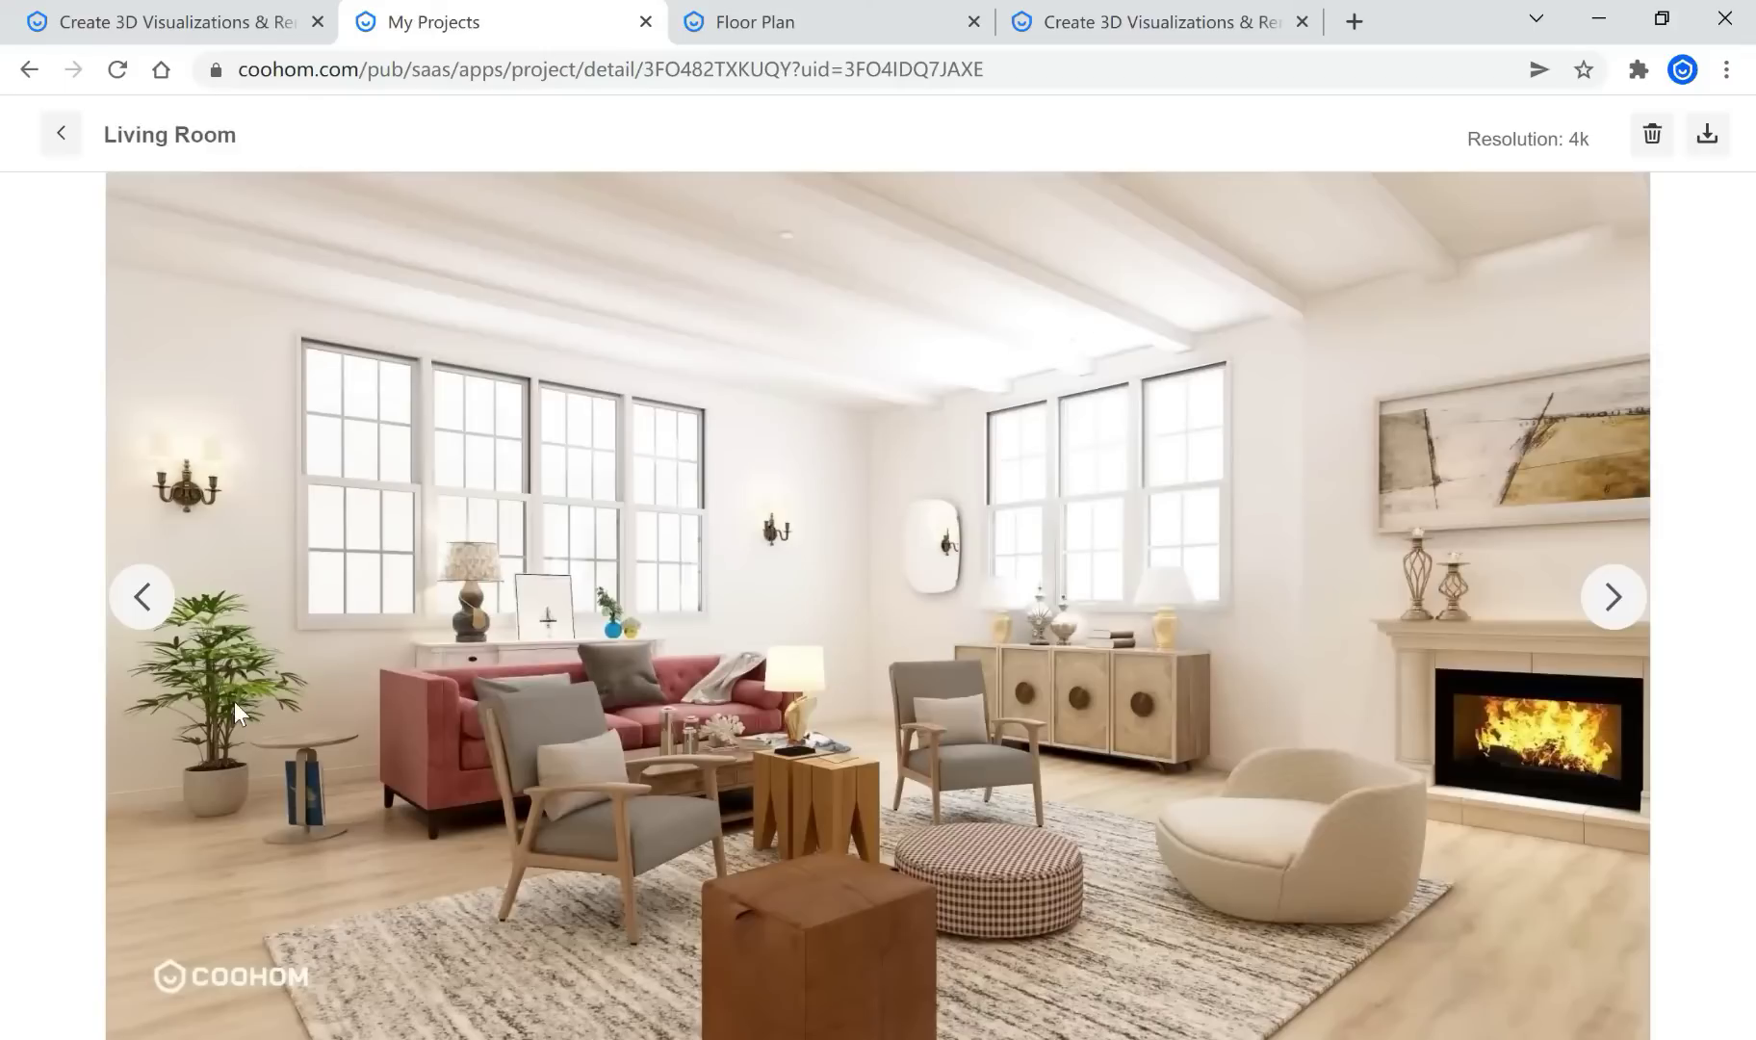
pyautogui.click(63, 133)
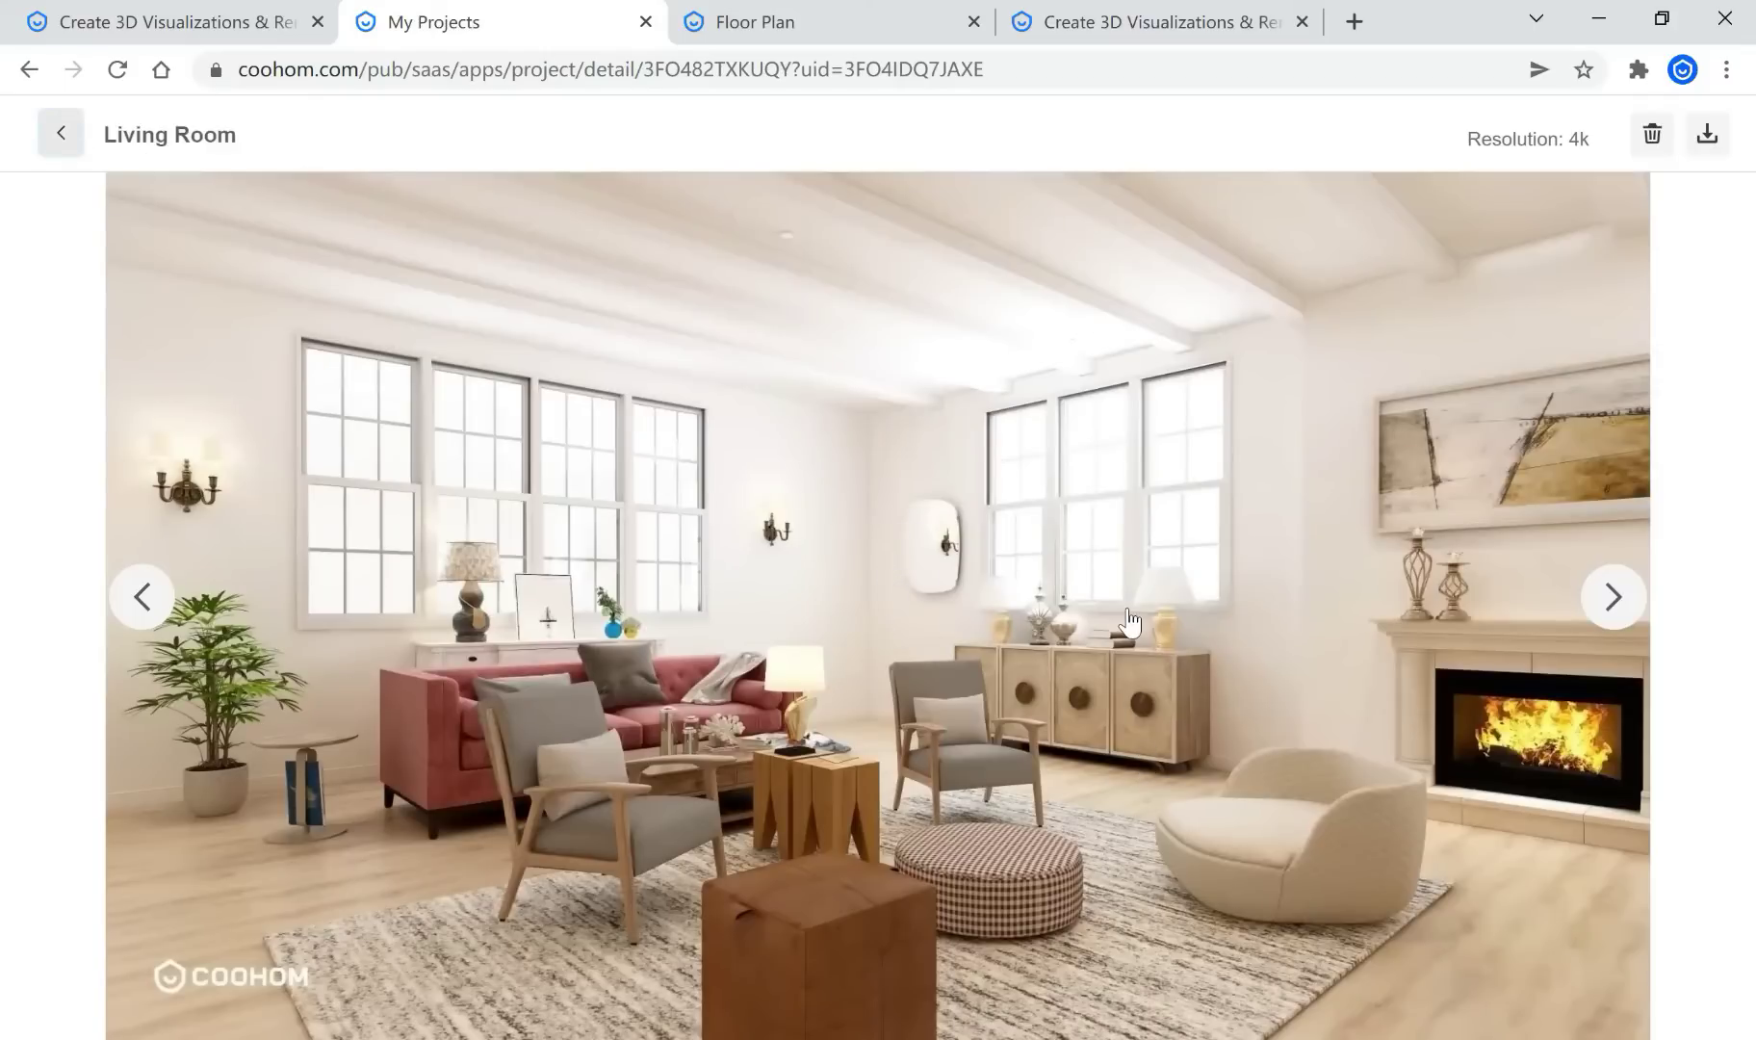
pyautogui.press('Escape')
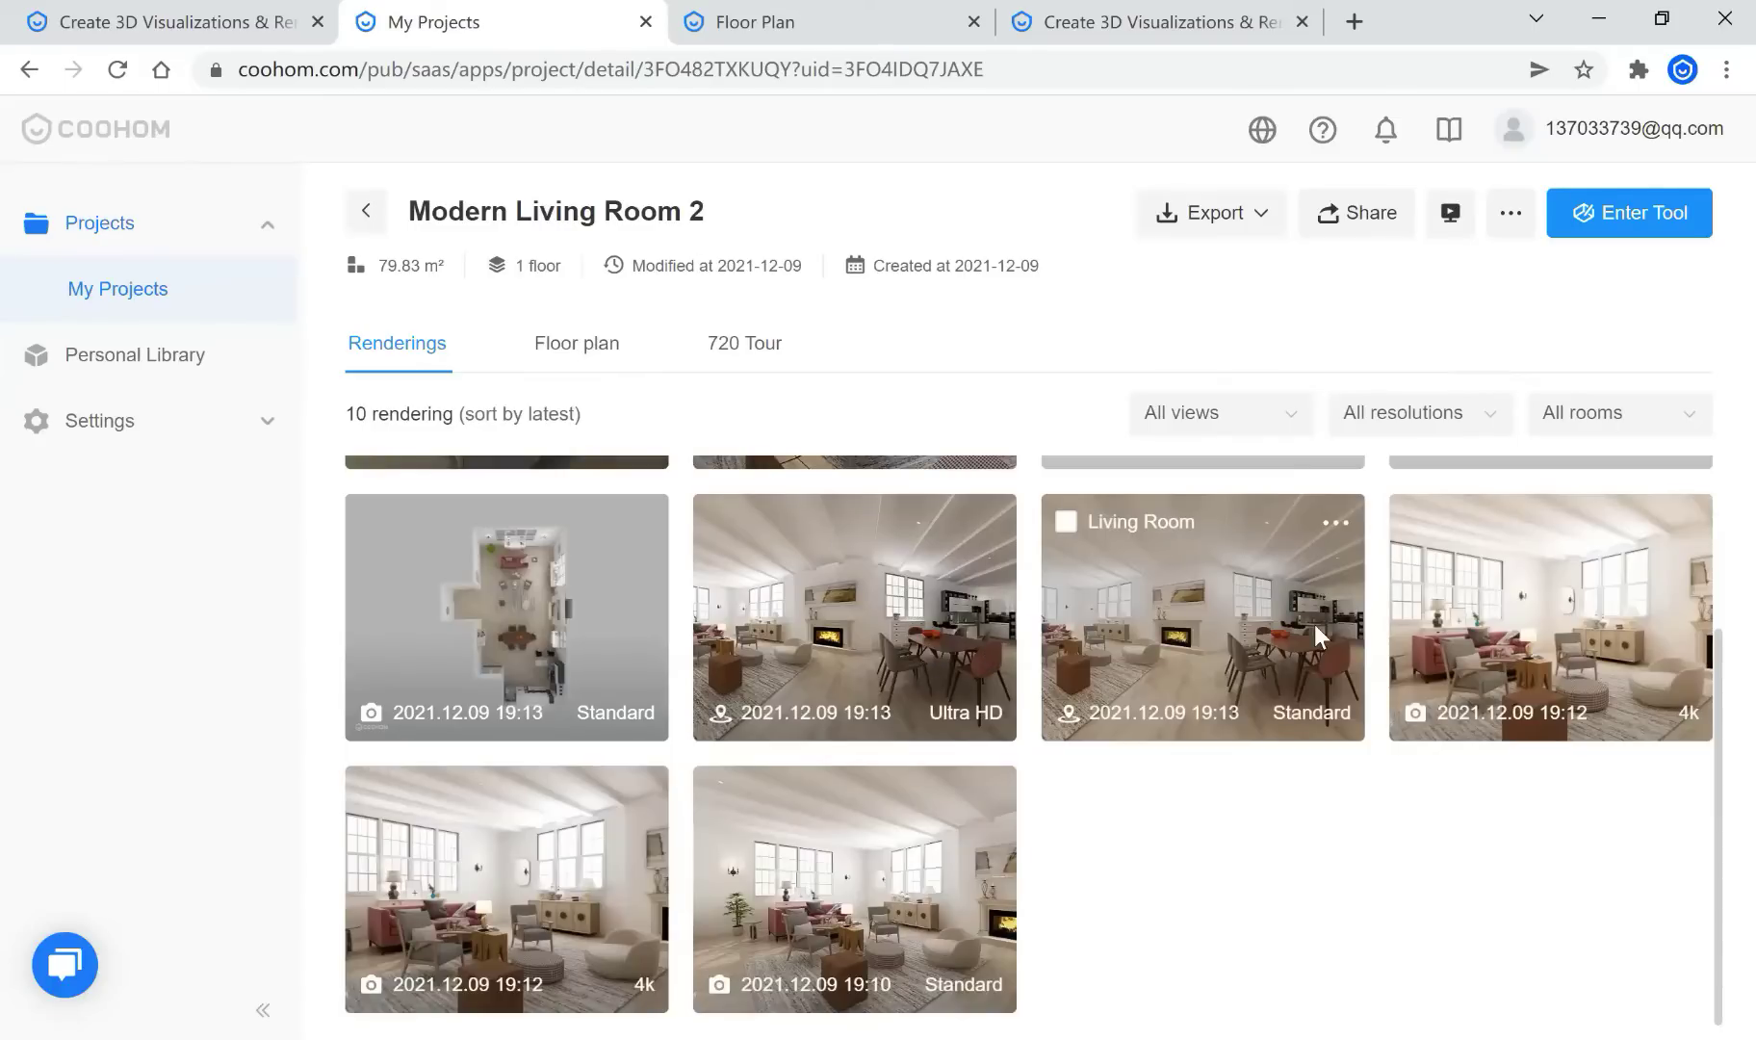
# Open the Ultra HD living room panorama and look around the lounge, glass doors, dining area and kitchen
pyautogui.click(966, 585)
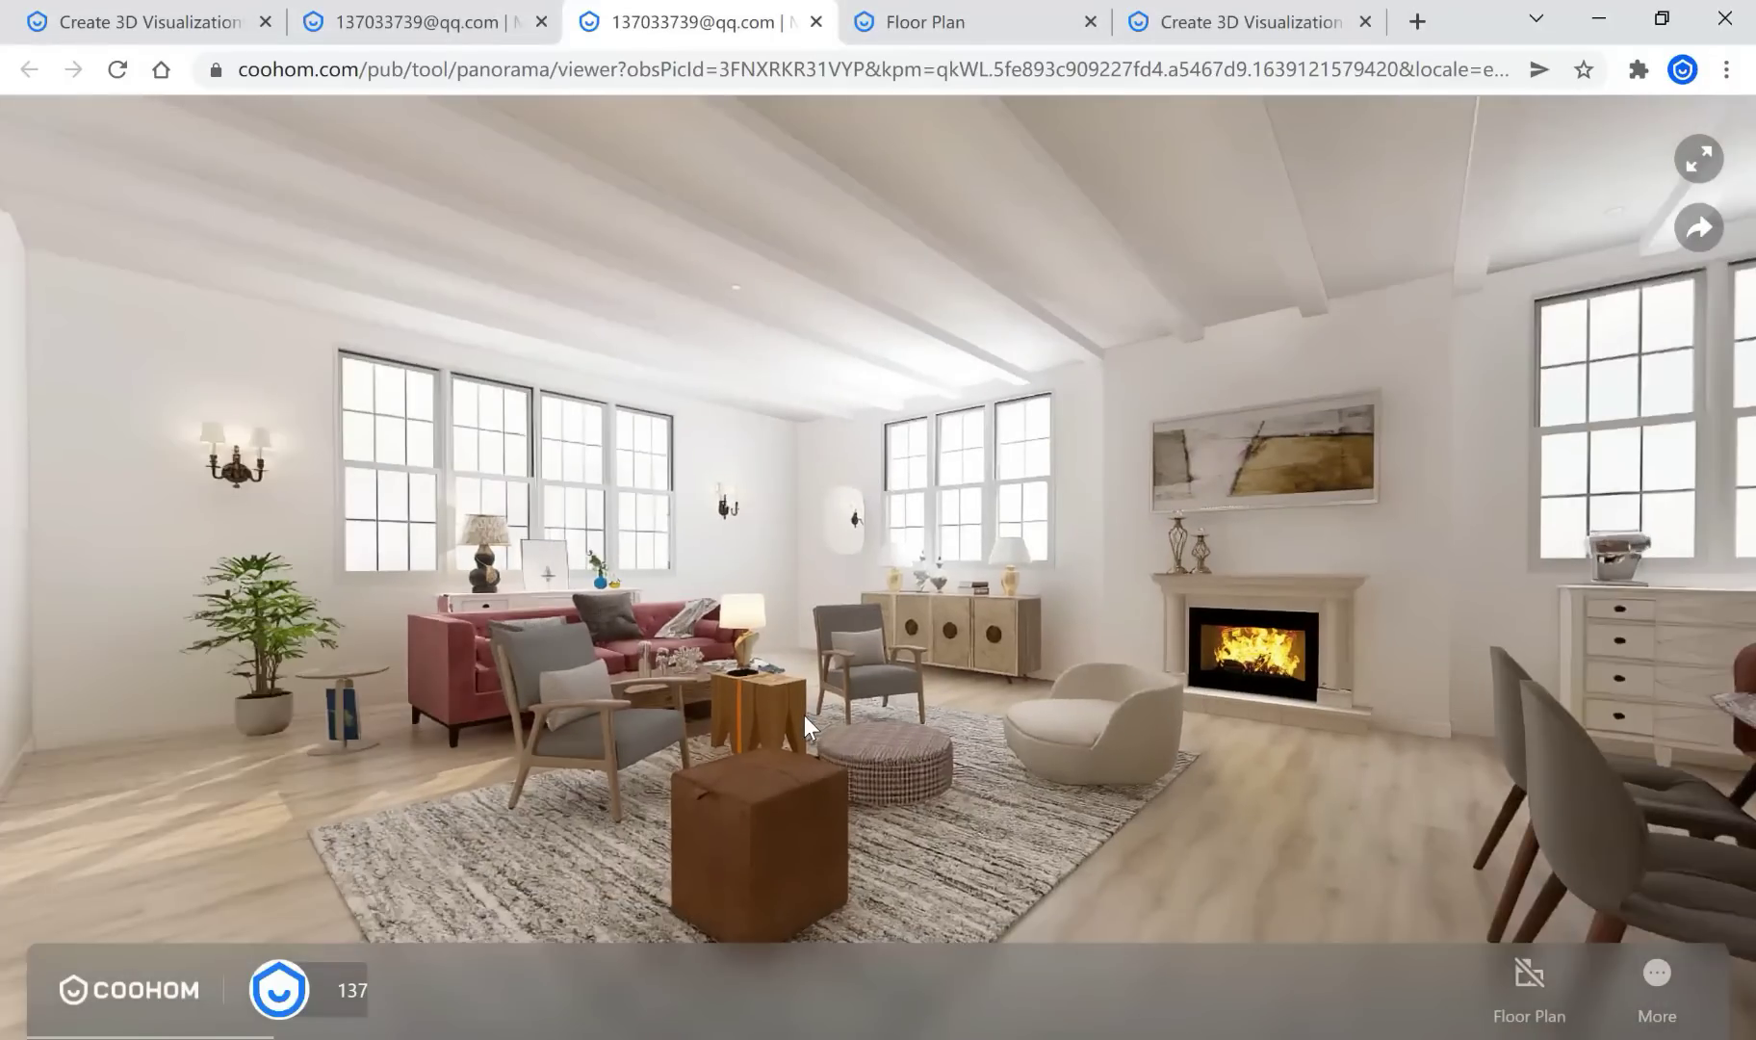
pyautogui.moveTo(805, 715); pyautogui.dragTo(1234, 516)
pyautogui.moveTo(867, 553); pyautogui.dragTo(360, 543)
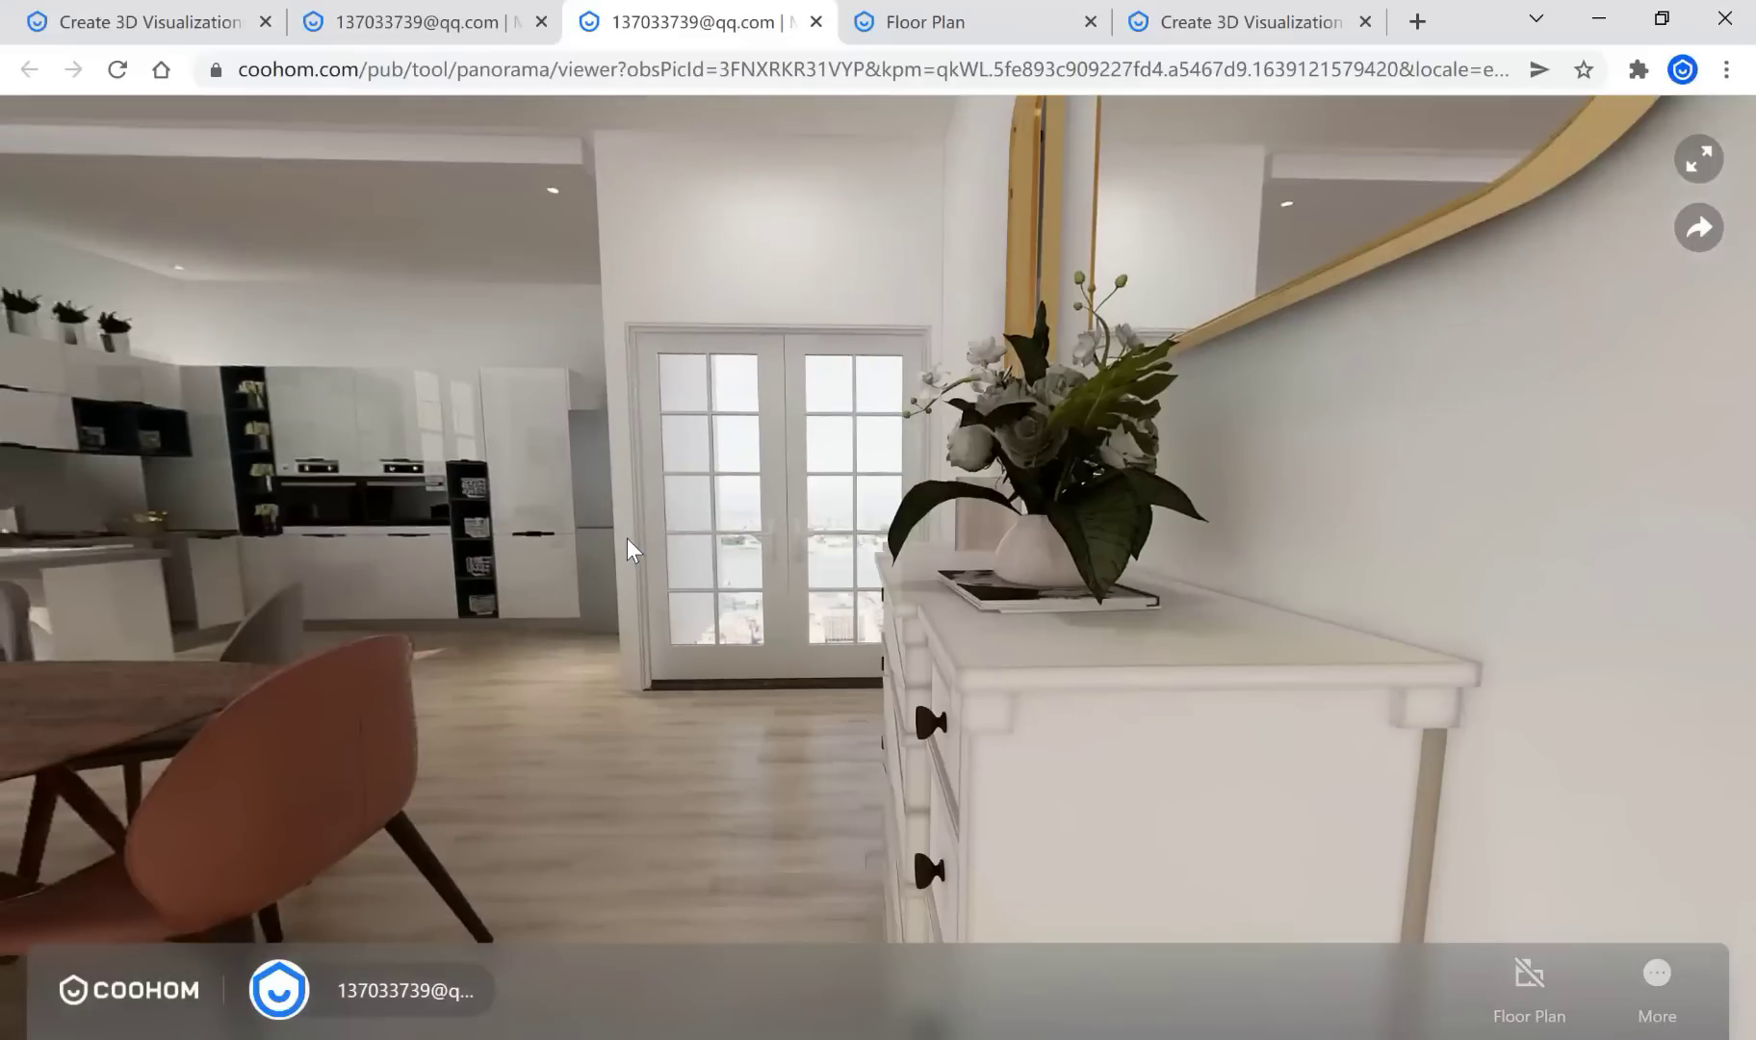
pyautogui.moveTo(646, 534); pyautogui.dragTo(666, 537)
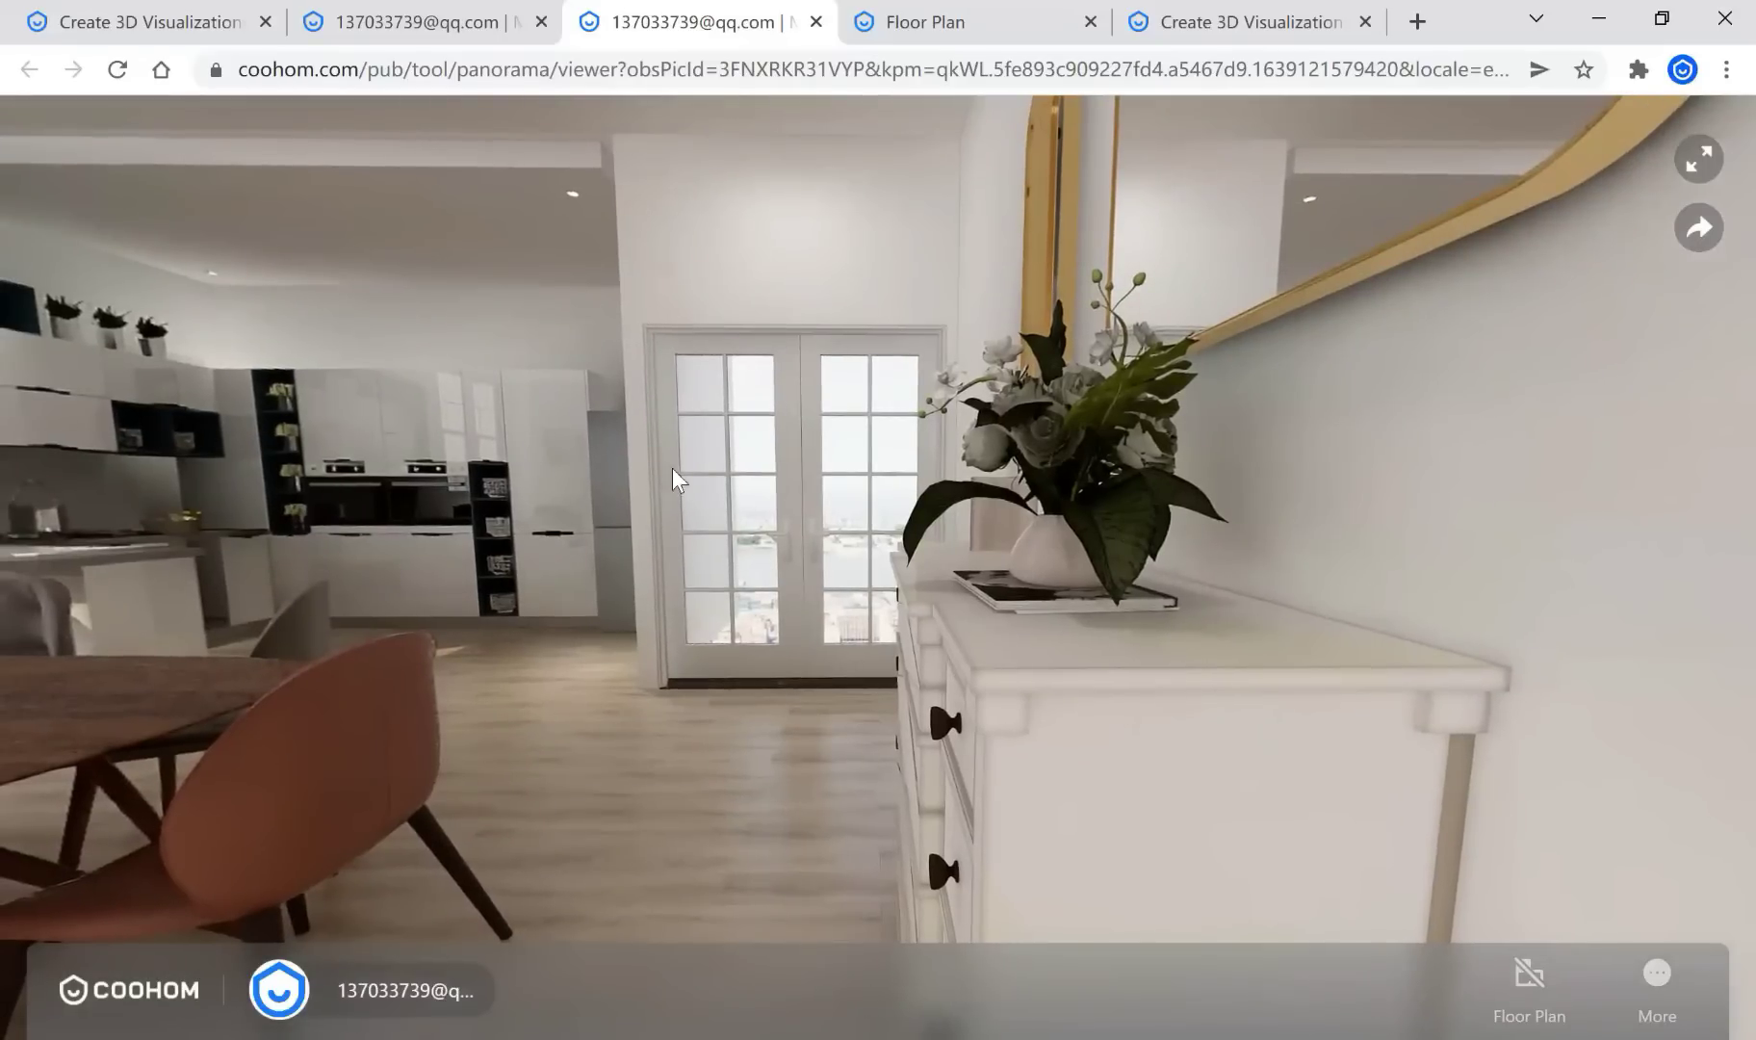
pyautogui.moveTo(714, 649); pyautogui.dragTo(1217, 642)
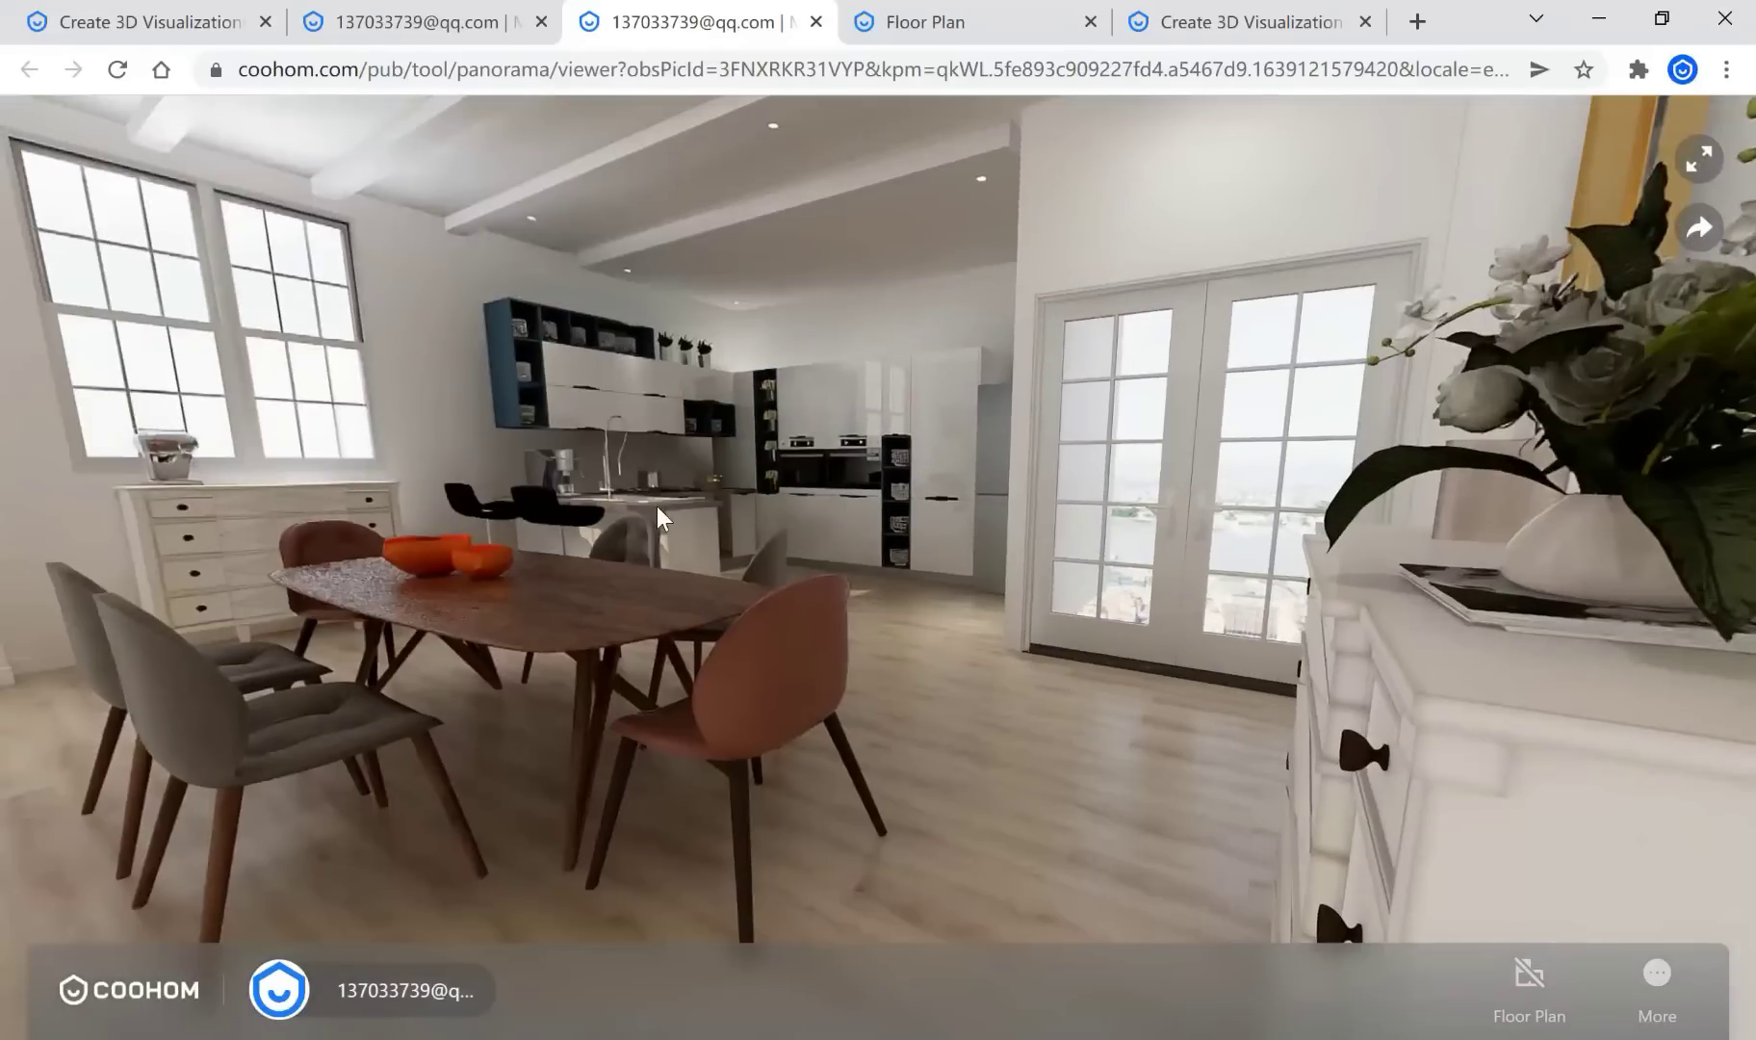
pyautogui.moveTo(658, 509); pyautogui.dragTo(1161, 385)
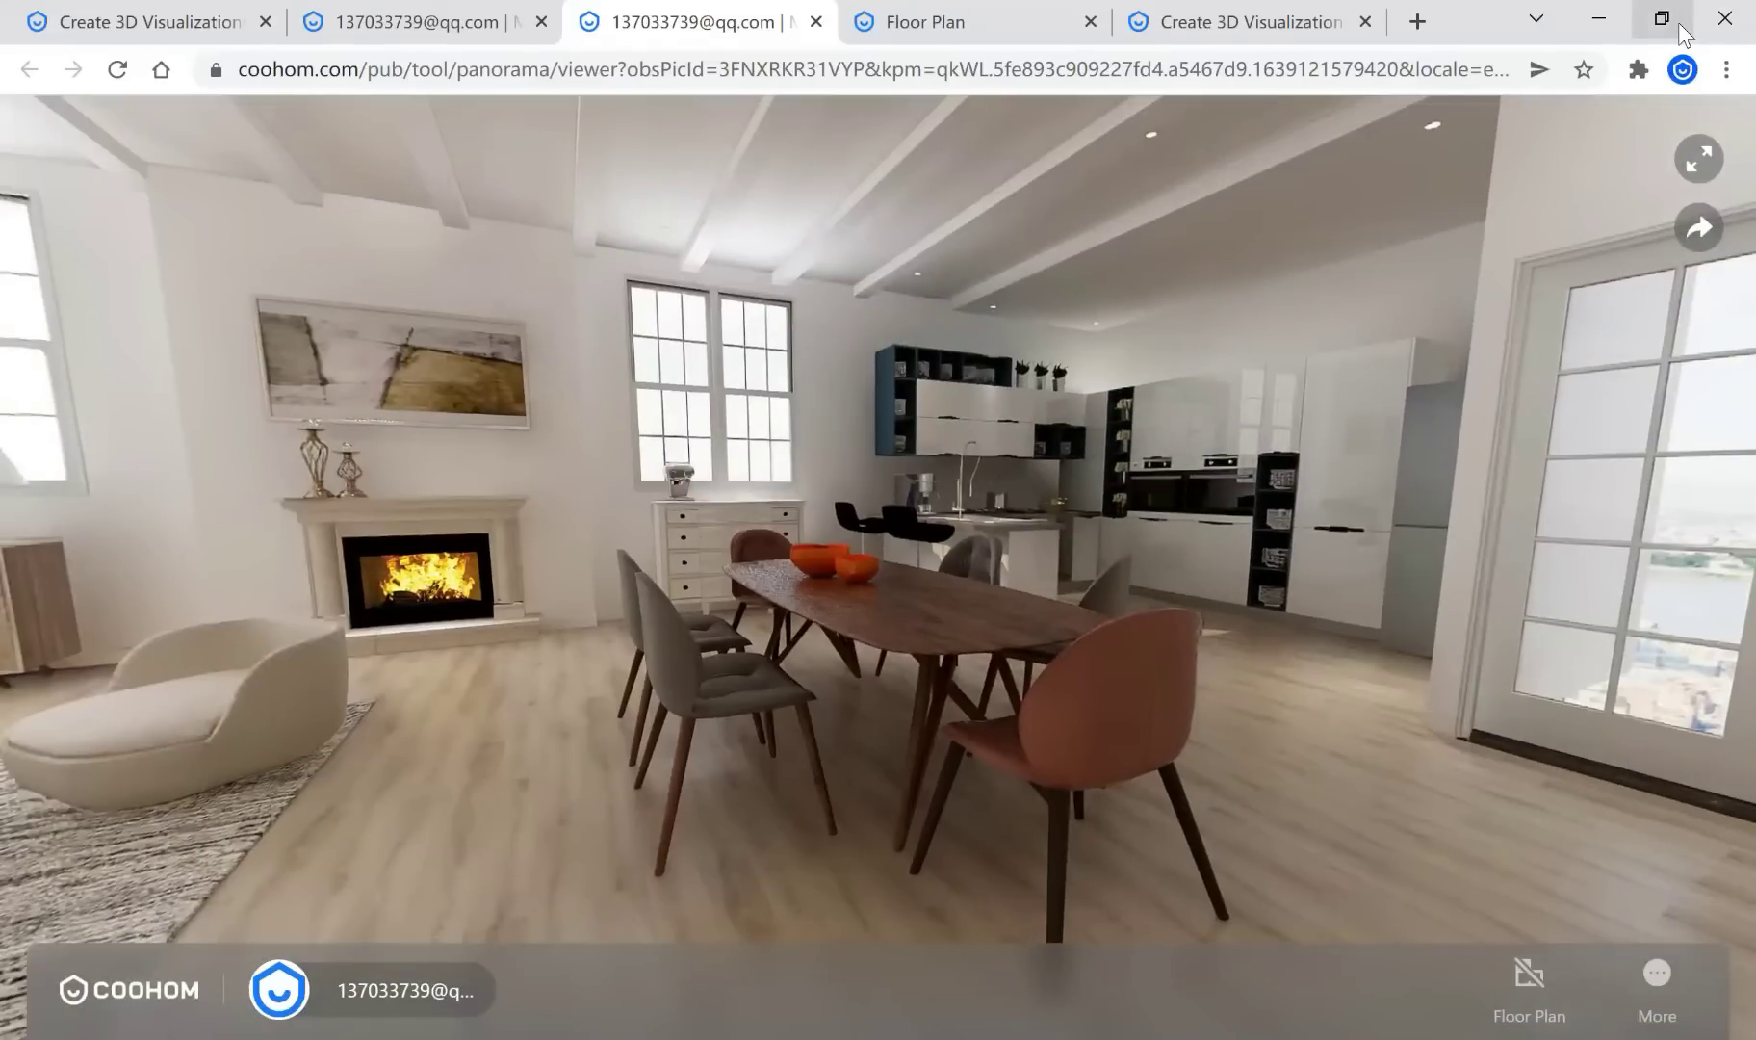
# Go back from the panorama to the project list and reopen the Modern Living Room 2 project details
pyautogui.click(1680, 27)
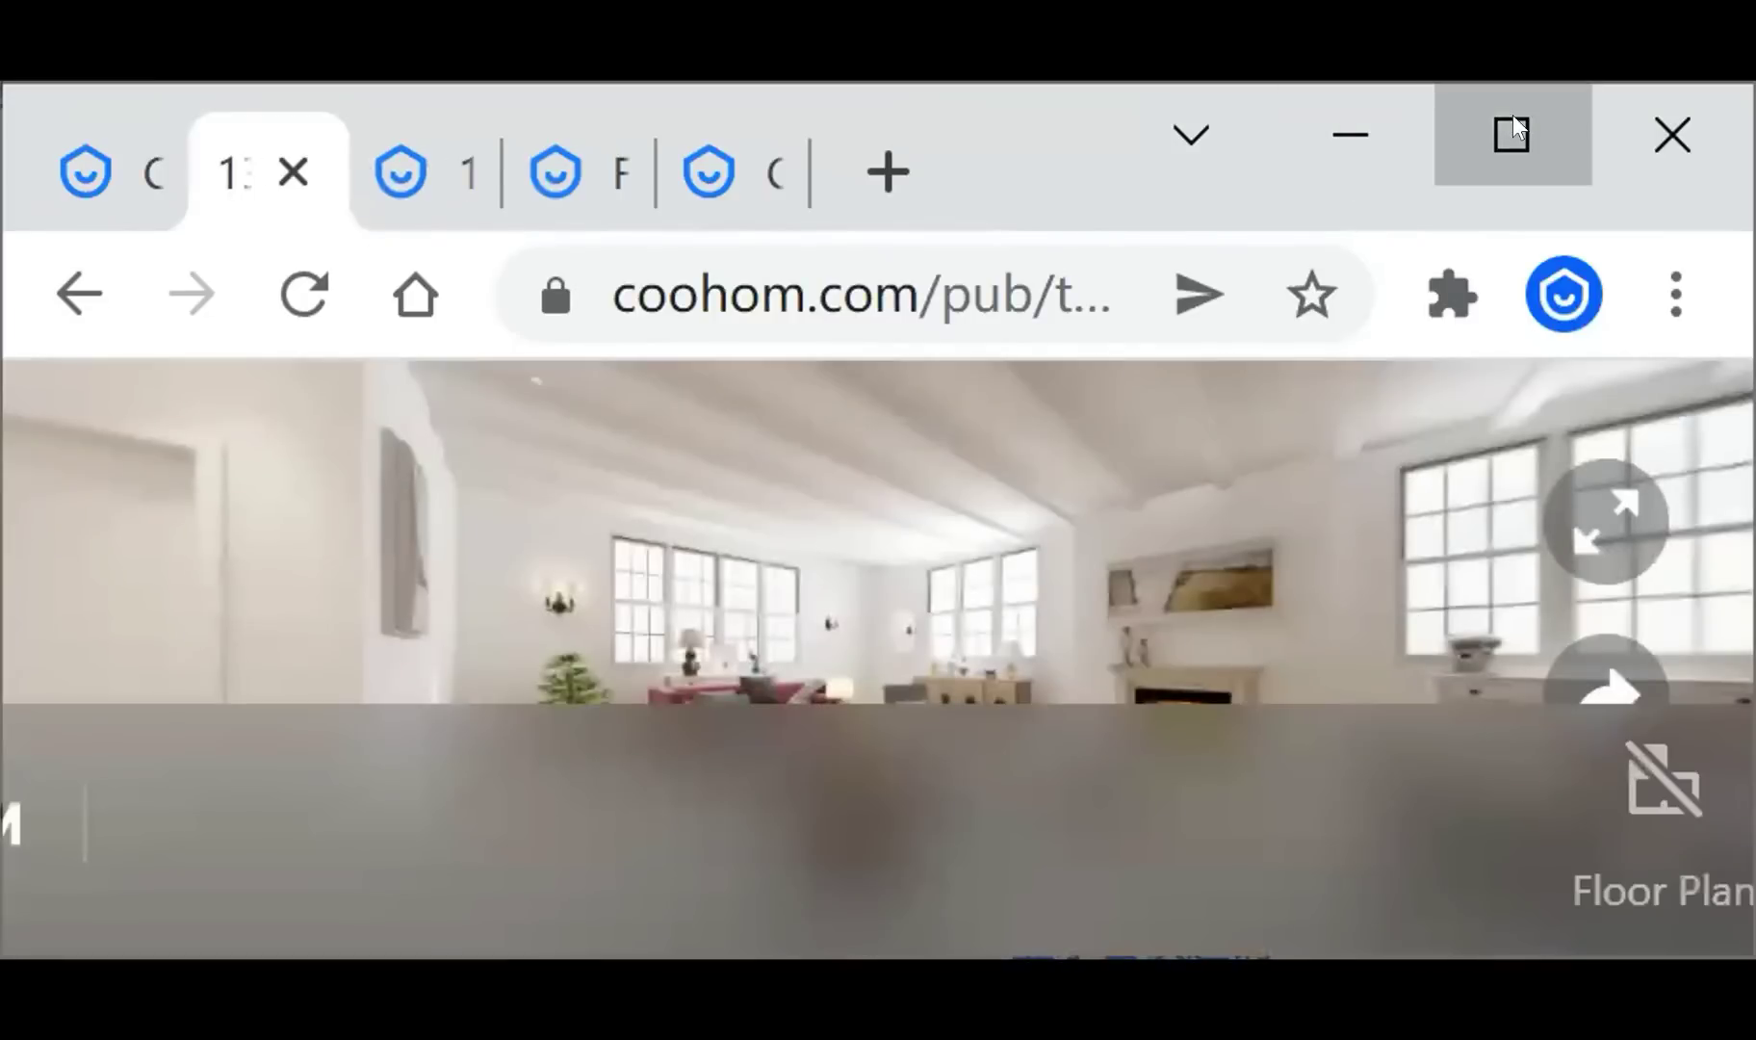
pyautogui.click(1512, 130)
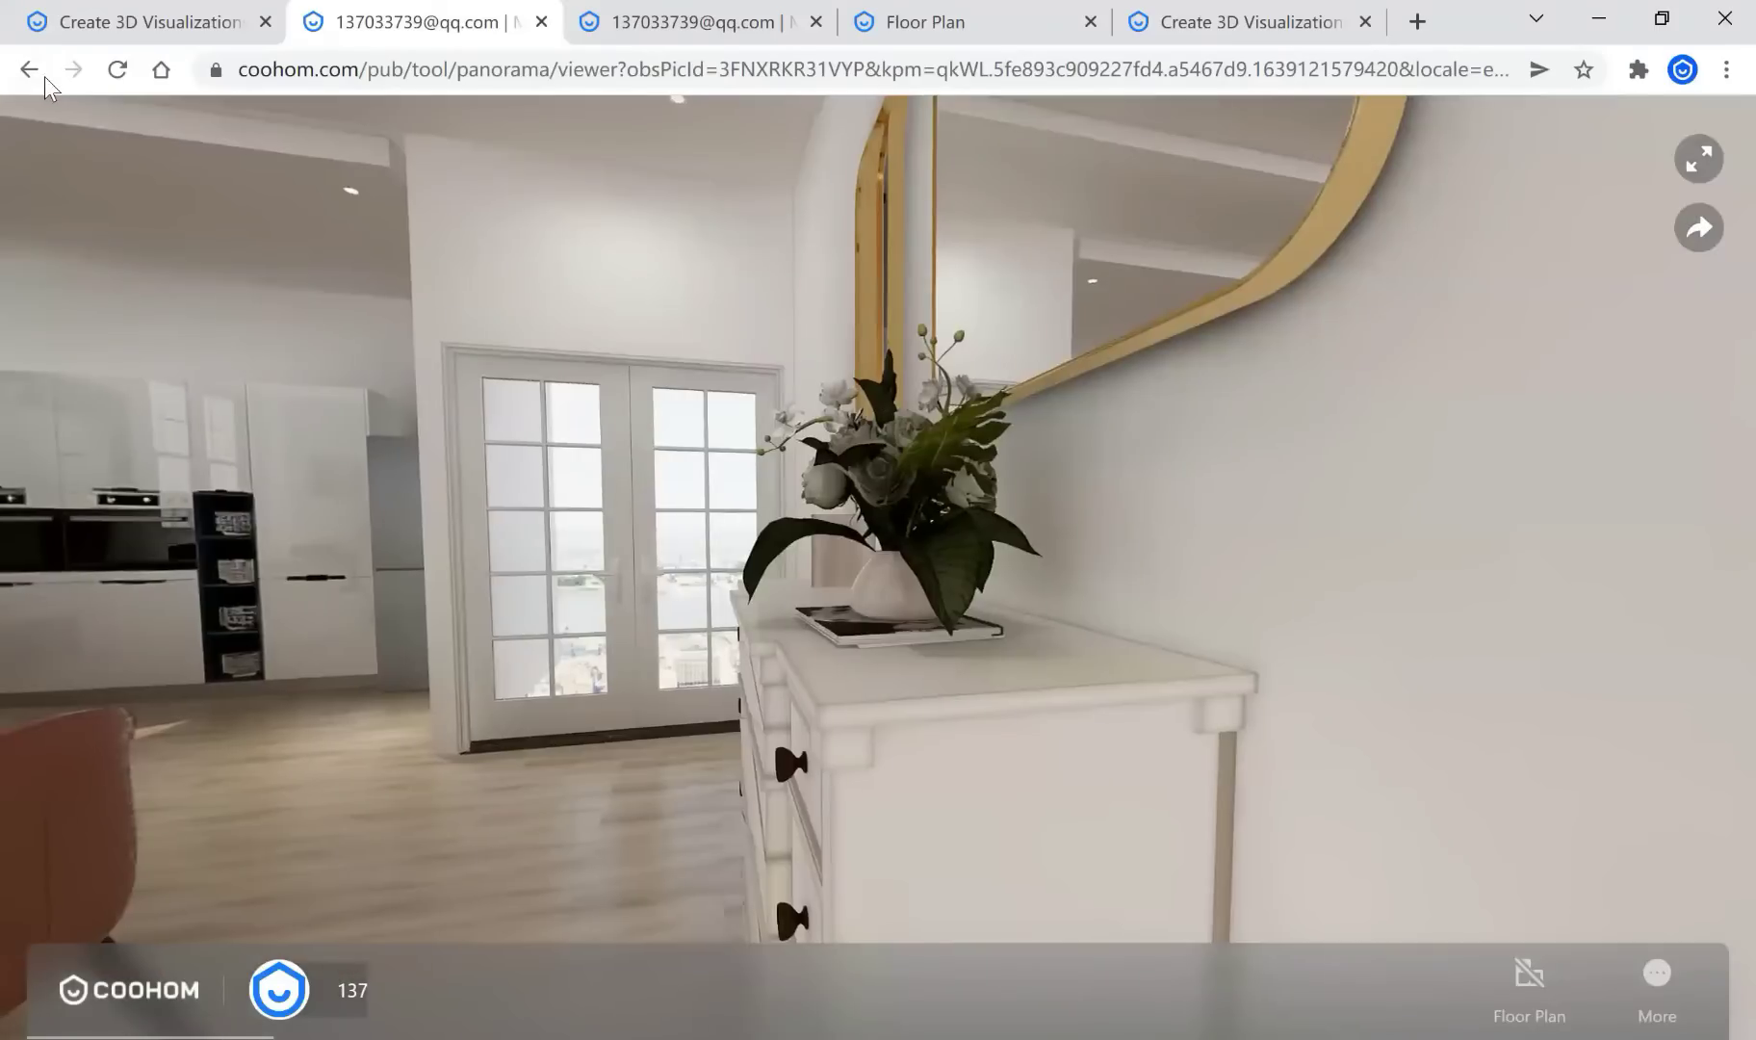
pyautogui.click(37, 75)
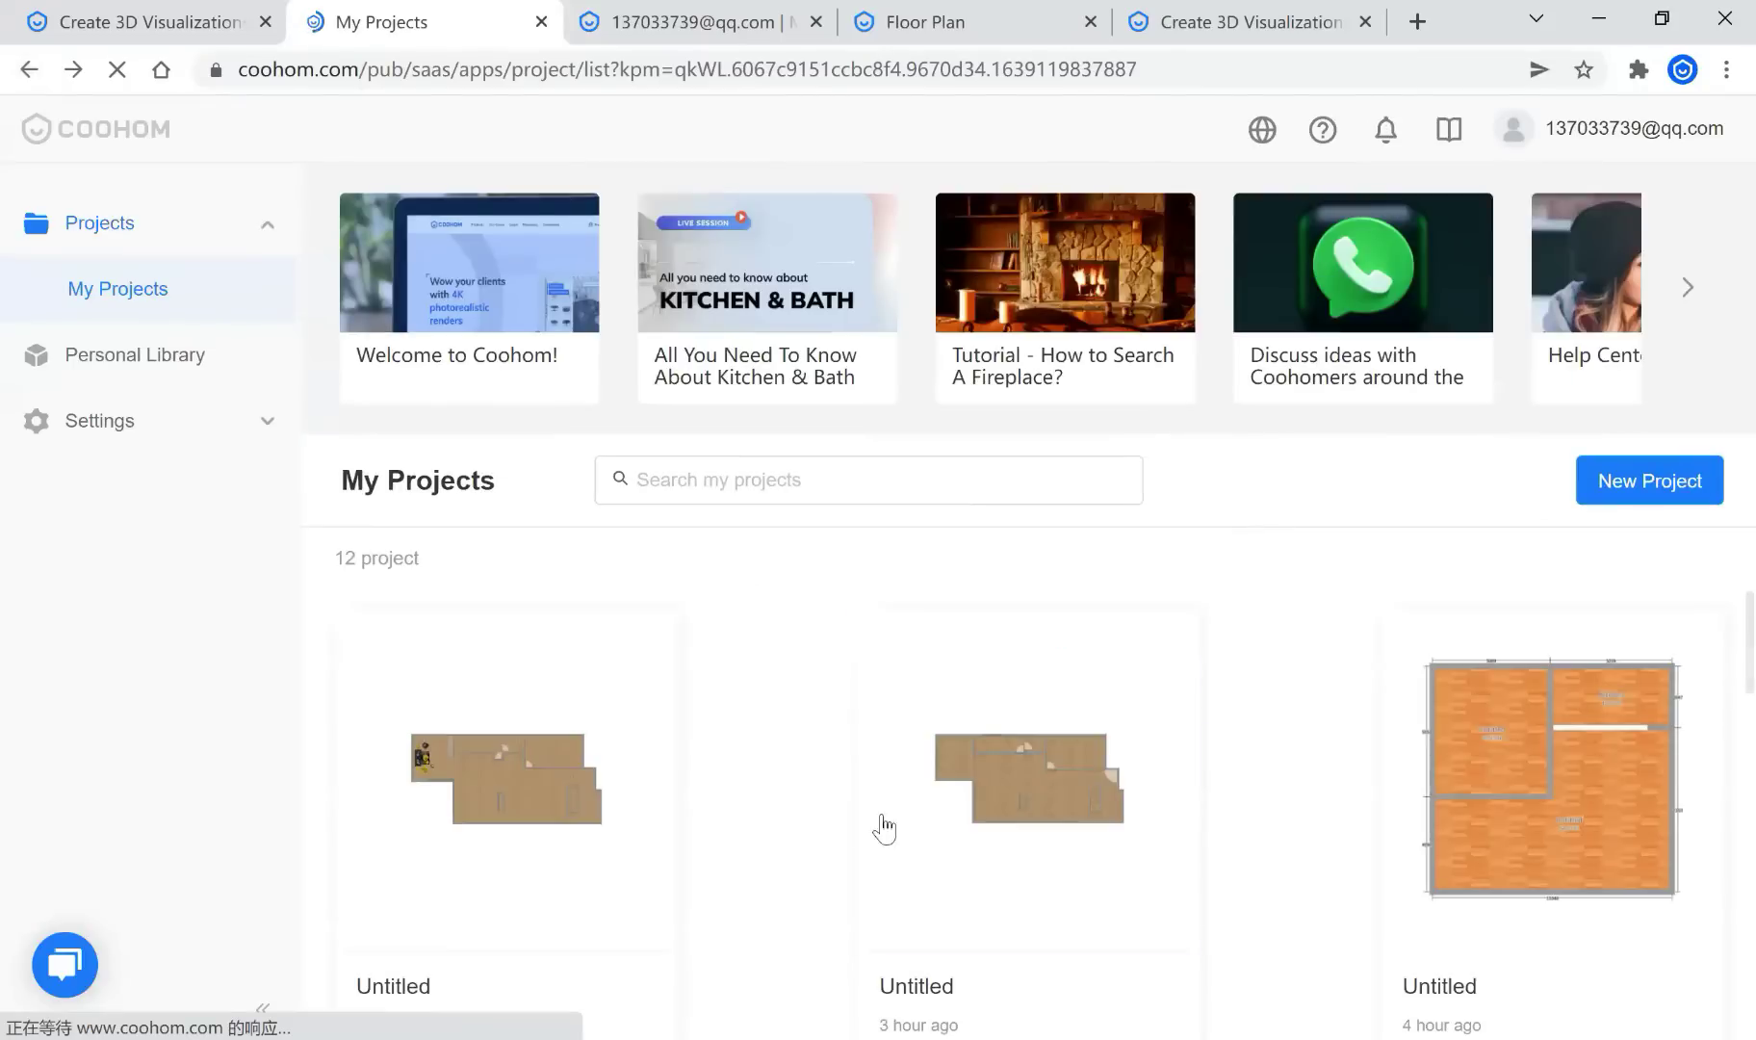
pyautogui.scroll(-5, 882, 824)
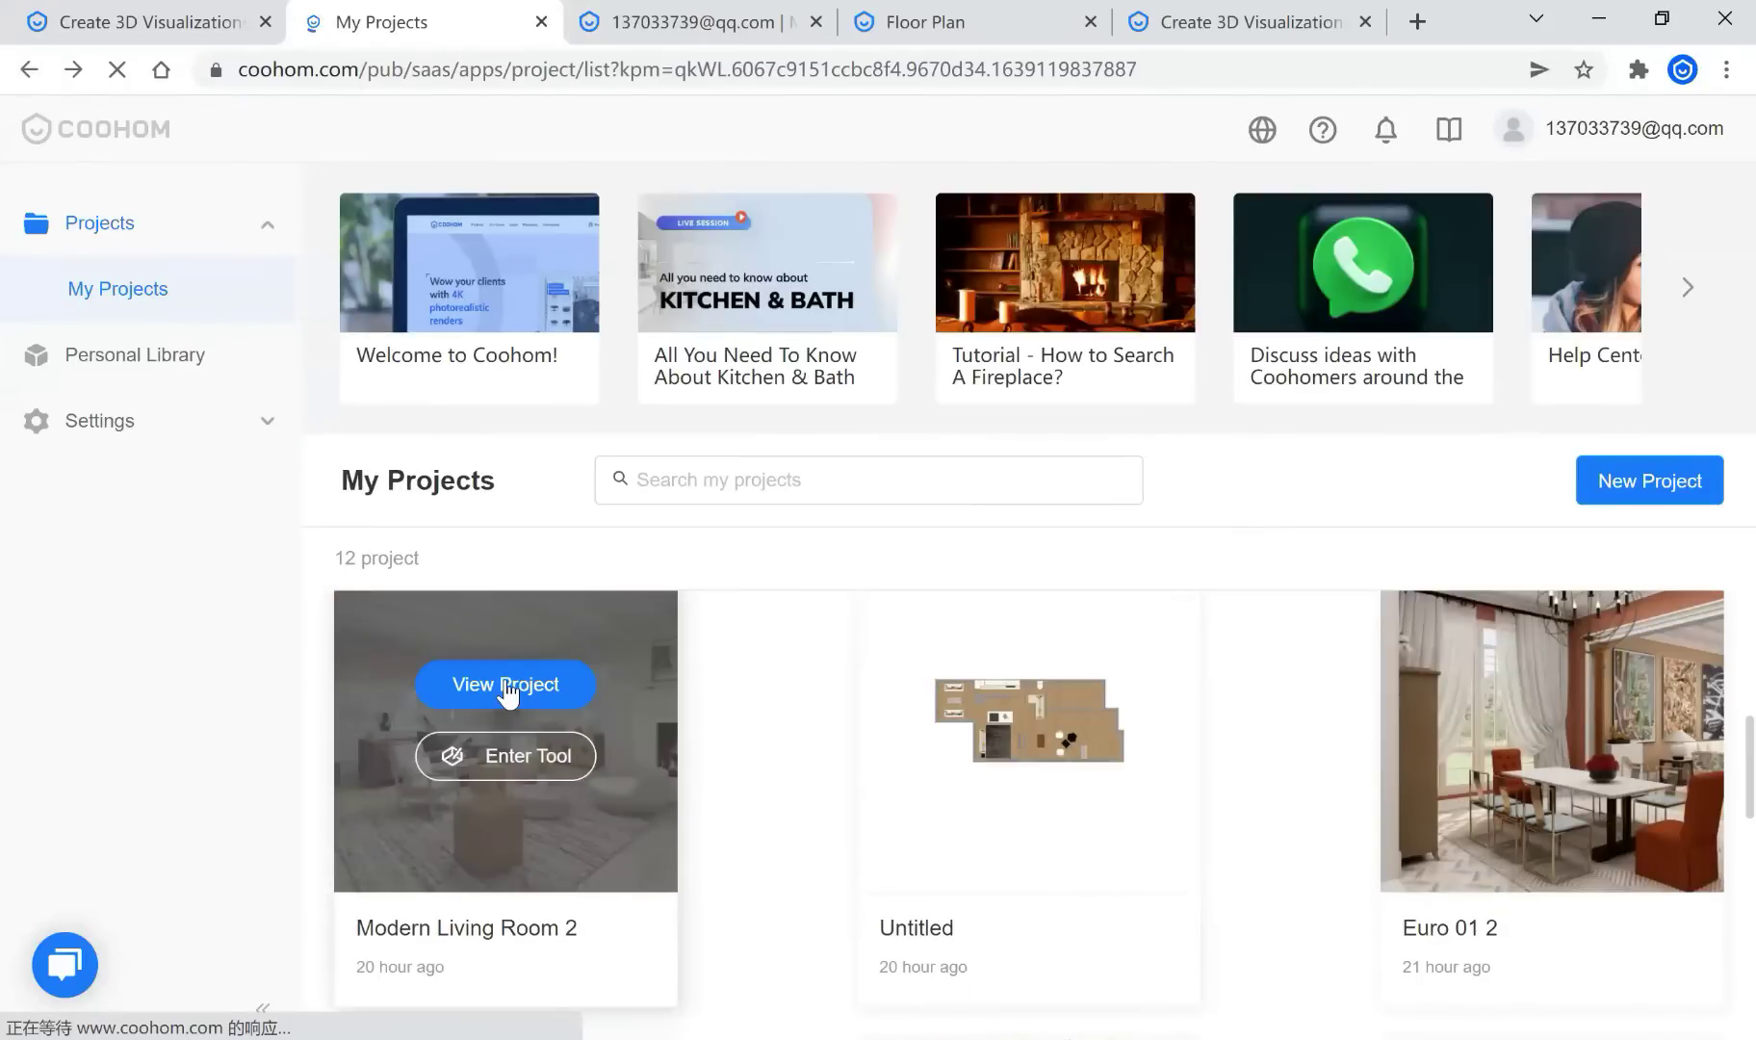
pyautogui.click(504, 682)
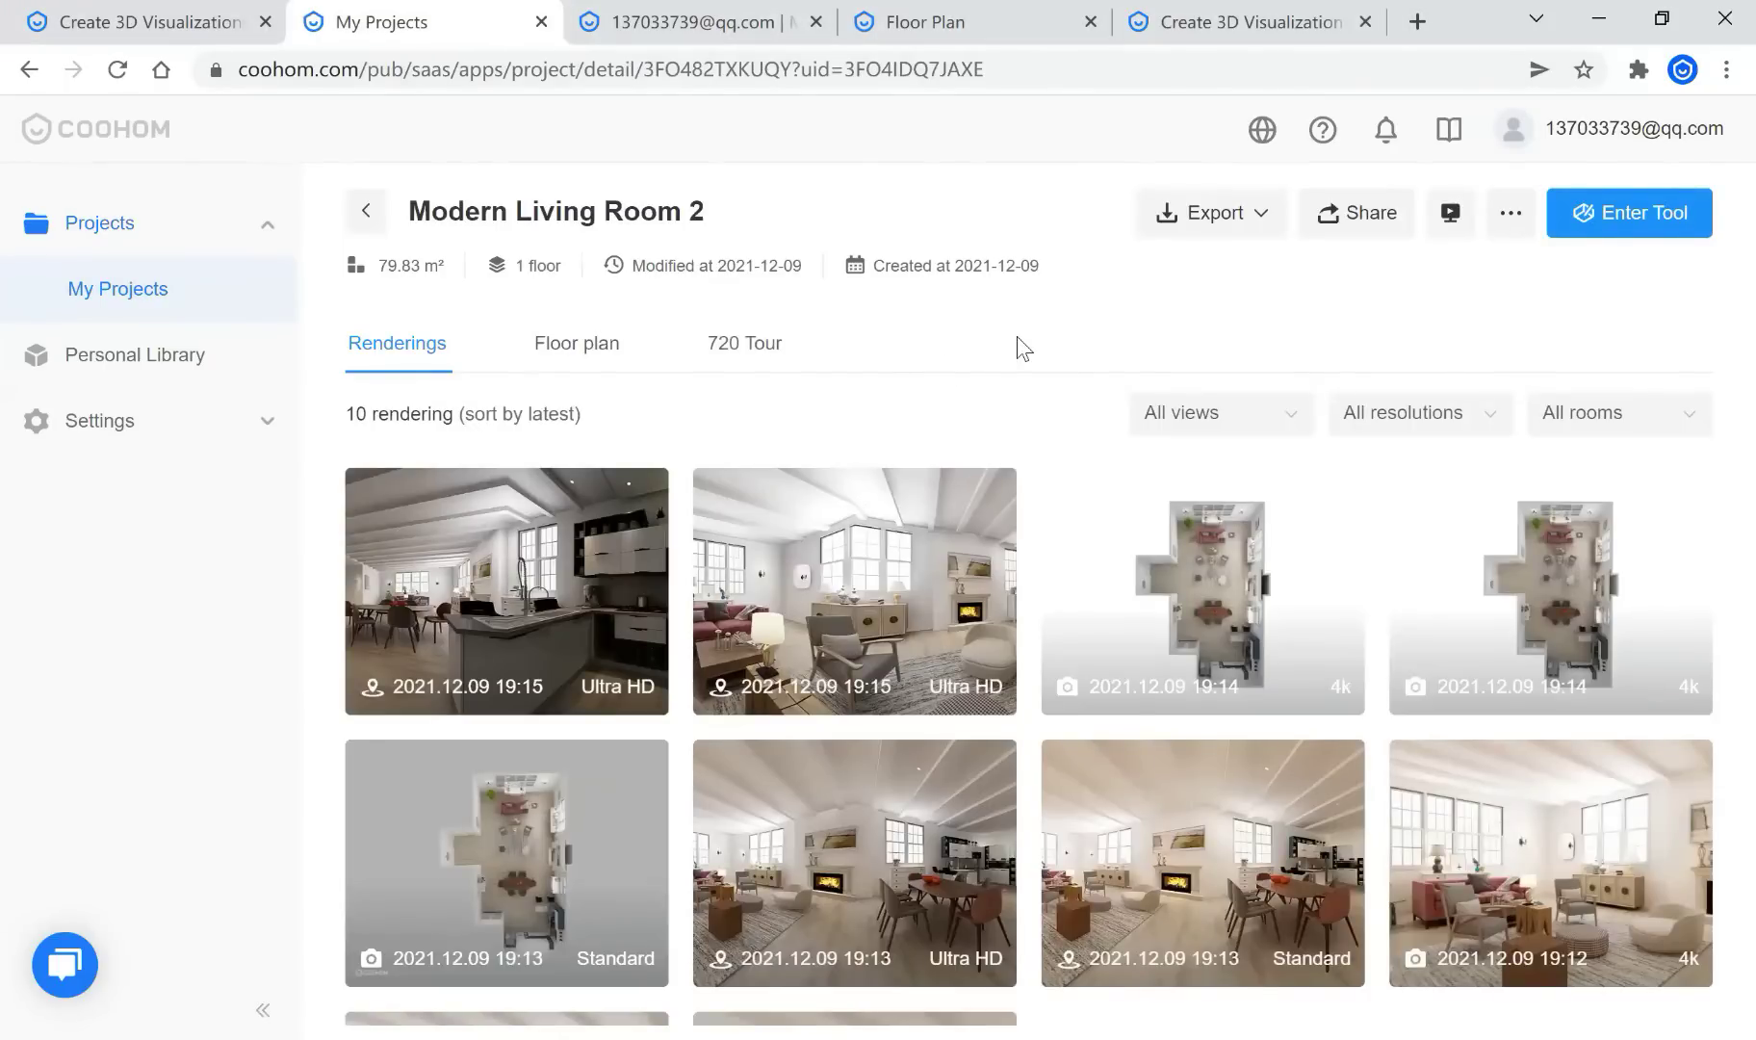
# Launch the Light 720 Tour of the Modern Living Room 2 project
pyautogui.click(464, 620)
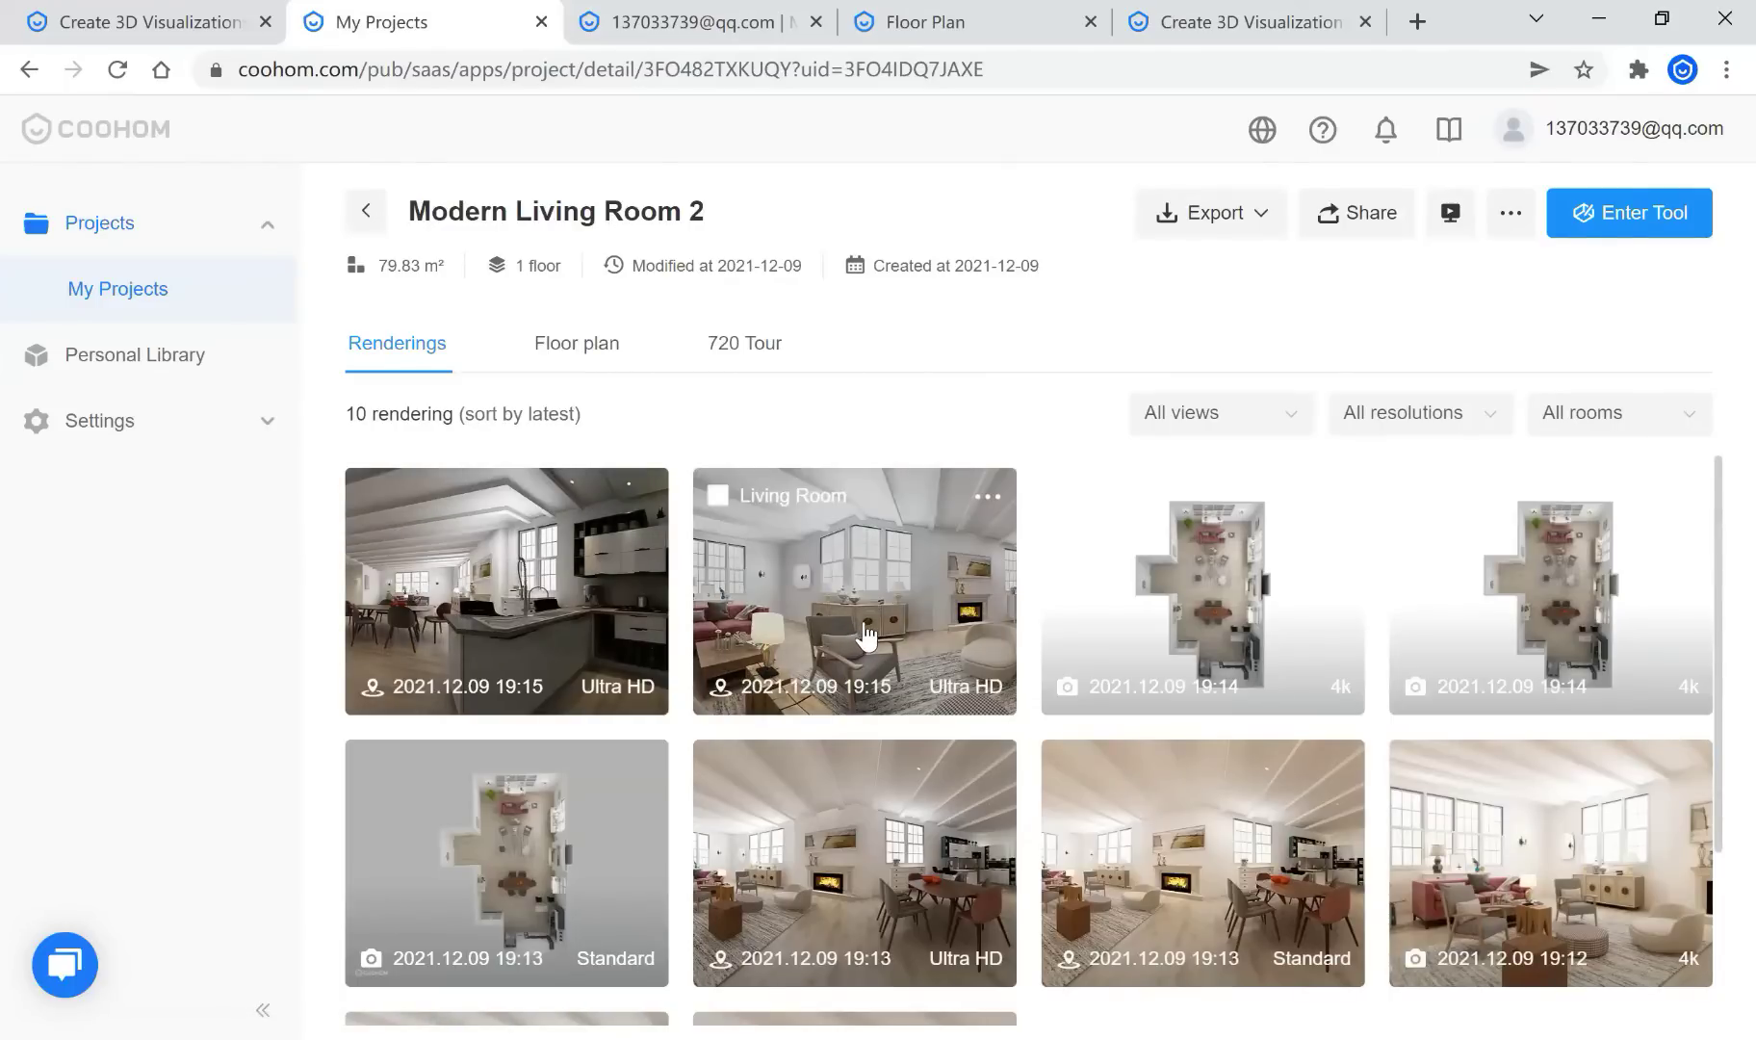
pyautogui.click(767, 350)
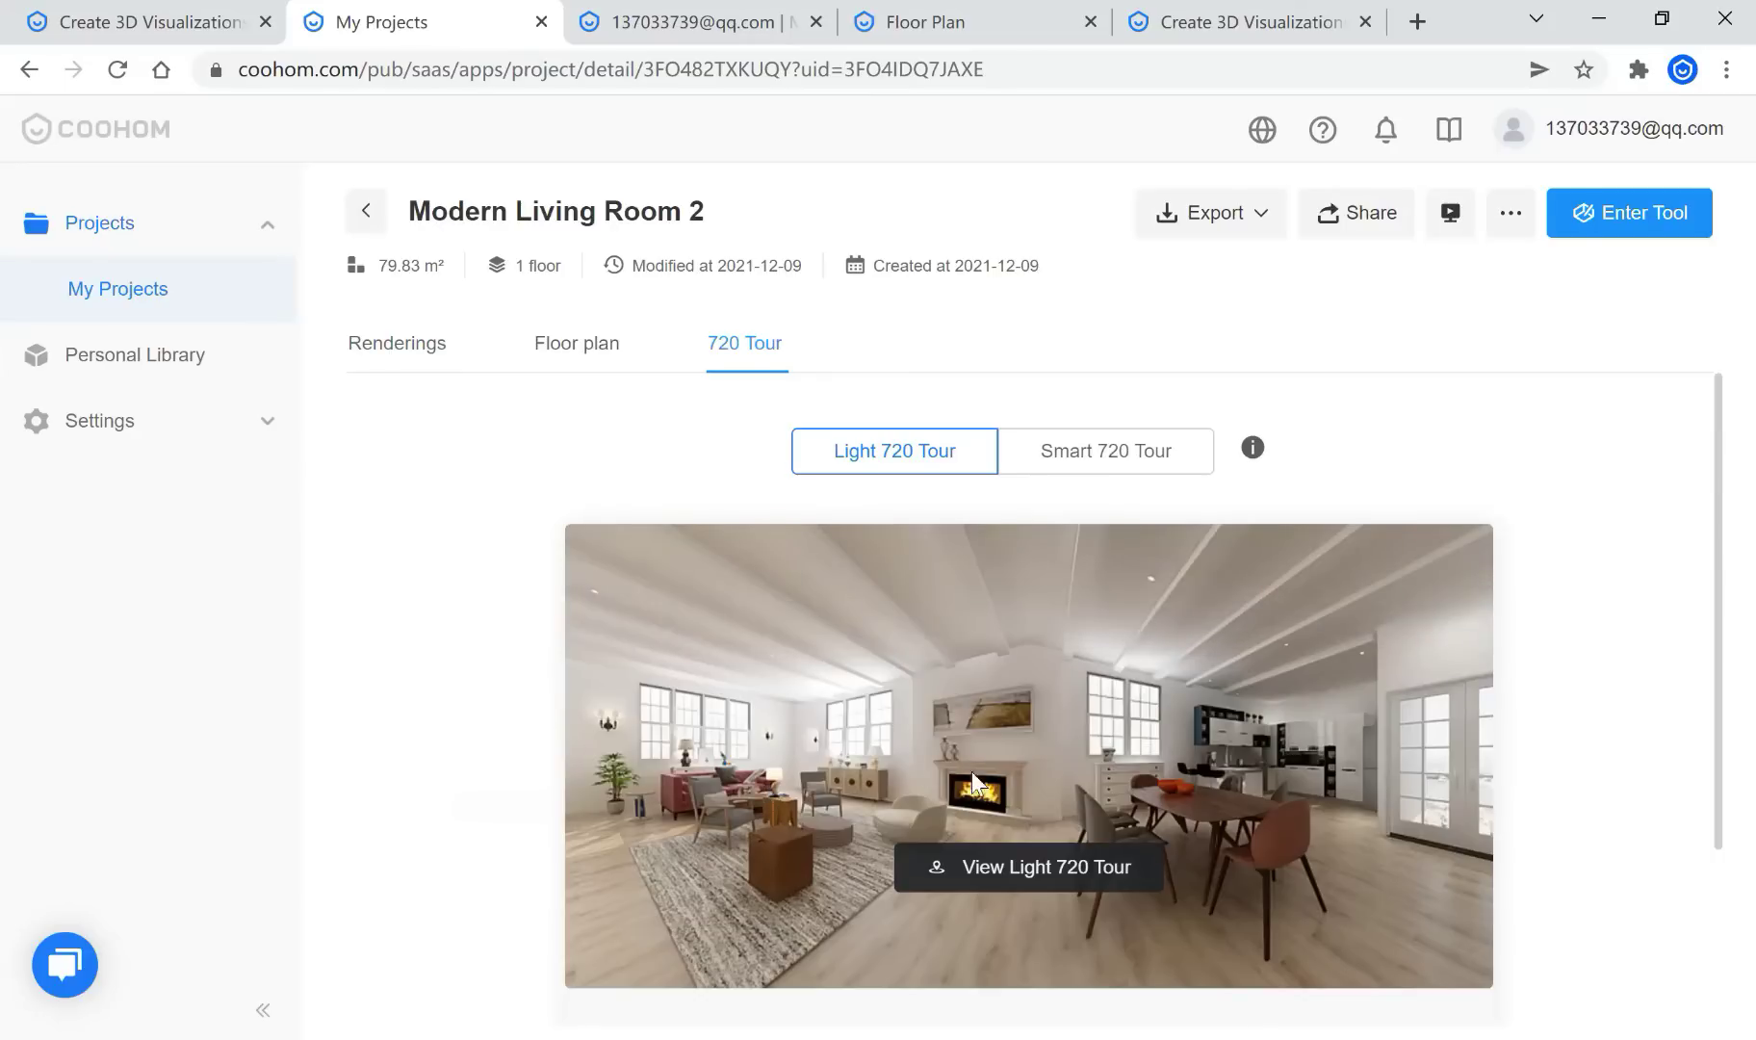
pyautogui.click(1062, 864)
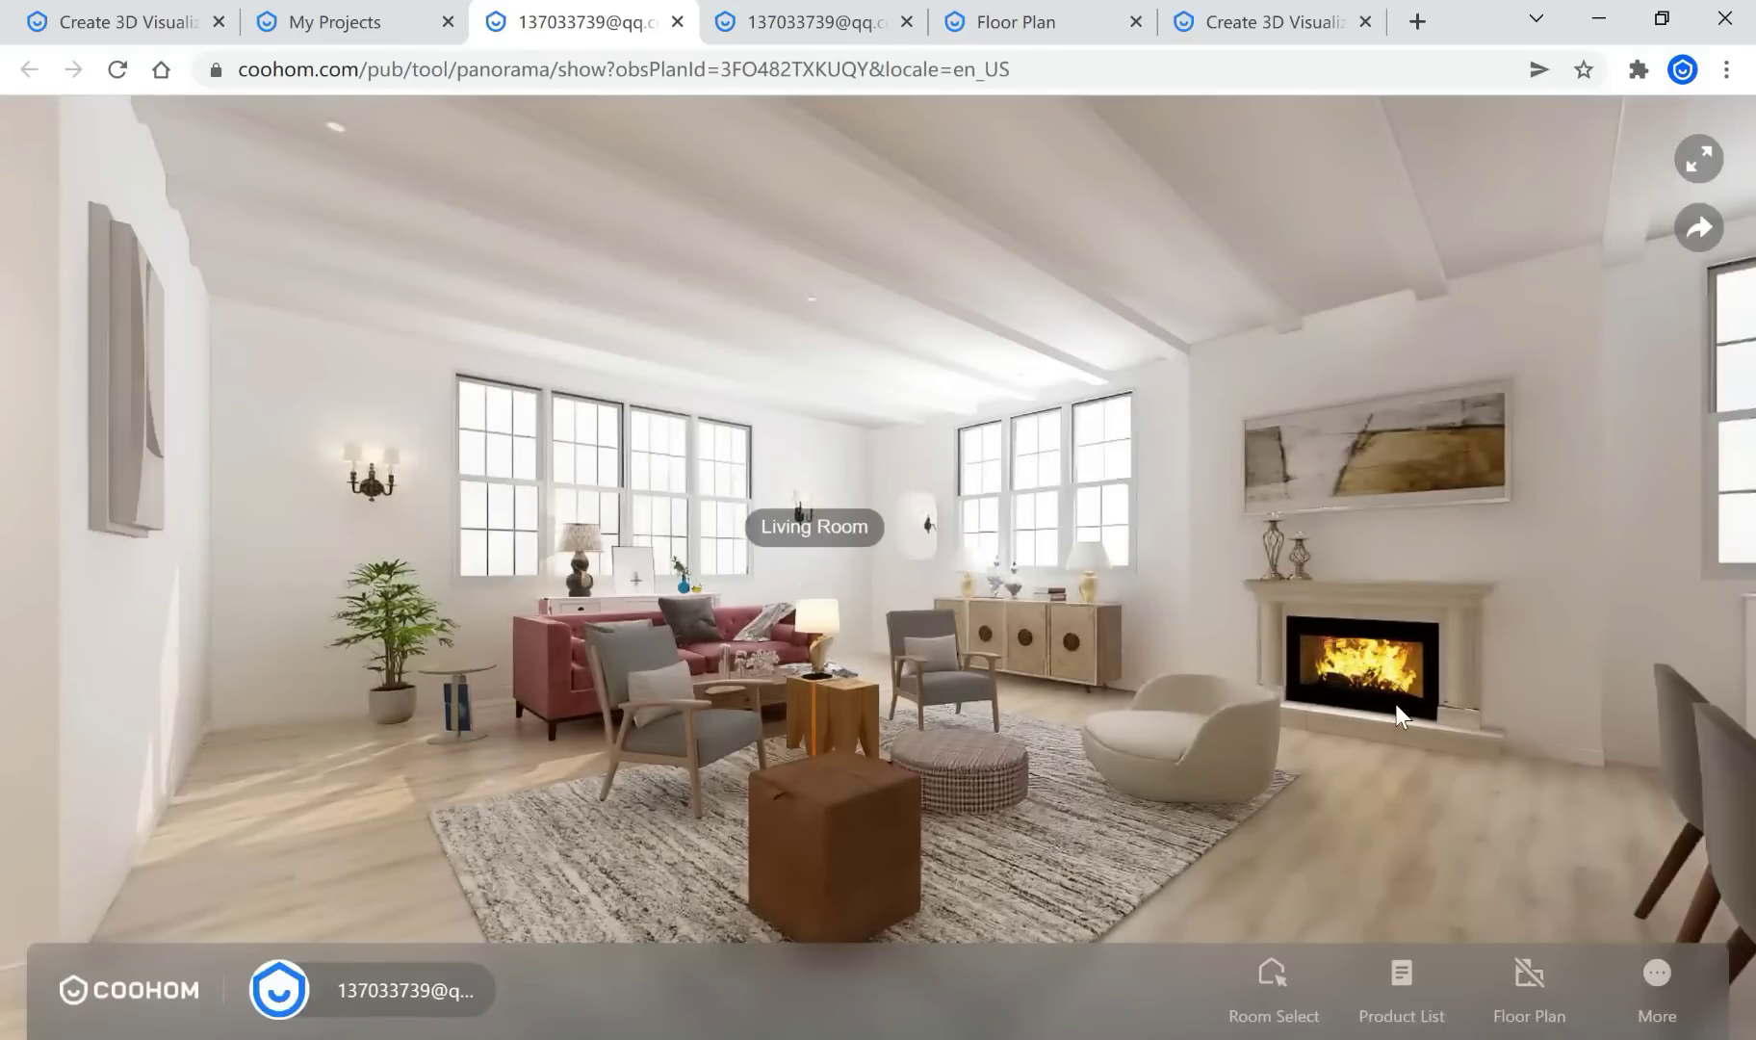
# Look around the 720 tour from the dining side, examining the kitchen, dining table, fireplace and lounge
pyautogui.moveTo(1401, 717); pyautogui.dragTo(893, 706)
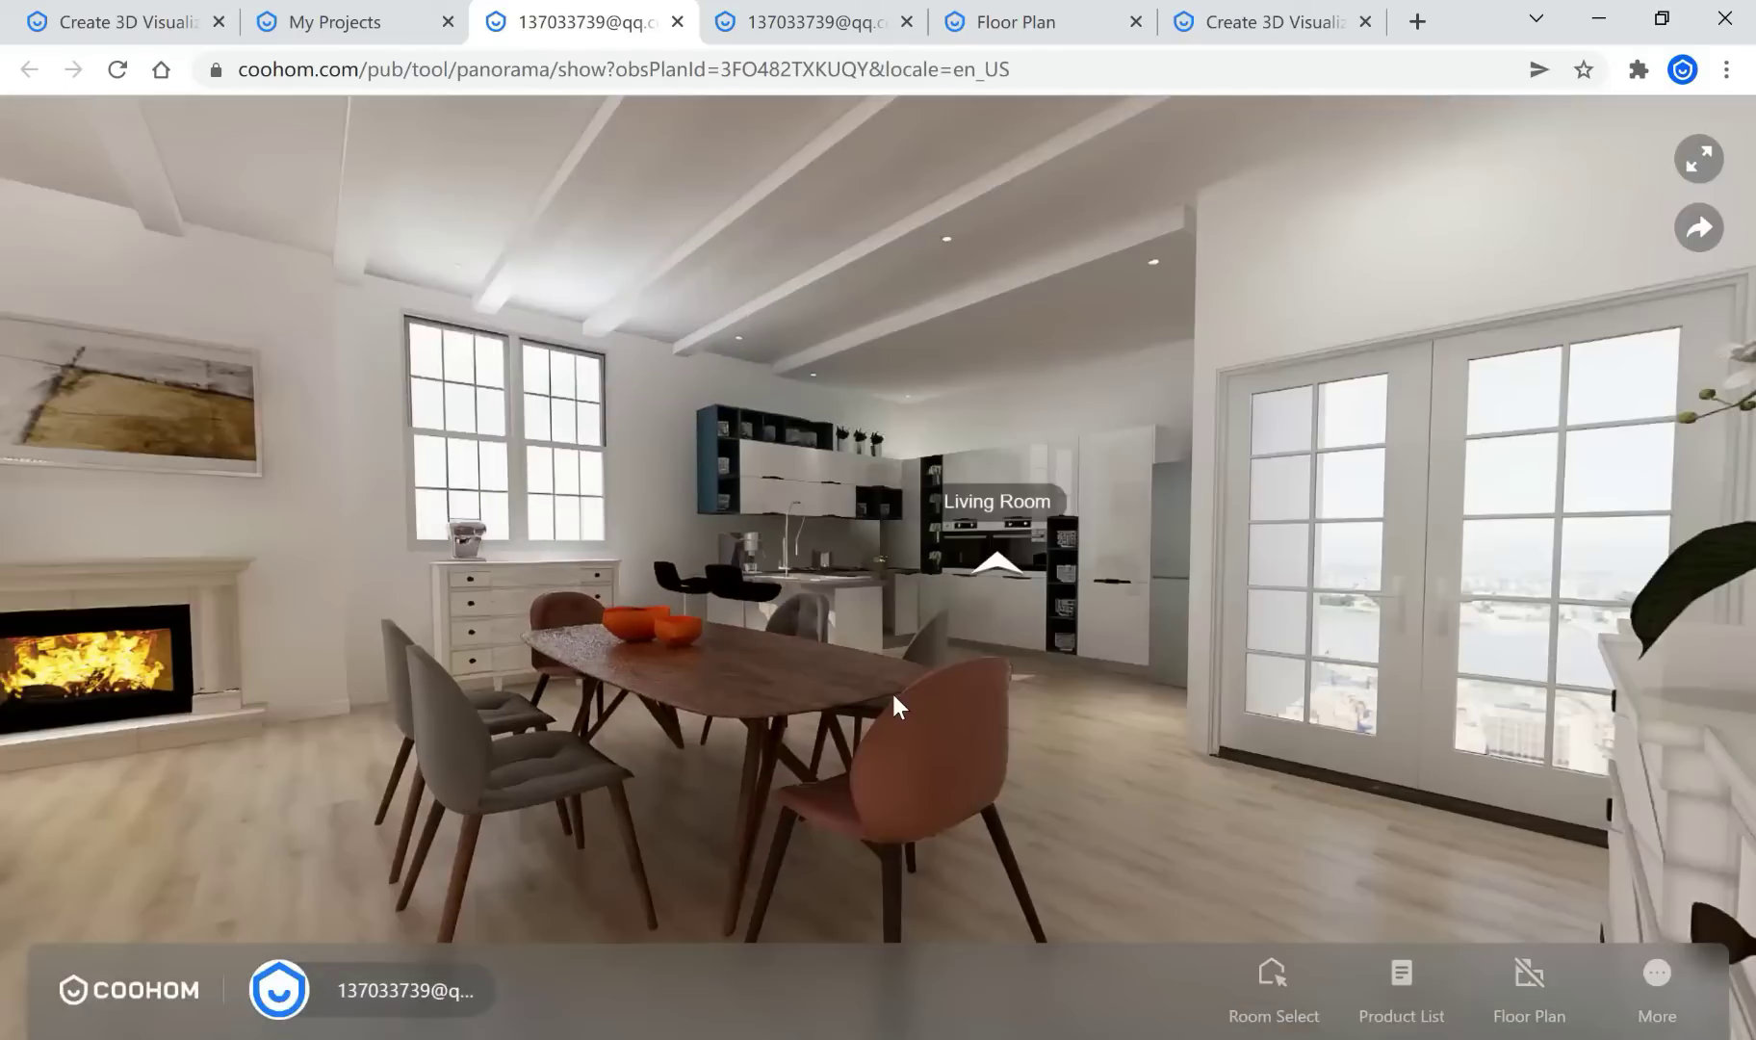
pyautogui.click(976, 645)
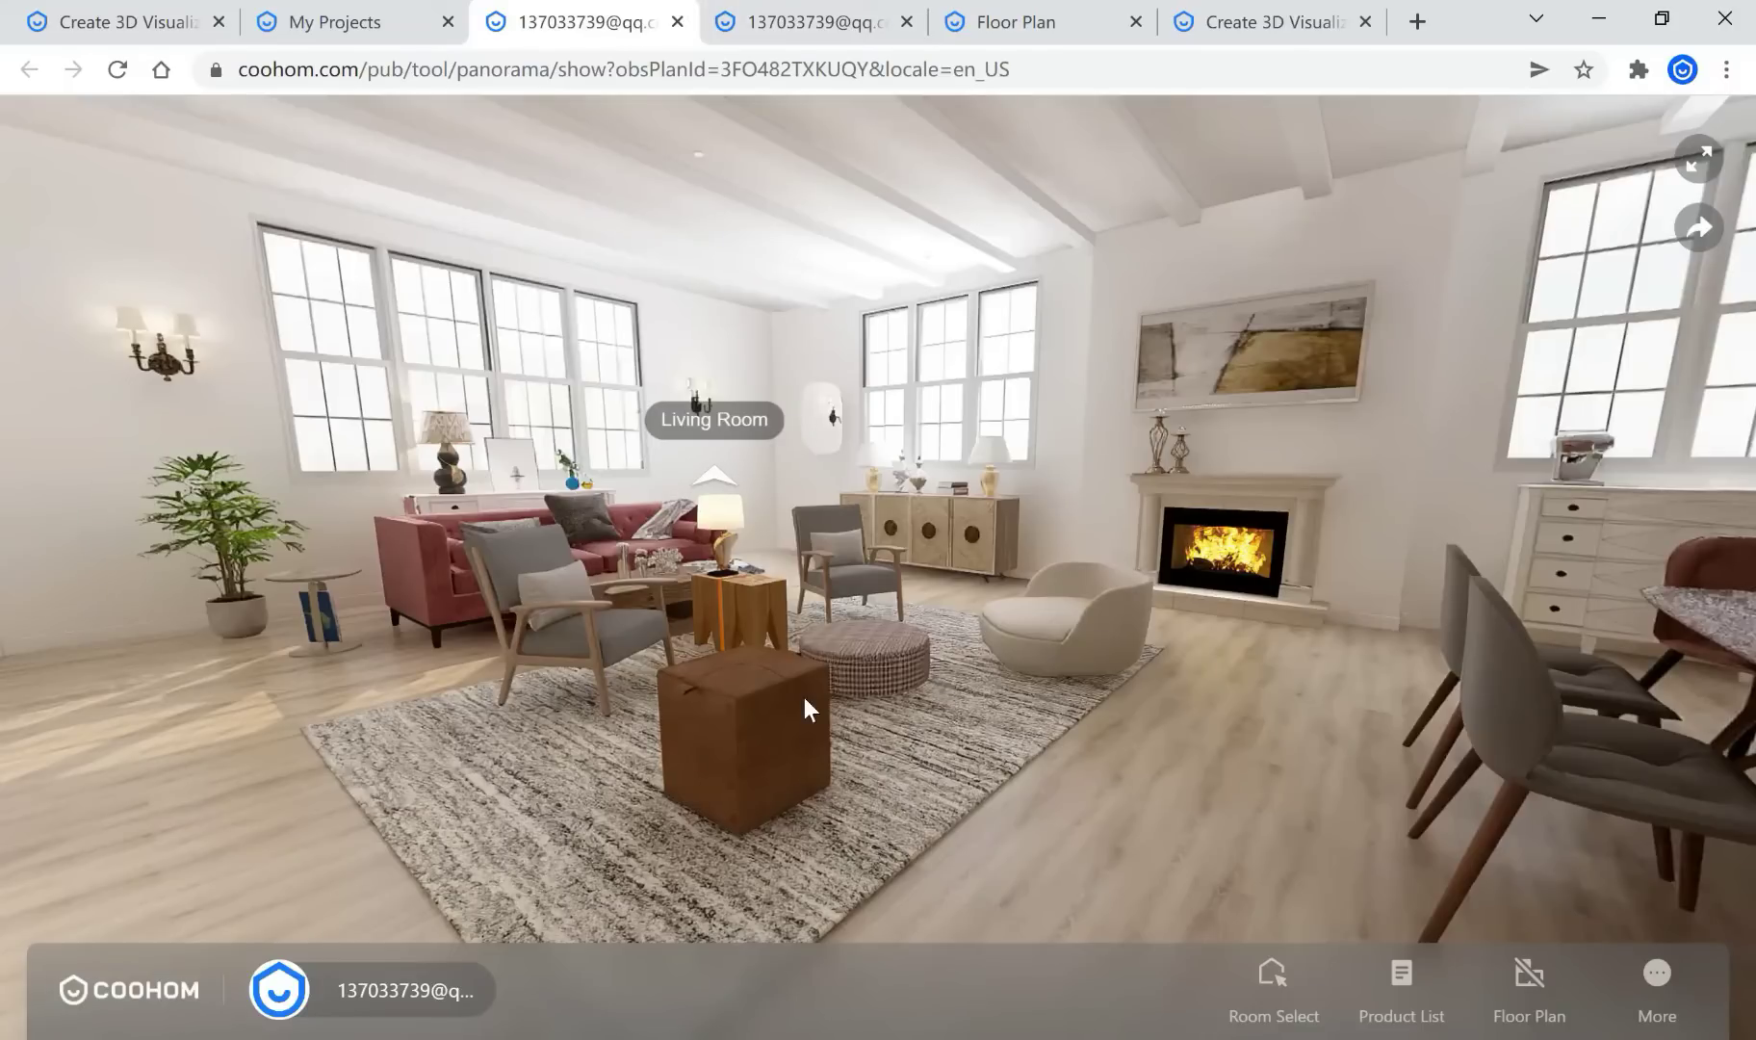
pyautogui.moveTo(1117, 929); pyautogui.dragTo(929, 702)
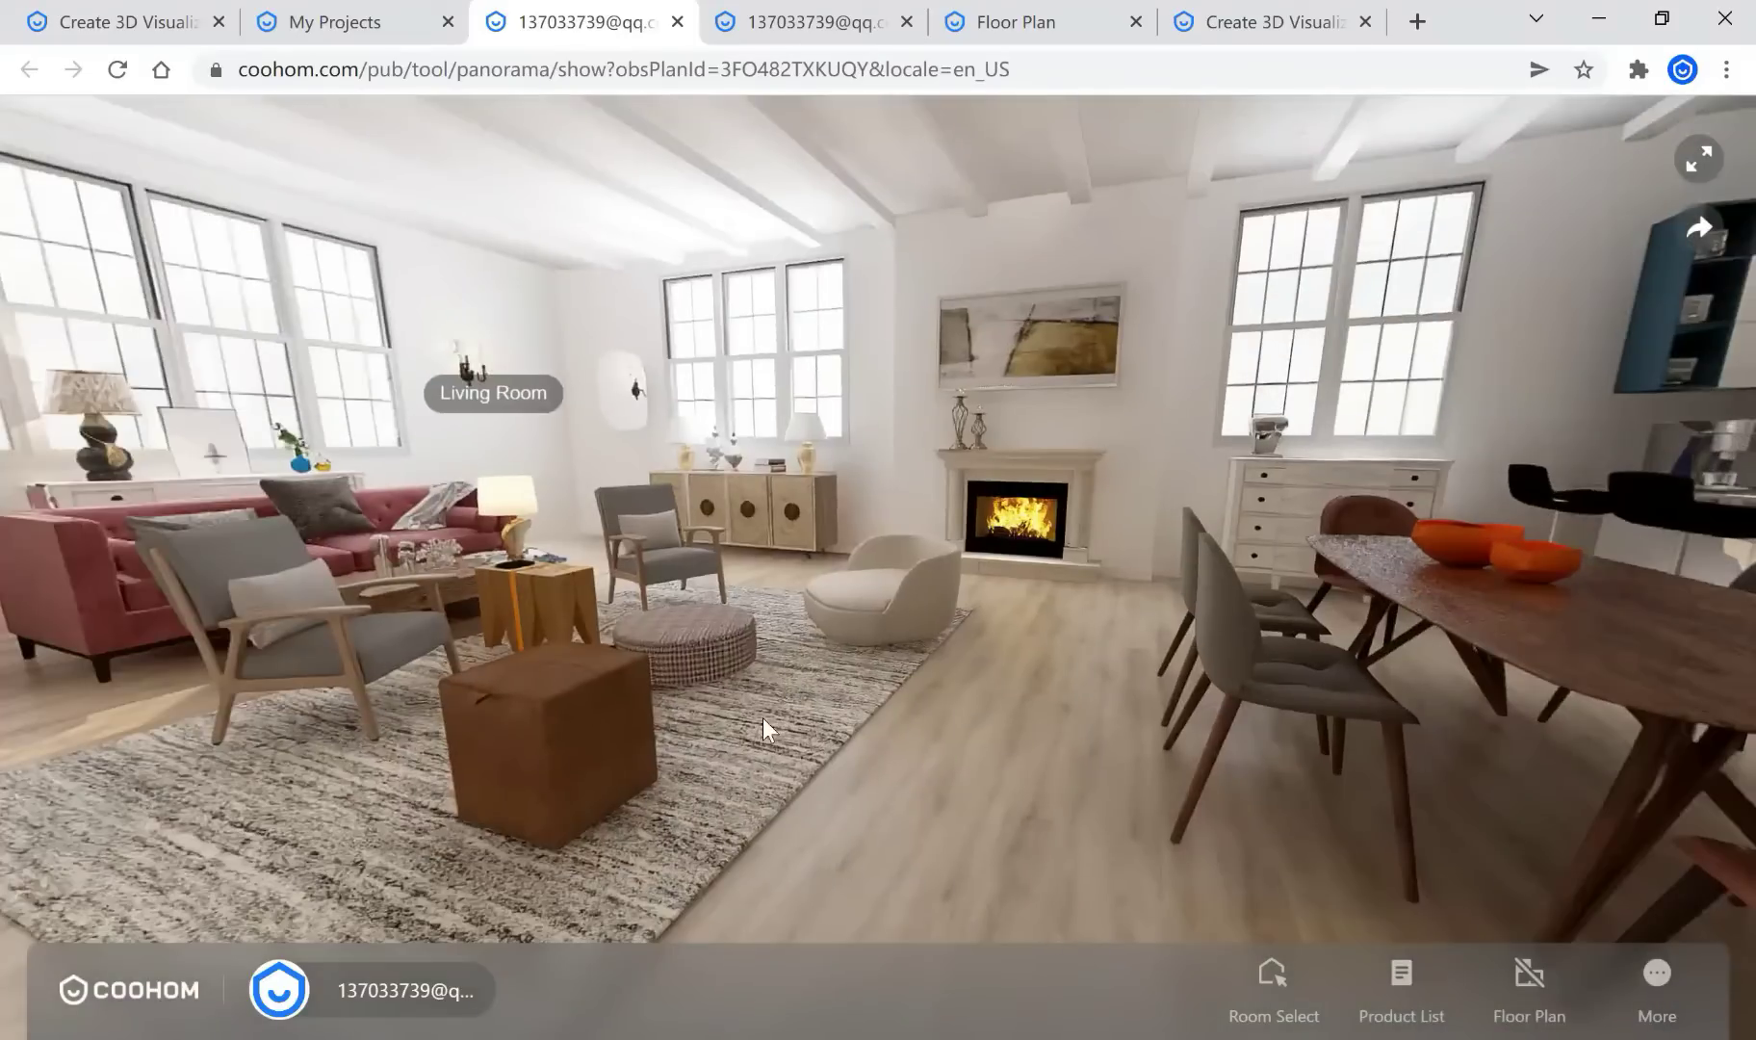
pyautogui.moveTo(1573, 665); pyautogui.dragTo(736, 673)
pyautogui.moveTo(1432, 664); pyautogui.dragTo(999, 691)
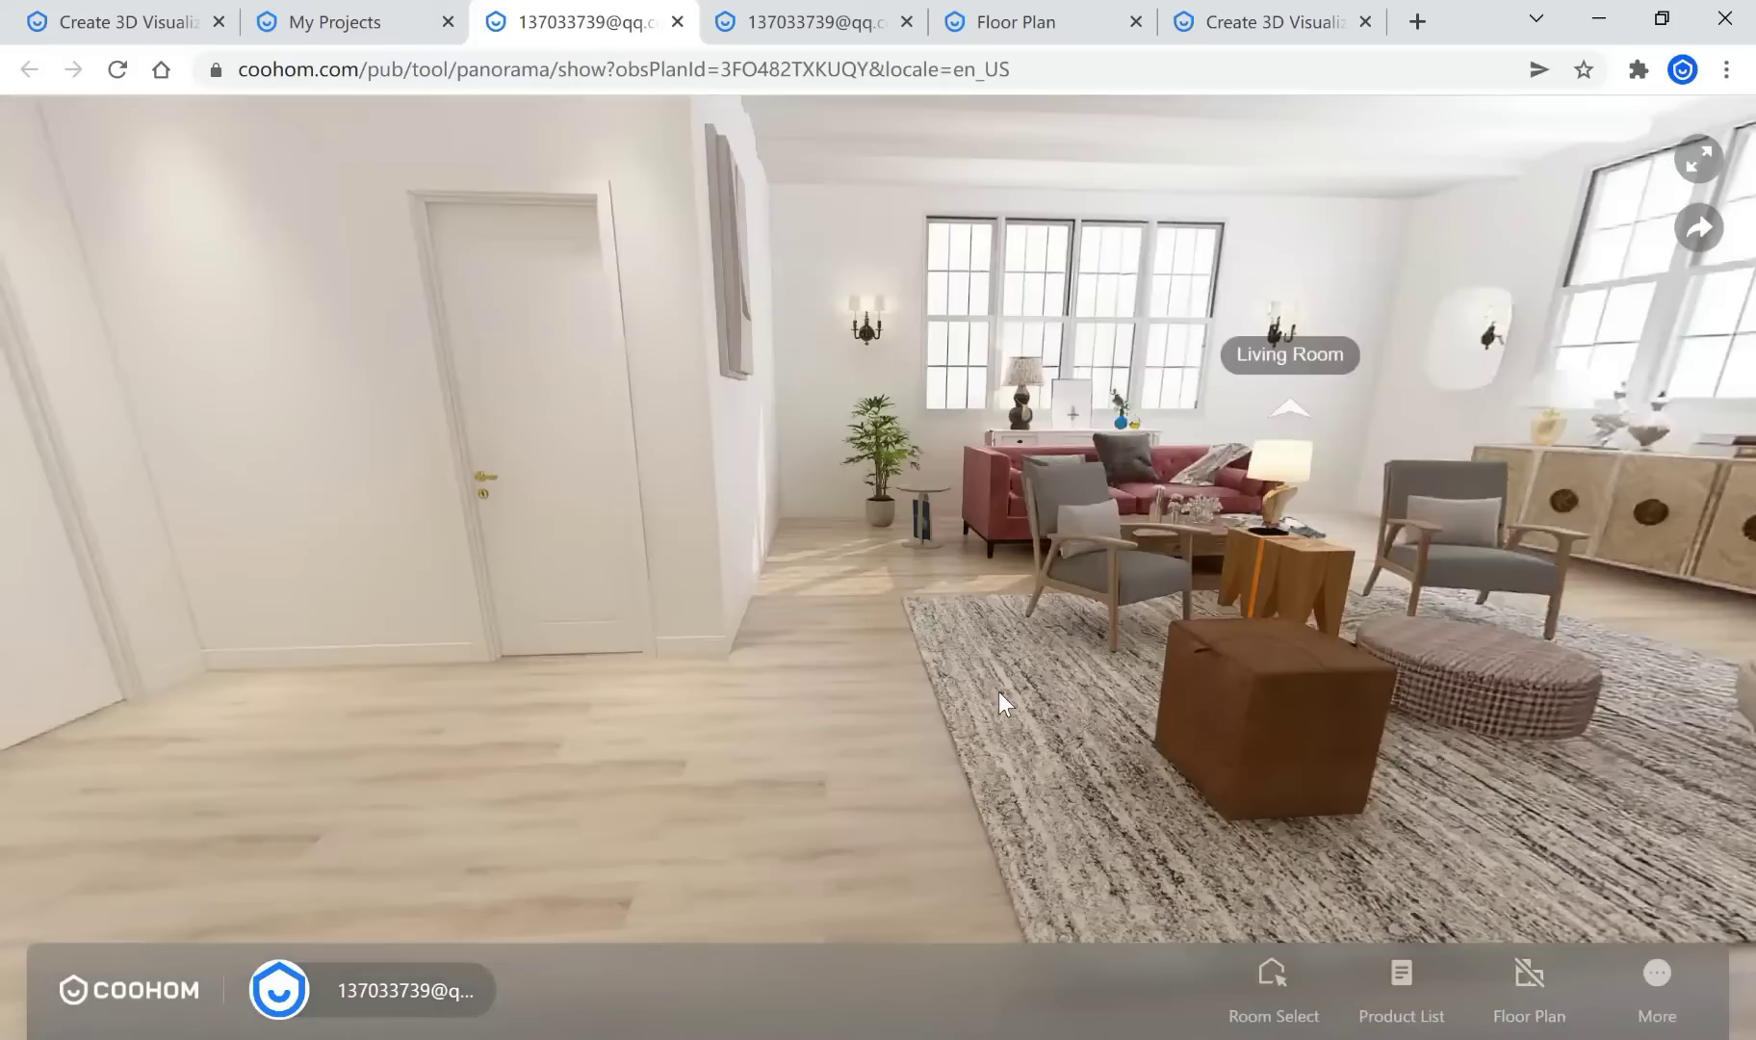
# Move to the Living Room viewpoint beside the red sofa and look around the seating area from there
pyautogui.click(998, 692)
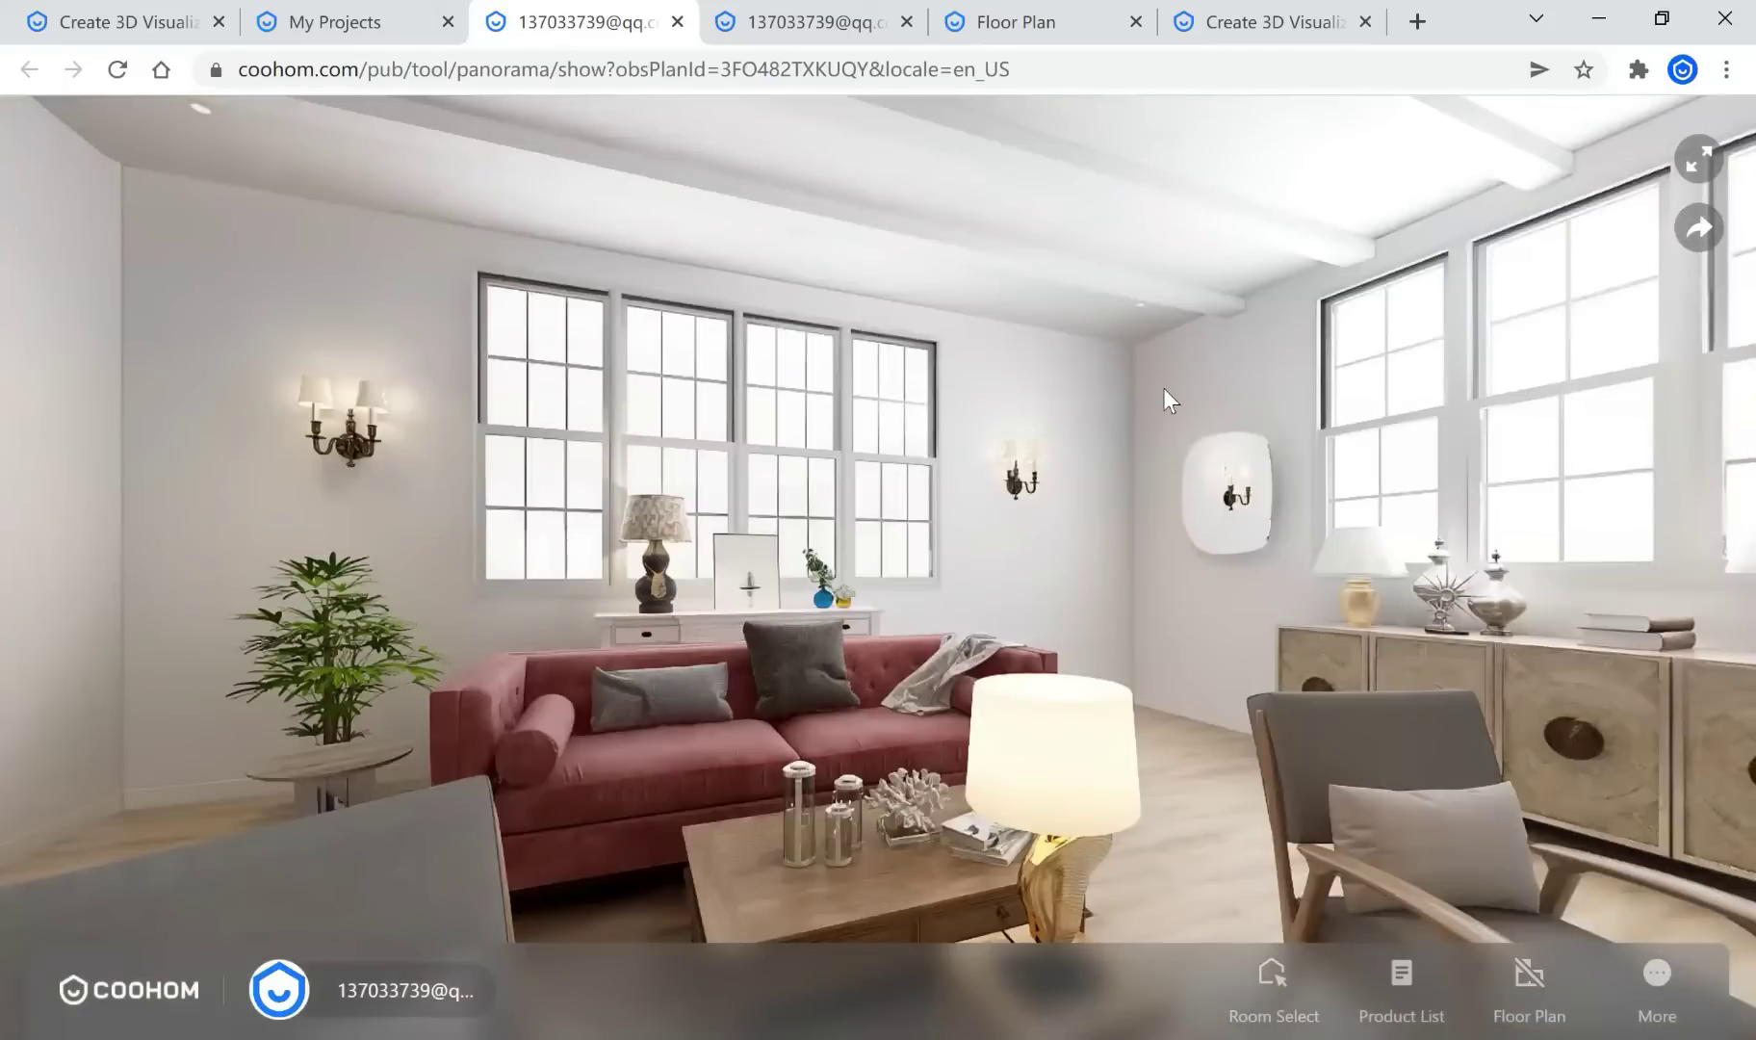
pyautogui.moveTo(1452, 491); pyautogui.dragTo(927, 384)
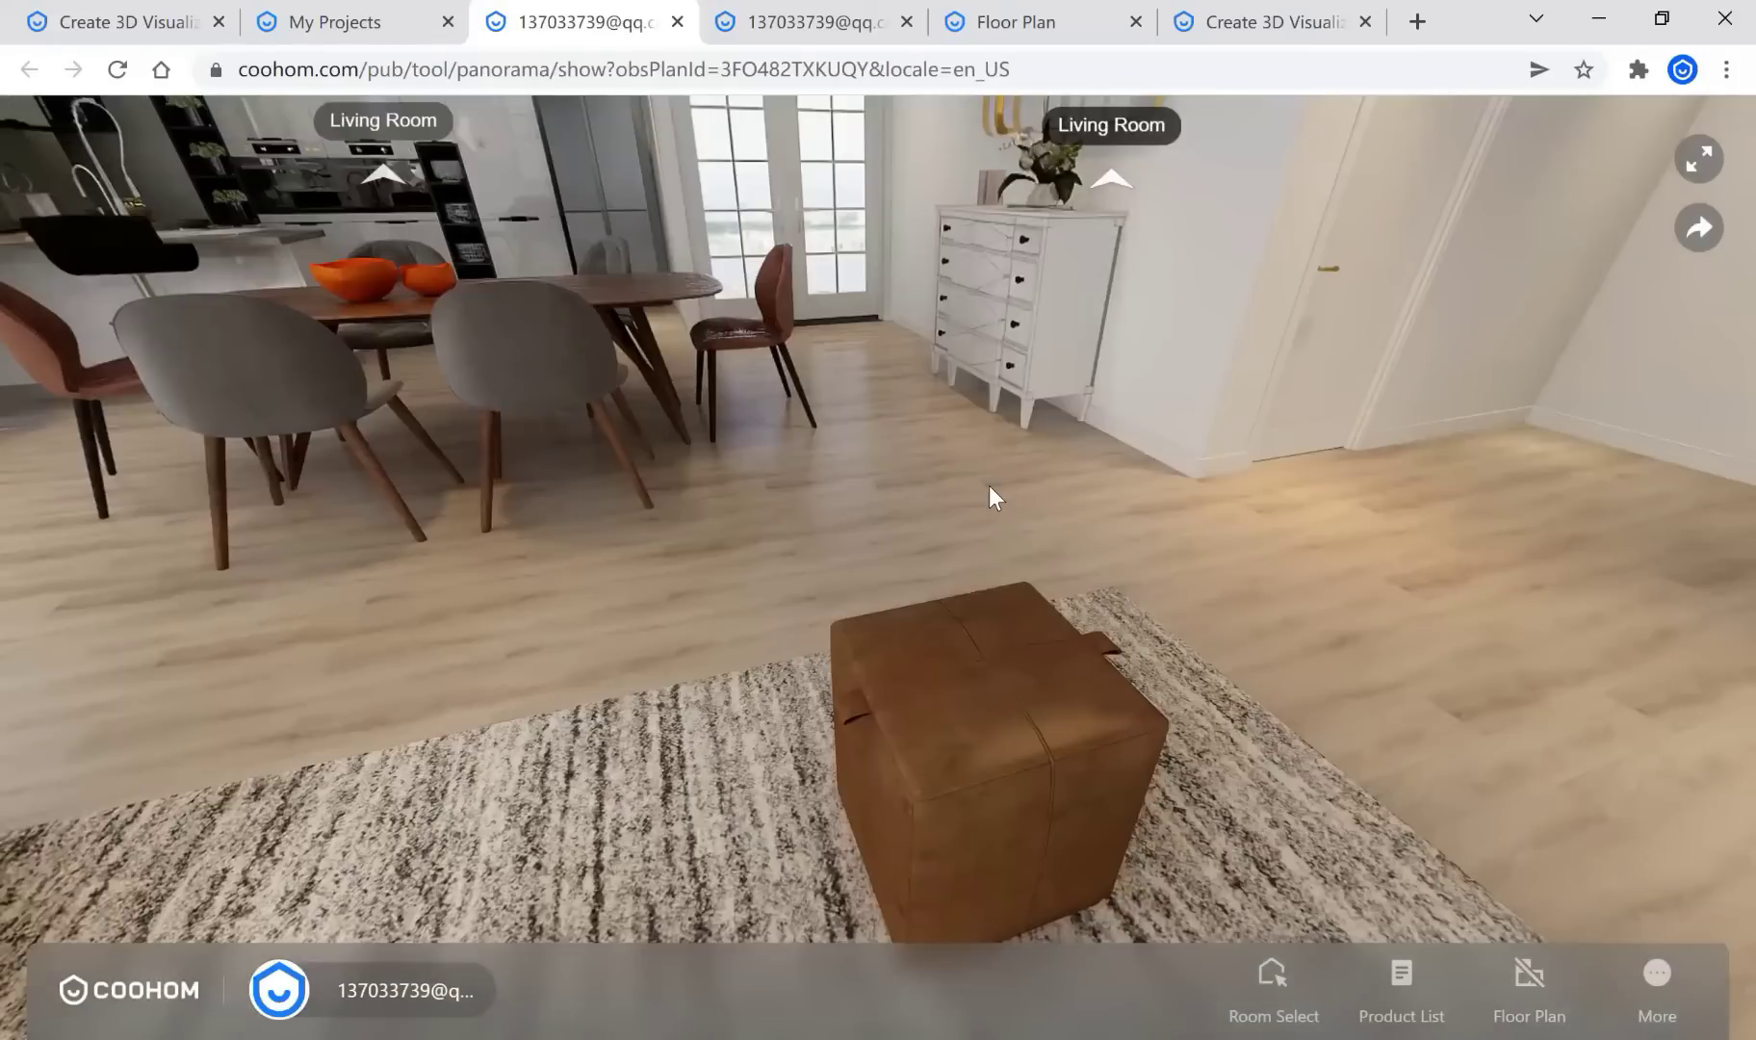
pyautogui.click(989, 485)
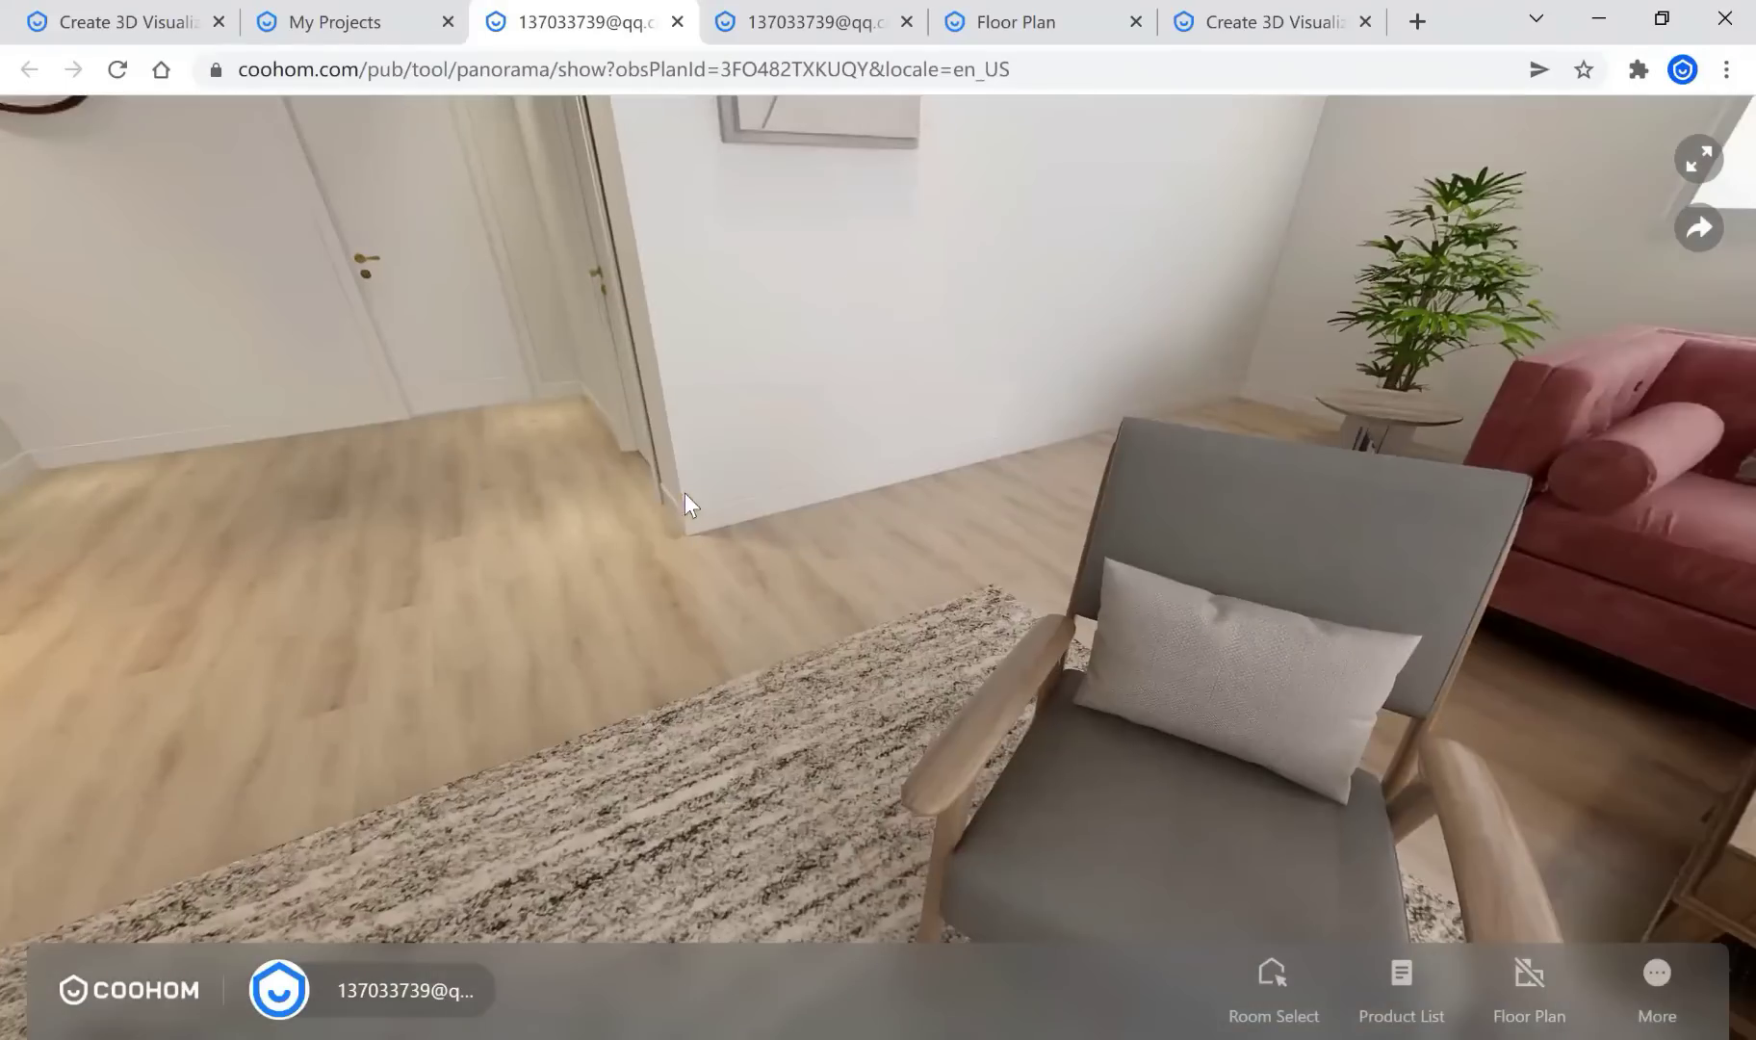
pyautogui.click(455, 543)
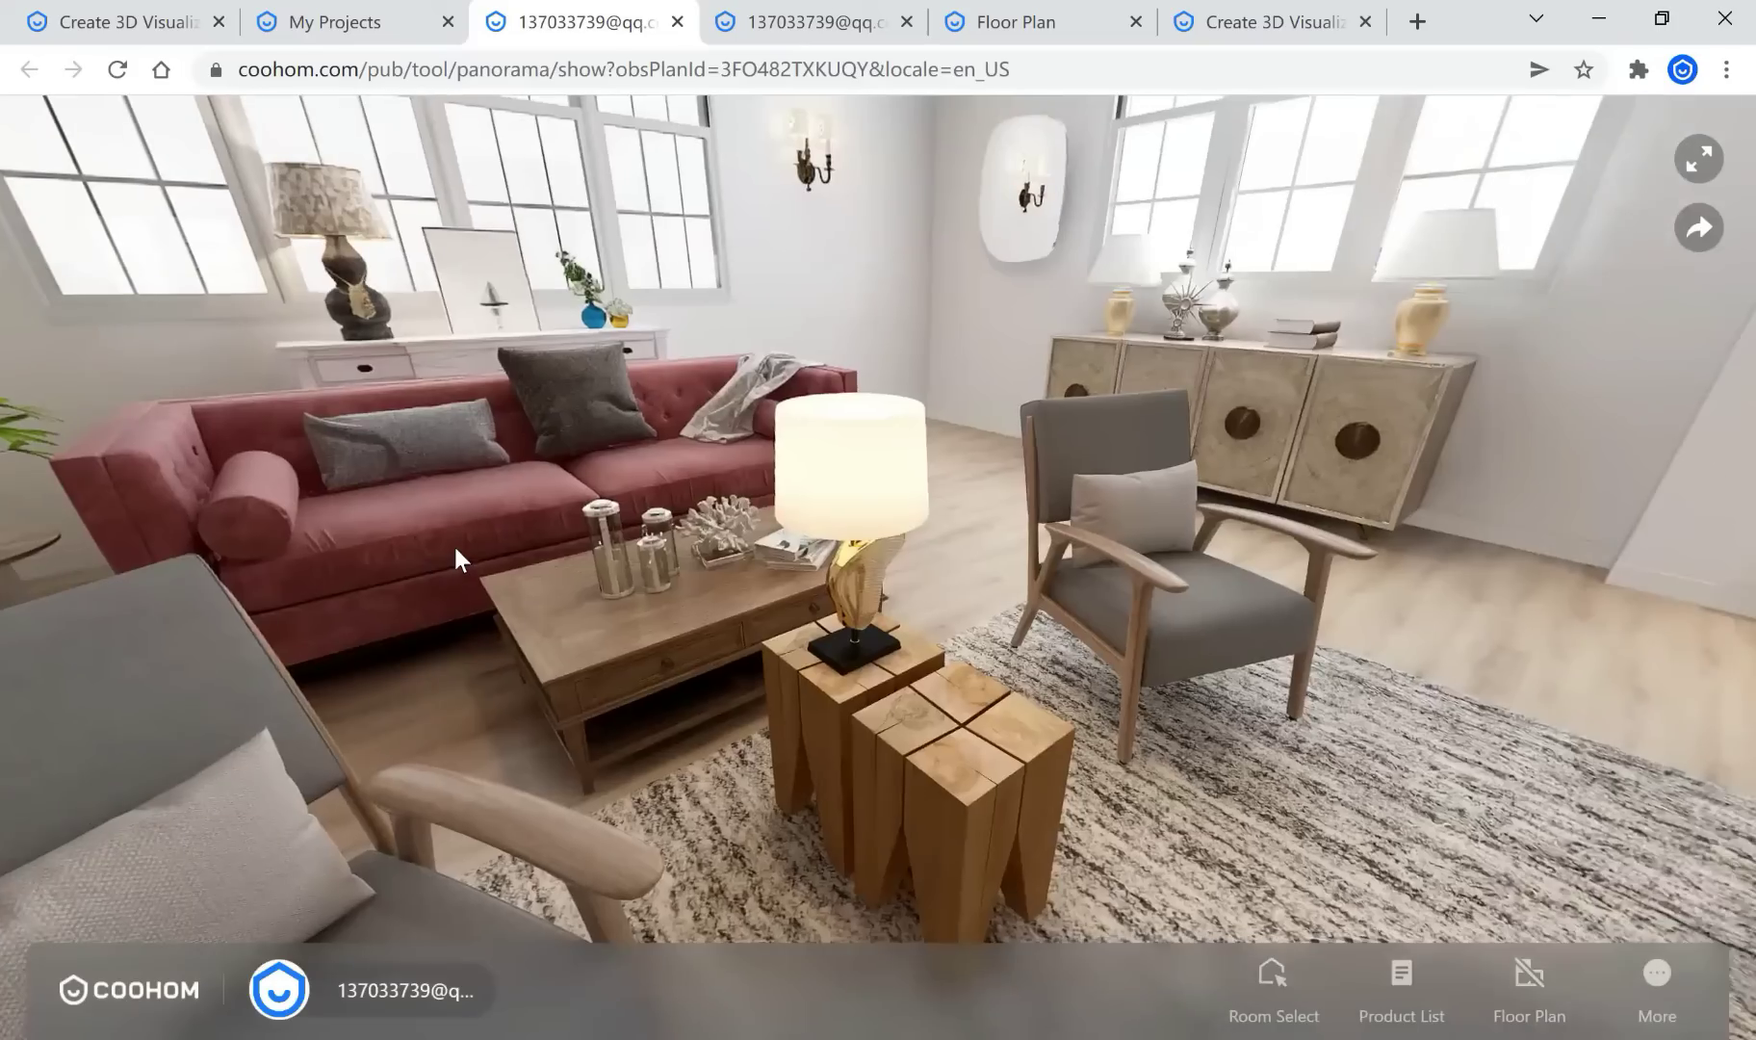
# Tour the remaining Living Room viewpoints, examining the fireplace, dining area, kitchen counter and the wall beside the entrance door
pyautogui.click(514, 659)
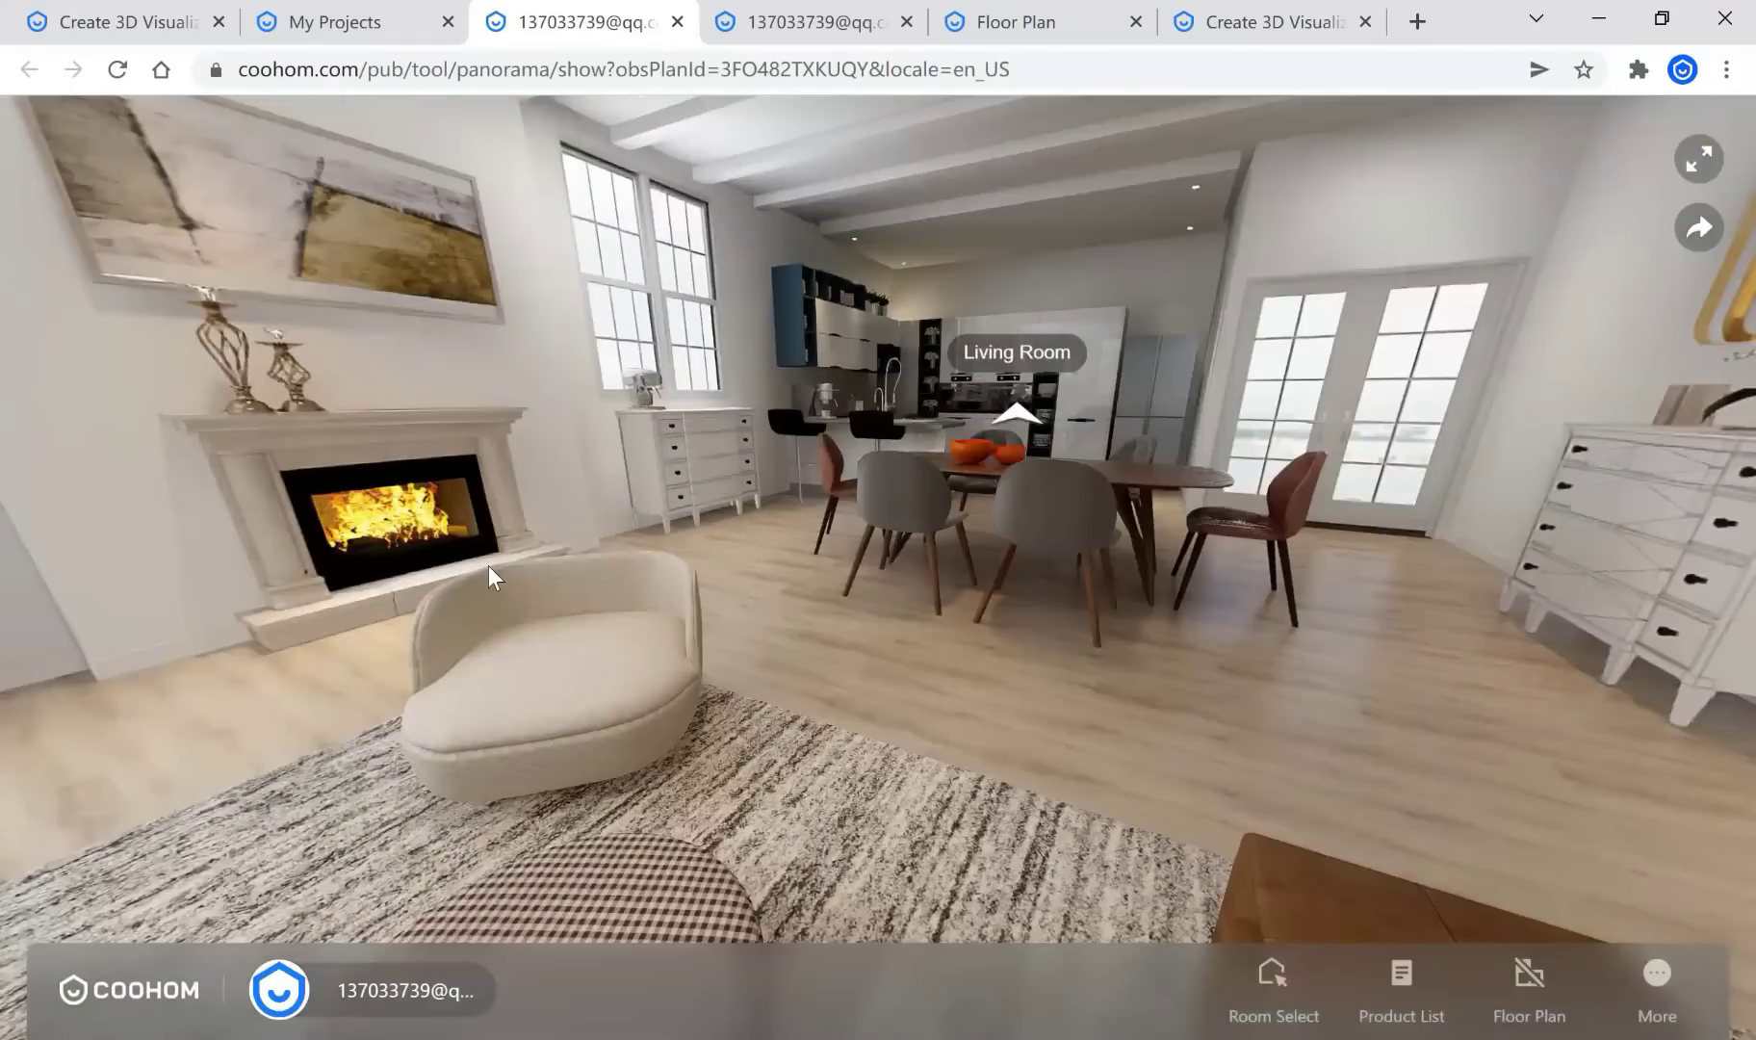
pyautogui.click(586, 403)
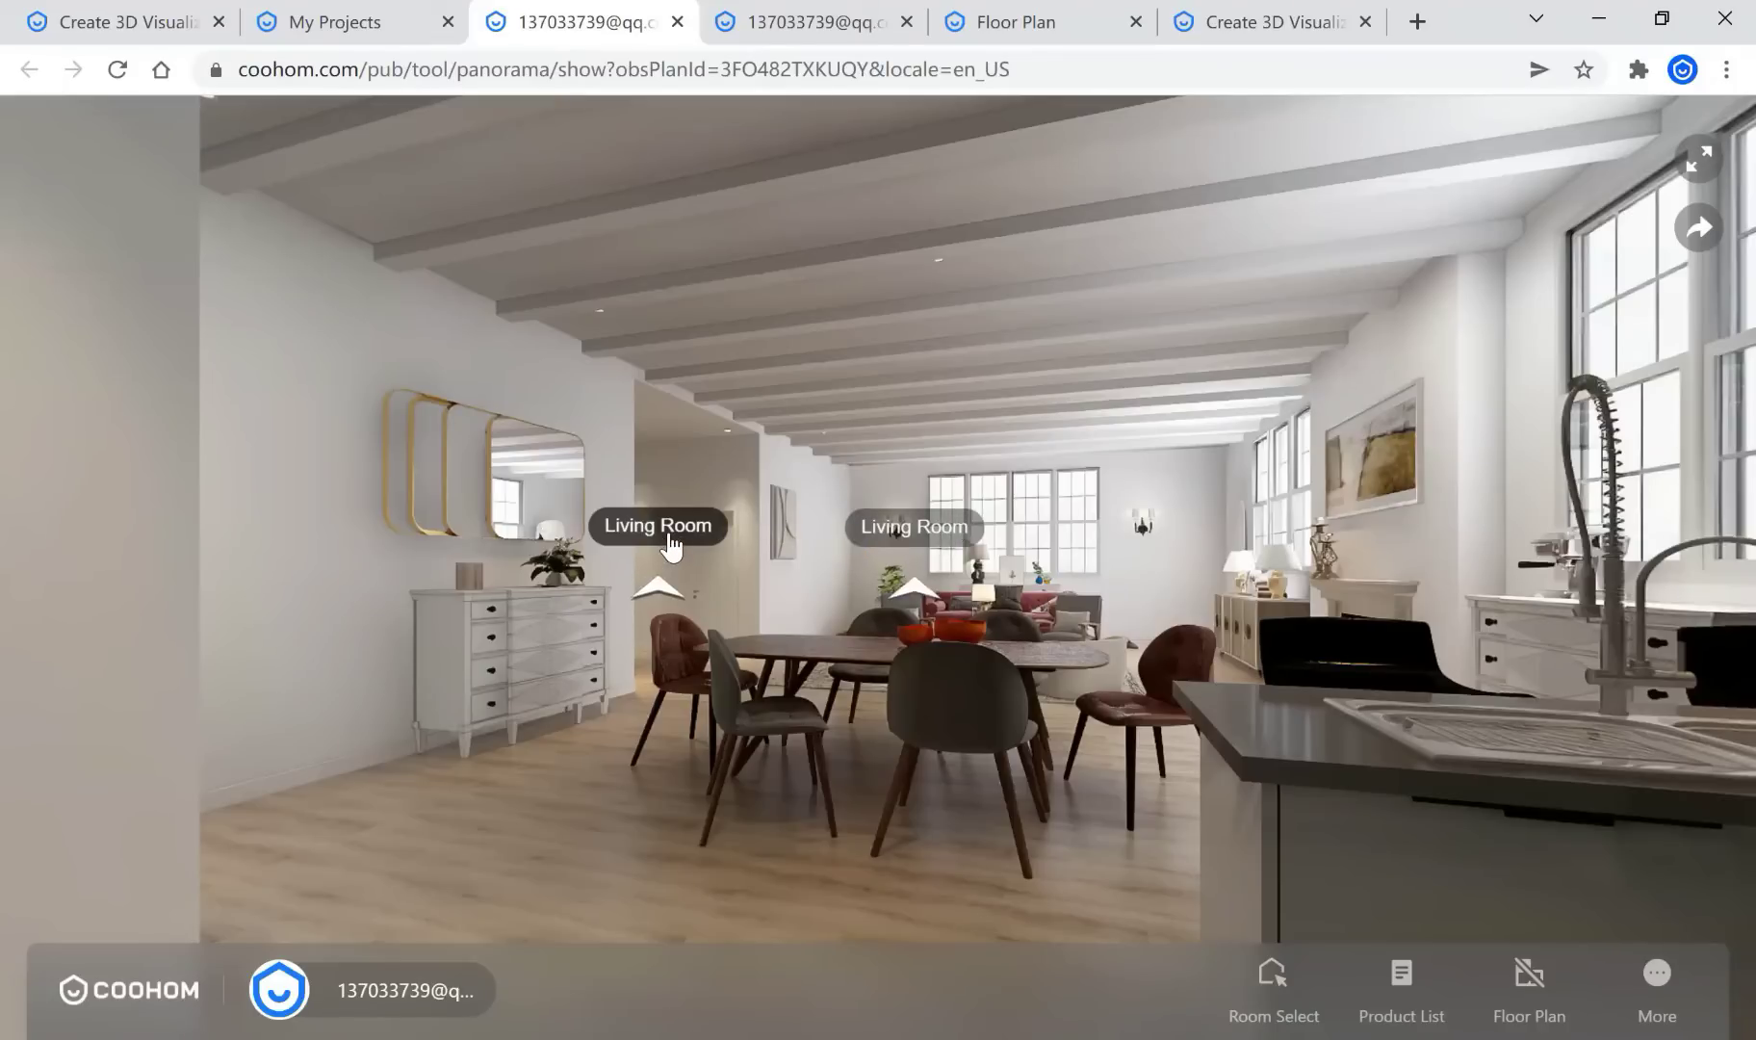
pyautogui.moveTo(669, 546); pyautogui.dragTo(1047, 652)
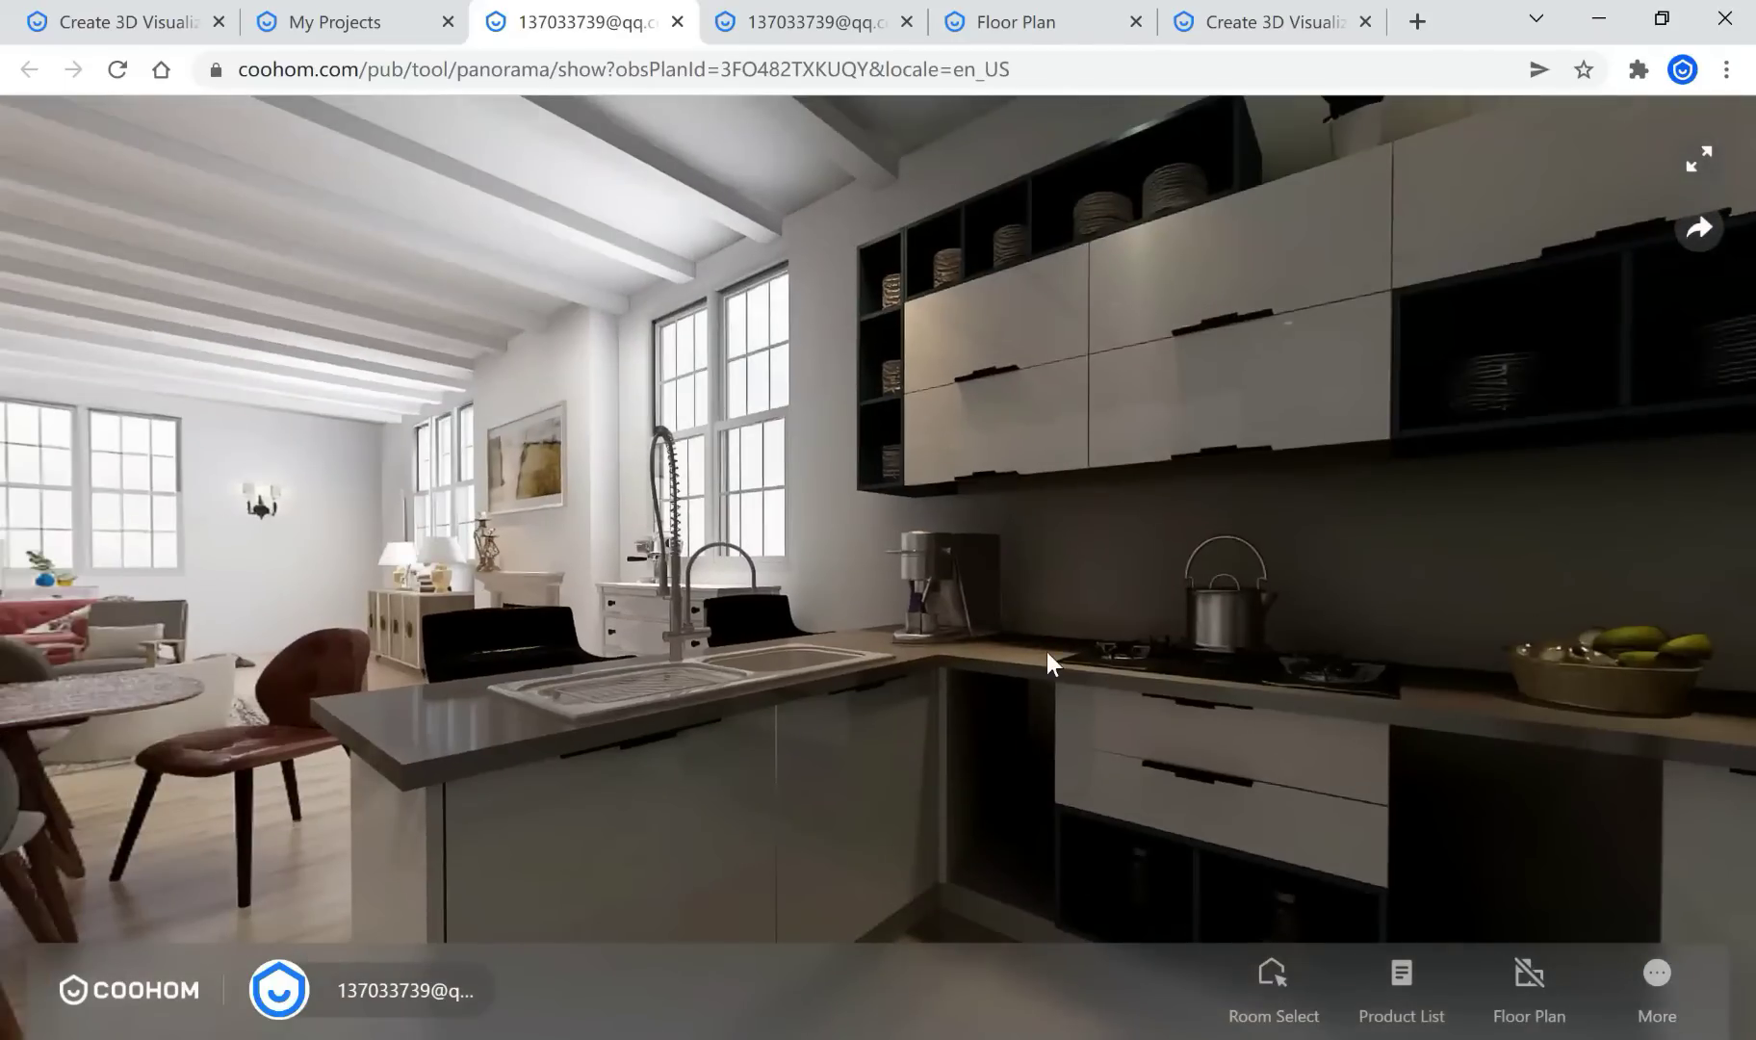
pyautogui.moveTo(944, 696); pyautogui.dragTo(834, 663)
pyautogui.click(713, 538)
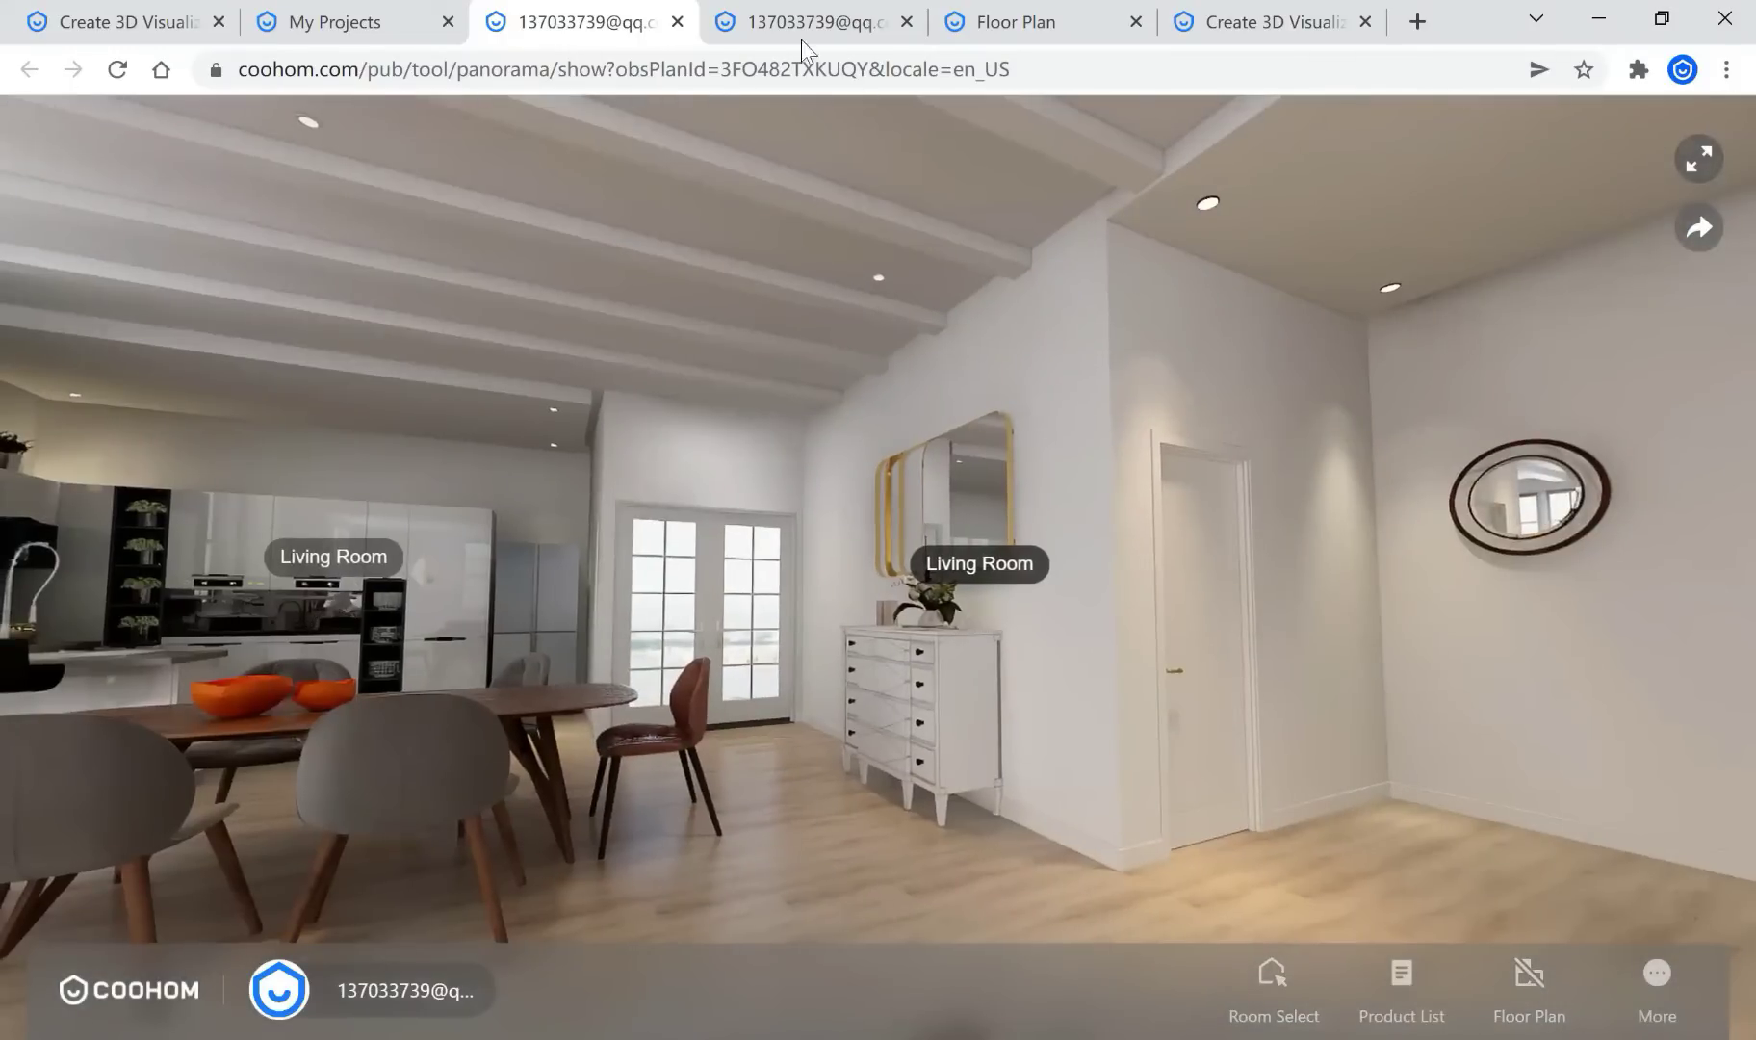
# Return to the Modern Living Room 2 project page and compare its Smart 720 Tour and Light 720 Tour options
pyautogui.click(337, 21)
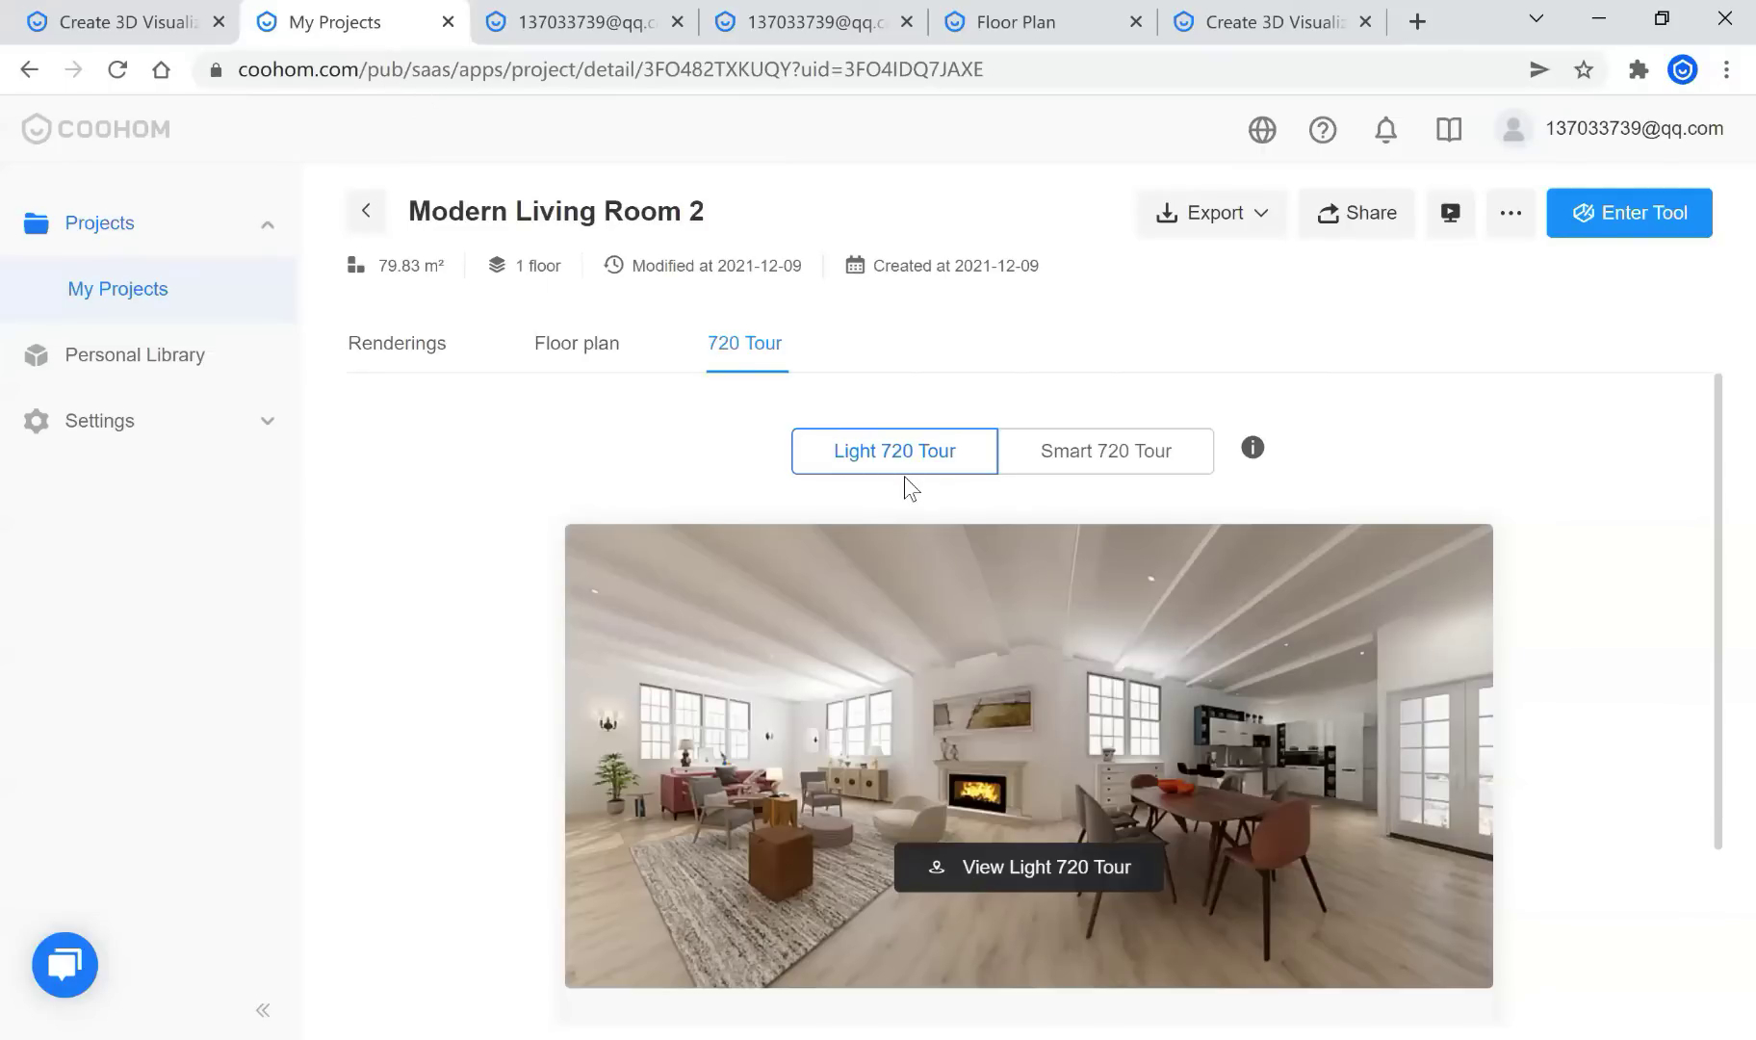
pyautogui.scroll(-1, 1059, 578)
pyautogui.scroll(1, 1072, 662)
pyautogui.moveTo(1068, 661)
pyautogui.click(1080, 474)
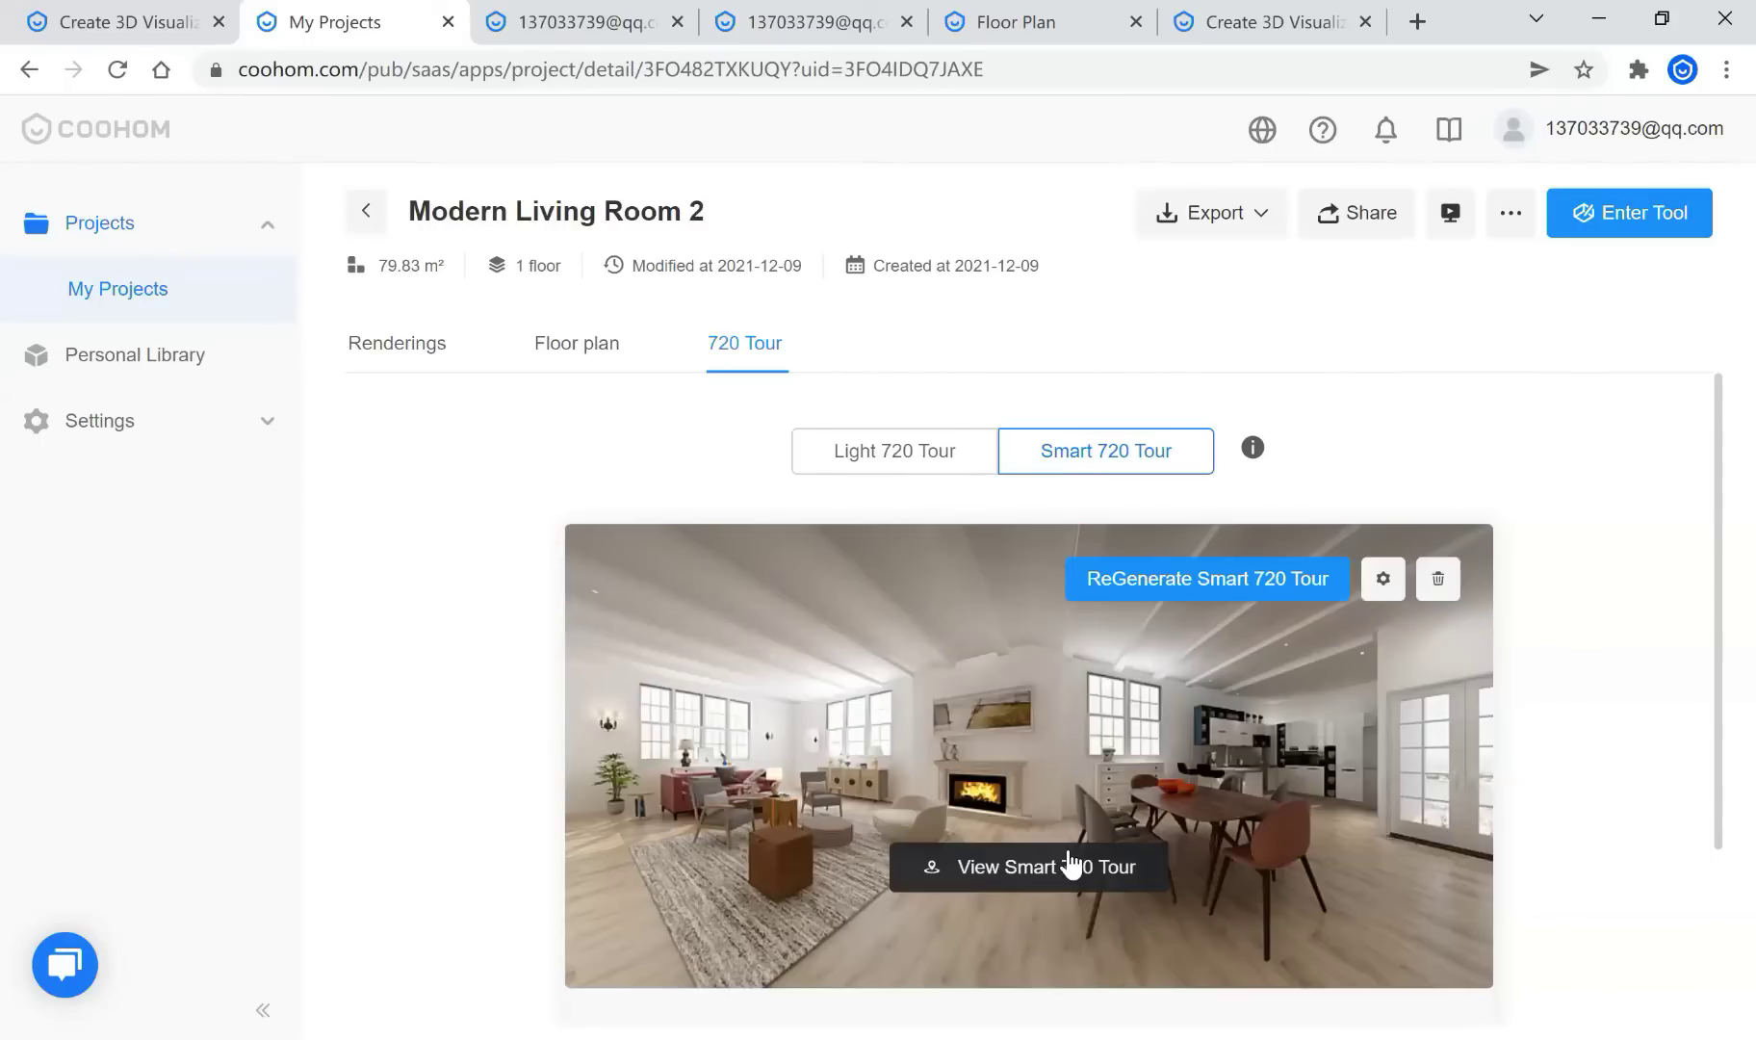
pyautogui.click(920, 464)
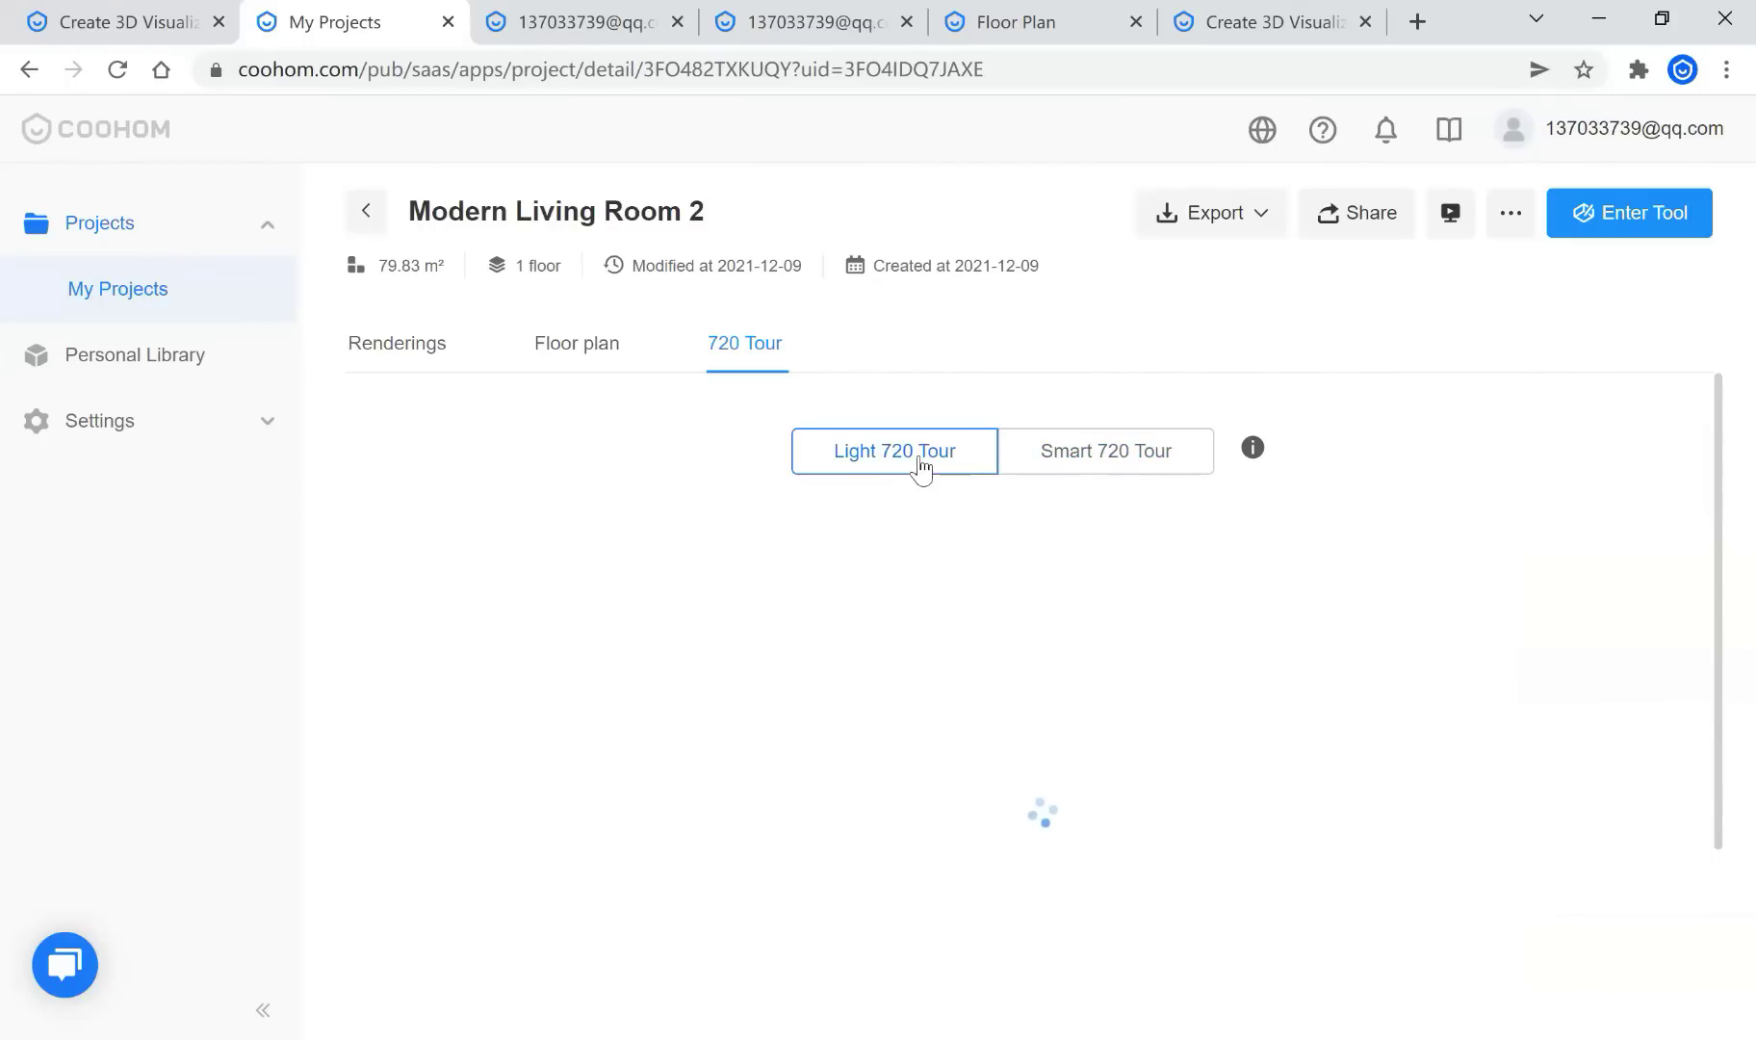
pyautogui.moveTo(1191, 686)
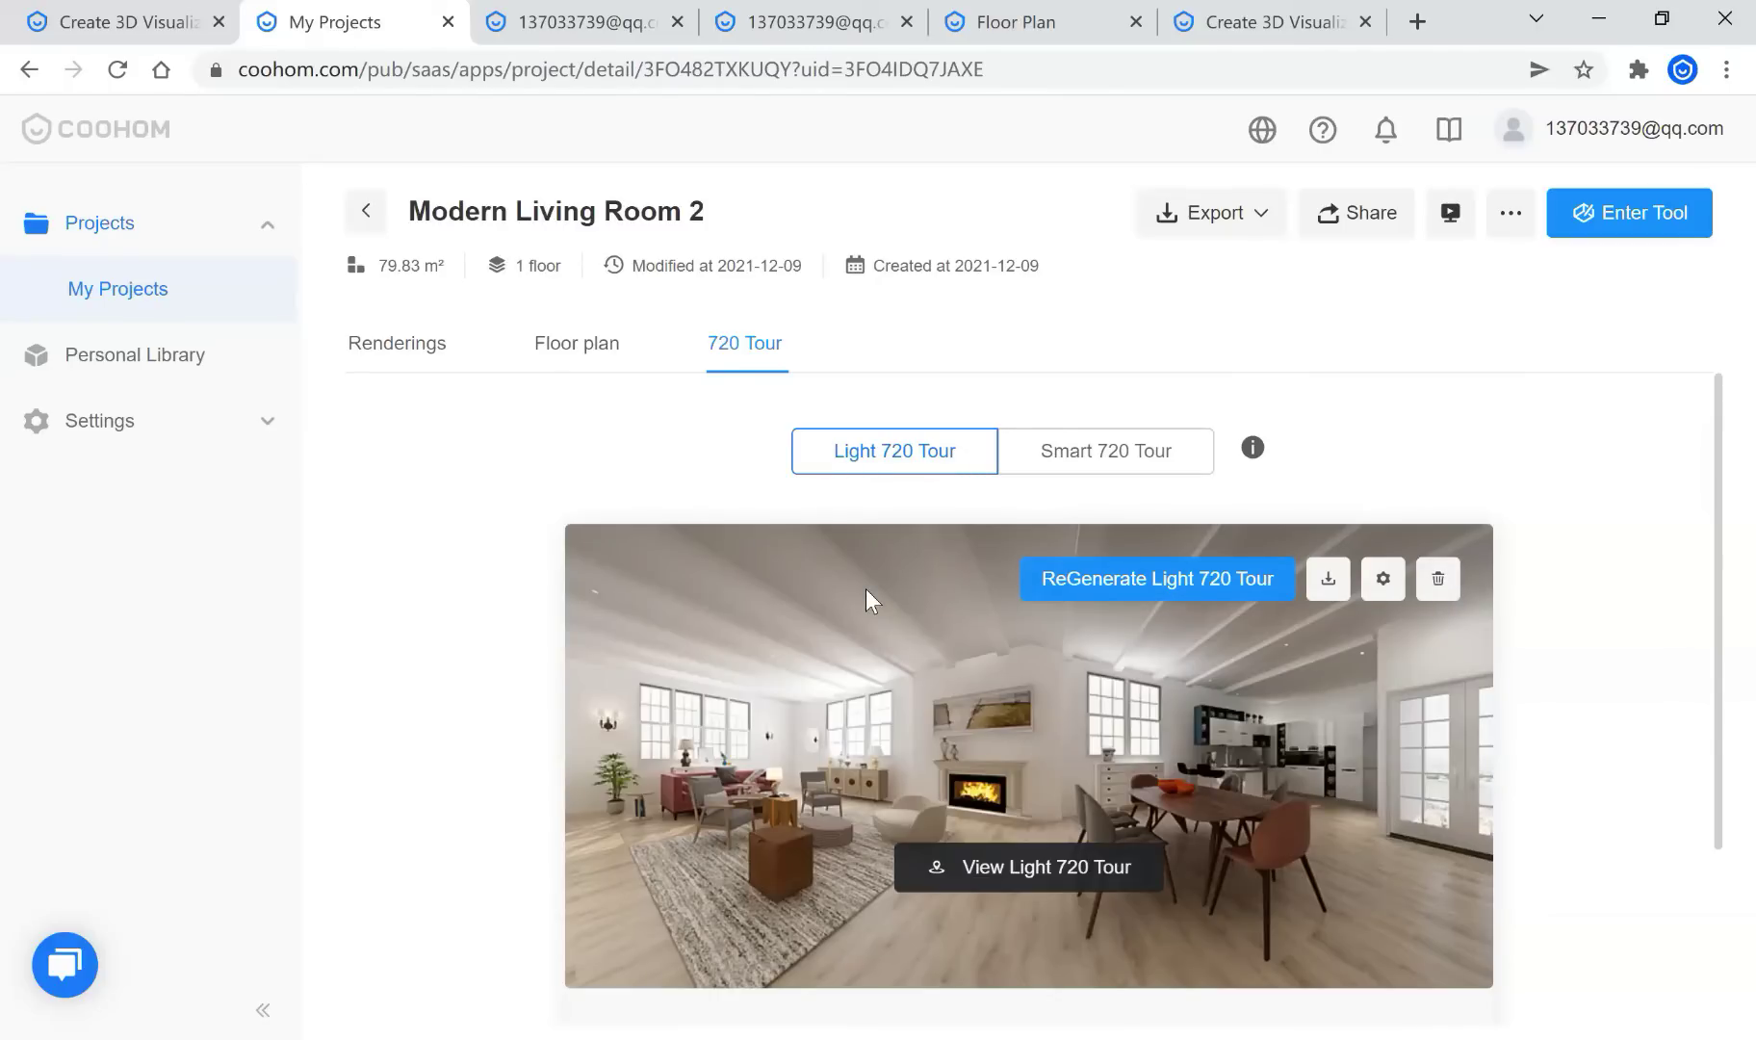
# Delete the existing Light 720 tour and start generating a new one for the project
pyautogui.click(1438, 580)
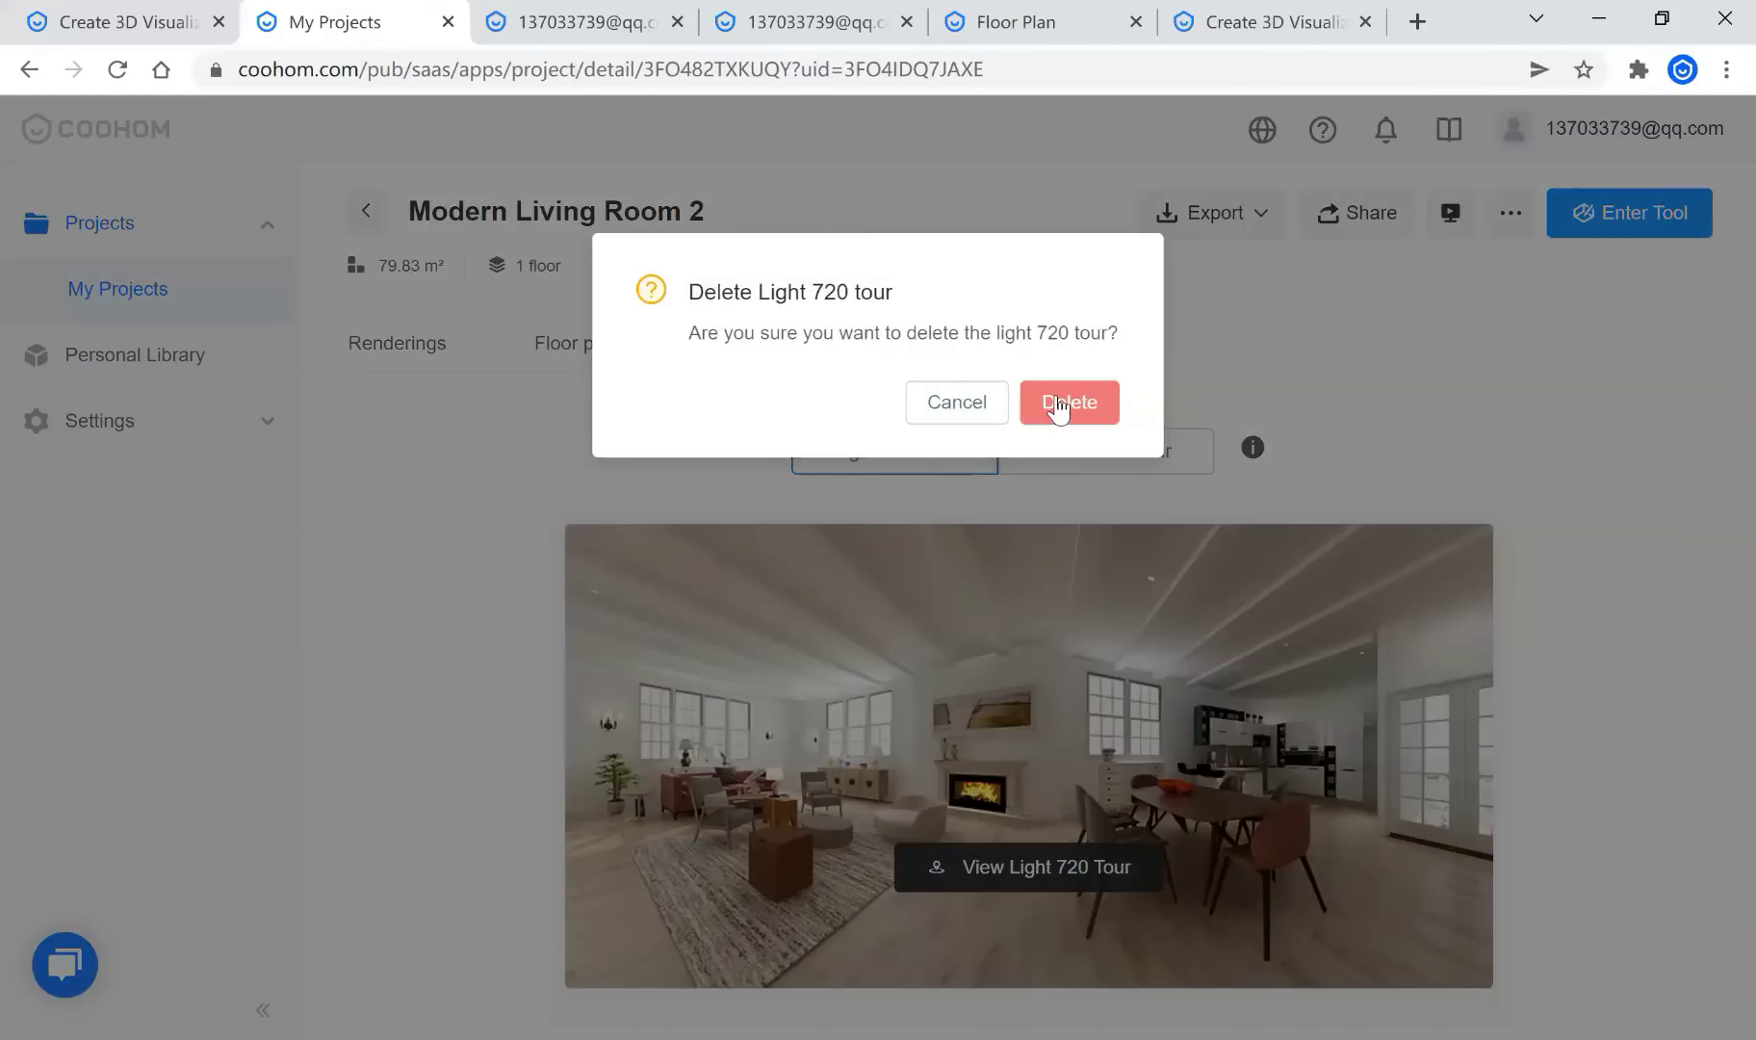
pyautogui.click(1058, 404)
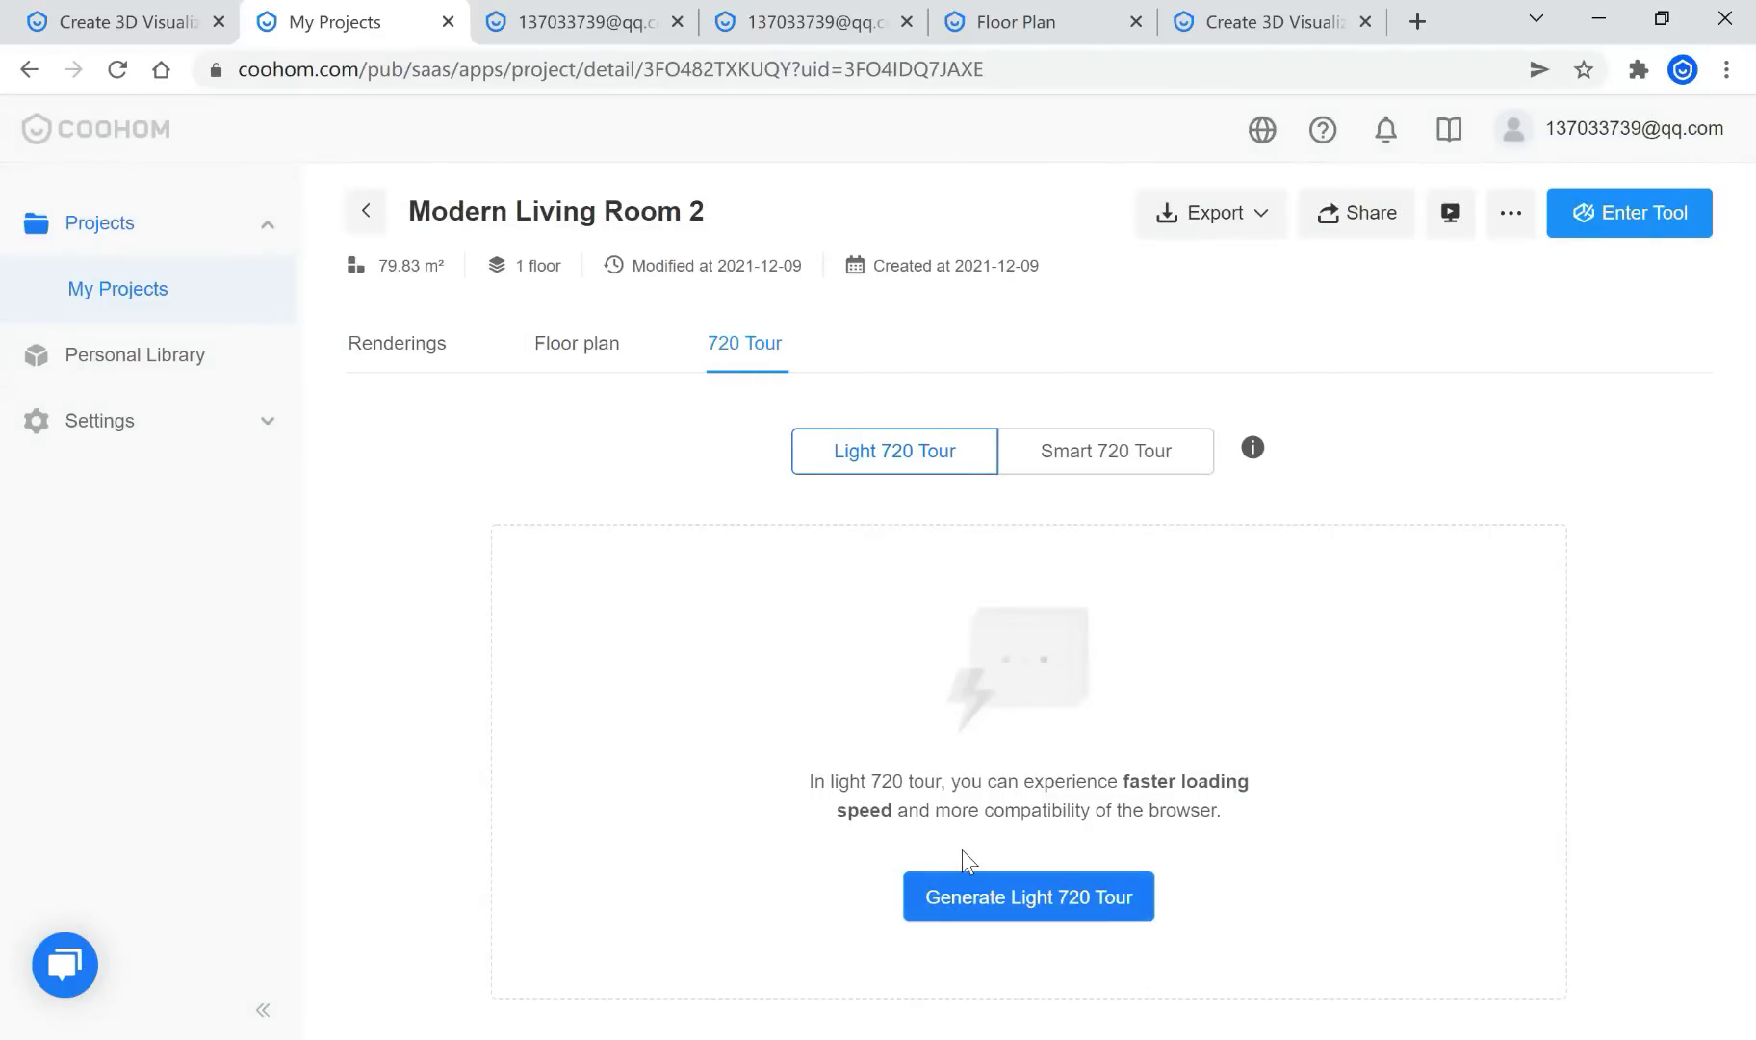
pyautogui.click(983, 907)
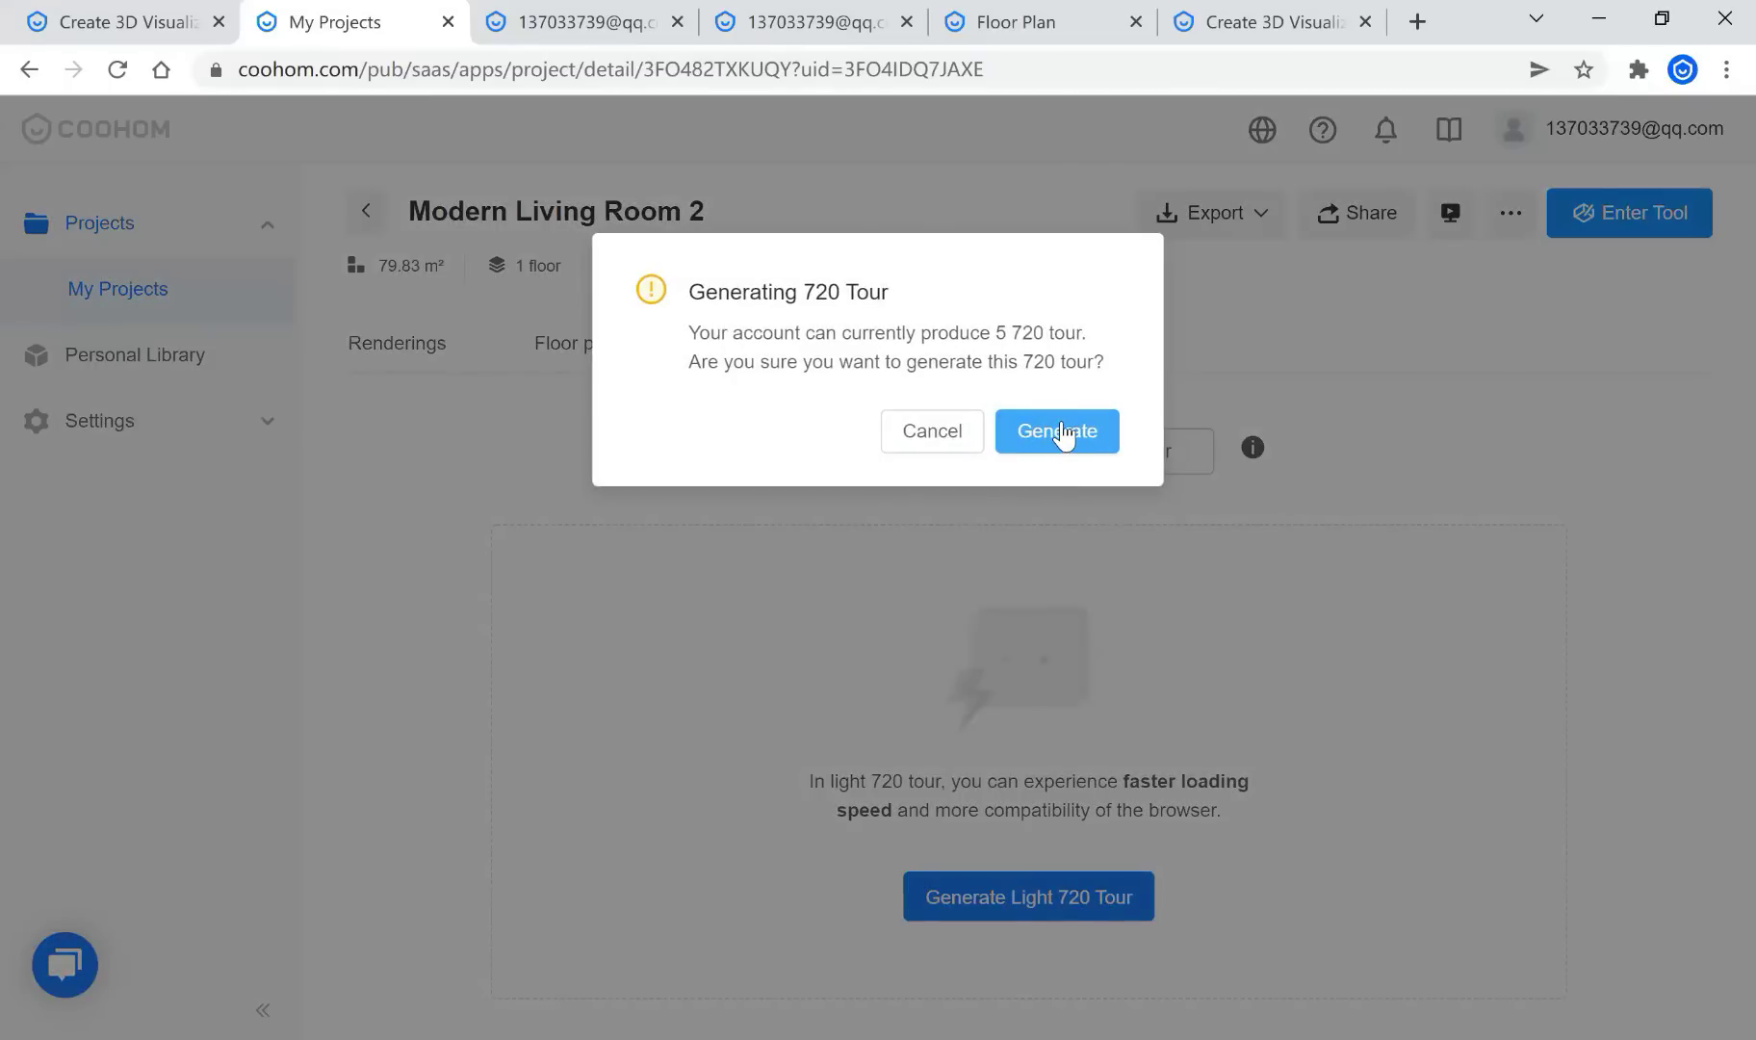
pyautogui.click(1060, 433)
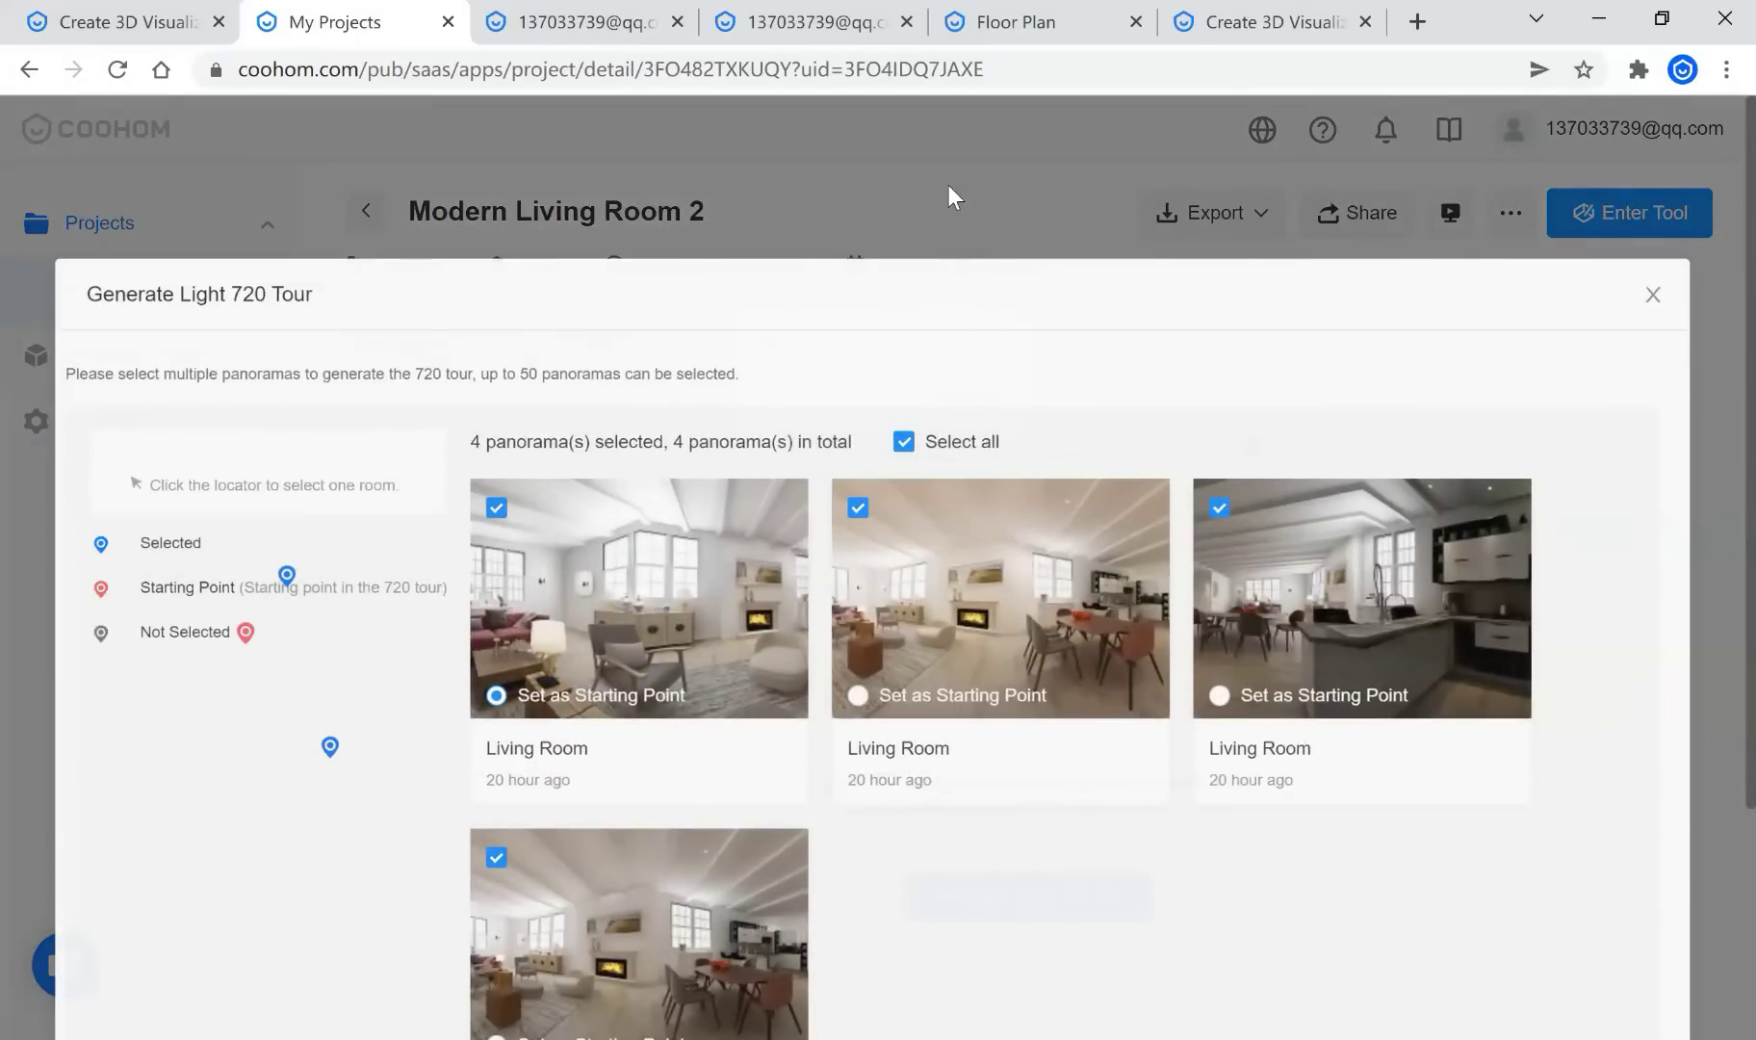
# Review the Living Room panoramas and their locators on the floor plan for the new Light 720 tour
pyautogui.scroll(-3, 998, 723)
pyautogui.scroll(2, 998, 723)
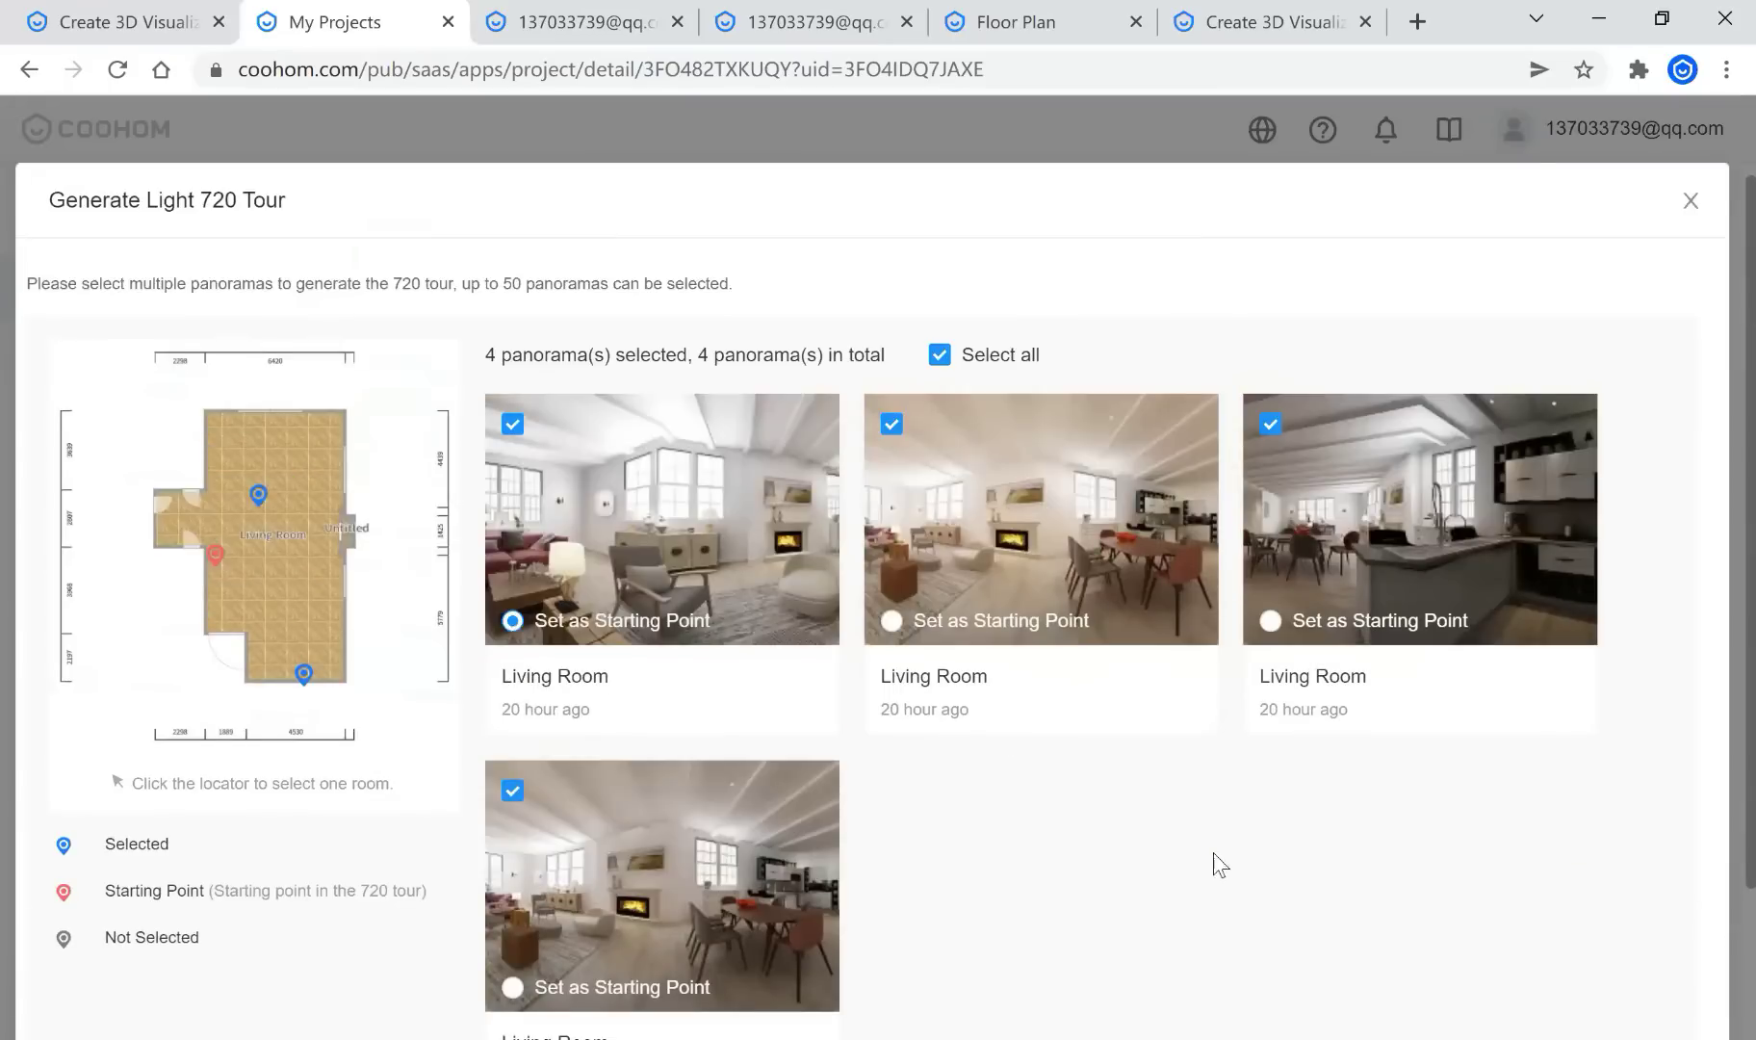
pyautogui.scroll(1, 1219, 863)
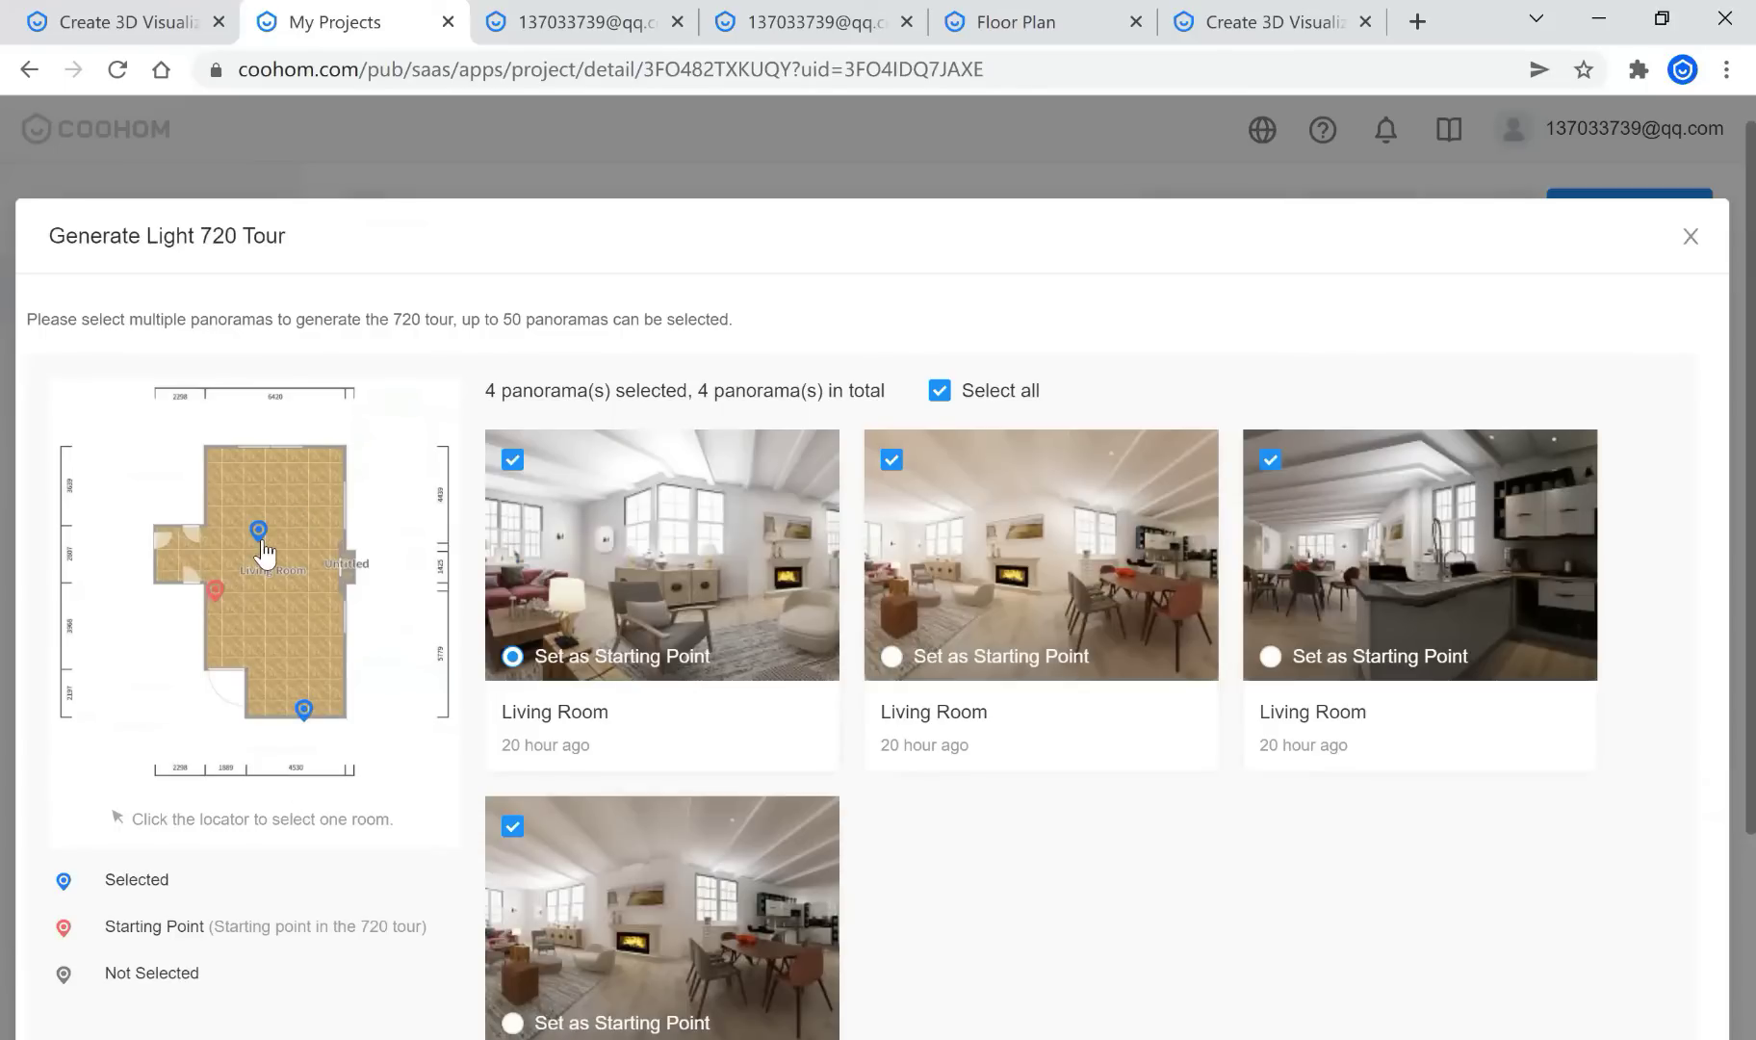
pyautogui.scroll(-3, 568, 828)
pyautogui.scroll(3, 641, 576)
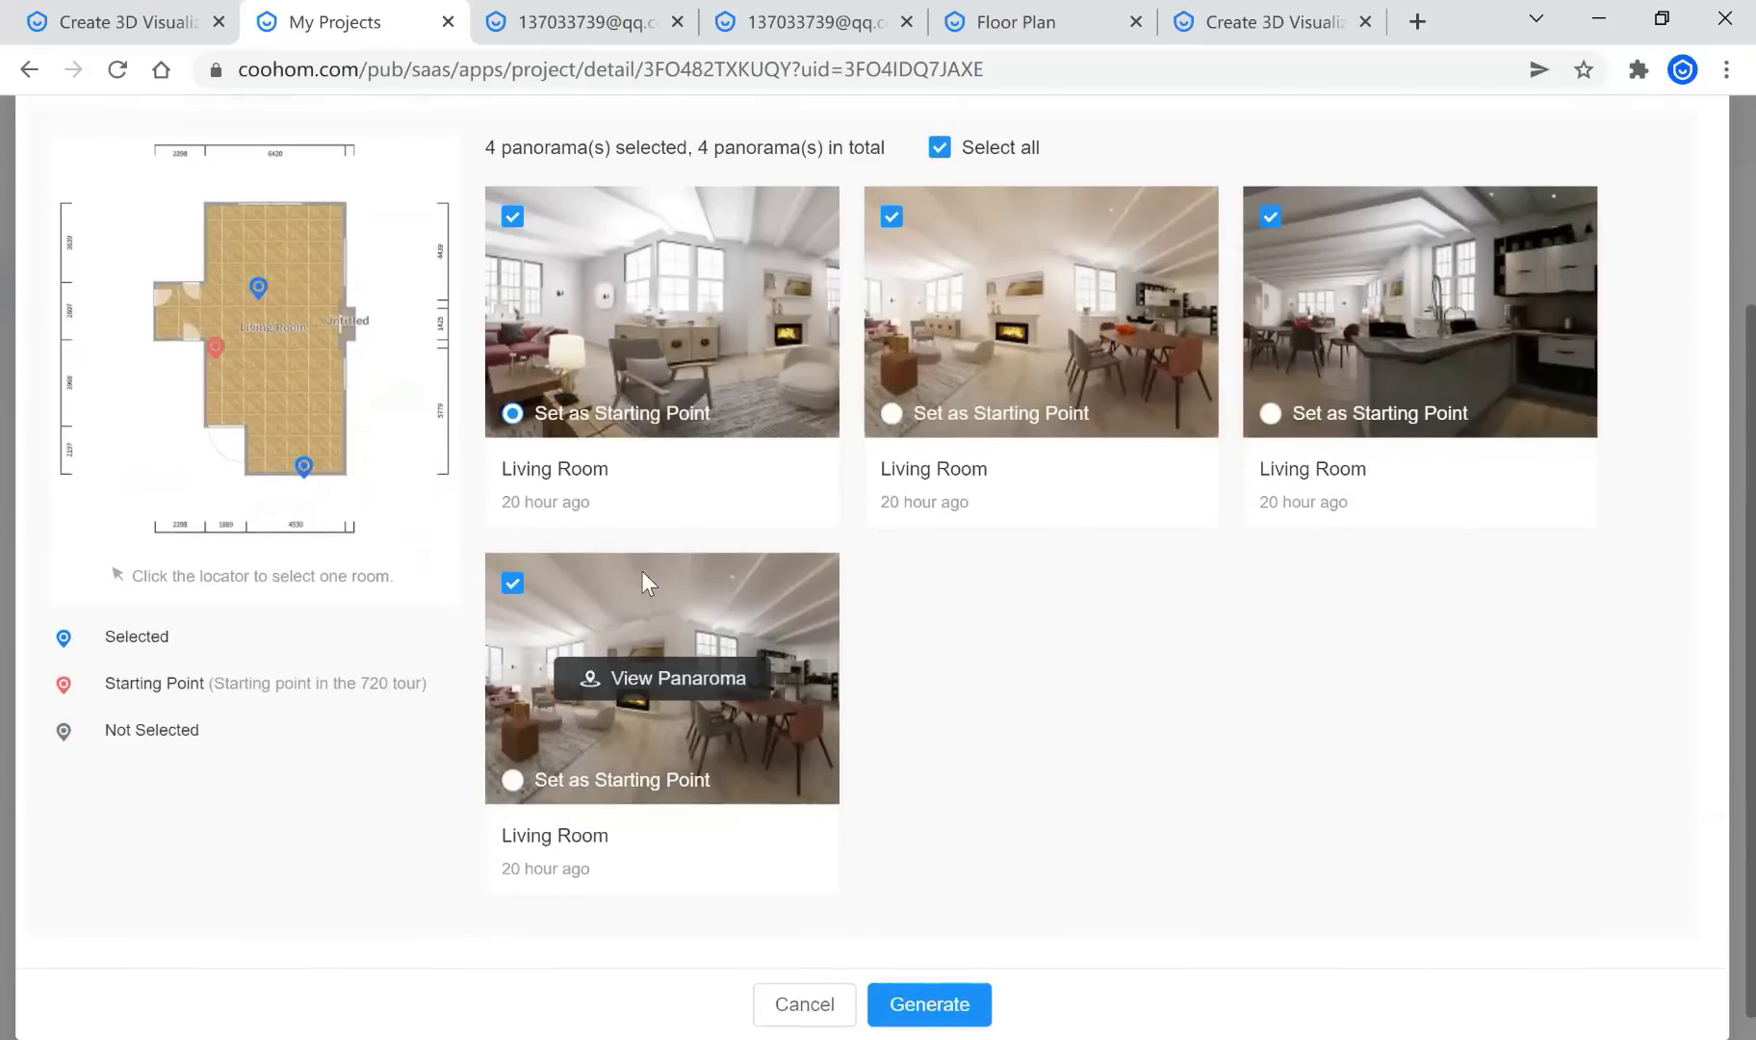
pyautogui.scroll(-2, 609, 658)
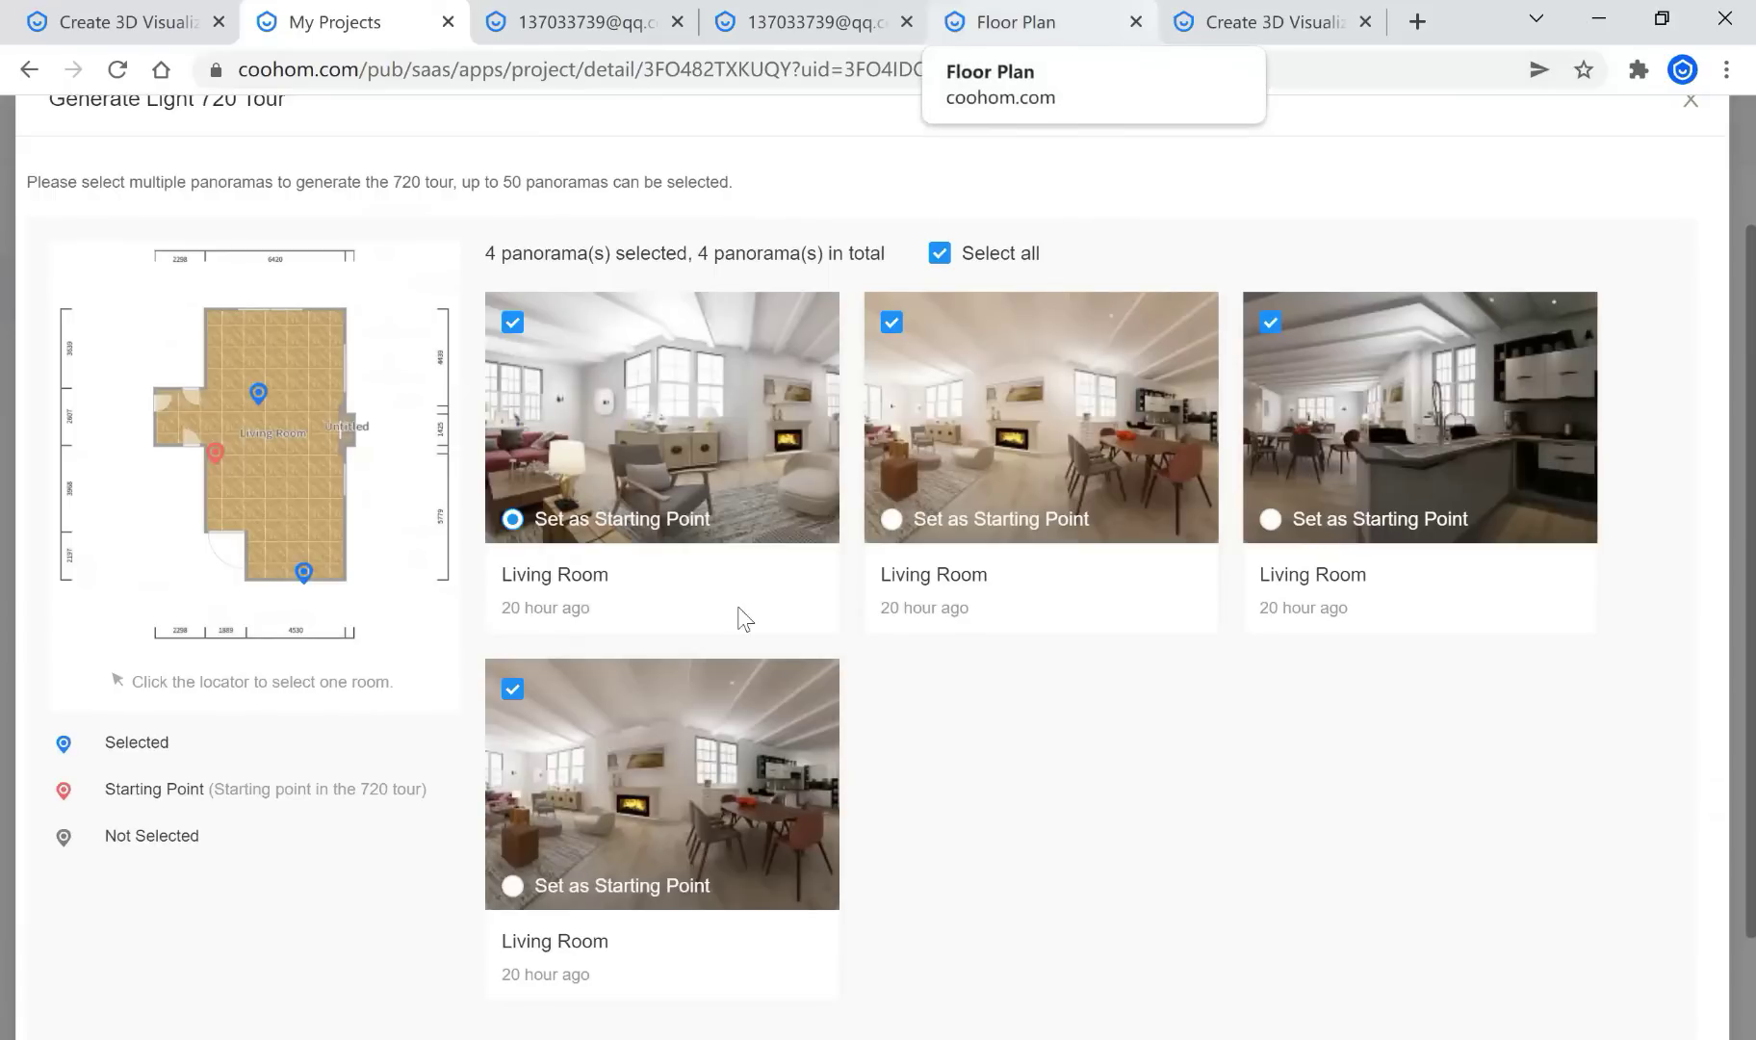
pyautogui.moveTo(693, 432)
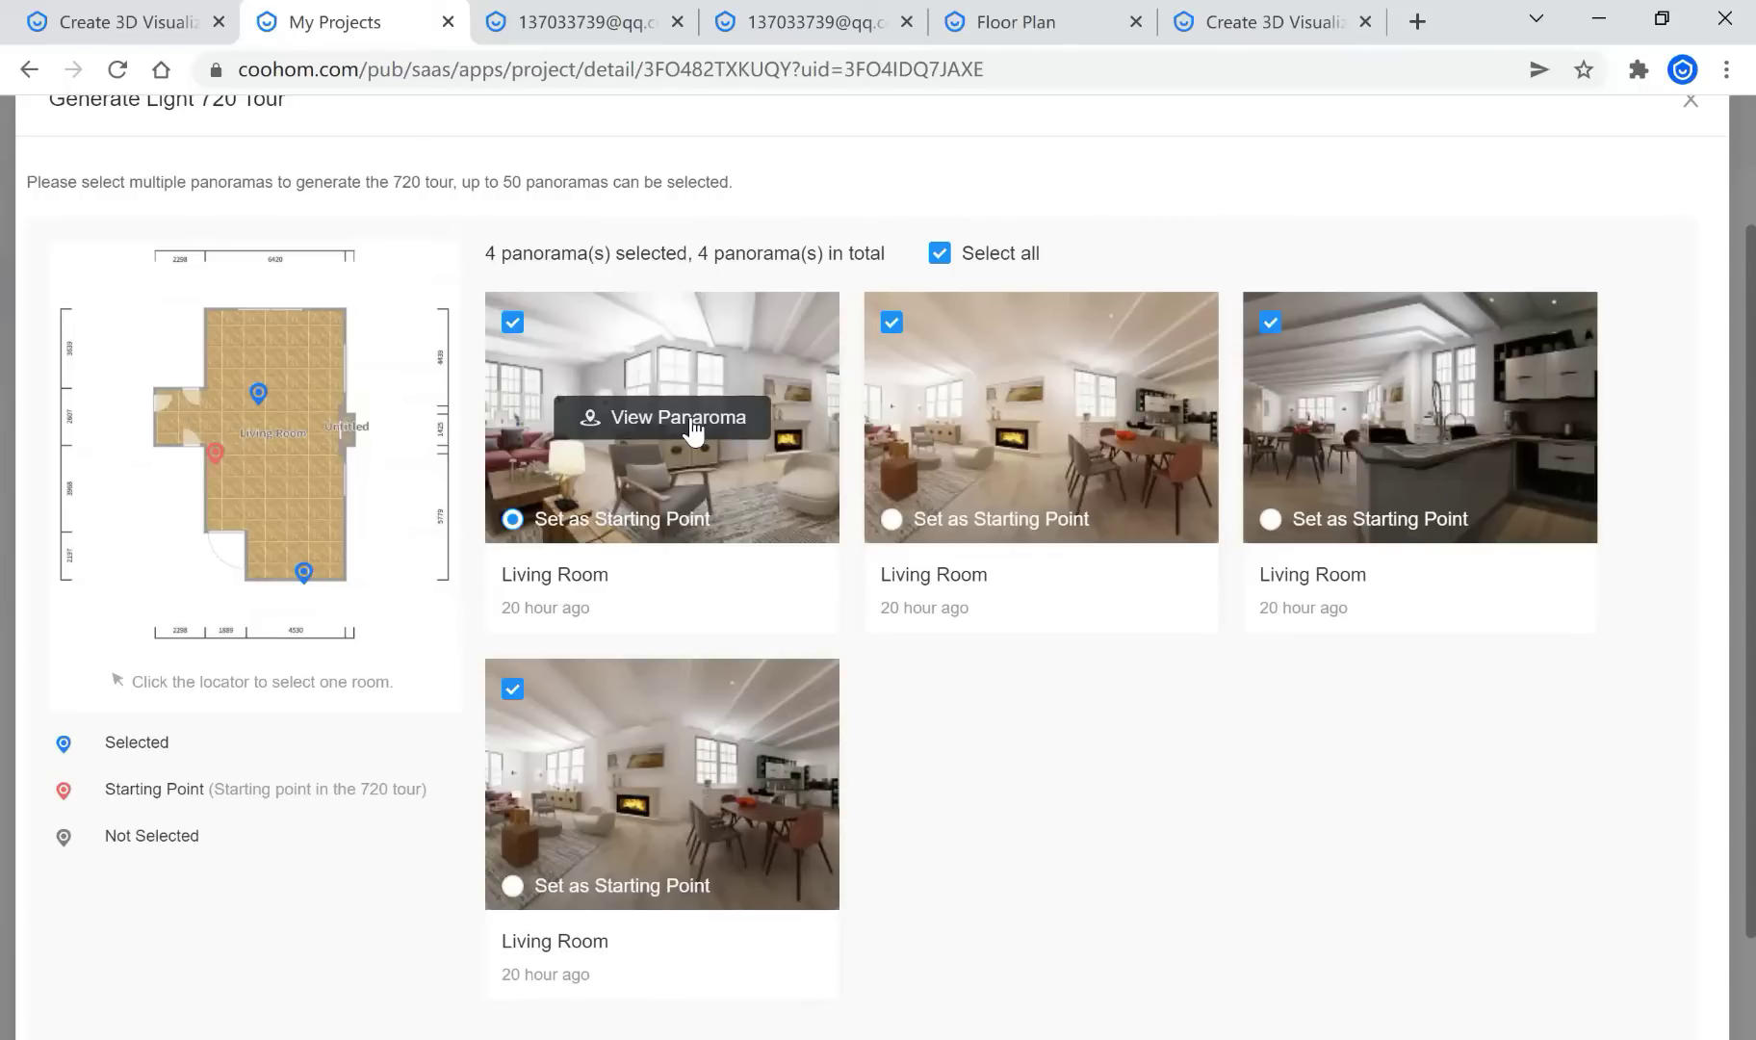
pyautogui.moveTo(567, 820)
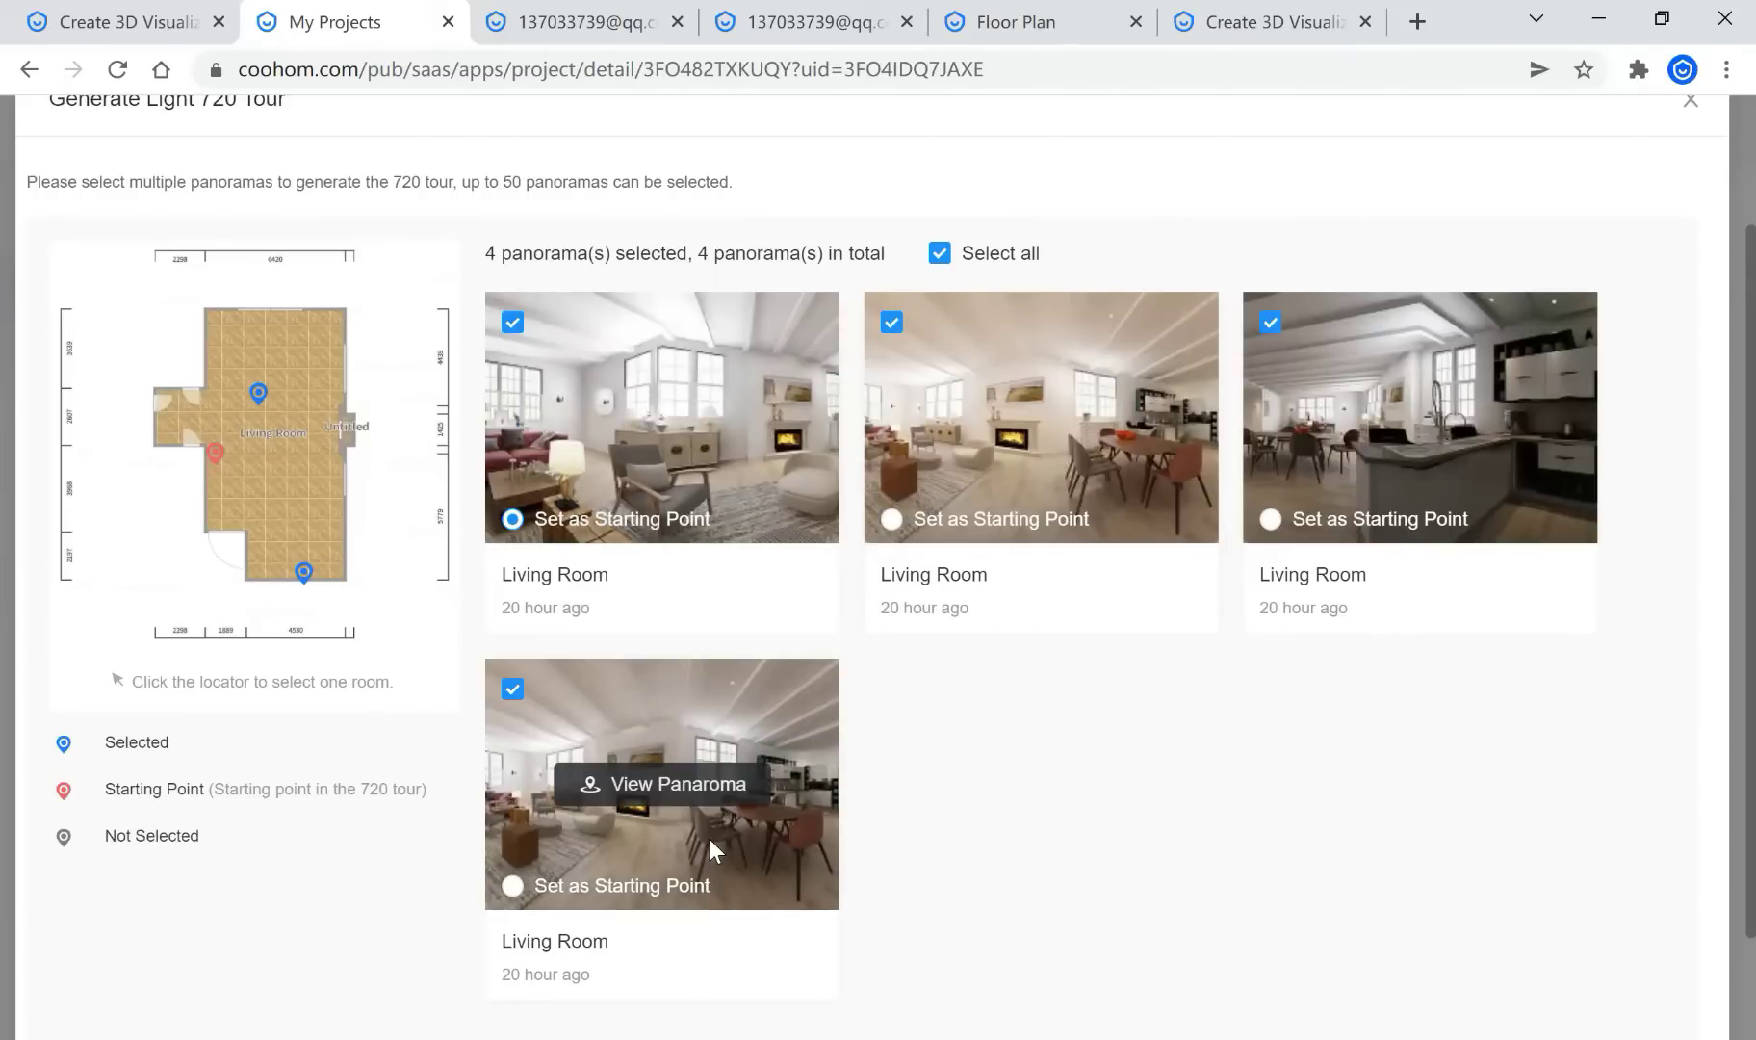
pyautogui.scroll(2, 714, 817)
pyautogui.scroll(-3, 1133, 717)
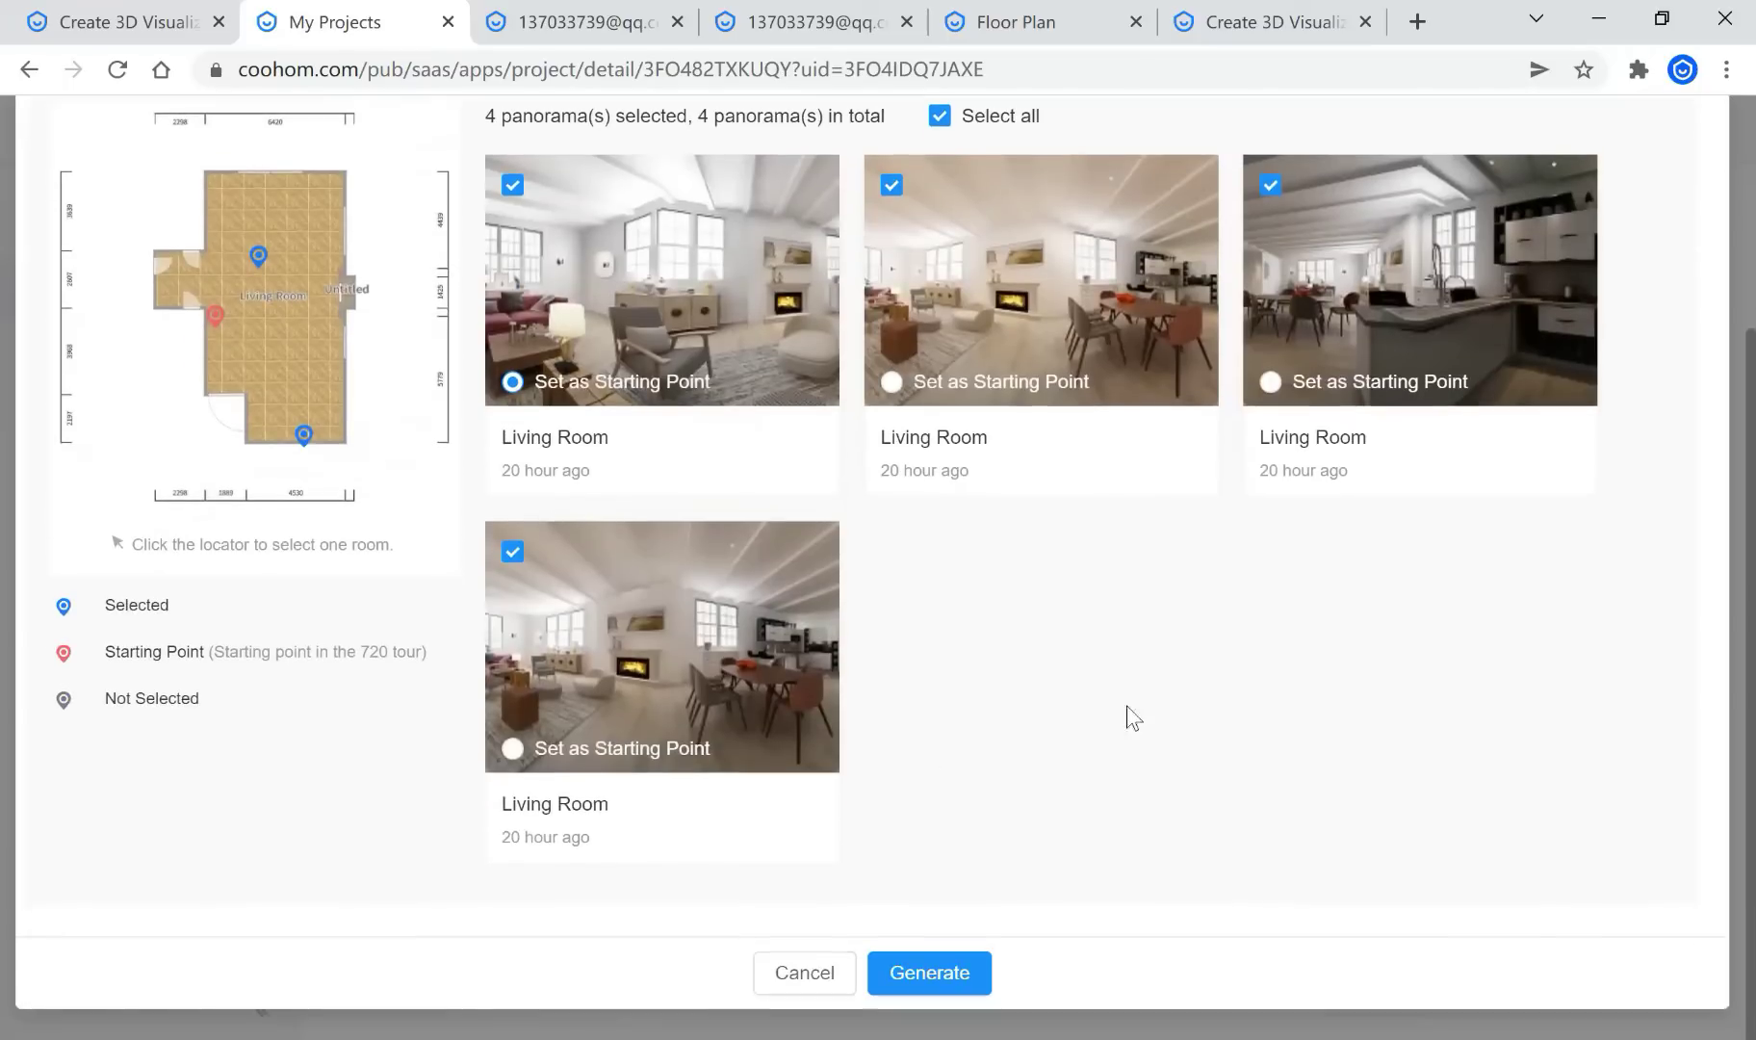
# Set the fourth Living Room panorama as the starting point and generate the Light 720 tour from all panoramas
pyautogui.click(514, 749)
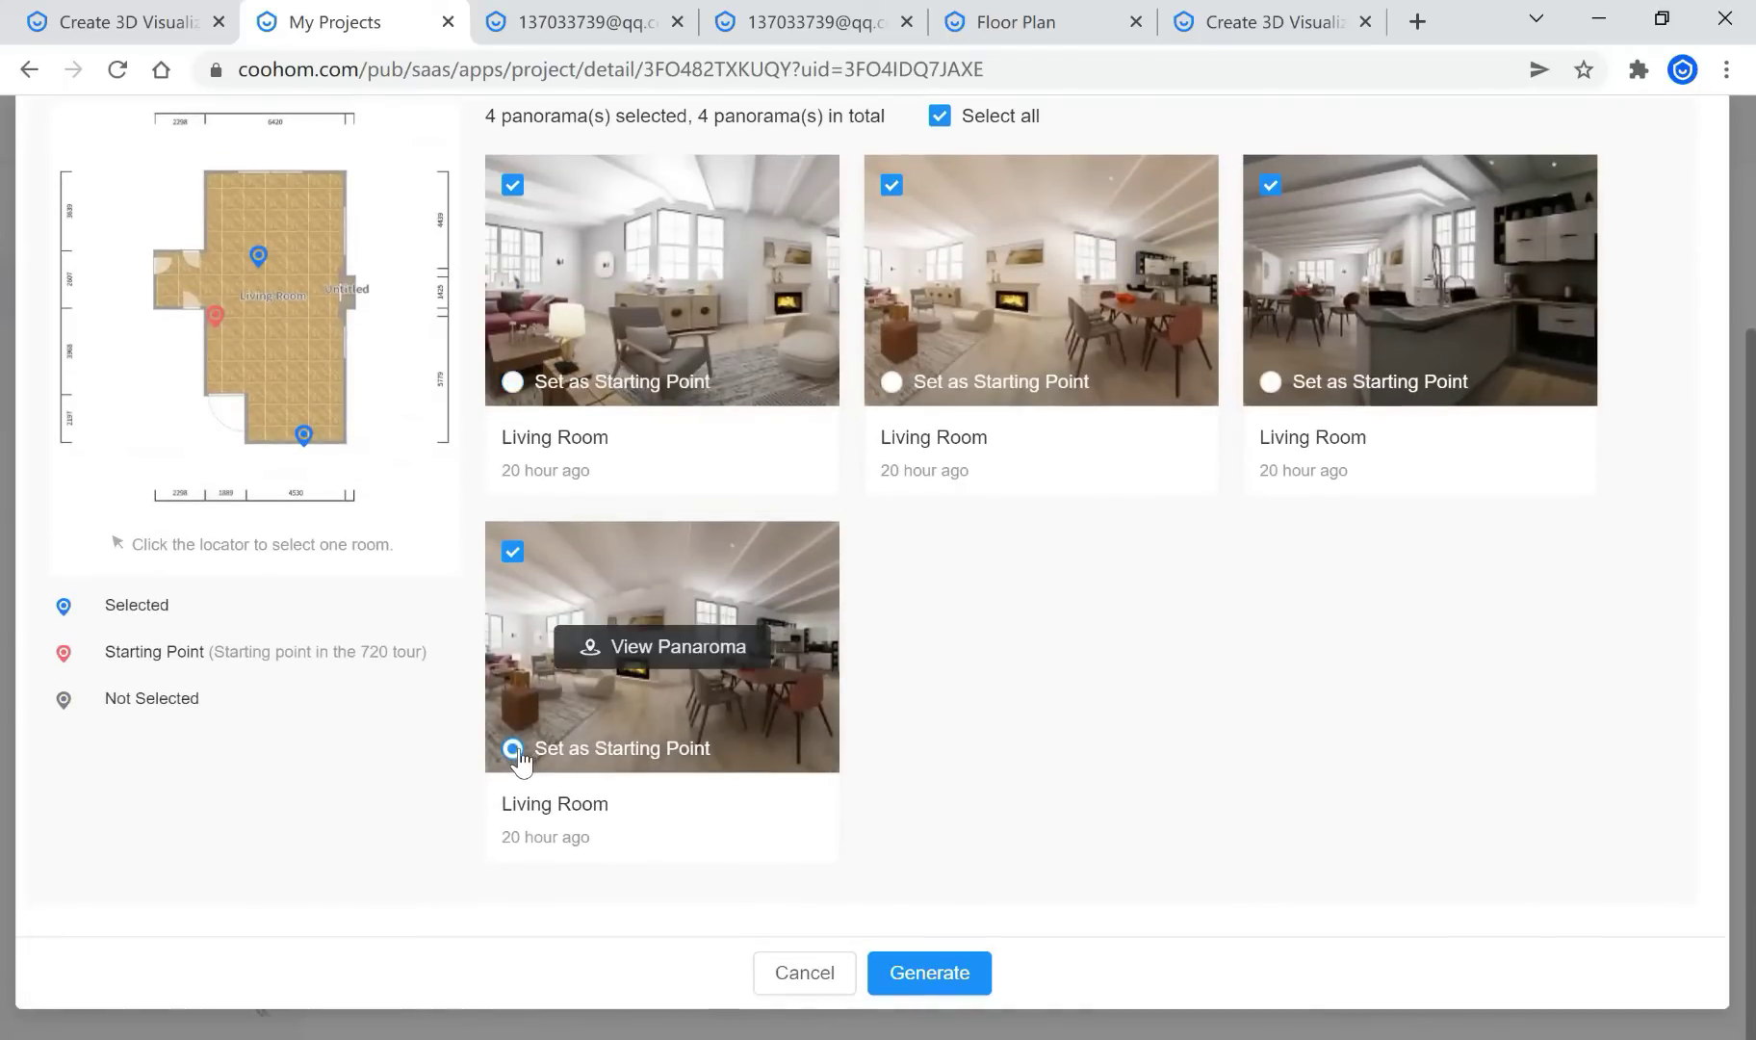
pyautogui.scroll(3, 1059, 674)
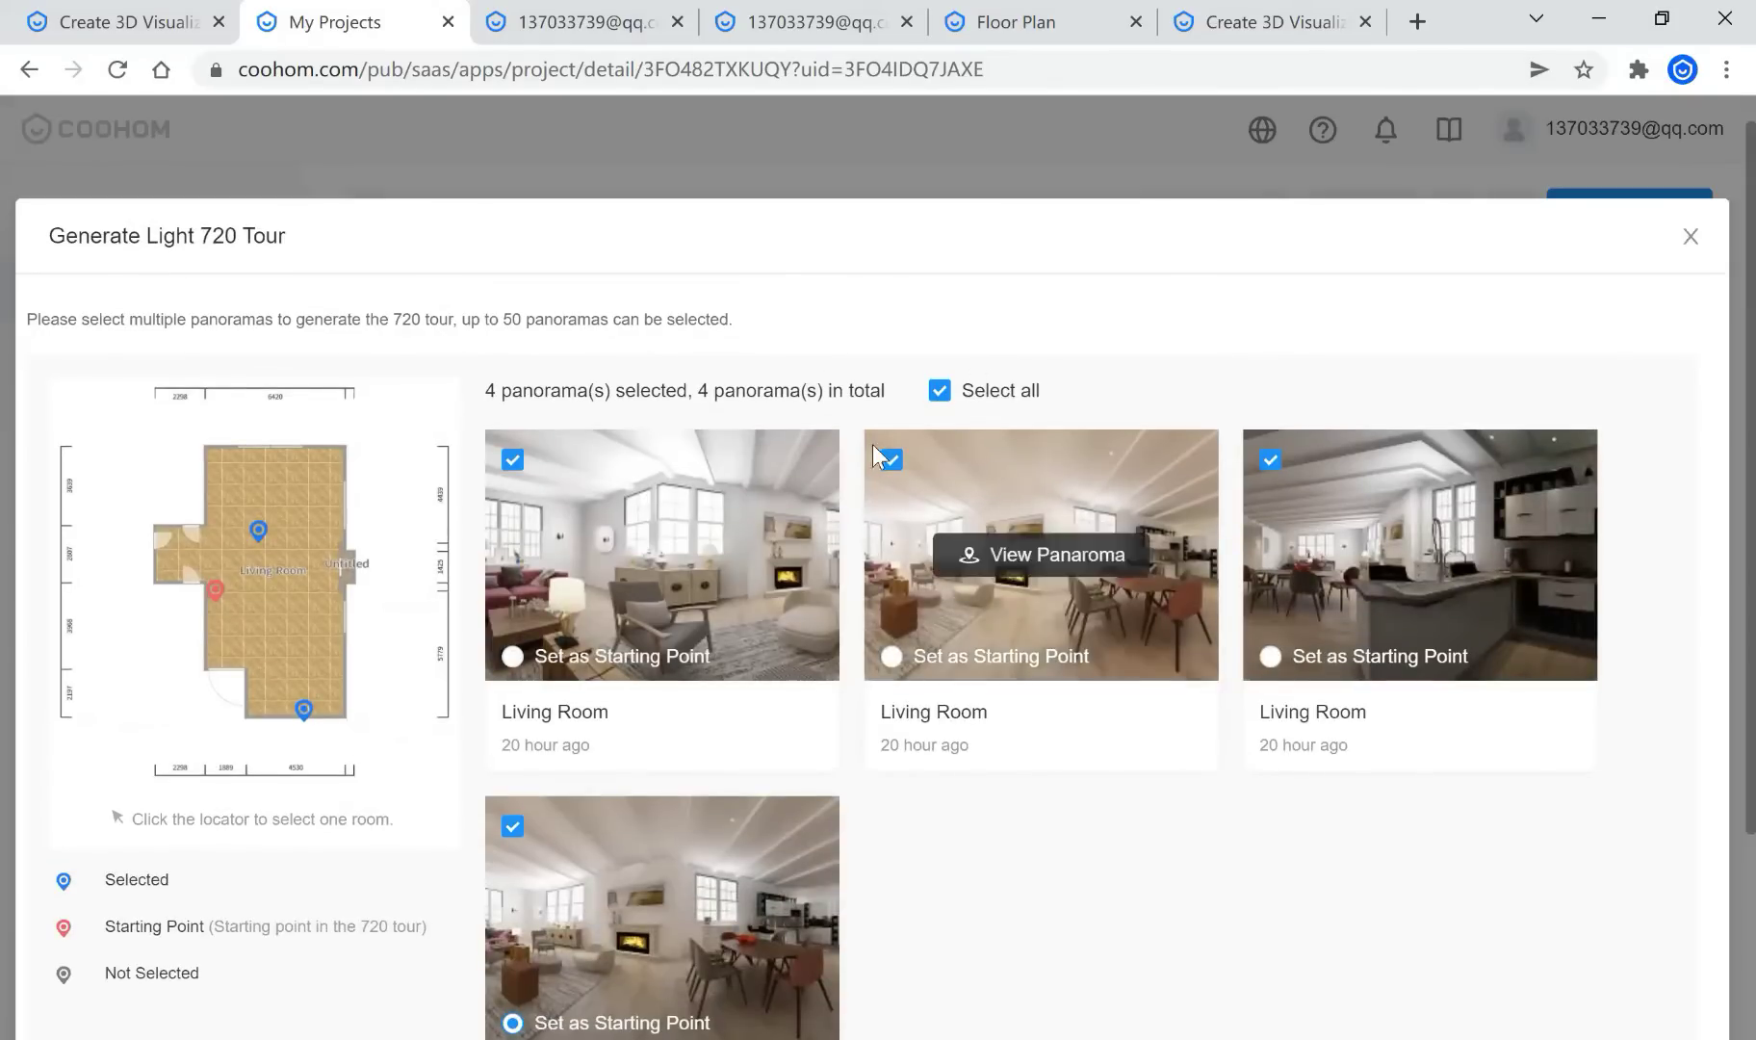
pyautogui.scroll(-3, 979, 771)
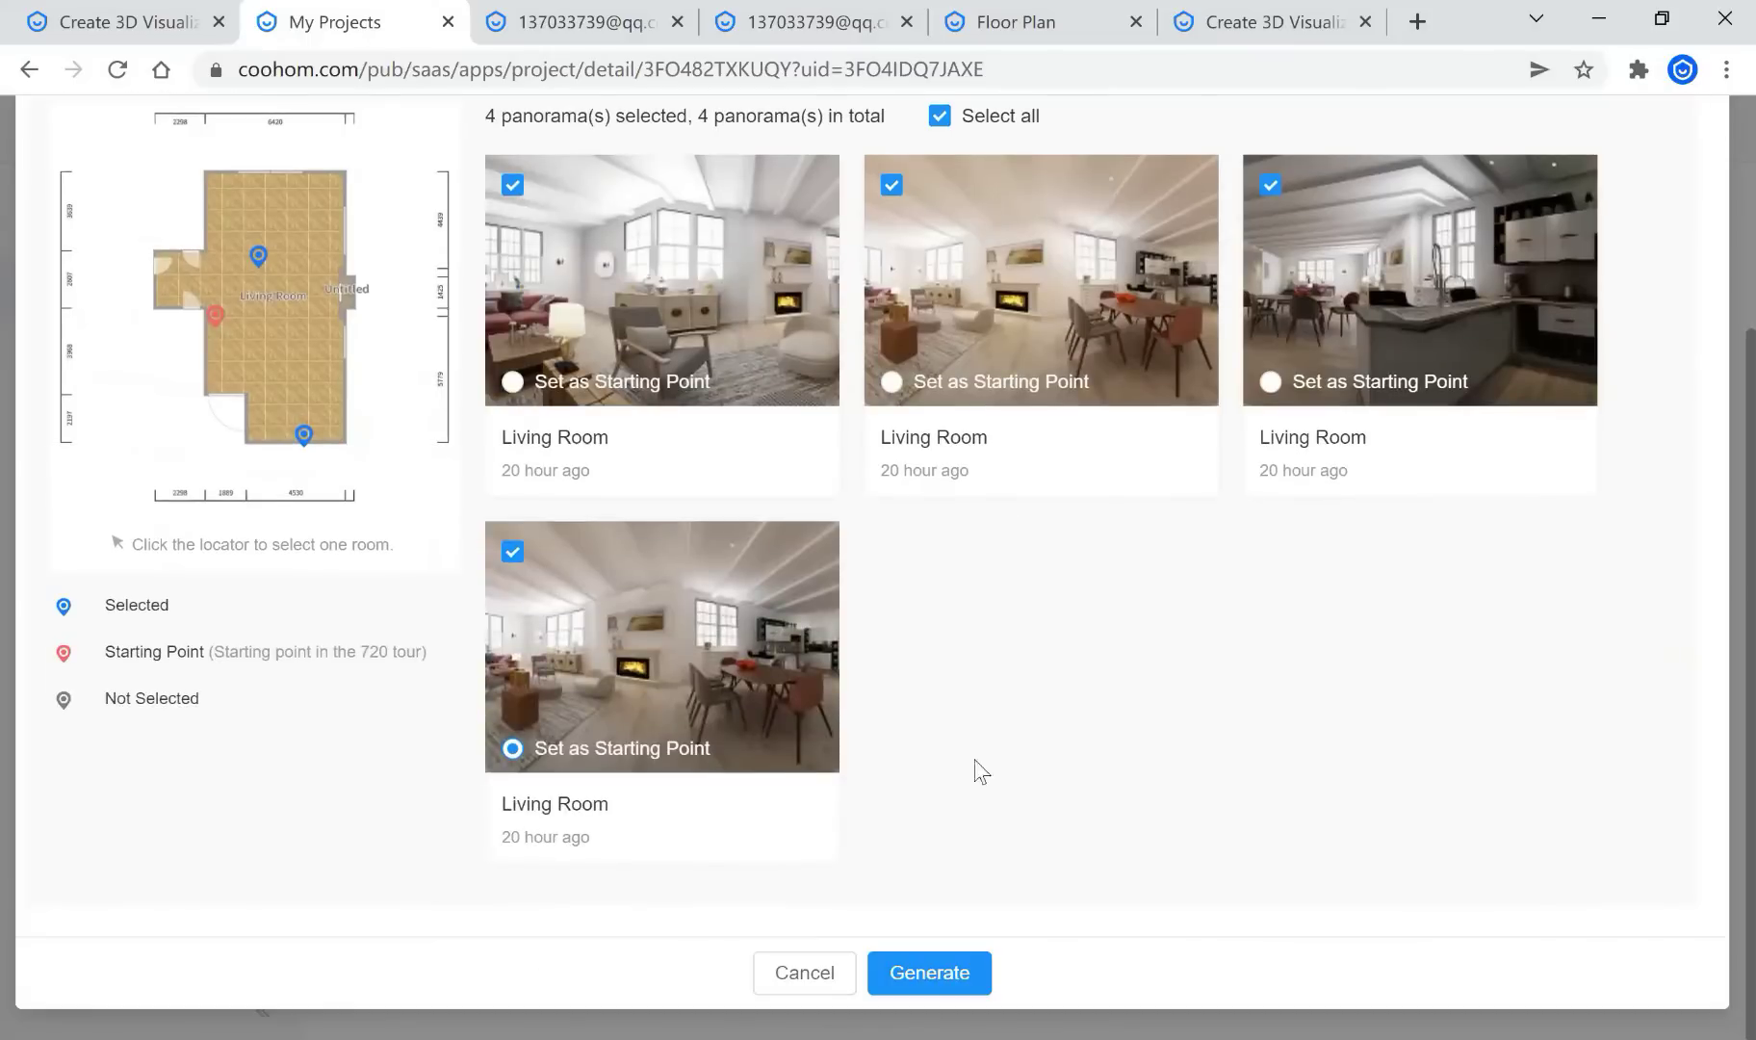
pyautogui.click(929, 977)
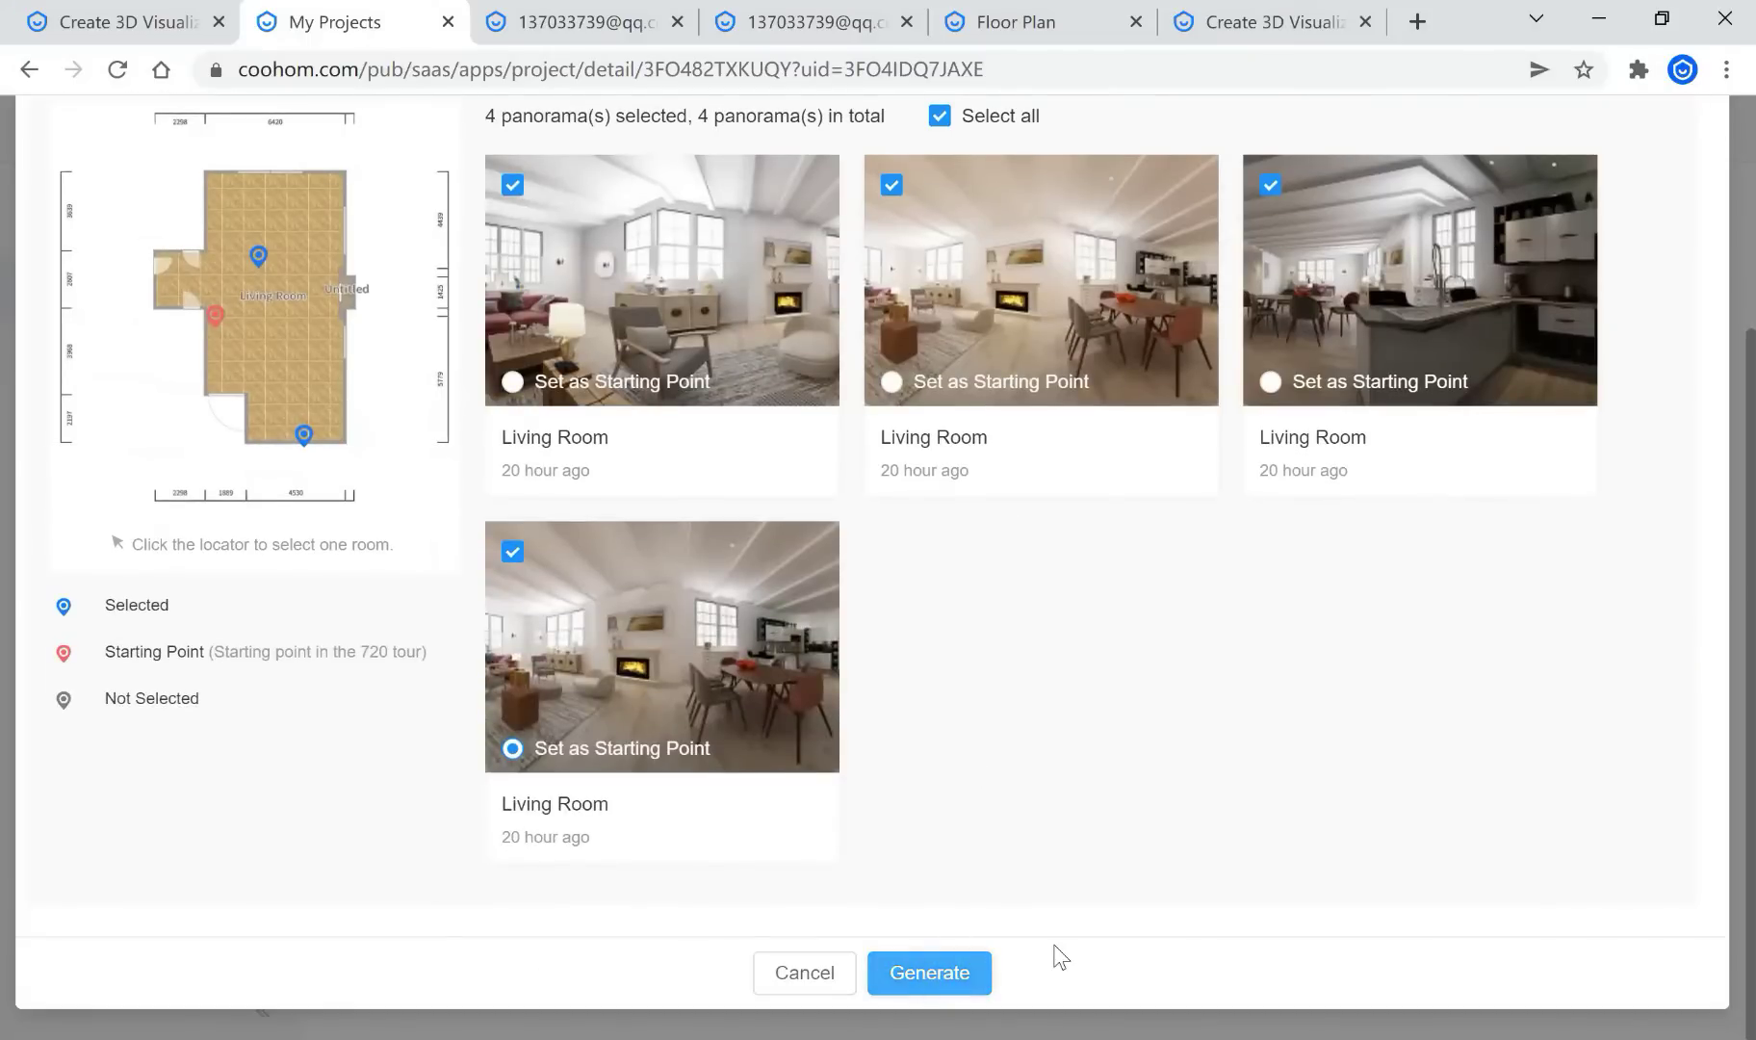
pyautogui.click(939, 966)
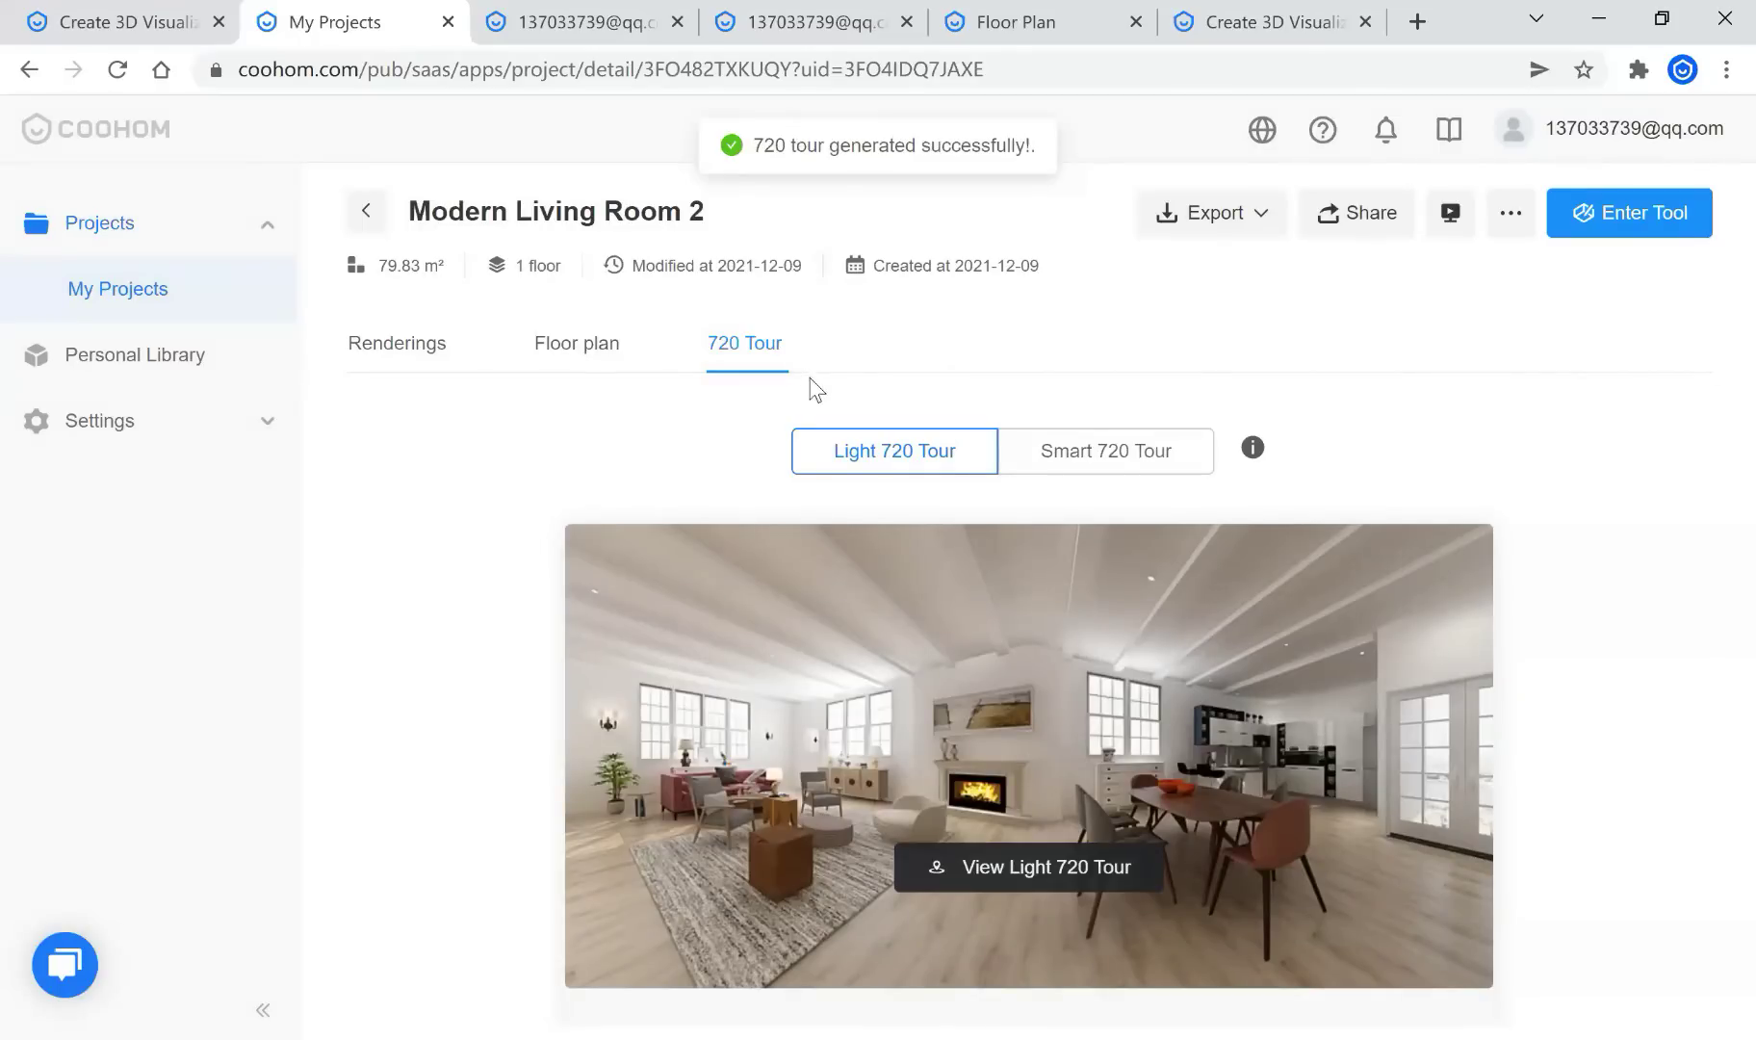
# Open the newly generated Light 720 tour and look around the lounge, dining area and kitchen viewpoint
pyautogui.moveTo(939, 596)
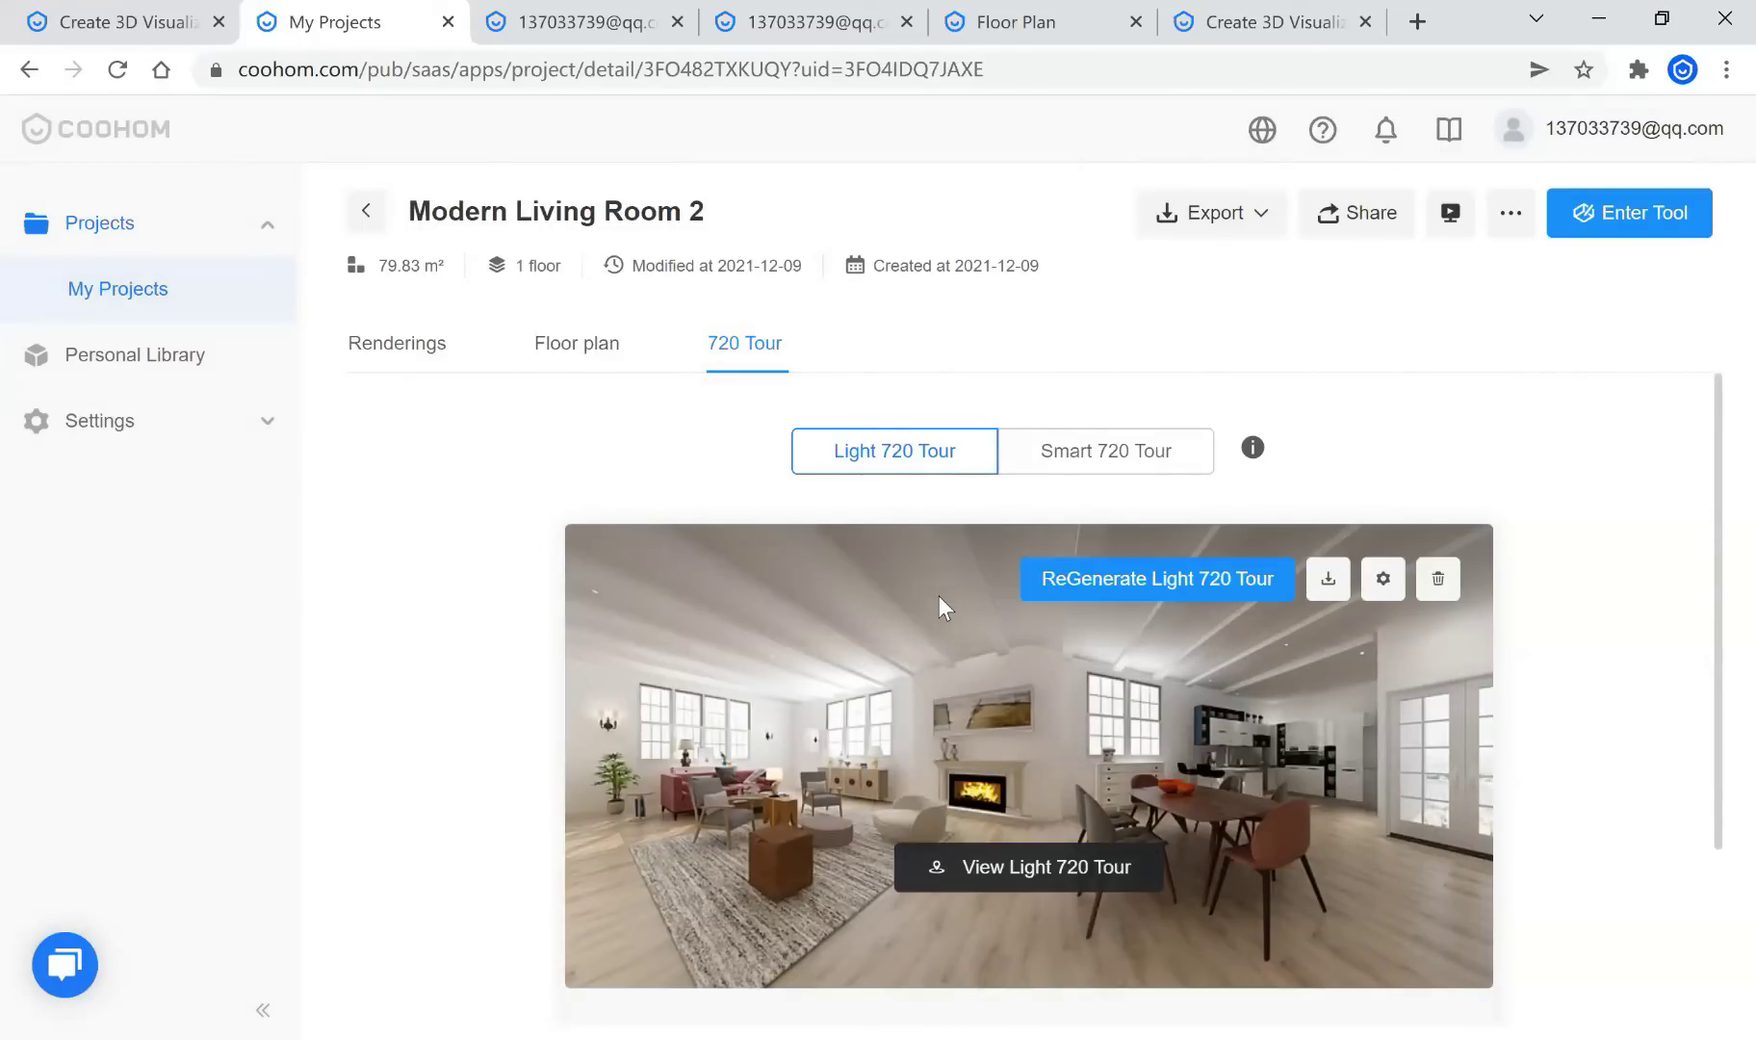
pyautogui.click(1050, 871)
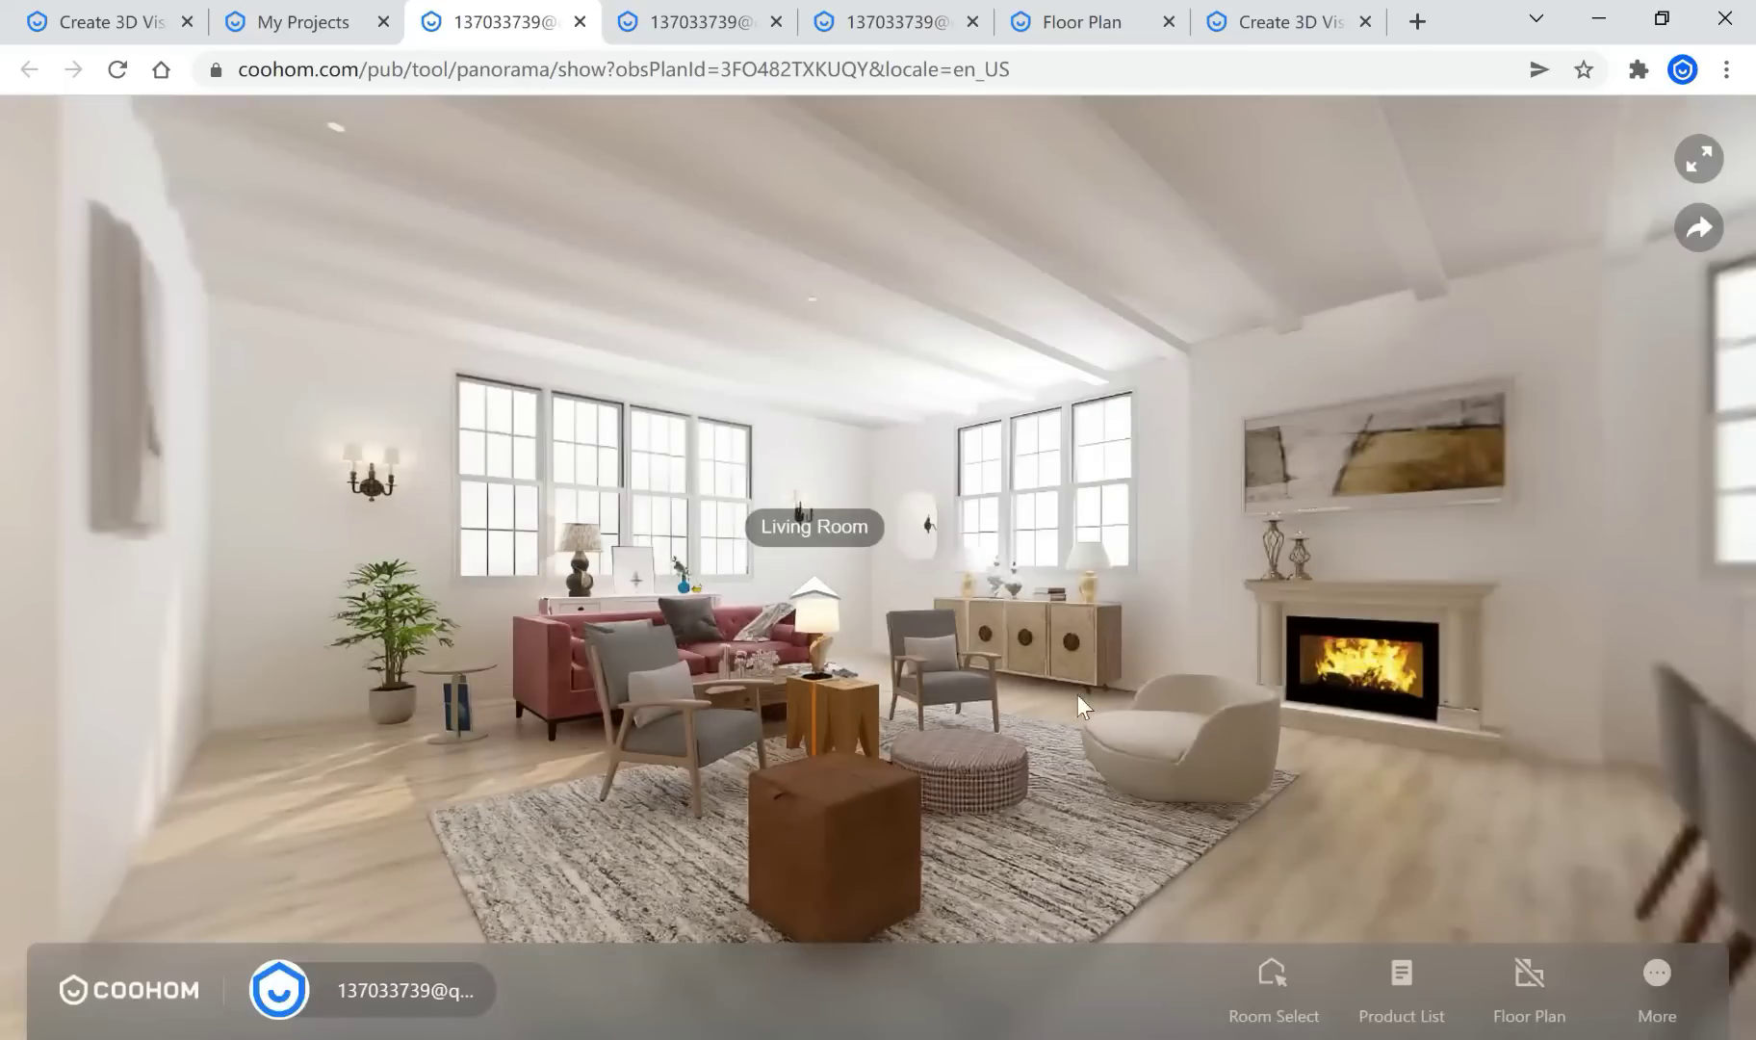
pyautogui.moveTo(1077, 694); pyautogui.dragTo(693, 533)
pyautogui.moveTo(576, 585); pyautogui.dragTo(918, 583)
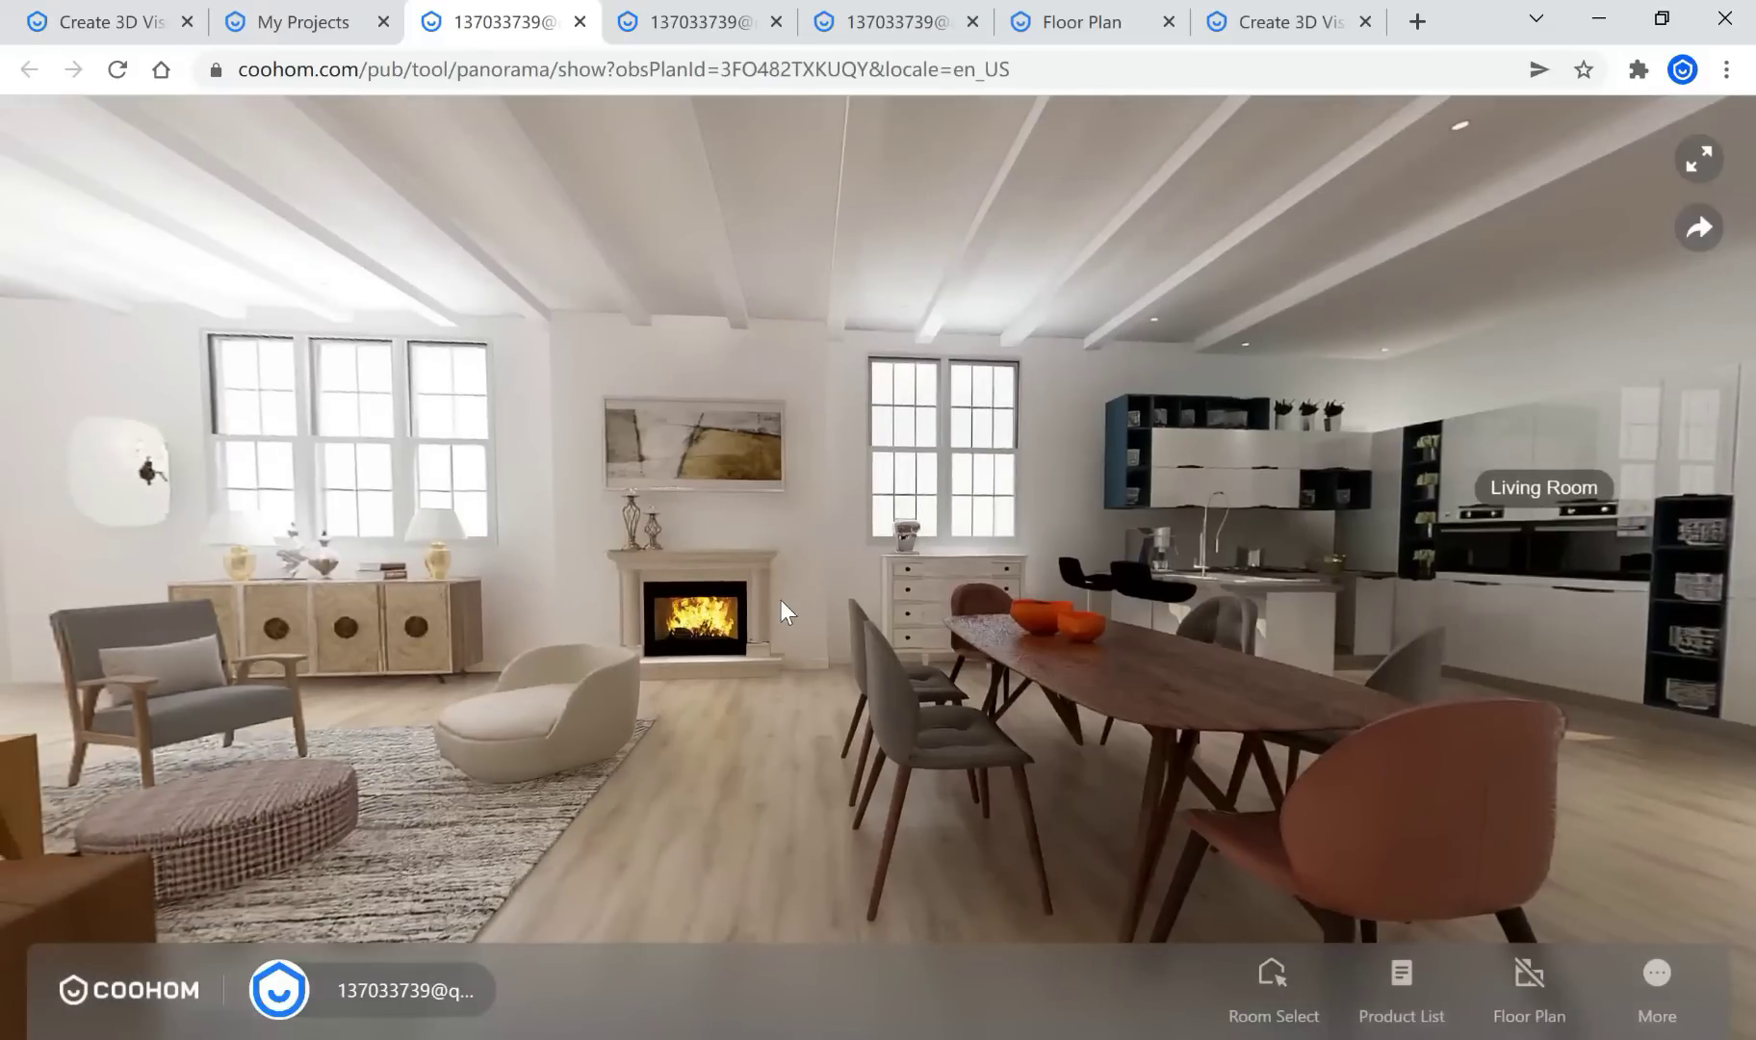
pyautogui.moveTo(753, 640); pyautogui.dragTo(1166, 632)
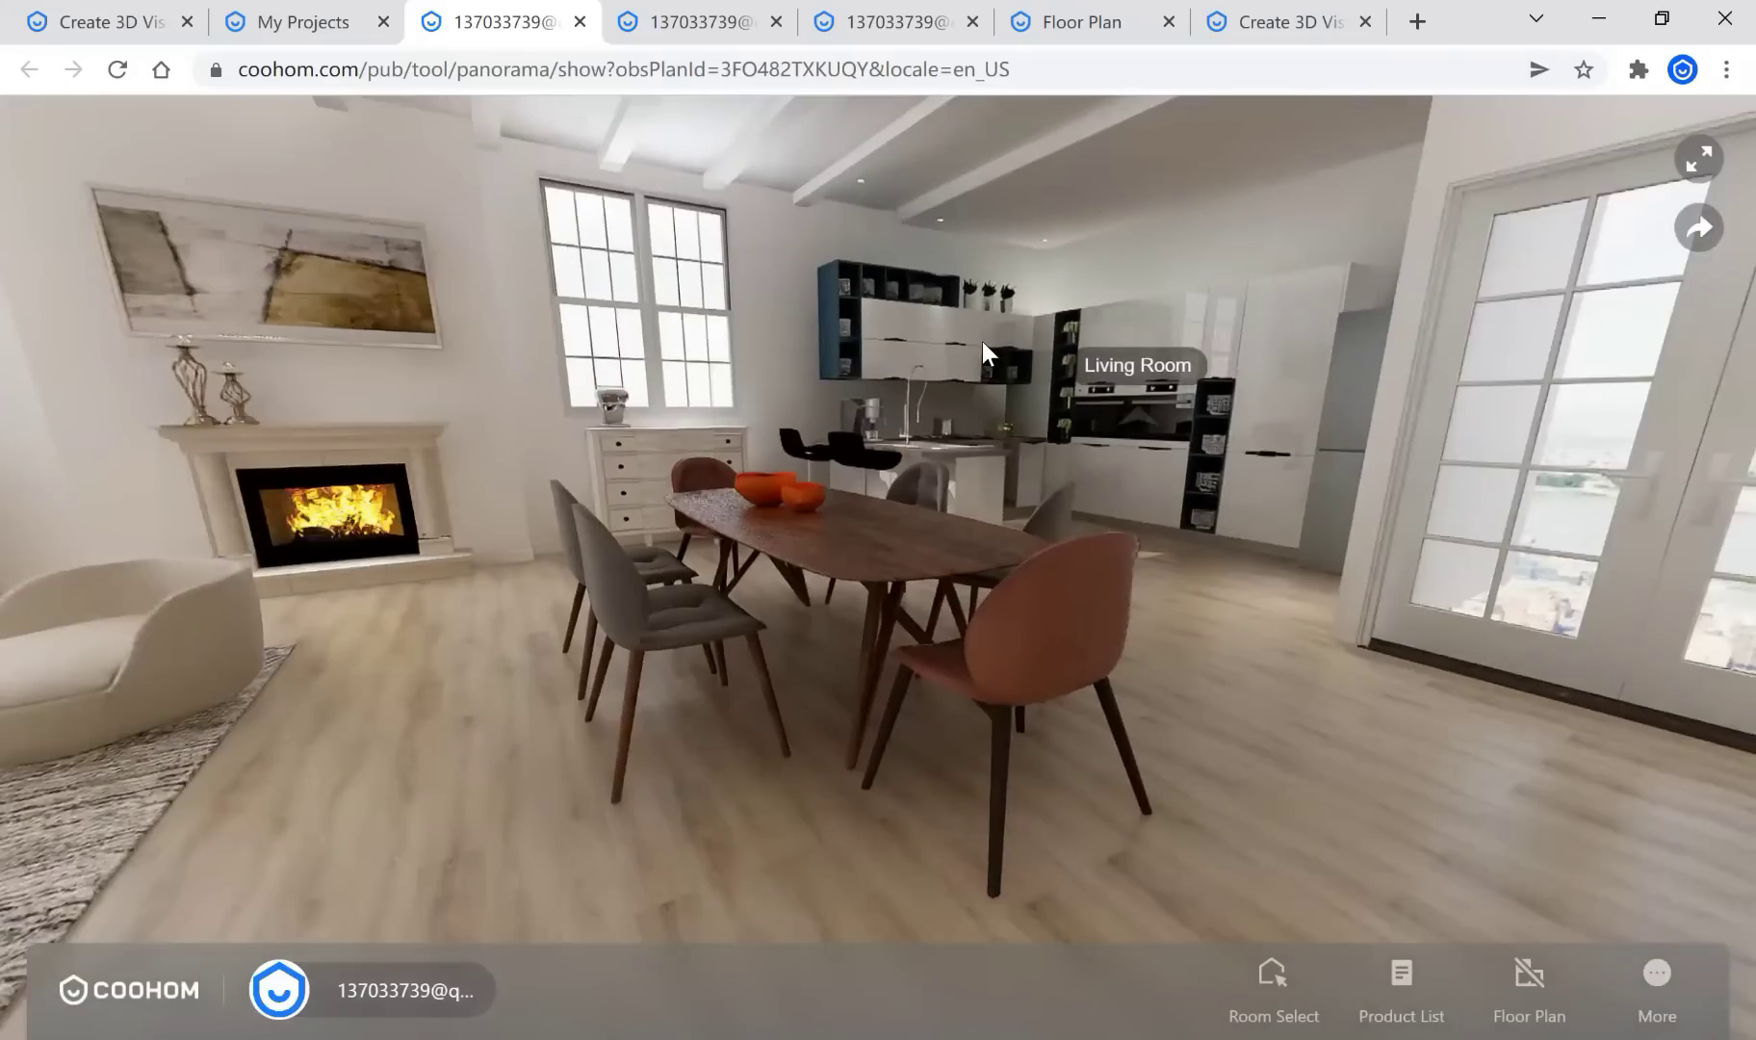
pyautogui.click(982, 340)
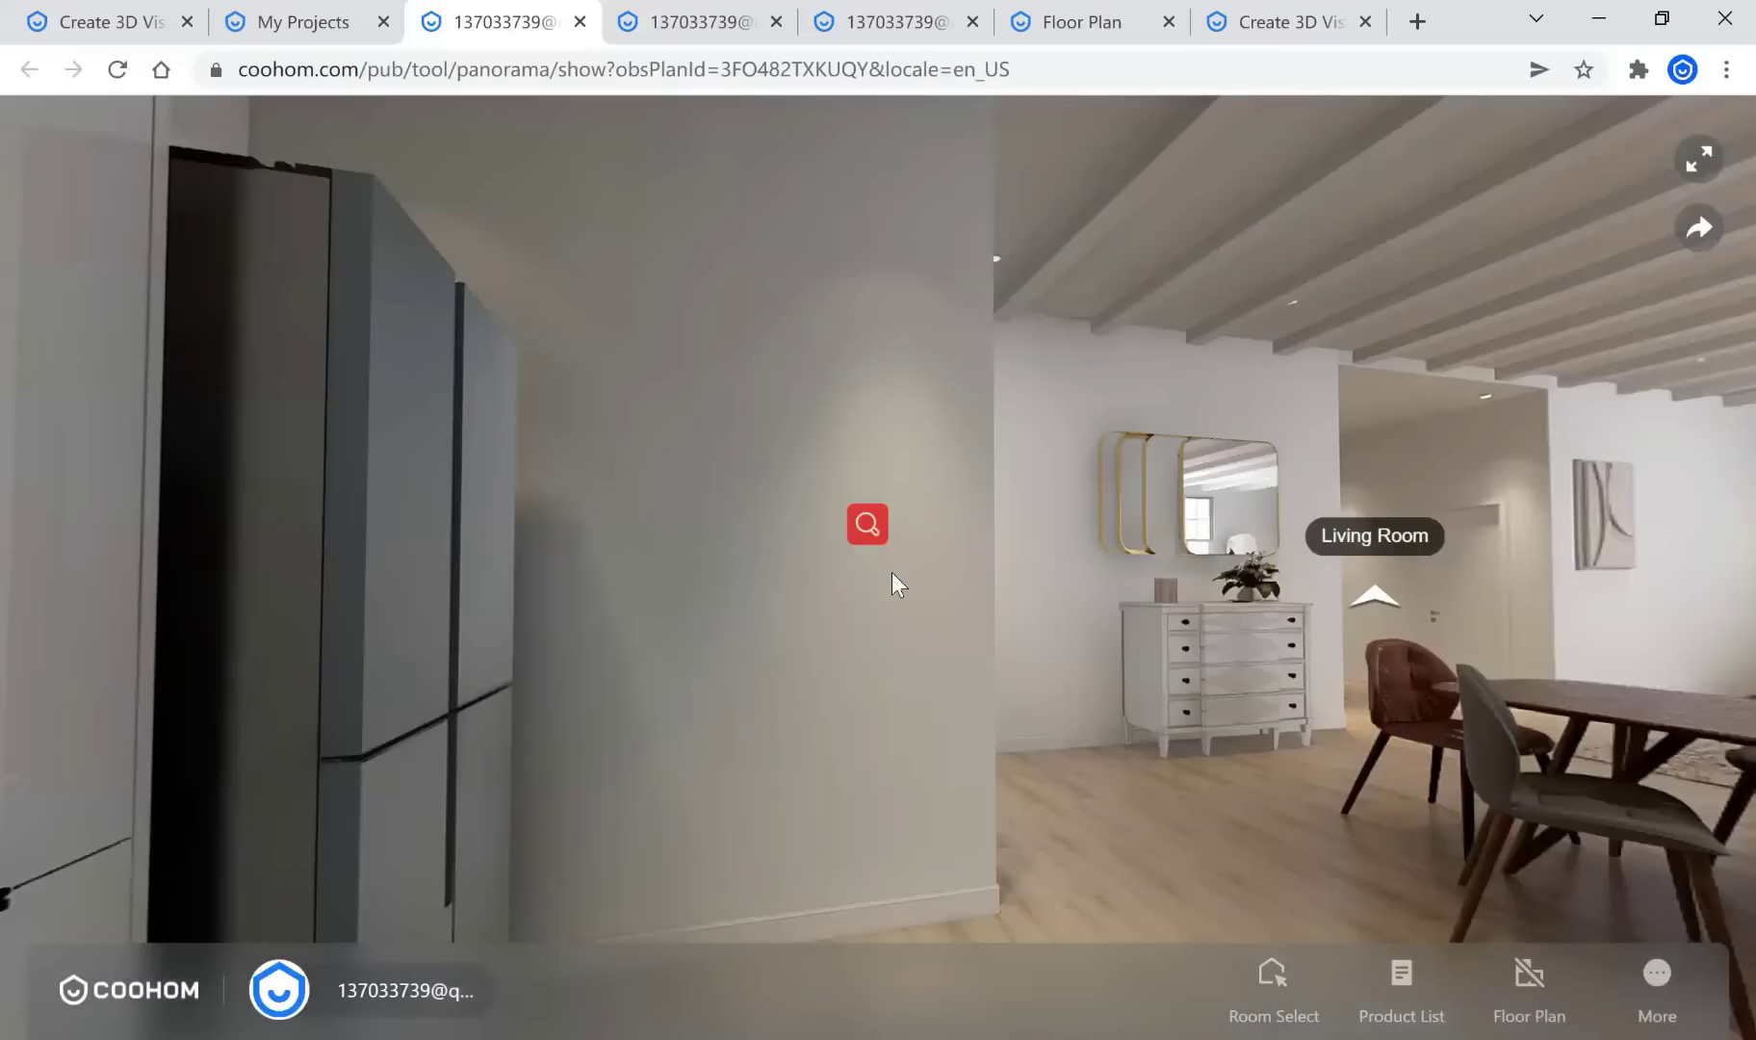
pyautogui.moveTo(898, 580); pyautogui.dragTo(619, 580)
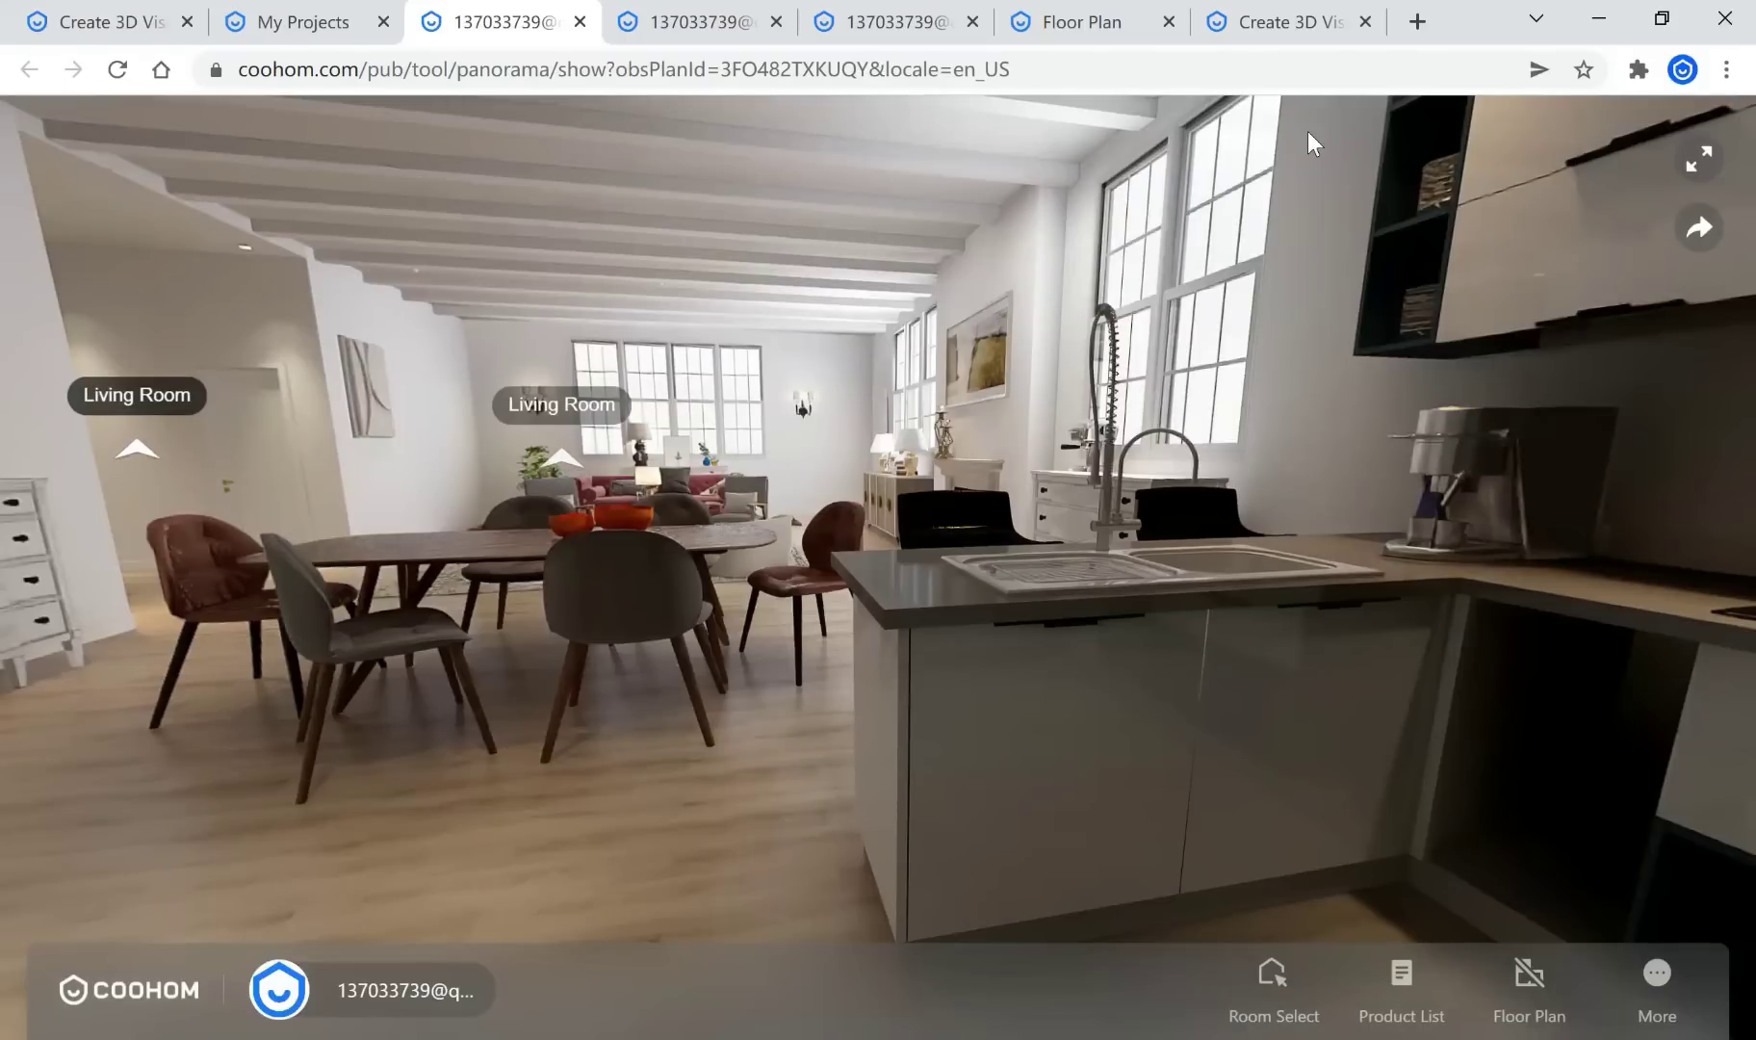
# Return to the project page, and from there switch to the open floor plan design
pyautogui.click(317, 34)
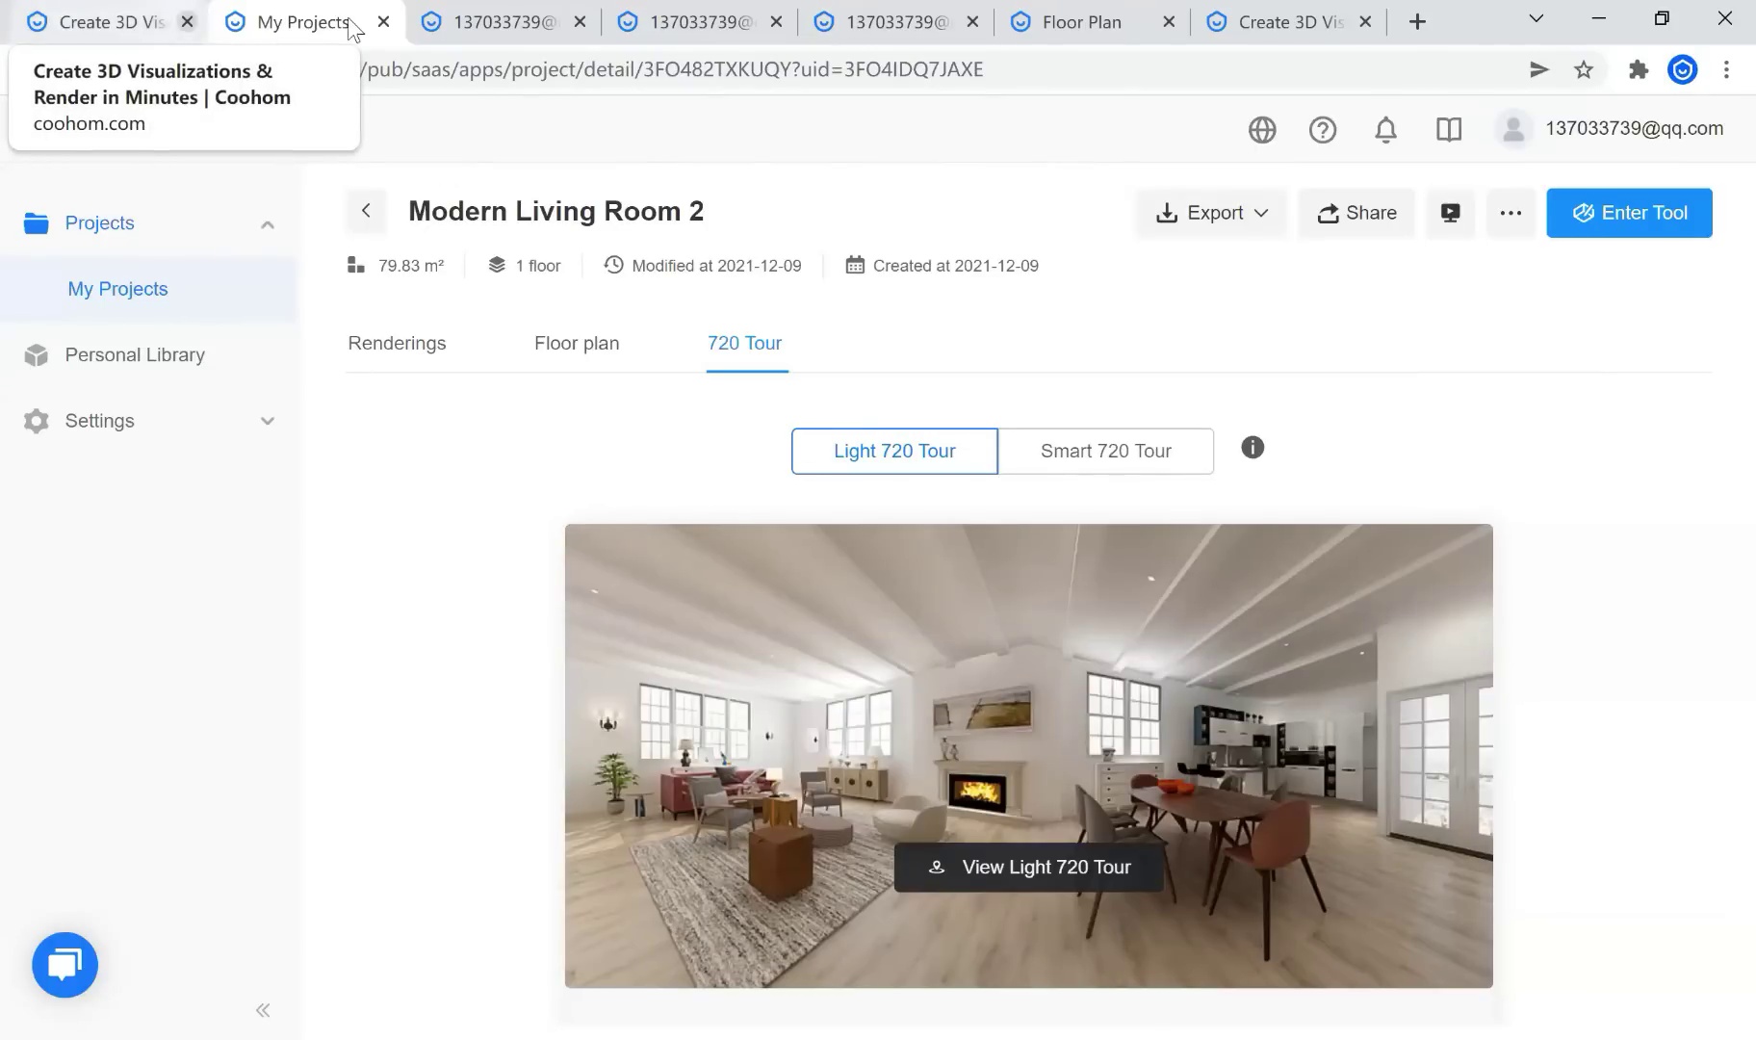
pyautogui.click(947, 28)
pyautogui.click(1065, 21)
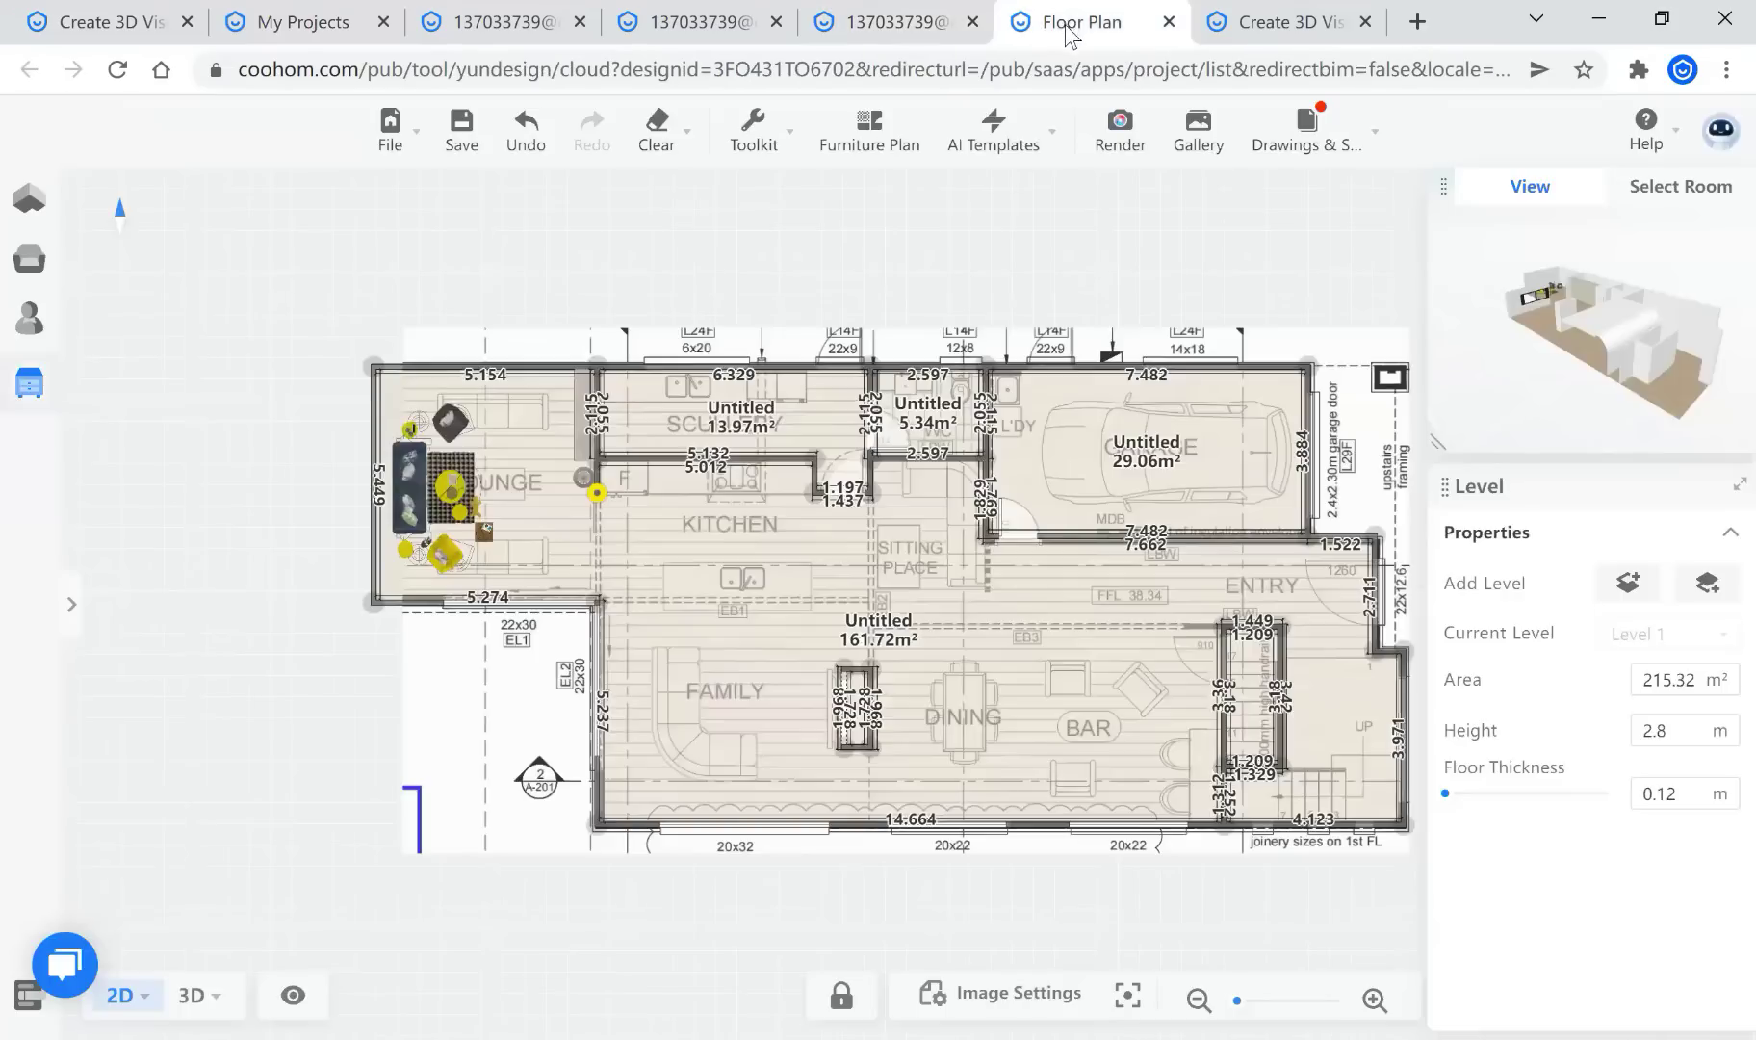
pyautogui.click(1215, 29)
pyautogui.click(1058, 29)
pyautogui.moveTo(994, 130)
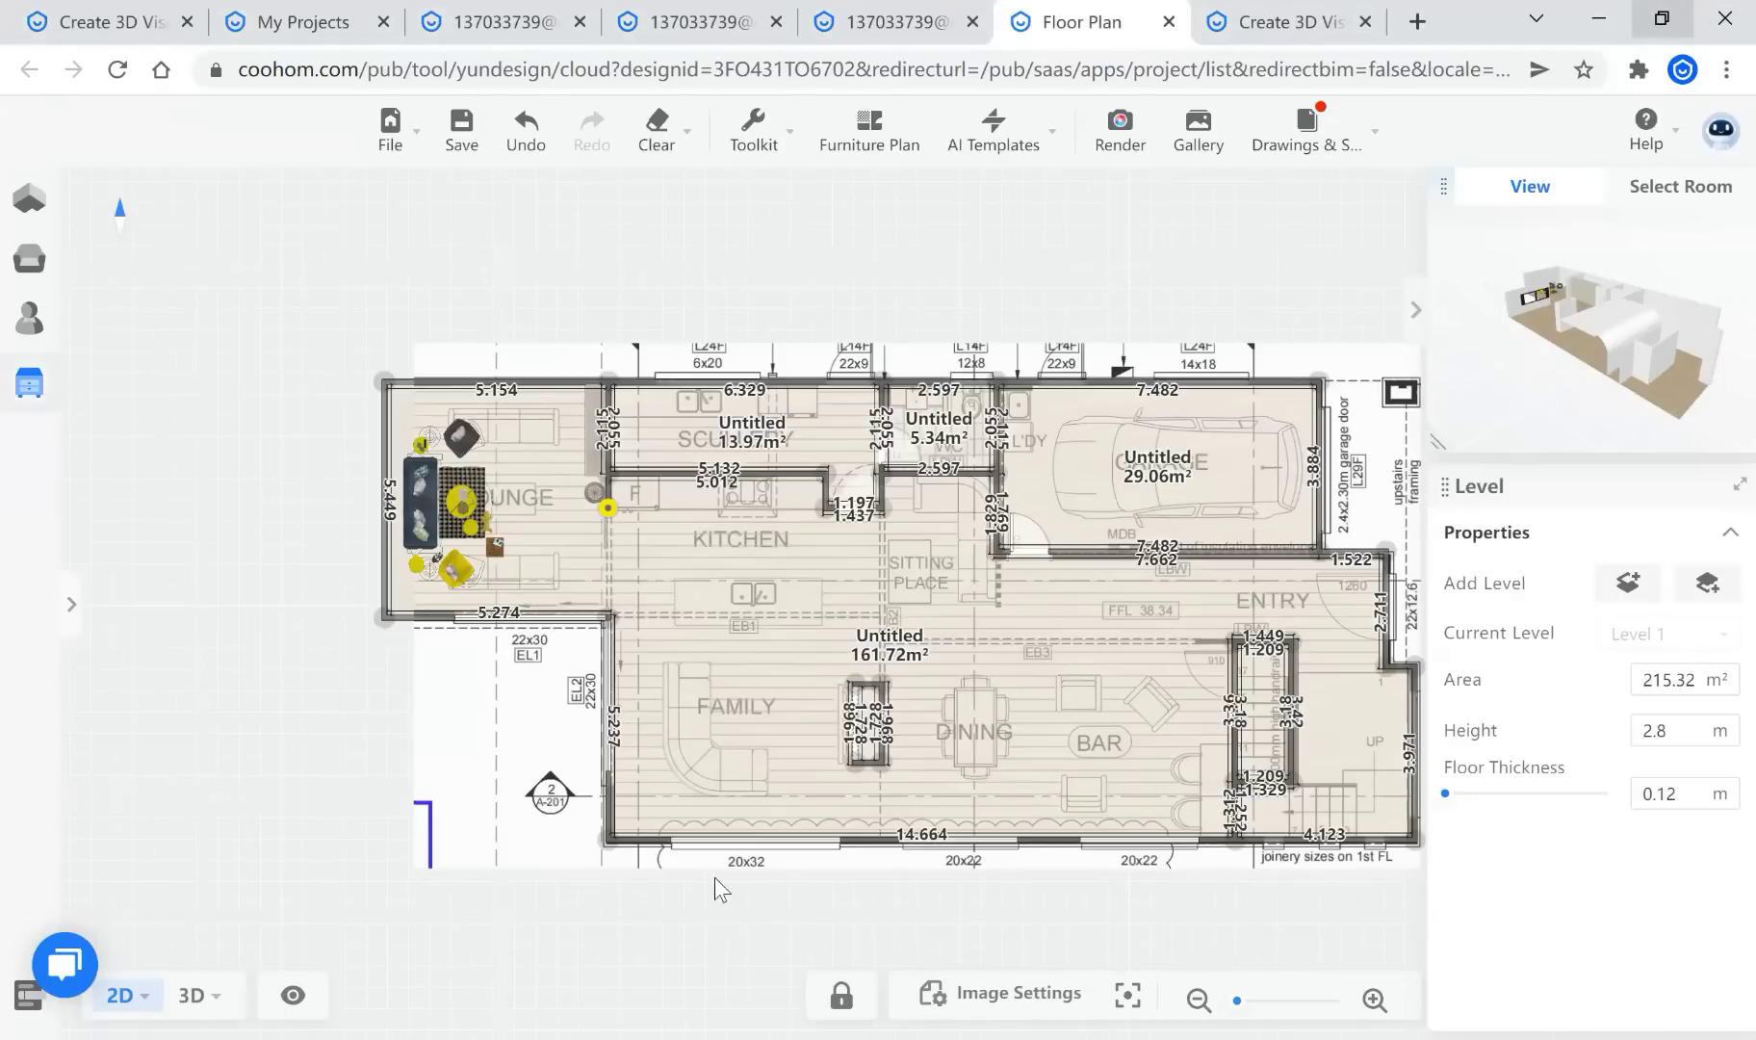
# Open a new blank browser tab and maximize the browser window
pyautogui.click(1662, 19)
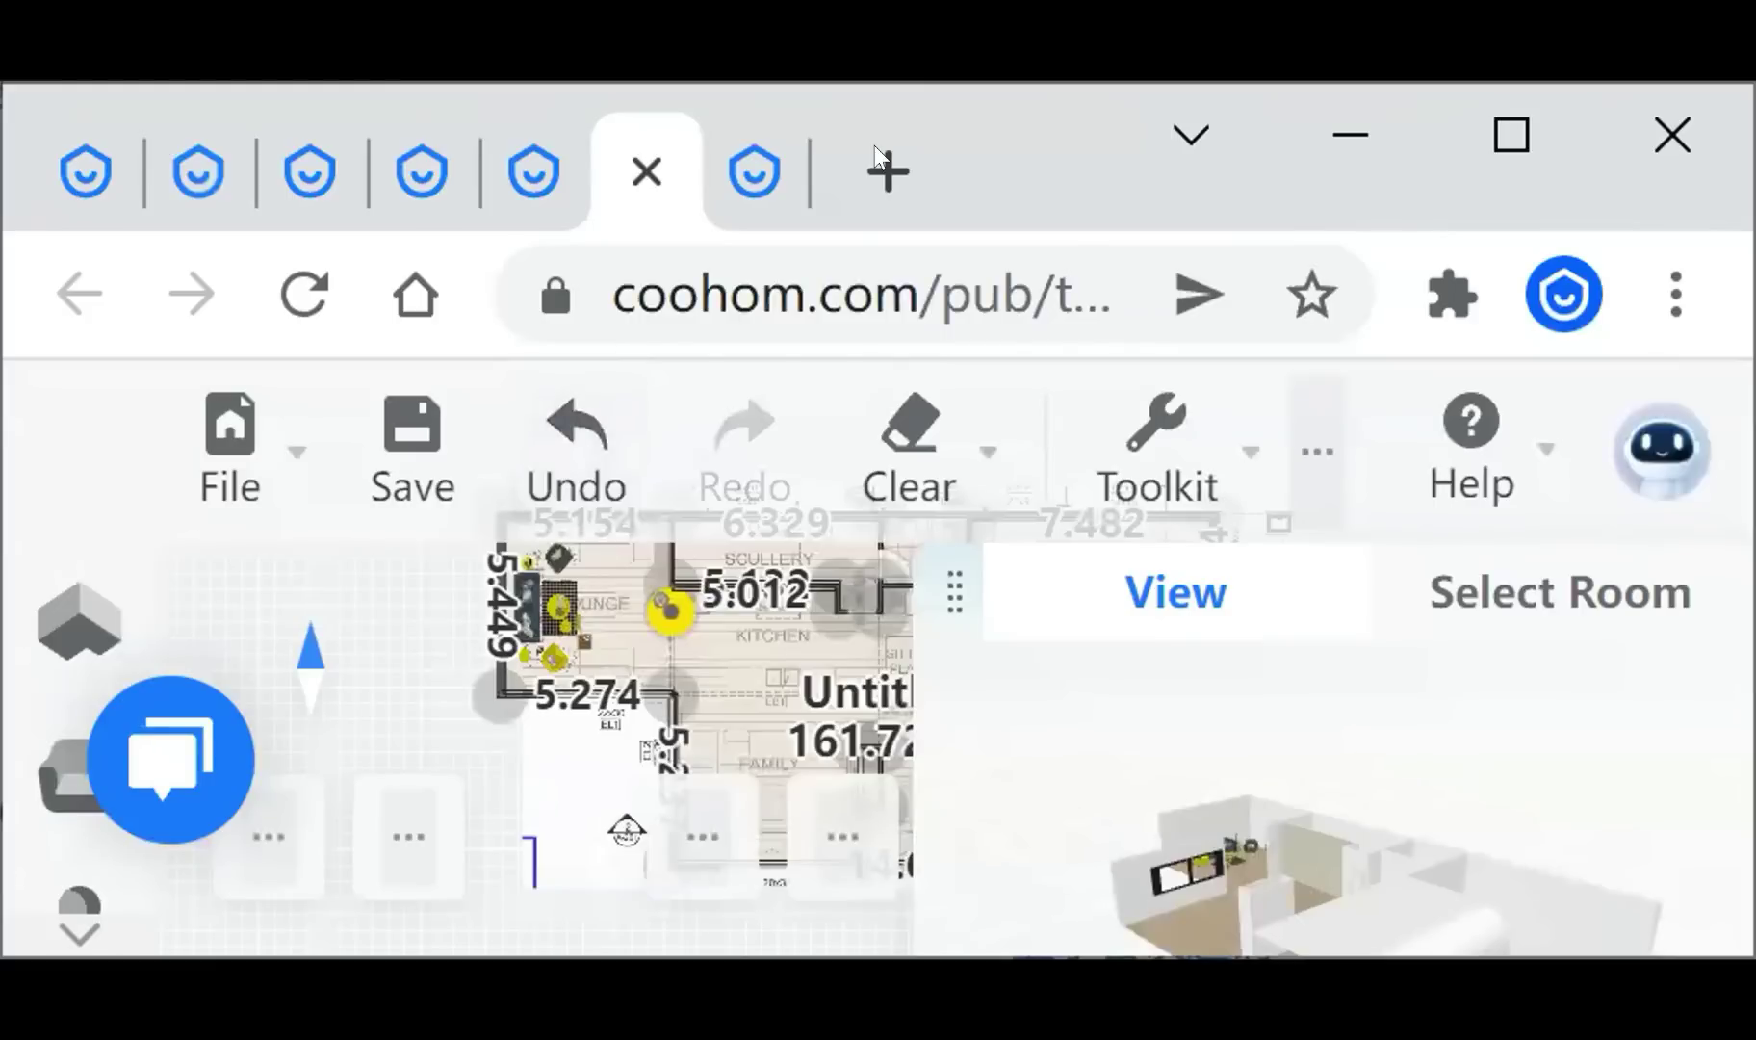
pyautogui.click(888, 172)
pyautogui.click(1512, 135)
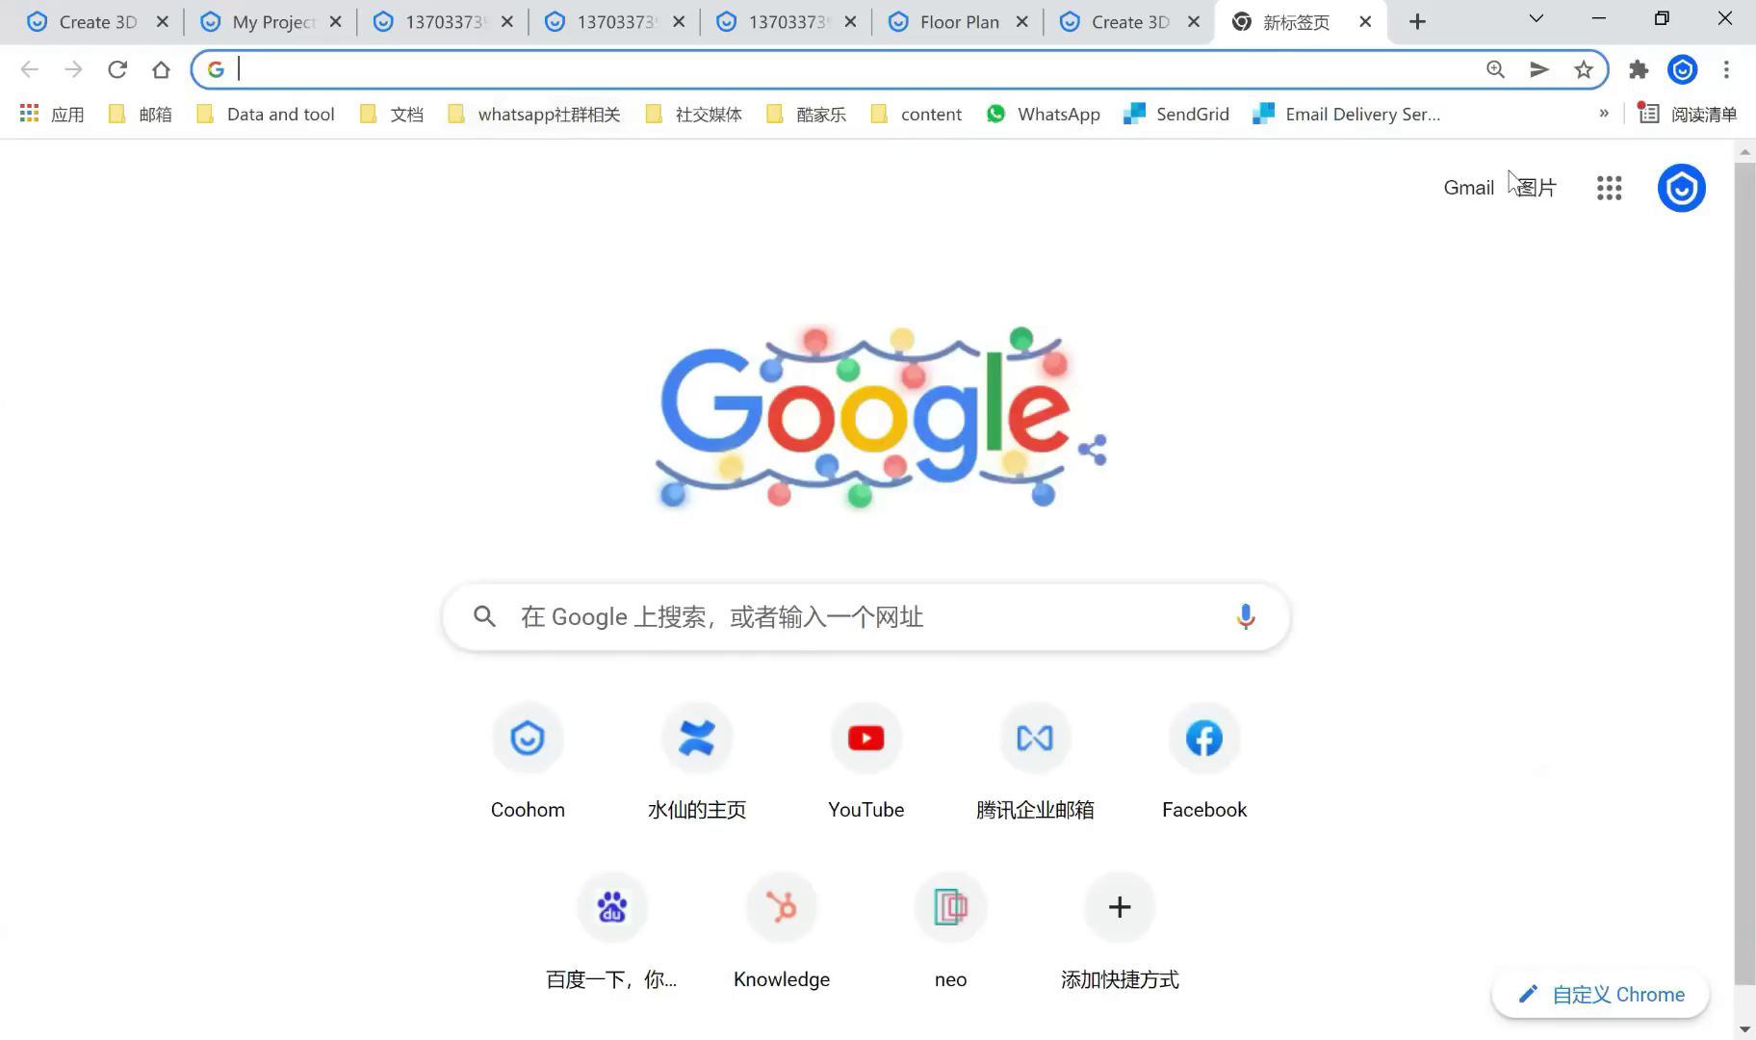
# Open YouTube, go to the signed-in account's Coohom channel and show its uploaded videos
pyautogui.click(840, 77)
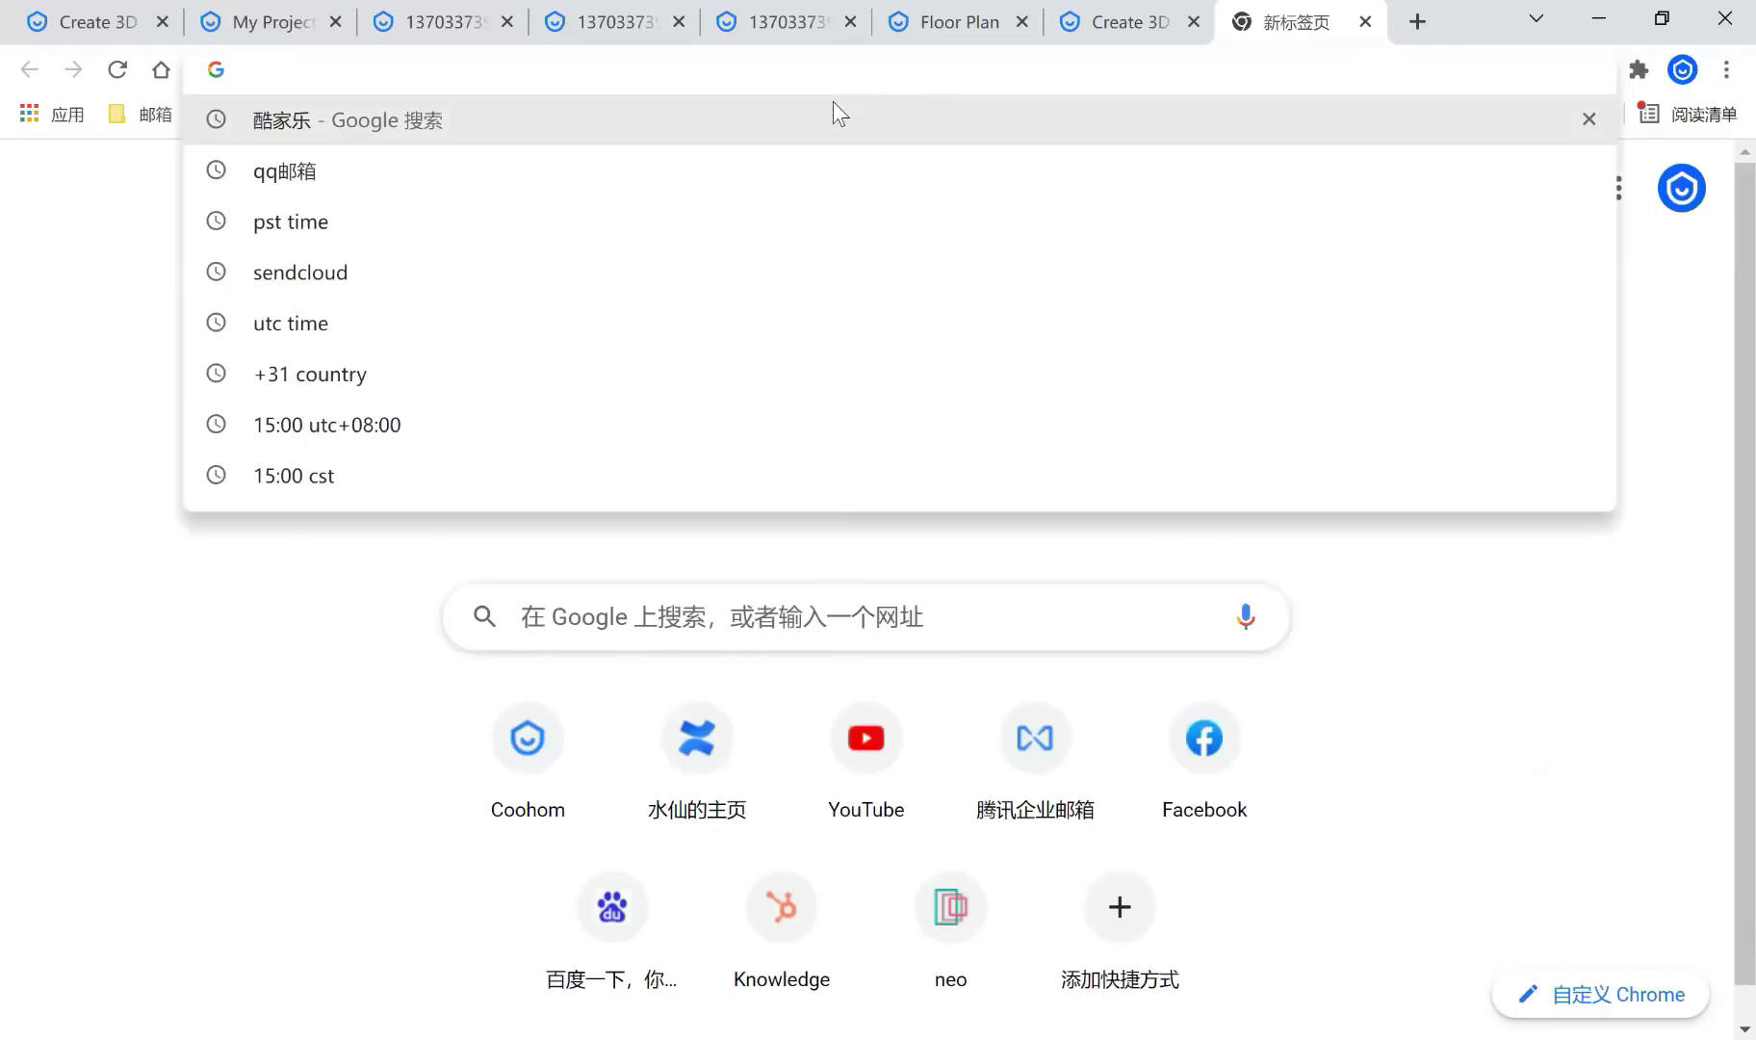
pyautogui.click(856, 809)
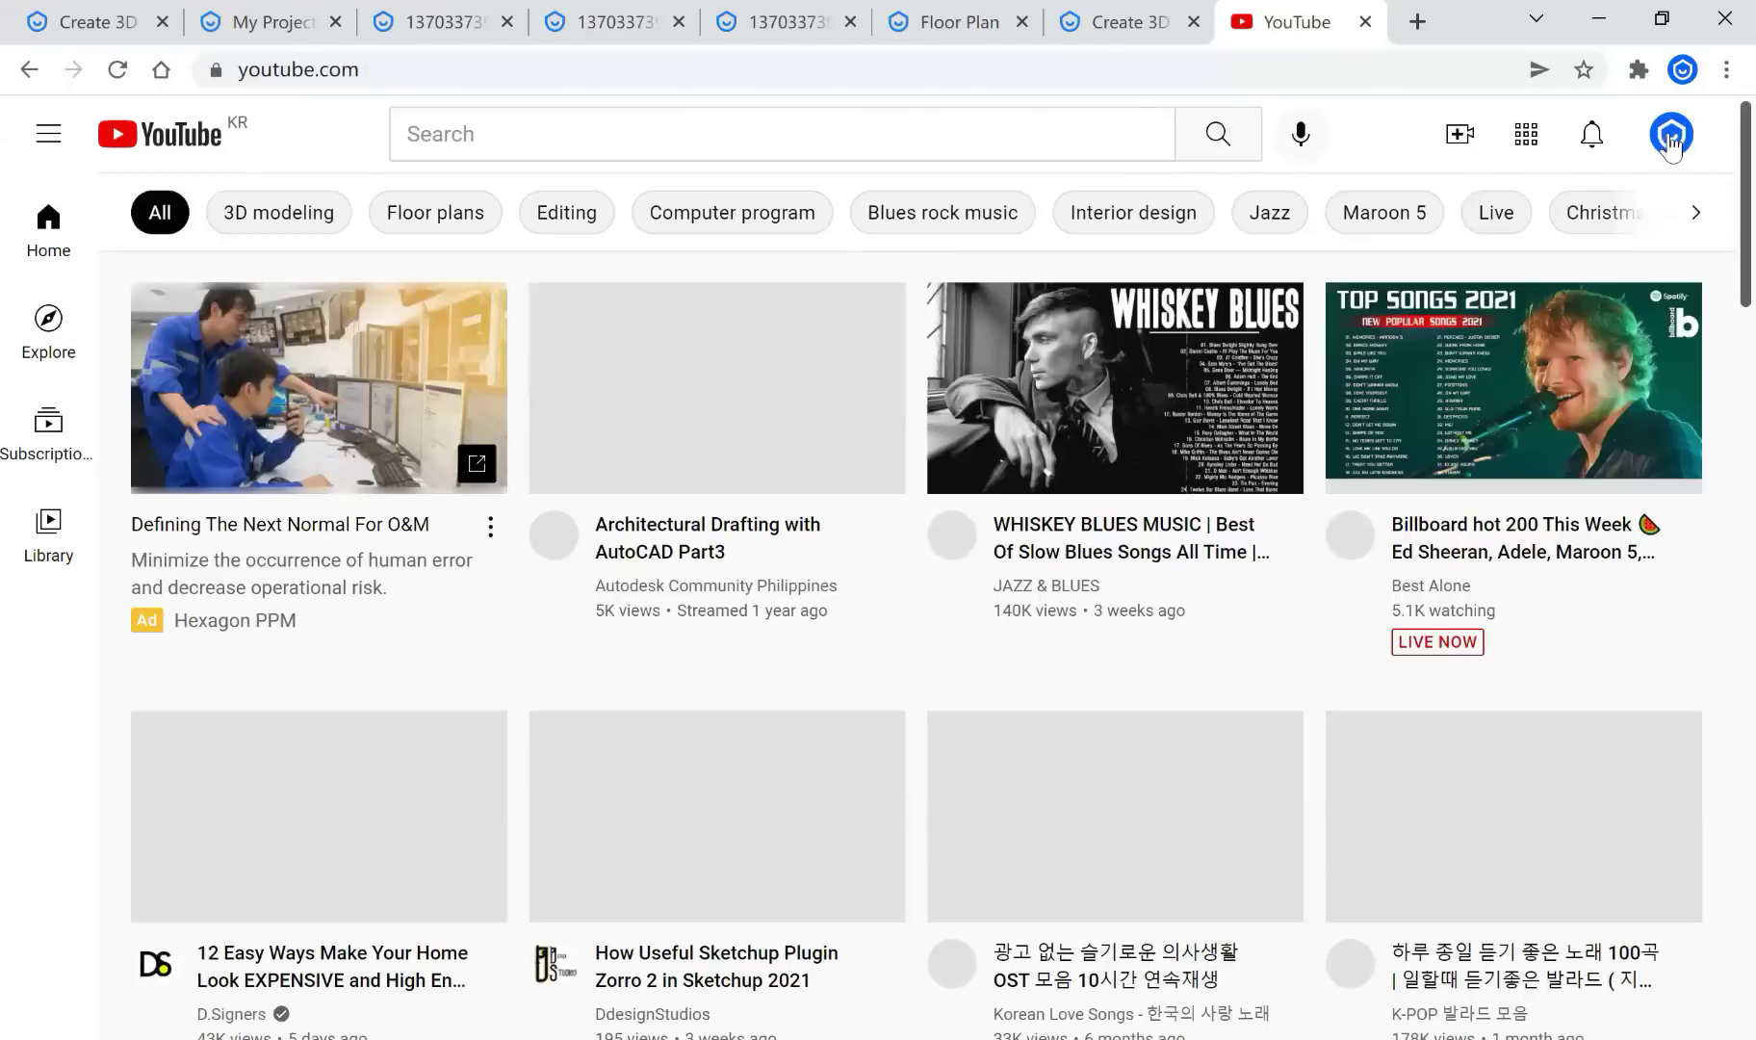
pyautogui.click(1672, 137)
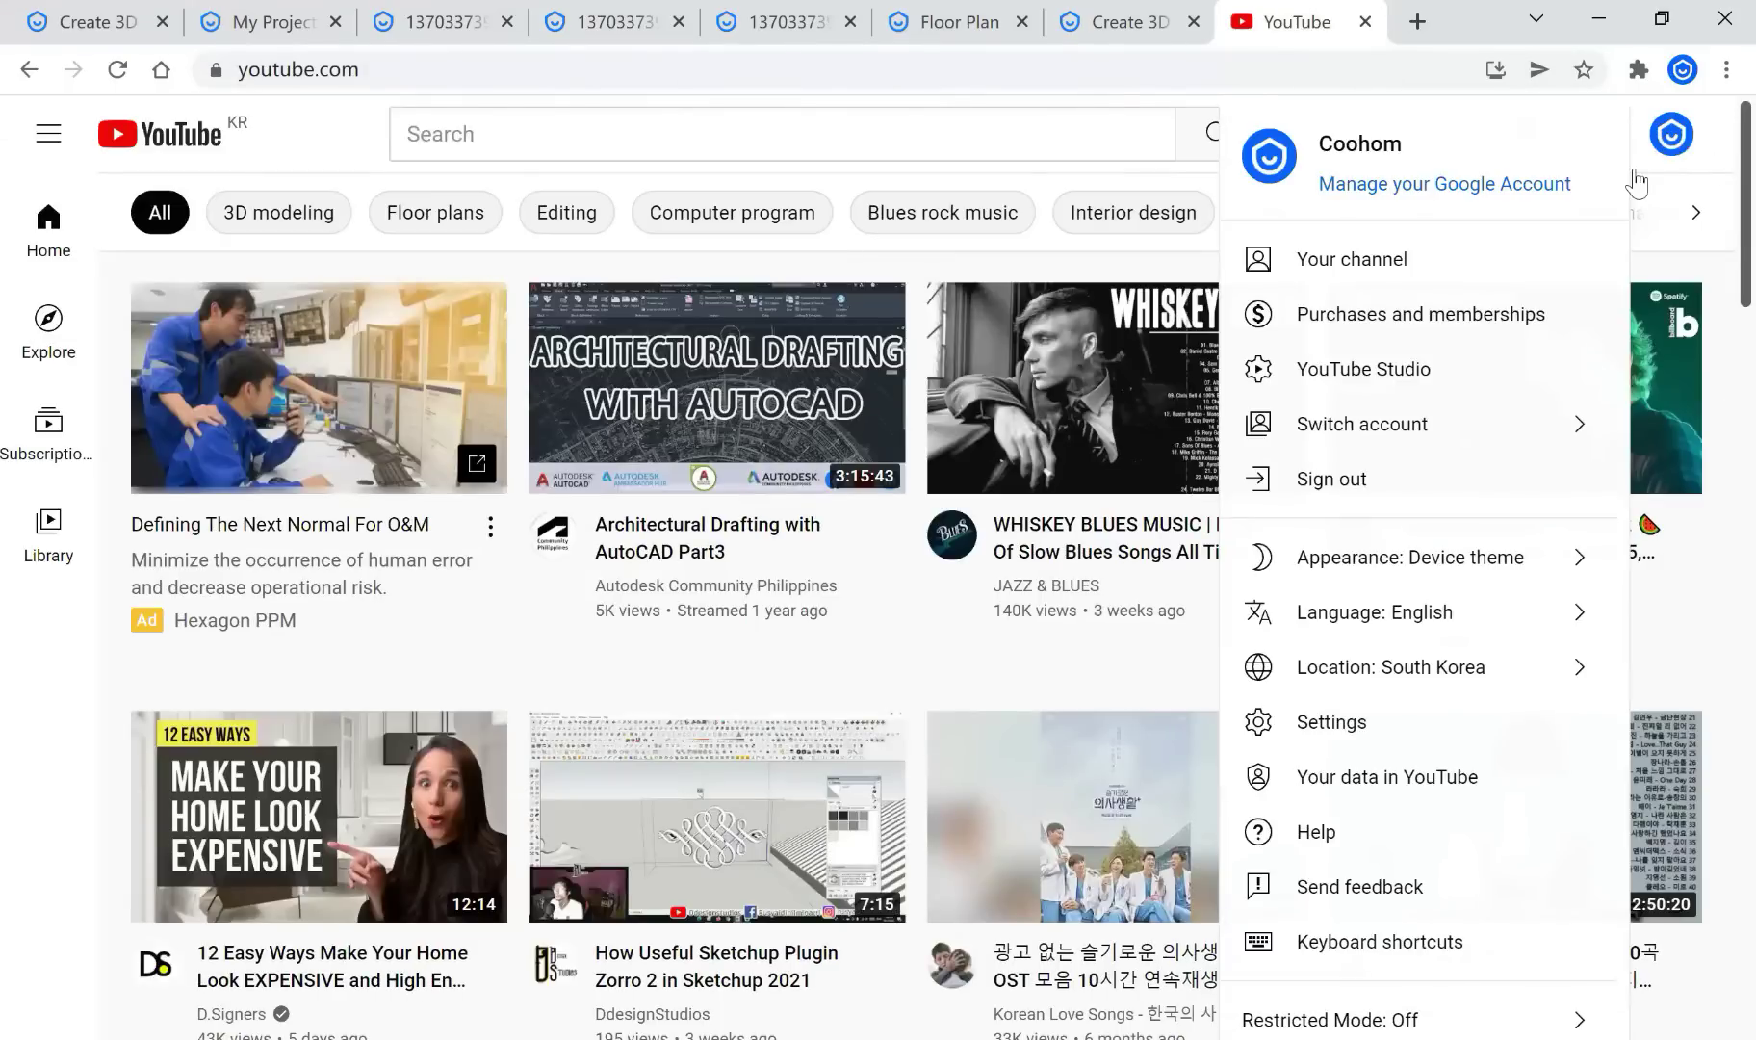
pyautogui.click(1391, 258)
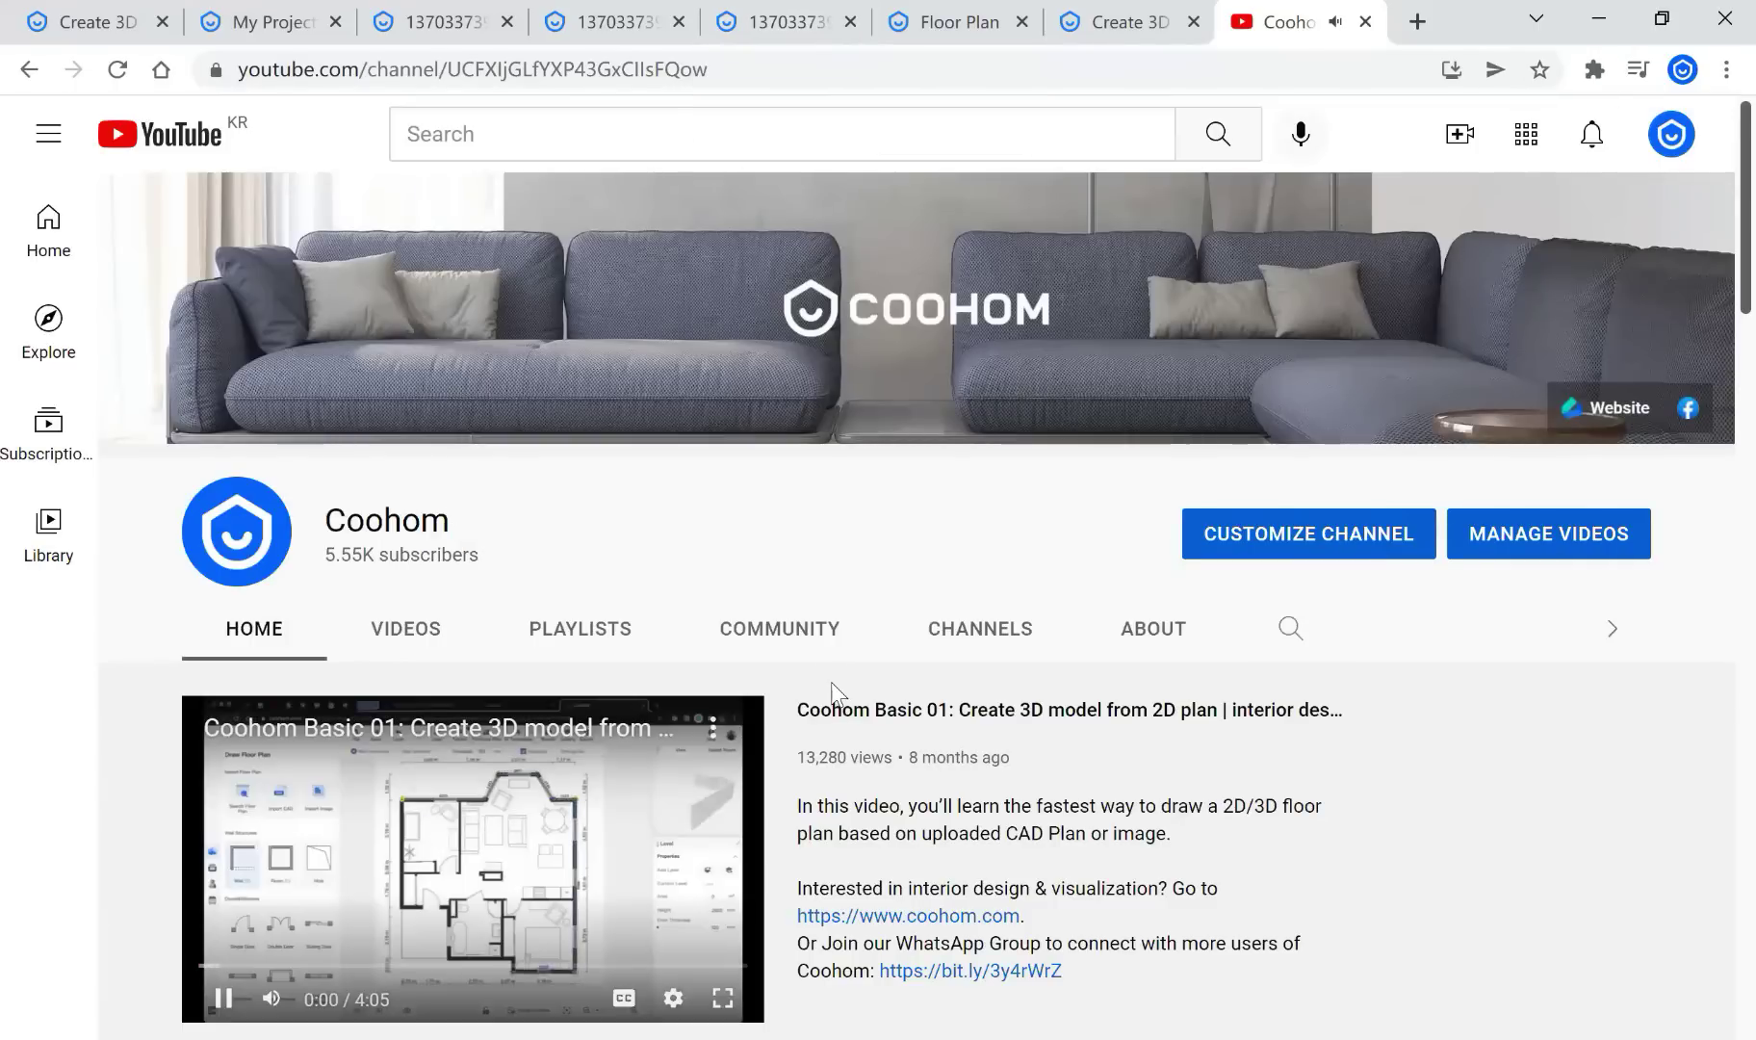
pyautogui.scroll(-5, 893, 877)
pyautogui.scroll(-3, 893, 876)
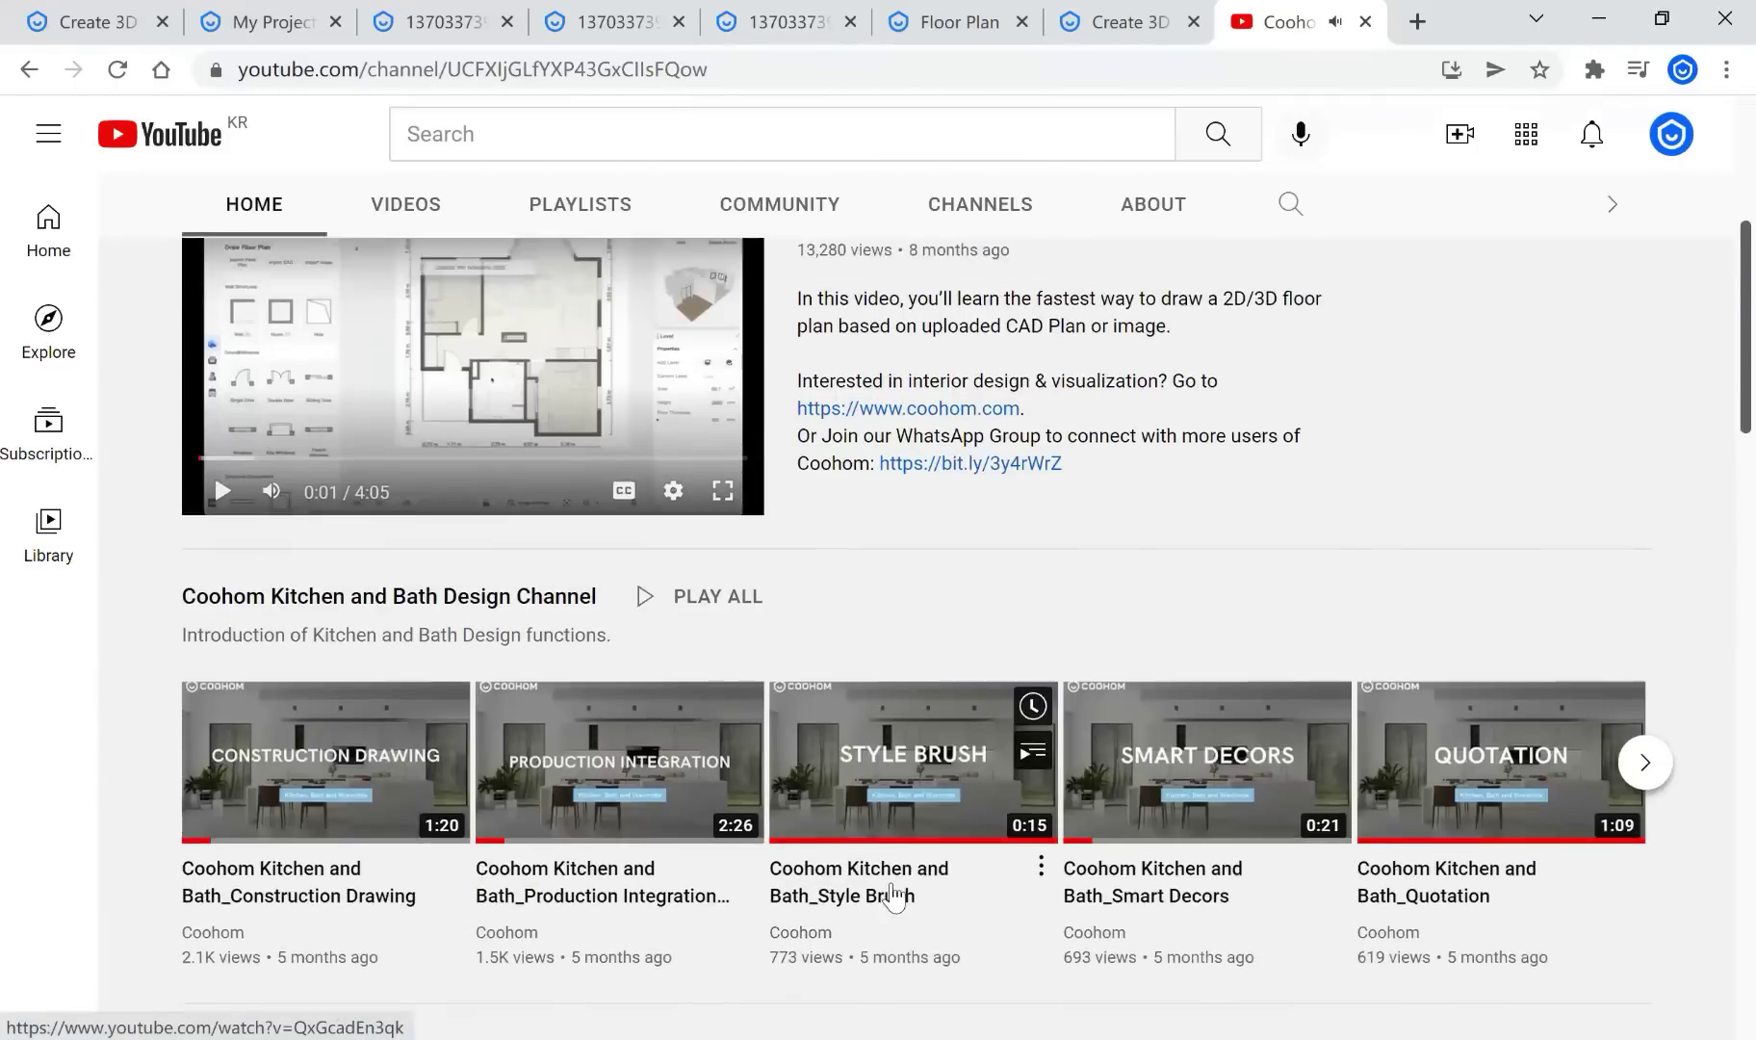
pyautogui.click(406, 204)
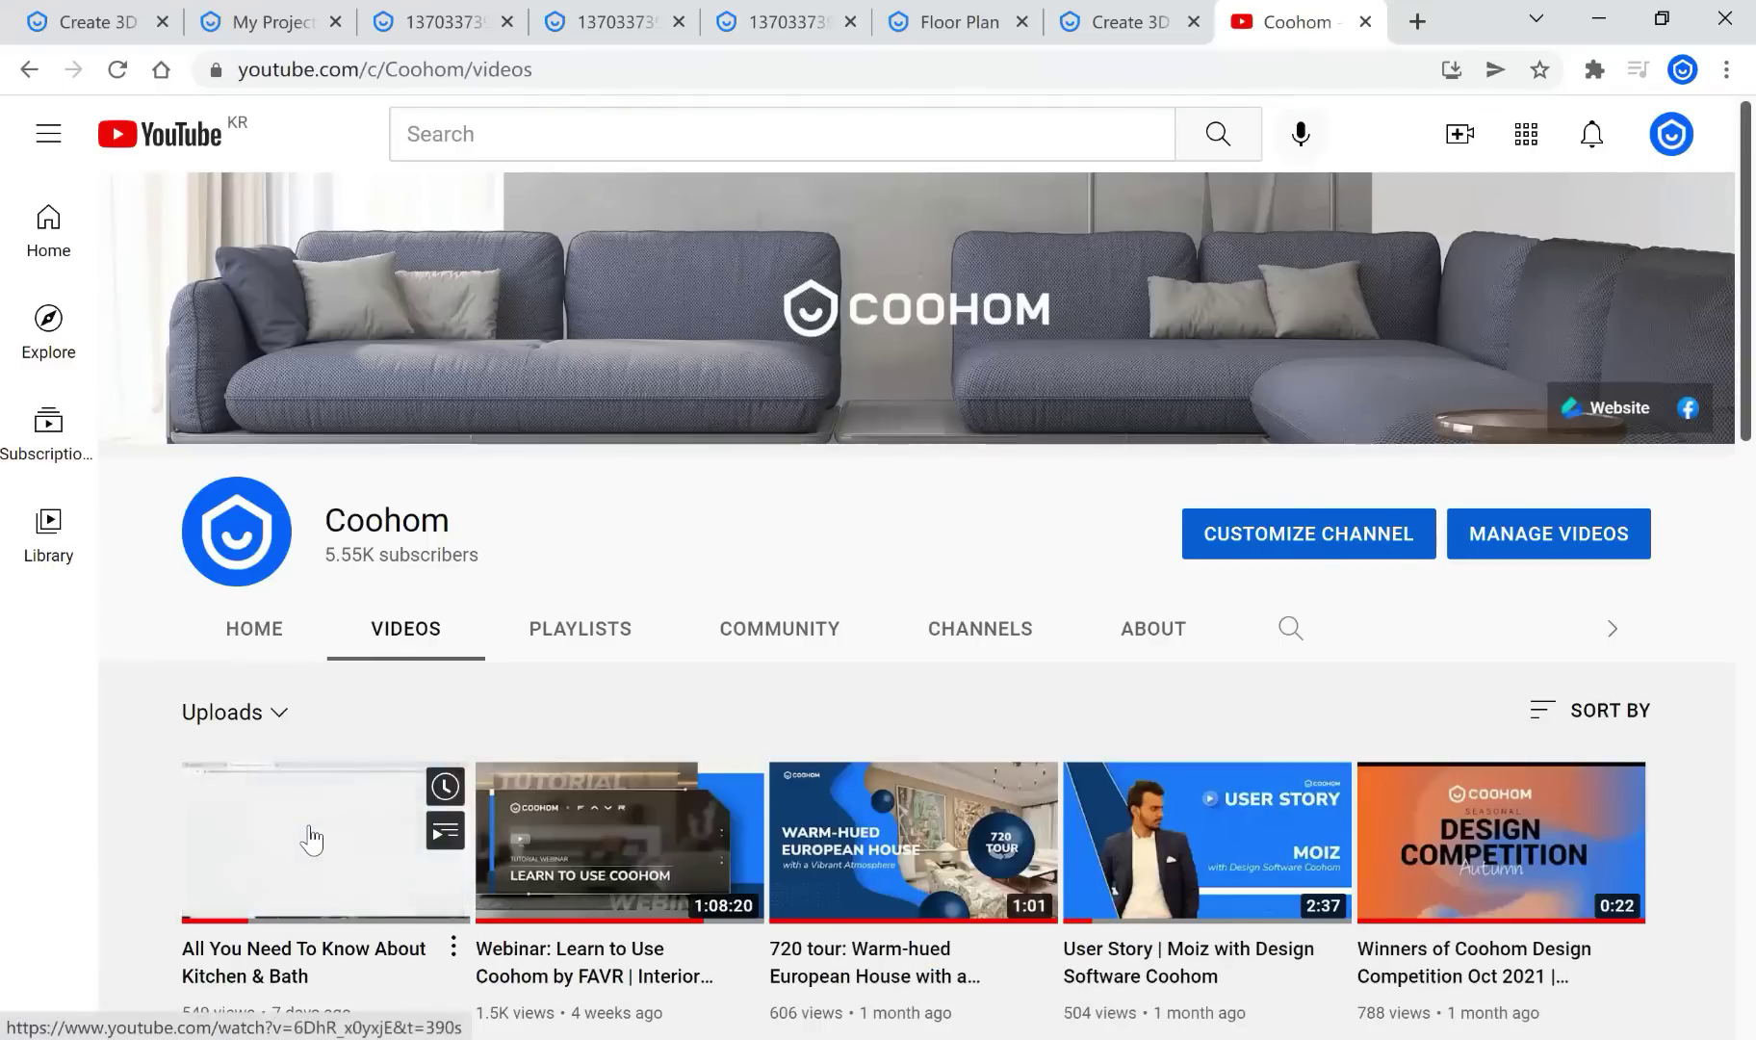
# Open the "All You Need To Know About Kitchen & Bath" video in a new tab, select its address, and close that tab
pyautogui.rightClick(308, 830)
pyautogui.click(386, 607)
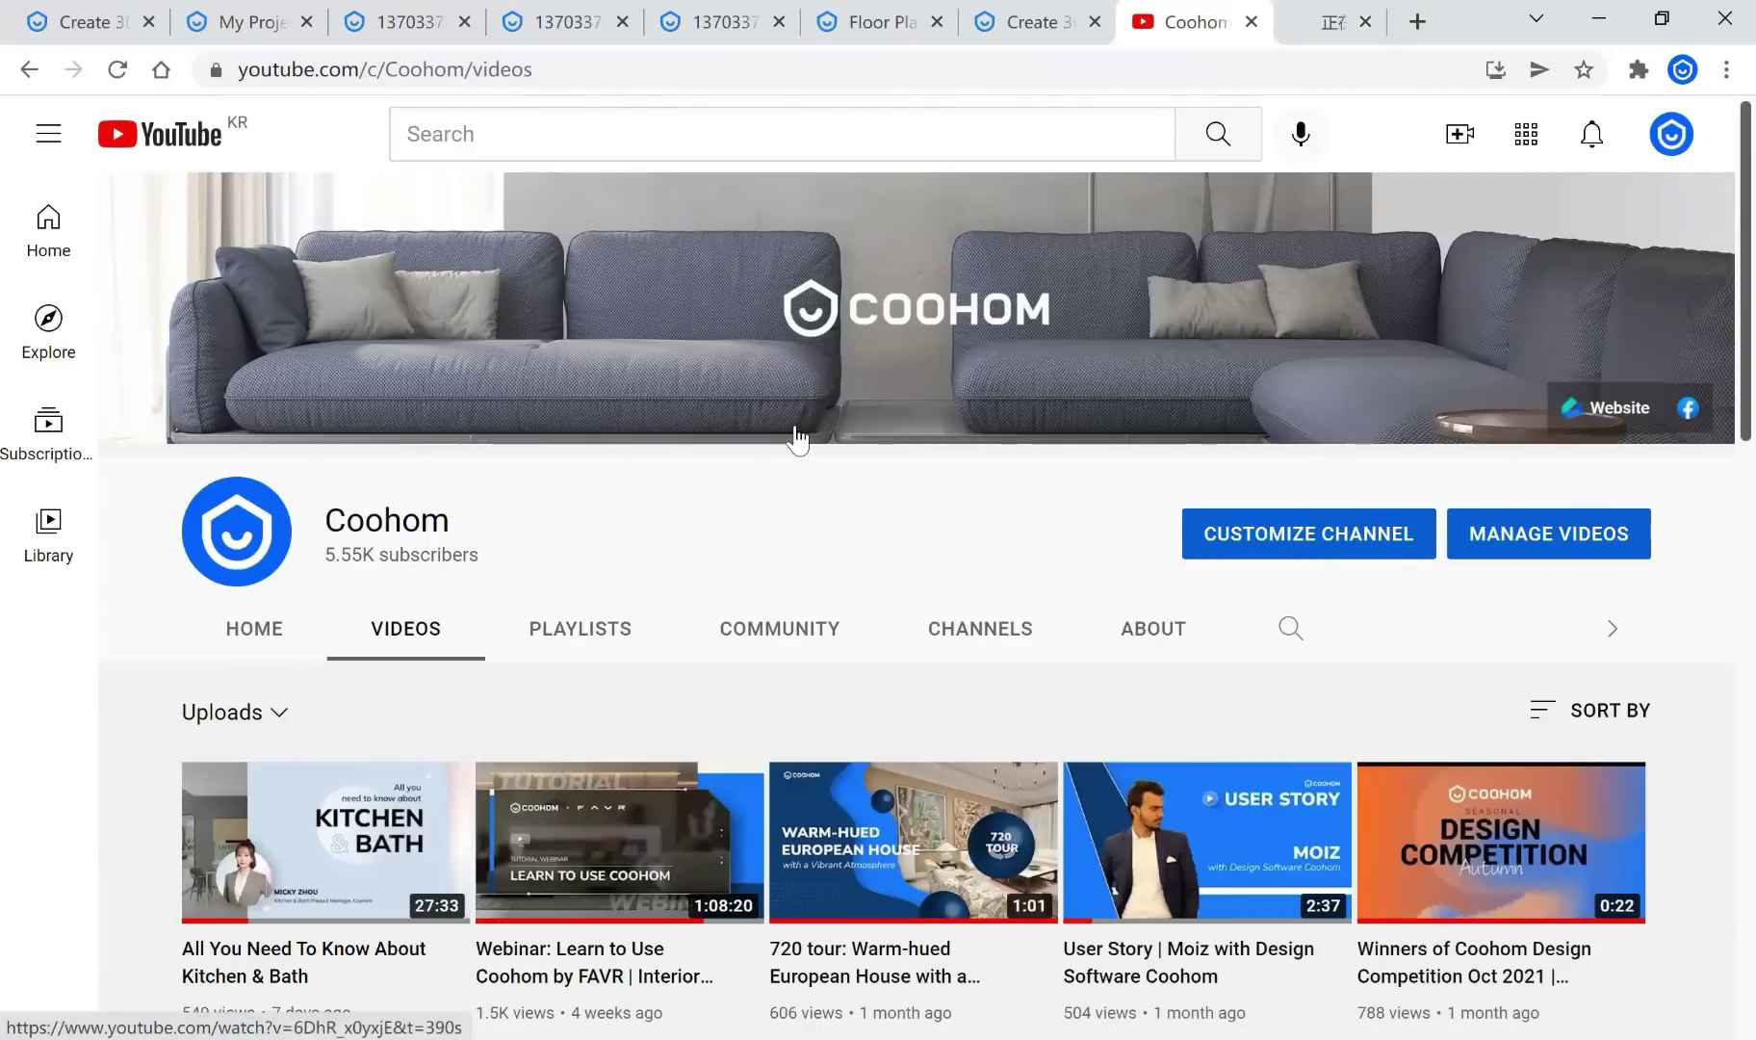
pyautogui.click(1303, 19)
pyautogui.click(695, 61)
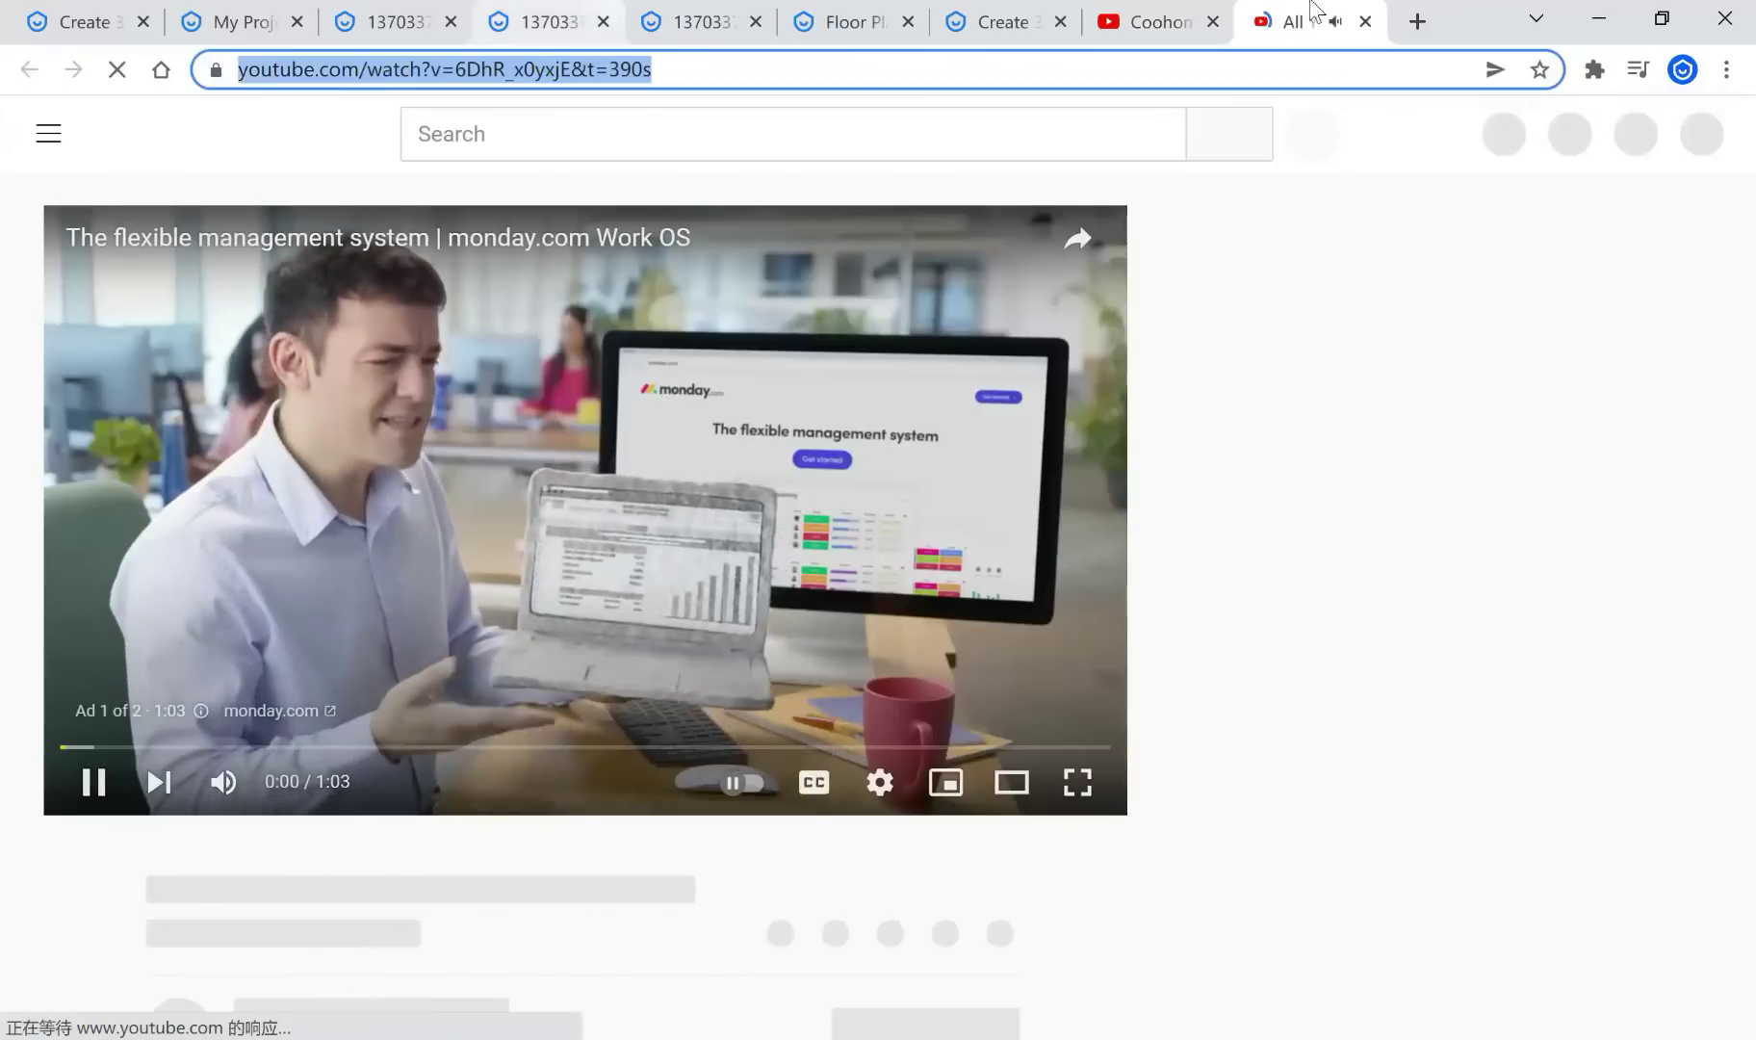
pyautogui.hotkey('ctrl', 'w')
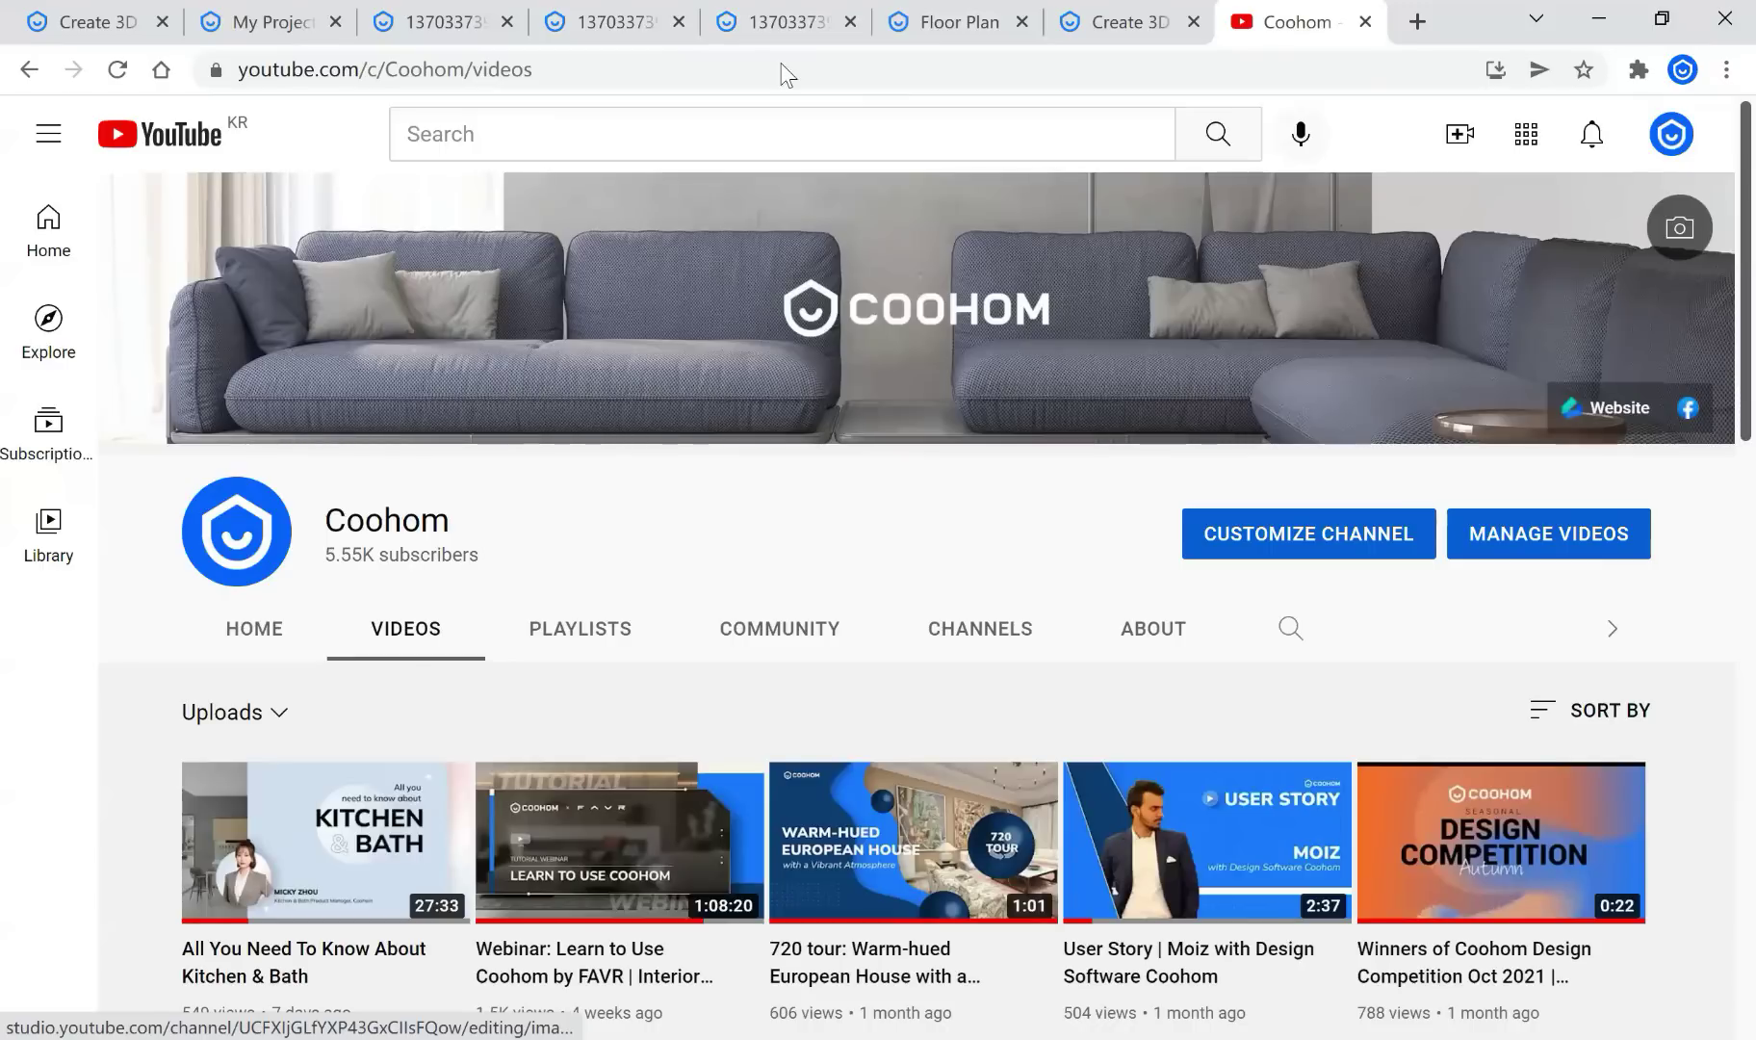
pyautogui.hotkey('alt', 'Tab')
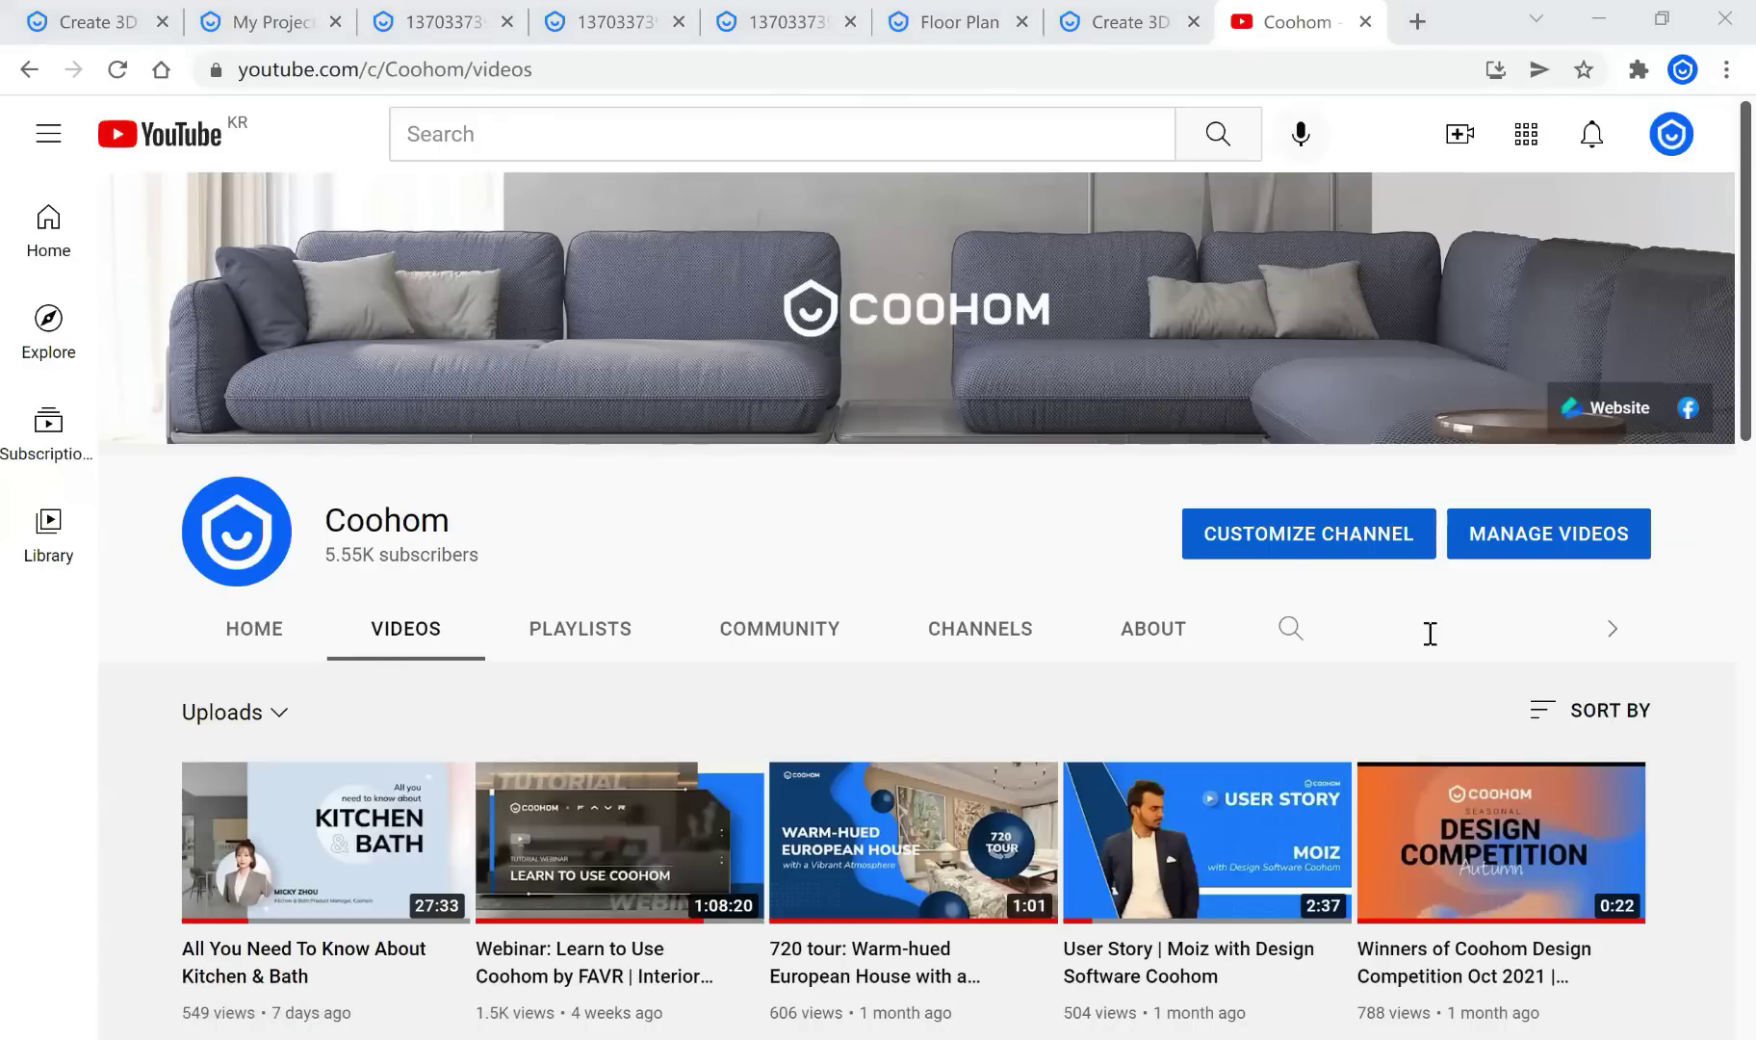
pyautogui.moveTo(276, 905)
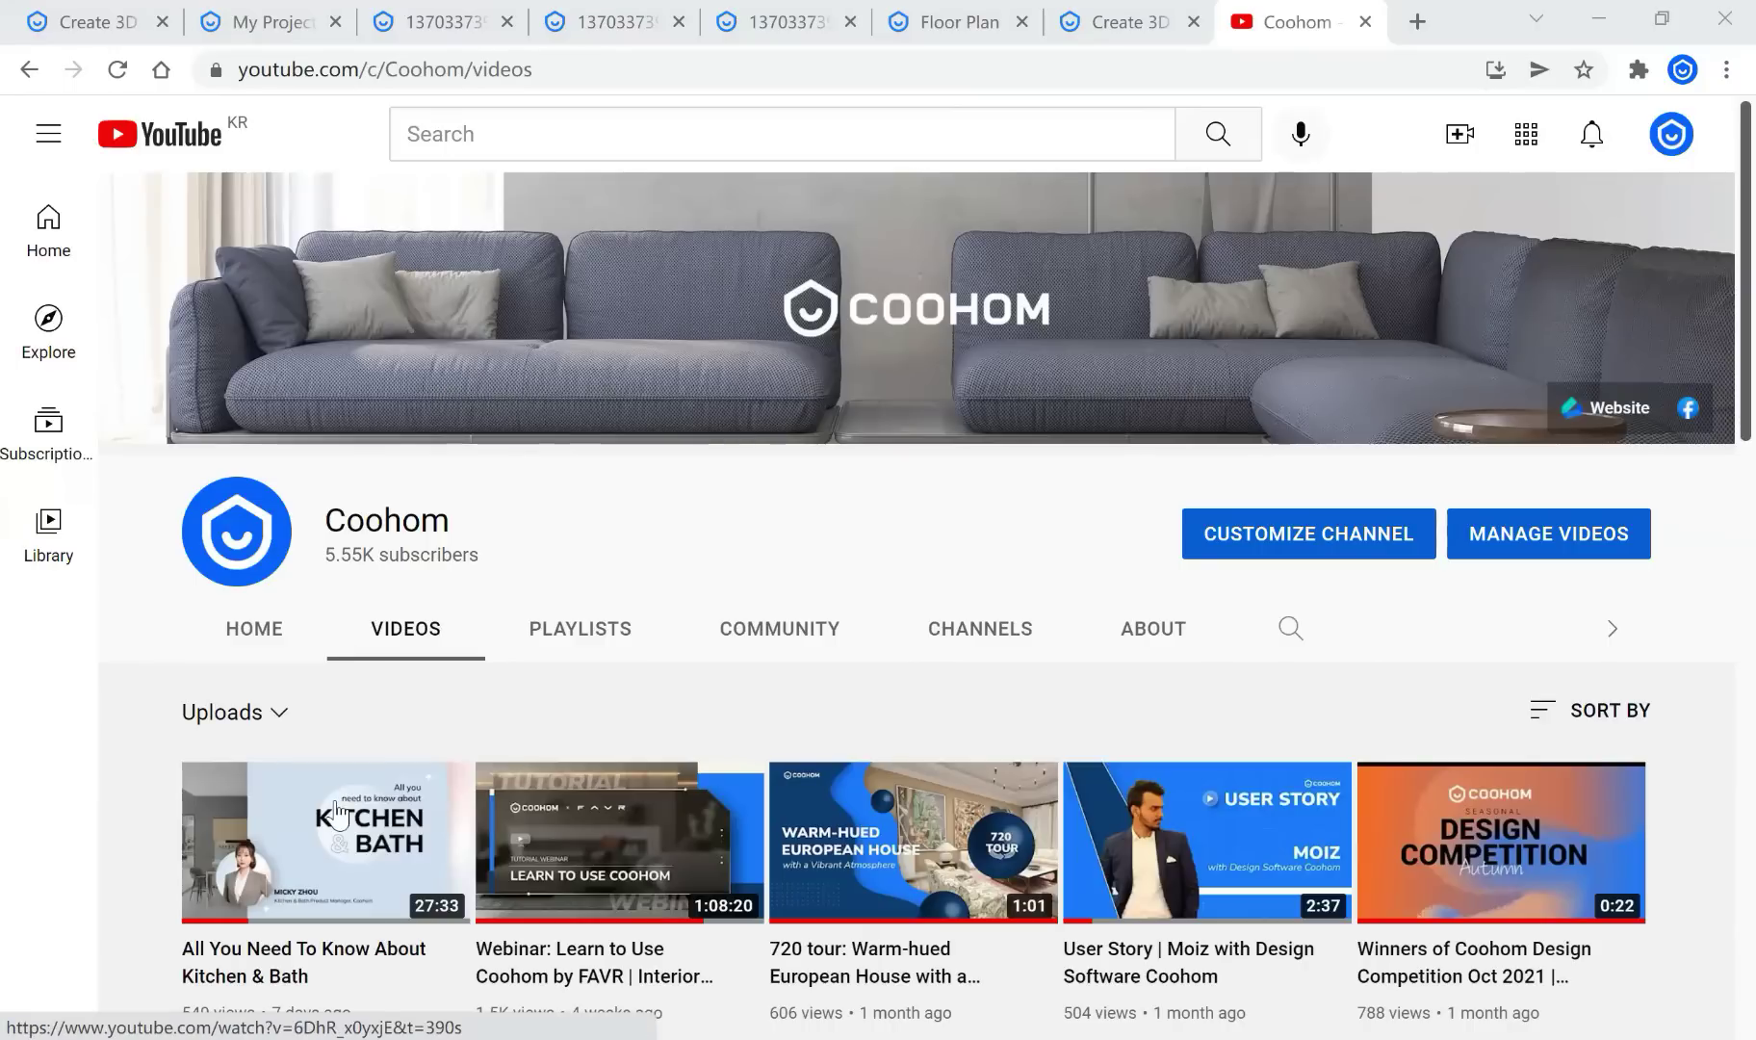
pyautogui.moveTo(337, 813)
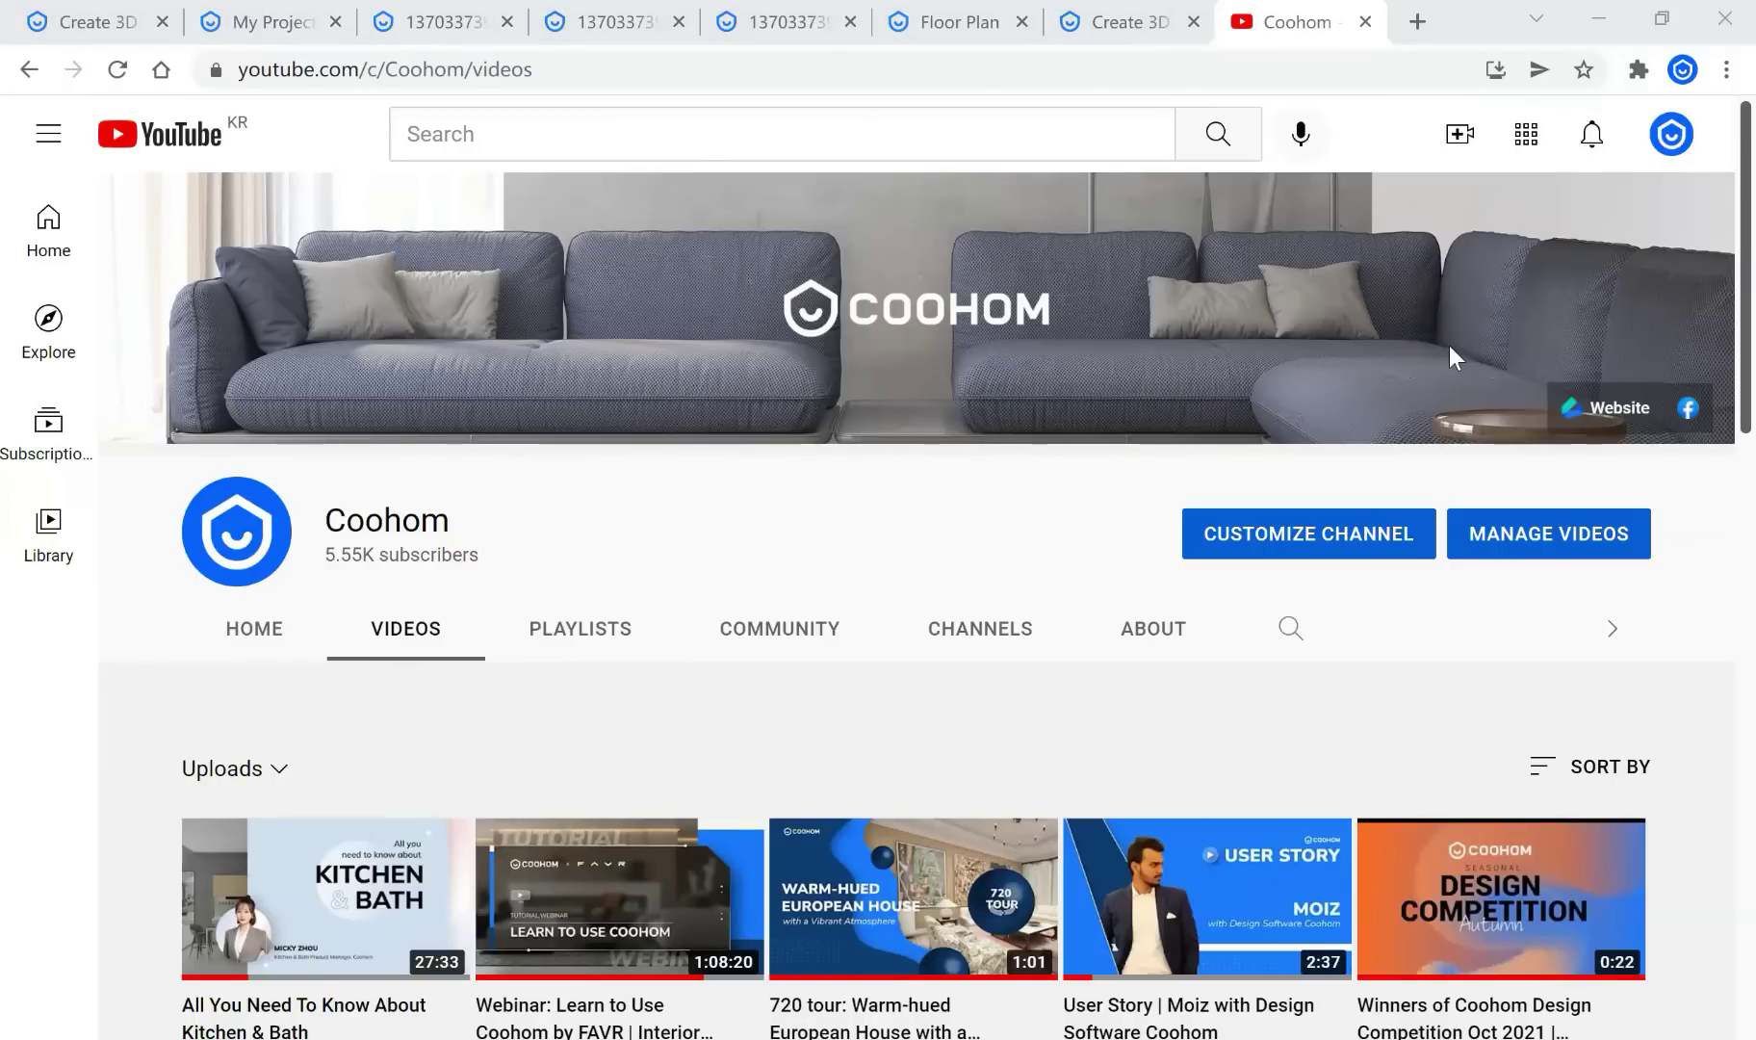
# Open the Coohom Help Center from the design tool and look over its topic categories
pyautogui.click(926, 23)
pyautogui.click(1101, 27)
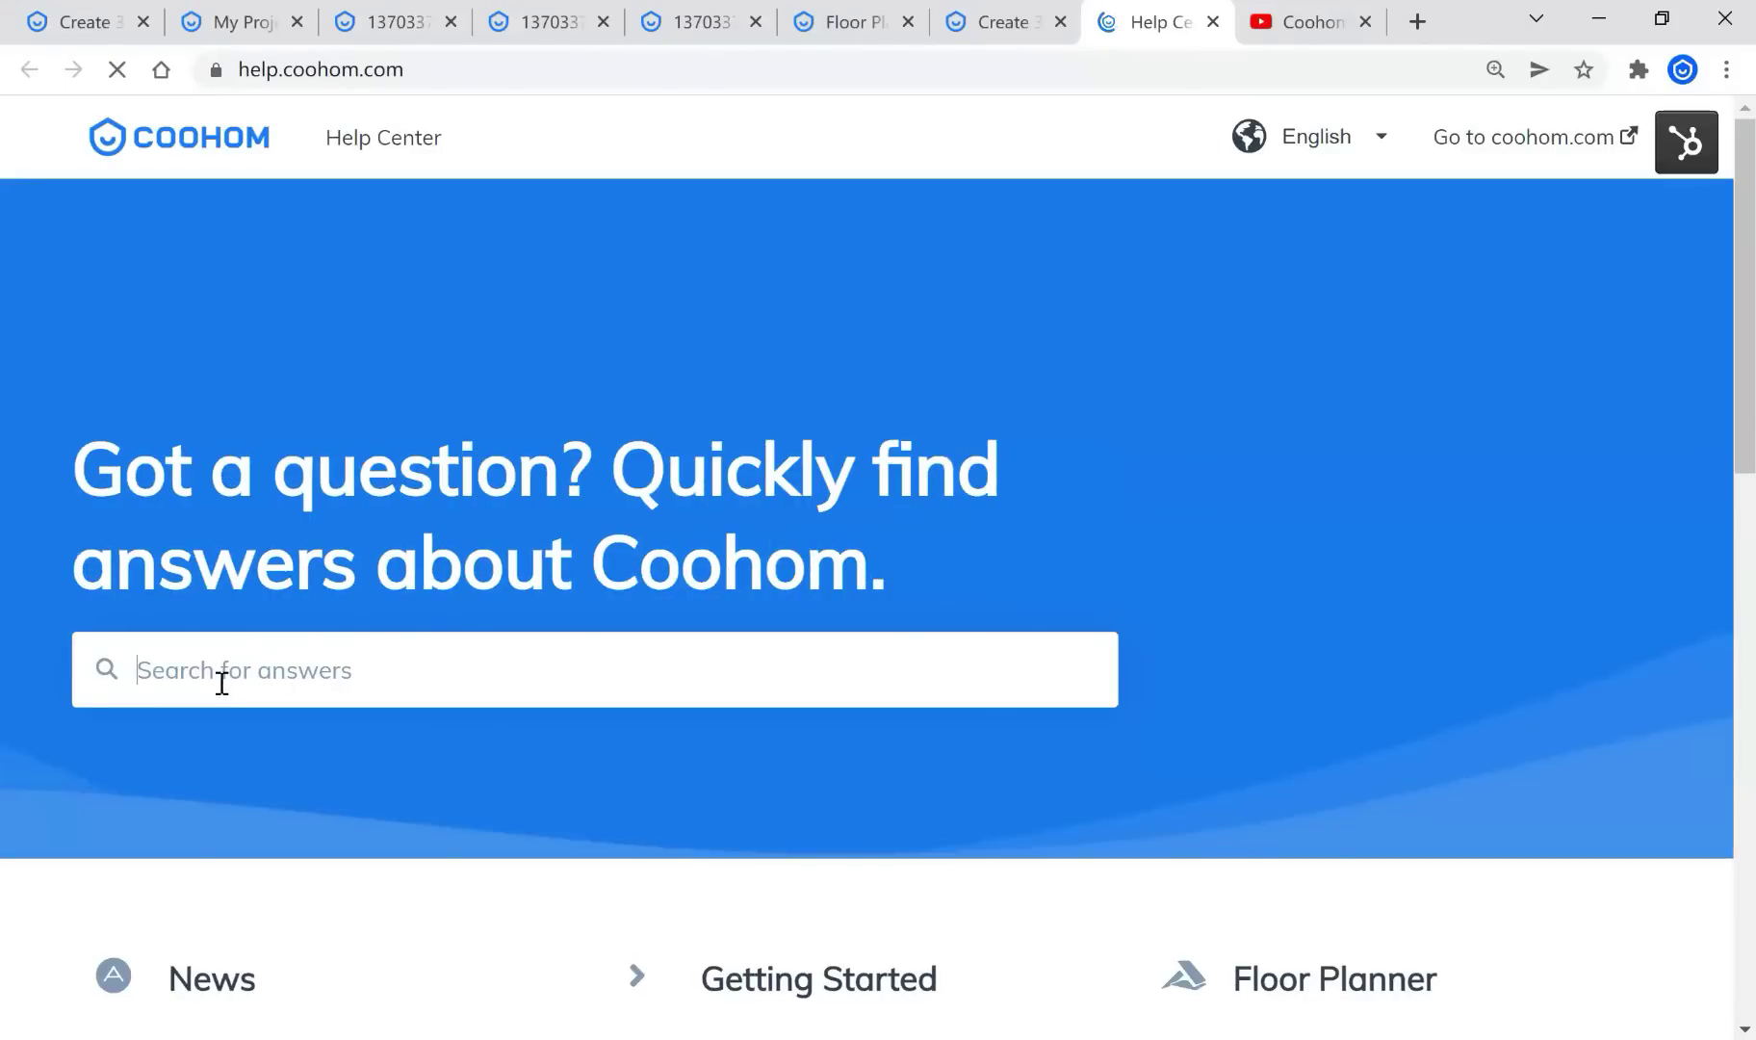
pyautogui.press('Return')
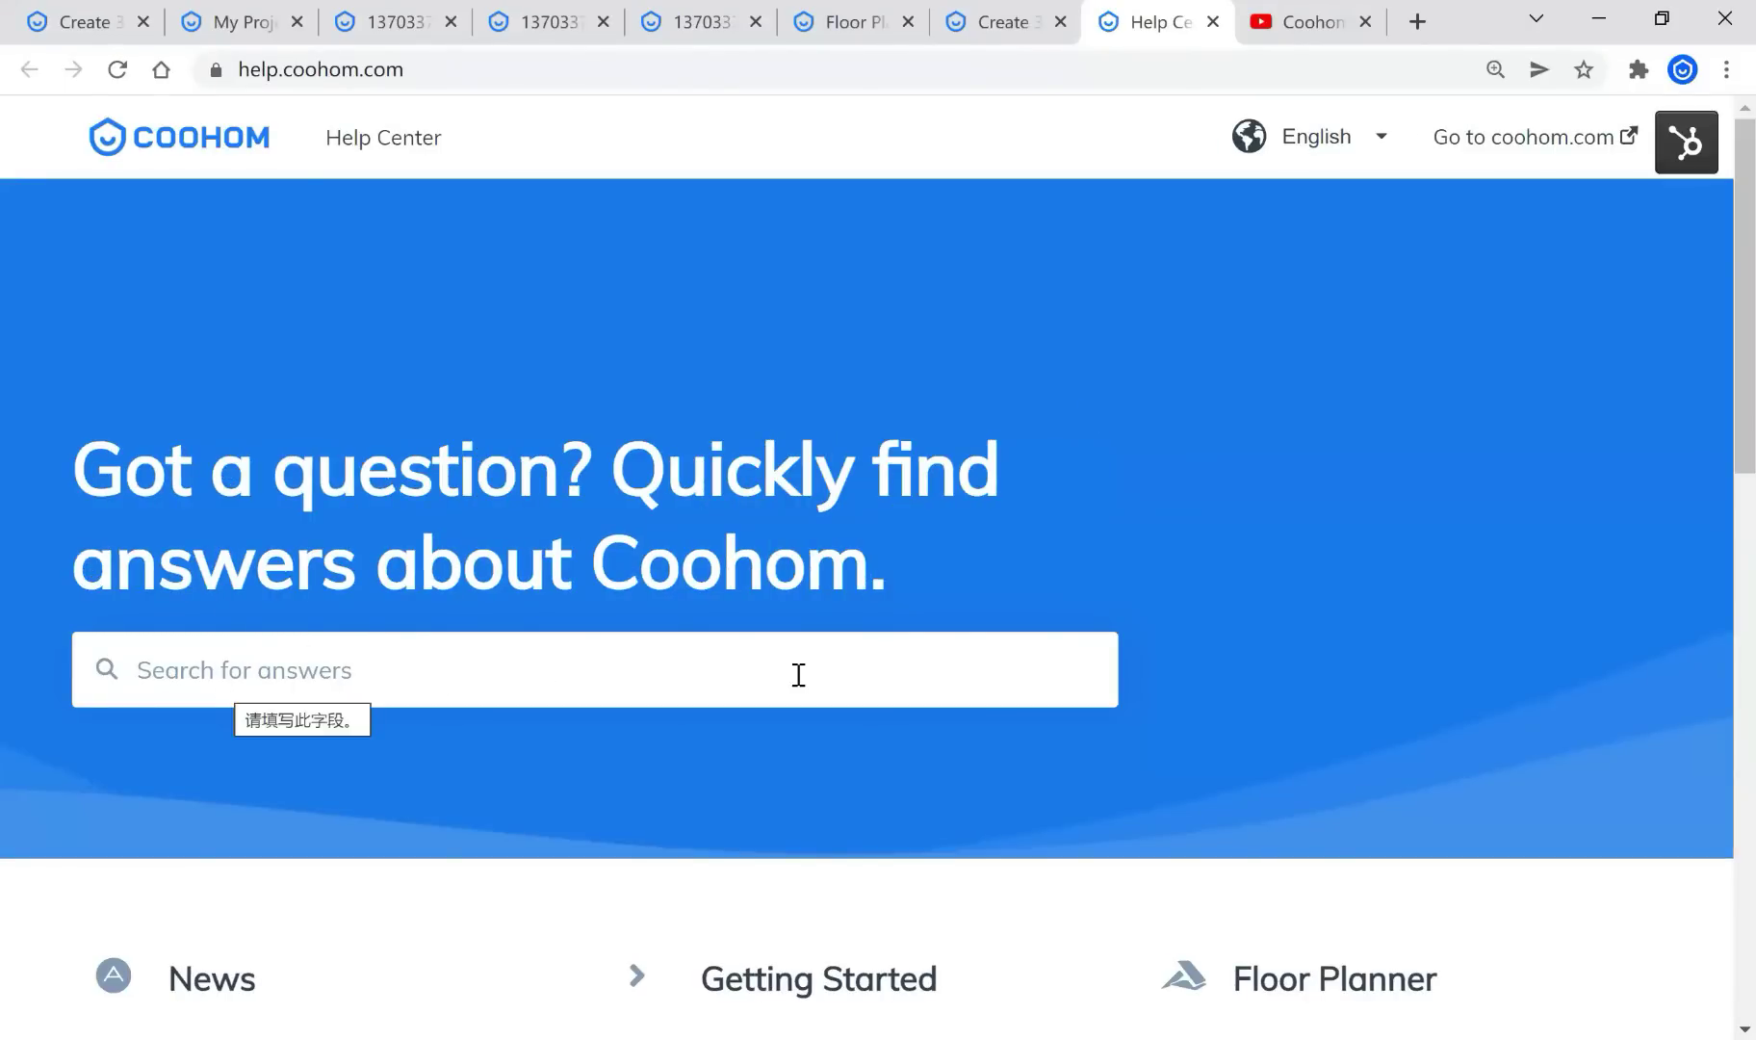
pyautogui.scroll(-10, 775, 674)
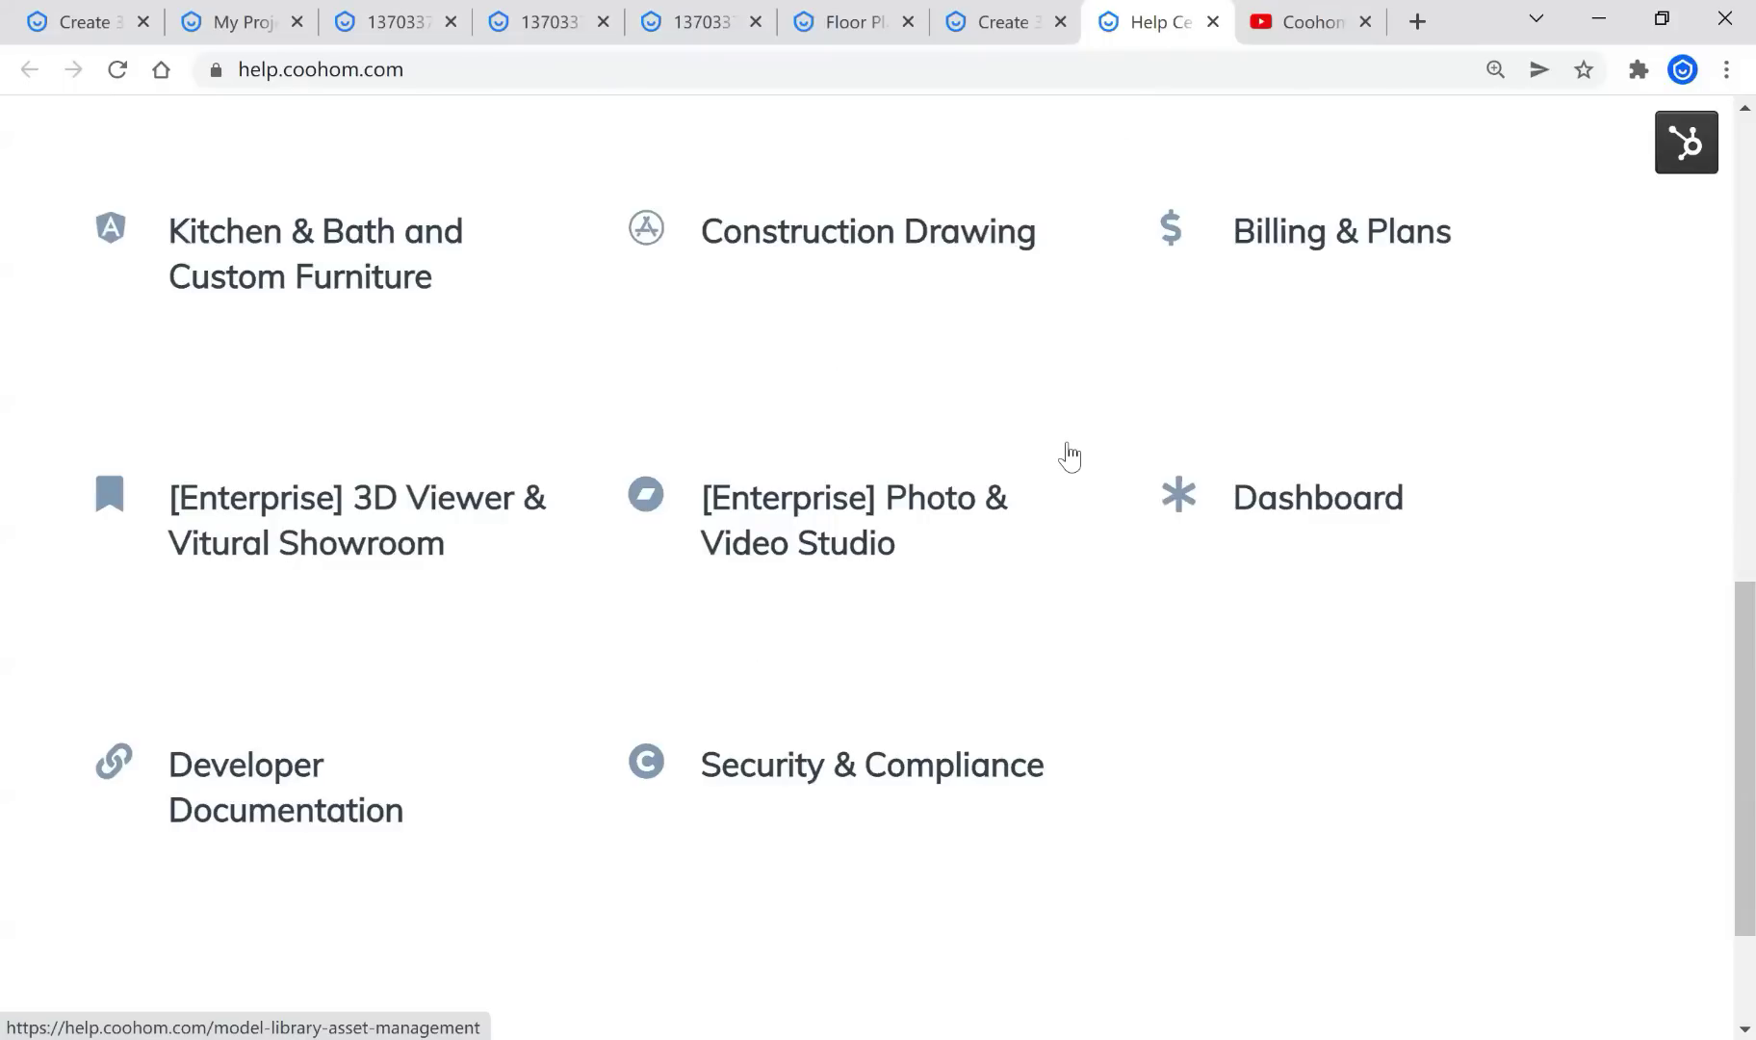
pyautogui.scroll(10, 799, 459)
pyautogui.scroll(-4, 710, 496)
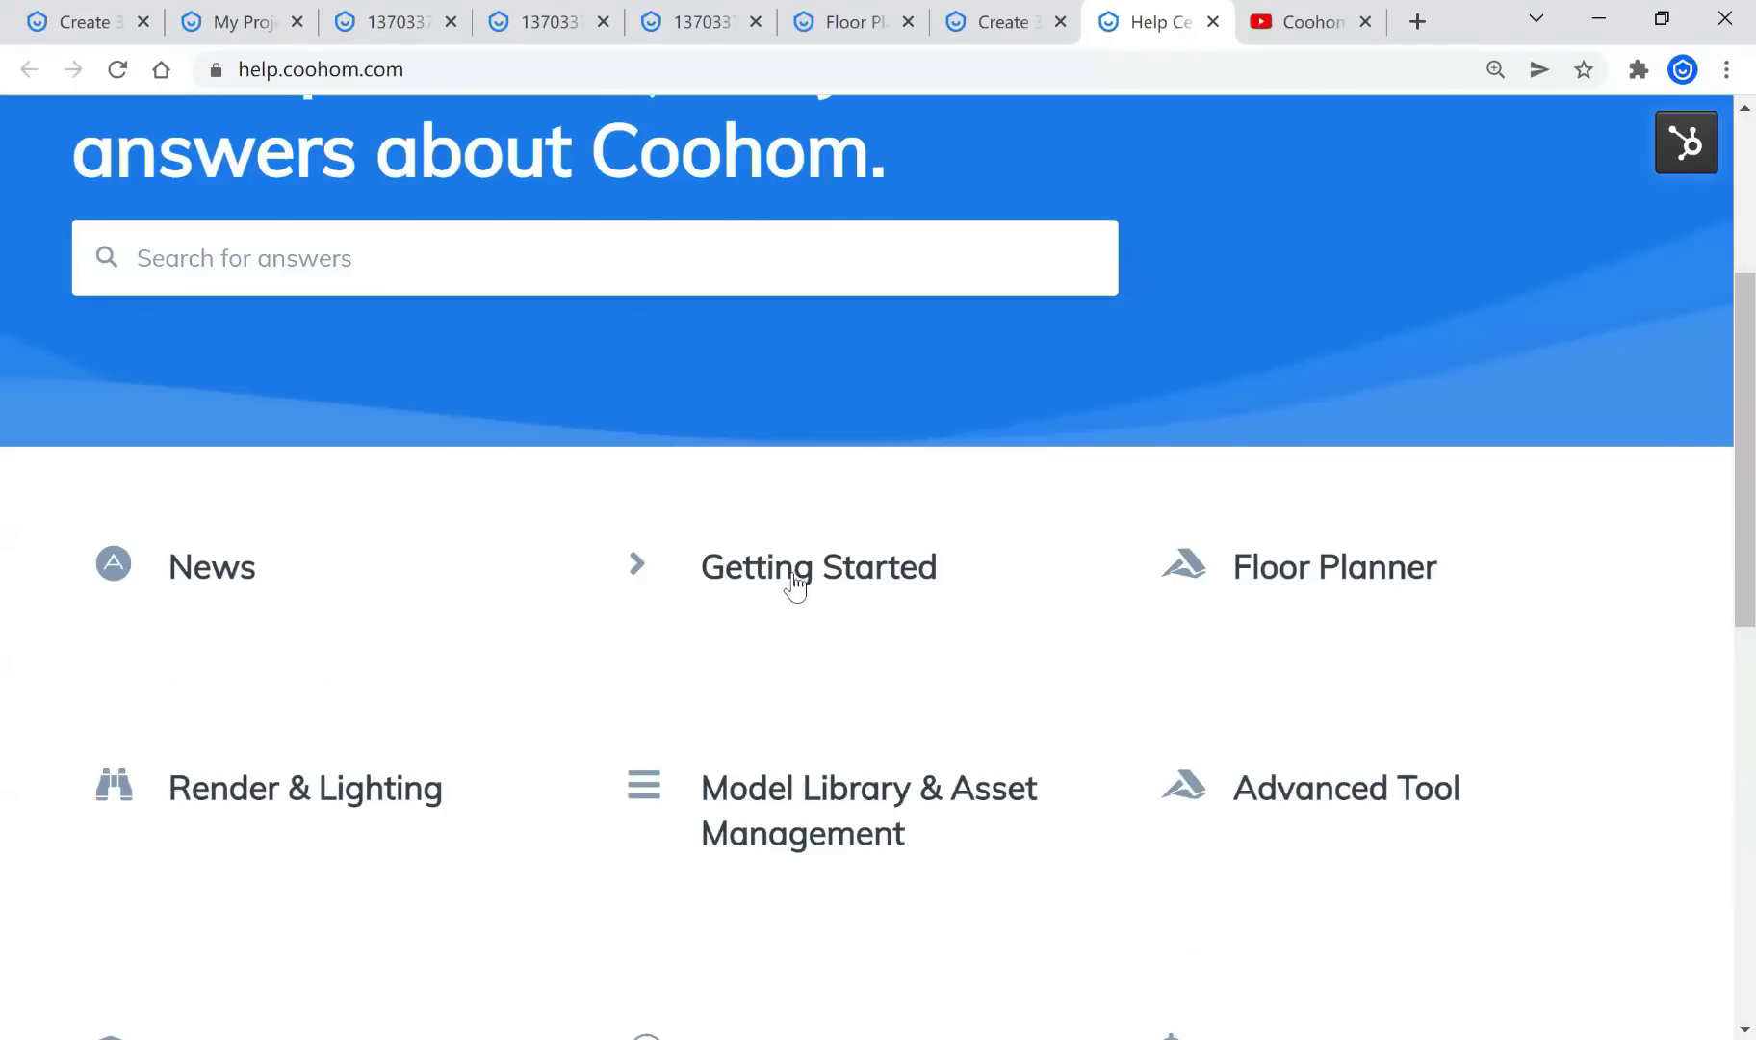
# In the Getting Started topic, open the article "Manual of Coohom - a Quick Start Guide Handbook 2021"
pyautogui.click(748, 590)
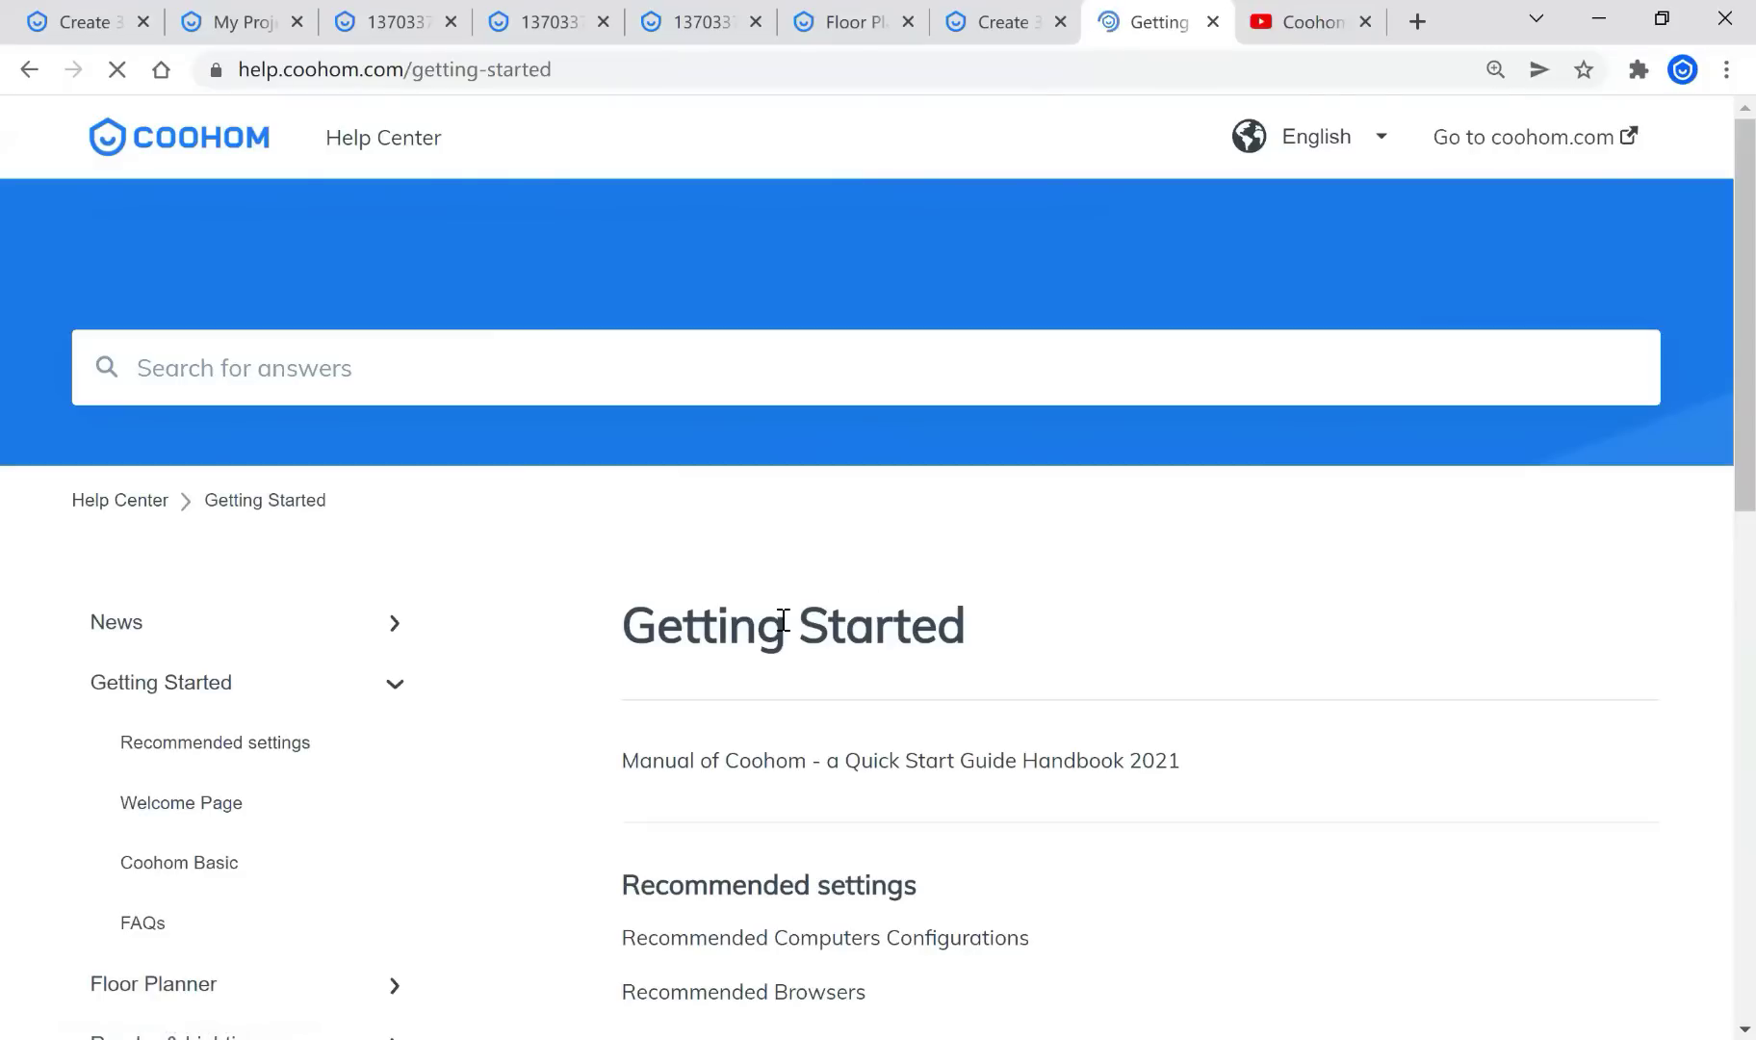
pyautogui.scroll(-1, 818, 617)
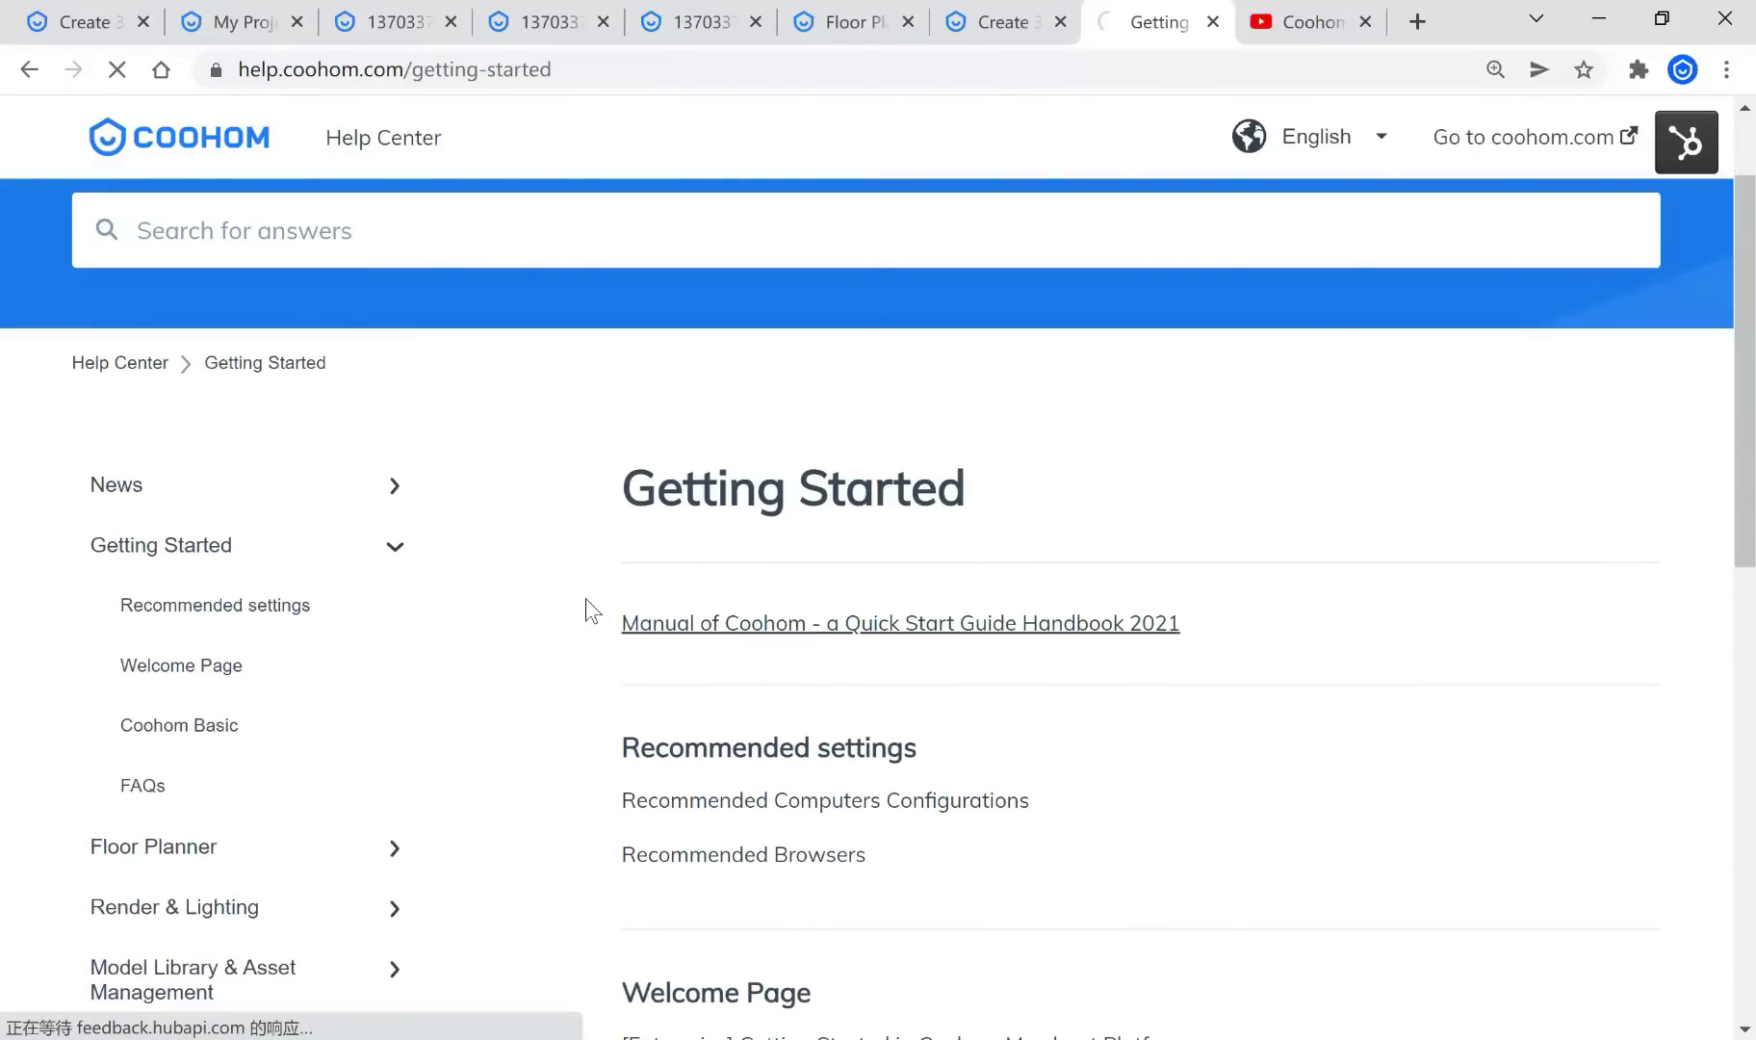
pyautogui.scroll(-3, 1133, 593)
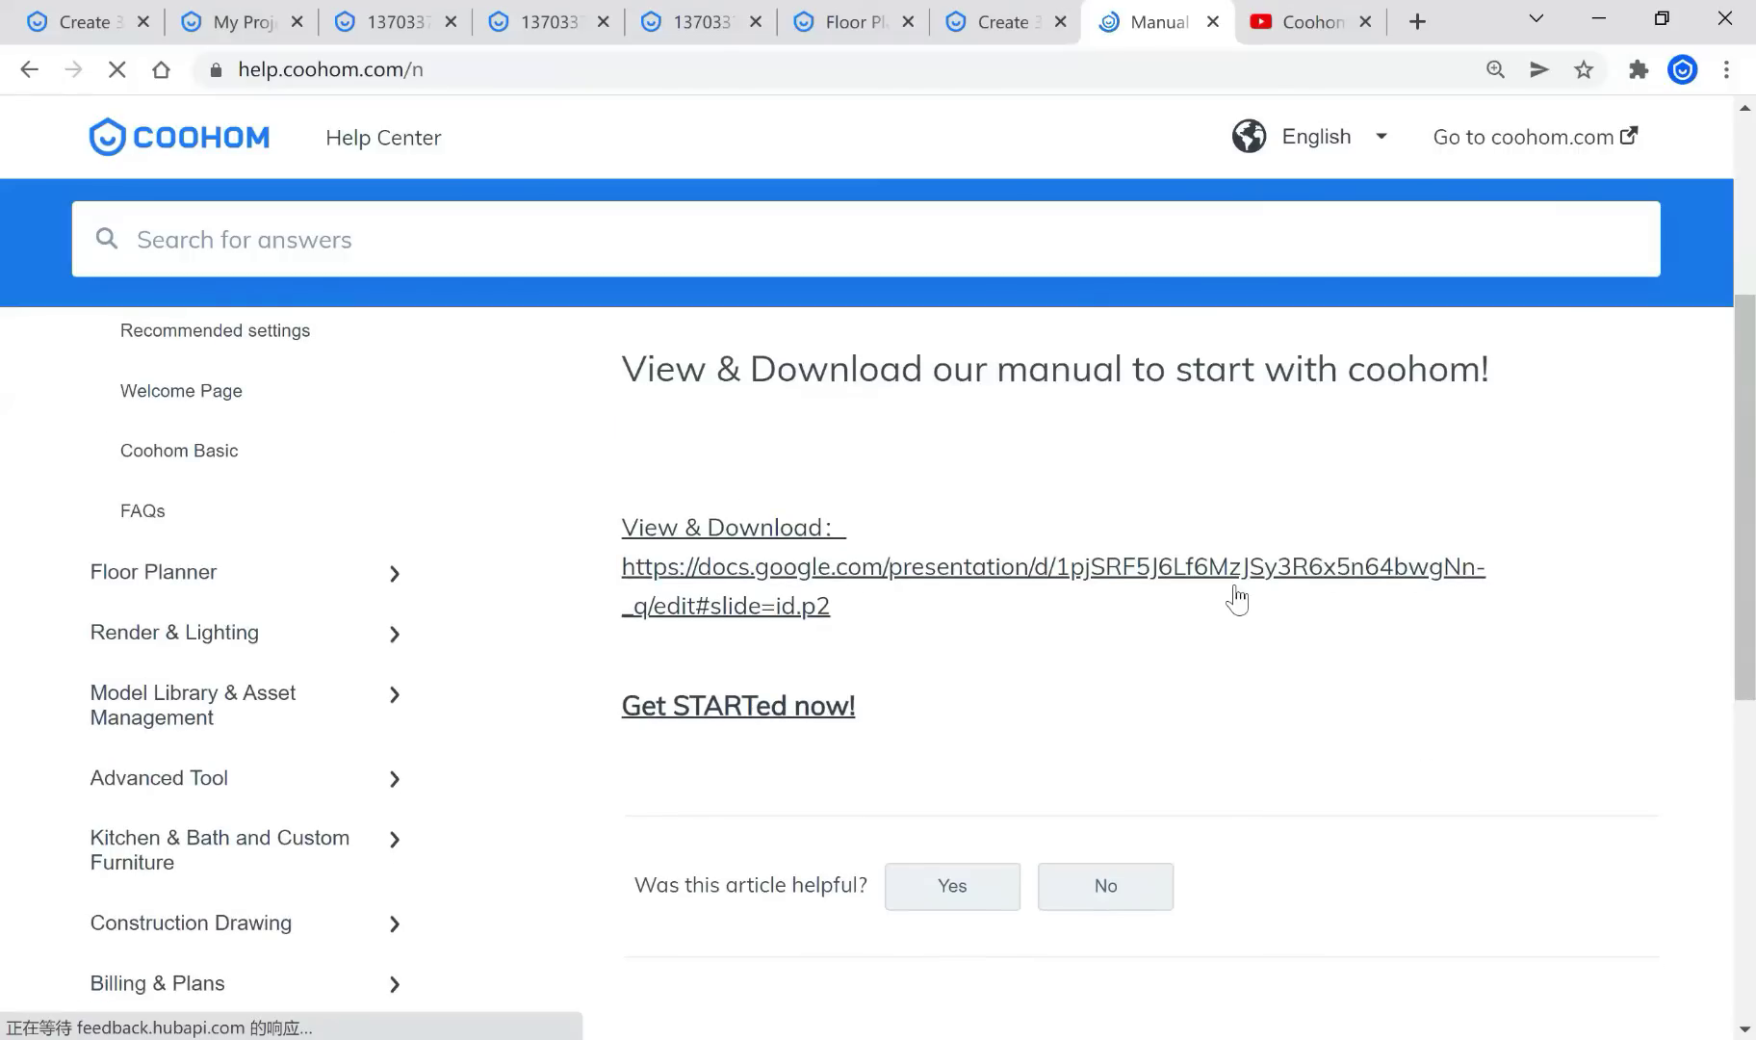
pyautogui.scroll(3, 1113, 596)
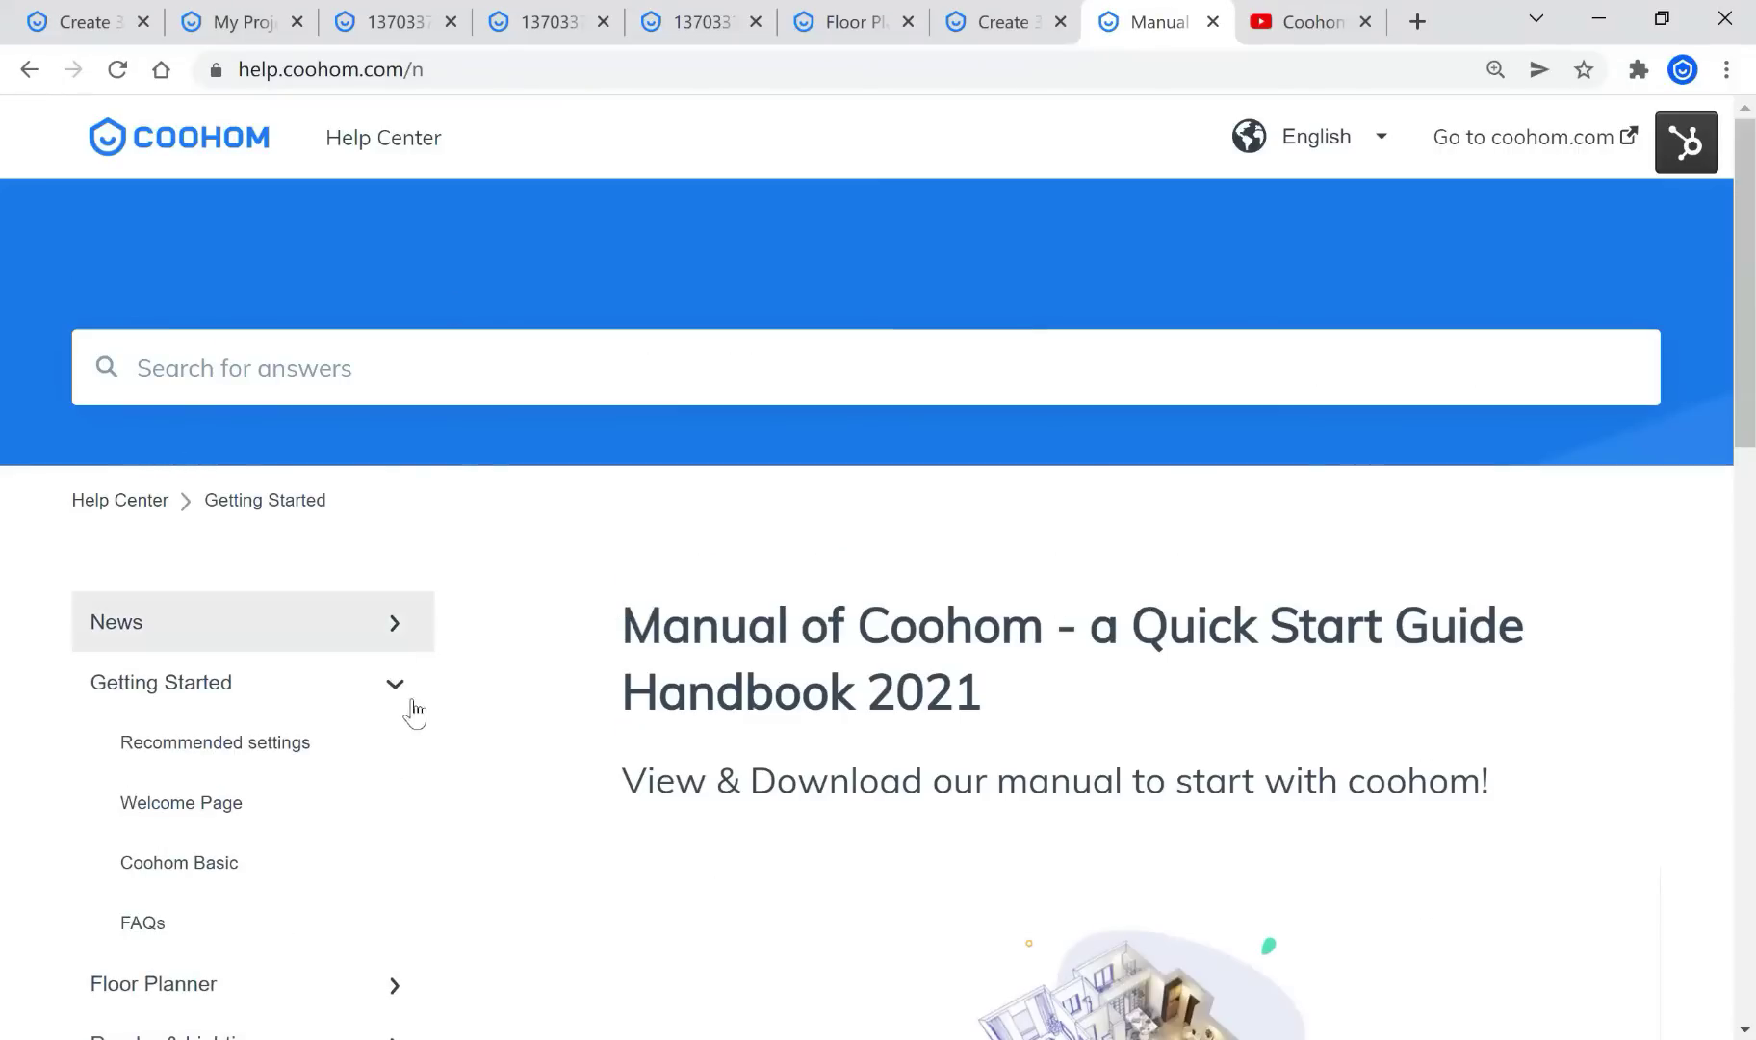
pyautogui.scroll(-3, 835, 686)
pyautogui.scroll(2, 944, 676)
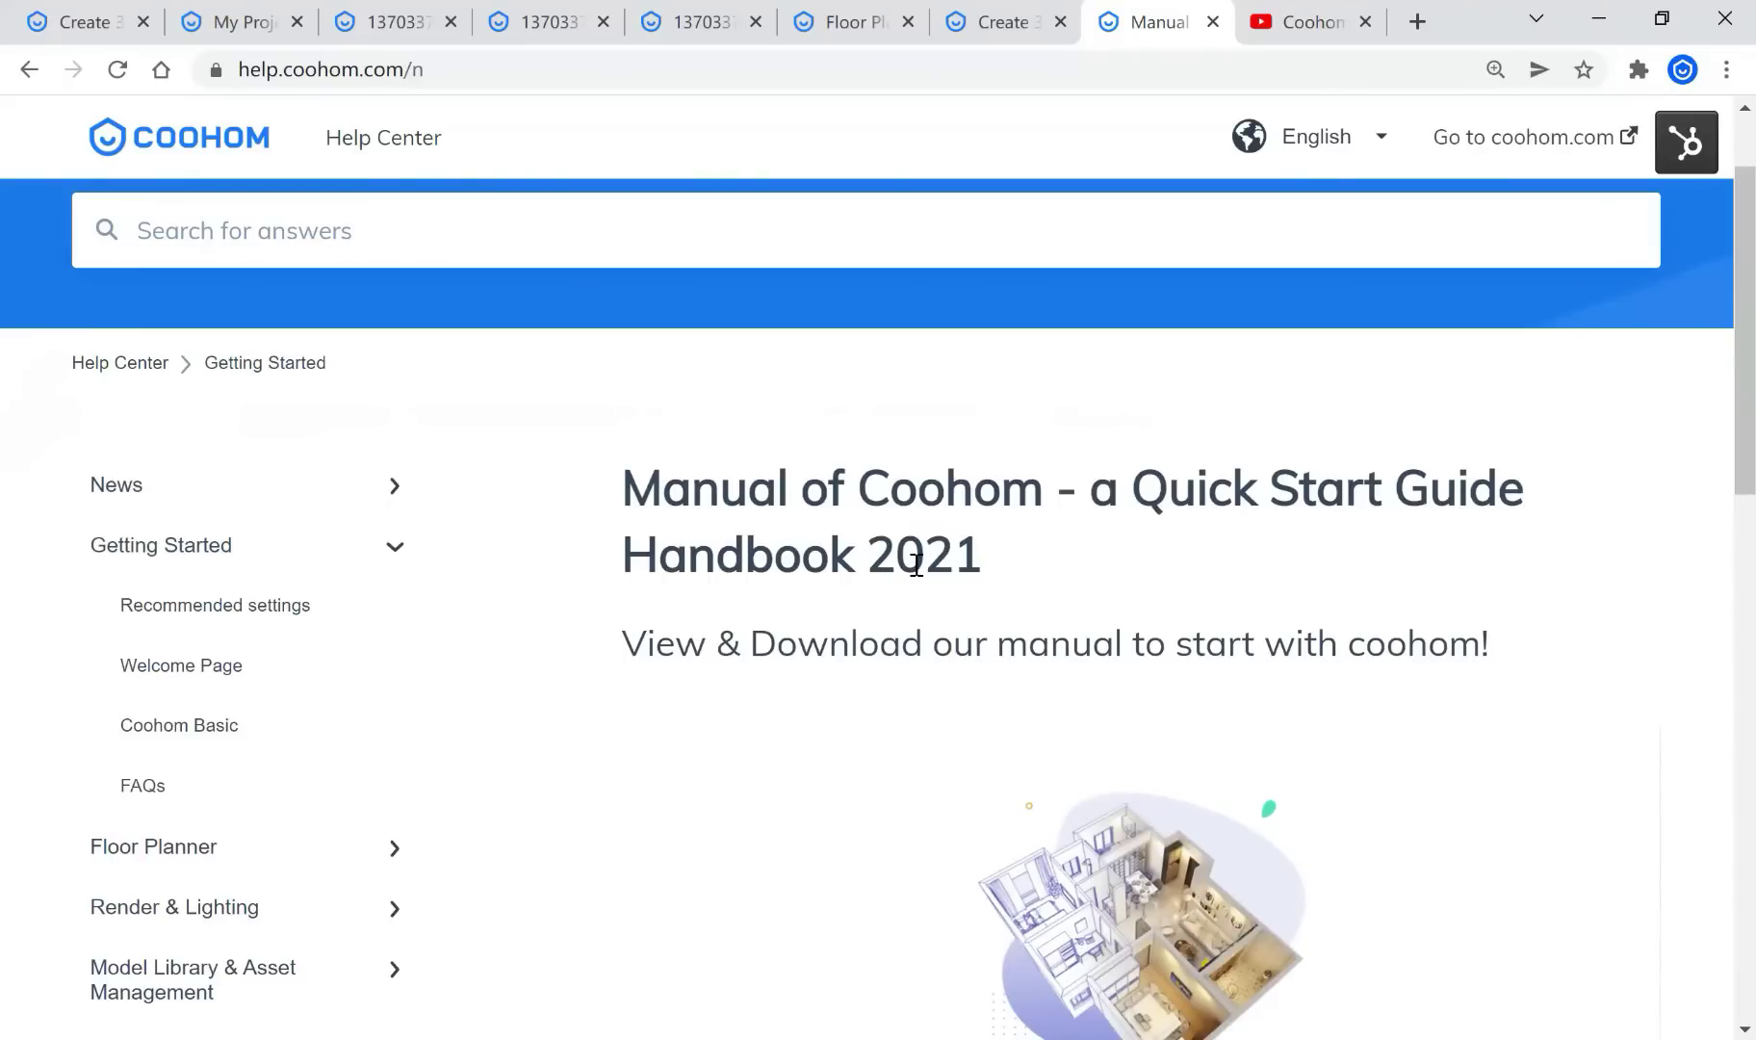
# Open the presentation linked from the article's manual cover image in a new tab and switch to it
pyautogui.scroll(-5, 916, 566)
pyautogui.rightClick(1093, 493)
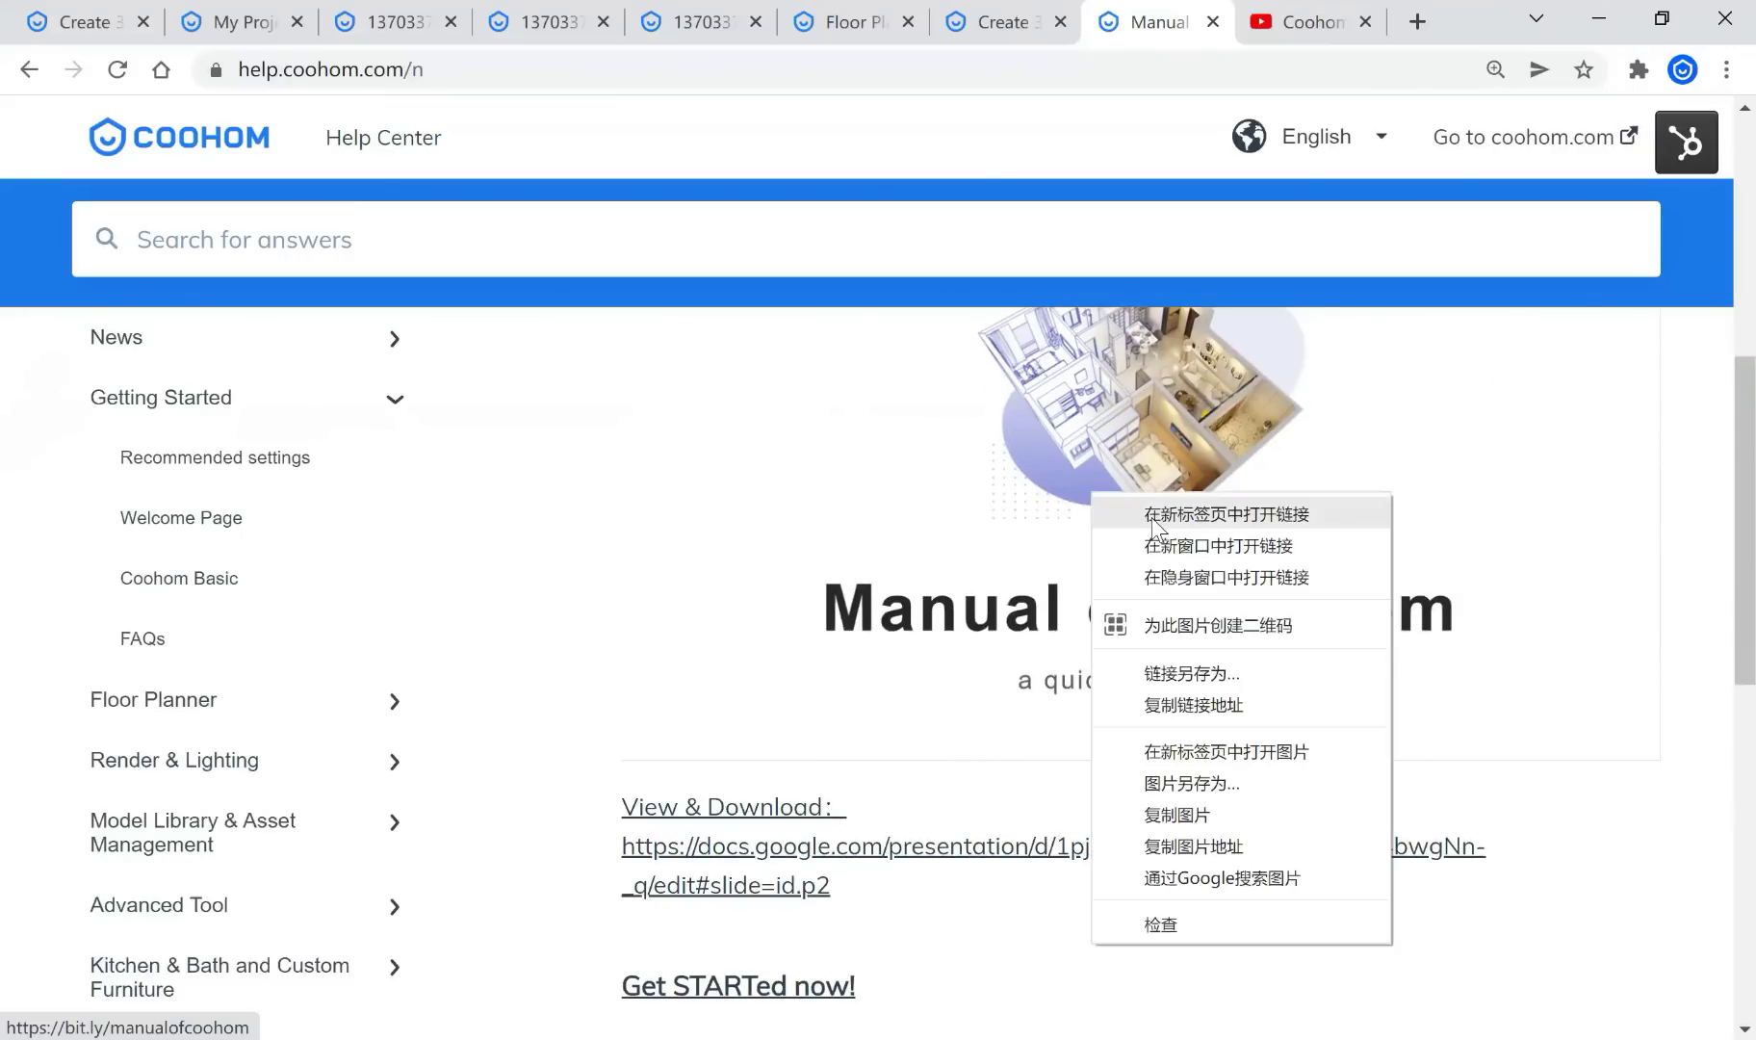
pyautogui.click(1153, 514)
pyautogui.click(1178, 21)
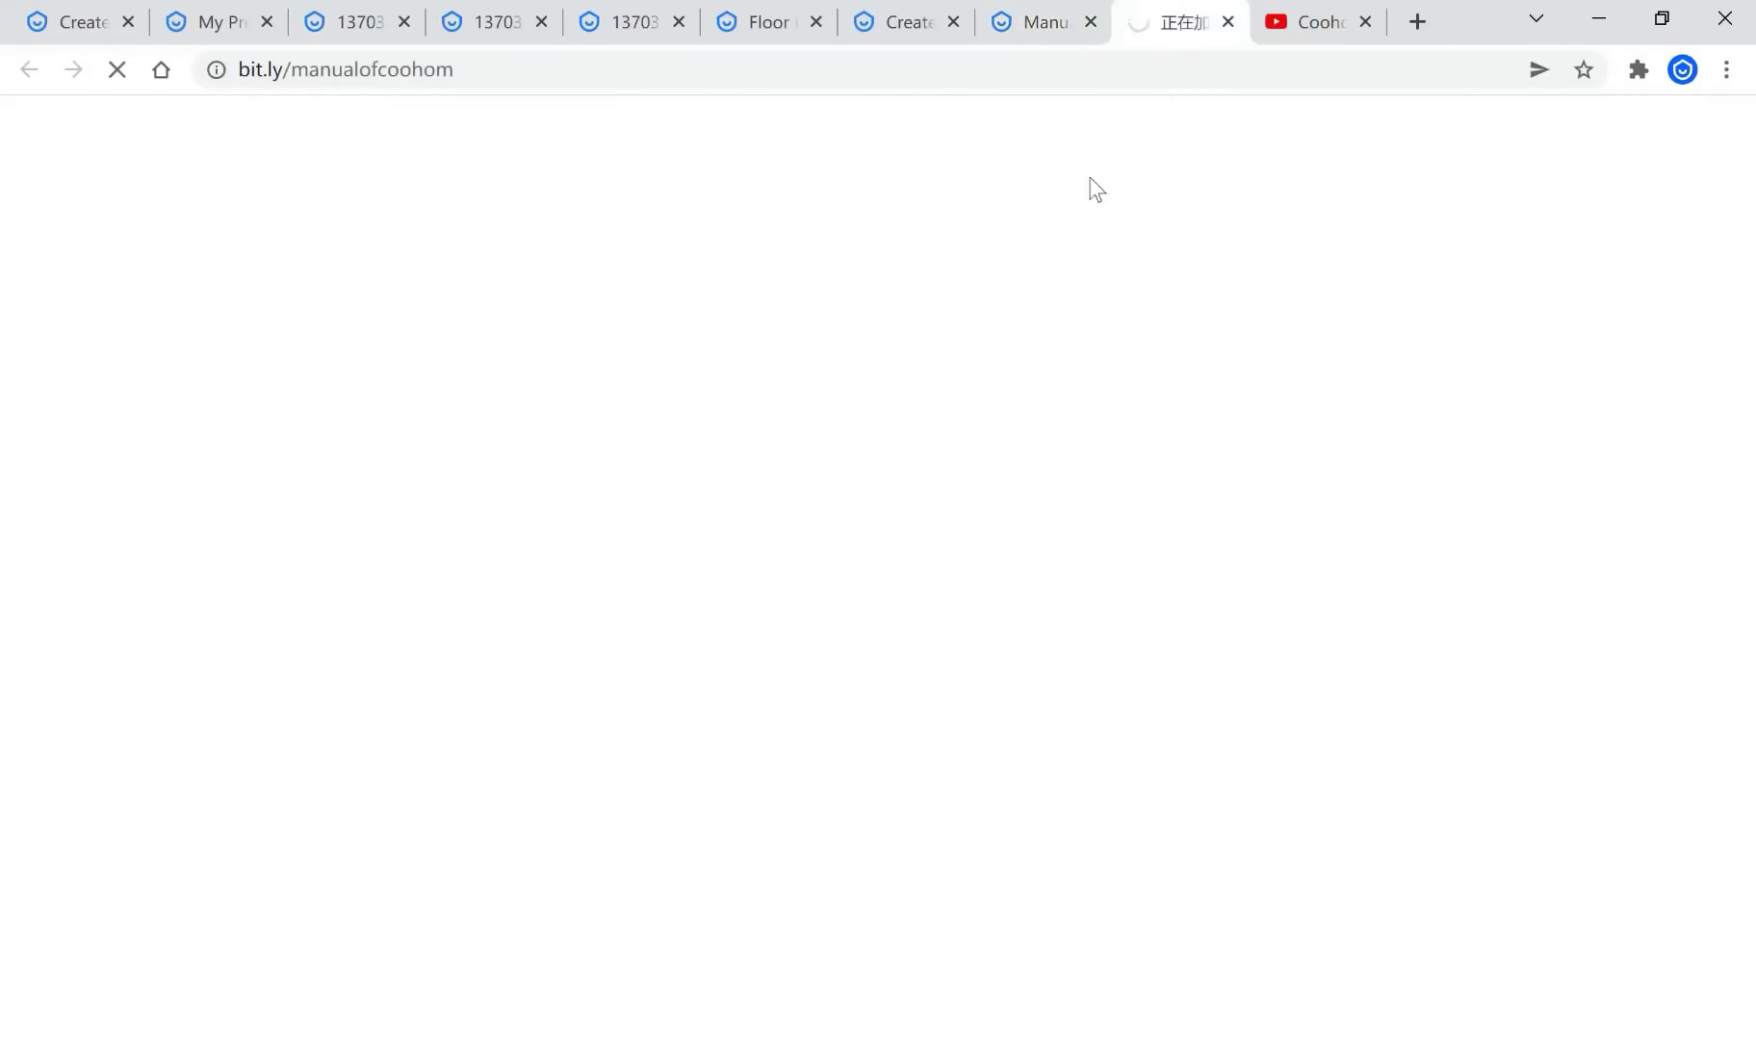
pyautogui.click(1045, 19)
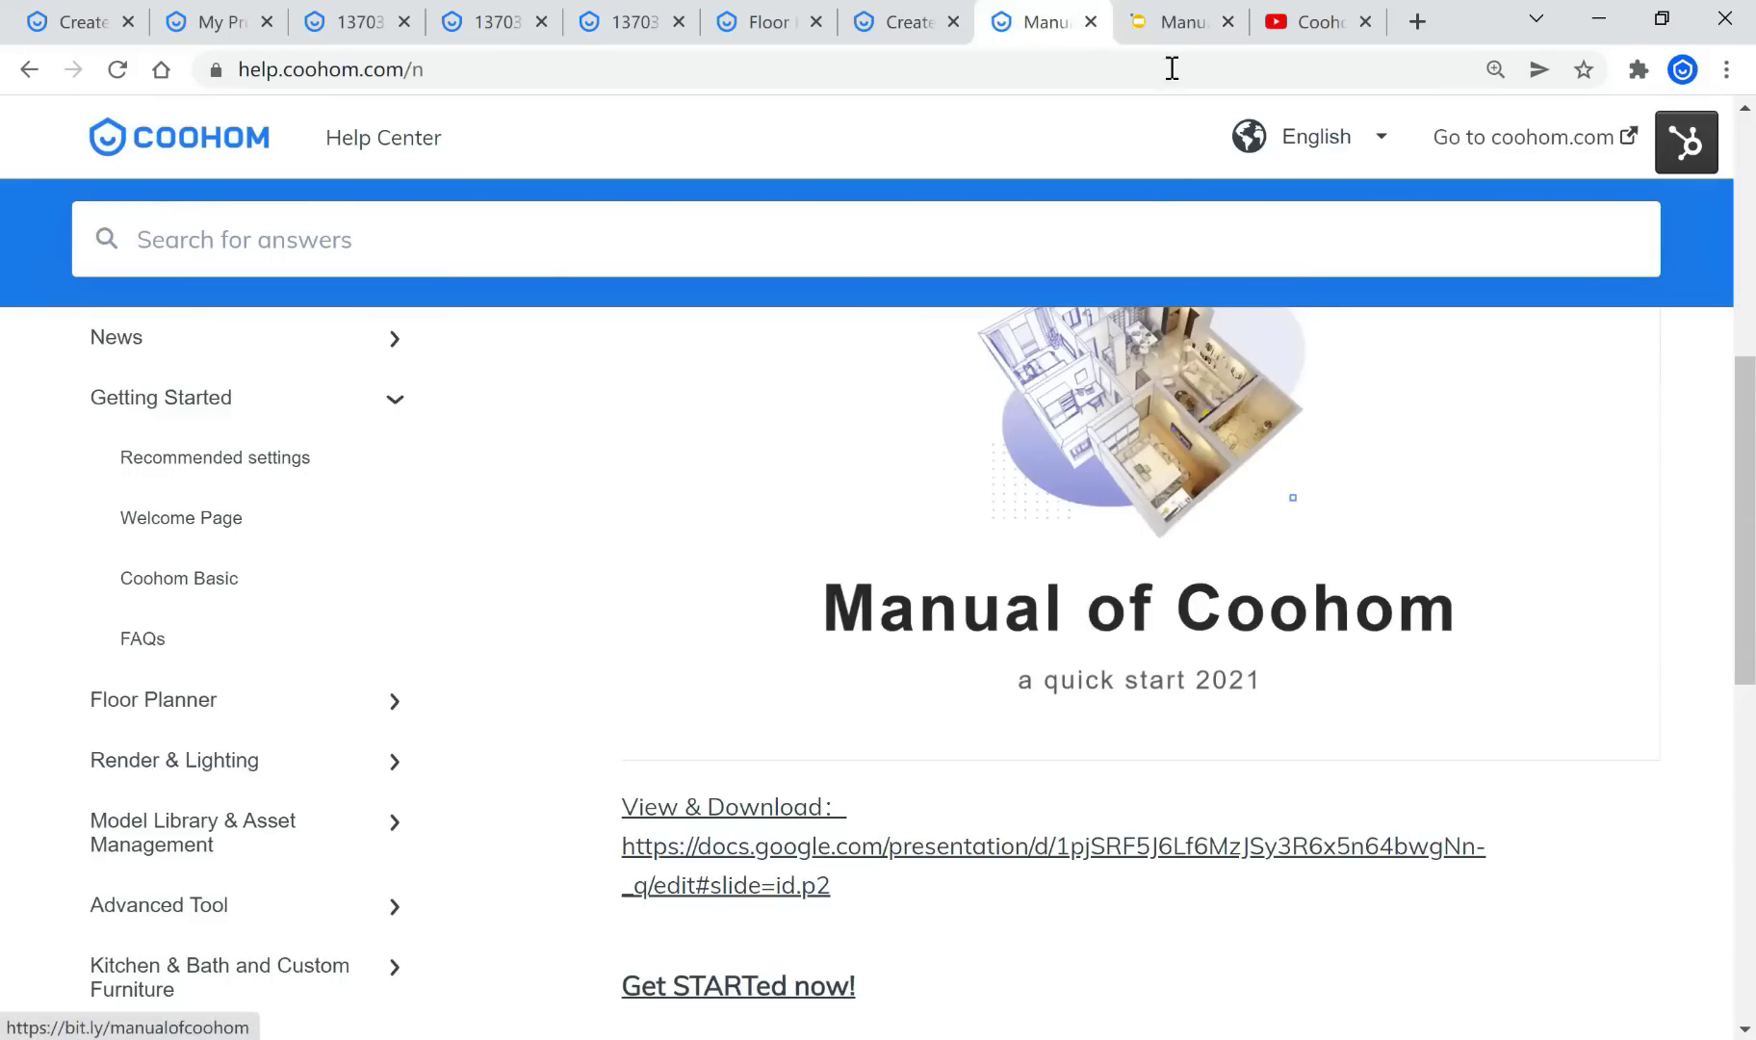
pyautogui.click(1165, 23)
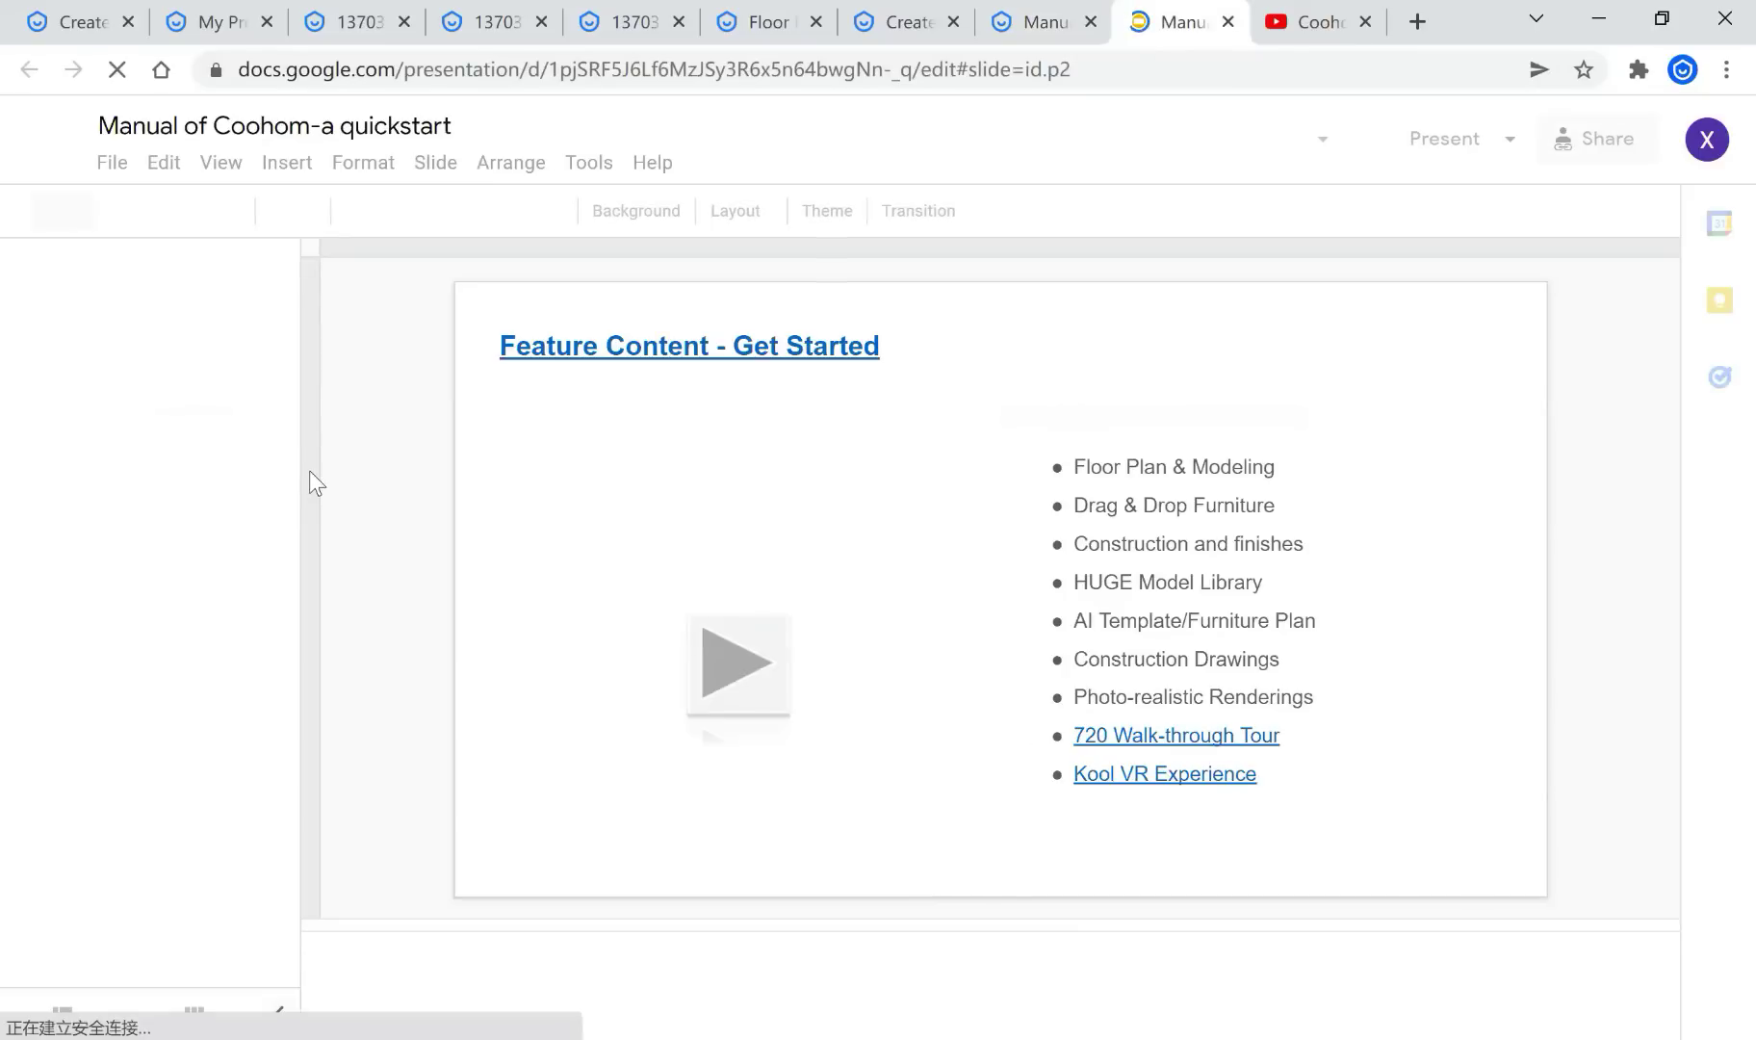
# Look through the manual's slides from the cover to Decorations and Furniture, including Quick Start, Basic Panel Info, Overview and Import CAD/Image
pyautogui.click(177, 345)
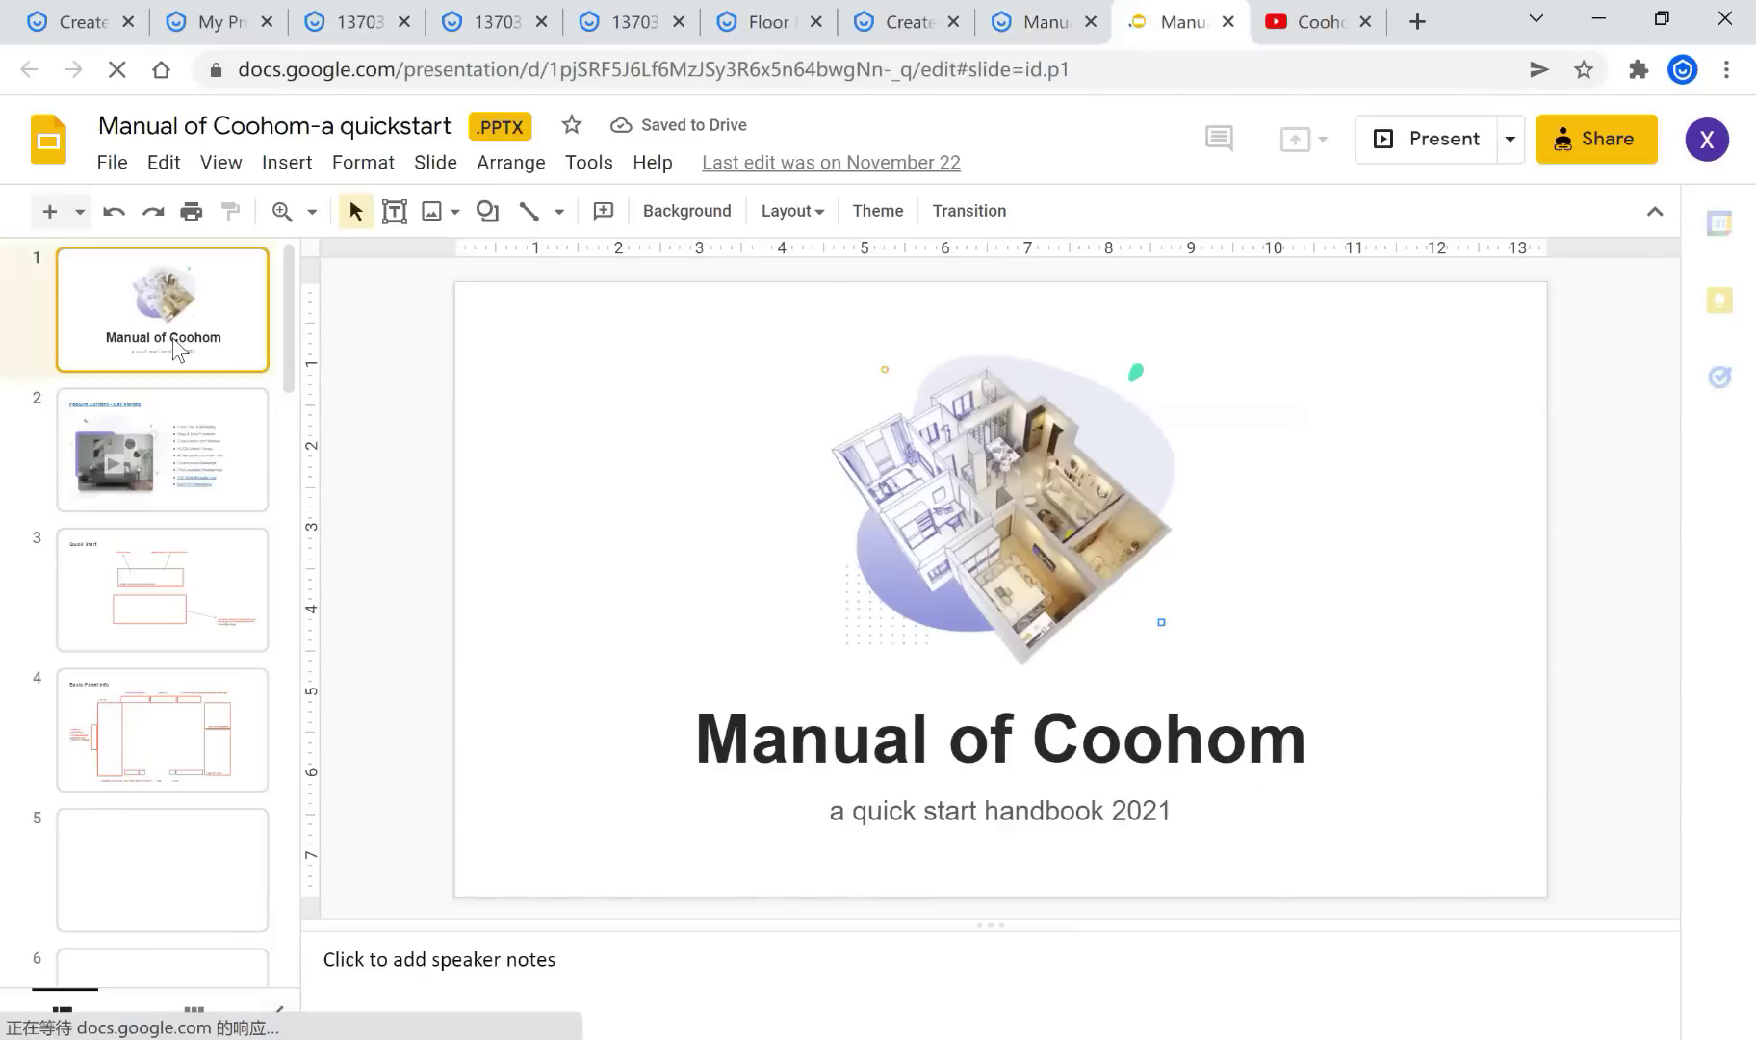
pyautogui.click(159, 492)
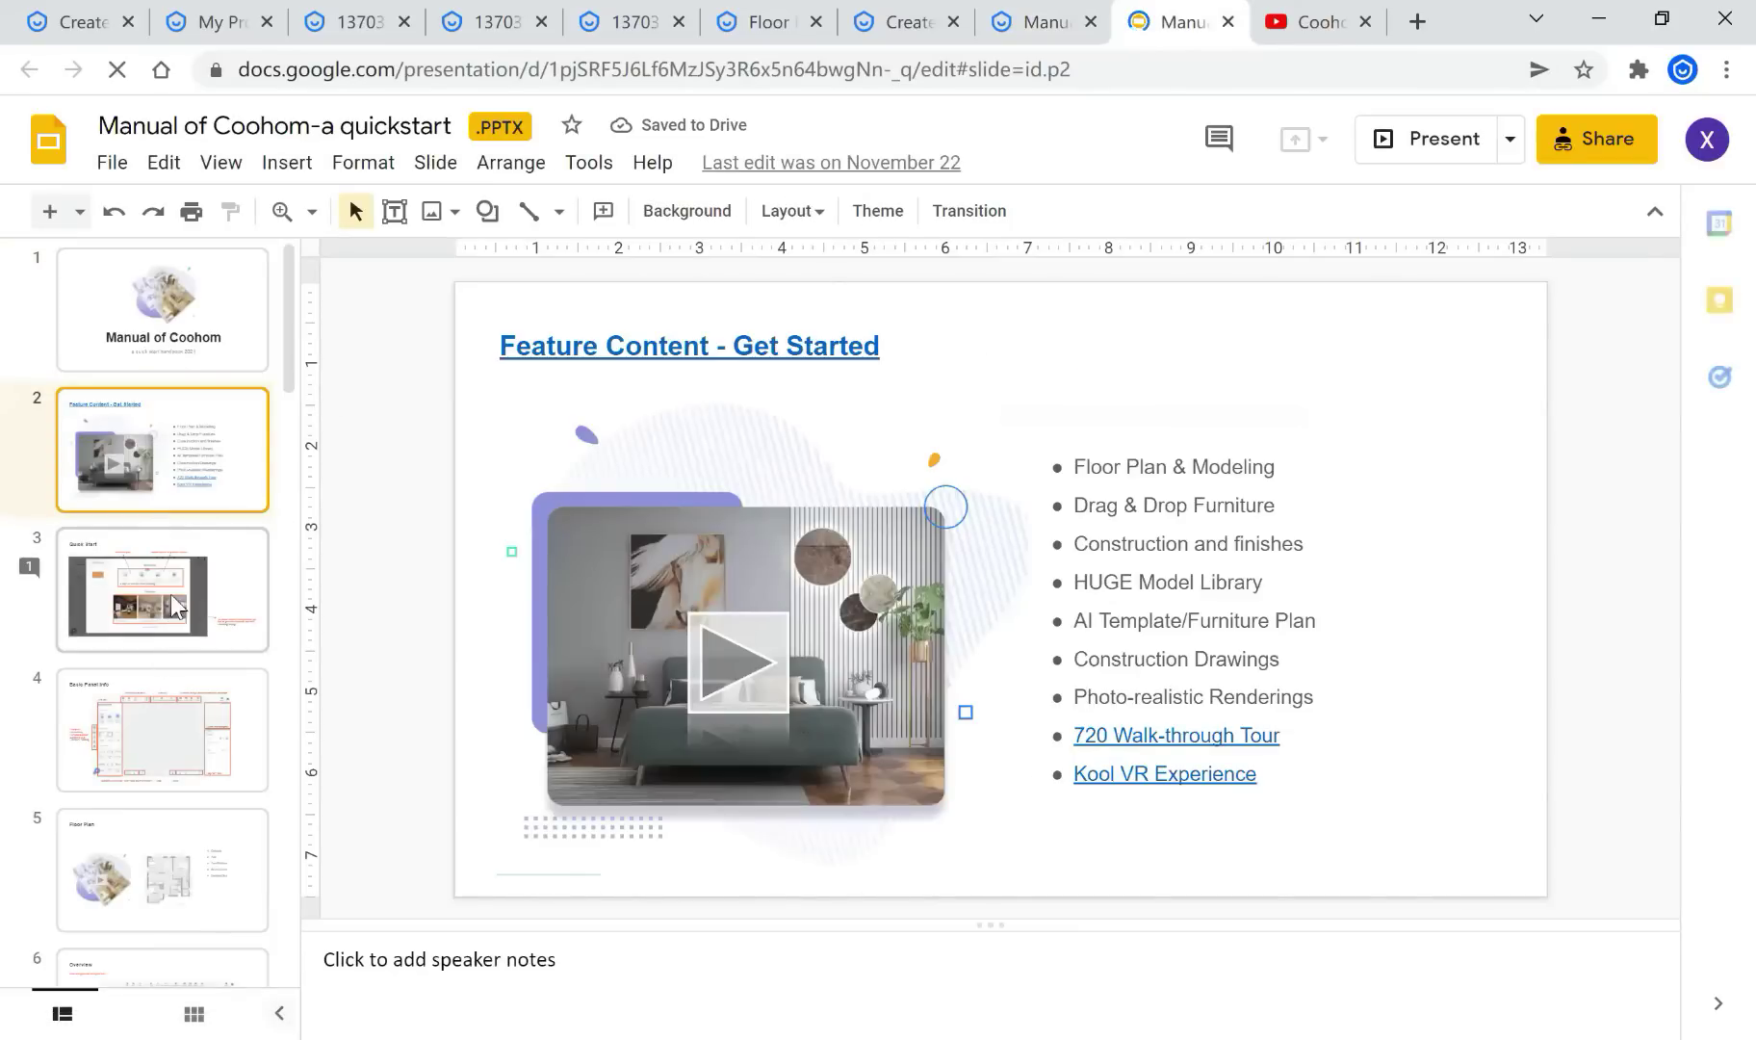
pyautogui.click(177, 602)
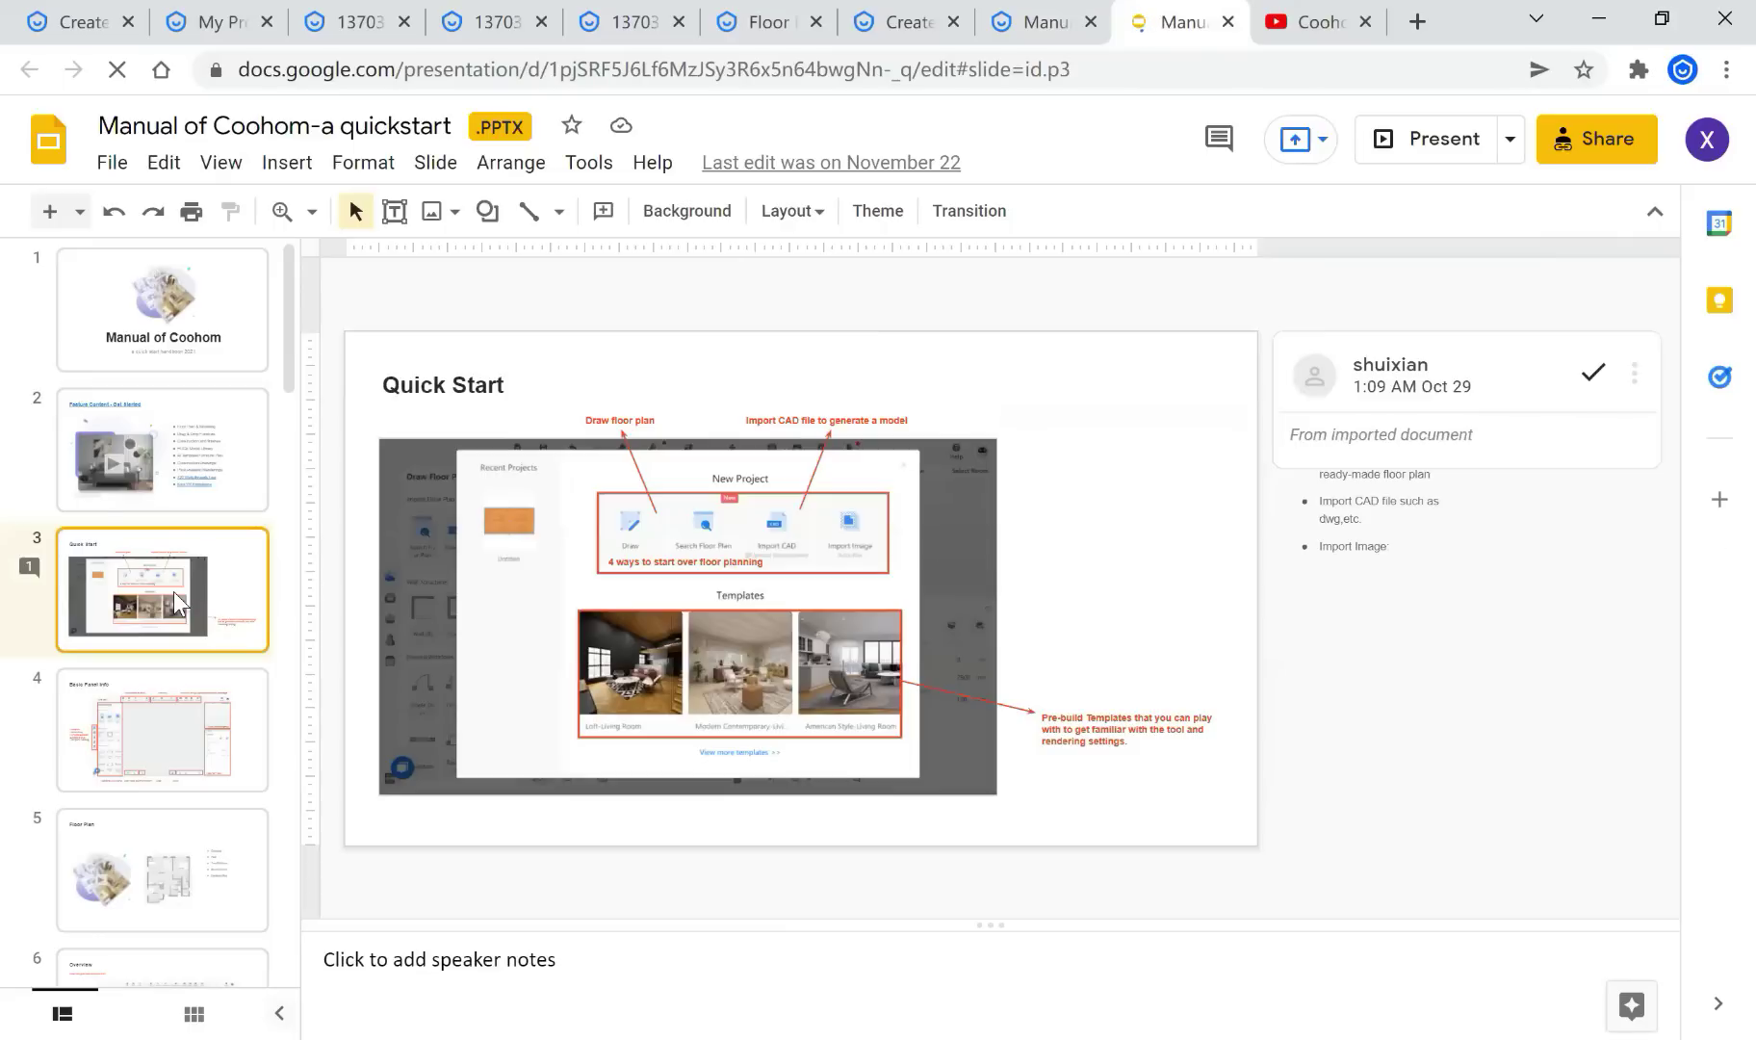
pyautogui.click(128, 745)
pyautogui.scroll(-3, 165, 569)
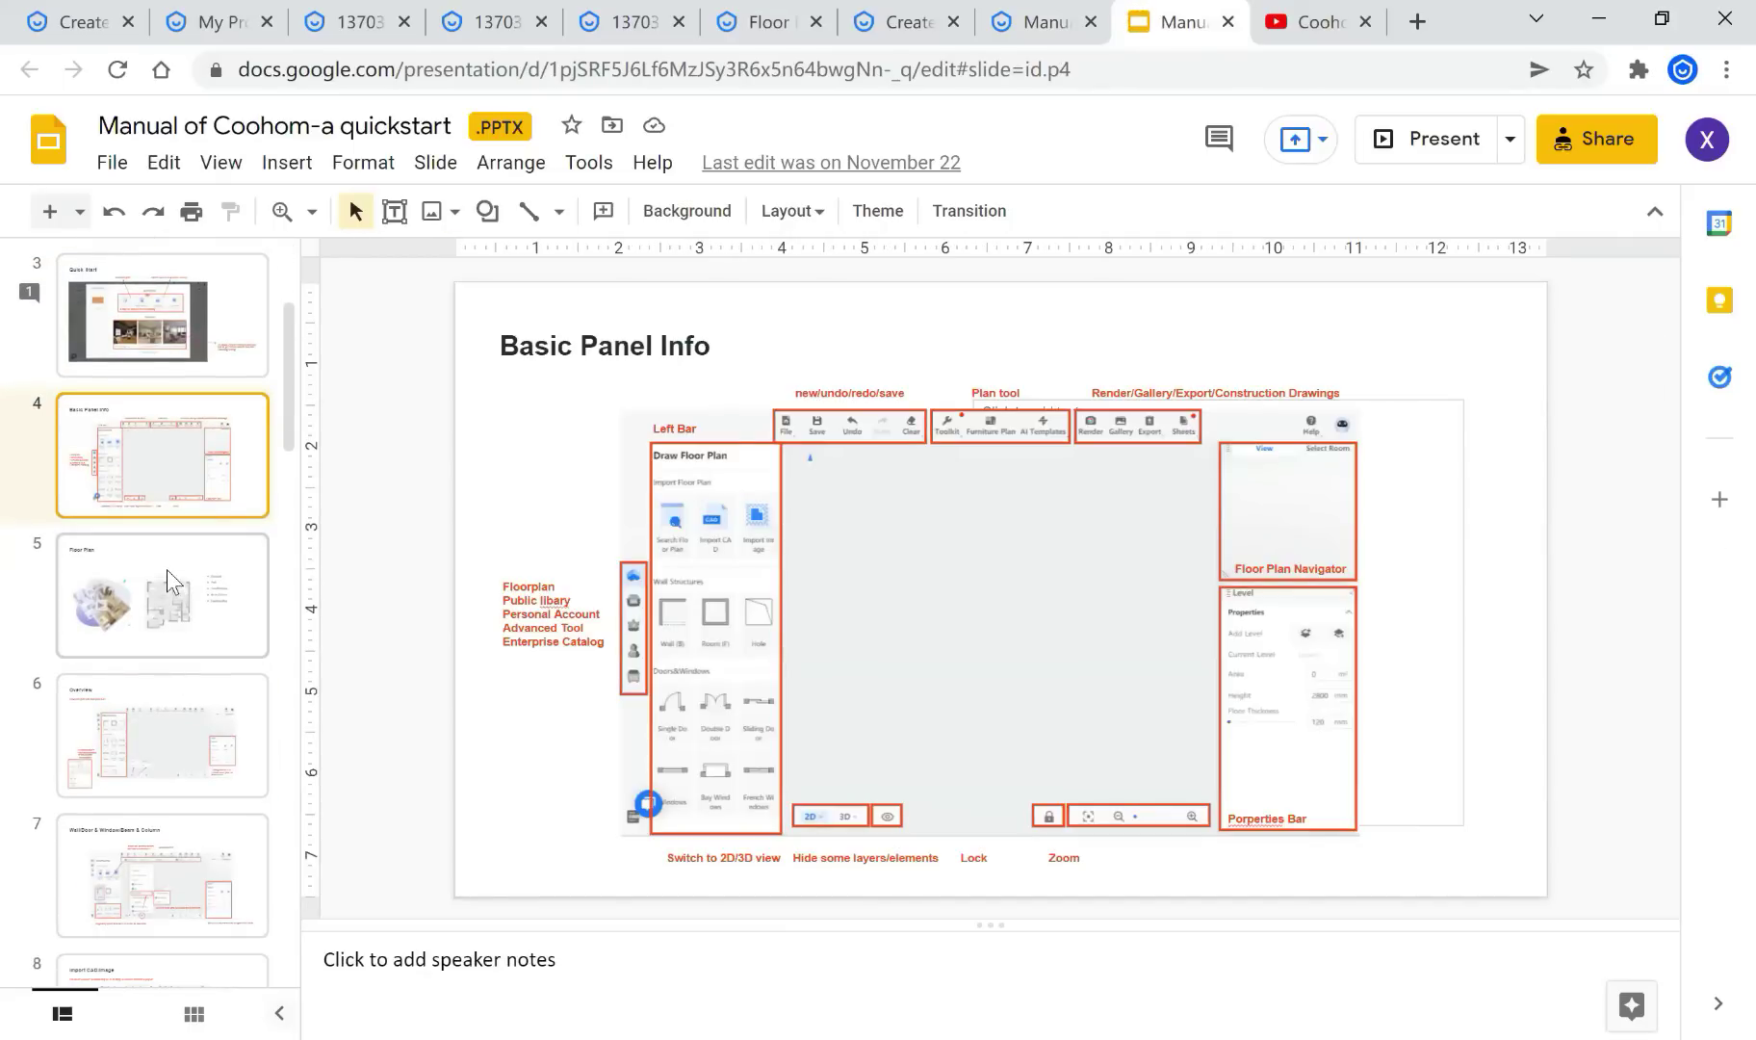
pyautogui.click(165, 569)
pyautogui.click(177, 745)
pyautogui.scroll(-1, 177, 747)
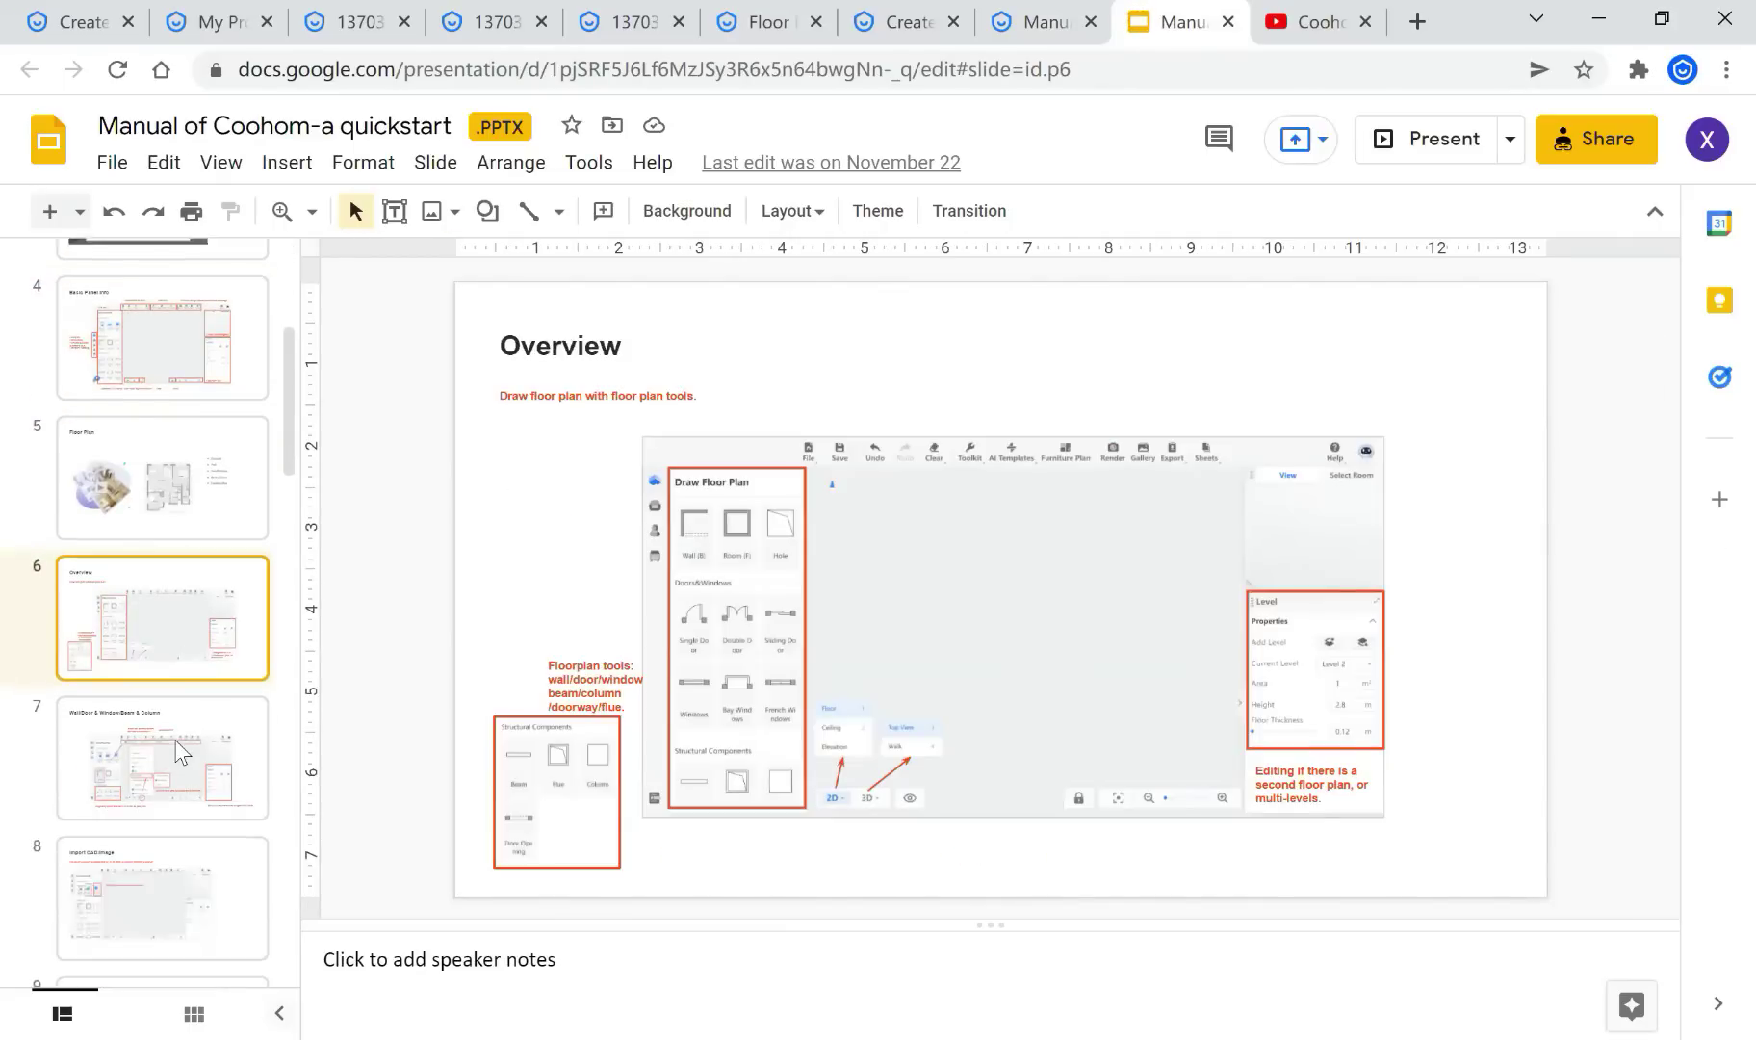
pyautogui.scroll(-2, 176, 750)
pyautogui.click(190, 629)
pyautogui.click(190, 707)
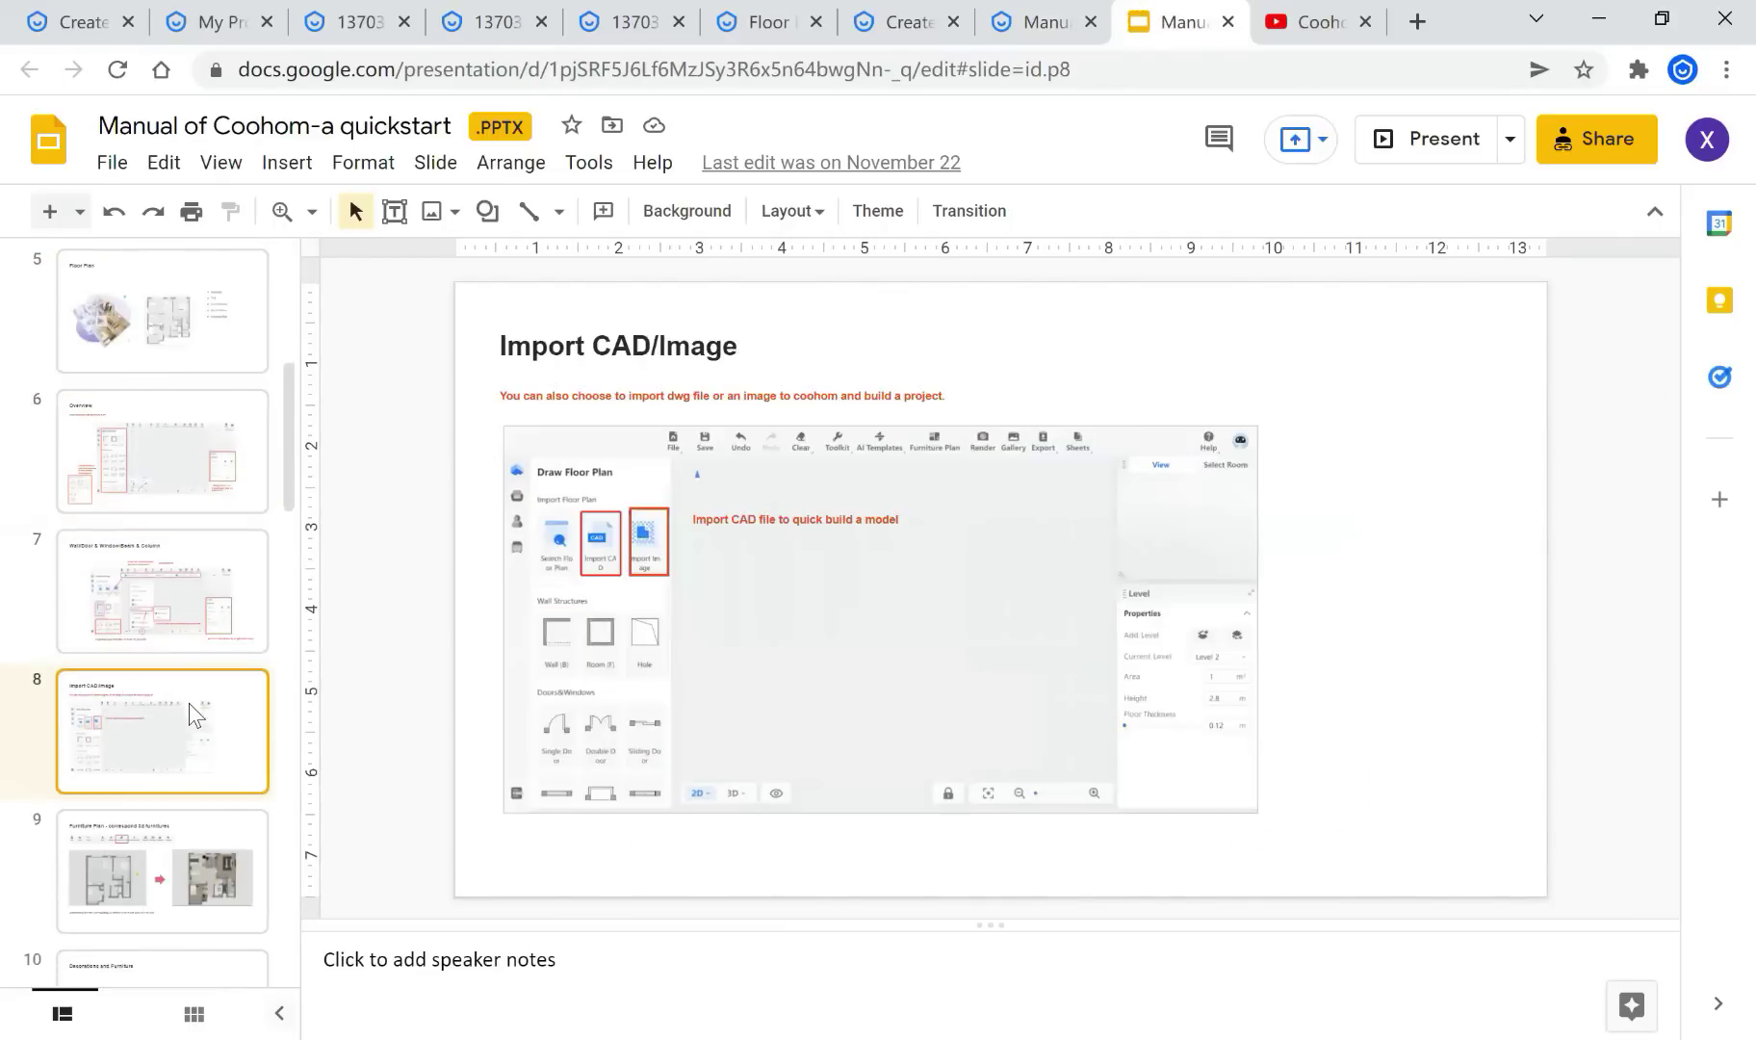
pyautogui.scroll(-3, 190, 703)
pyautogui.click(146, 720)
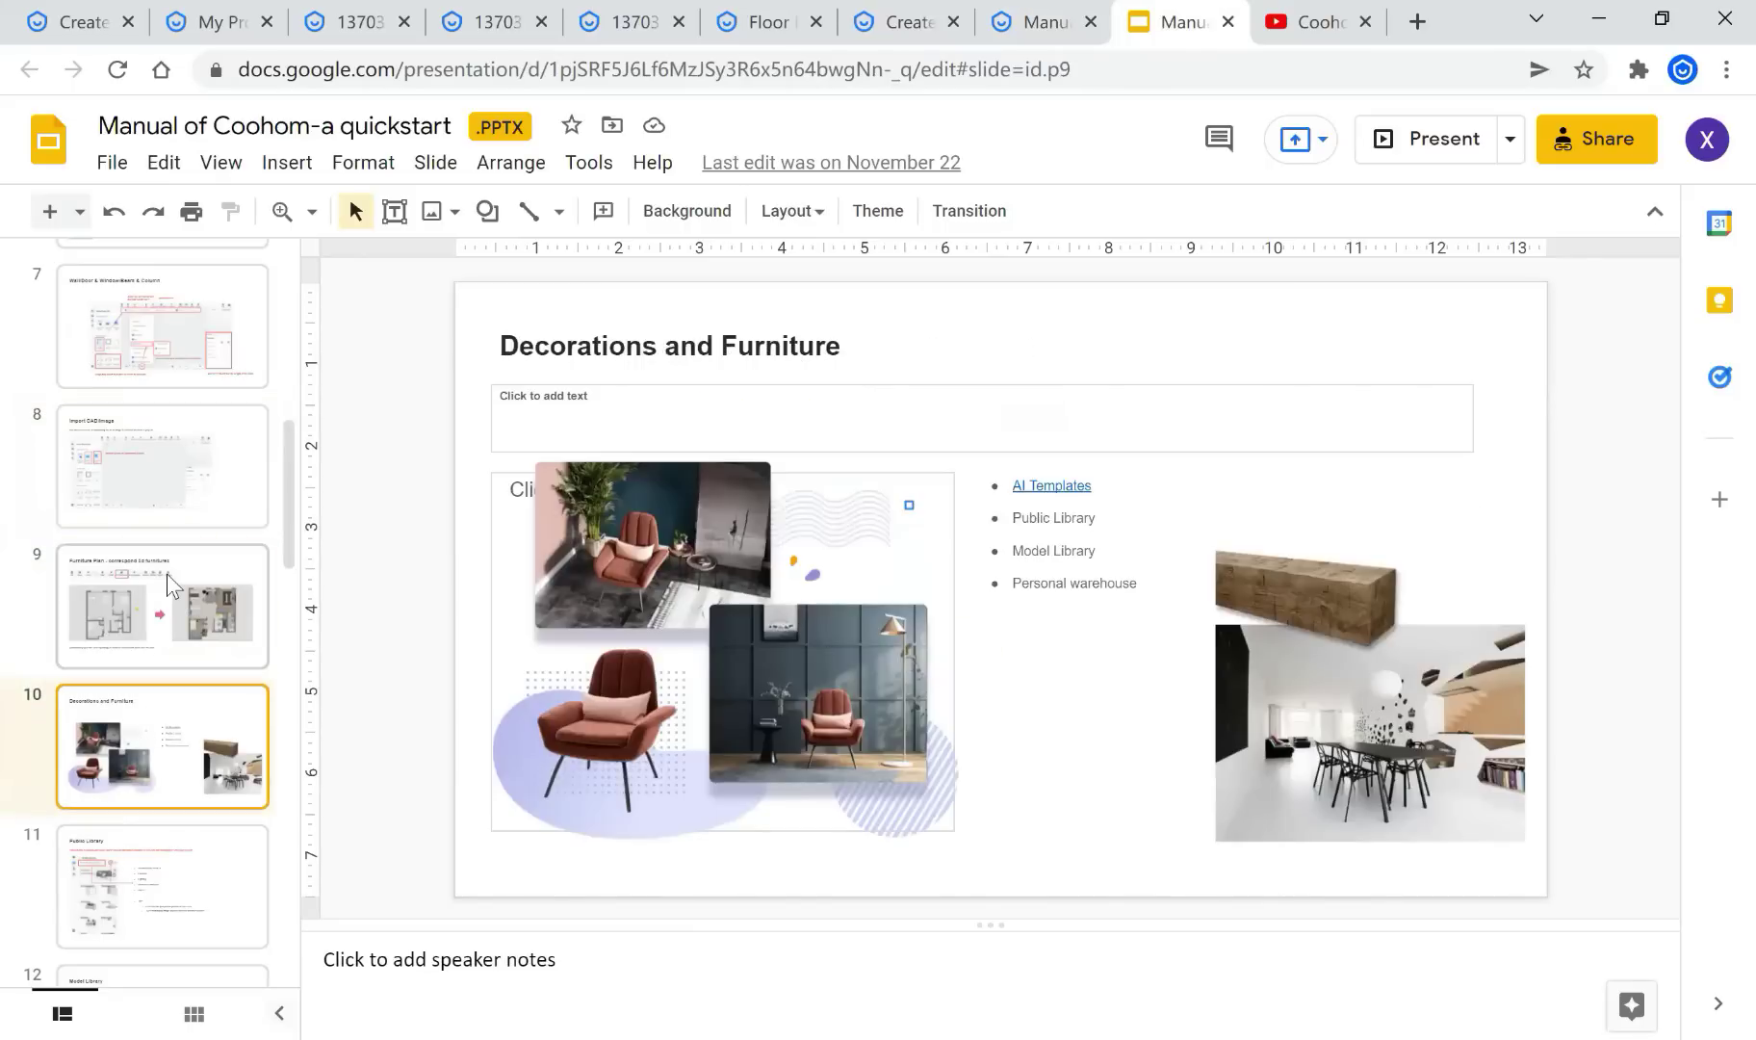